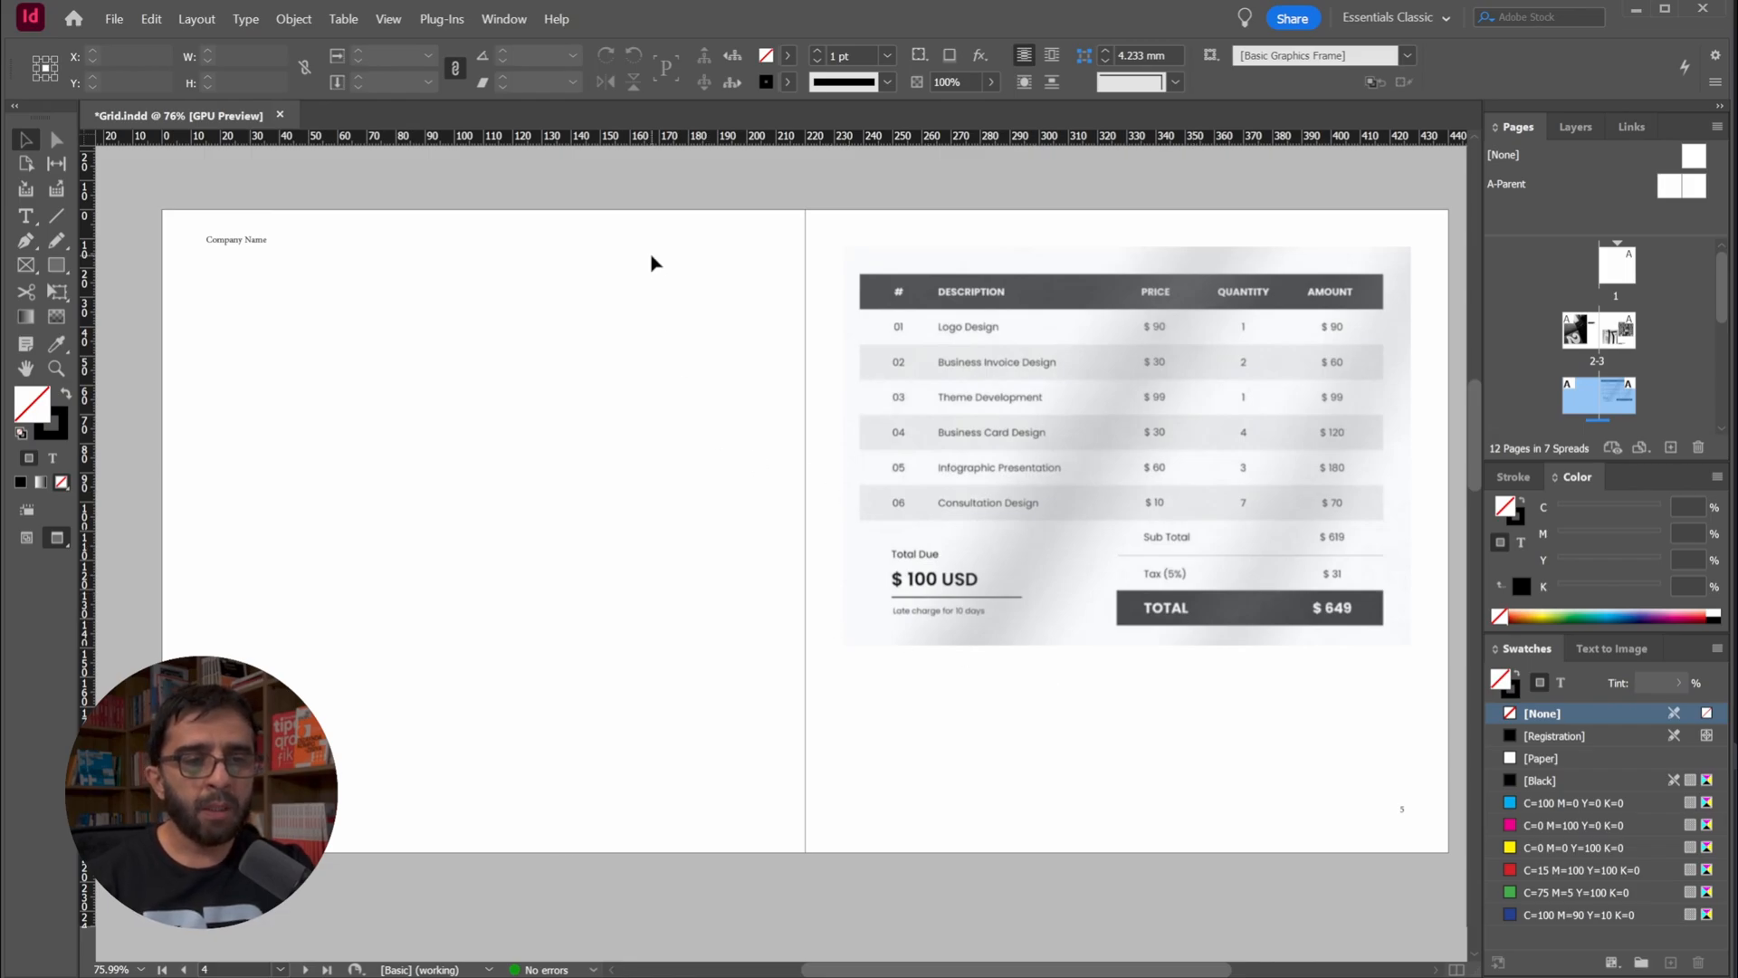
# Switch the spread between Preview and Normal screen modes, finishing in Normal mode to work with the margins and grid guides
pyautogui.press('w')
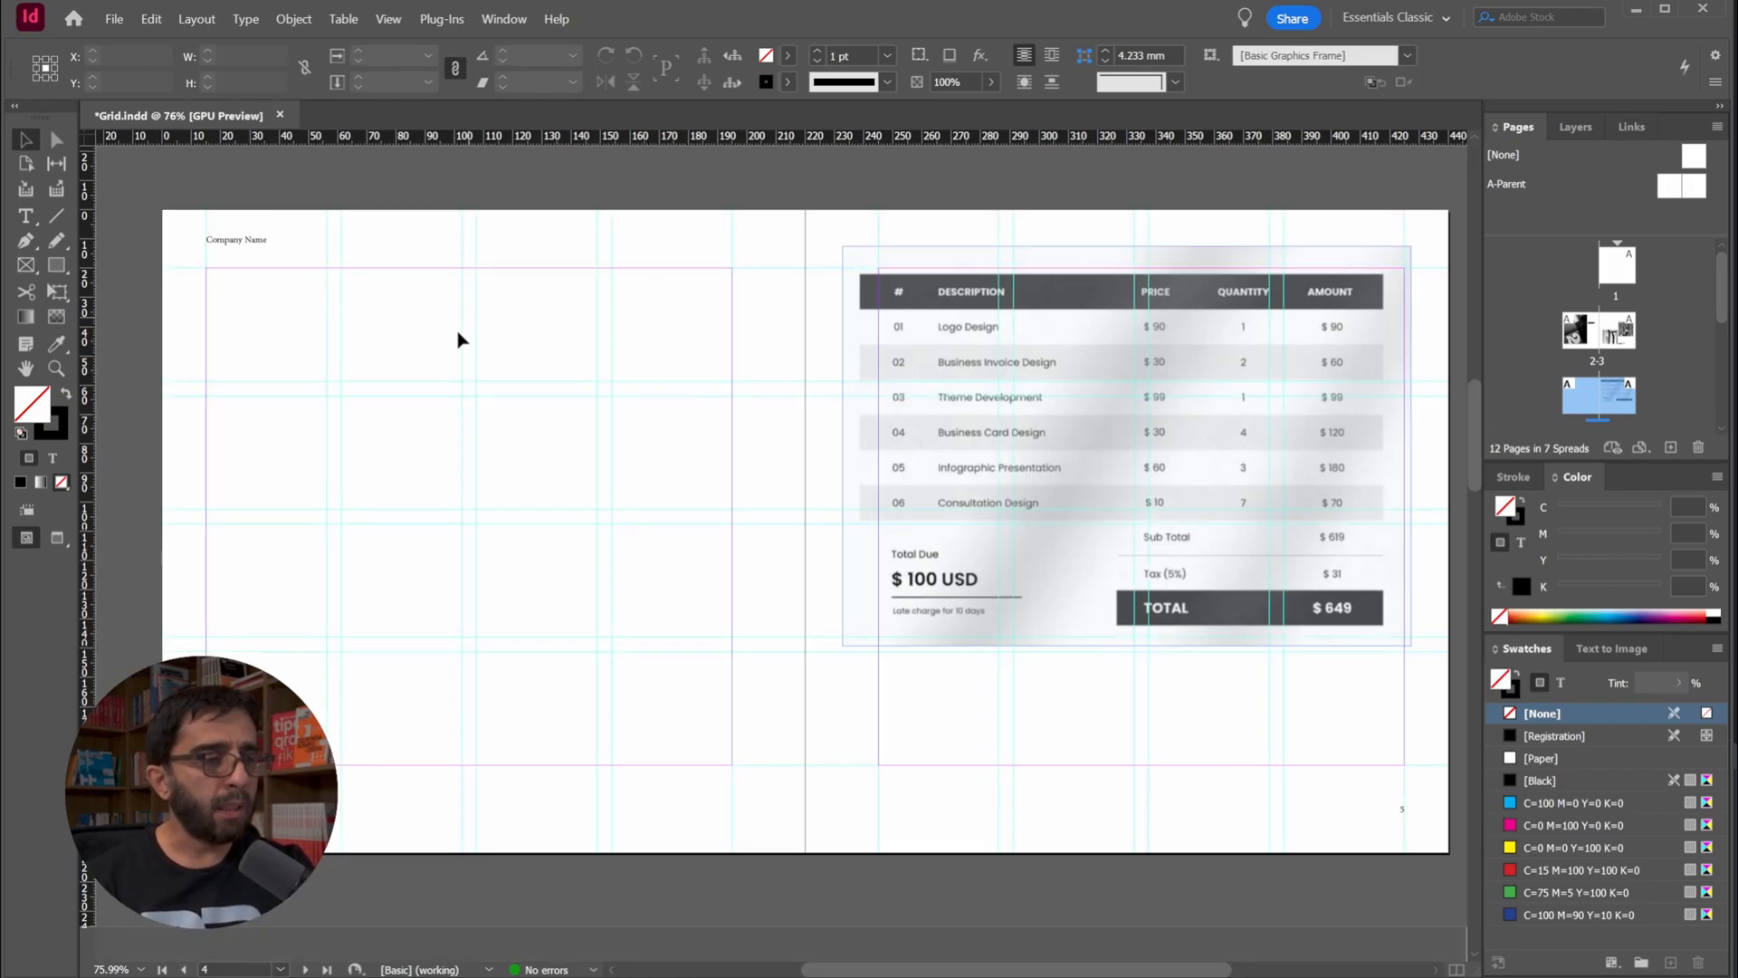
pyautogui.press('w')
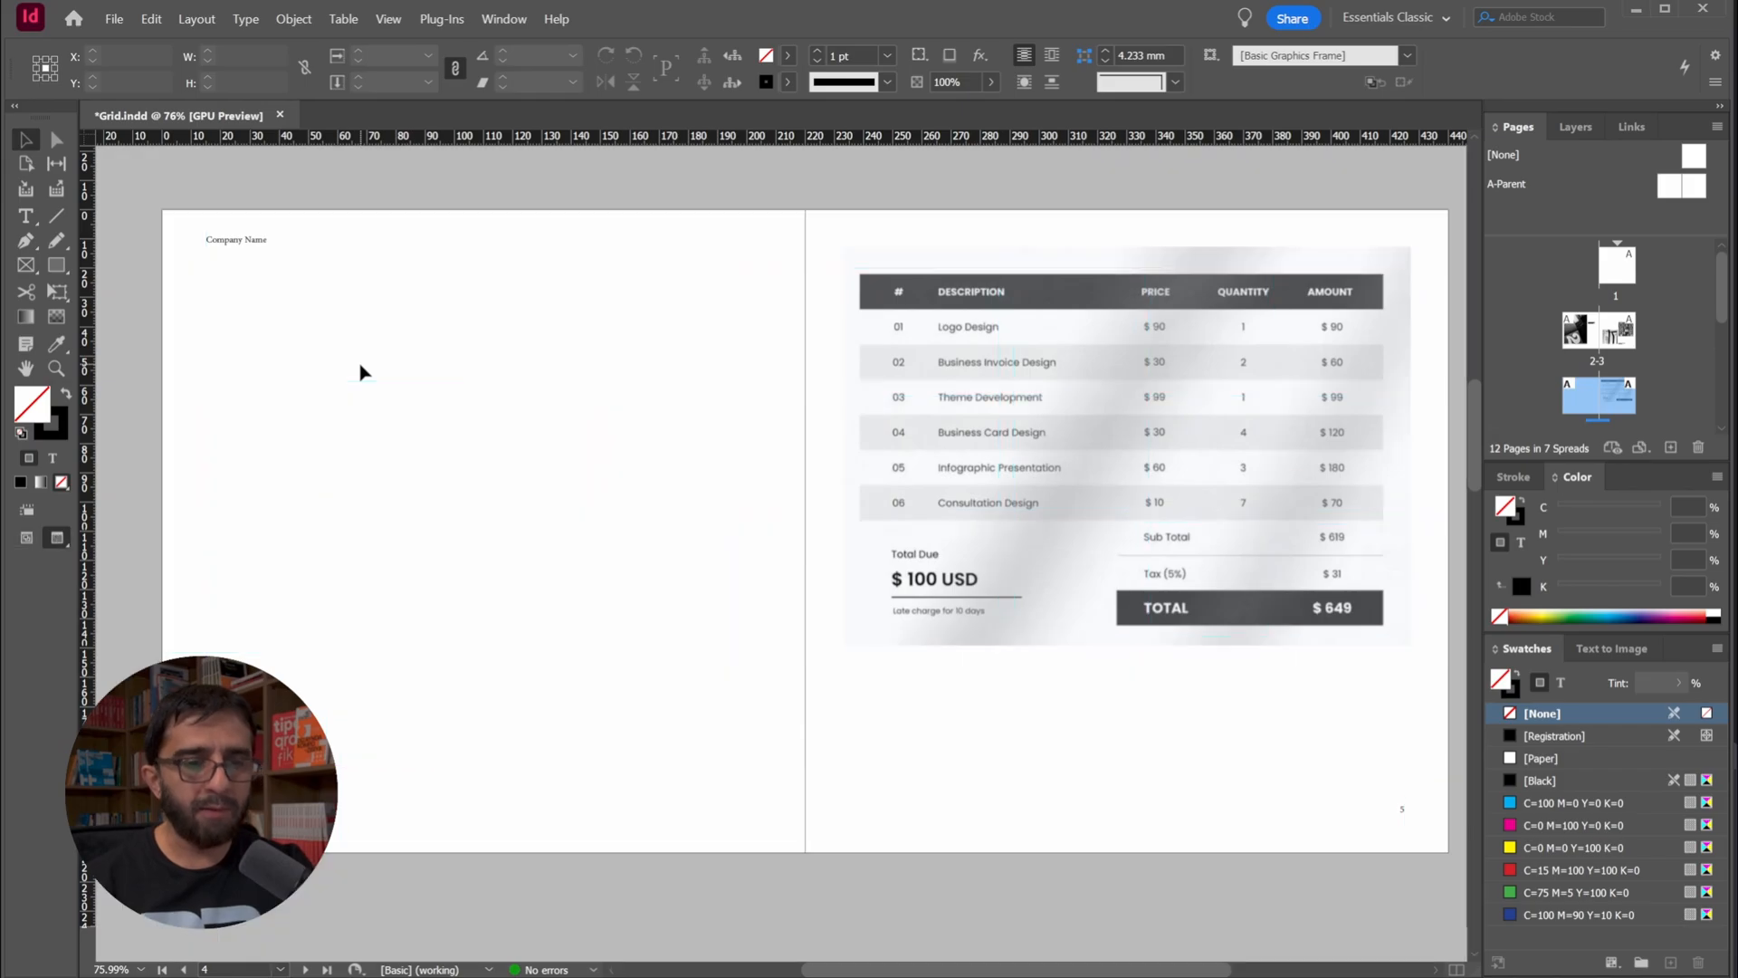
pyautogui.press('w')
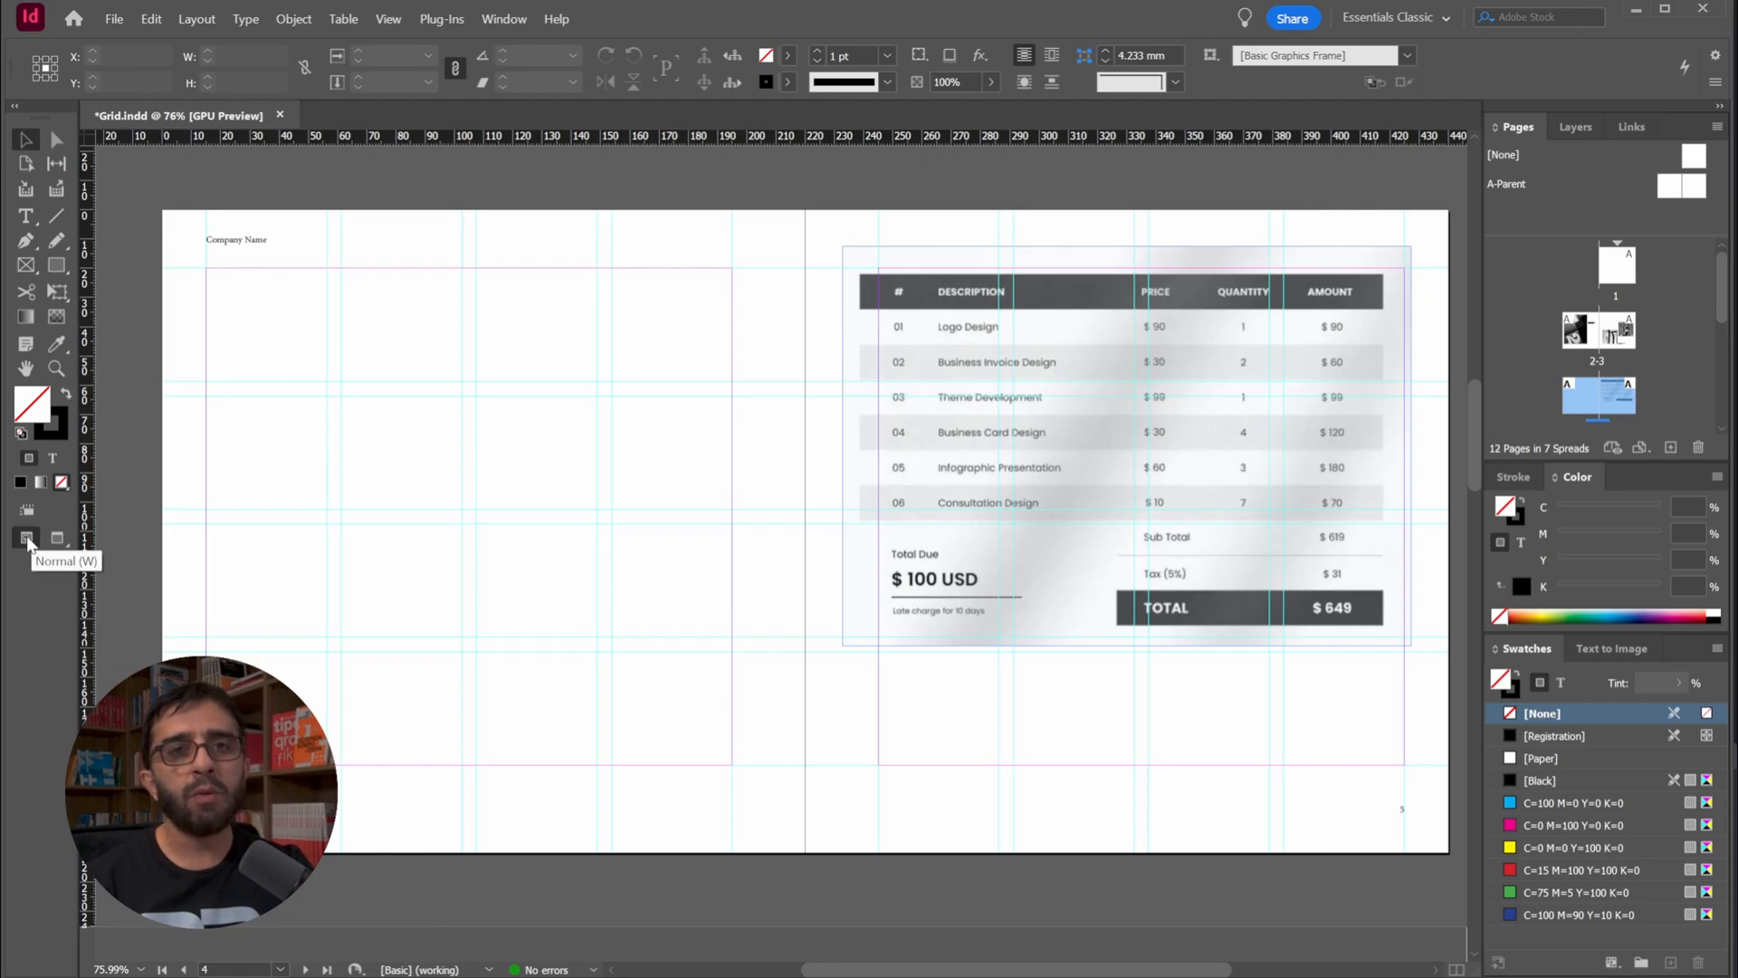
pyautogui.press('w')
pyautogui.press('w')
pyautogui.press('w')
pyautogui.press('w')
pyautogui.press('w')
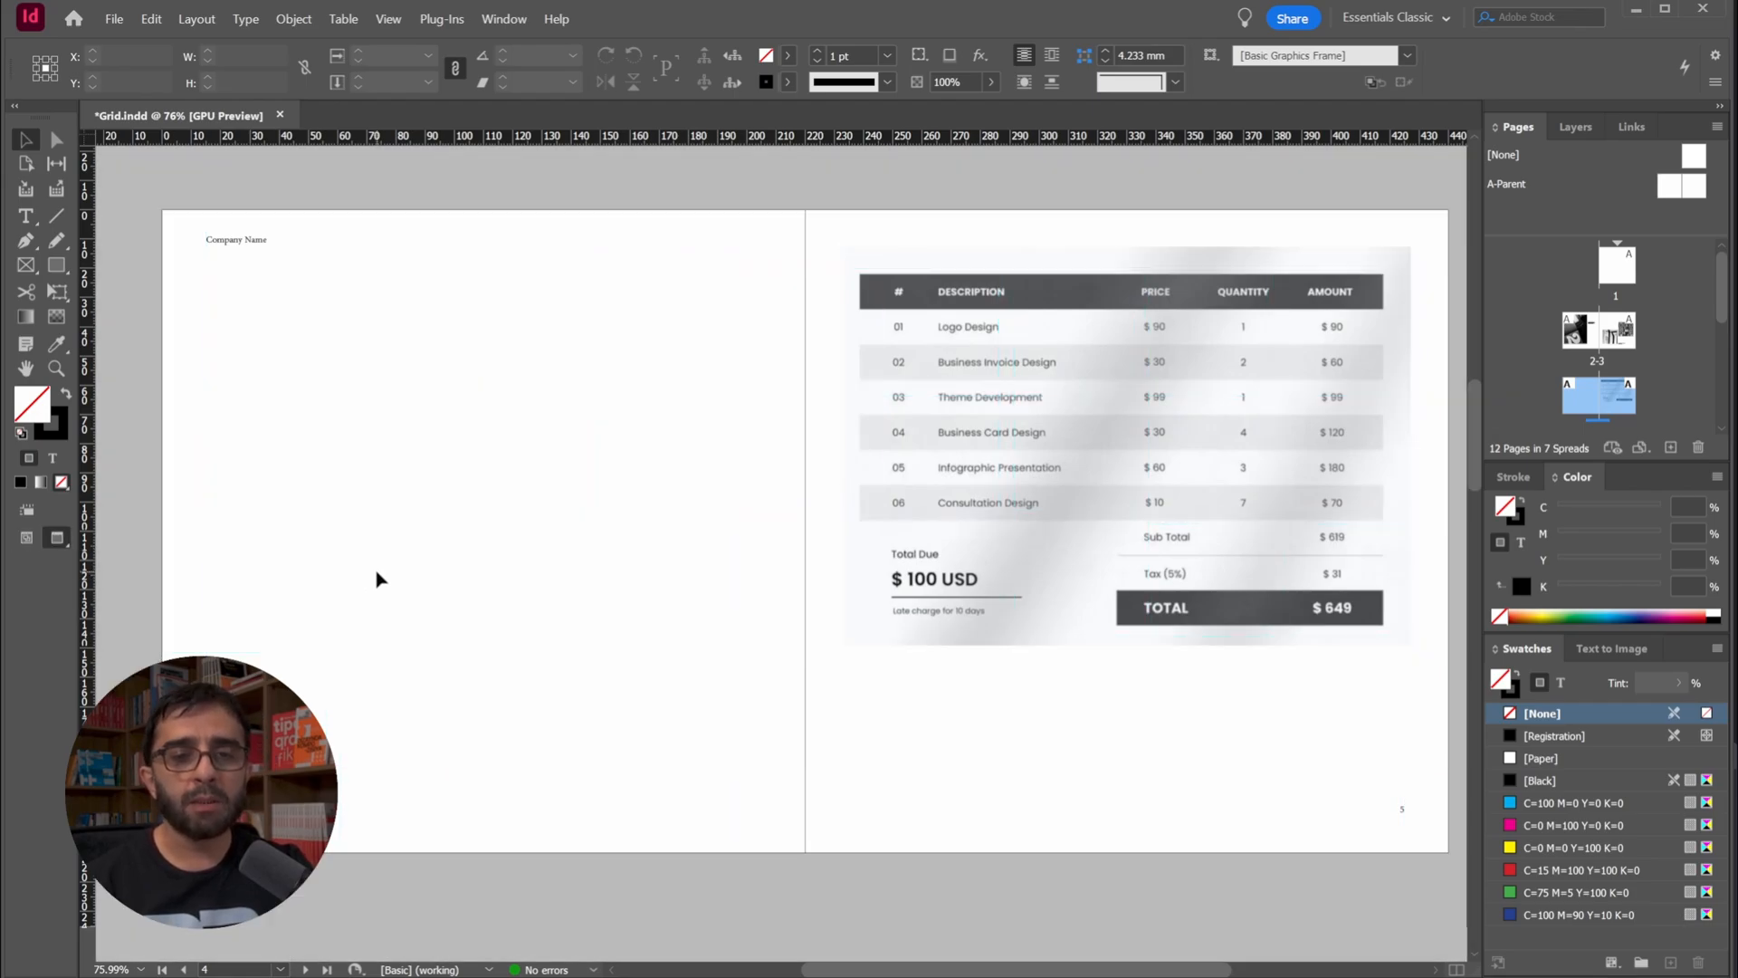
pyautogui.press('w')
pyautogui.moveTo(419, 380); pyautogui.dragTo(418, 370)
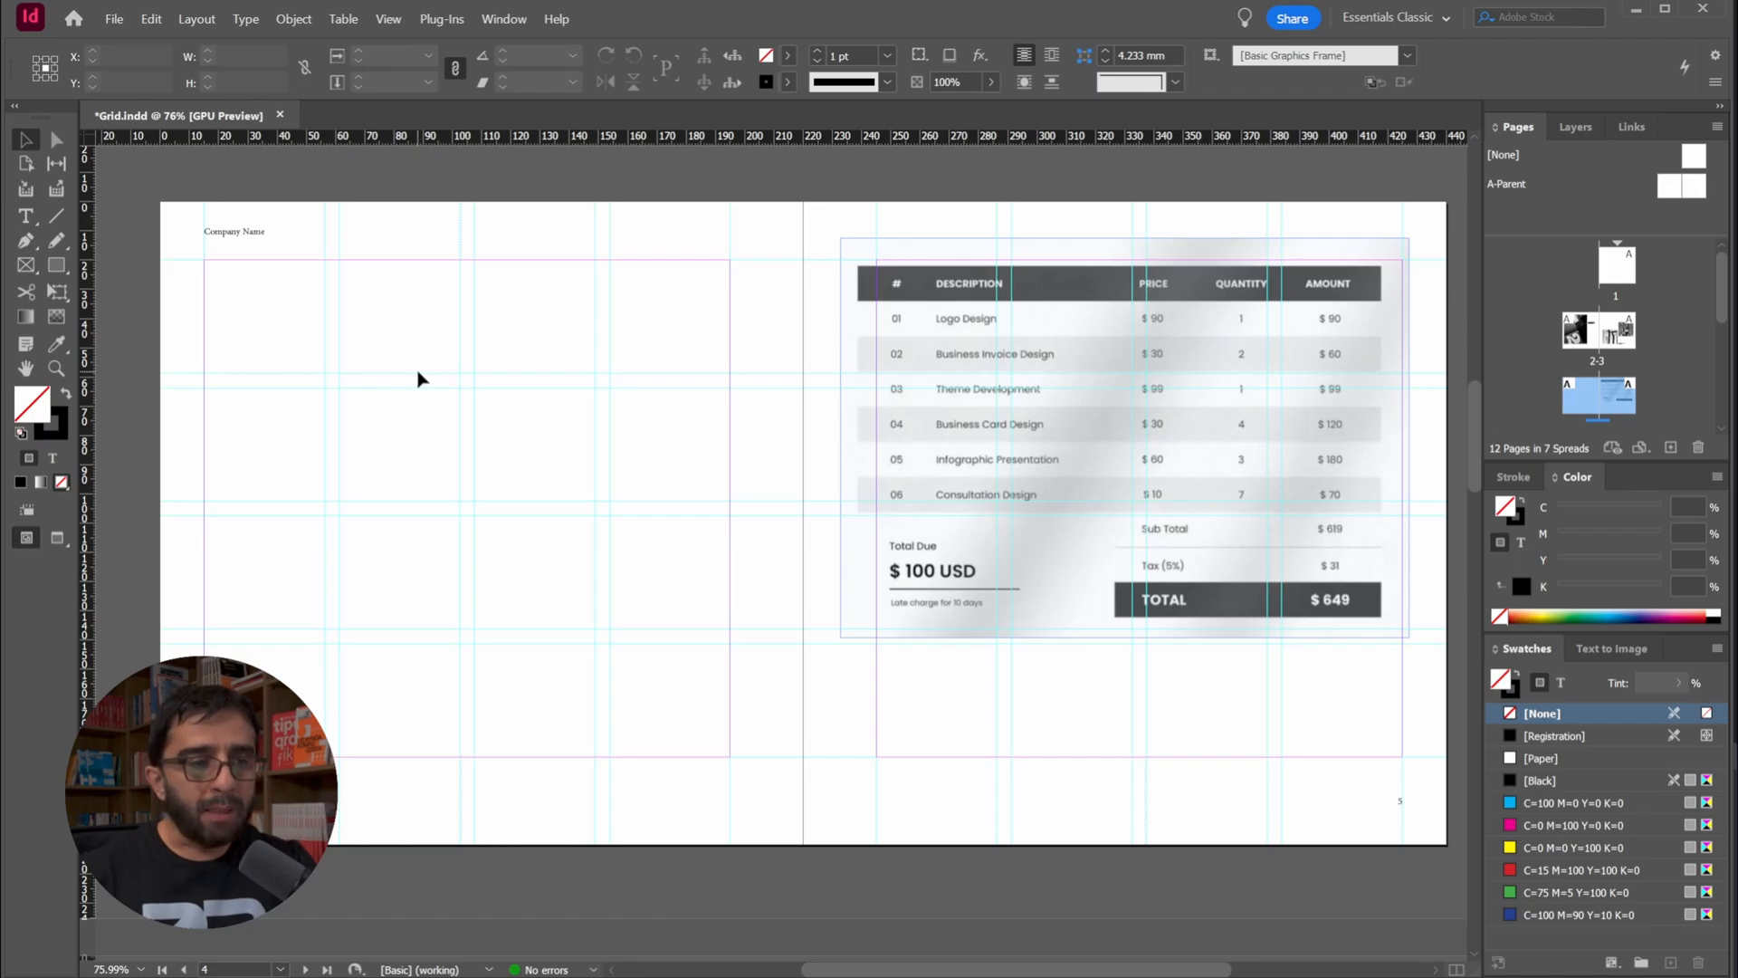
pyautogui.press('t')
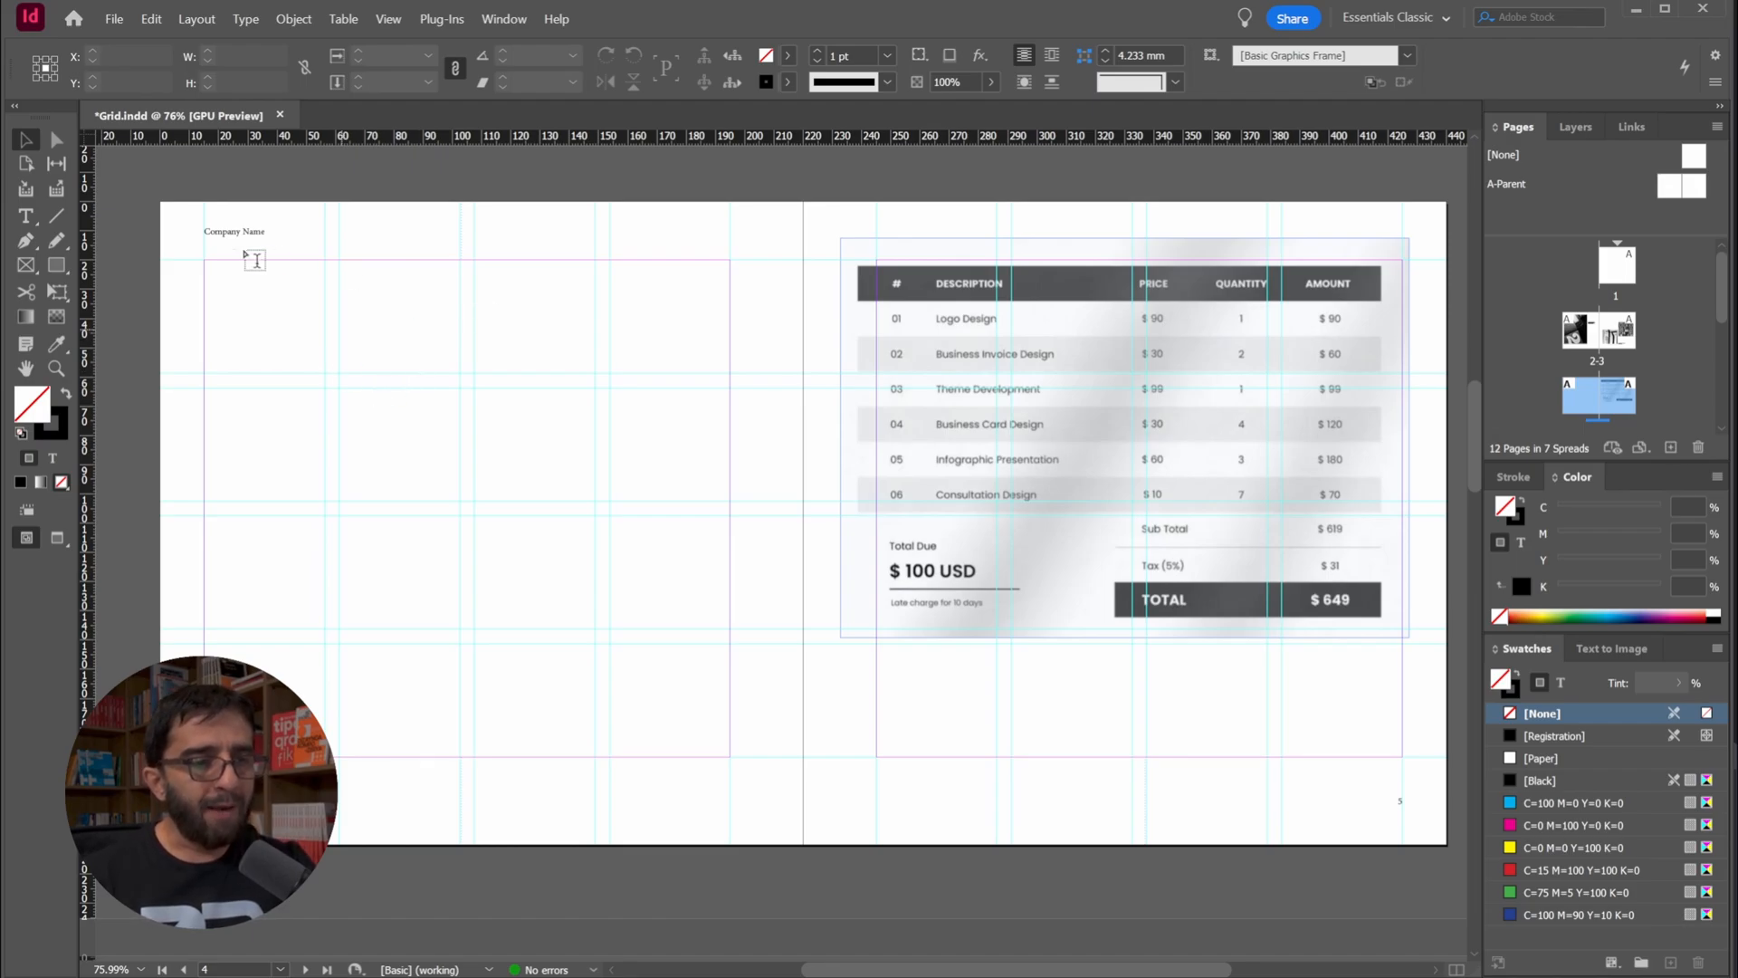
pyautogui.moveTo(206, 261); pyautogui.dragTo(729, 760)
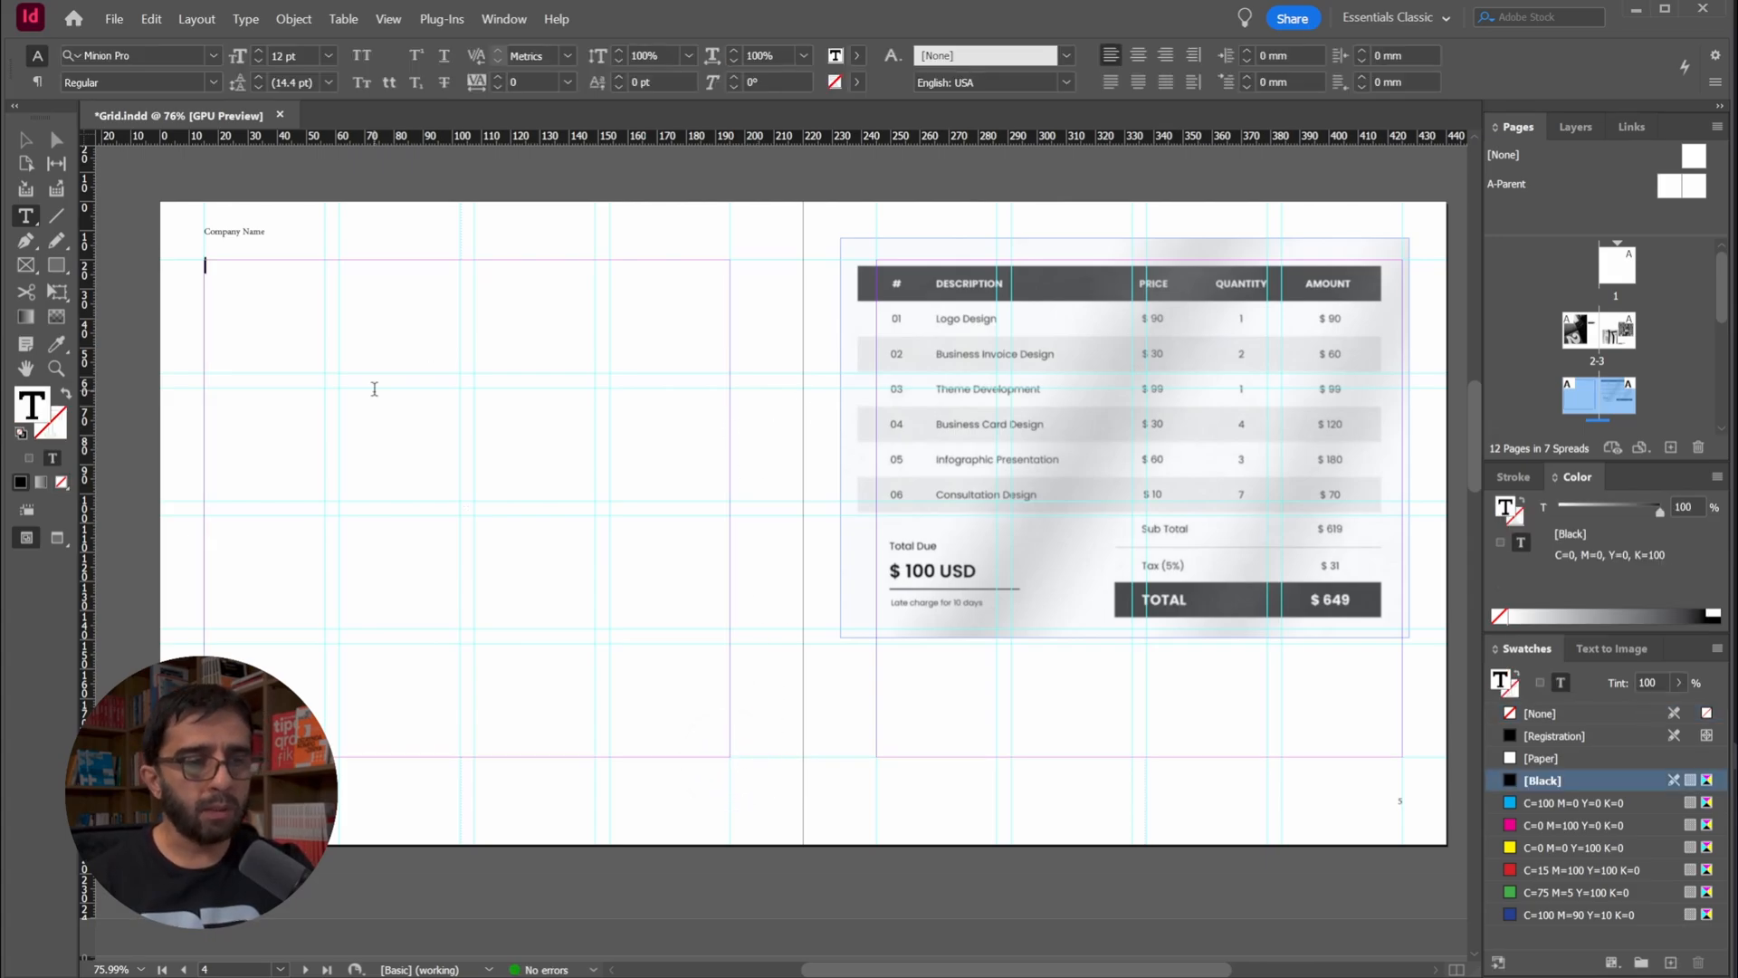
pyautogui.press('Escape')
pyautogui.press('Delete')
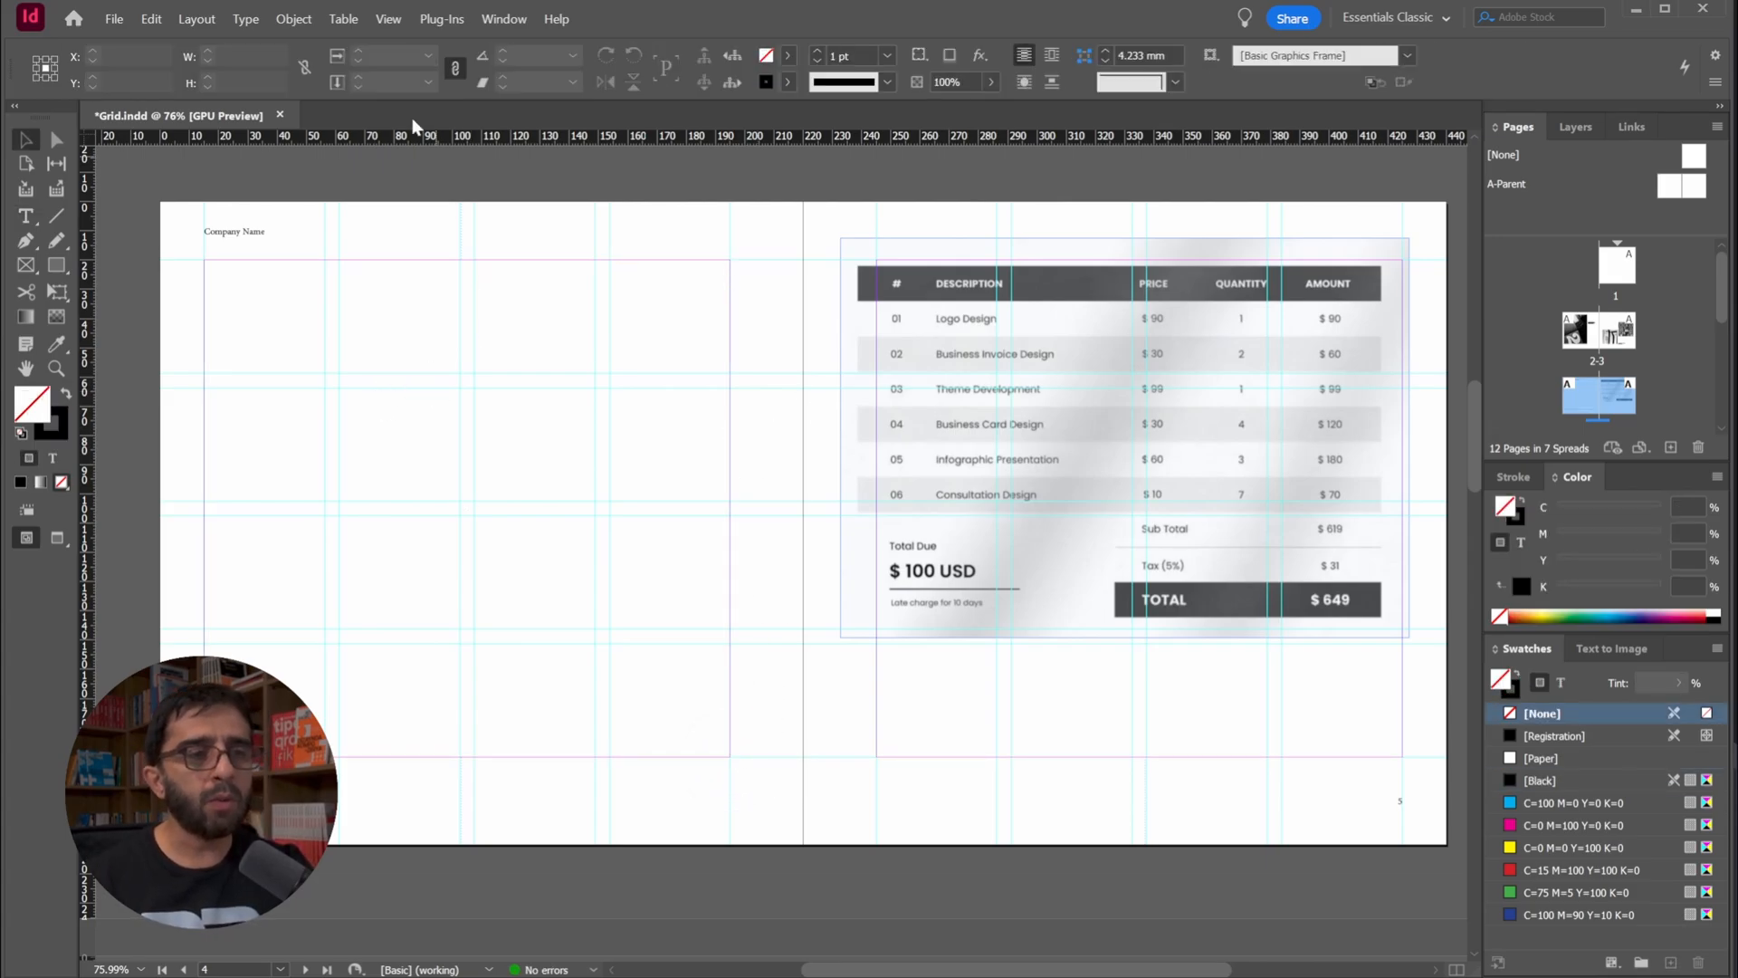
# Create a table with 7 body rows and 5 columns, about 180 mm by 100 mm, spanning the left page's margins
pyautogui.click(326, 12)
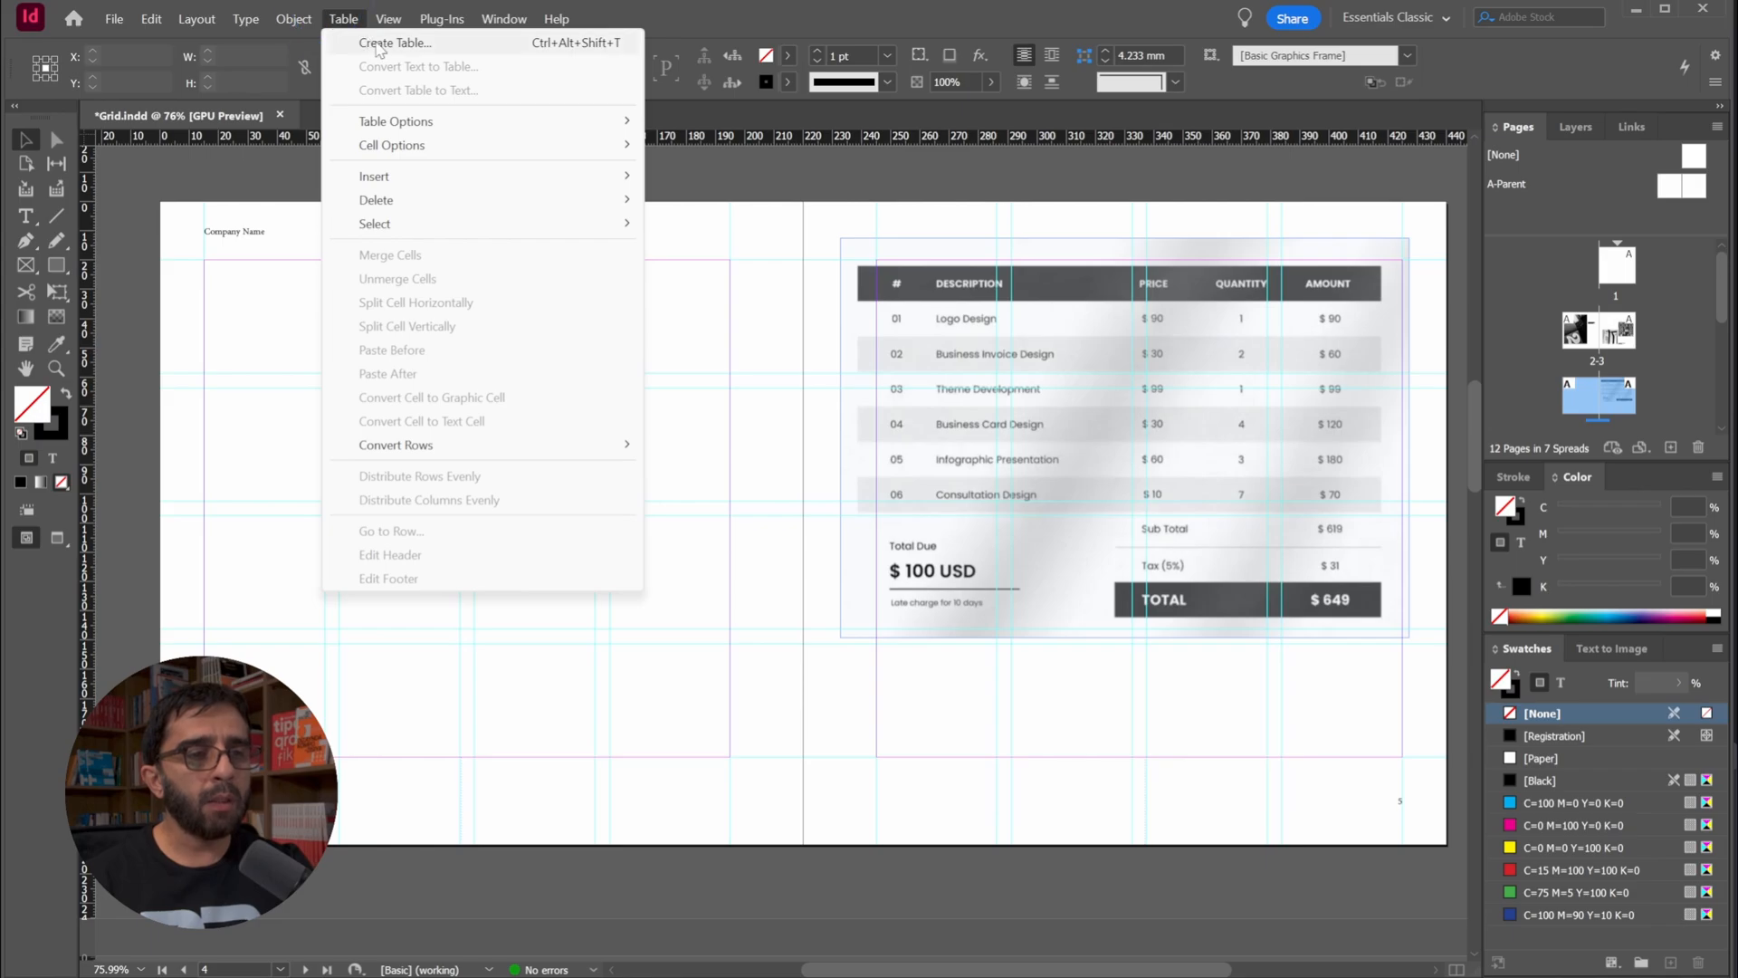
pyautogui.click(536, 51)
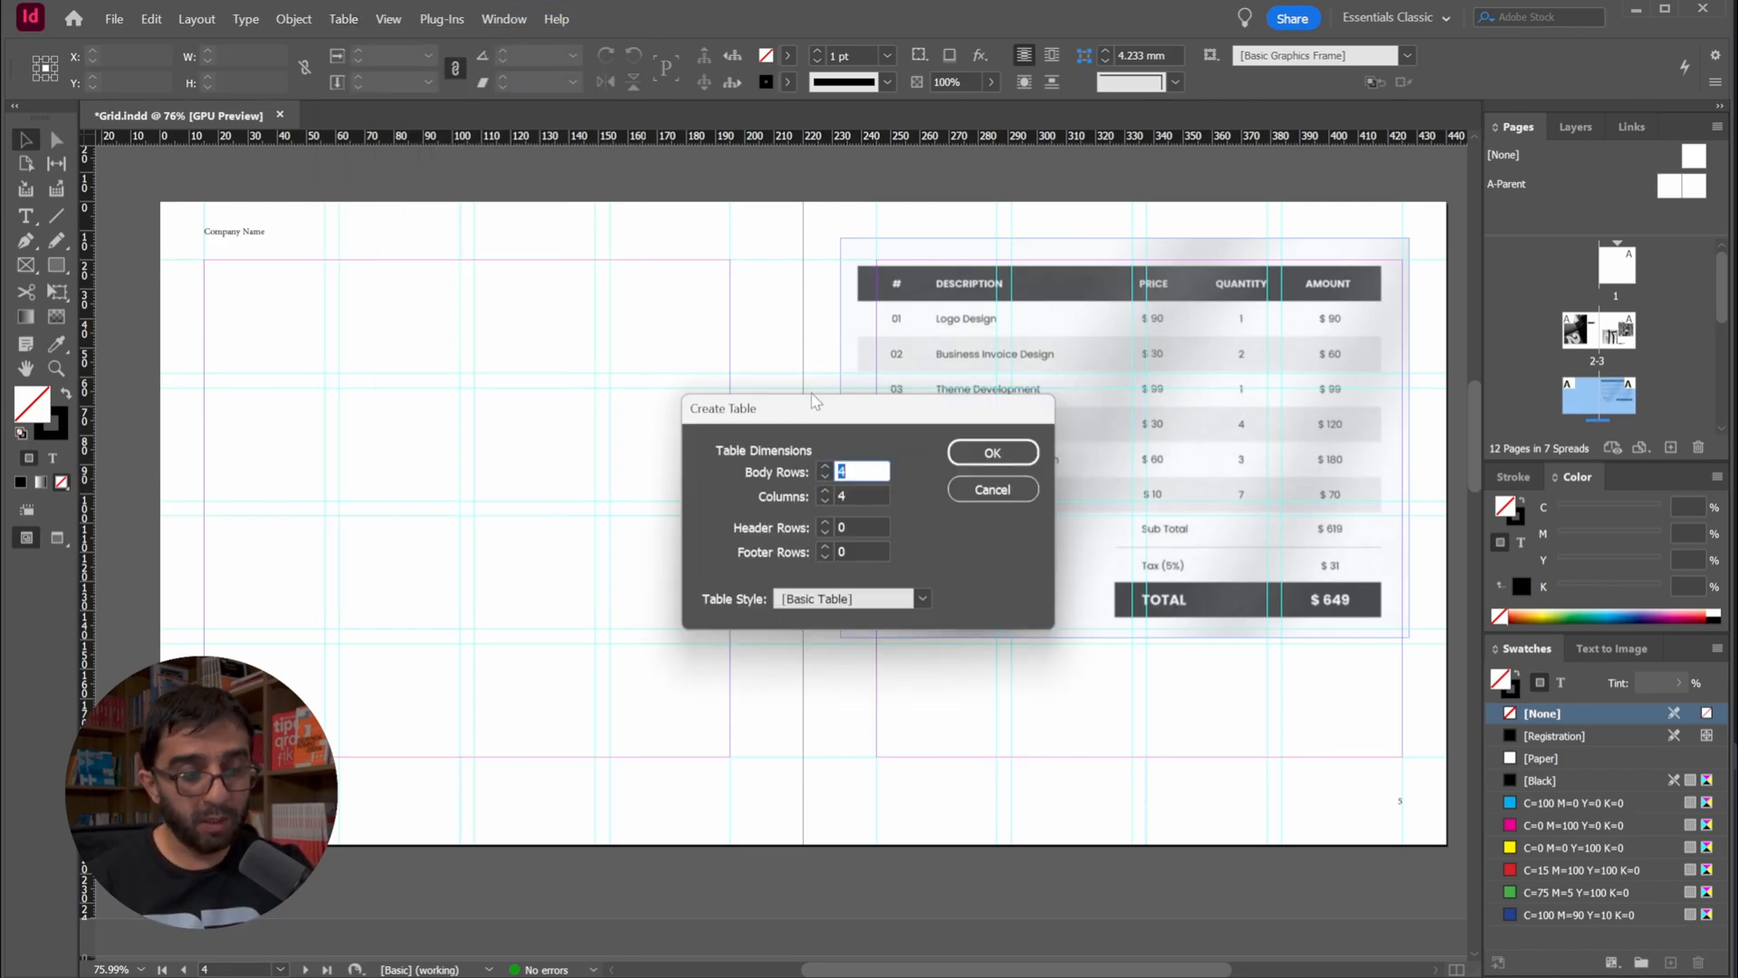
pyautogui.moveTo(830, 418); pyautogui.dragTo(644, 334)
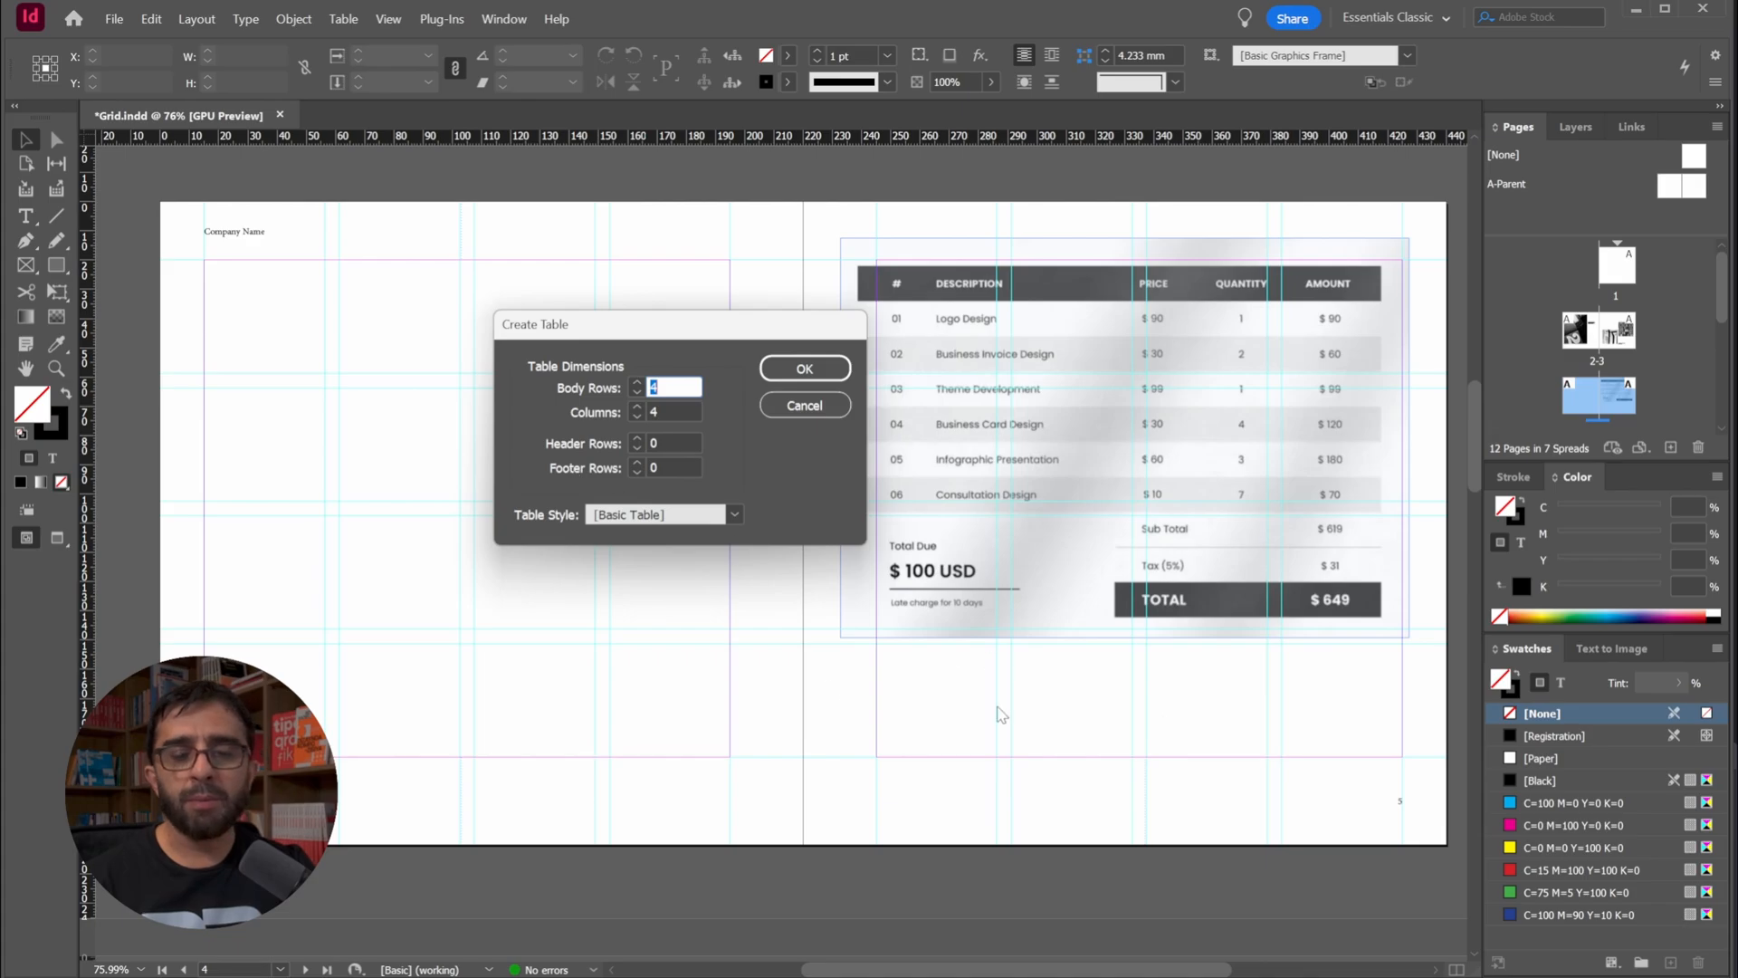
pyautogui.moveTo(720, 324); pyautogui.dragTo(606, 276)
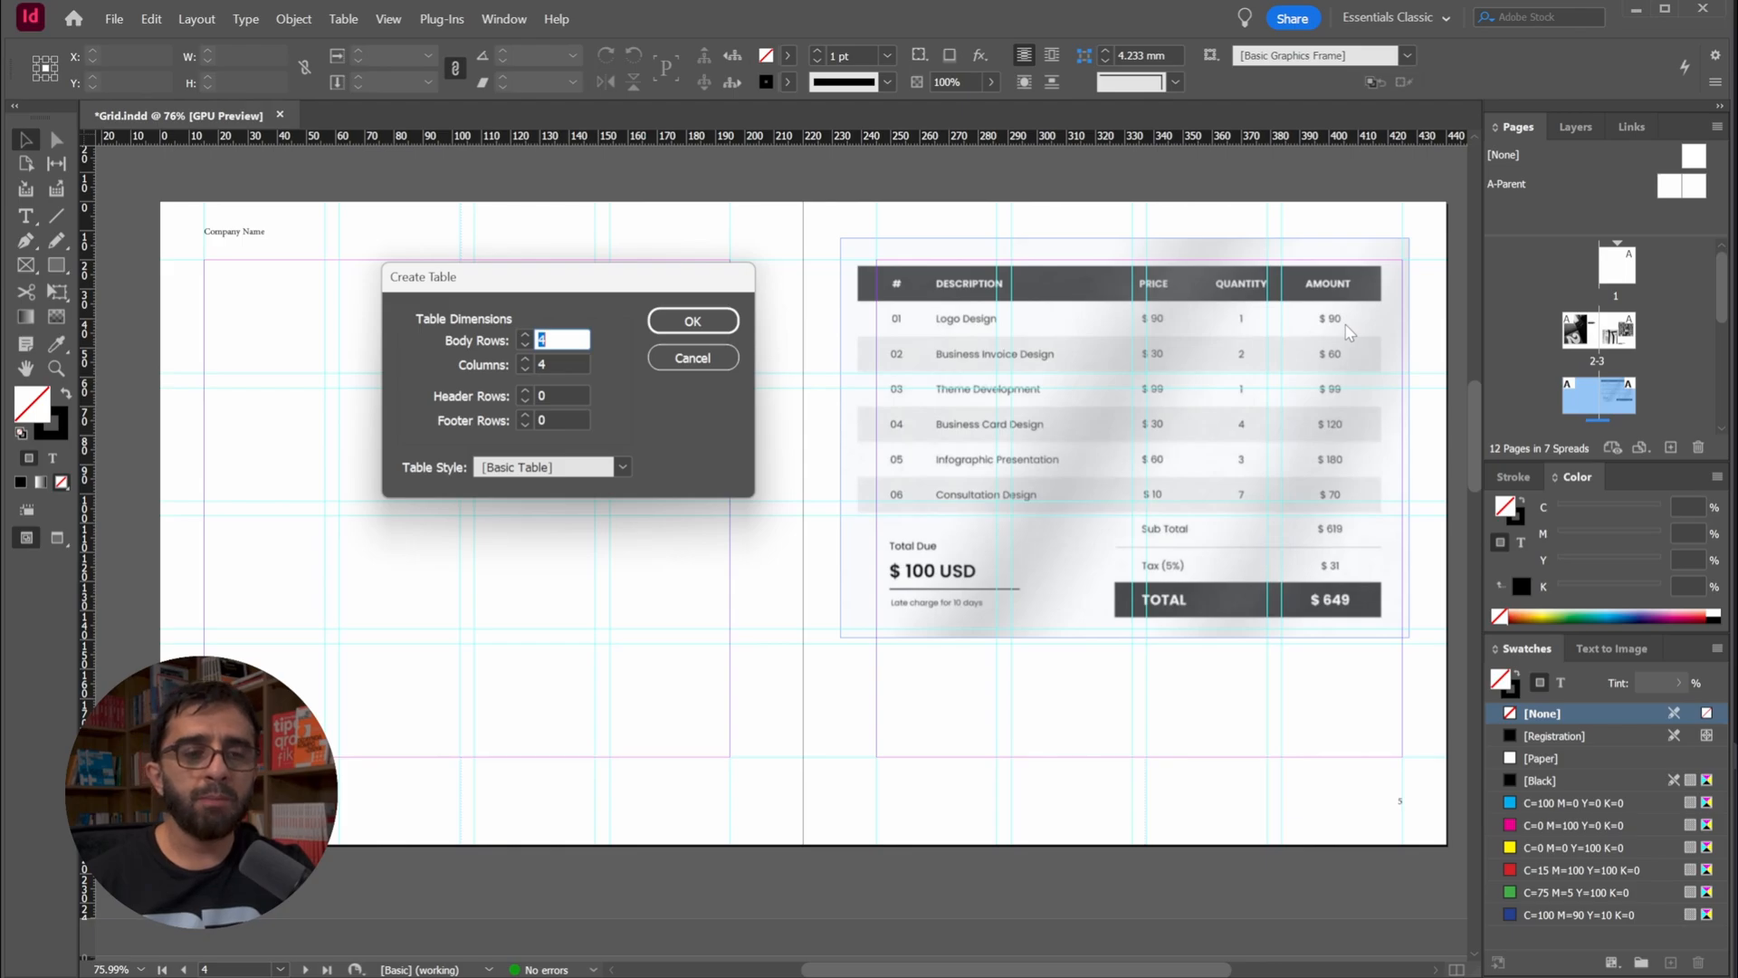
pyautogui.write('7')
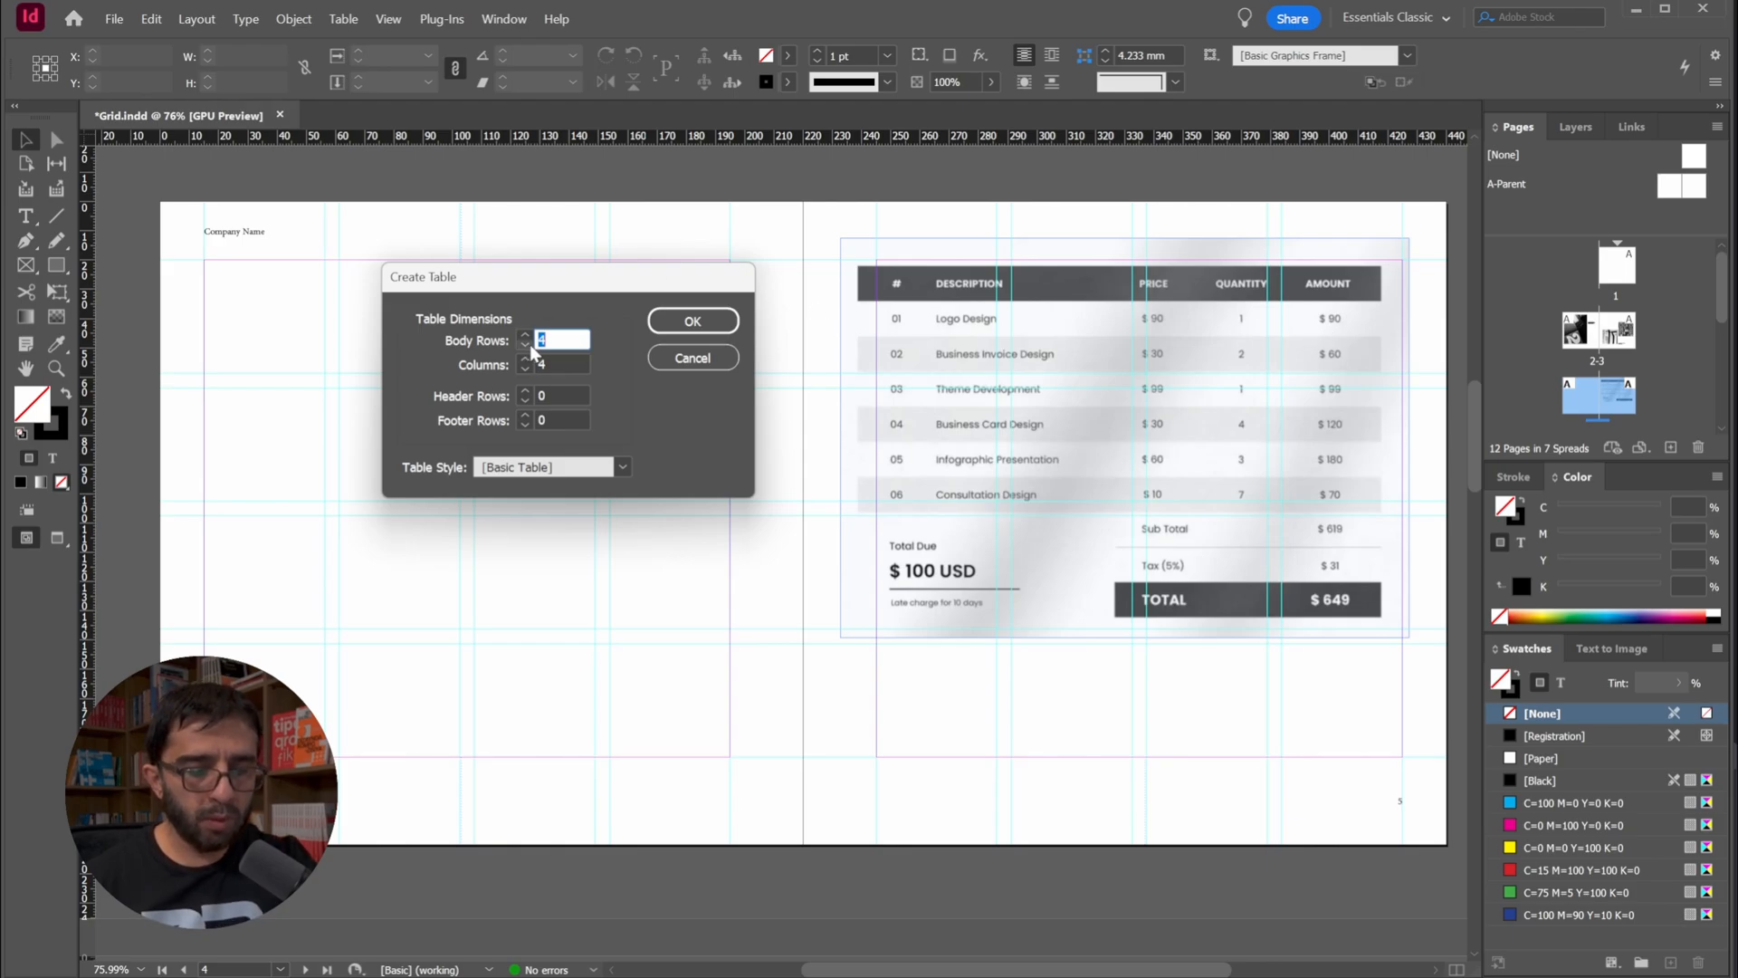
pyautogui.write('5')
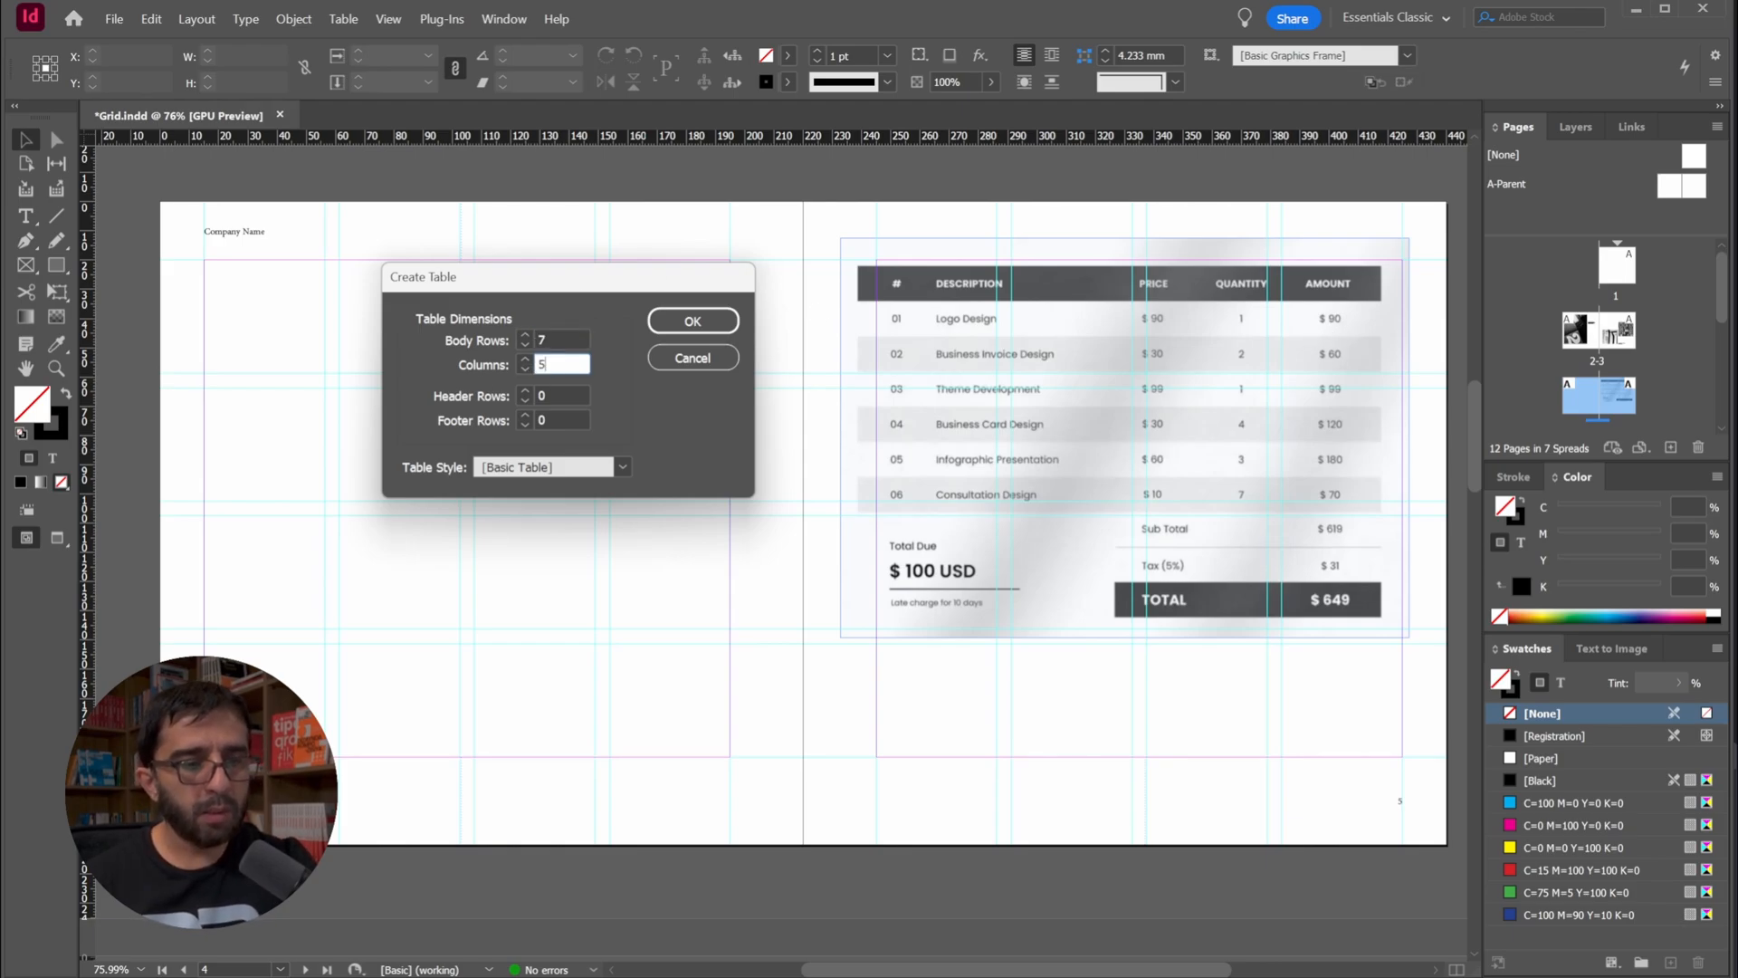
pyautogui.click(710, 322)
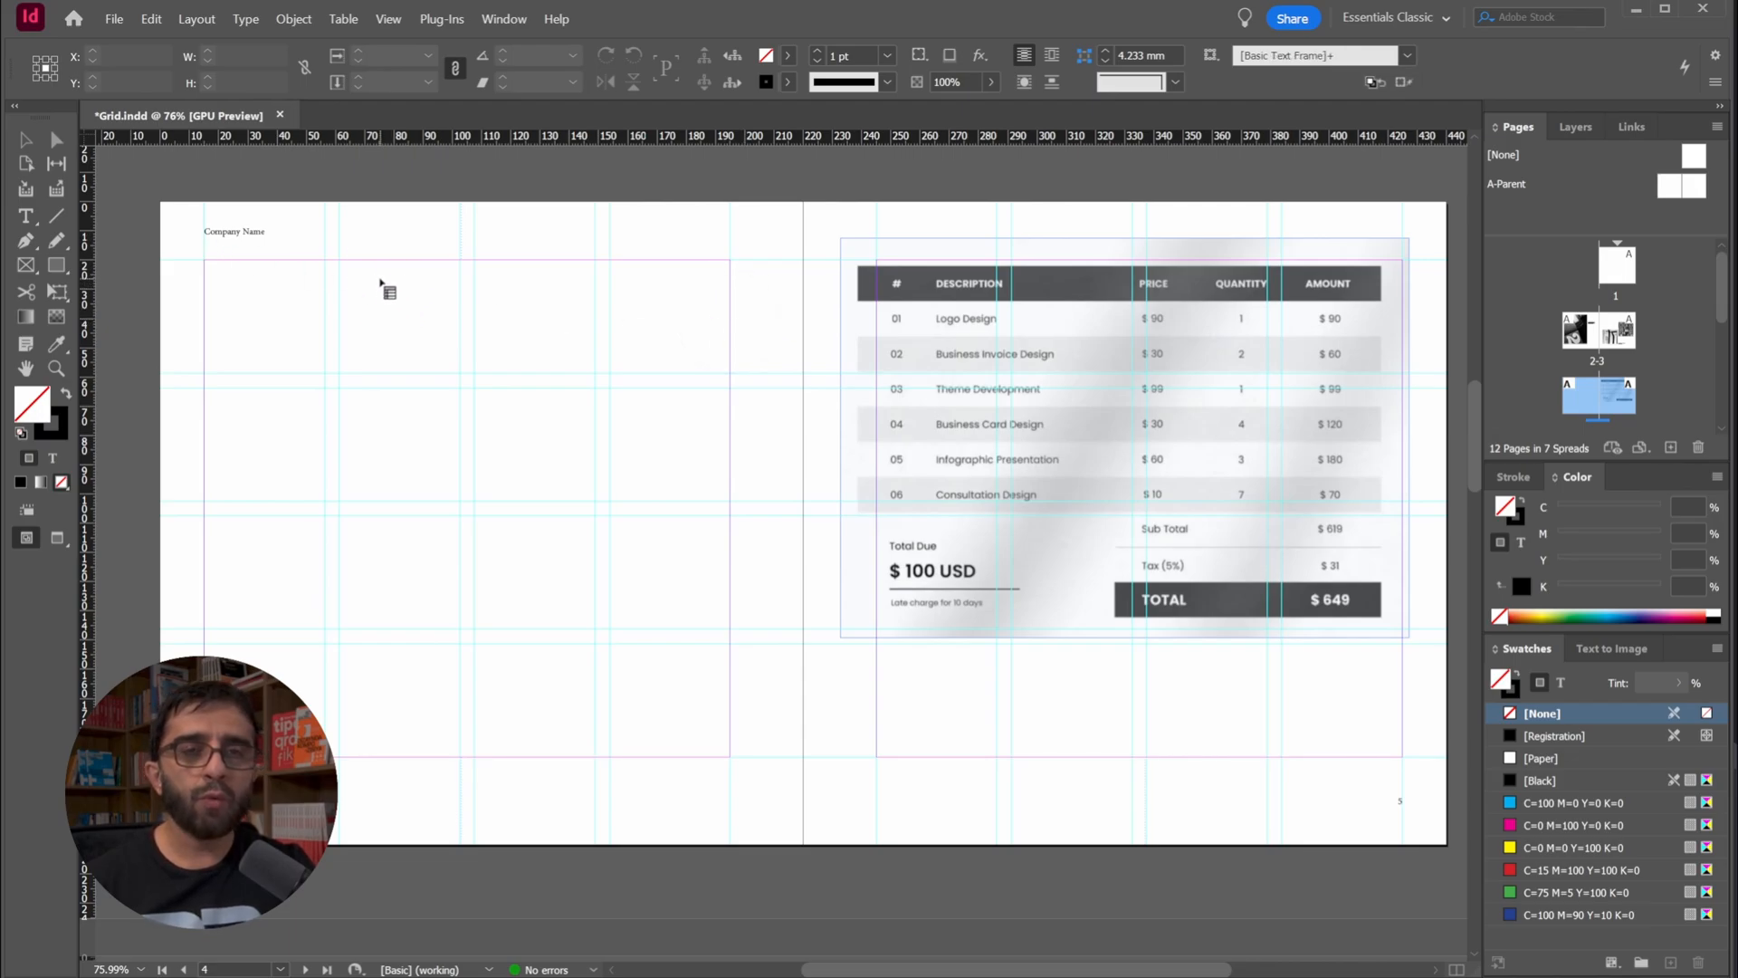
pyautogui.moveTo(206, 261); pyautogui.dragTo(730, 552)
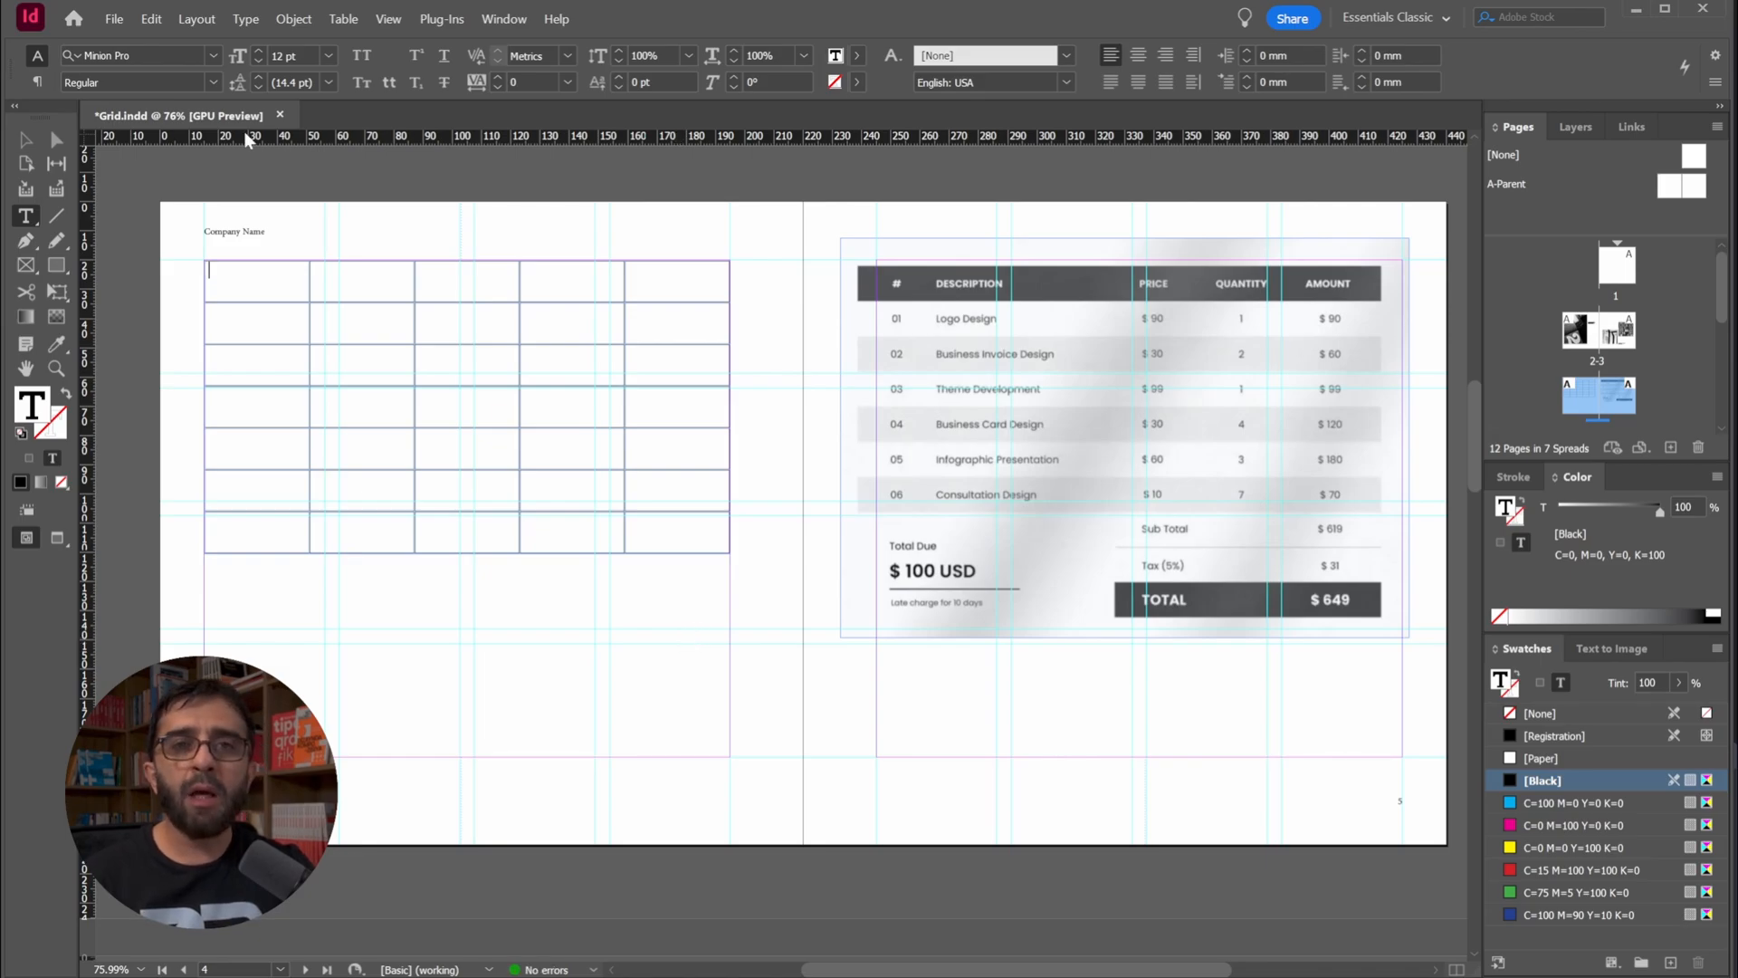
# Enter the sample text dfds, dscvd, cxvxc and ccv in four cells of the table
pyautogui.write('dfds')
pyautogui.click(389, 272)
pyautogui.write('dscvd')
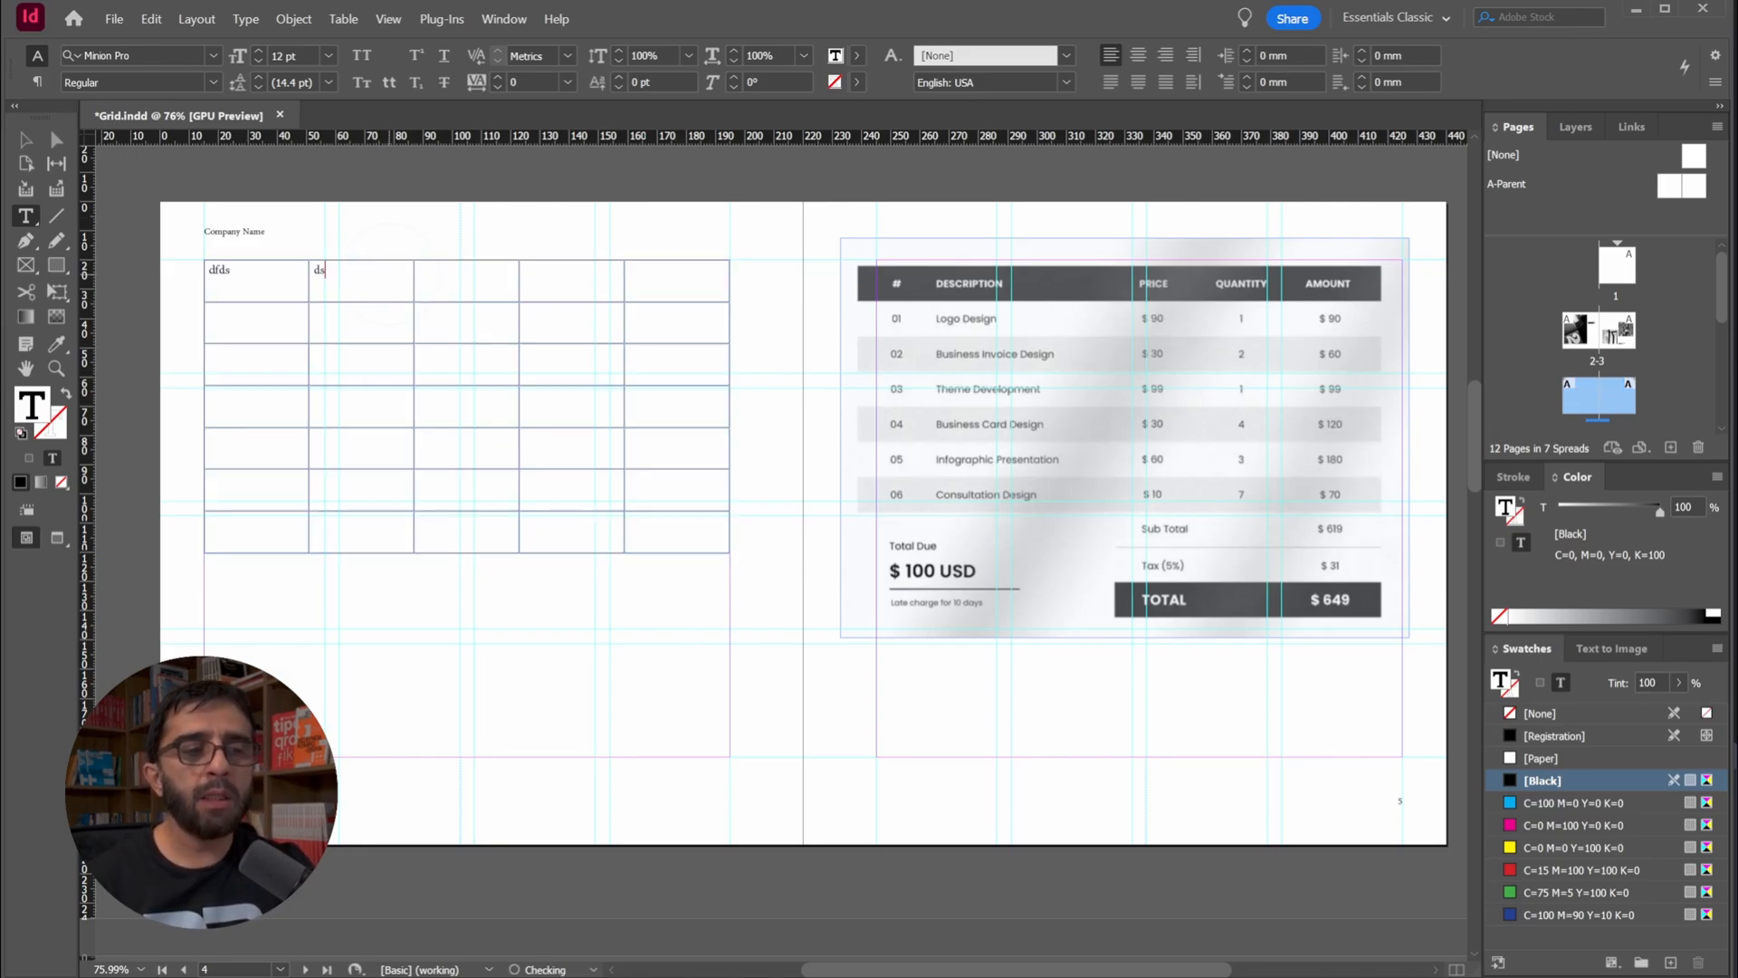
pyautogui.click(446, 367)
pyautogui.write('cxvxc')
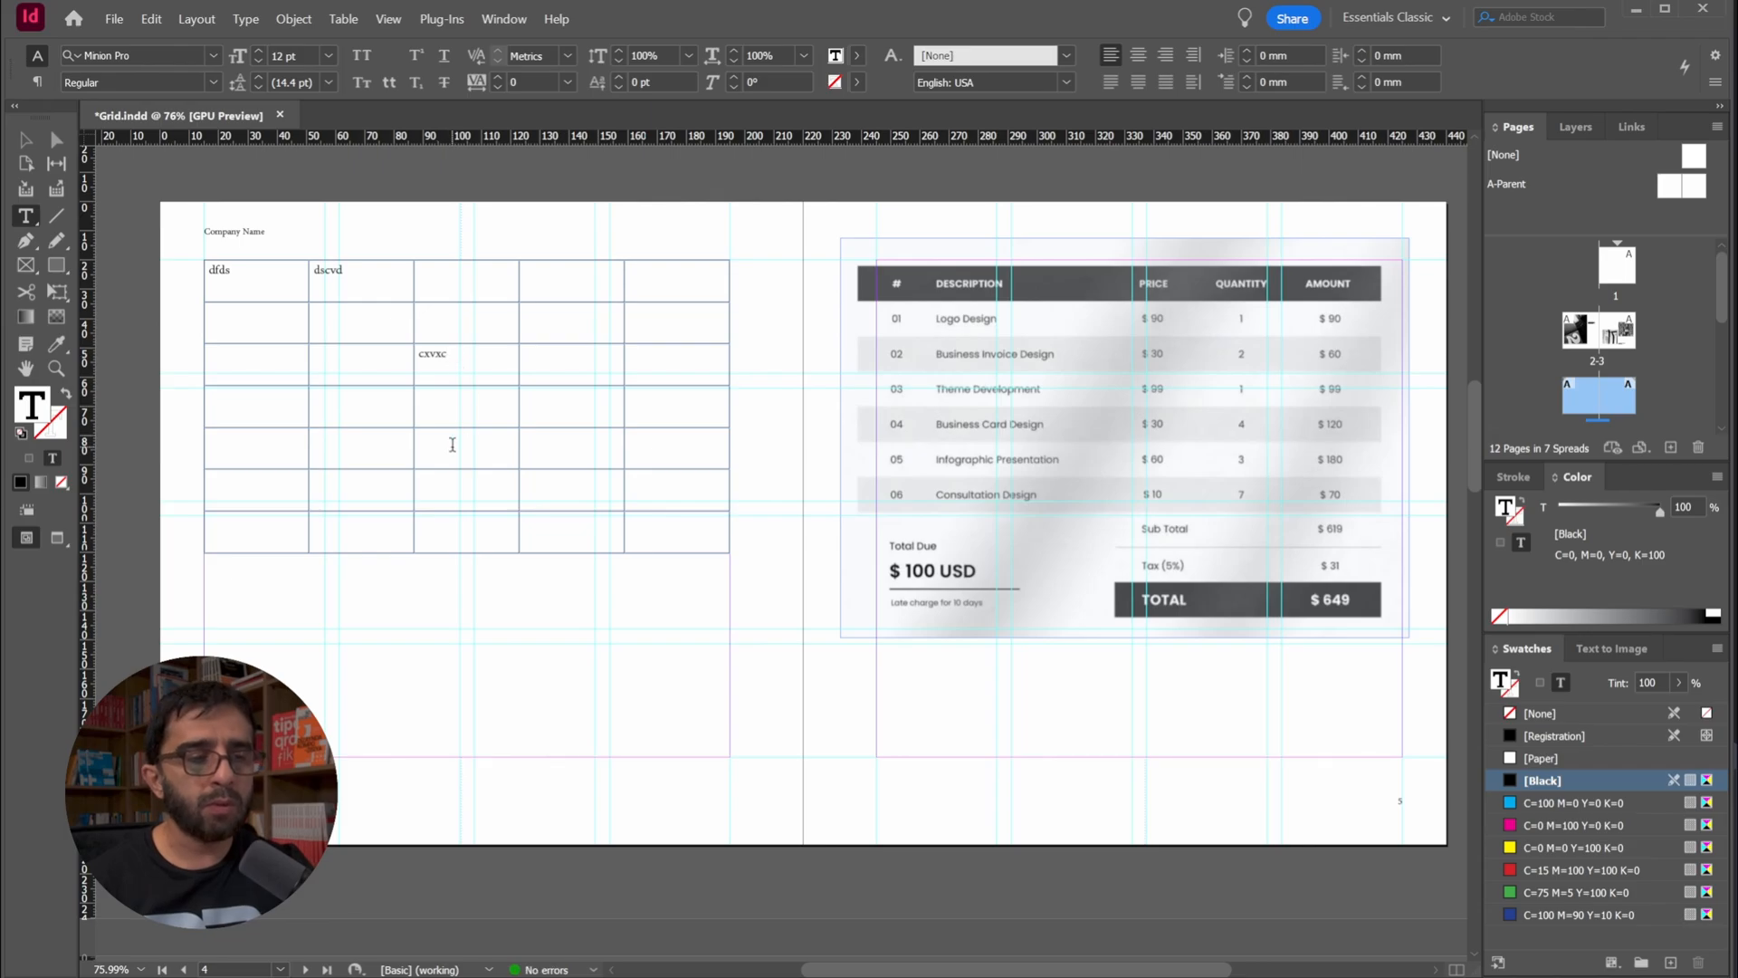
pyautogui.click(453, 438)
pyautogui.write('ccv')
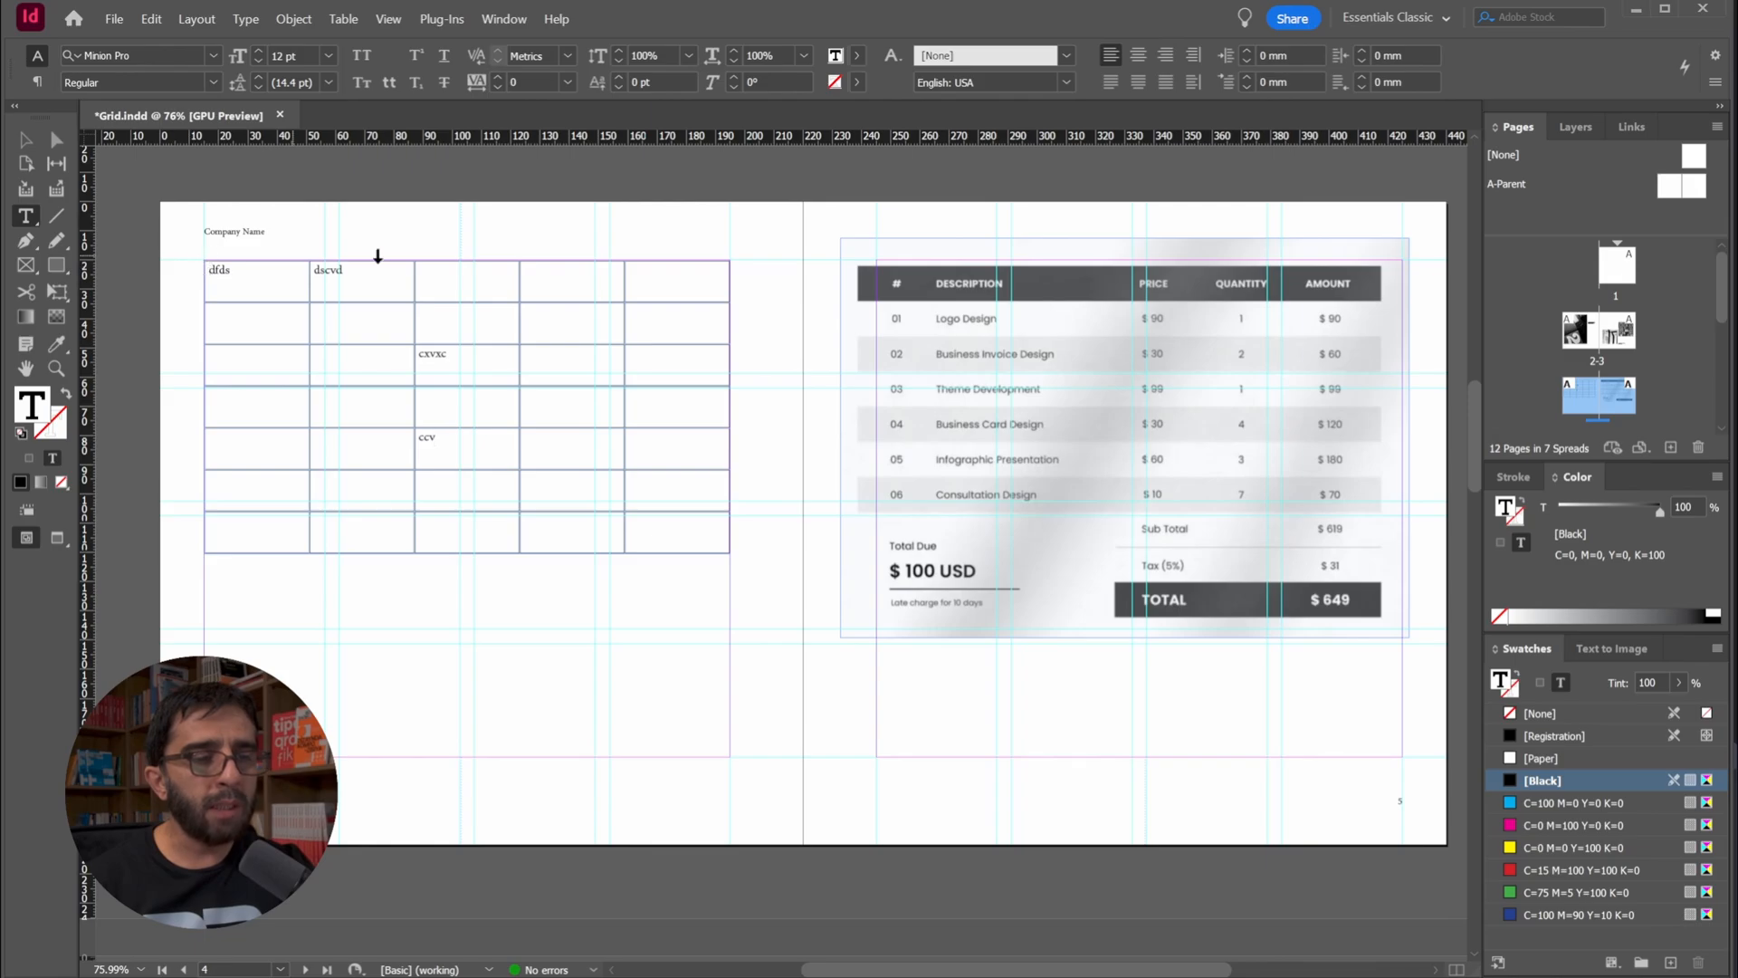
# Select the entire table and clear the contents of all its cells
pyautogui.moveTo(671, 523); pyautogui.dragTo(219, 269)
pyautogui.click(219, 270)
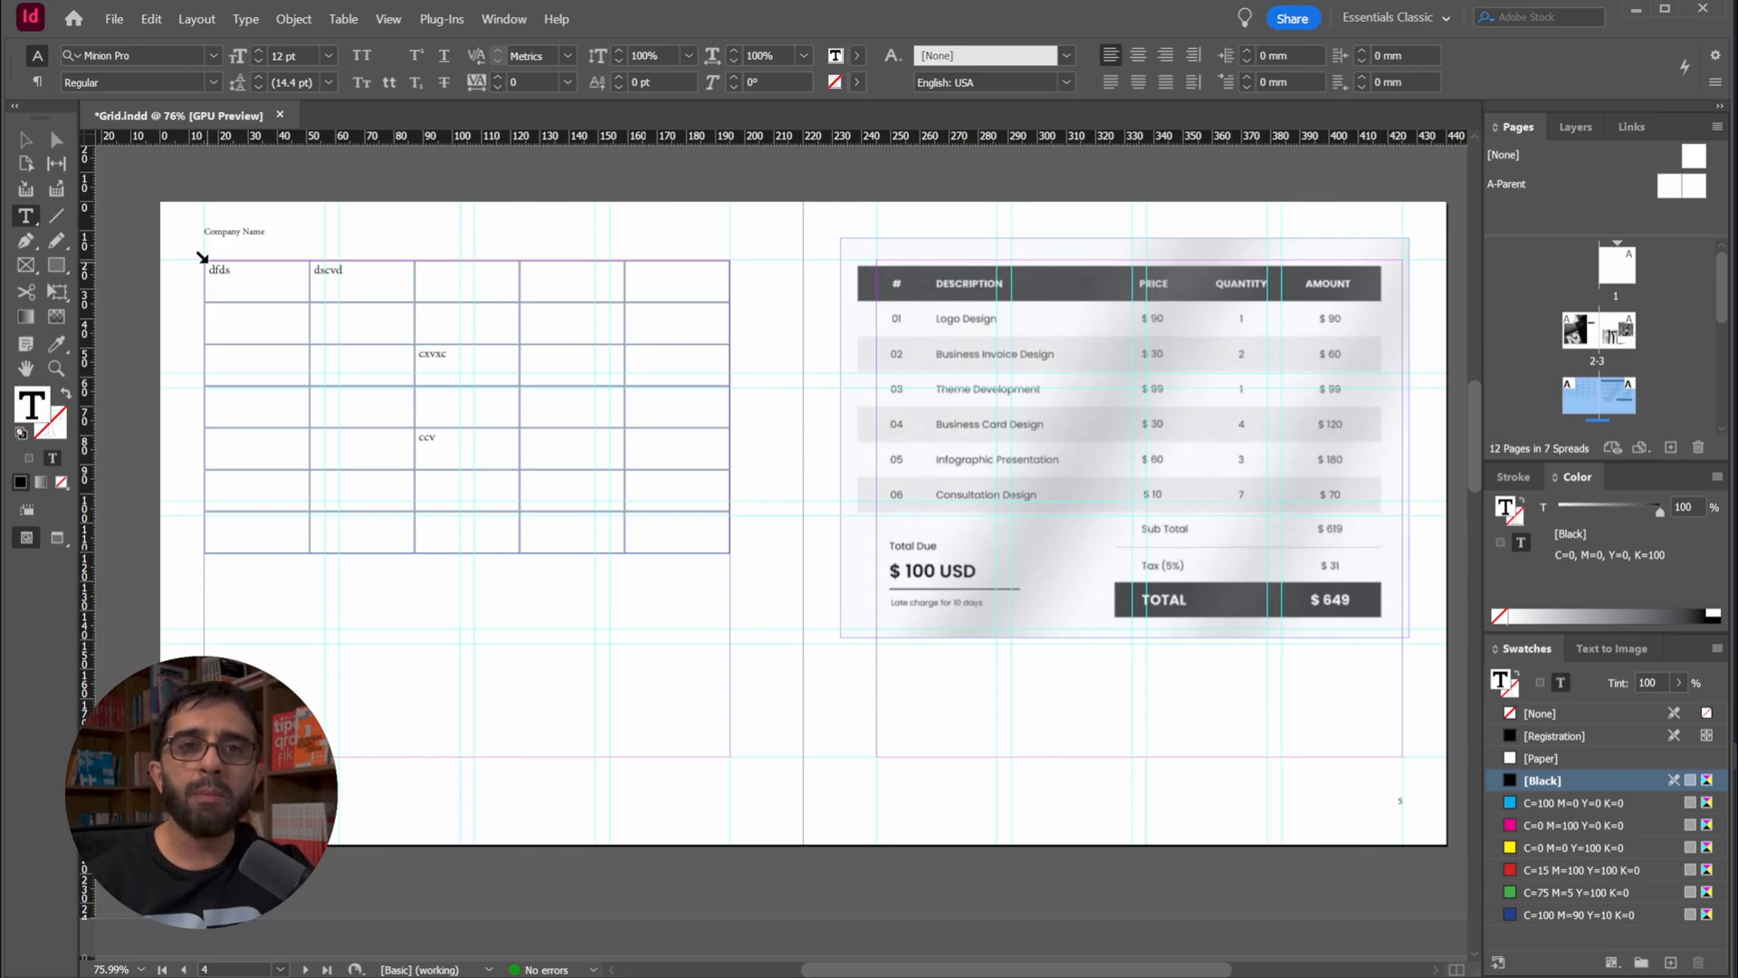
pyautogui.click(202, 258)
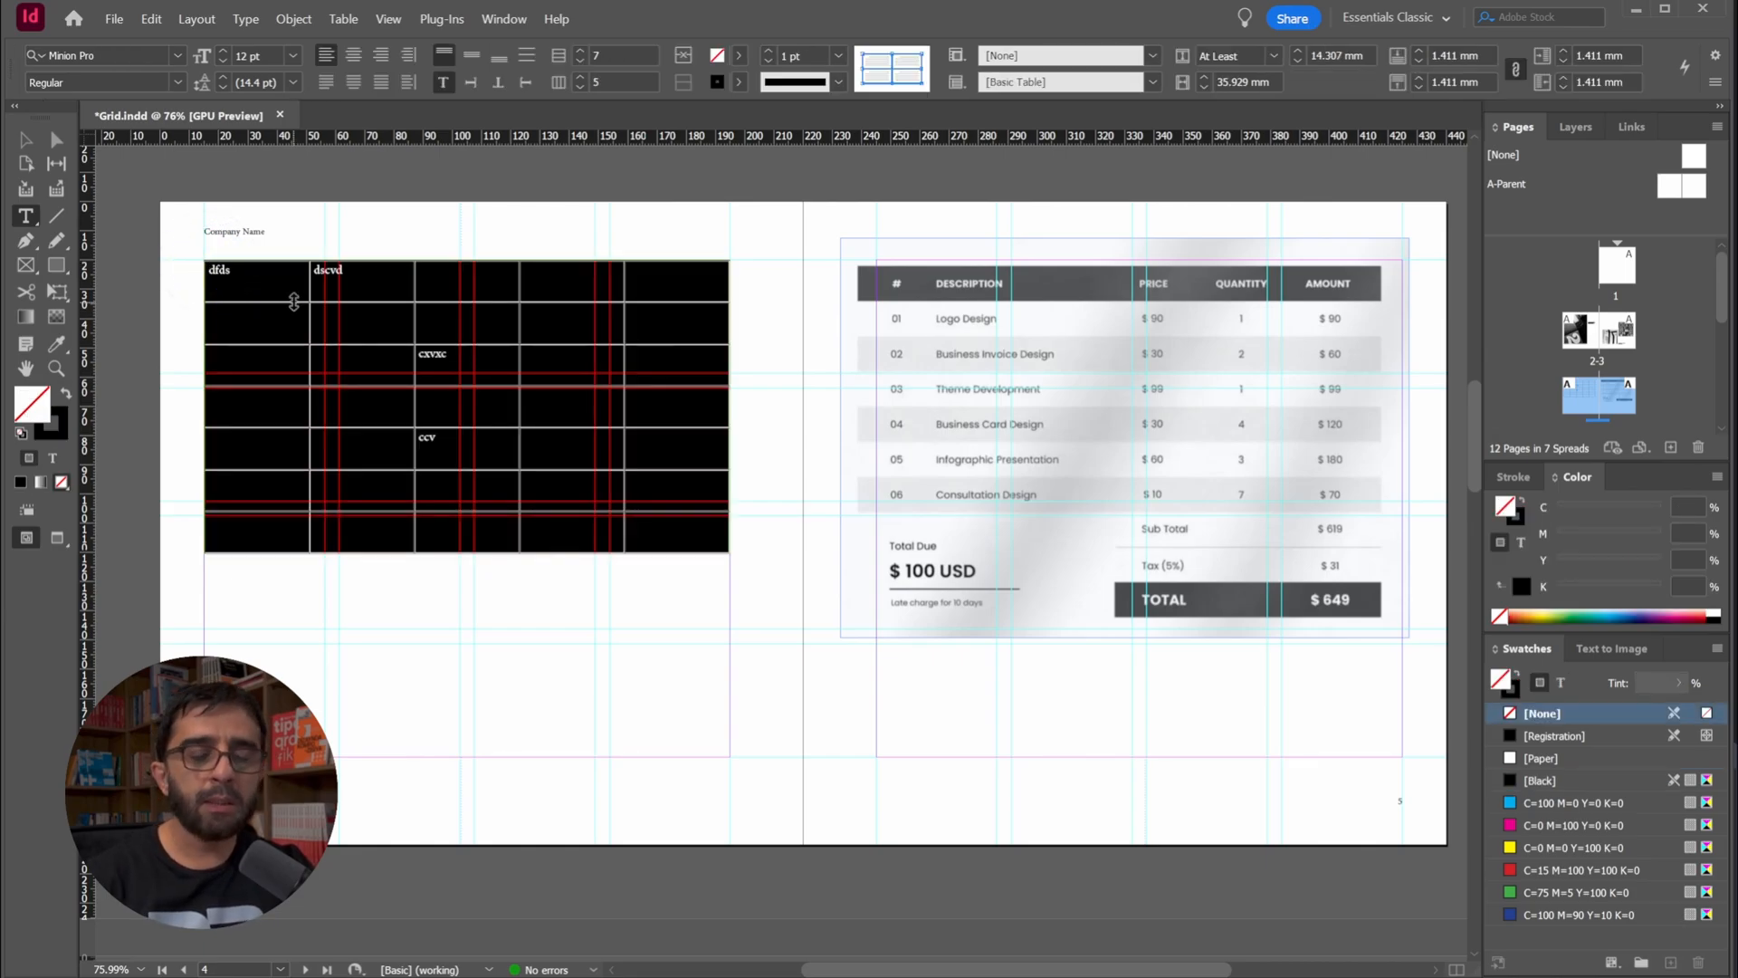
pyautogui.press('Delete')
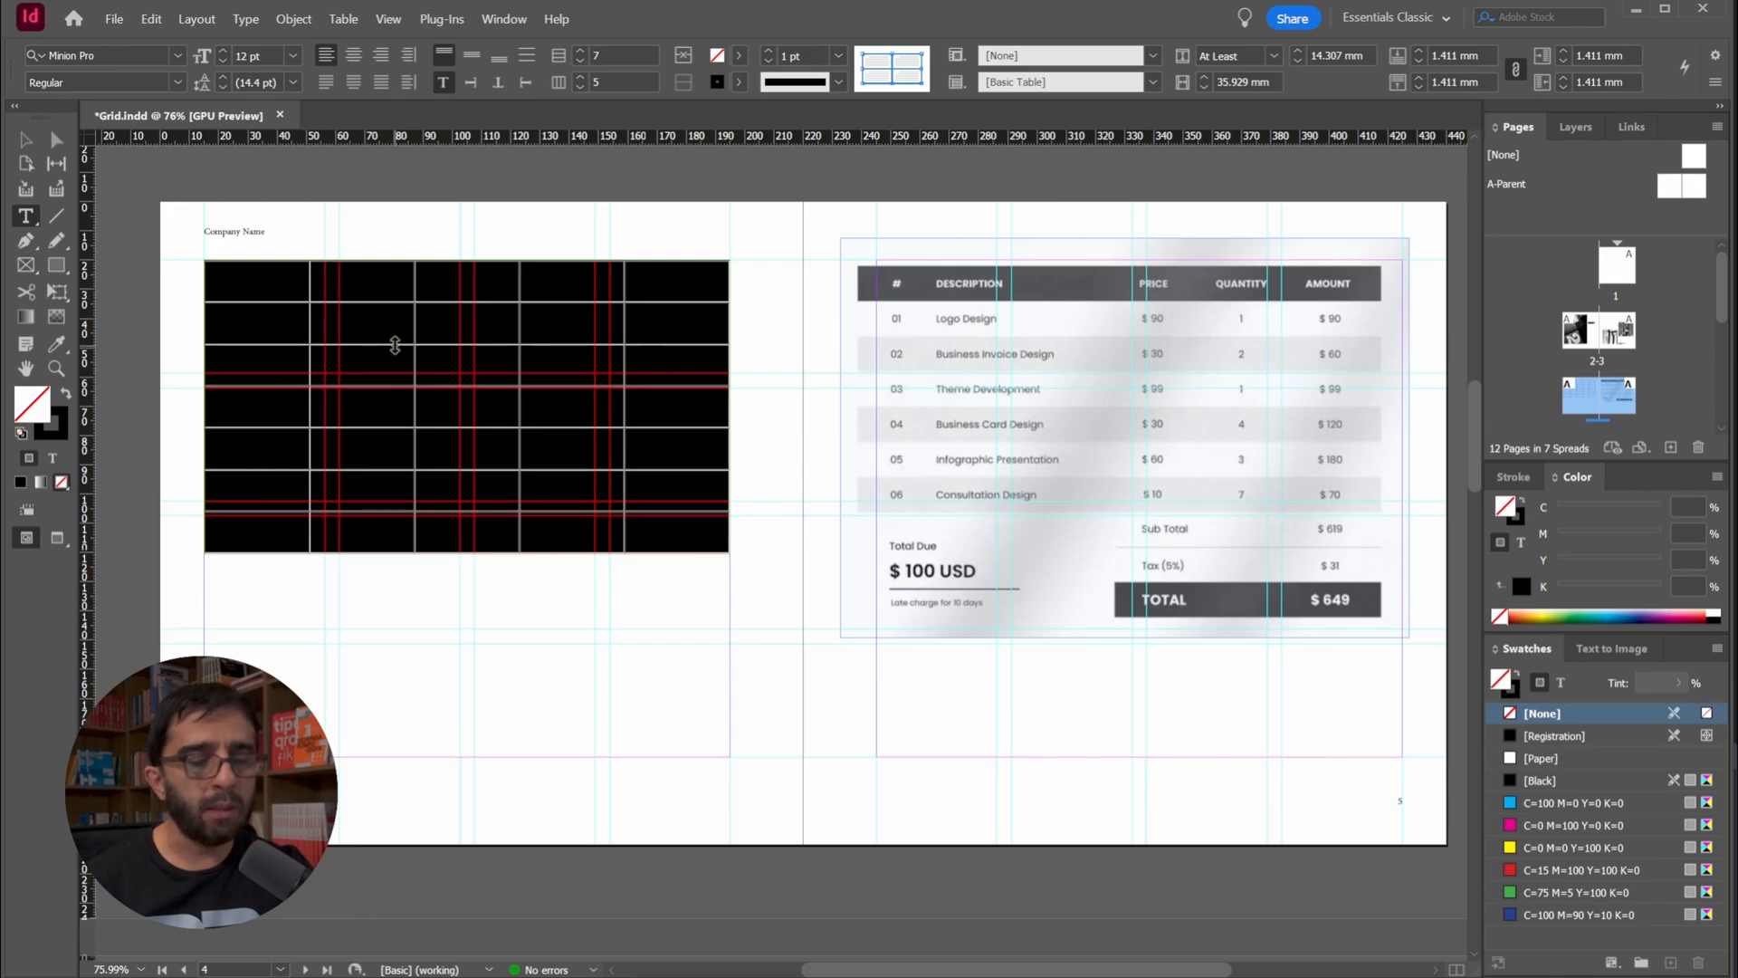
pyautogui.click(381, 287)
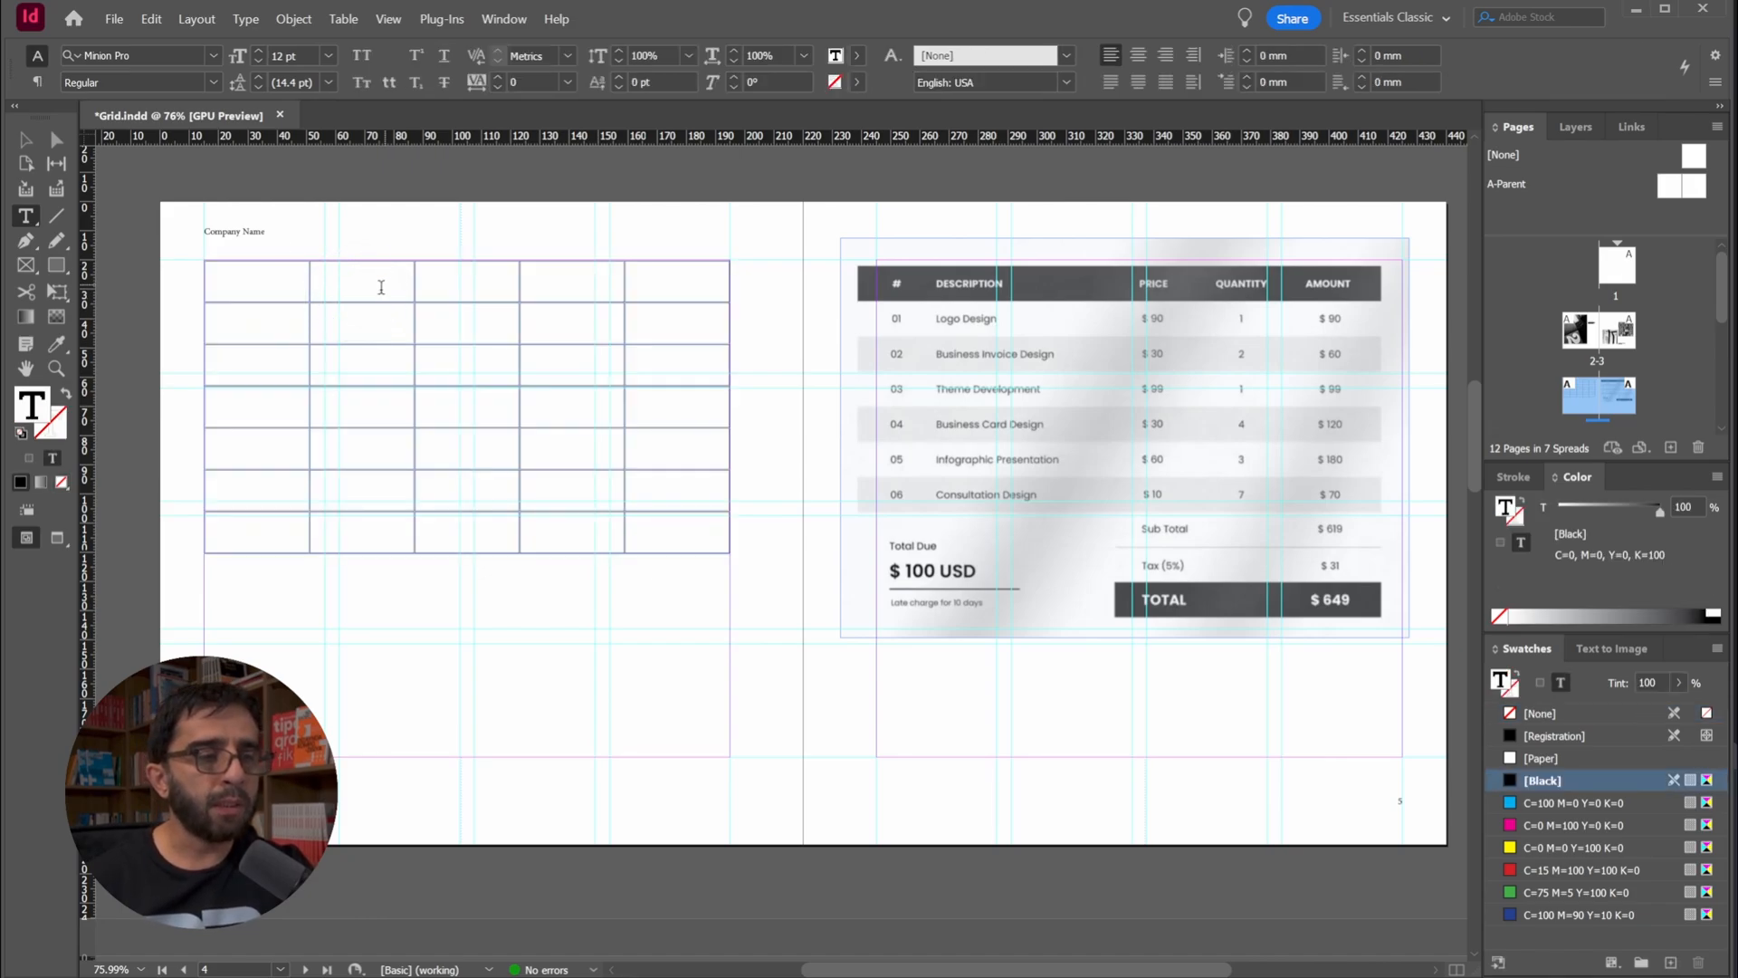
# Fill the first three cells of the top row with the headings #, Description and Price
pyautogui.click(253, 272)
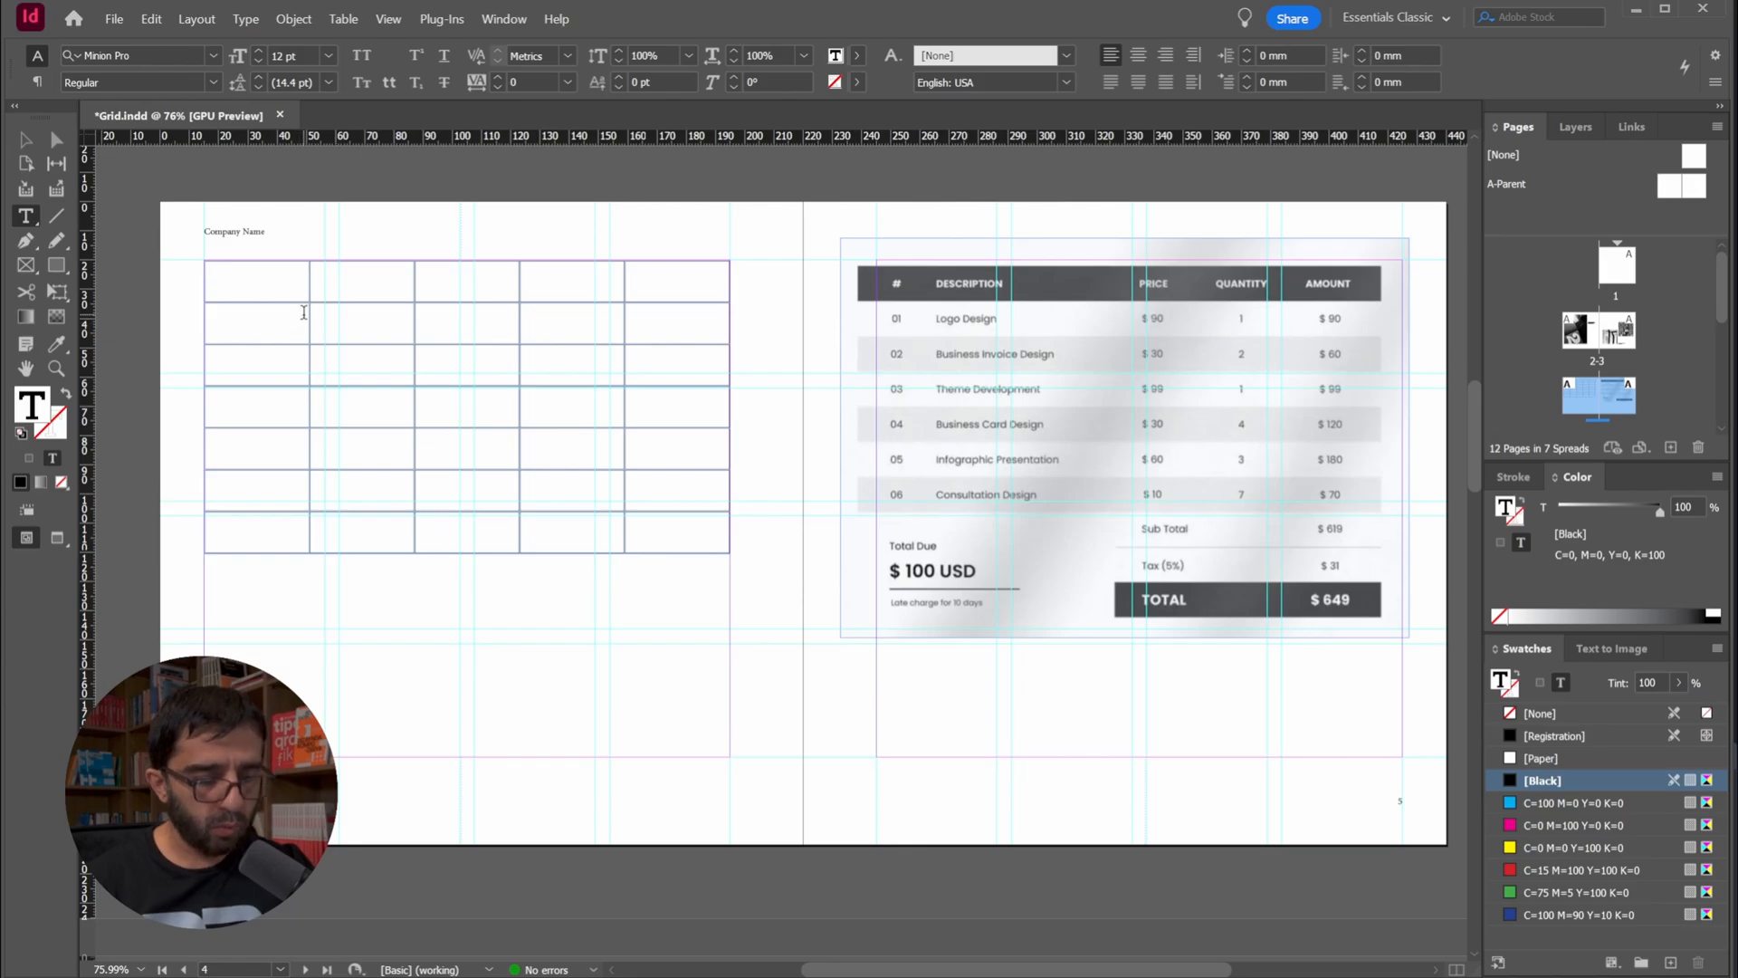
pyautogui.write('#')
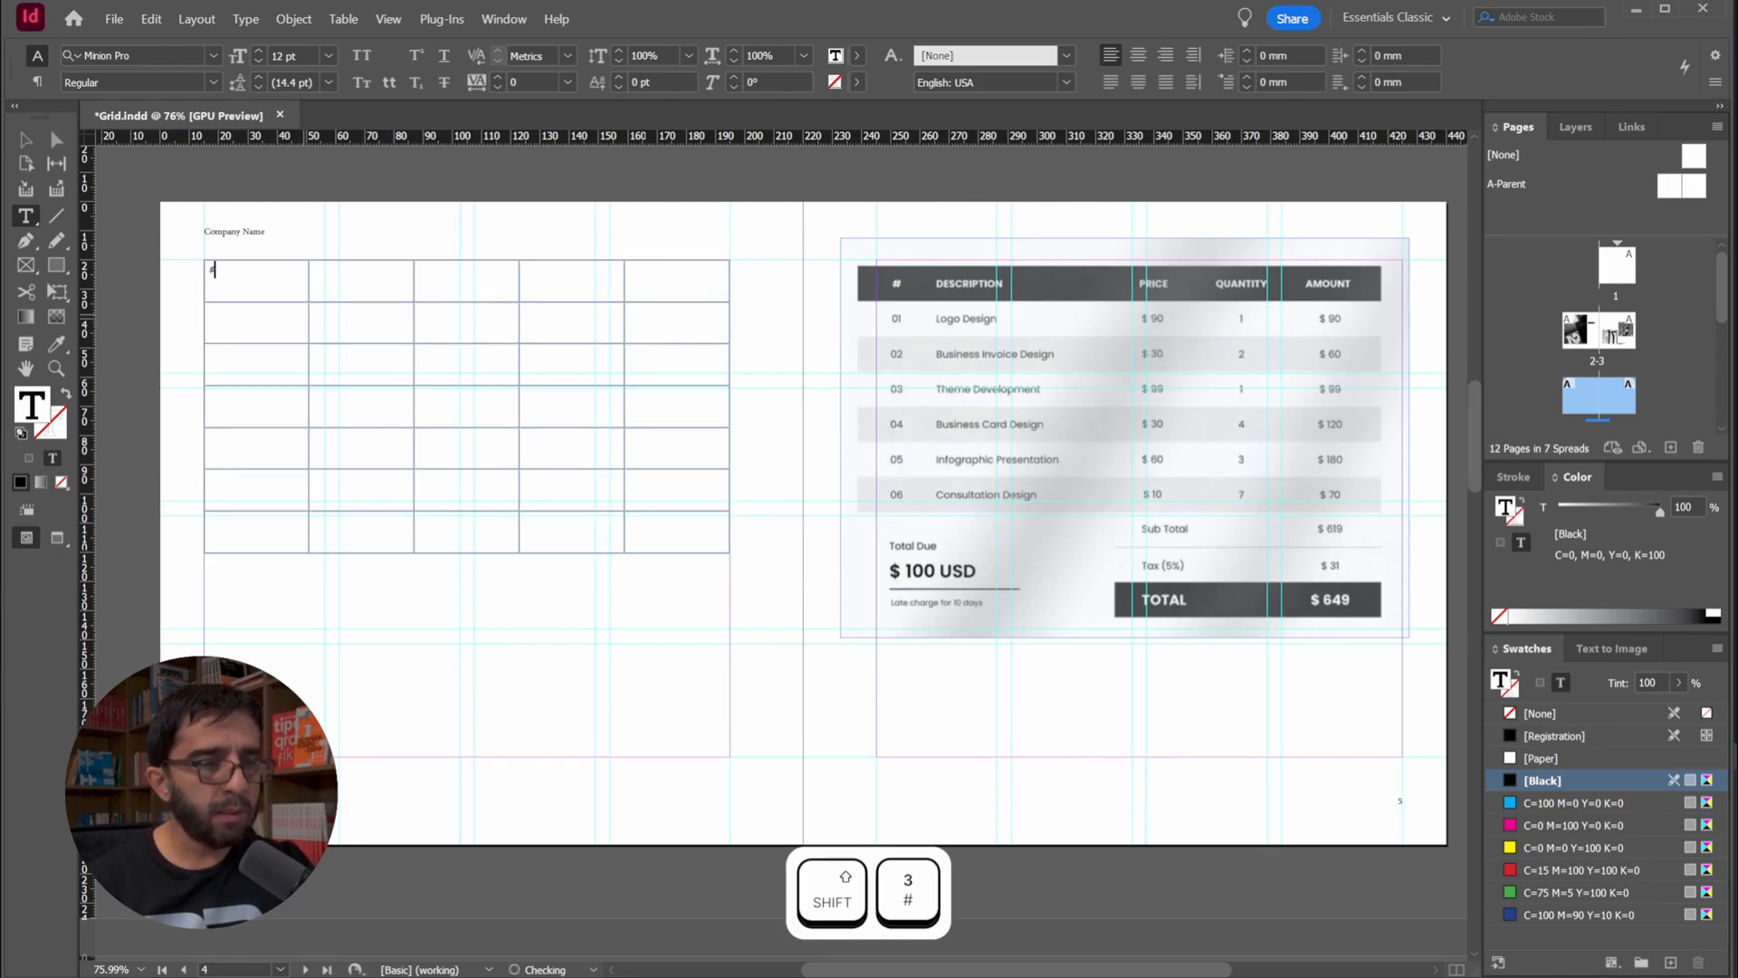
pyautogui.click(342, 281)
pyautogui.write('Des')
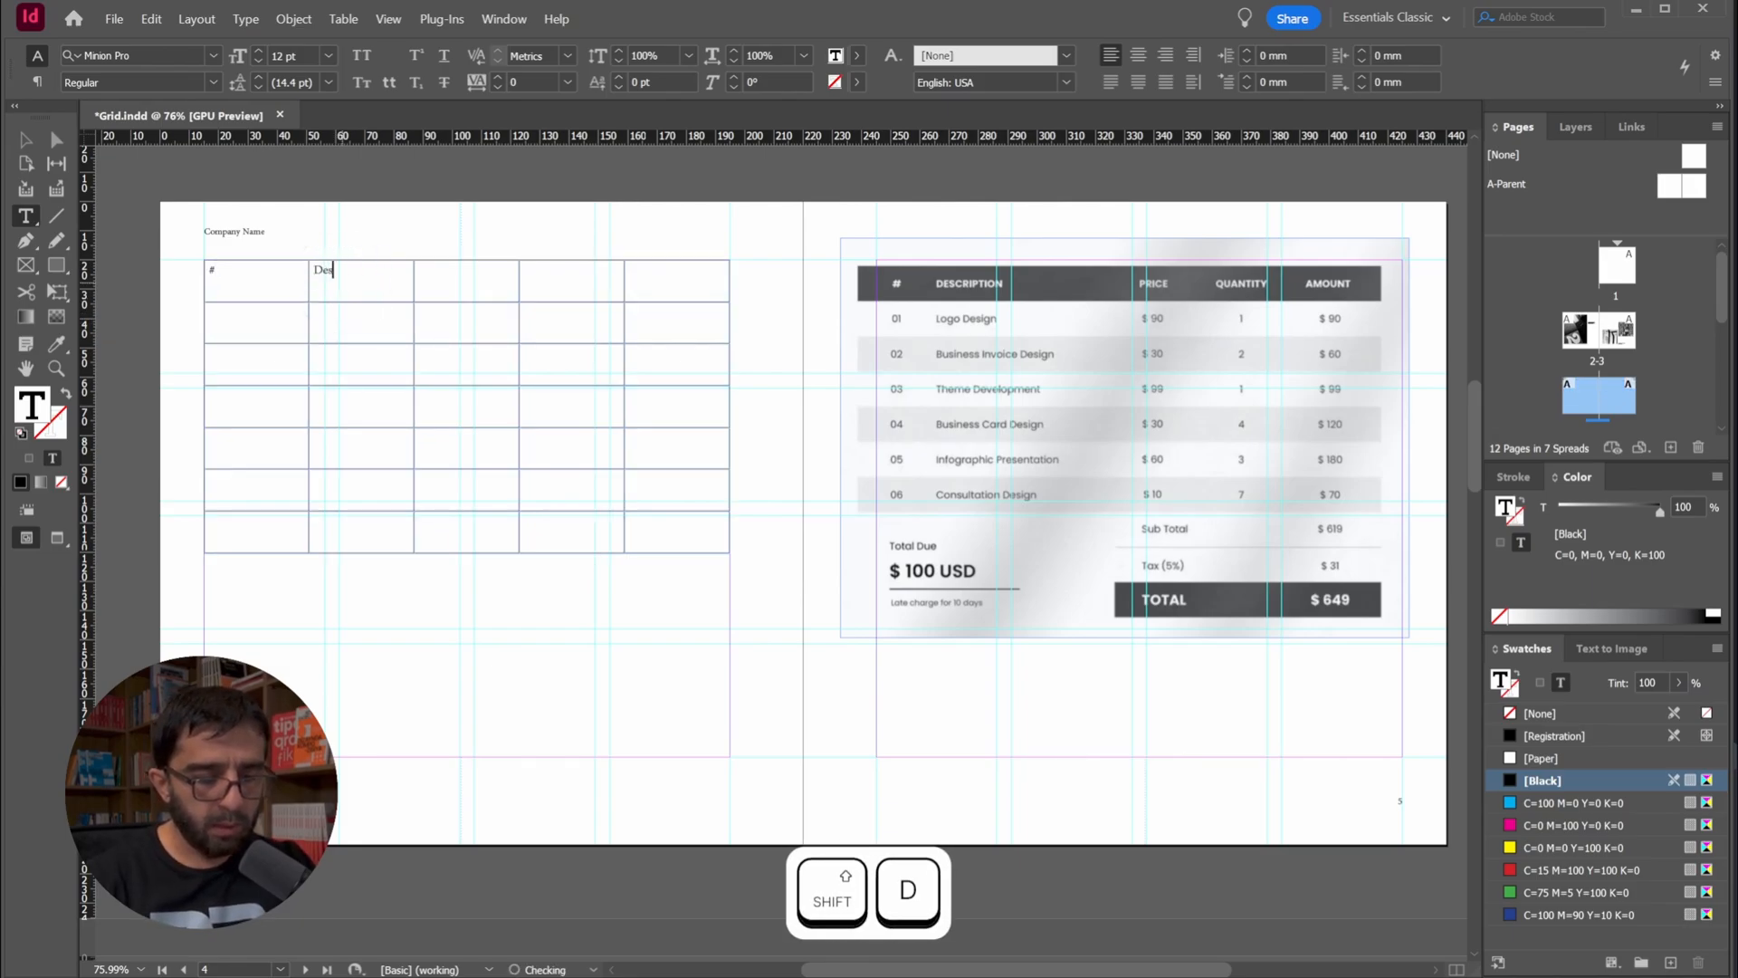
pyautogui.write('cription')
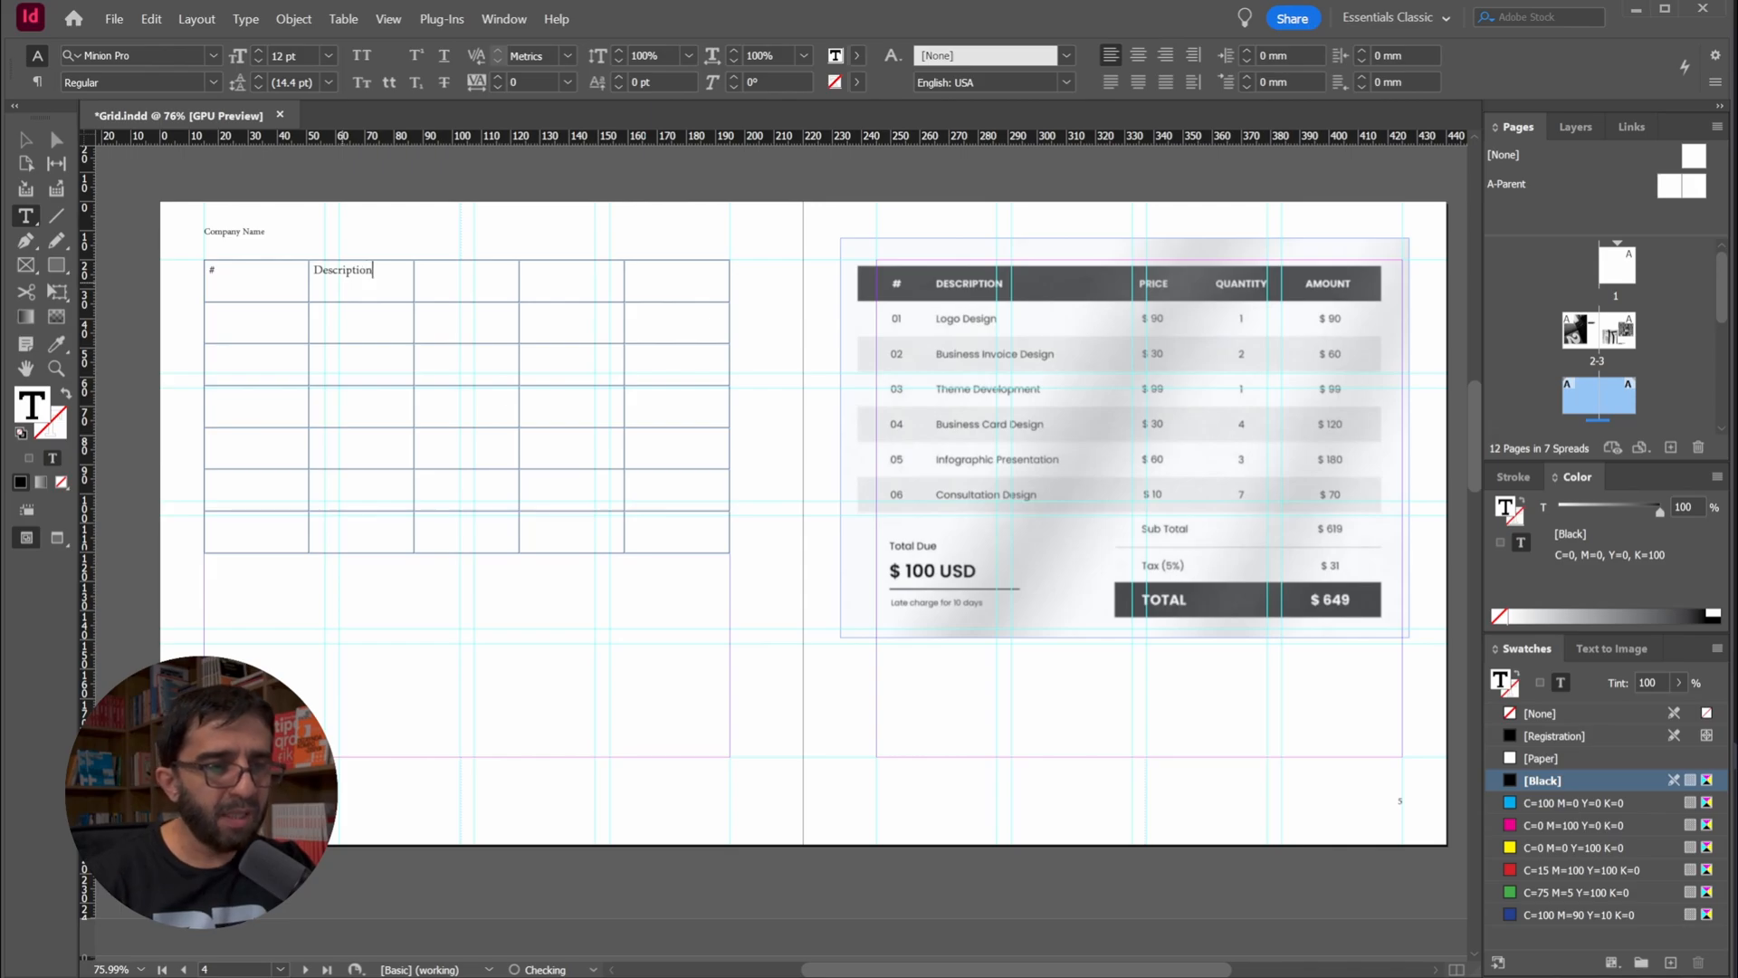
pyautogui.press('Tab')
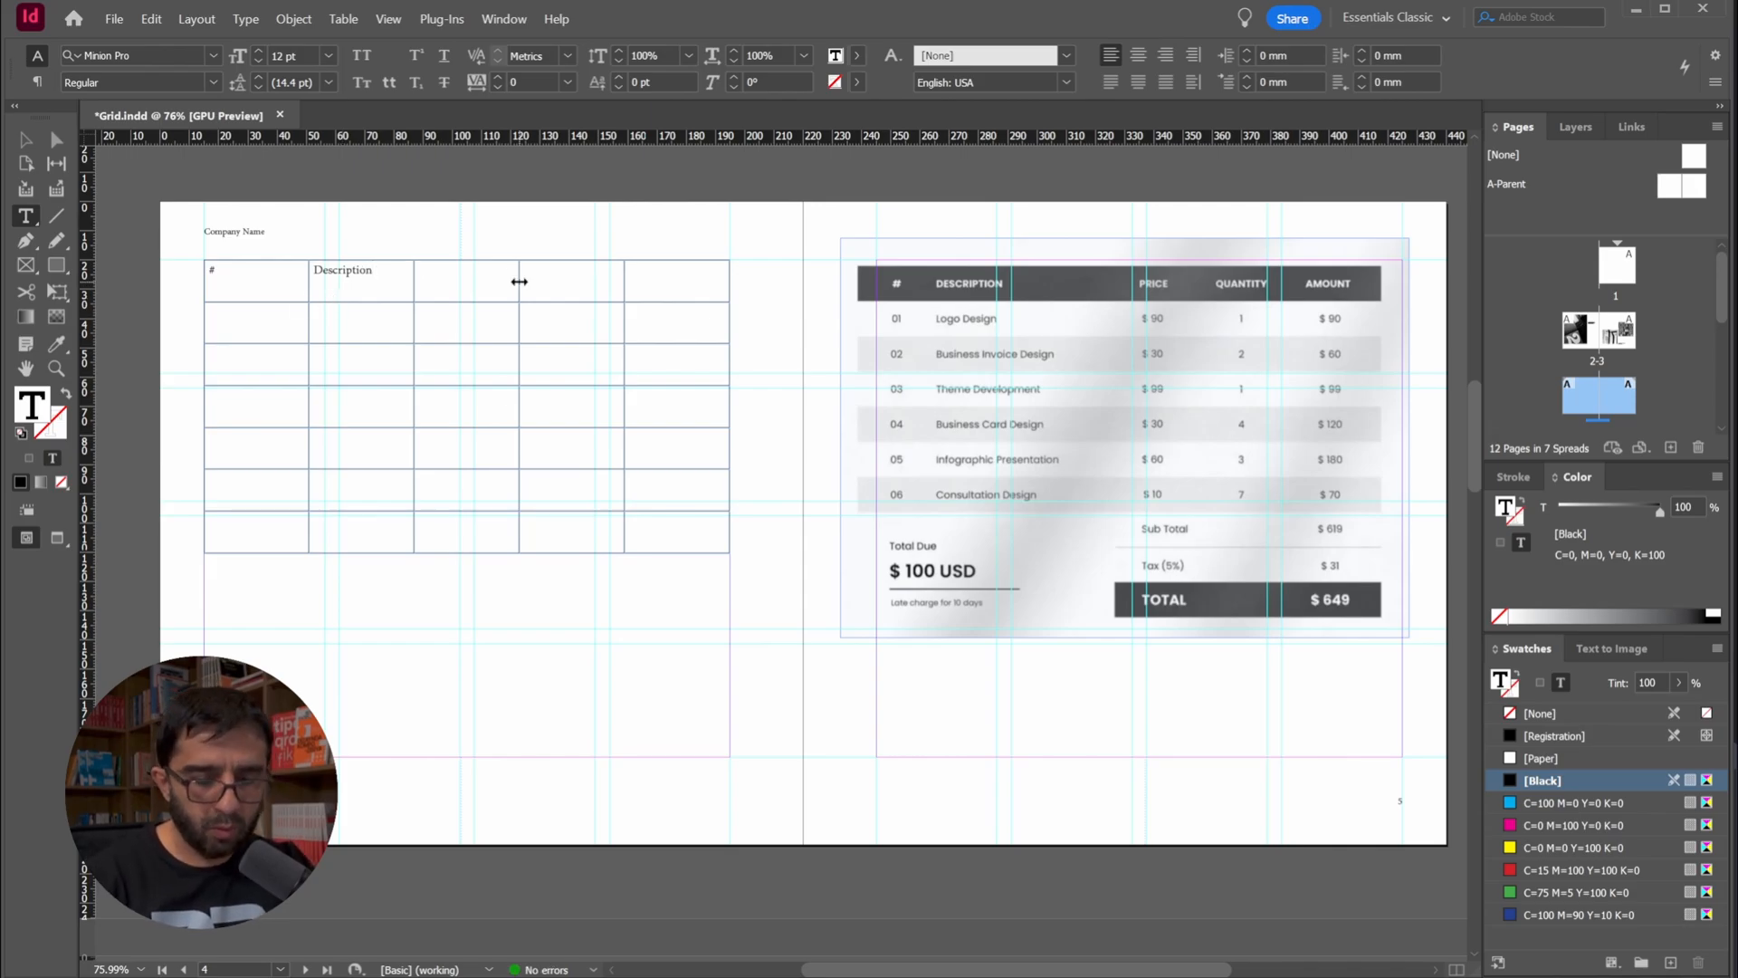
pyautogui.write('Price')
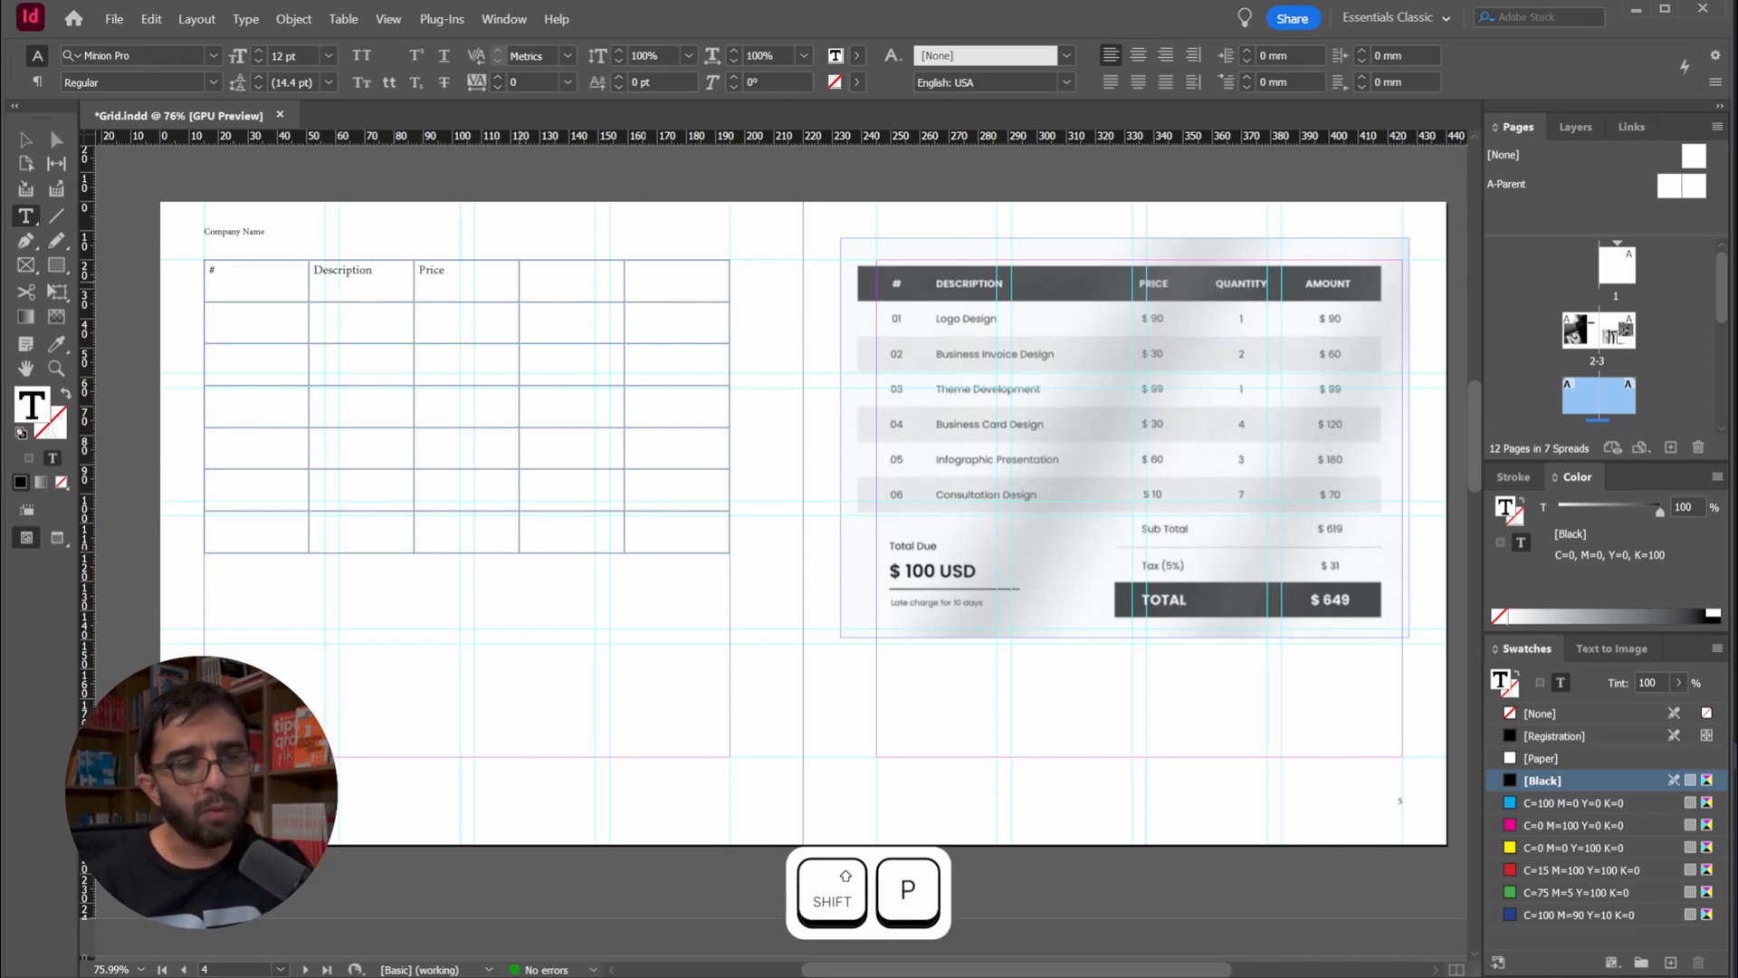
pyautogui.press('Tab')
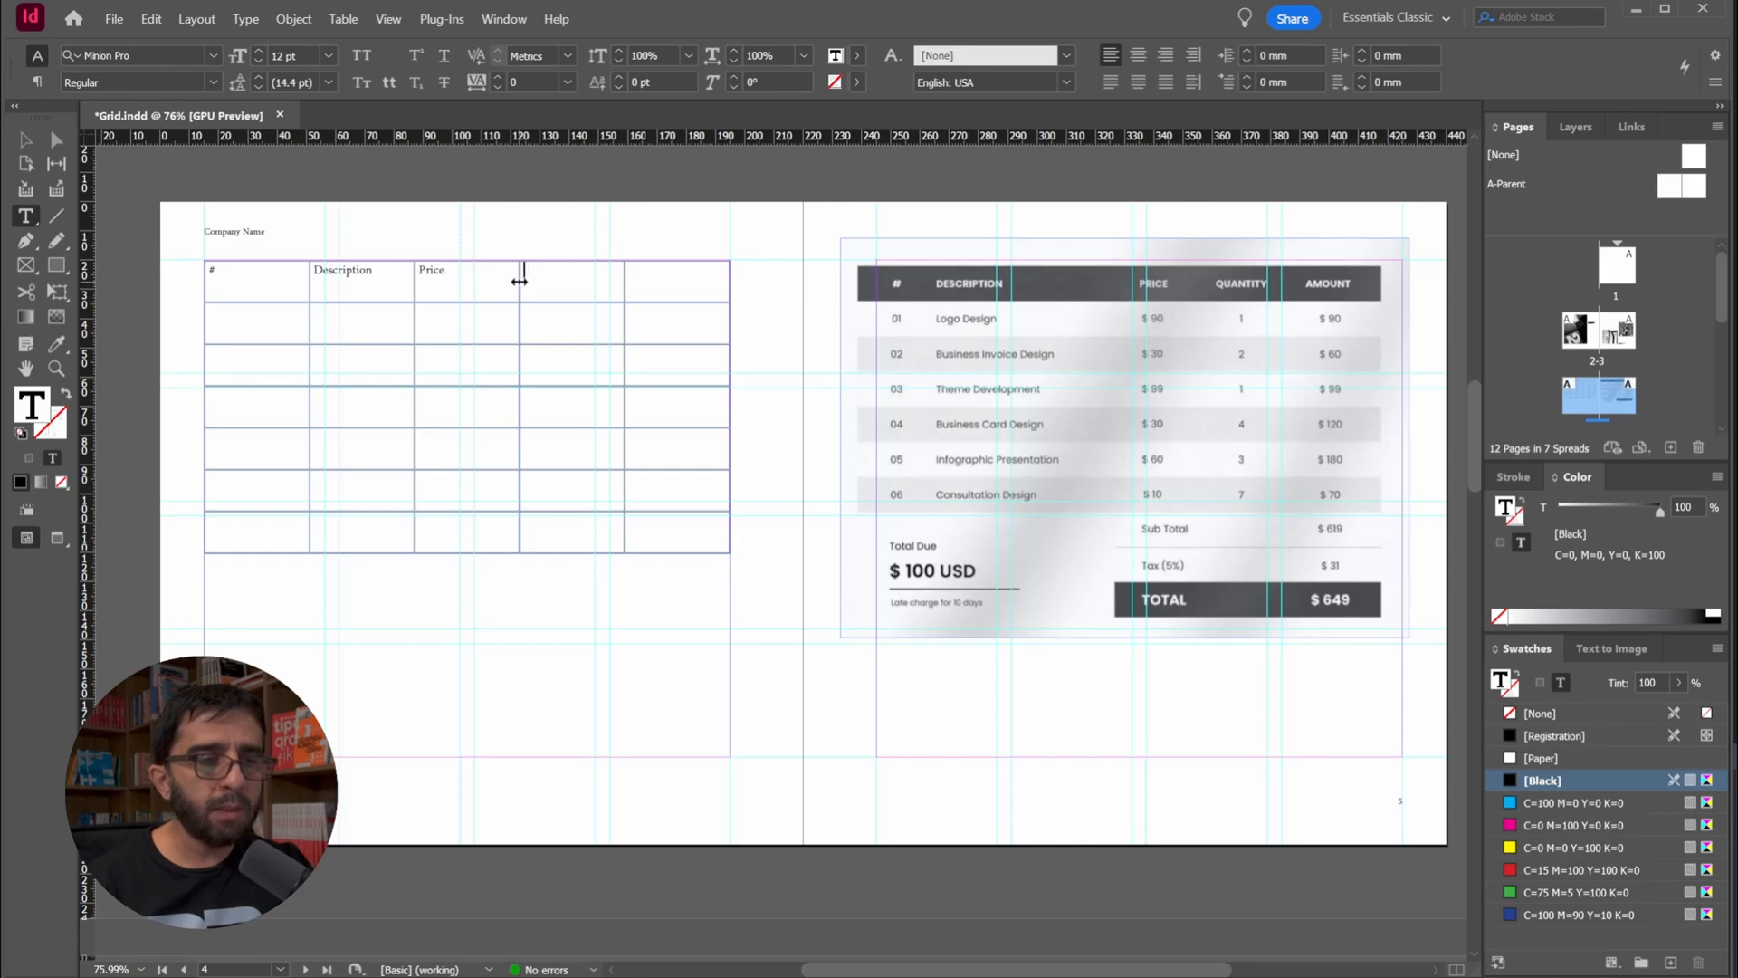
pyautogui.hotkey('shift', 'Tab')
pyautogui.press('Tab')
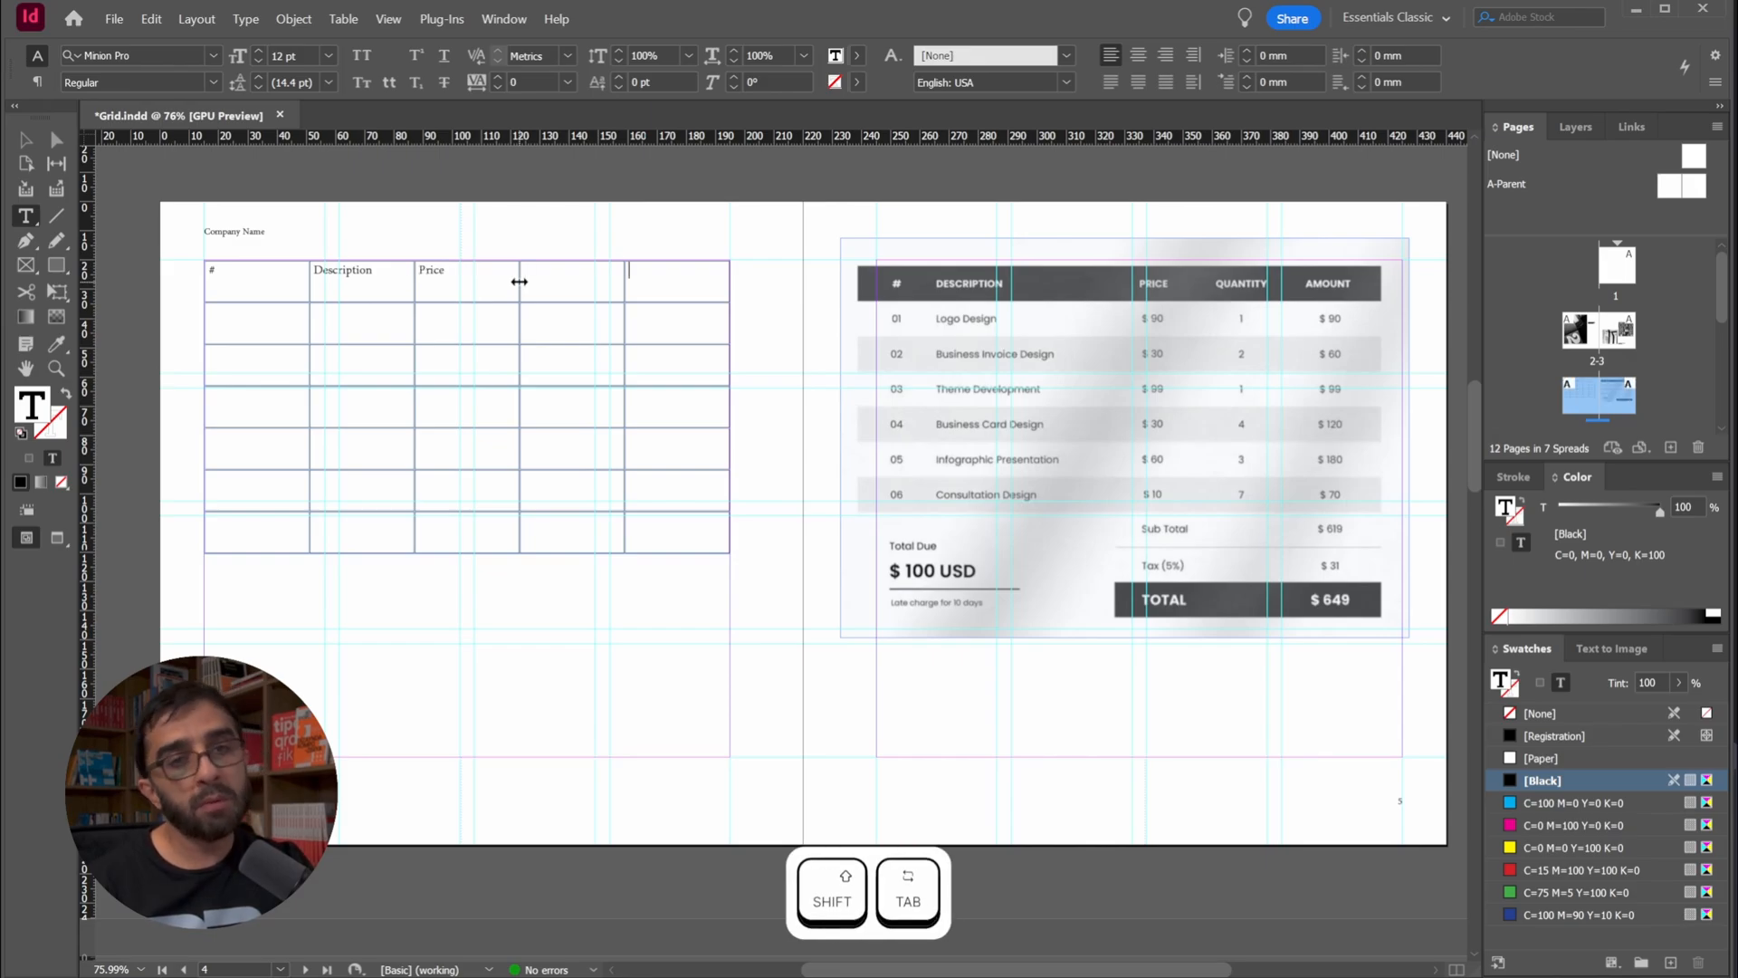
pyautogui.press('Tab')
pyautogui.press('Tab')
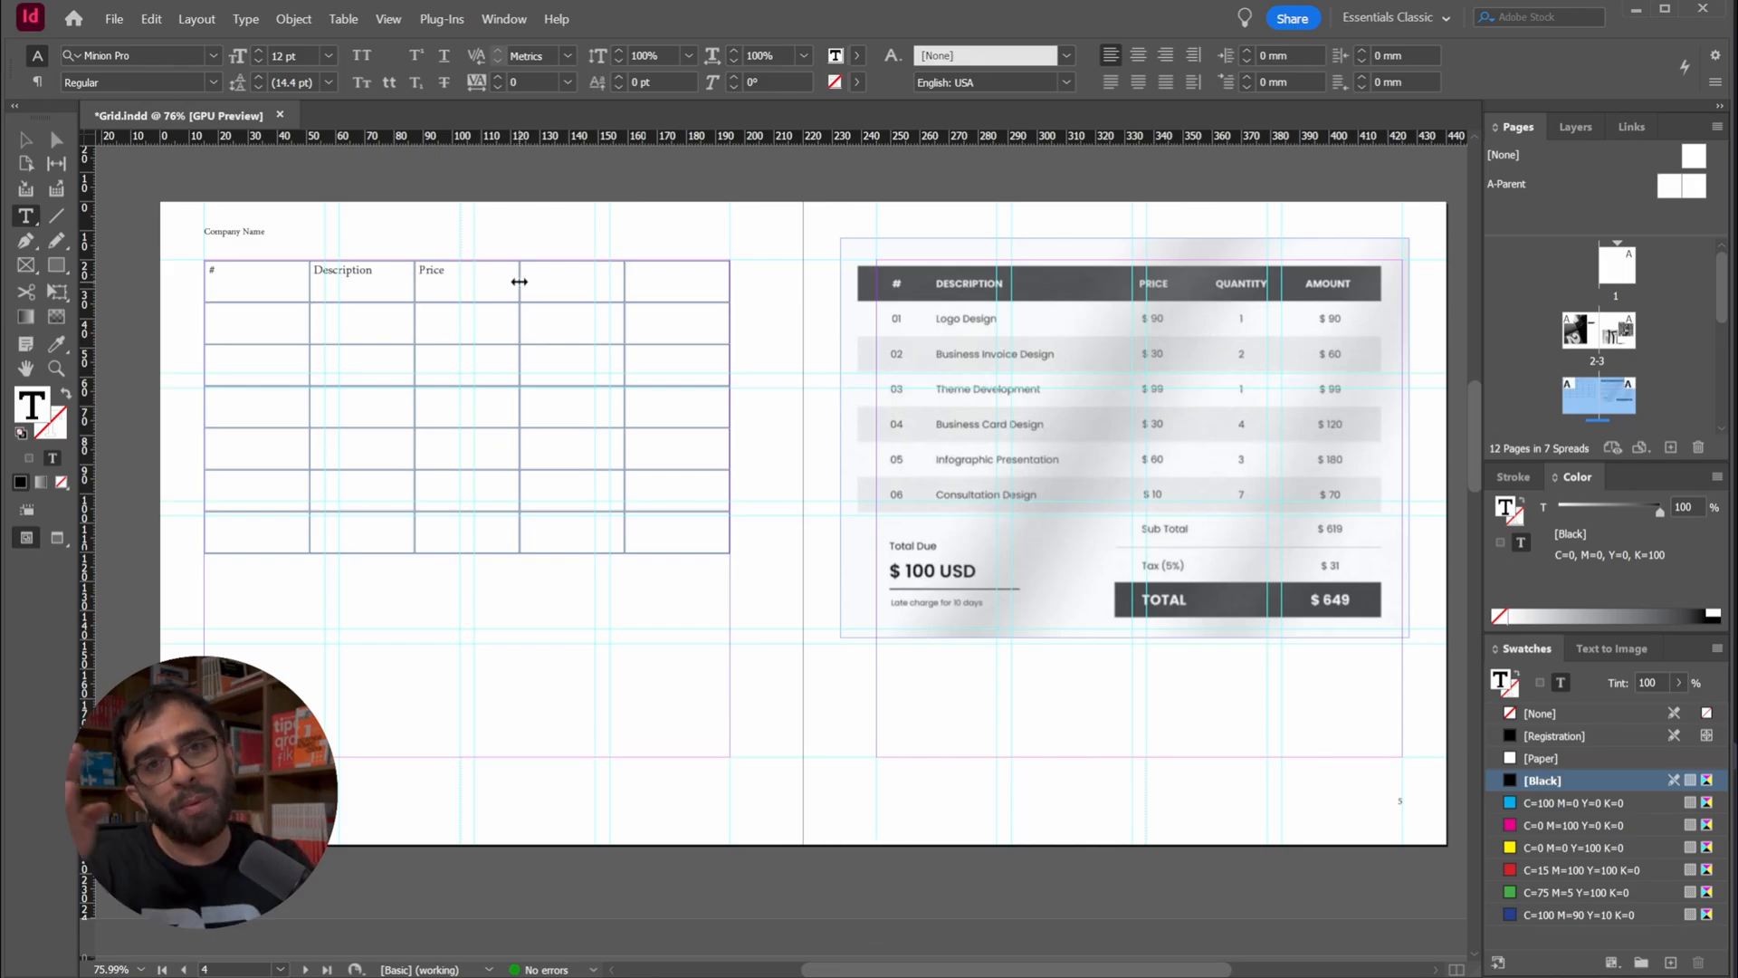
pyautogui.hotkey('shift', 'Tab')
pyautogui.press('Tab')
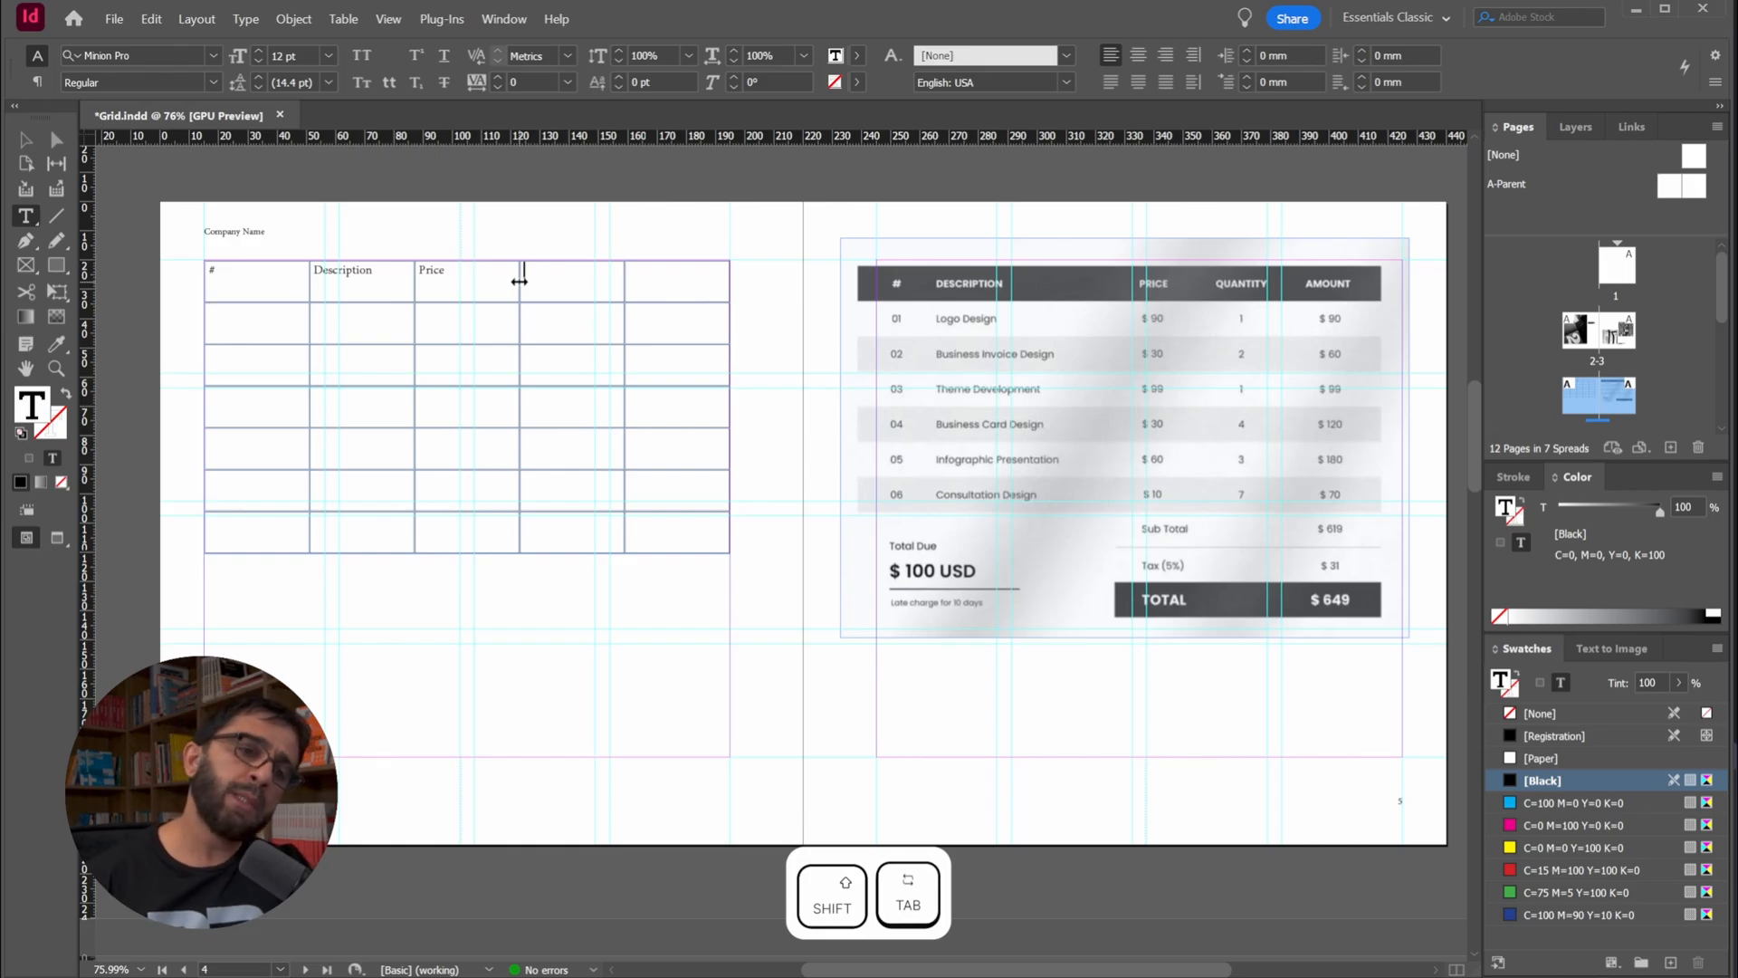
pyautogui.press('Up')
pyautogui.press('Up')
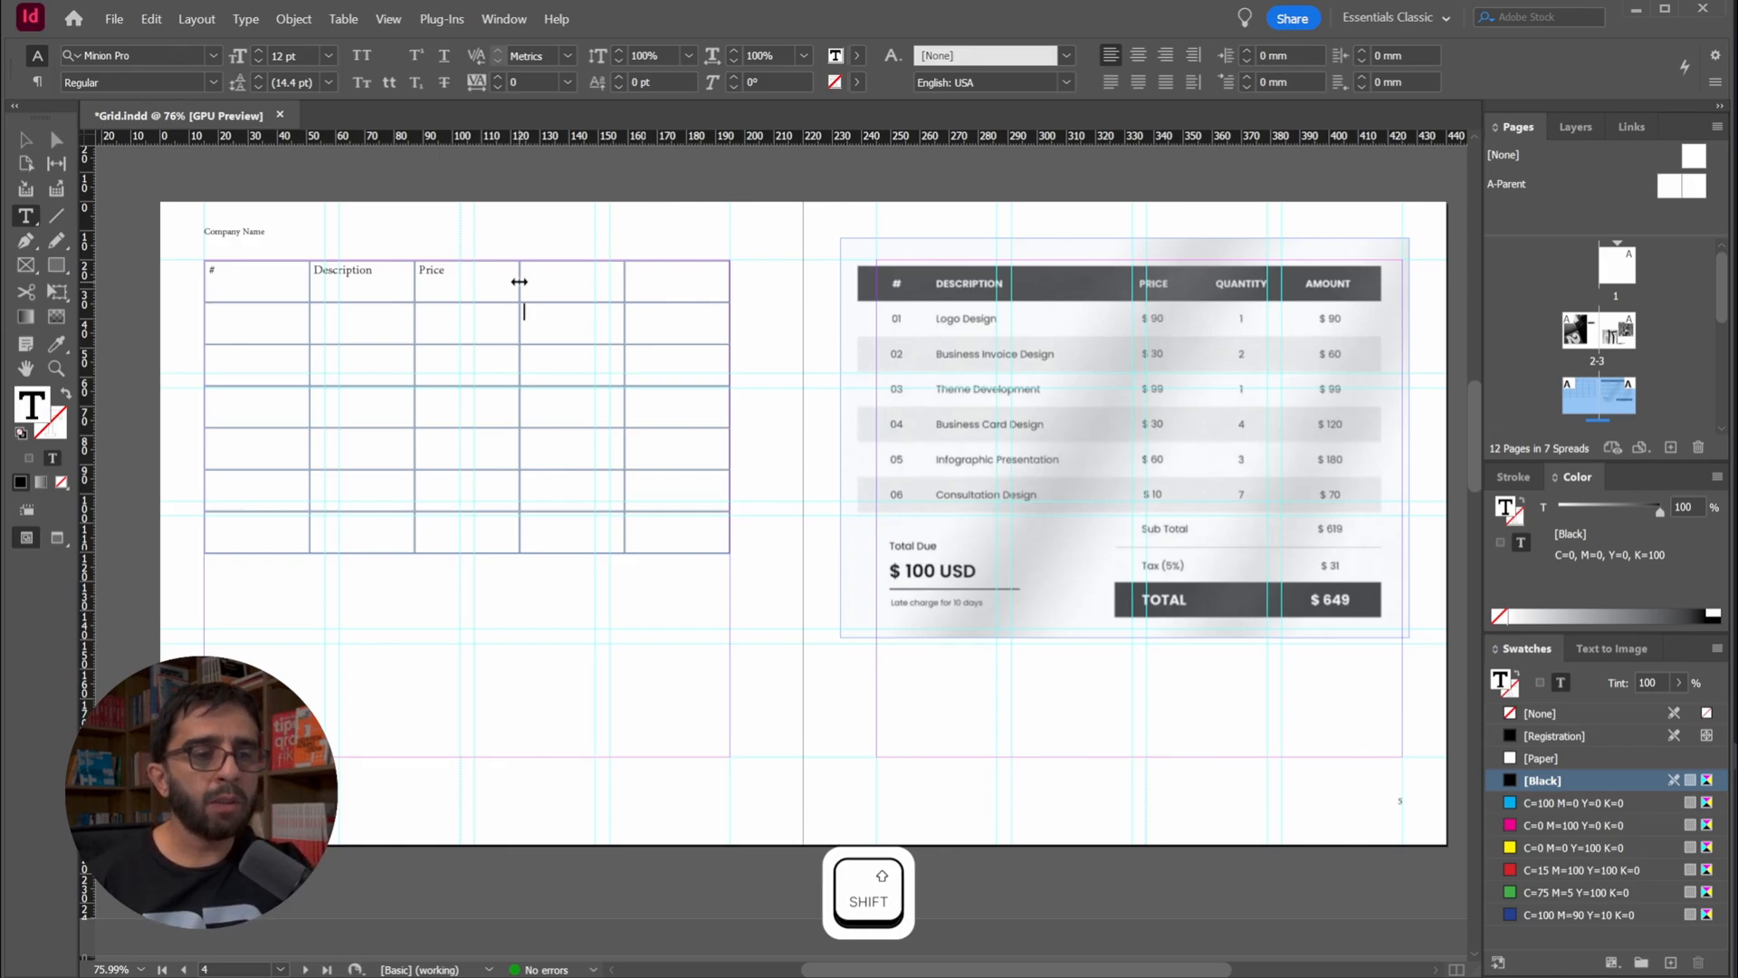
pyautogui.press('Right')
pyautogui.press('Right')
pyautogui.press('Right')
pyautogui.press('Up')
pyautogui.press('Right')
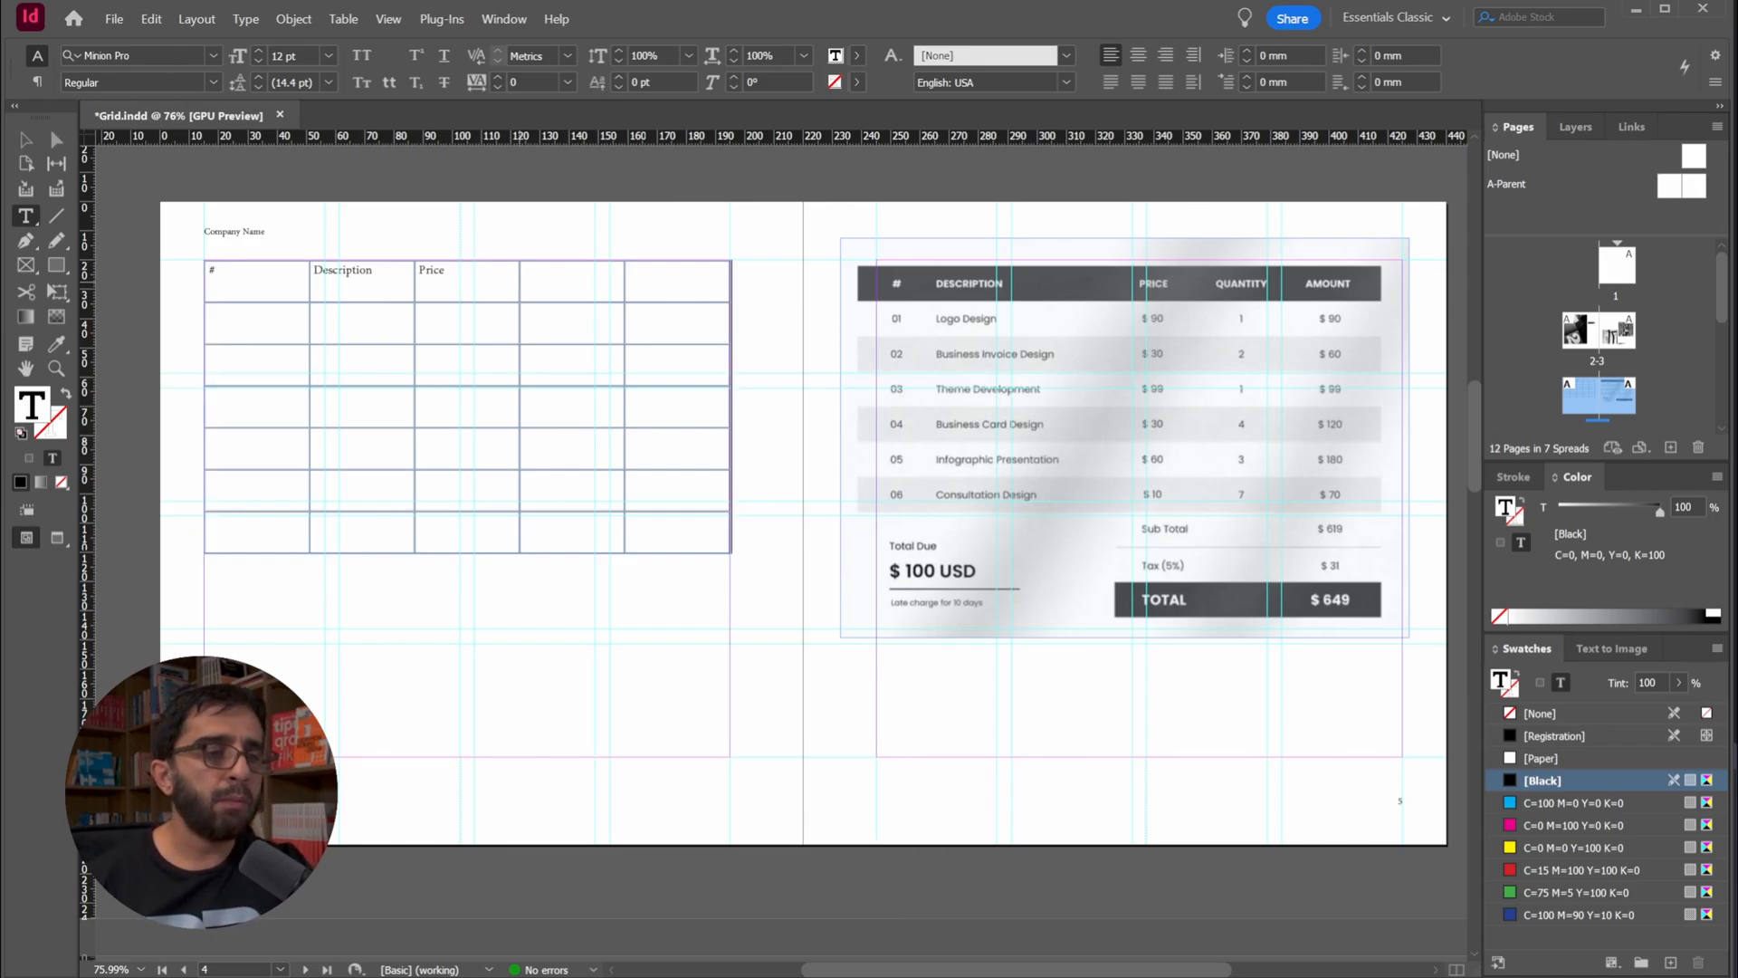
# Fill the last two cells of the table's top row with the headings Quantity and Amount
pyautogui.click(543, 275)
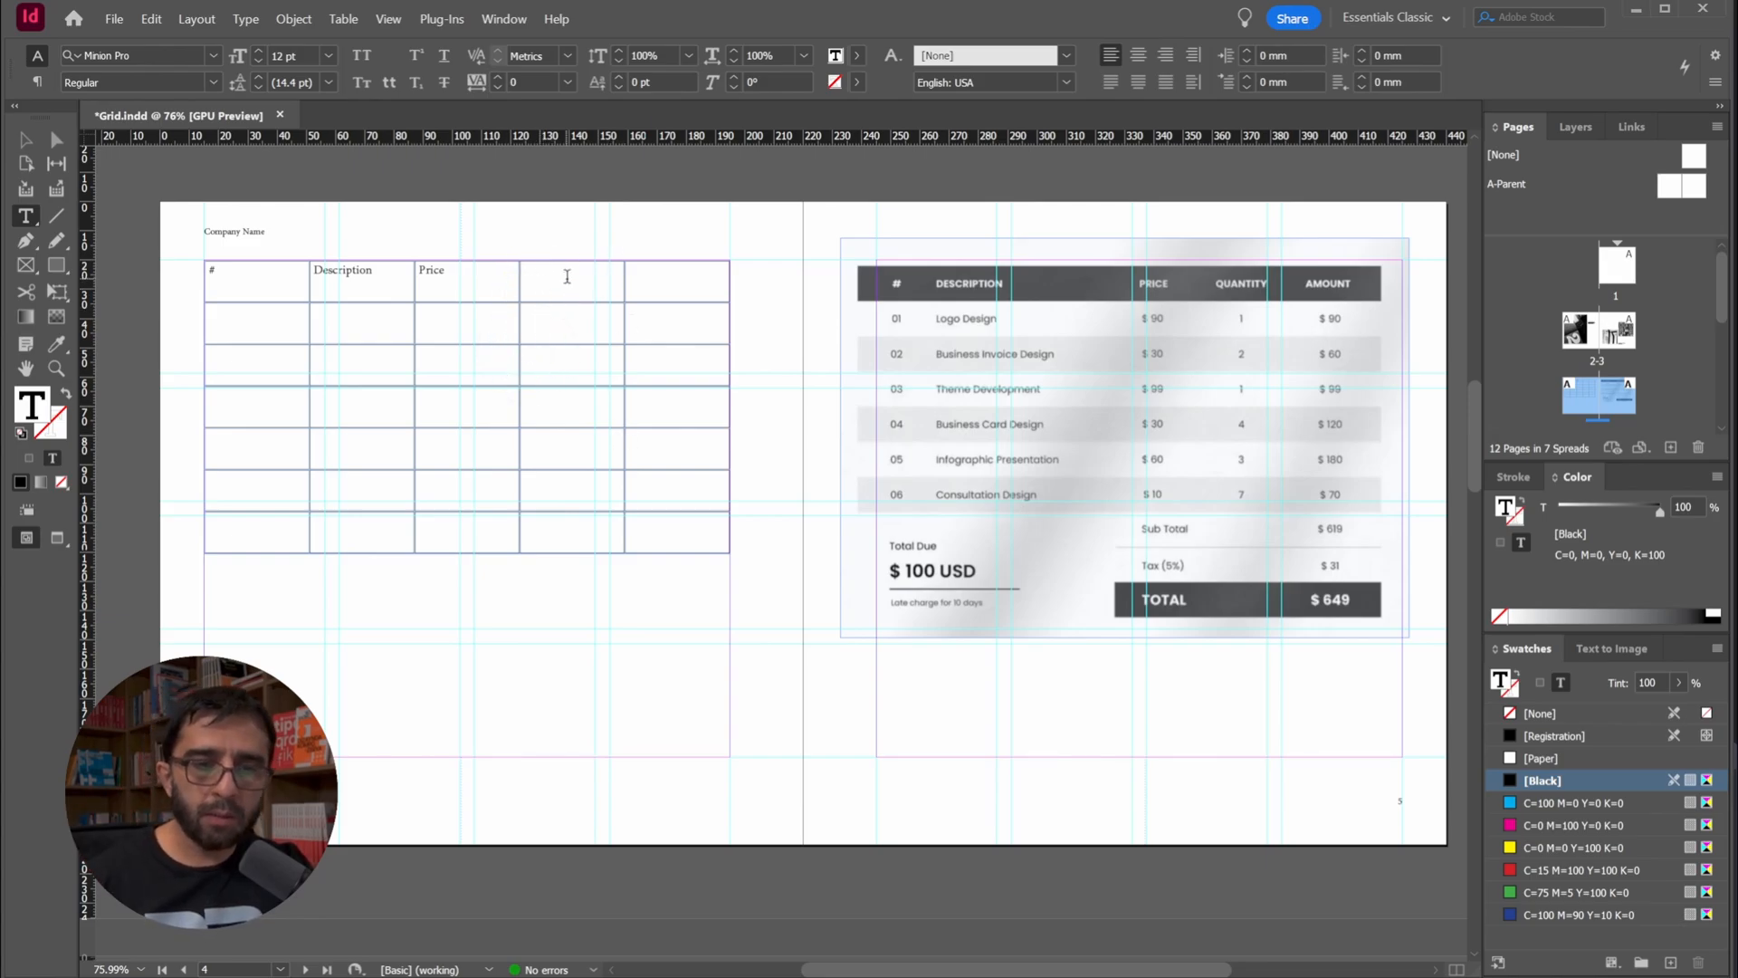
pyautogui.write('Qua')
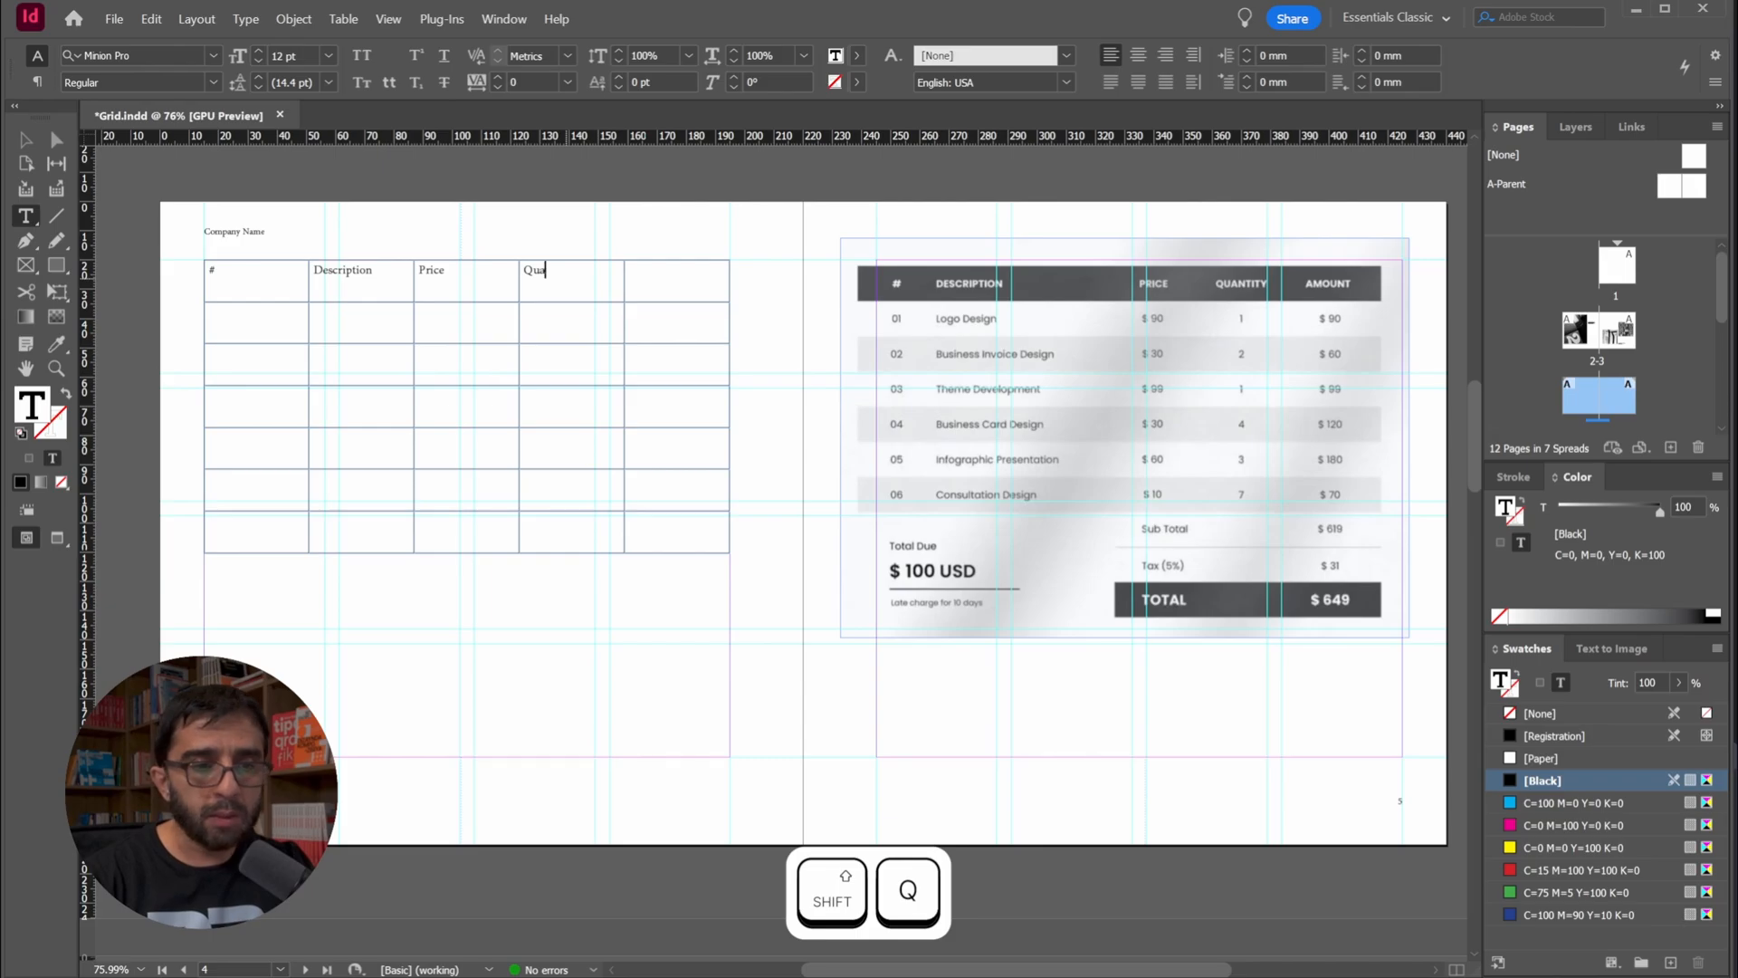
pyautogui.write('ntity')
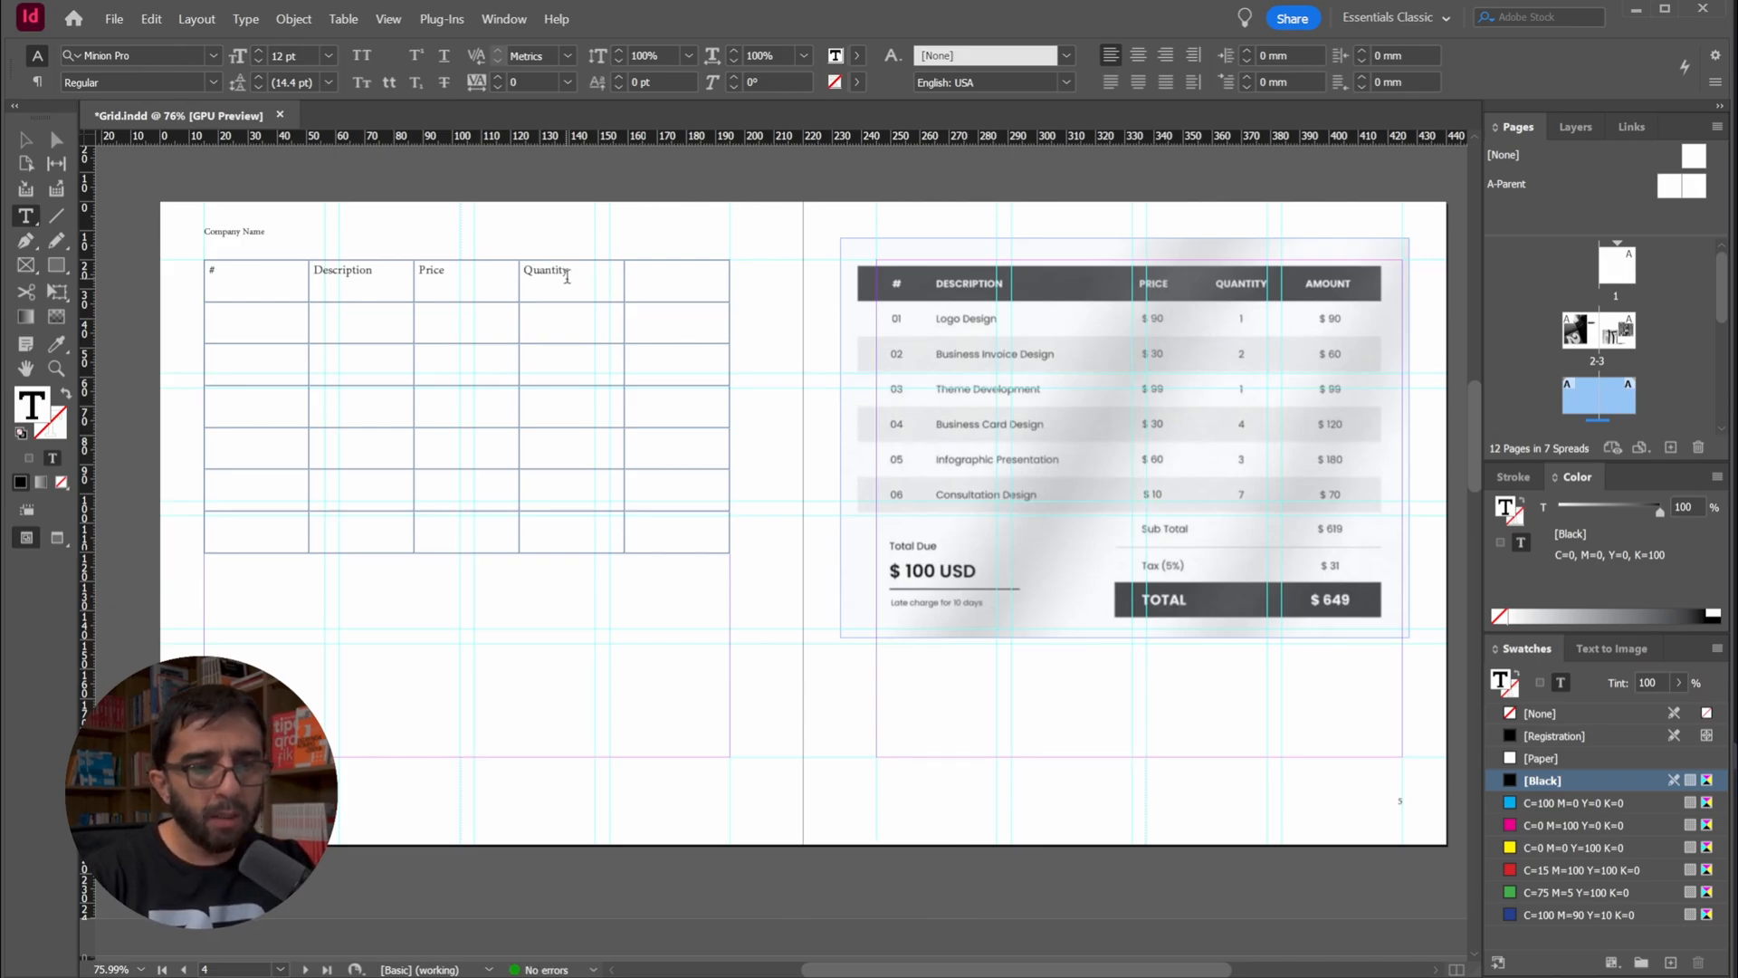
pyautogui.press('Tab')
pyautogui.write('Amou')
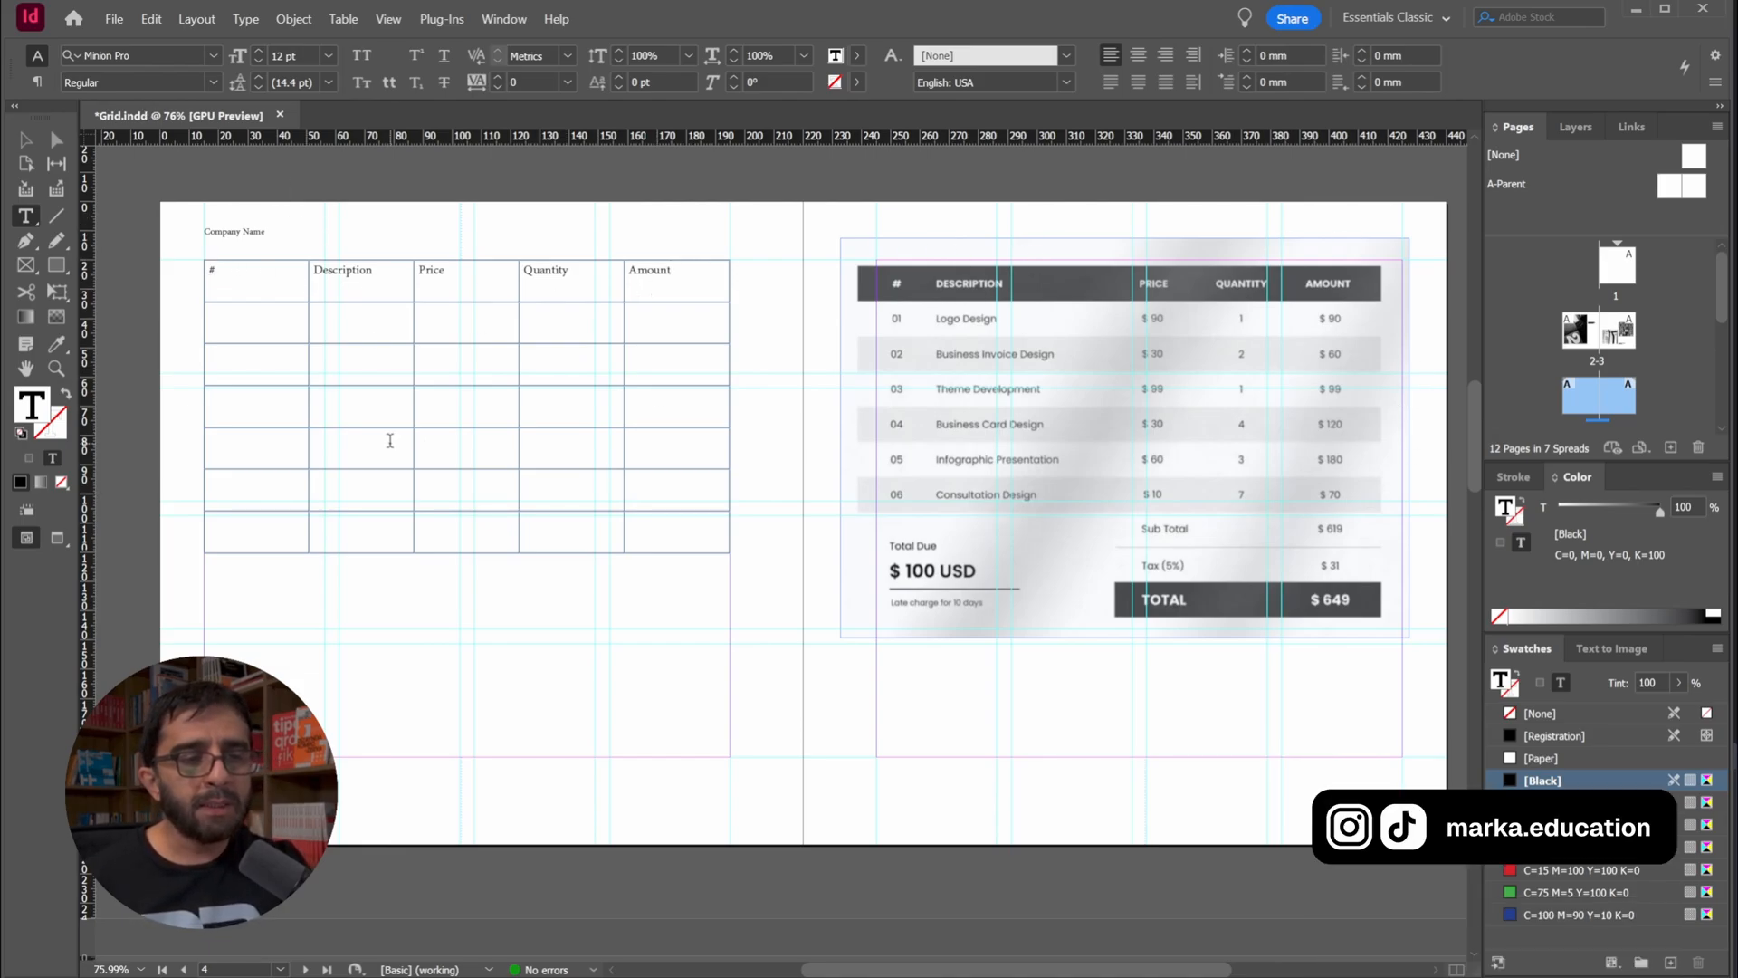
pyautogui.click(675, 272)
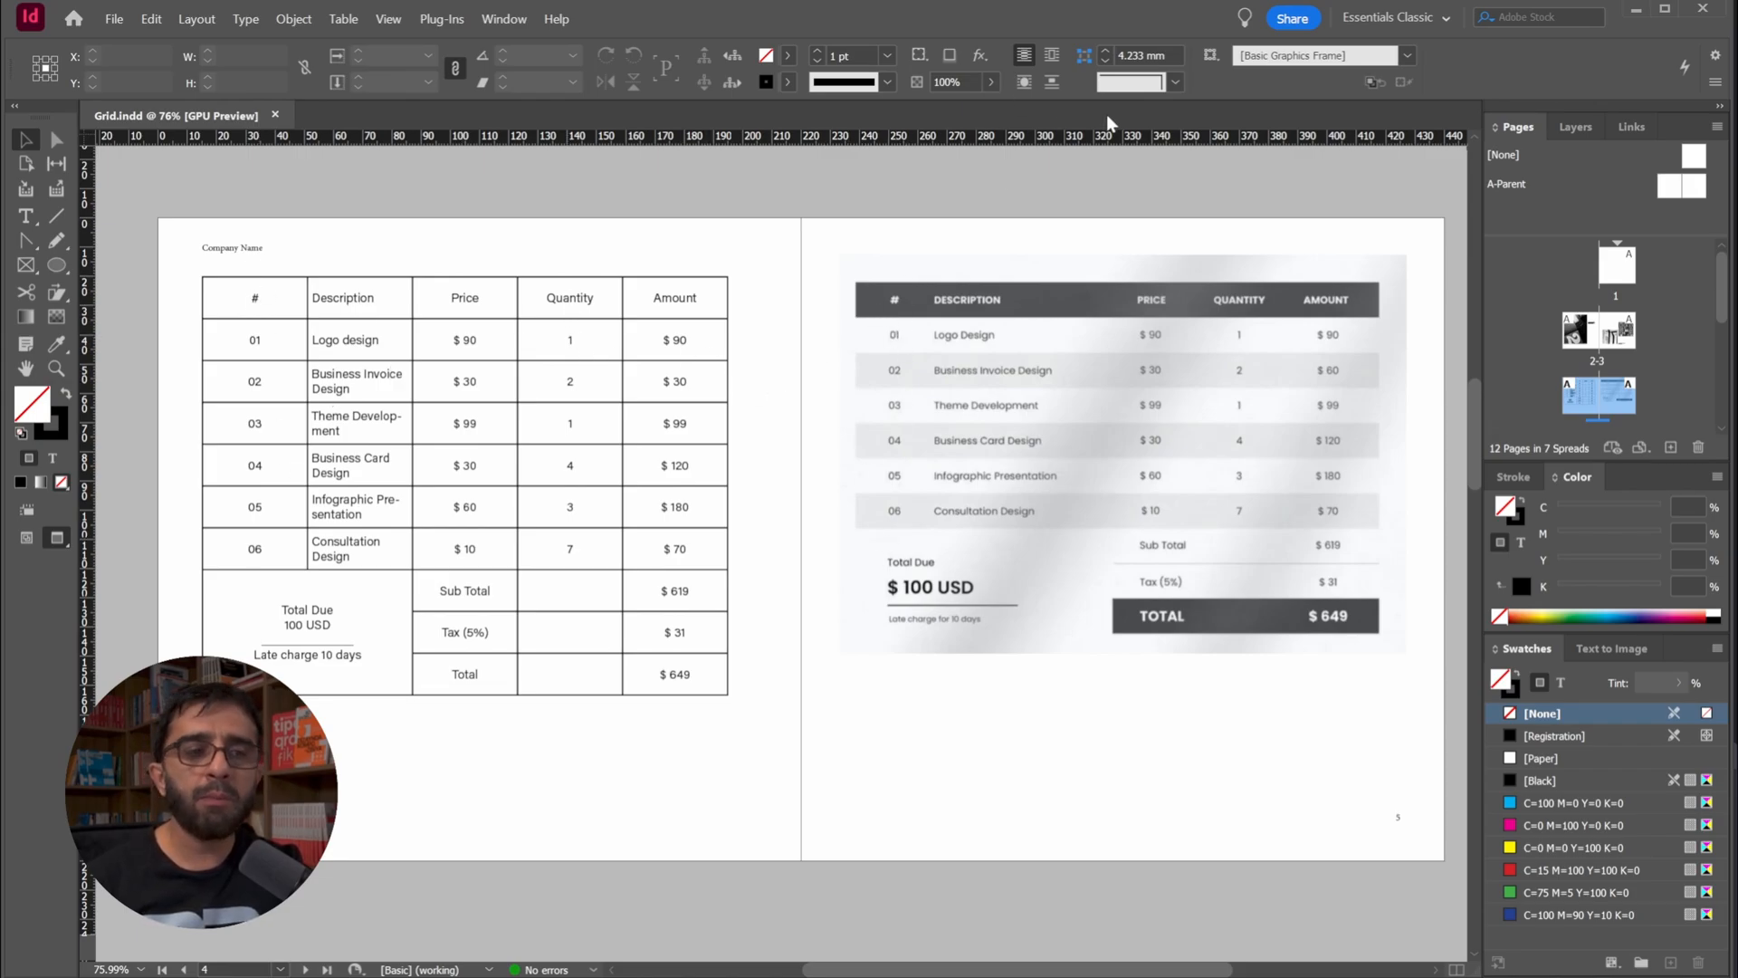
# Narrow the # column and widen the Description column until every description fits on one line
pyautogui.doubleClick(252, 304)
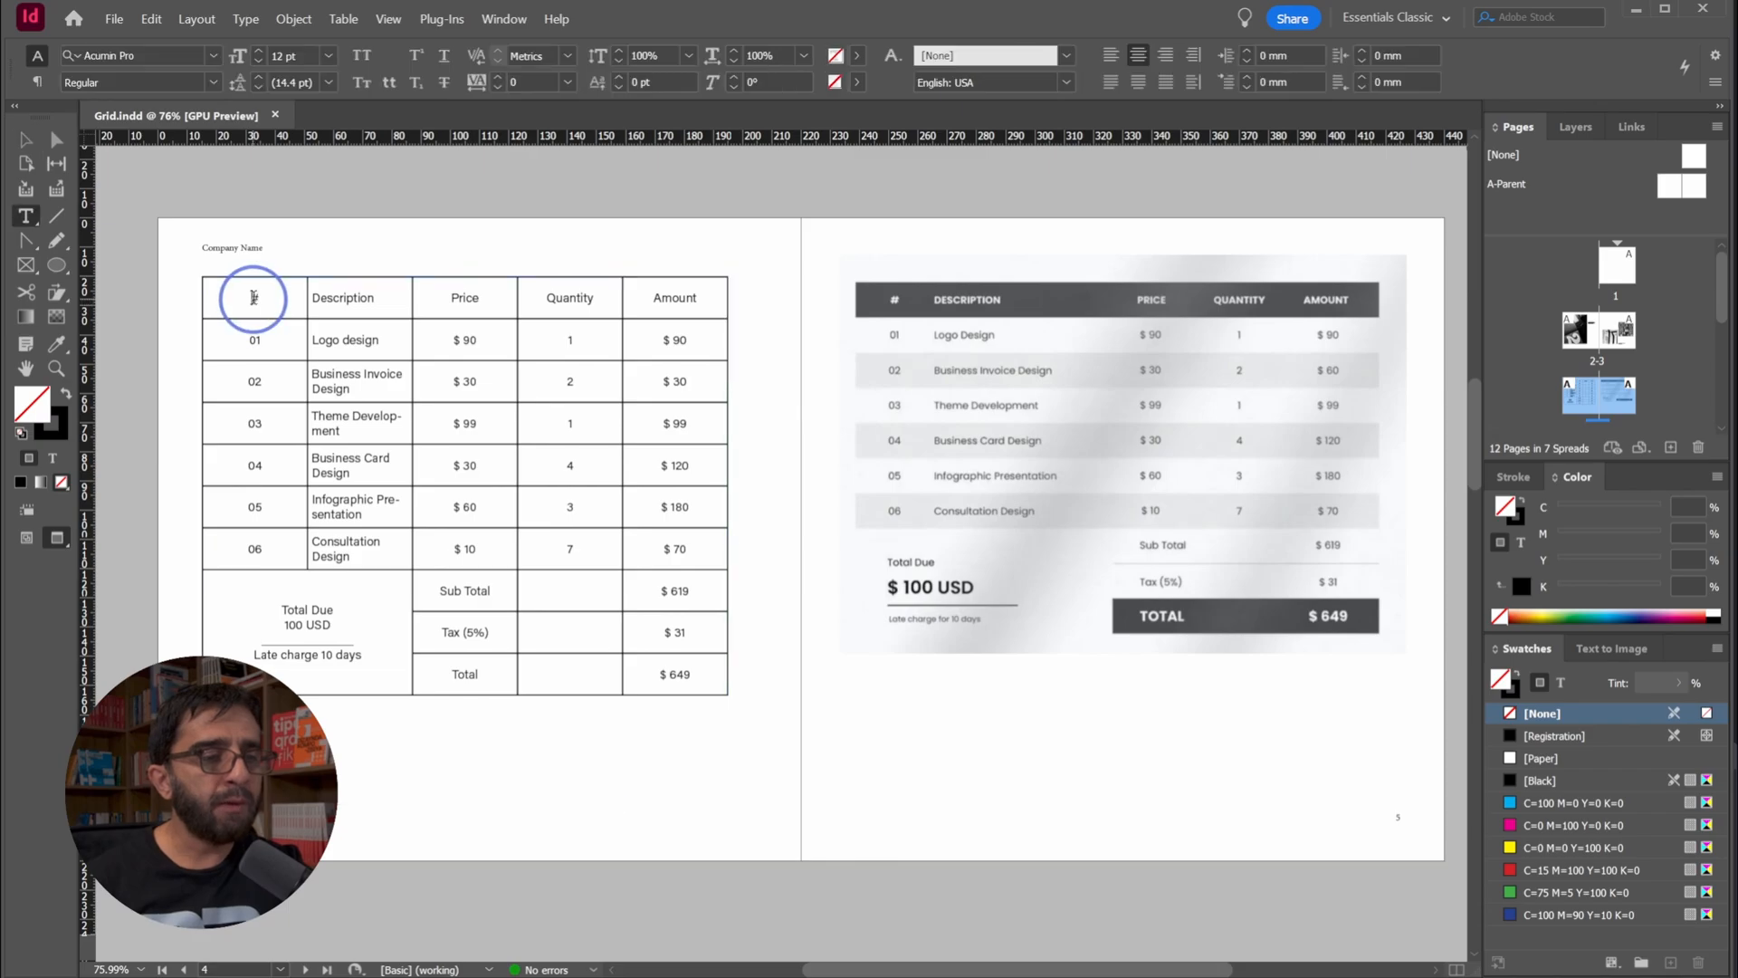
pyautogui.moveTo(306, 299); pyautogui.dragTo(264, 299)
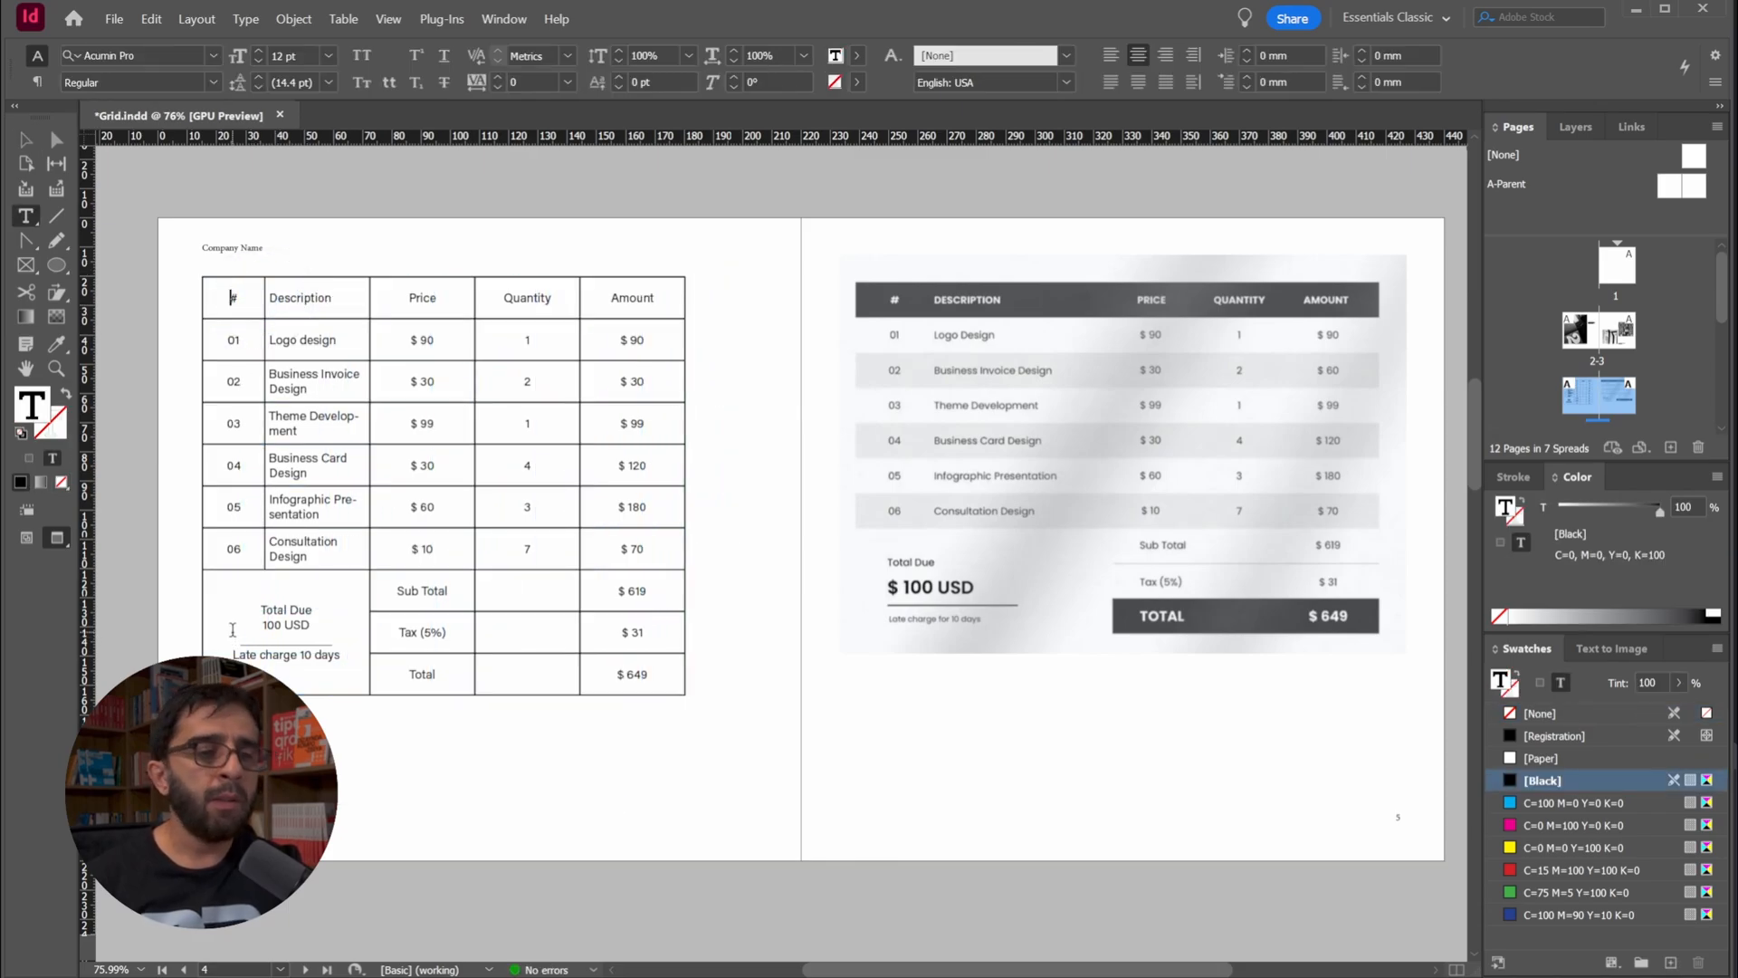
pyautogui.moveTo(263, 359); pyautogui.dragTo(254, 344)
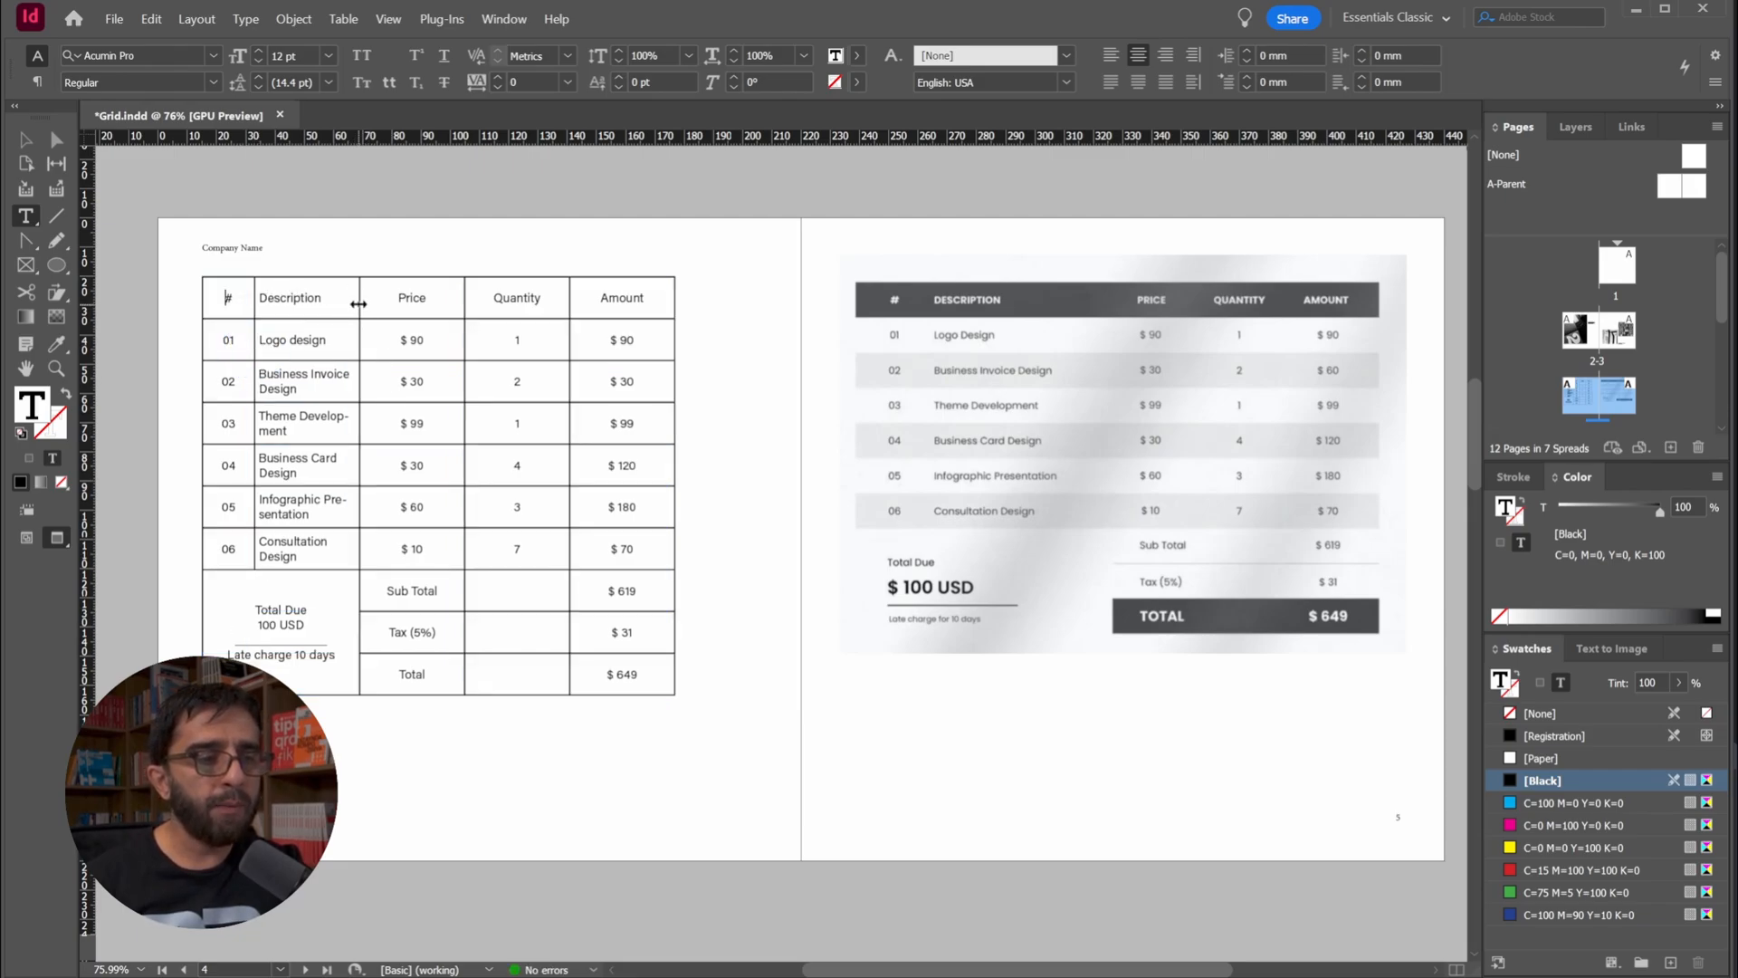
pyautogui.moveTo(359, 304); pyautogui.dragTo(440, 310)
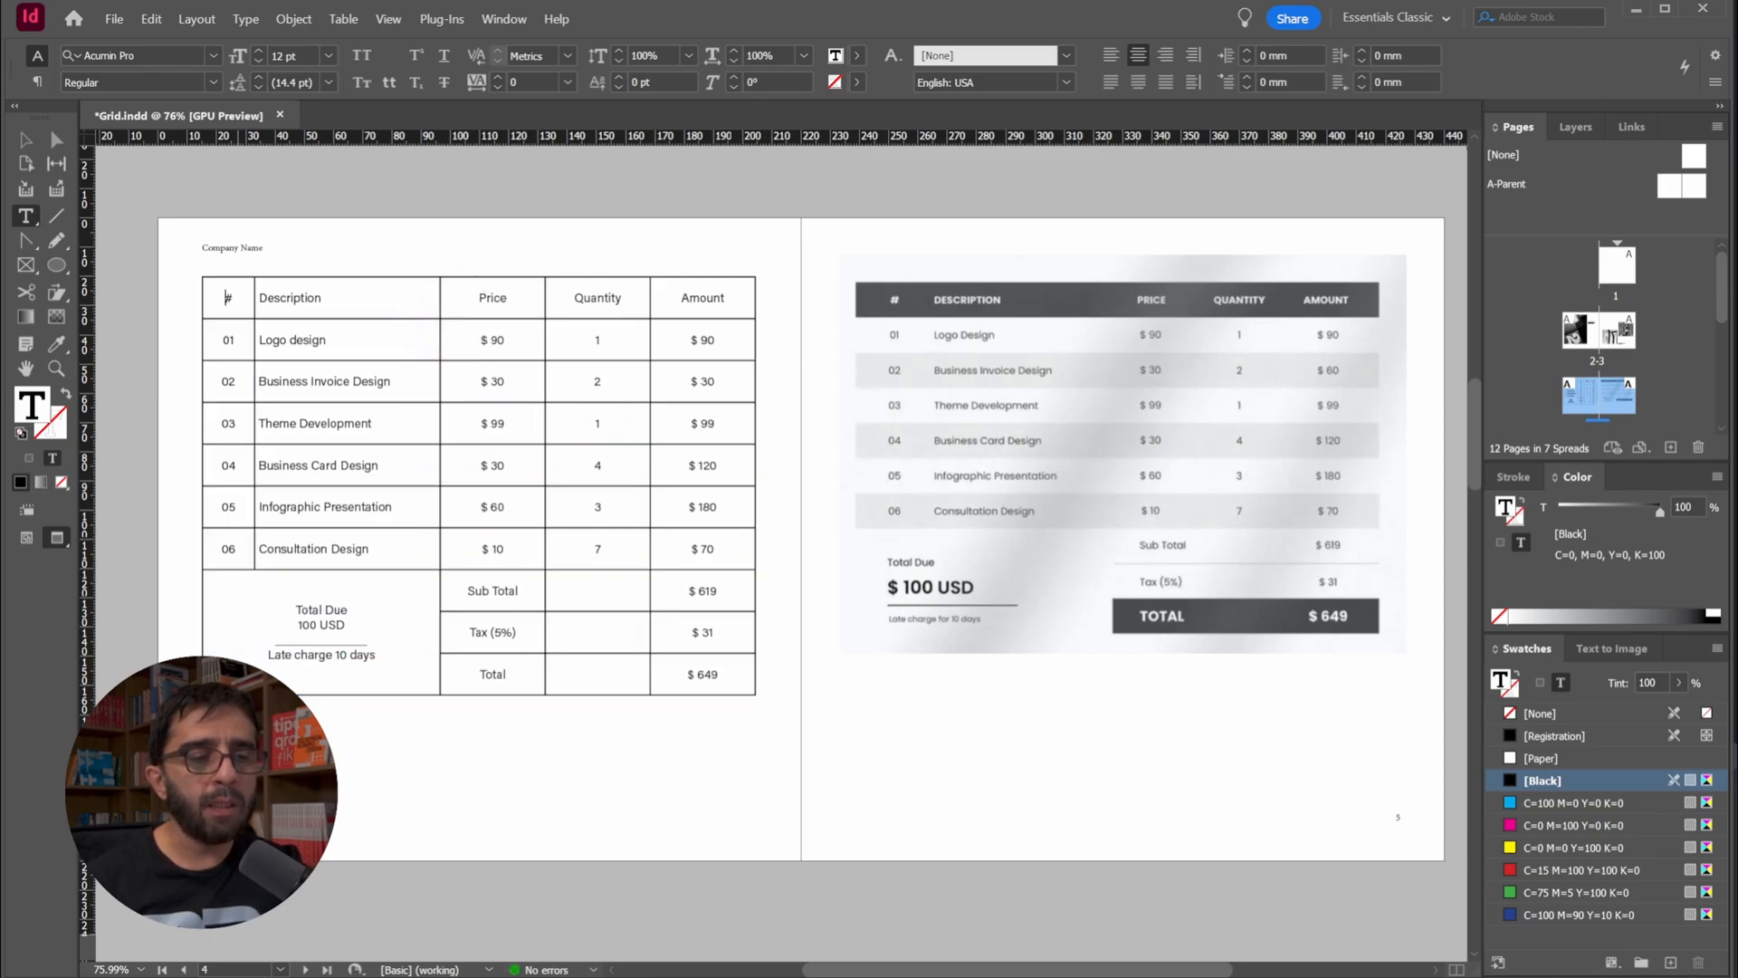
# Show the guides, widen the Description column slightly, and narrow the three remaining columns so the table ends at the page's right margin
pyautogui.click(38, 144)
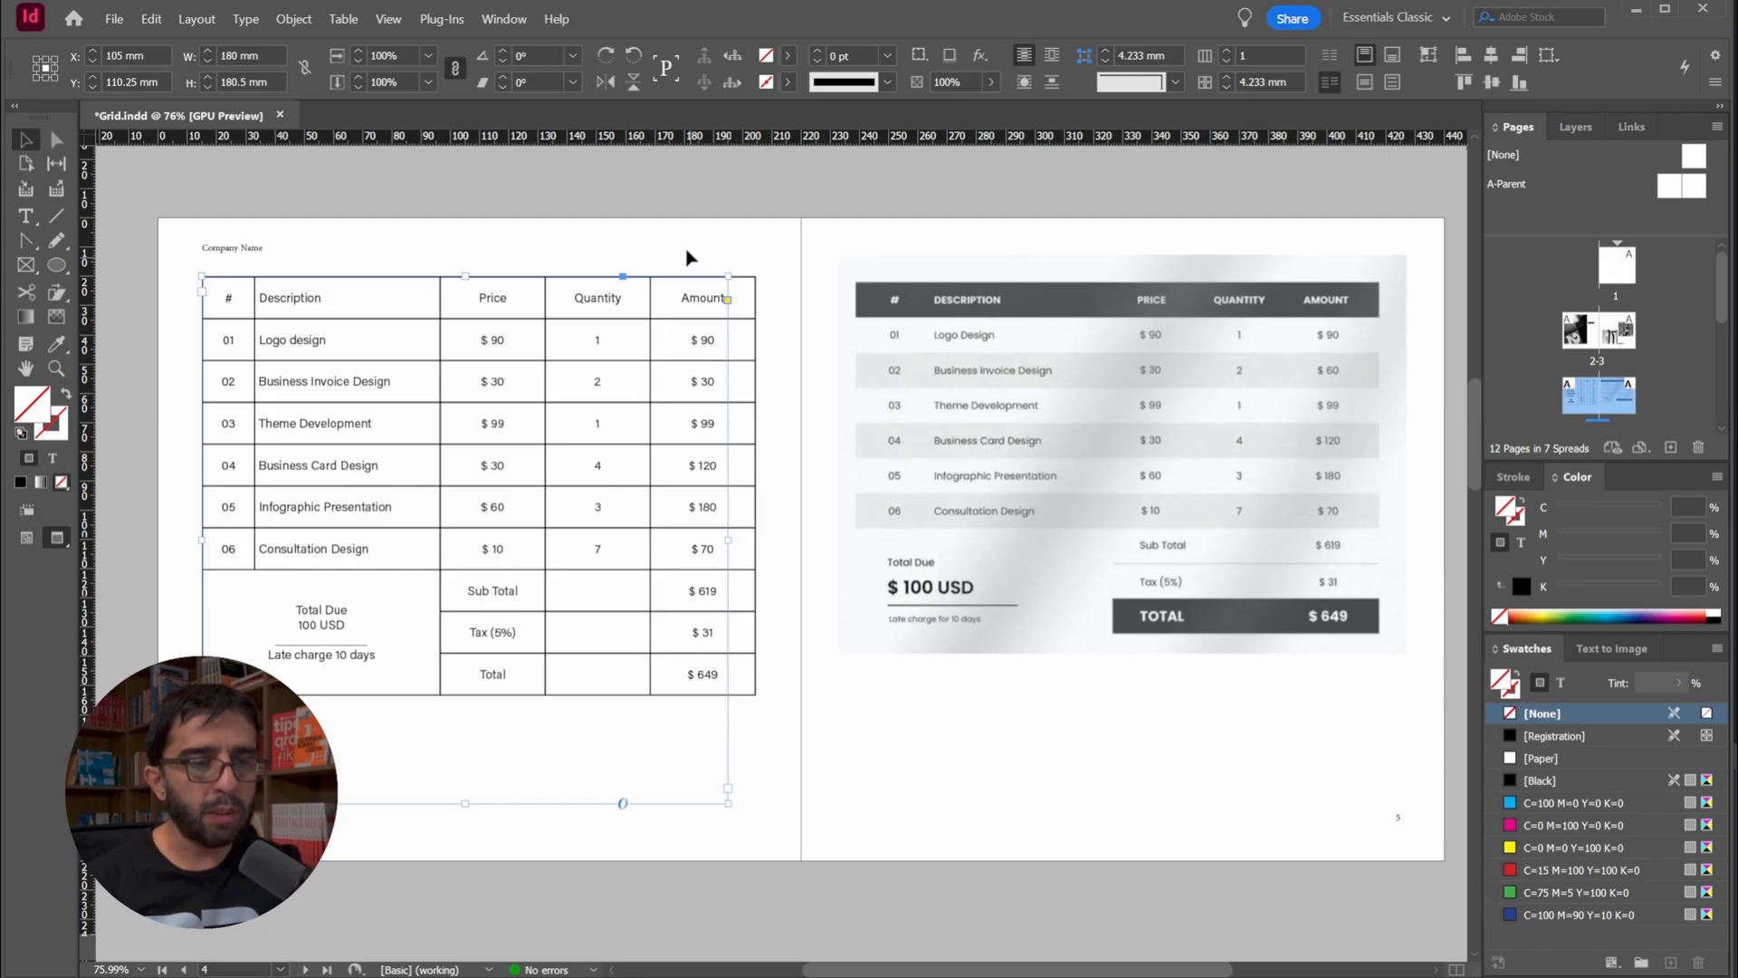
pyautogui.click(661, 233)
pyautogui.press('w')
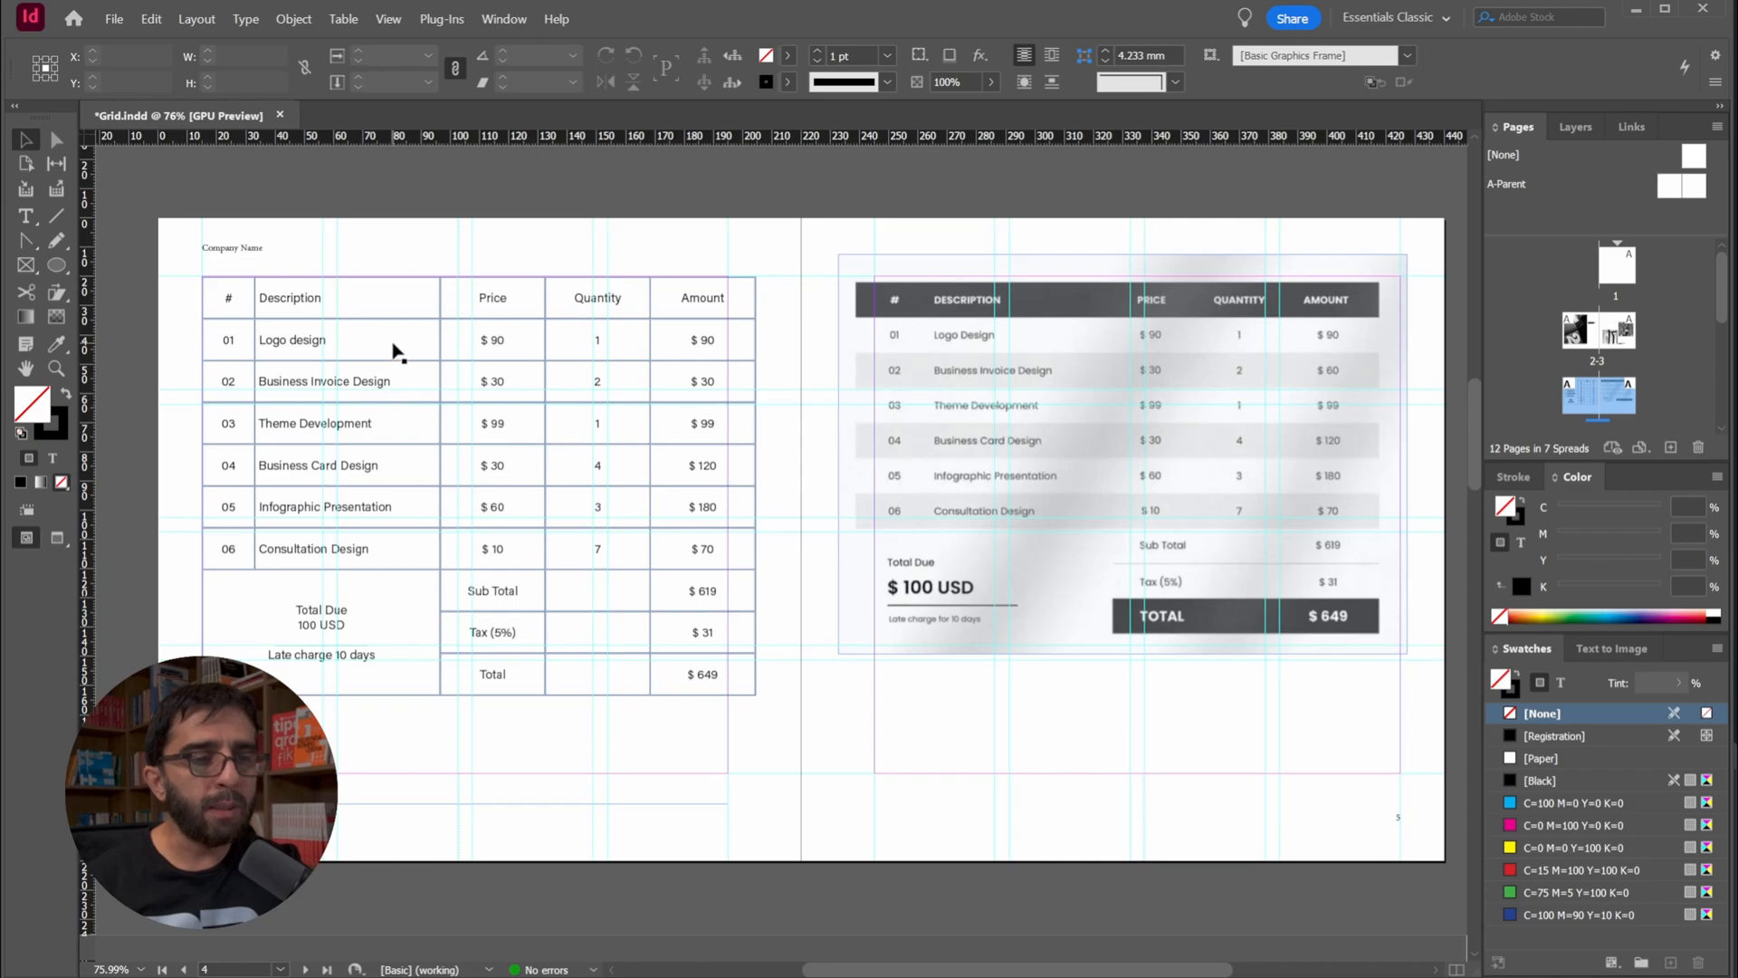
pyautogui.doubleClick(360, 308)
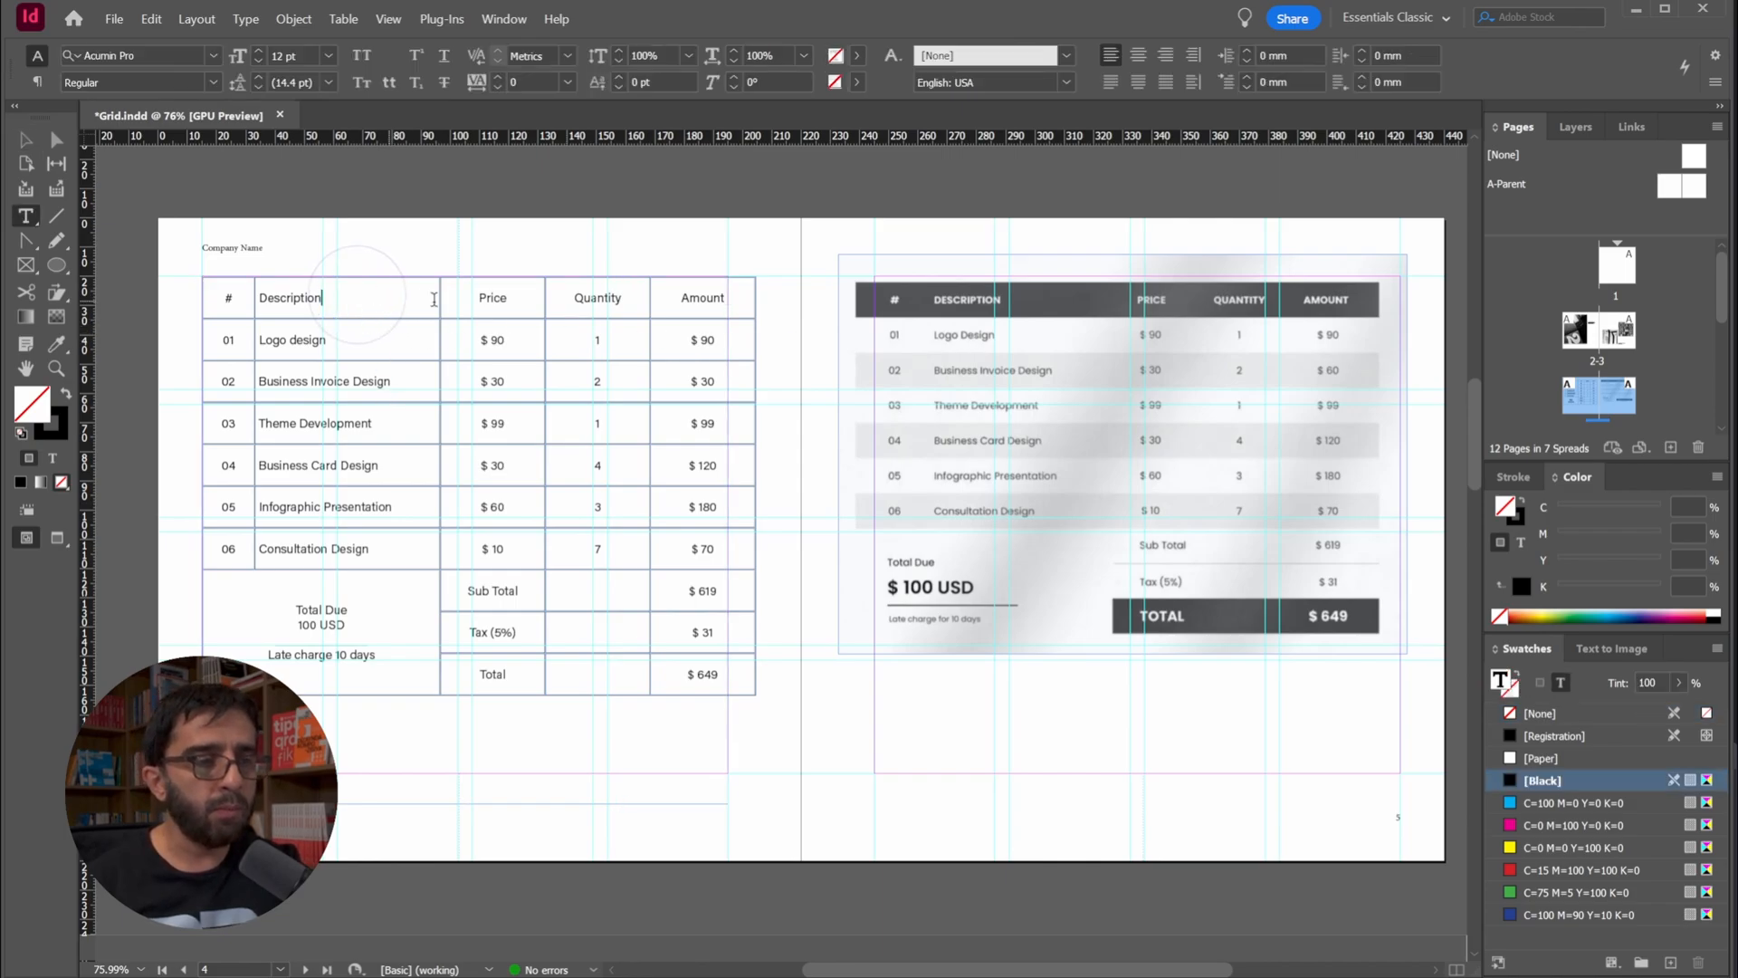
pyautogui.moveTo(440, 297); pyautogui.dragTo(449, 302)
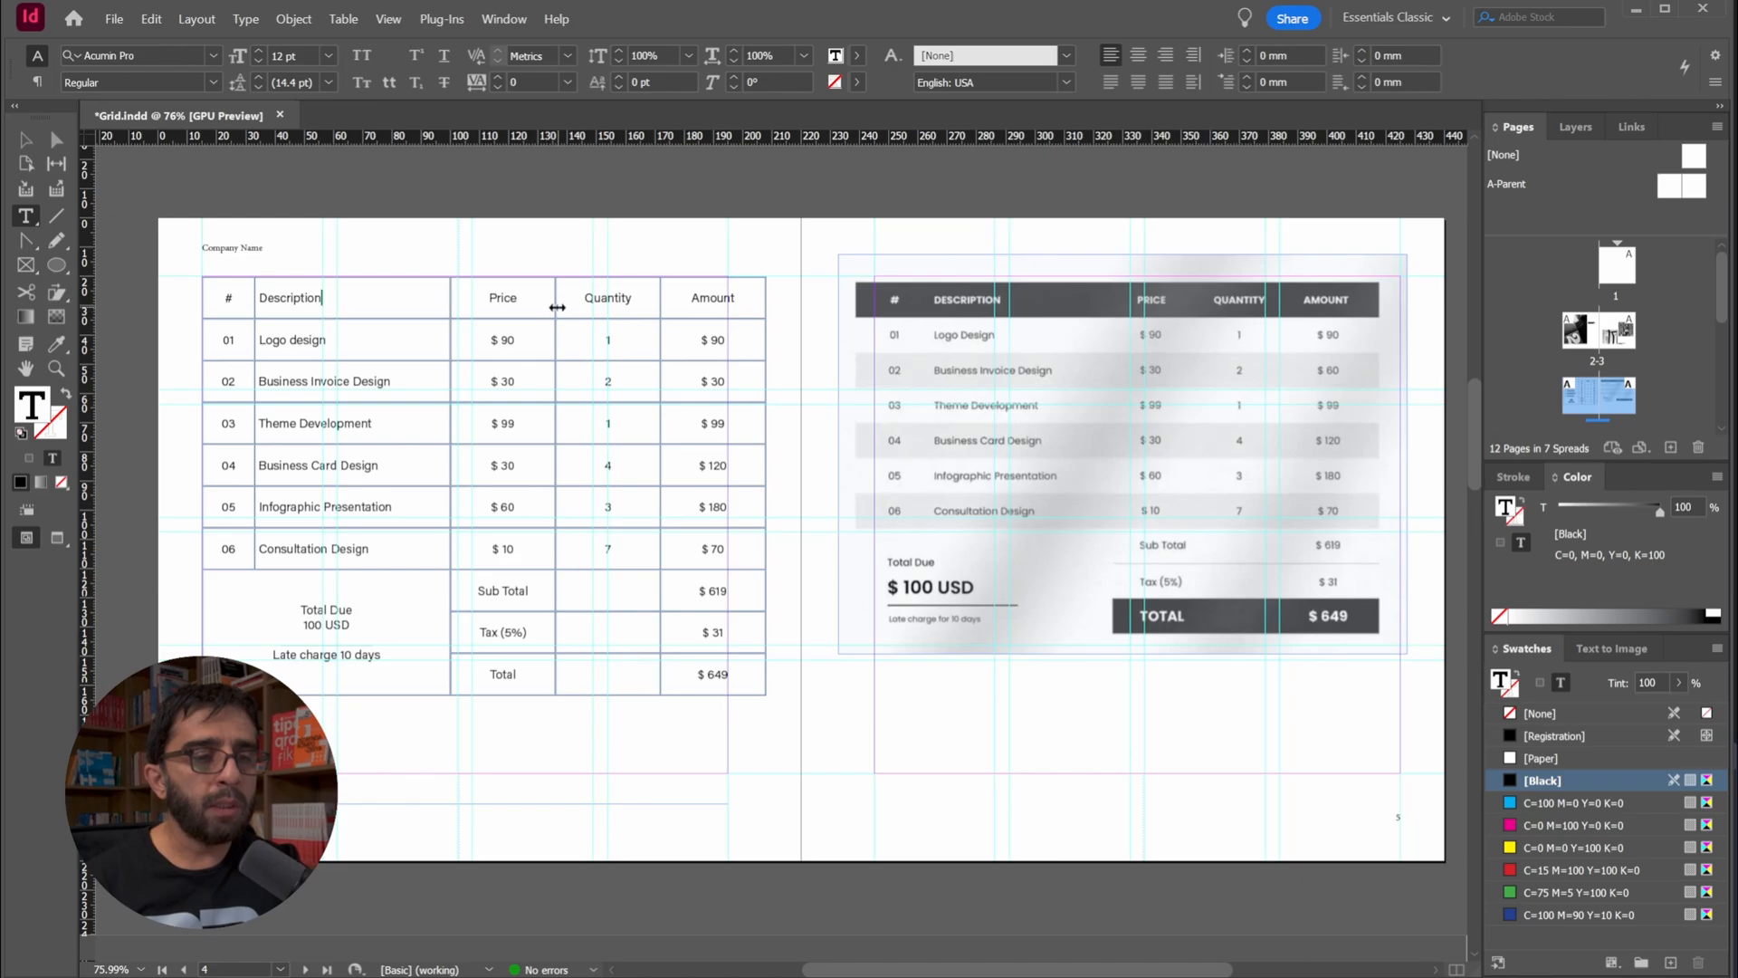
pyautogui.moveTo(557, 307); pyautogui.dragTo(545, 310)
pyautogui.moveTo(650, 302); pyautogui.dragTo(629, 301)
pyautogui.moveTo(737, 302); pyautogui.dragTo(726, 302)
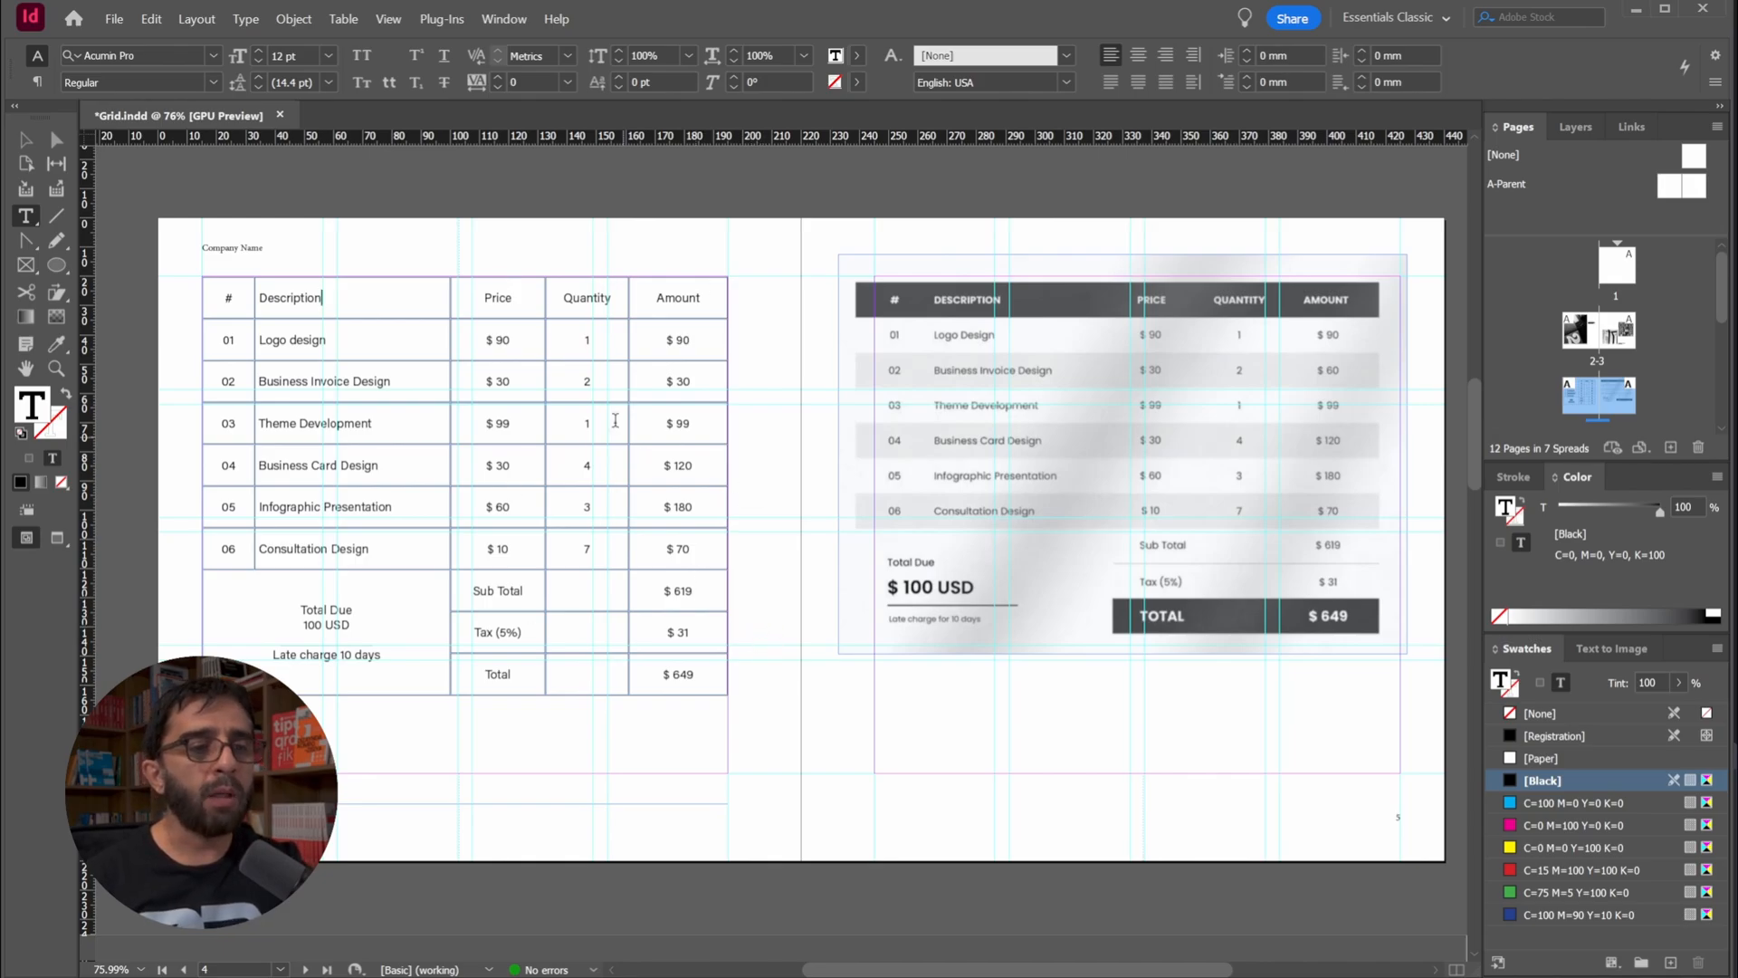
# Distribute the Price, Quantity and Amount columns evenly, and return to the preview without guides
pyautogui.moveTo(508, 301); pyautogui.dragTo(698, 670)
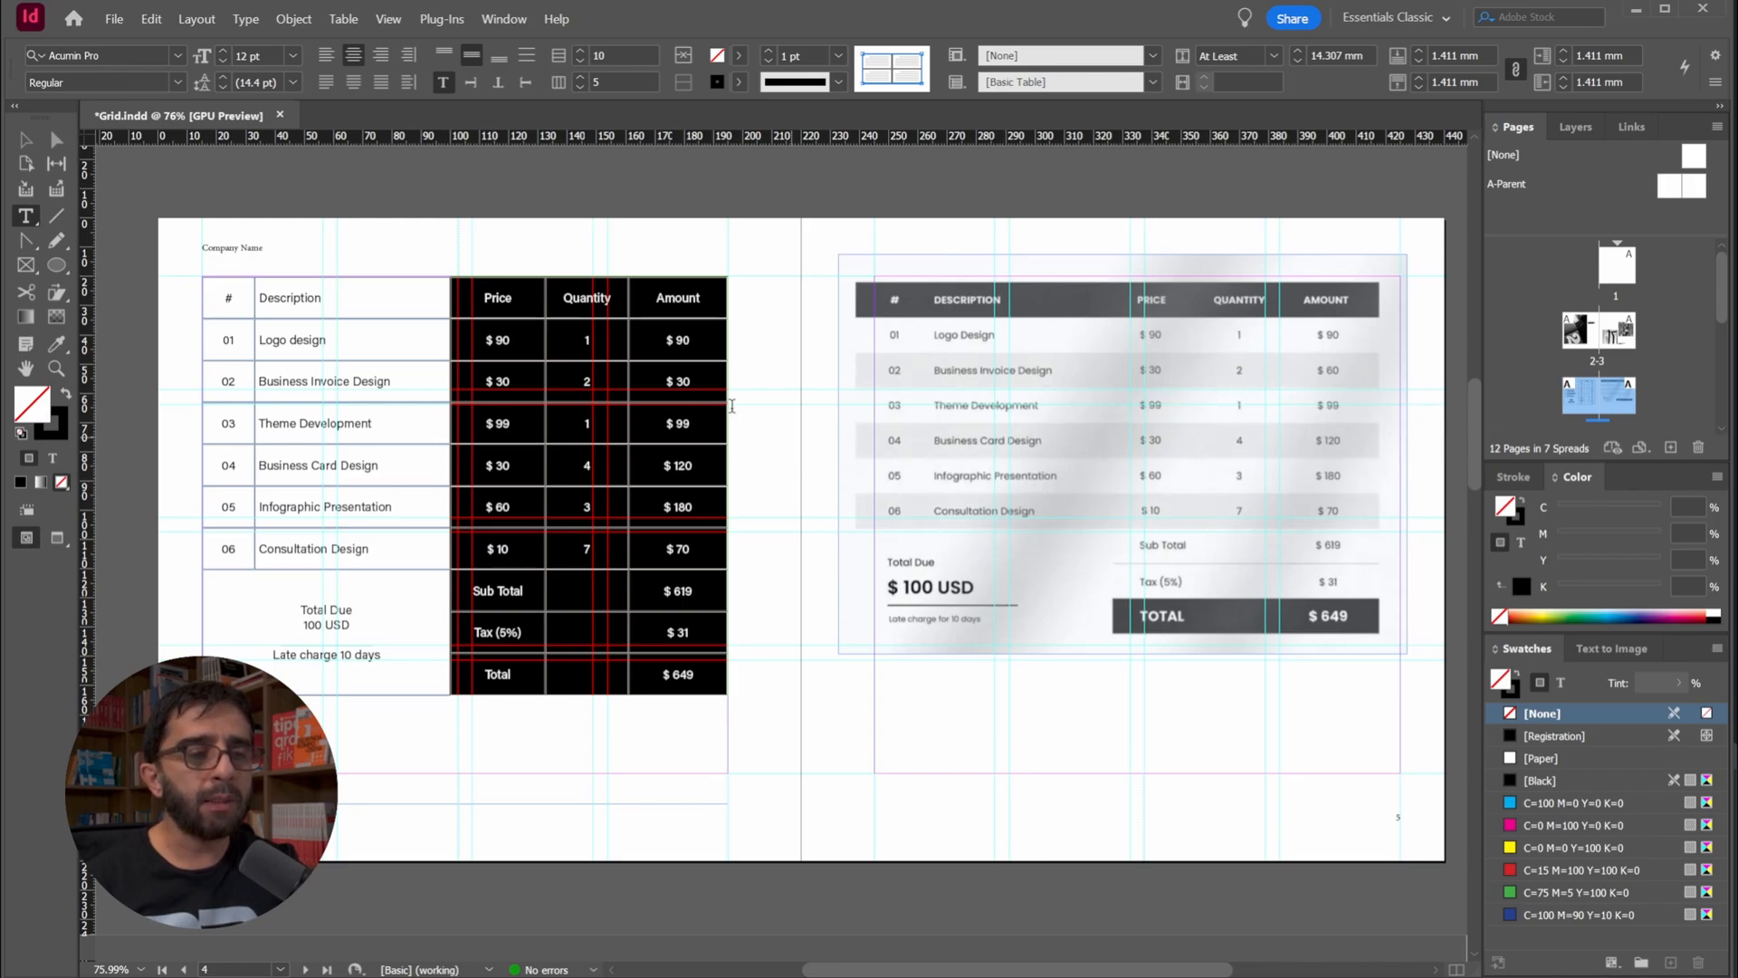
pyautogui.rightClick(524, 300)
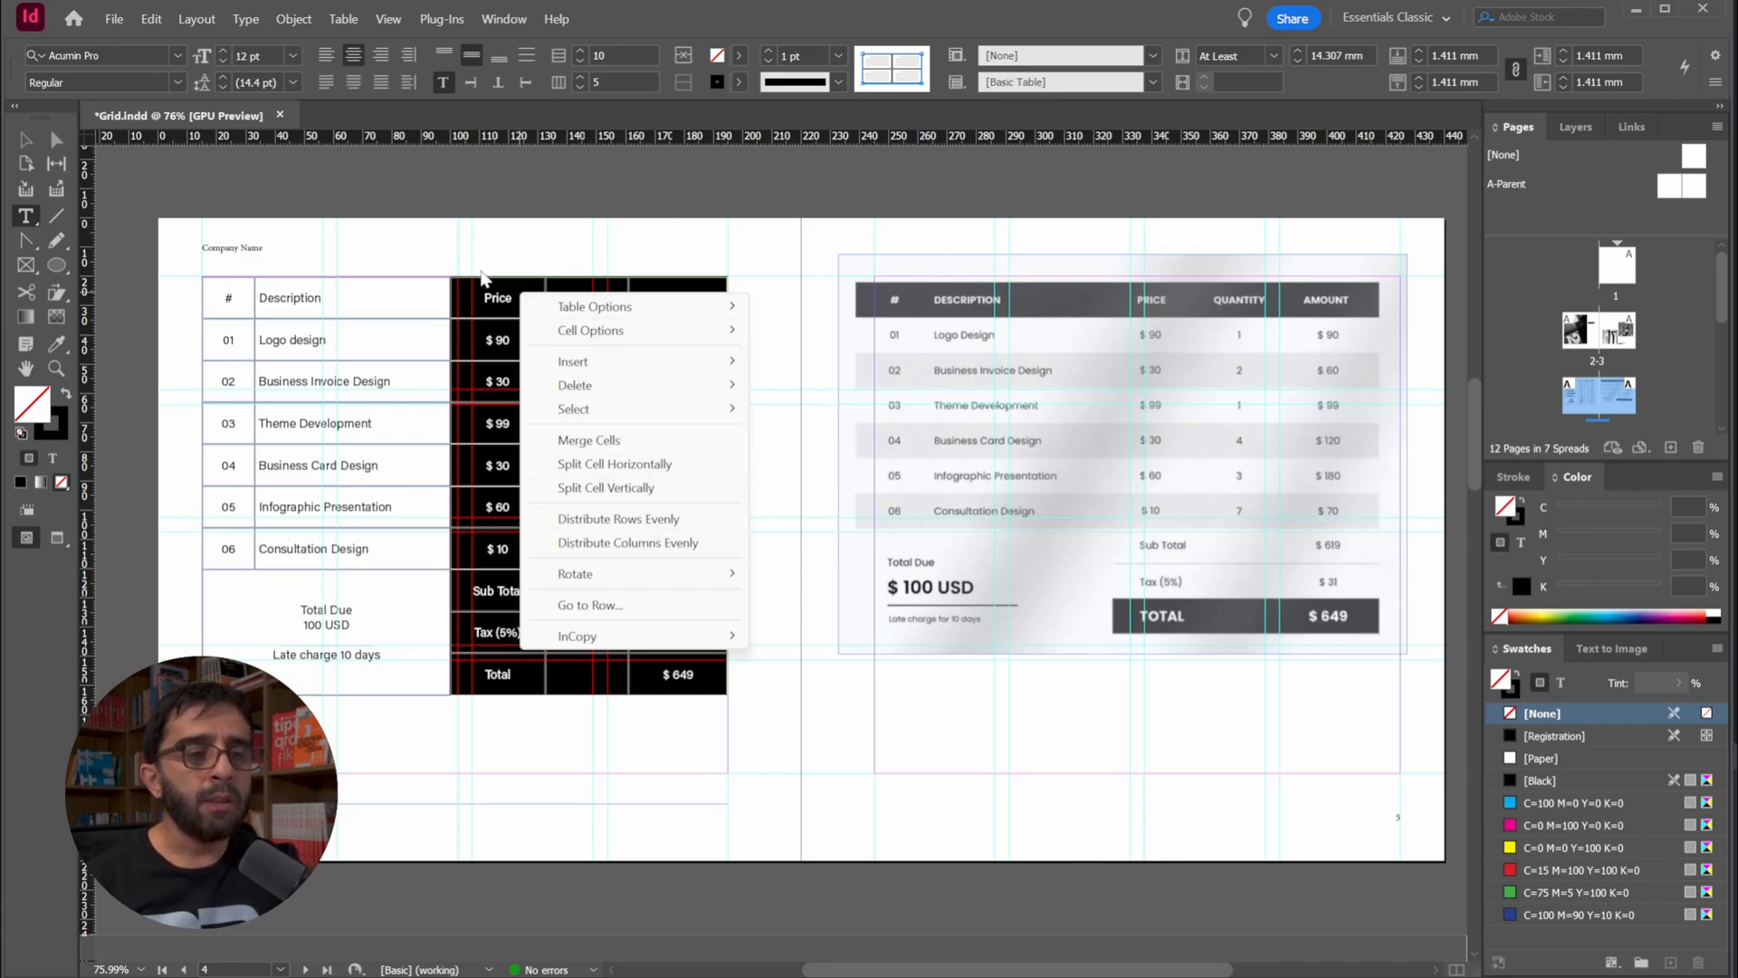
pyautogui.click(686, 543)
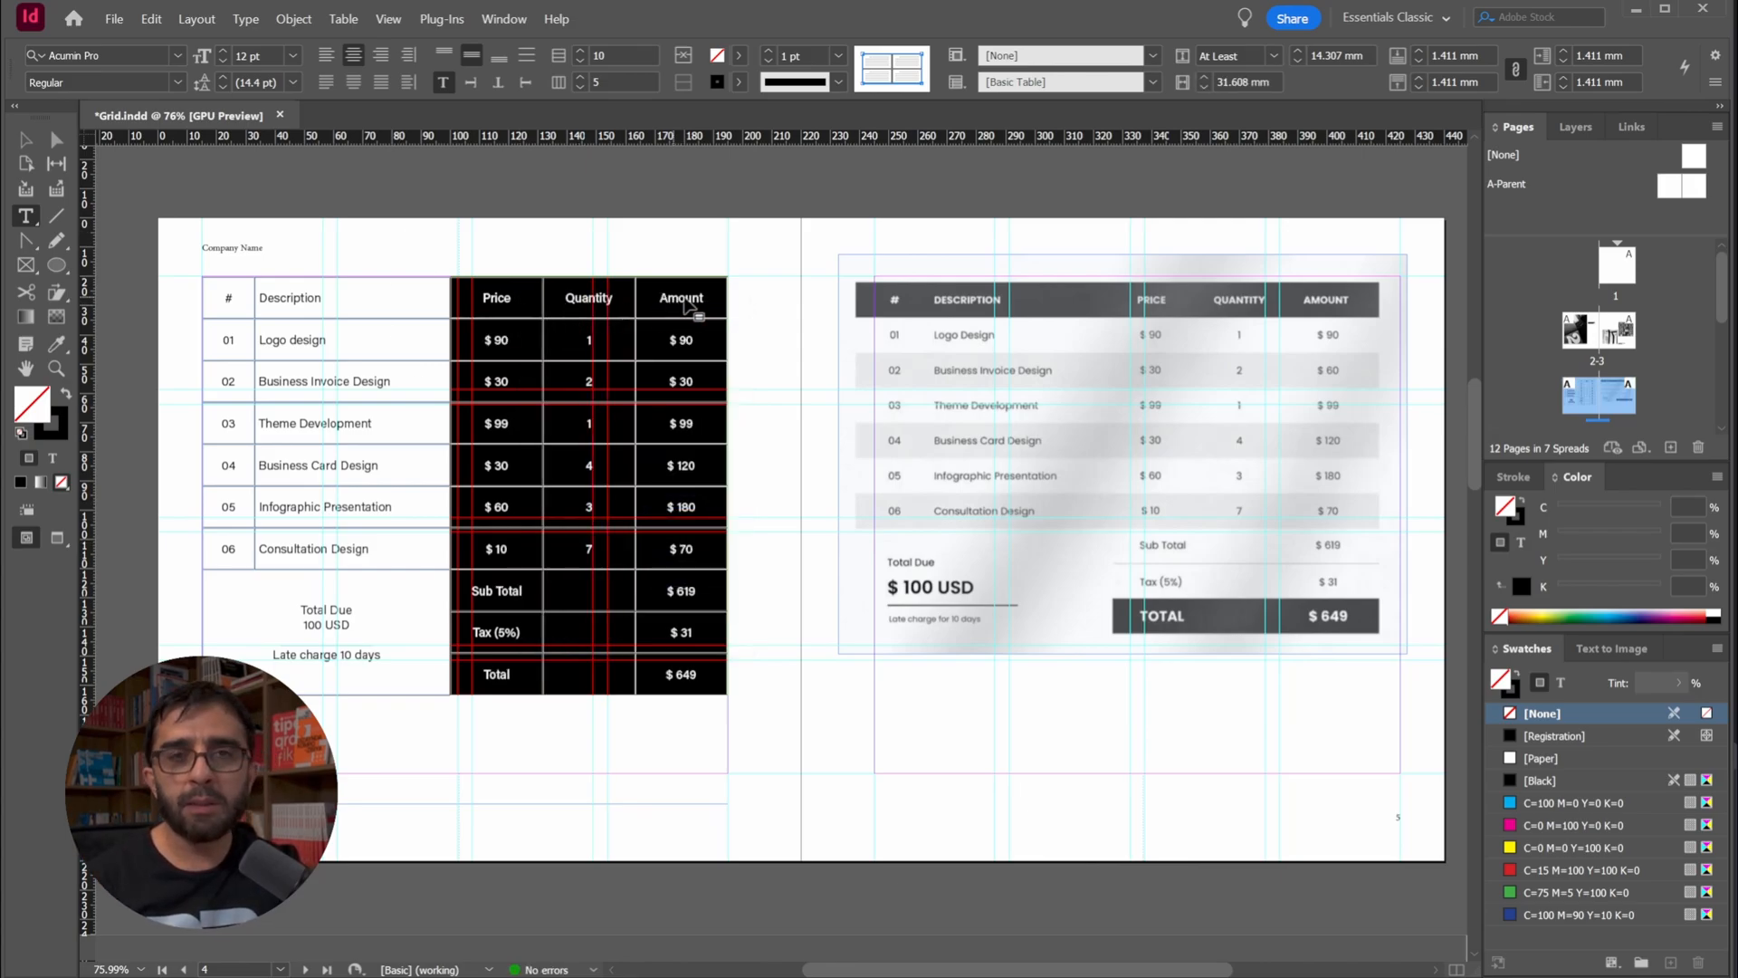
pyautogui.click(25, 140)
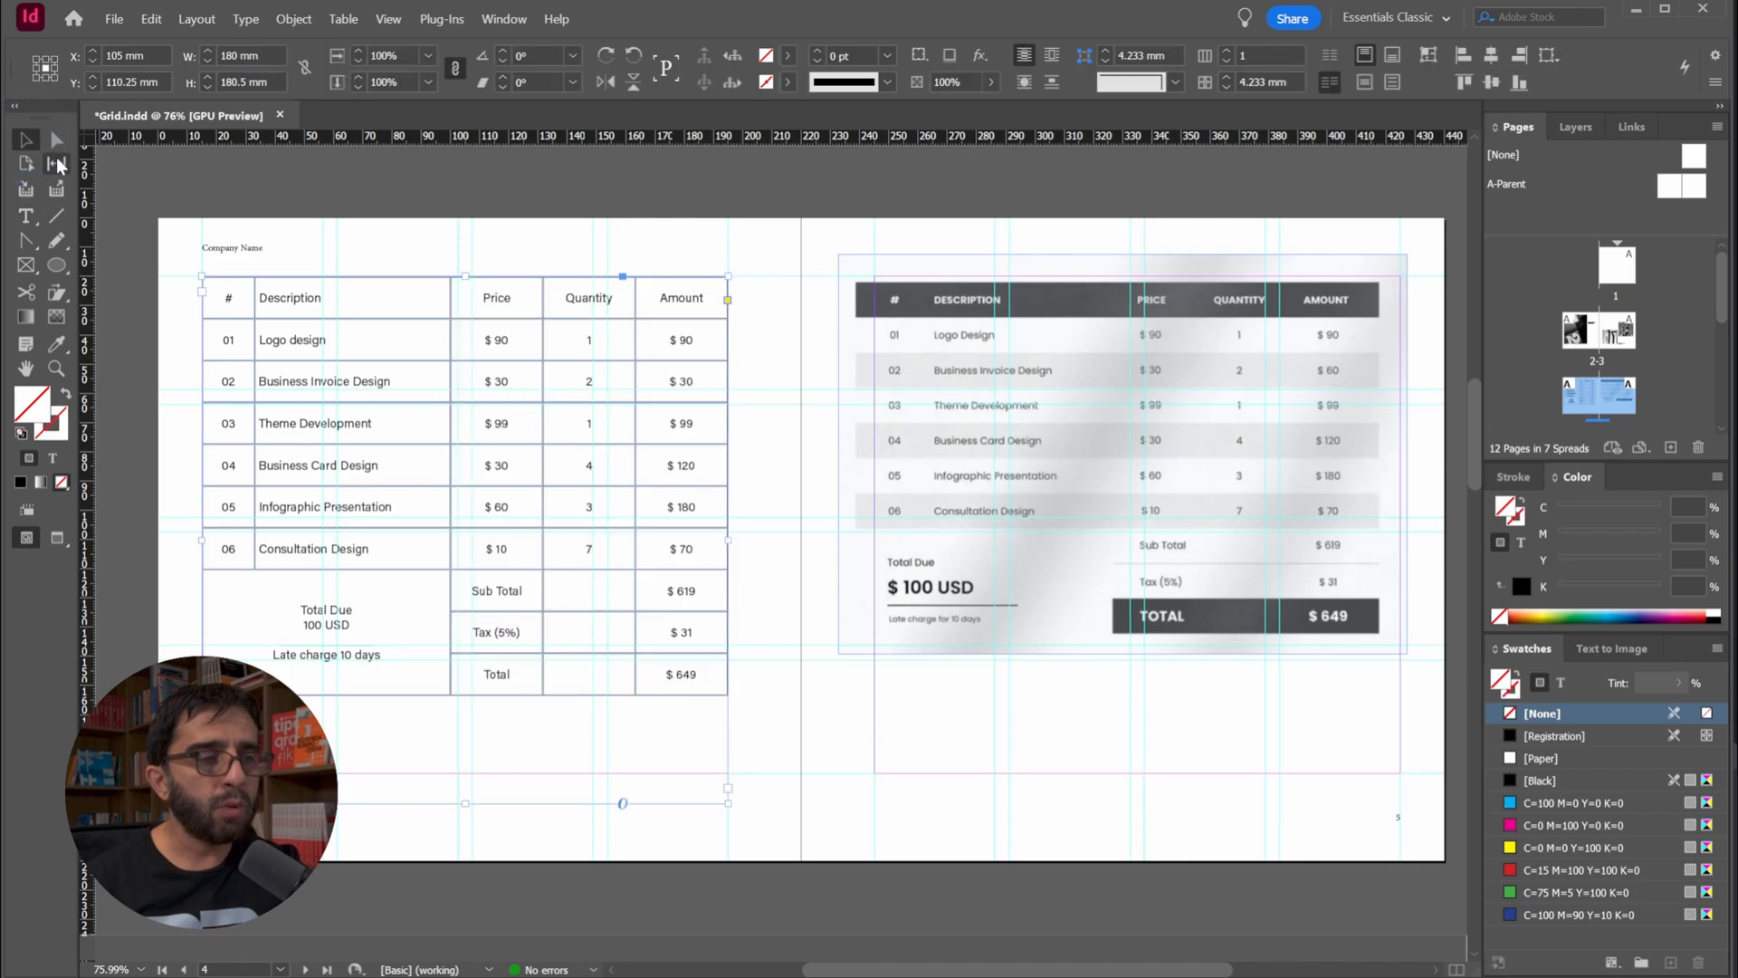
pyautogui.click(359, 217)
pyautogui.press('w')
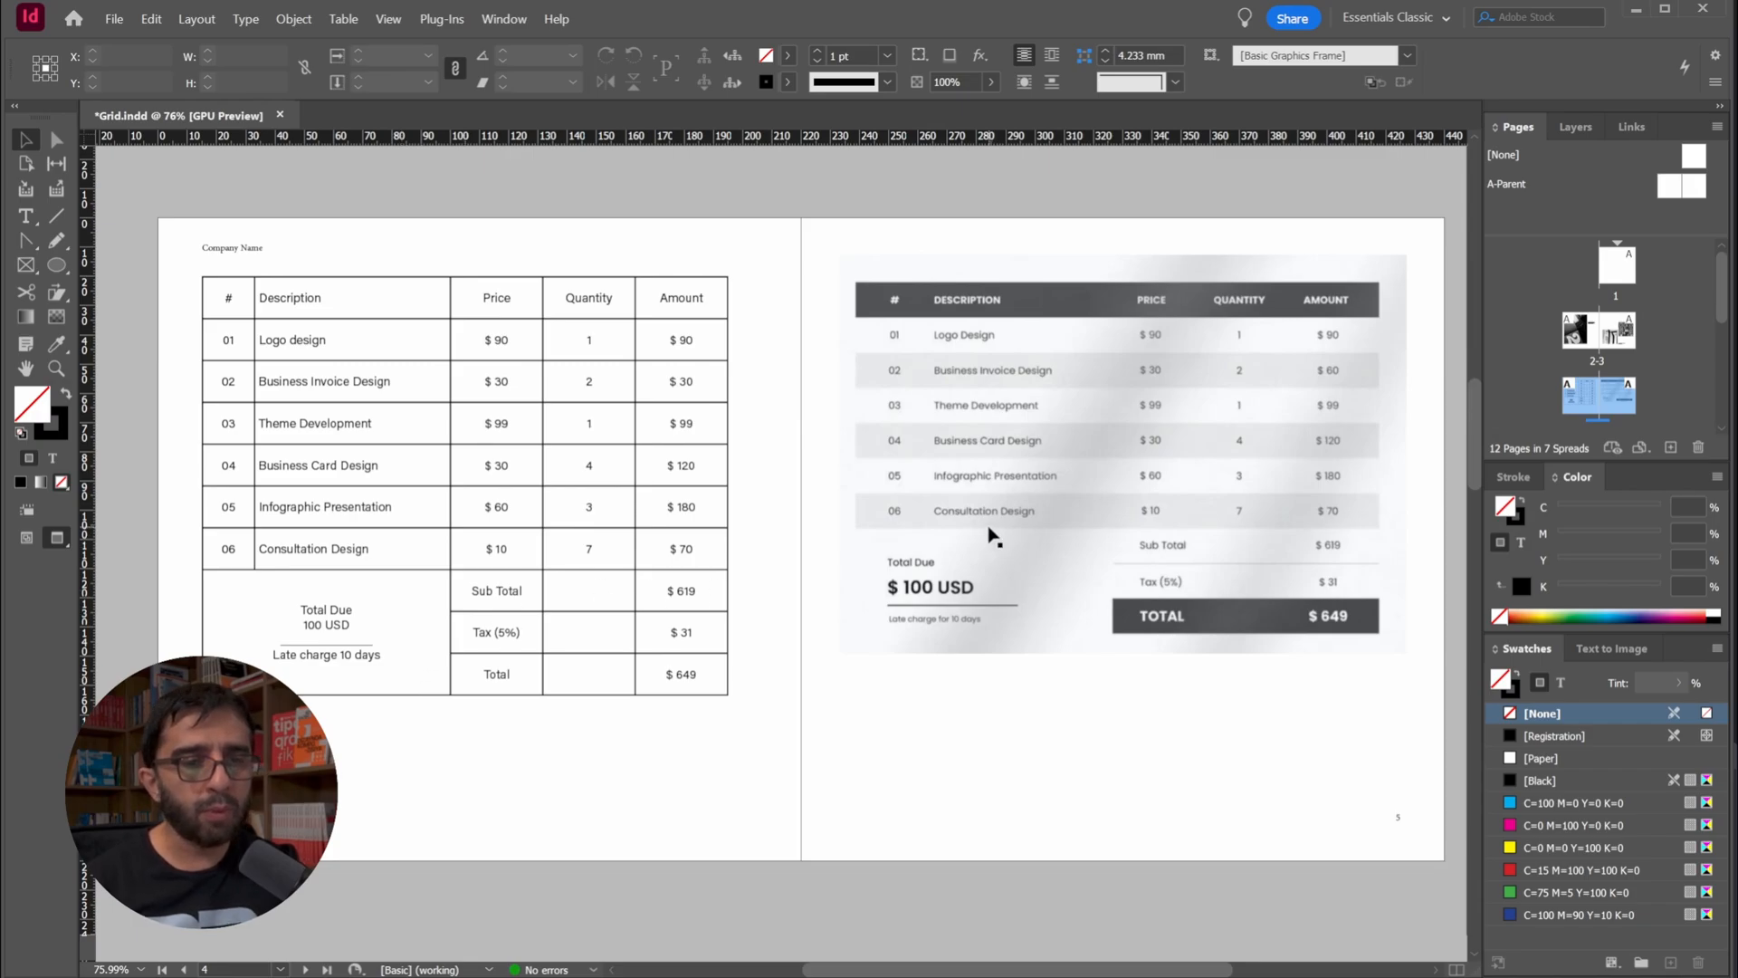
pyautogui.doubleClick(344, 302)
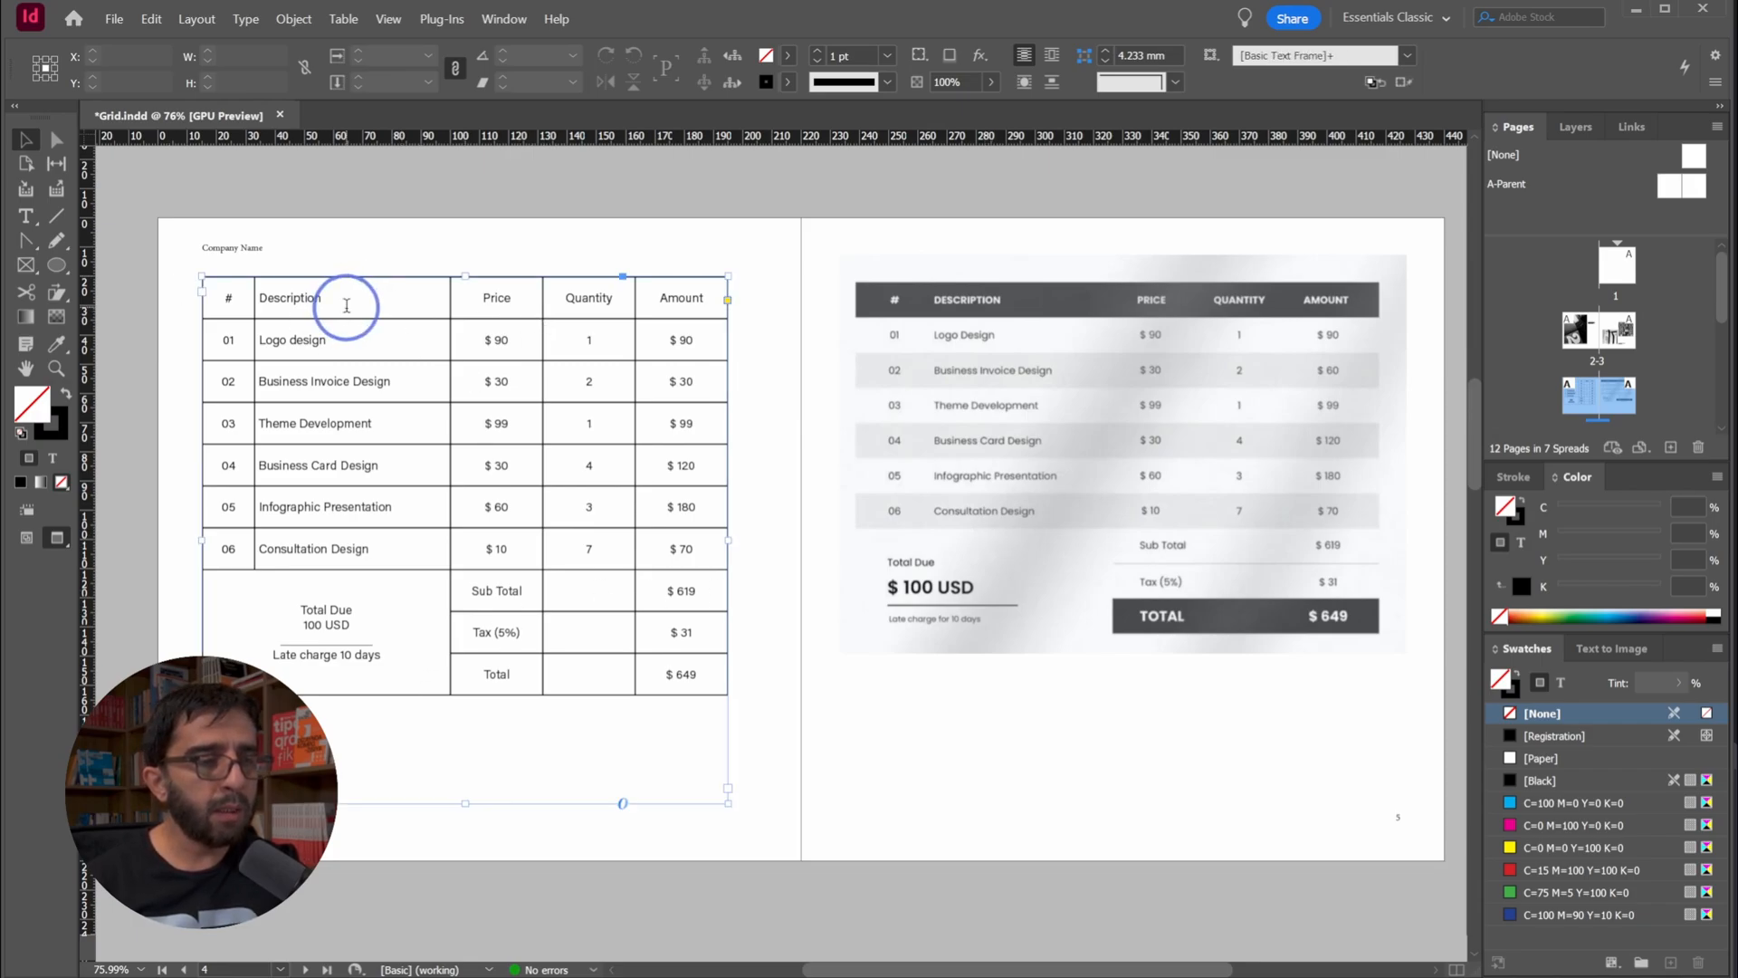
pyautogui.click(195, 298)
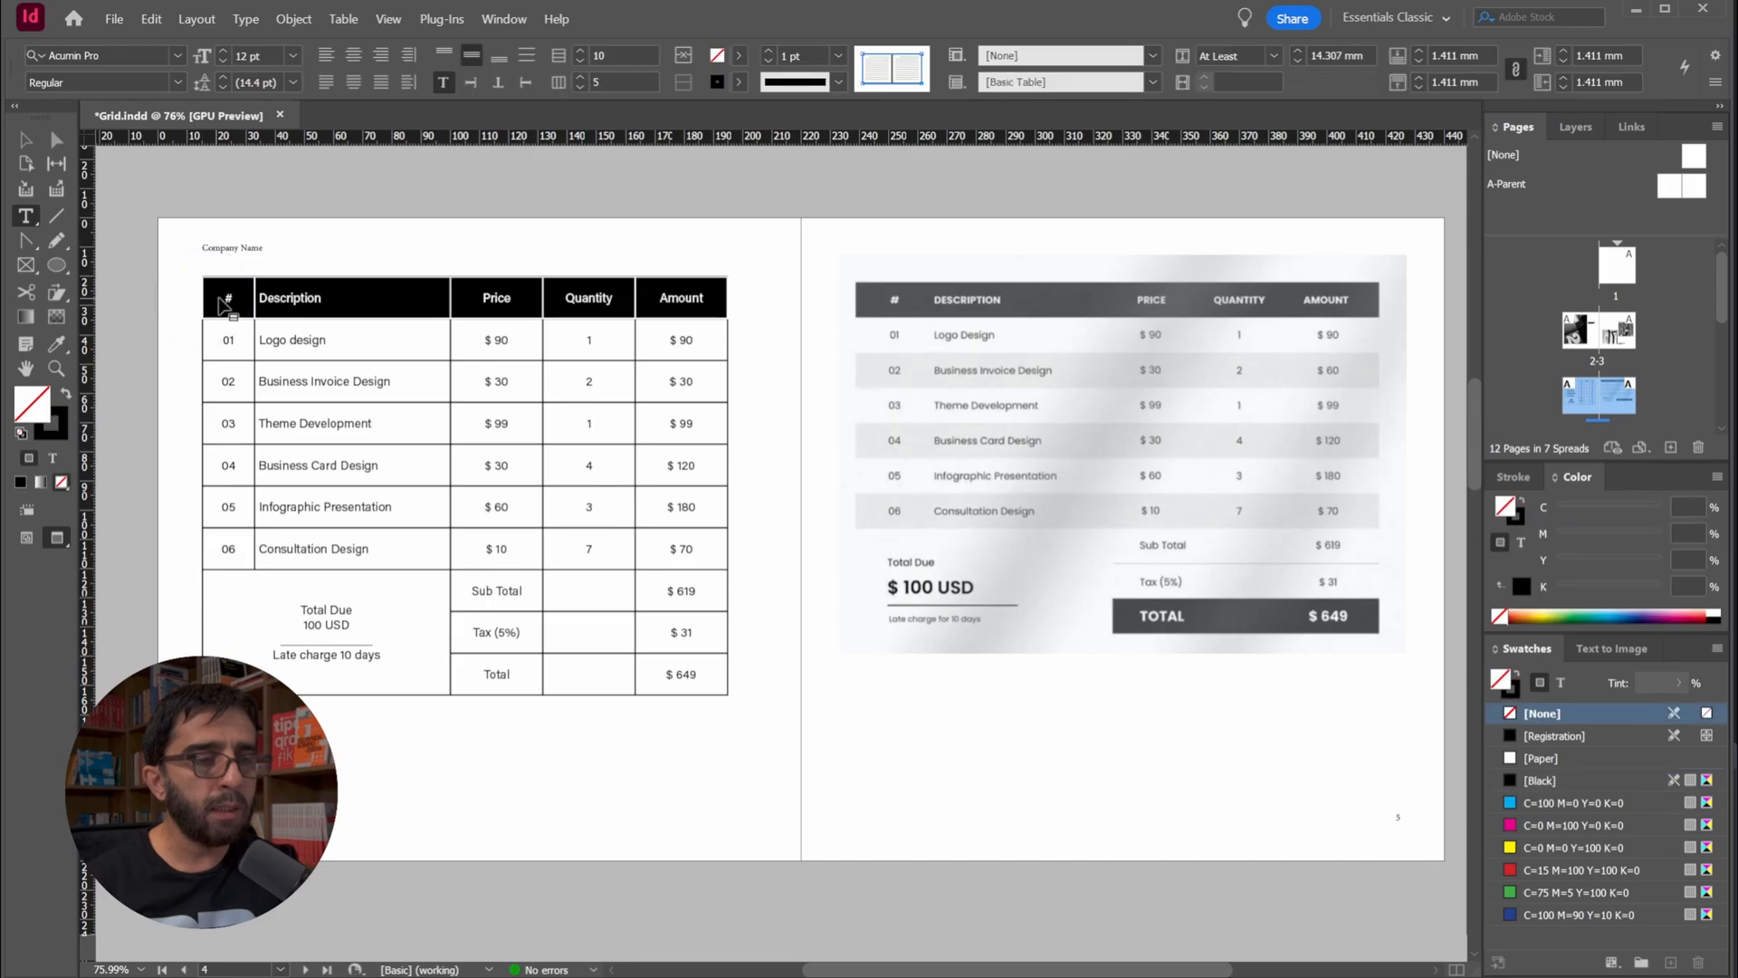
pyautogui.click(234, 291)
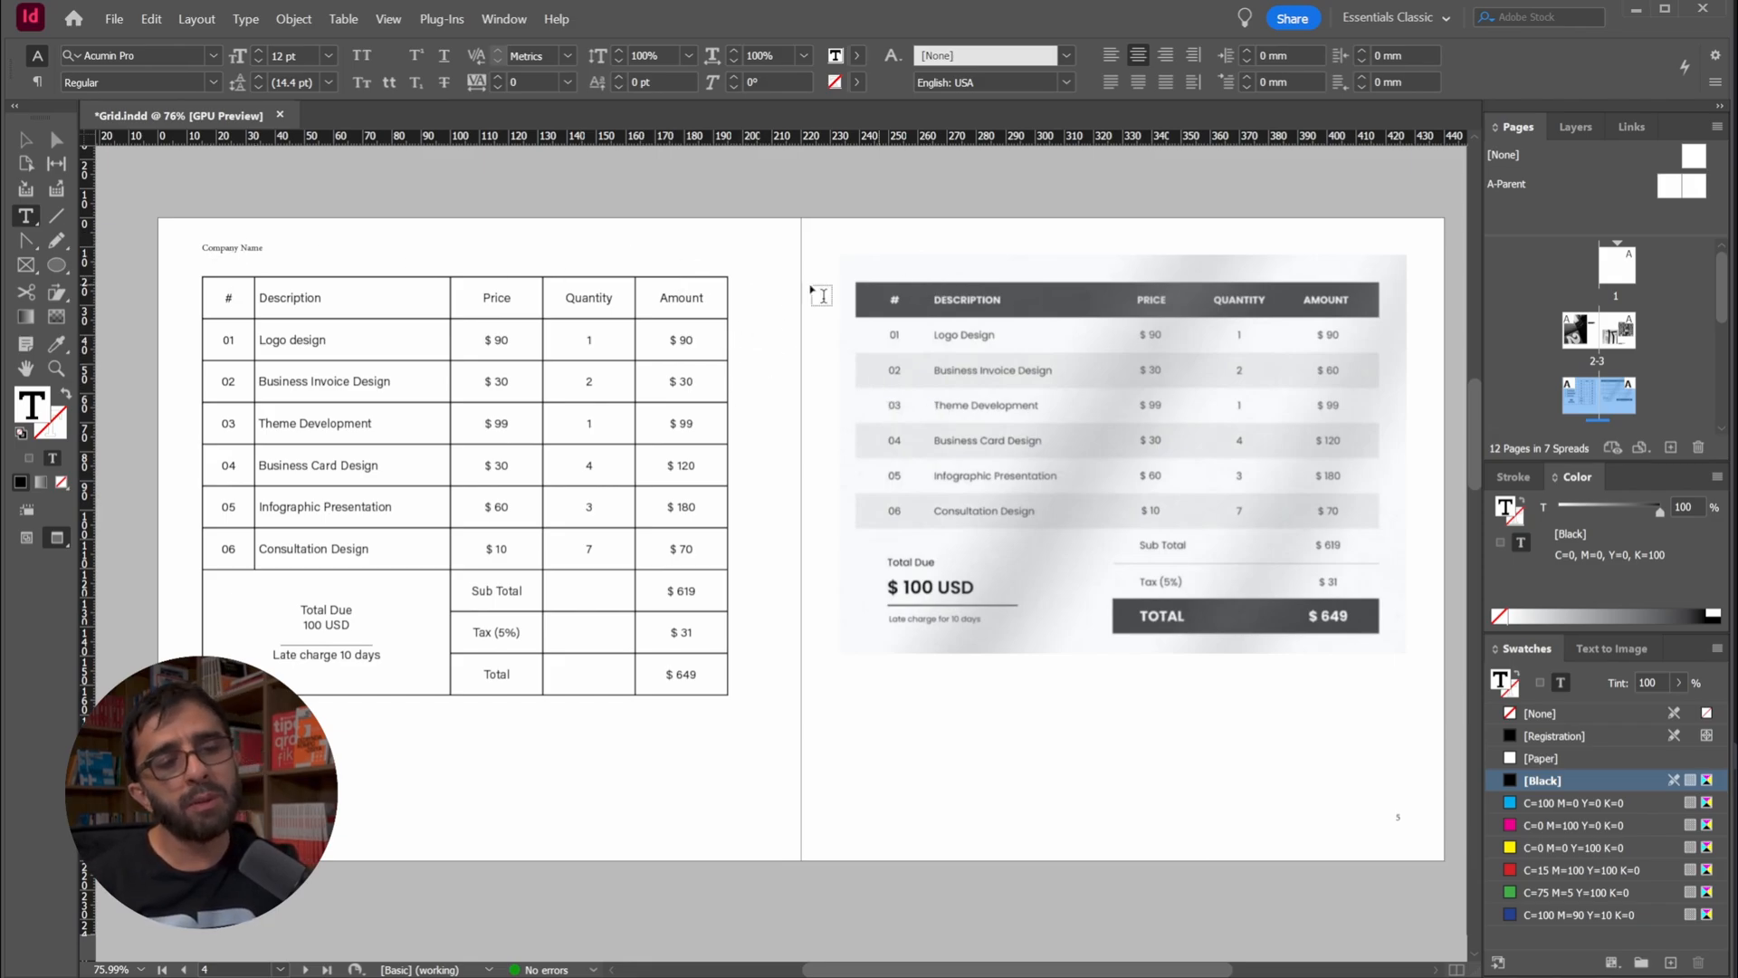
# Insert one new column to the right of the Amount column
pyautogui.click(676, 268)
pyautogui.rightClick(670, 293)
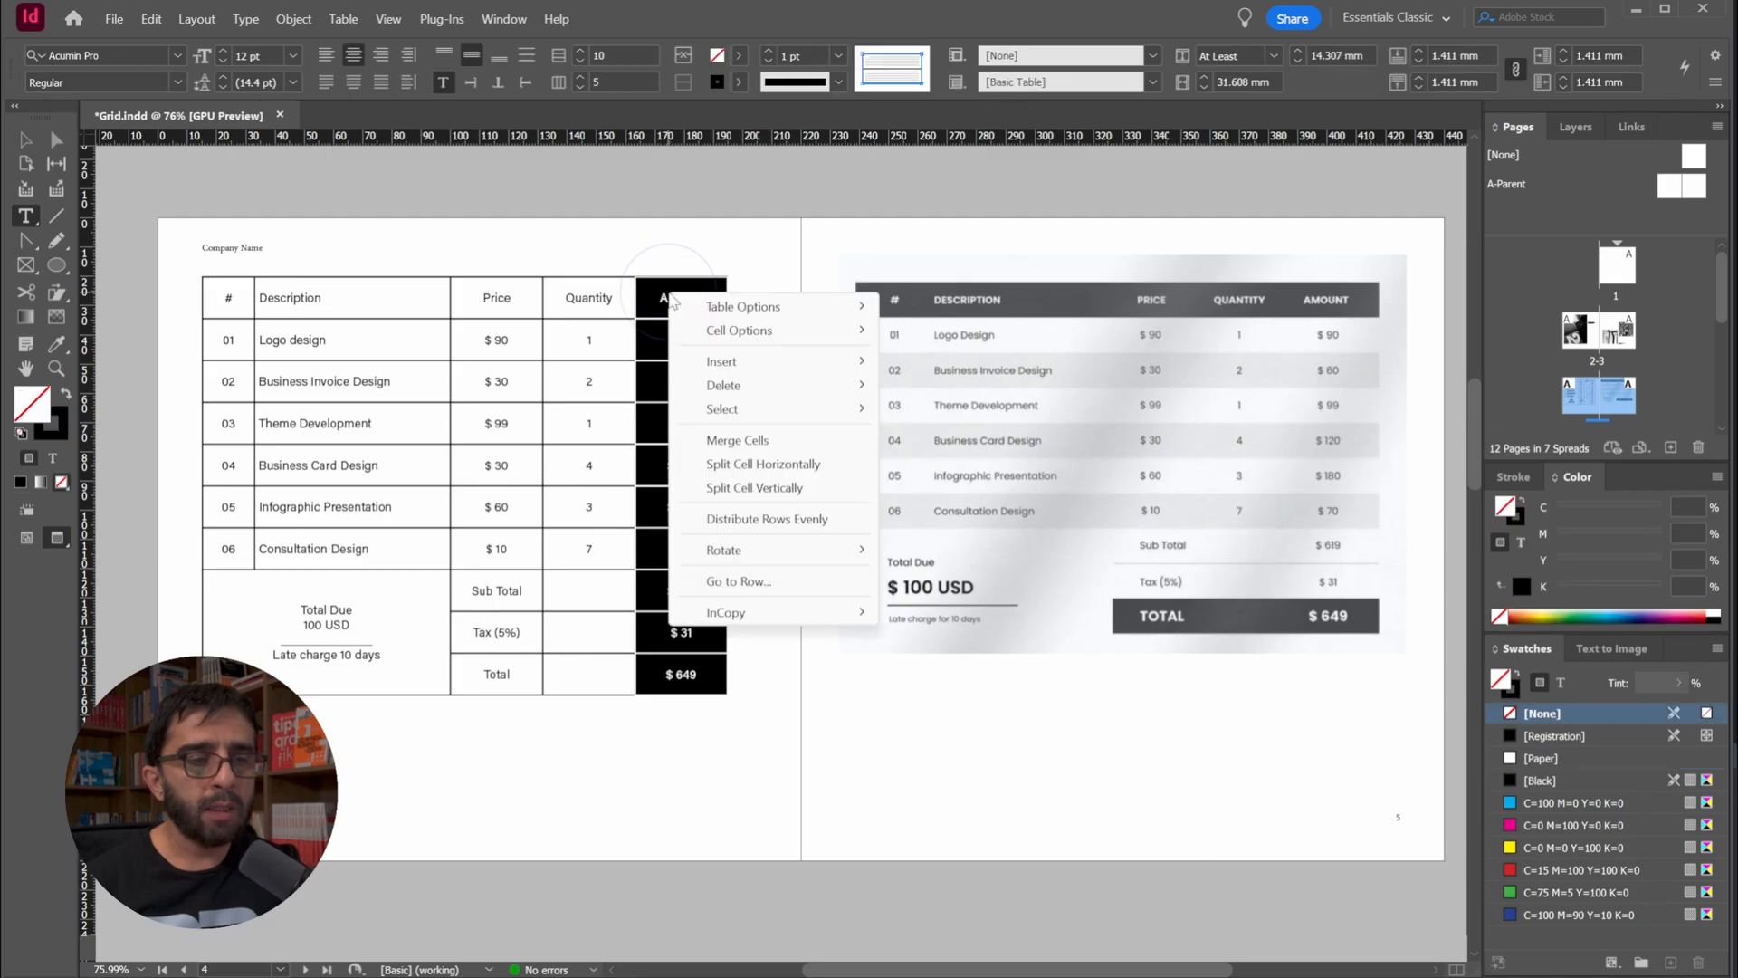
pyautogui.moveTo(778, 361)
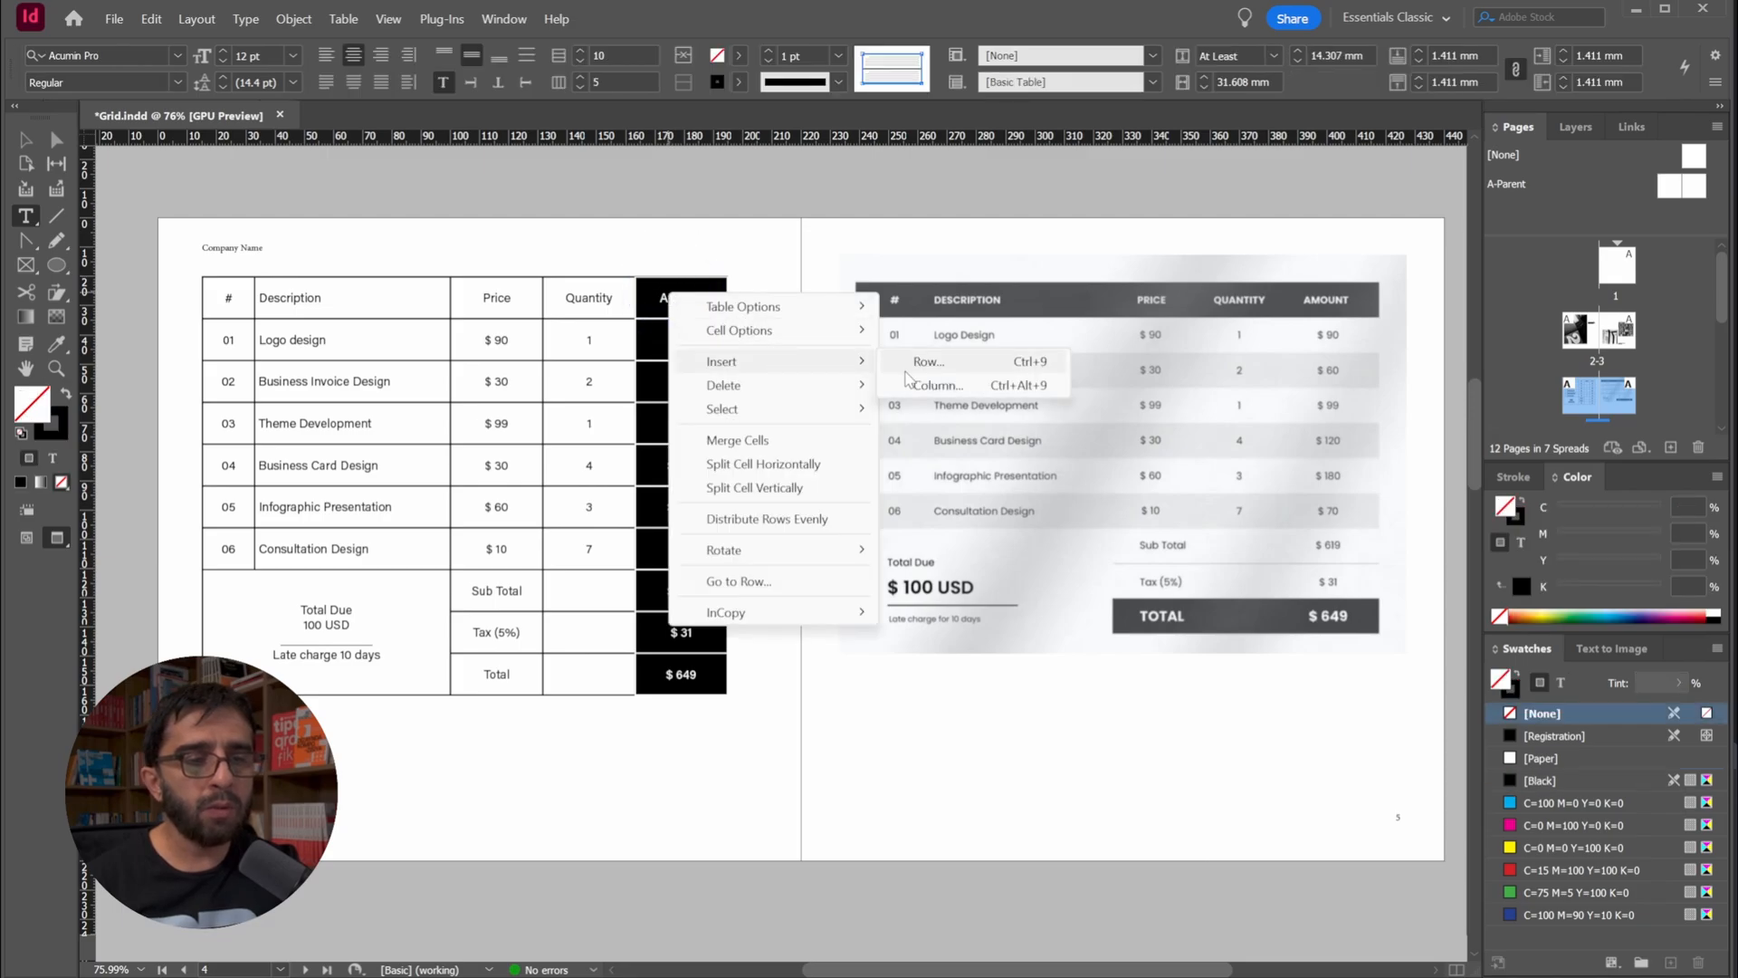
pyautogui.click(961, 395)
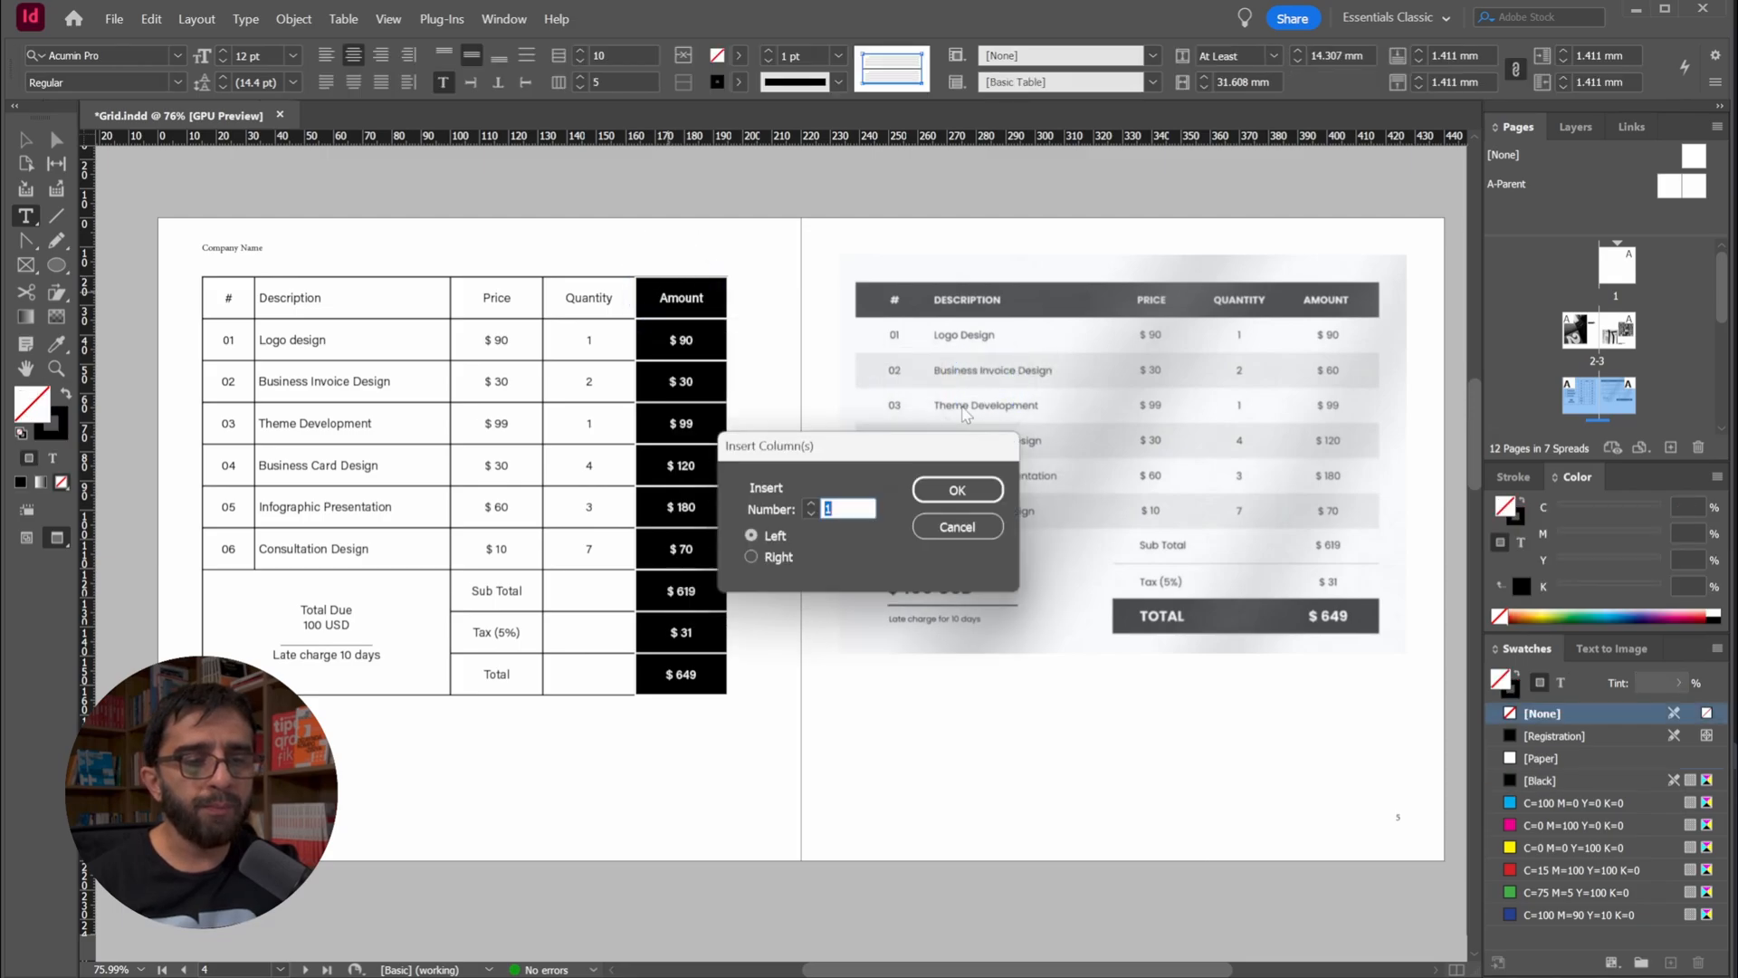
pyautogui.click(752, 557)
pyautogui.click(957, 490)
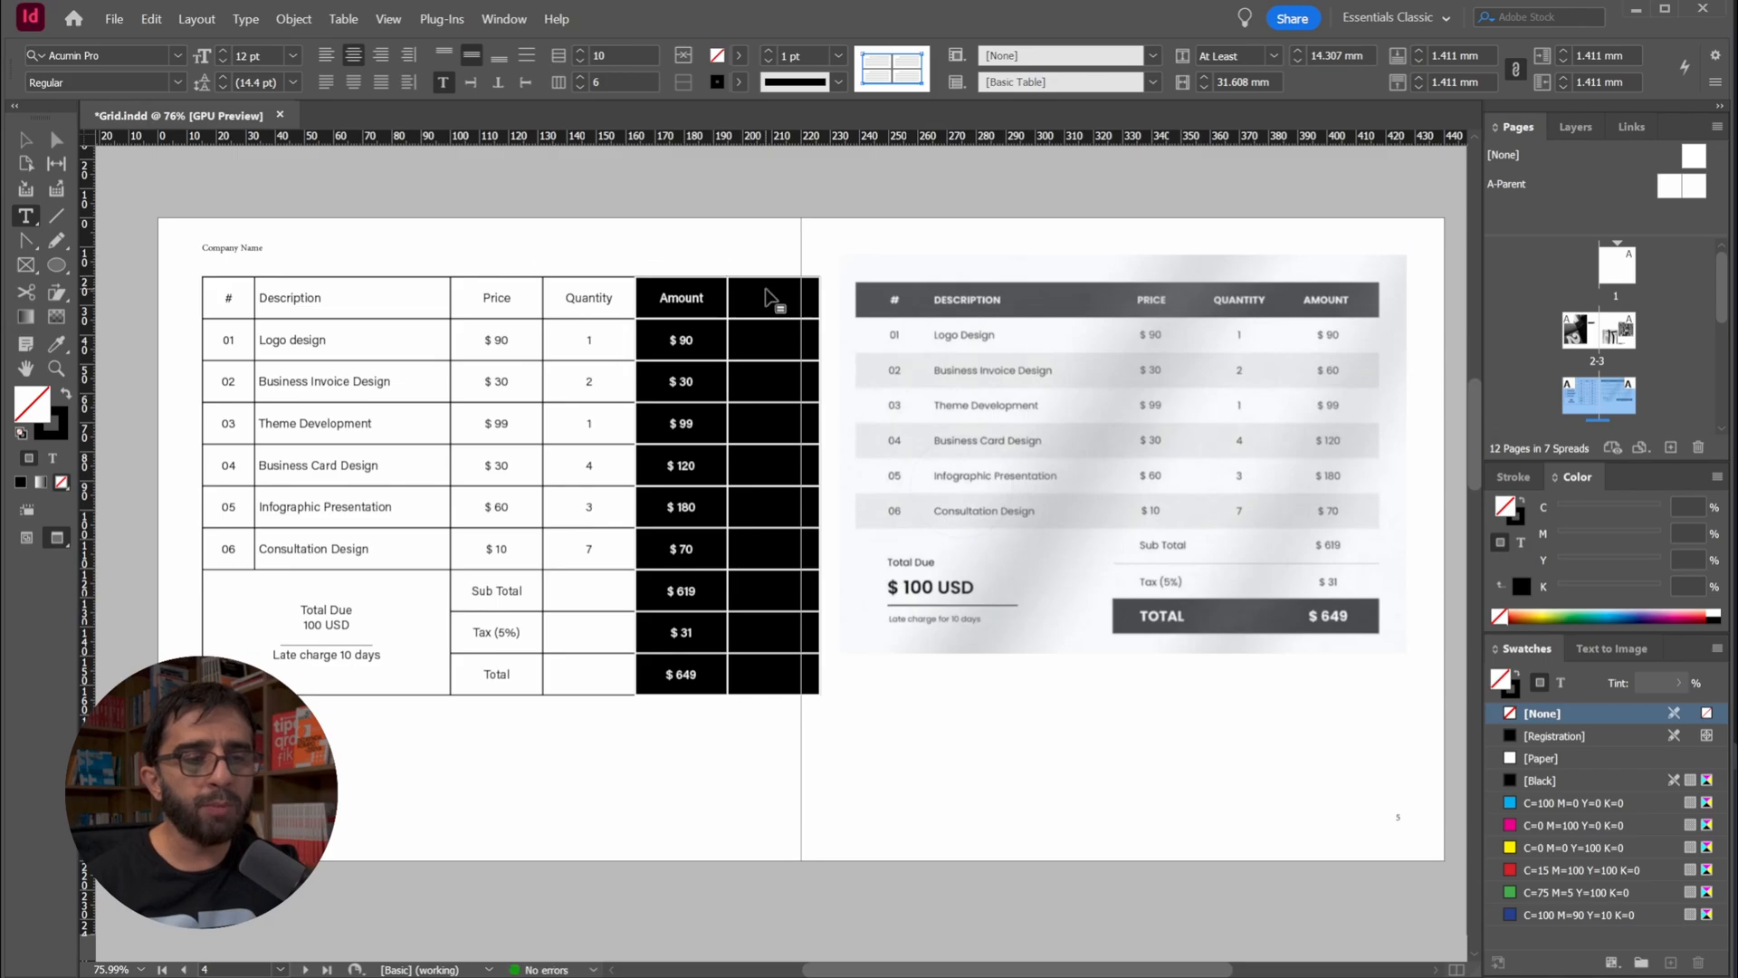
pyautogui.click(754, 374)
# Copy the whole Amount column and paste it into the empty column beside it
pyautogui.moveTo(675, 292); pyautogui.dragTo(681, 674)
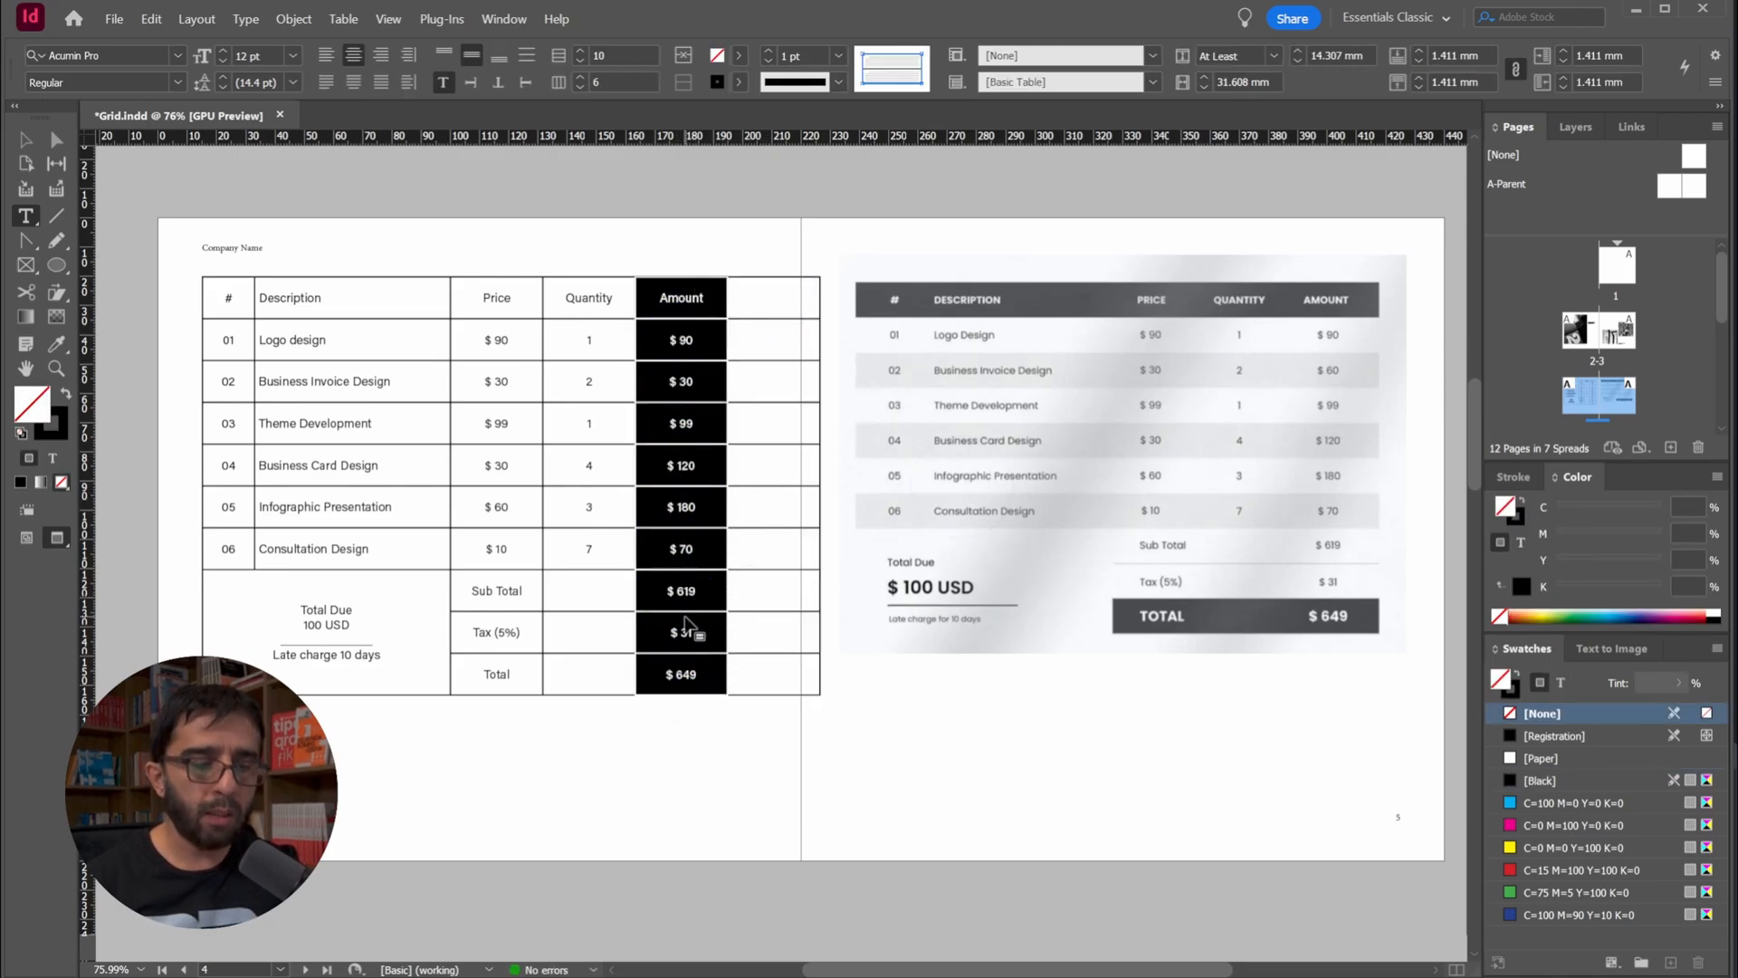
pyautogui.hotkey('ctrl', 'c')
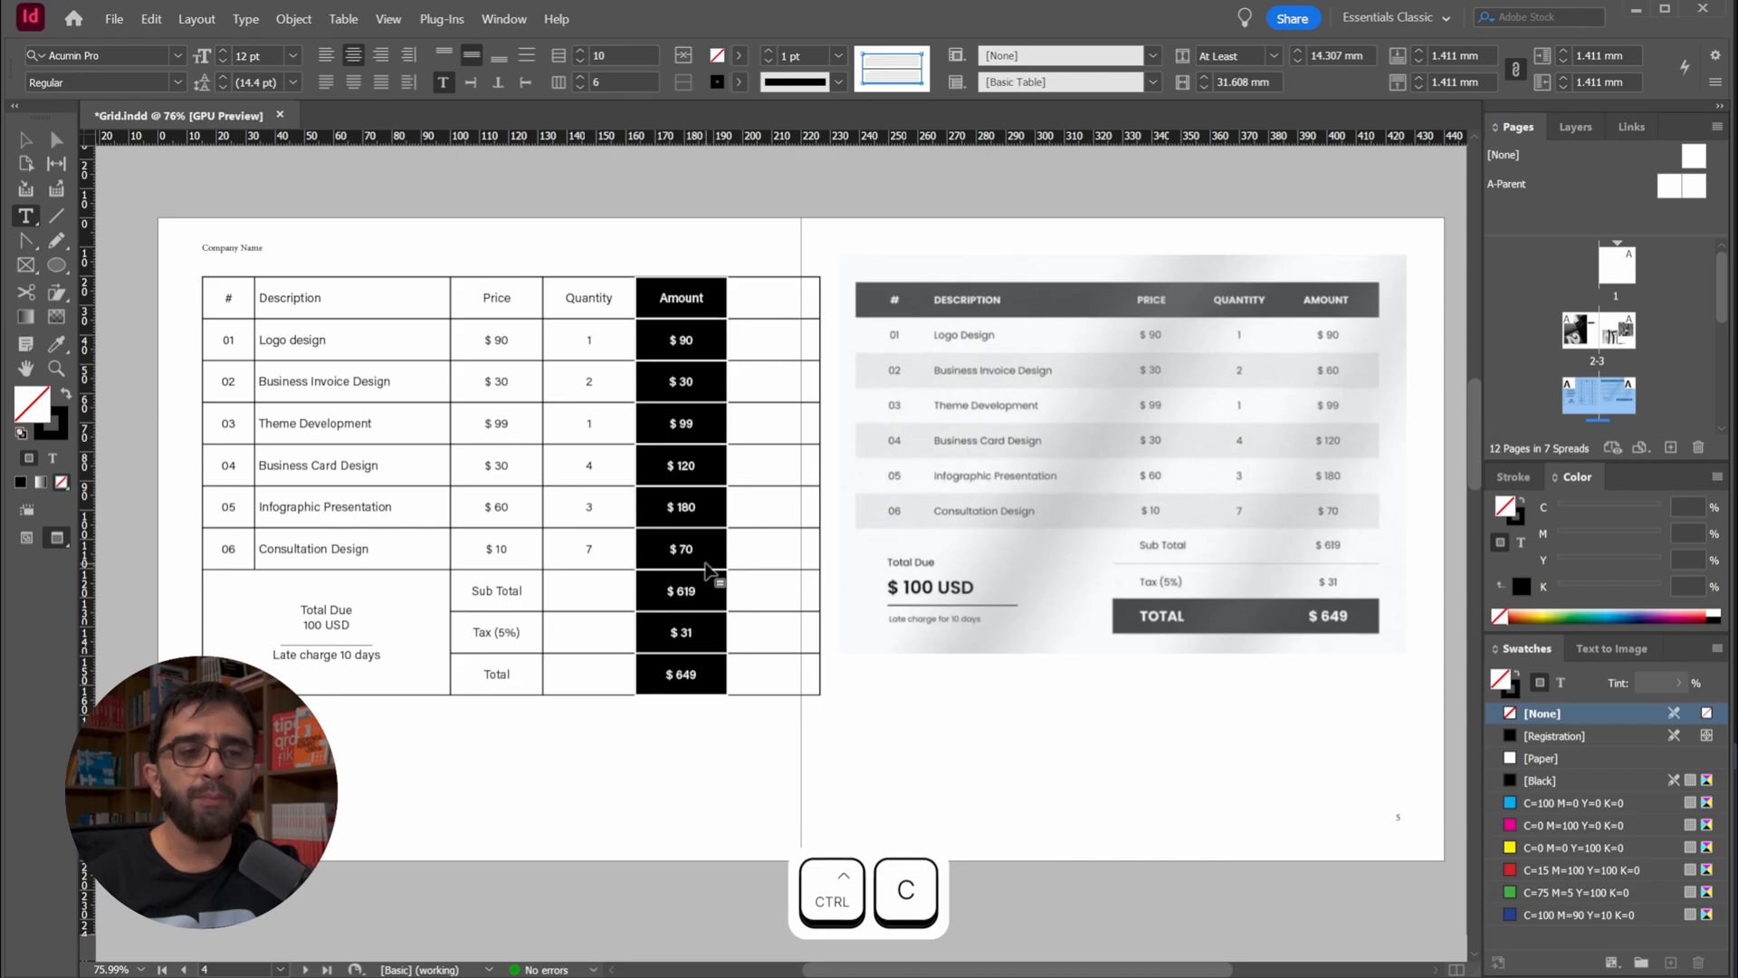
pyautogui.click(767, 273)
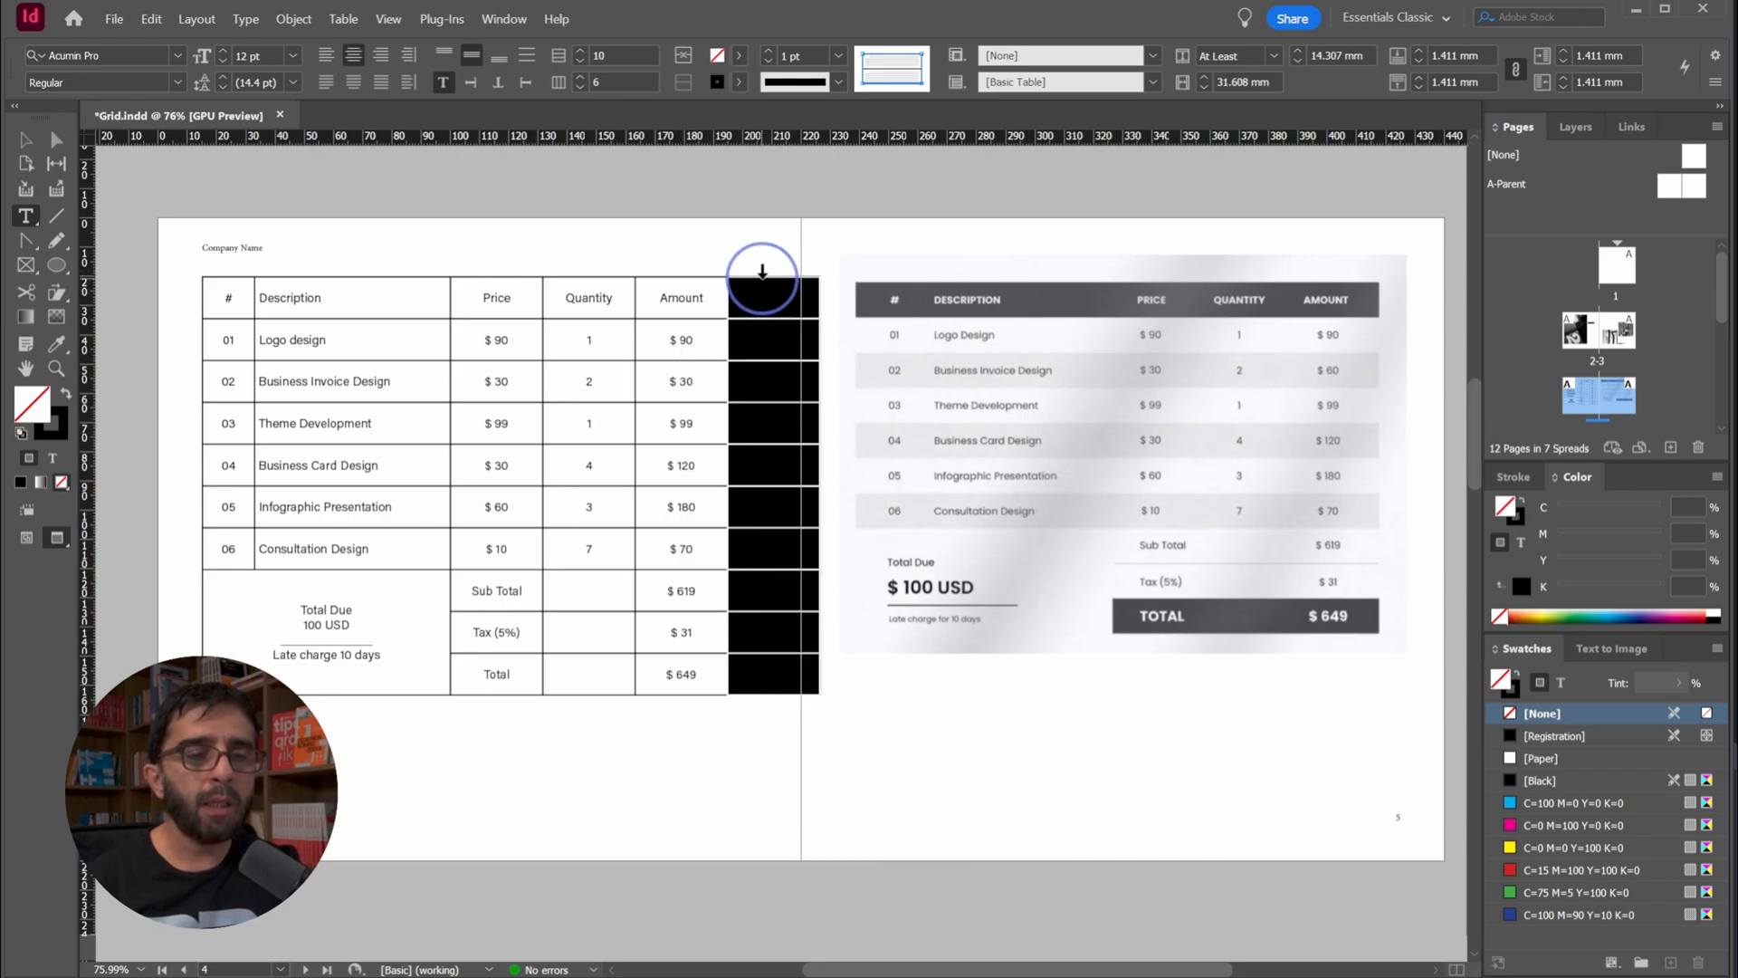
pyautogui.hotkey('ctrl', 'v')
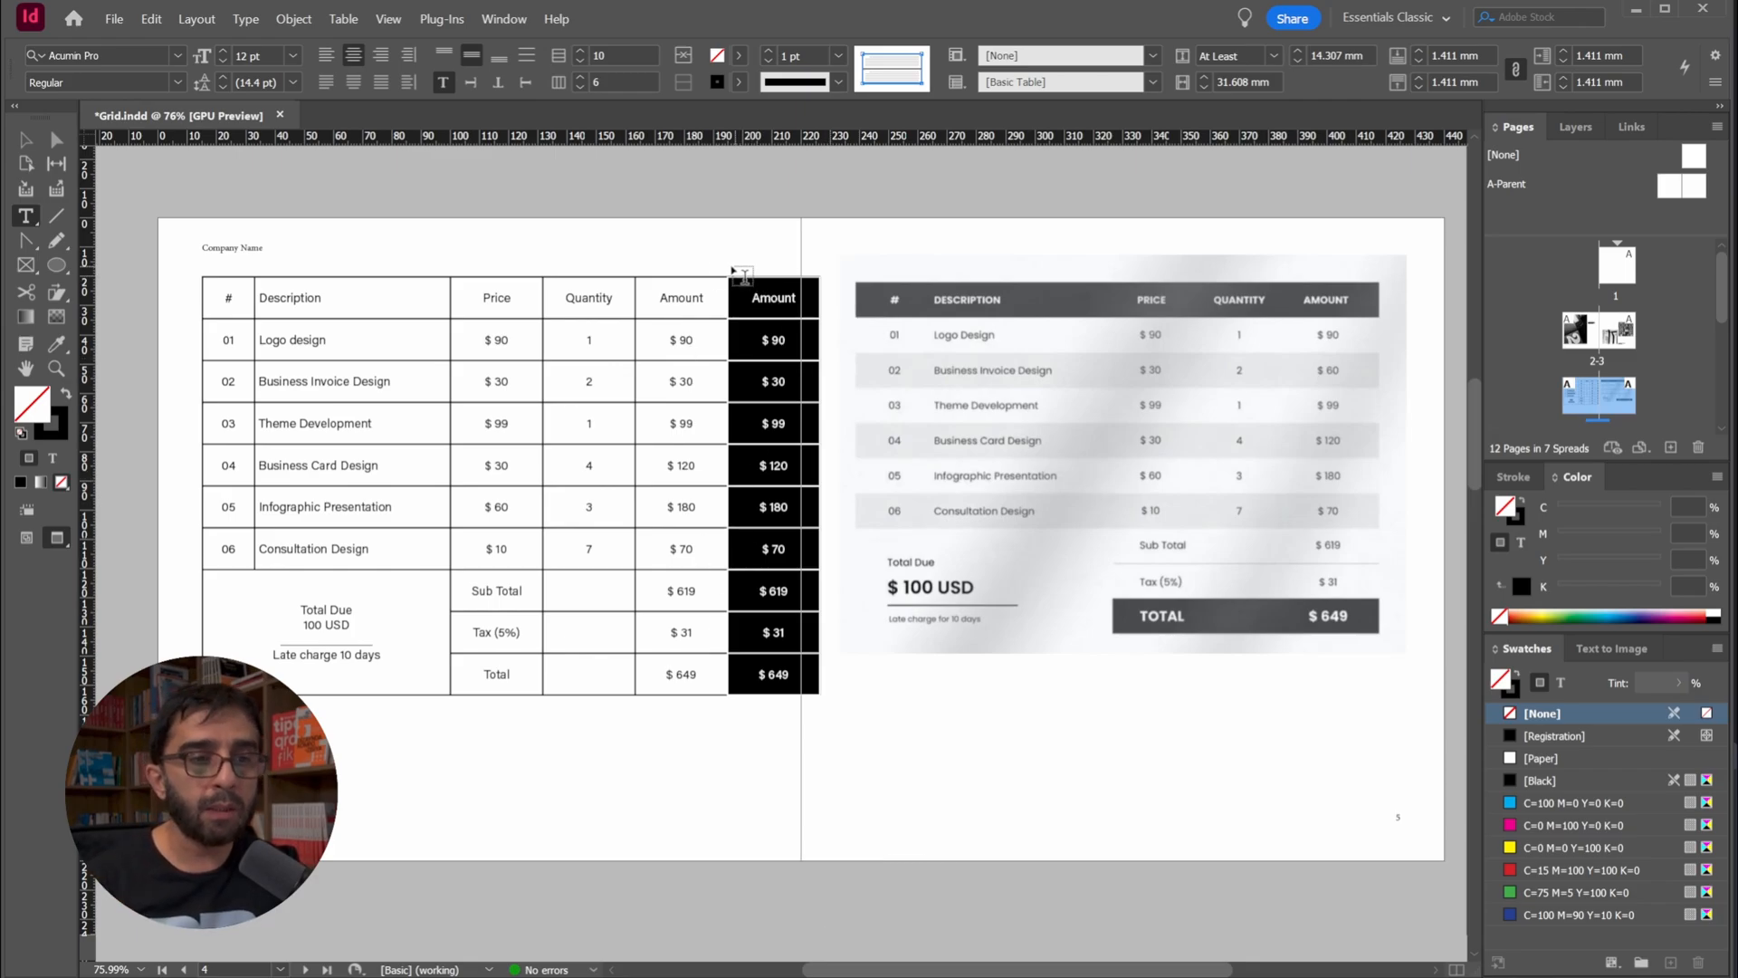
# Undo the pasted Amount copy and the insertion of the extra column
pyautogui.click(674, 267)
pyautogui.hotkey('ctrl', 'z')
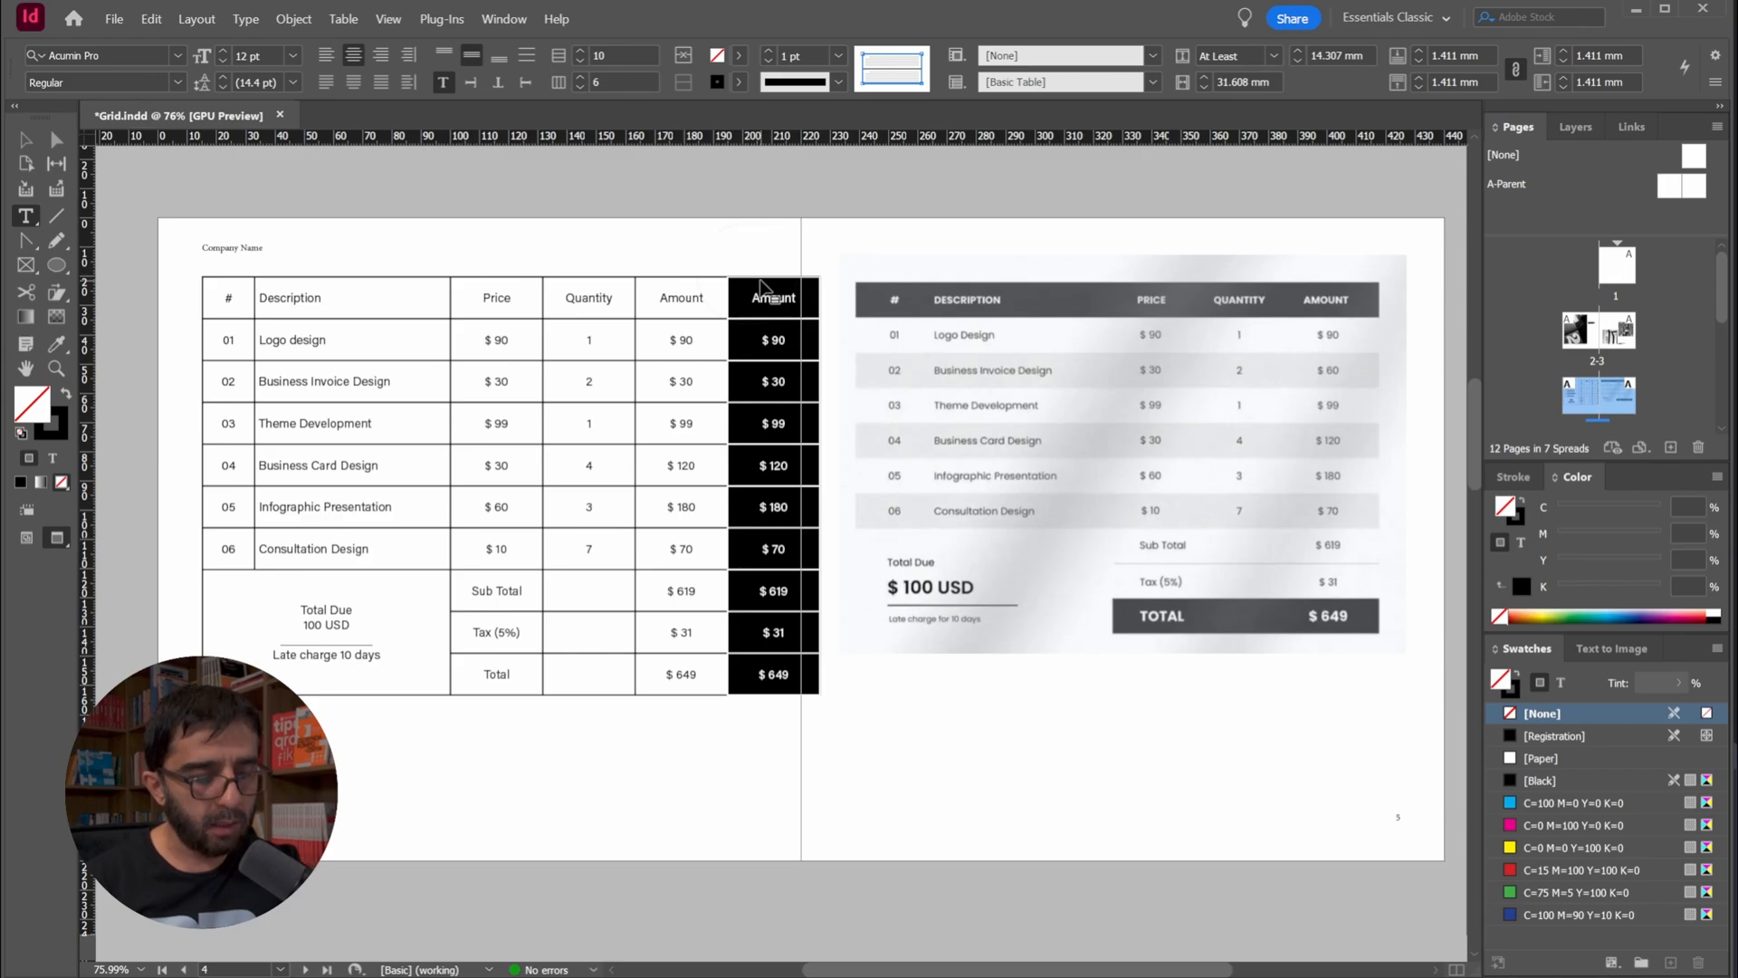
pyautogui.click(767, 287)
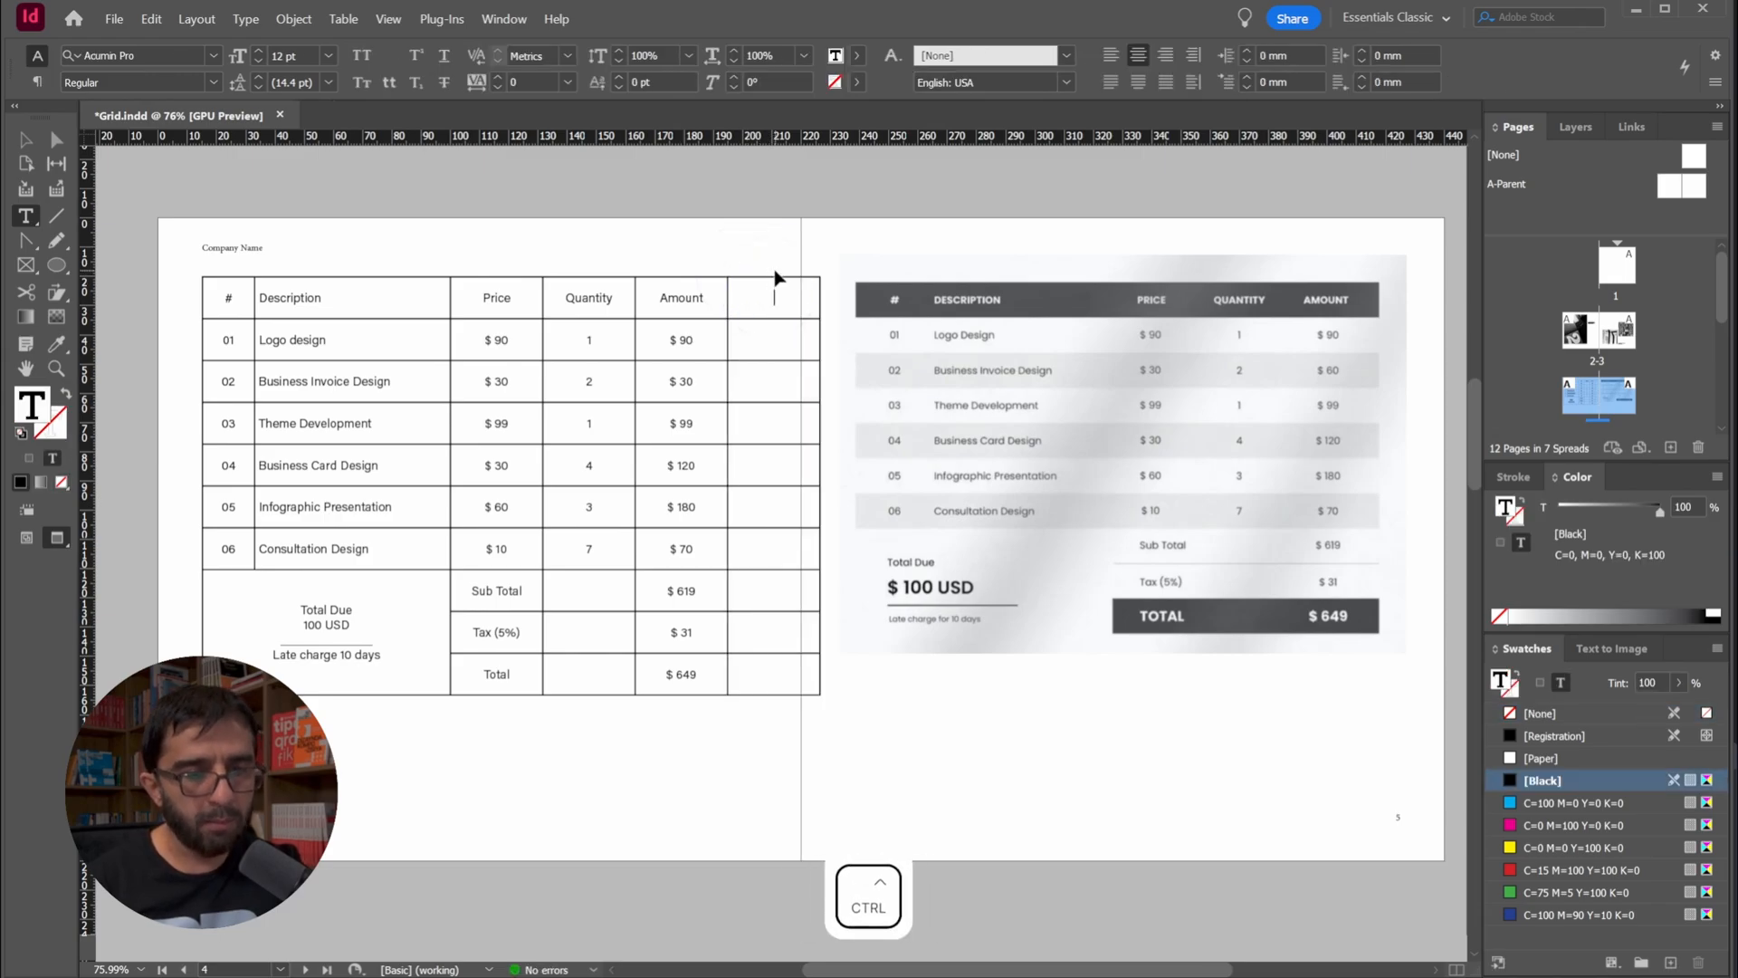
pyautogui.hotkey('ctrl', 'v')
pyautogui.hotkey('ctrl', 'z')
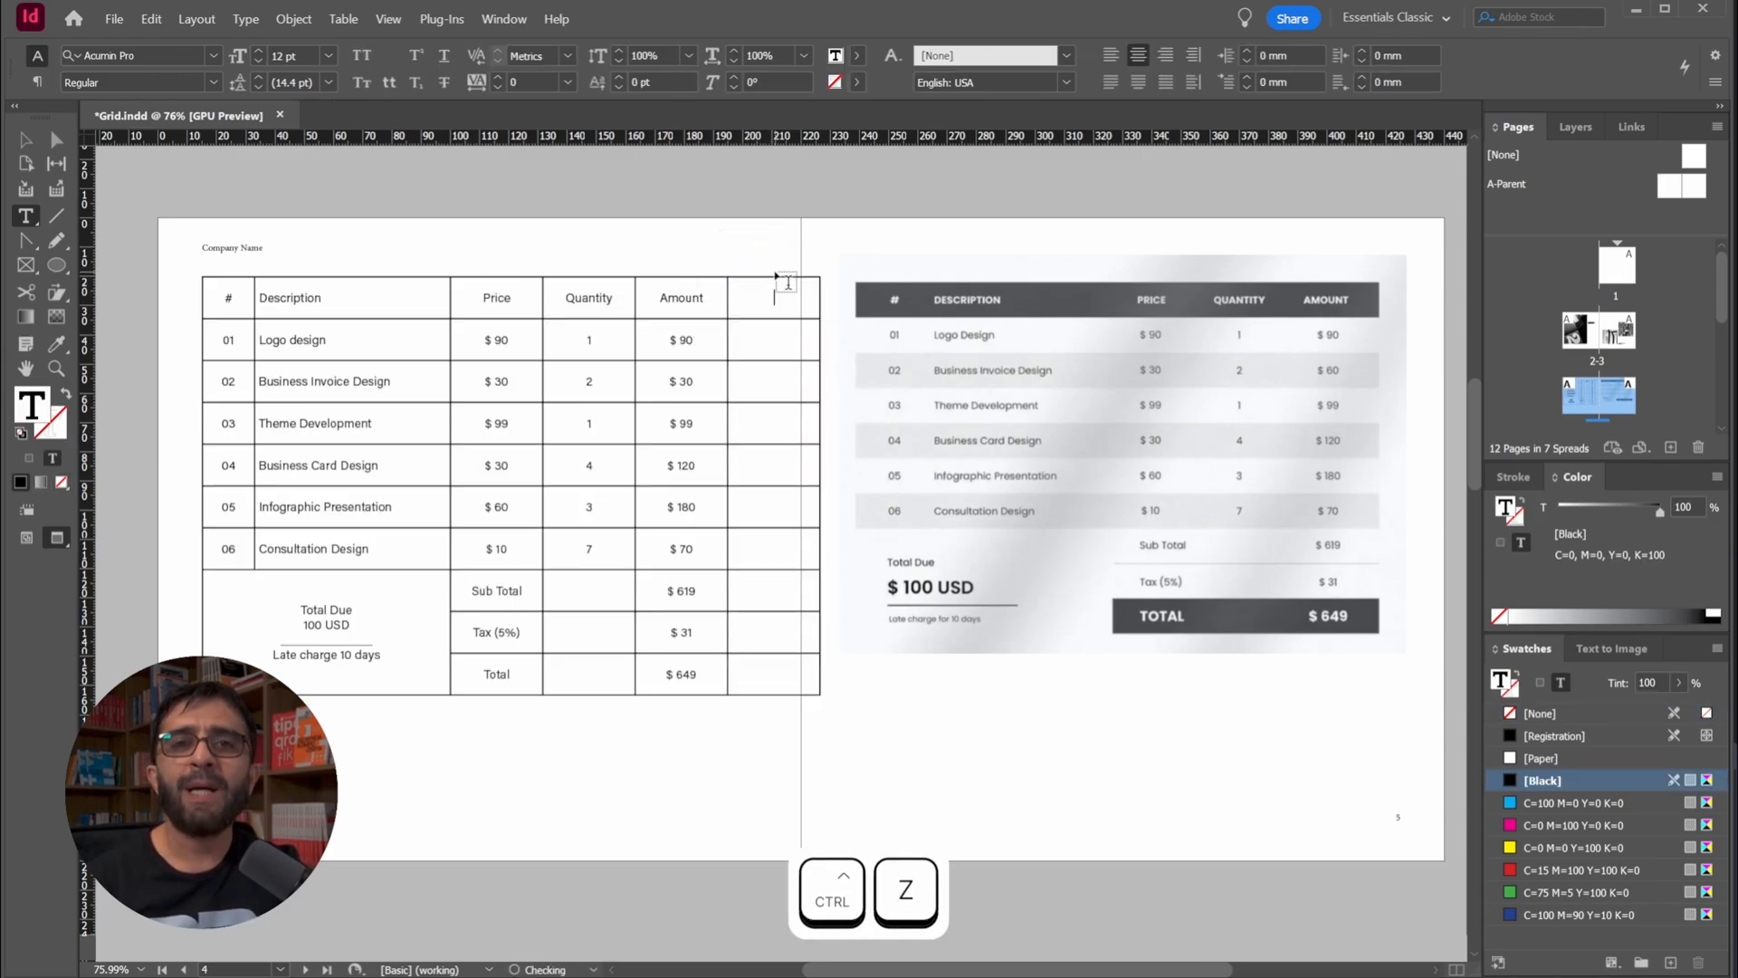
pyautogui.press('ctrl')
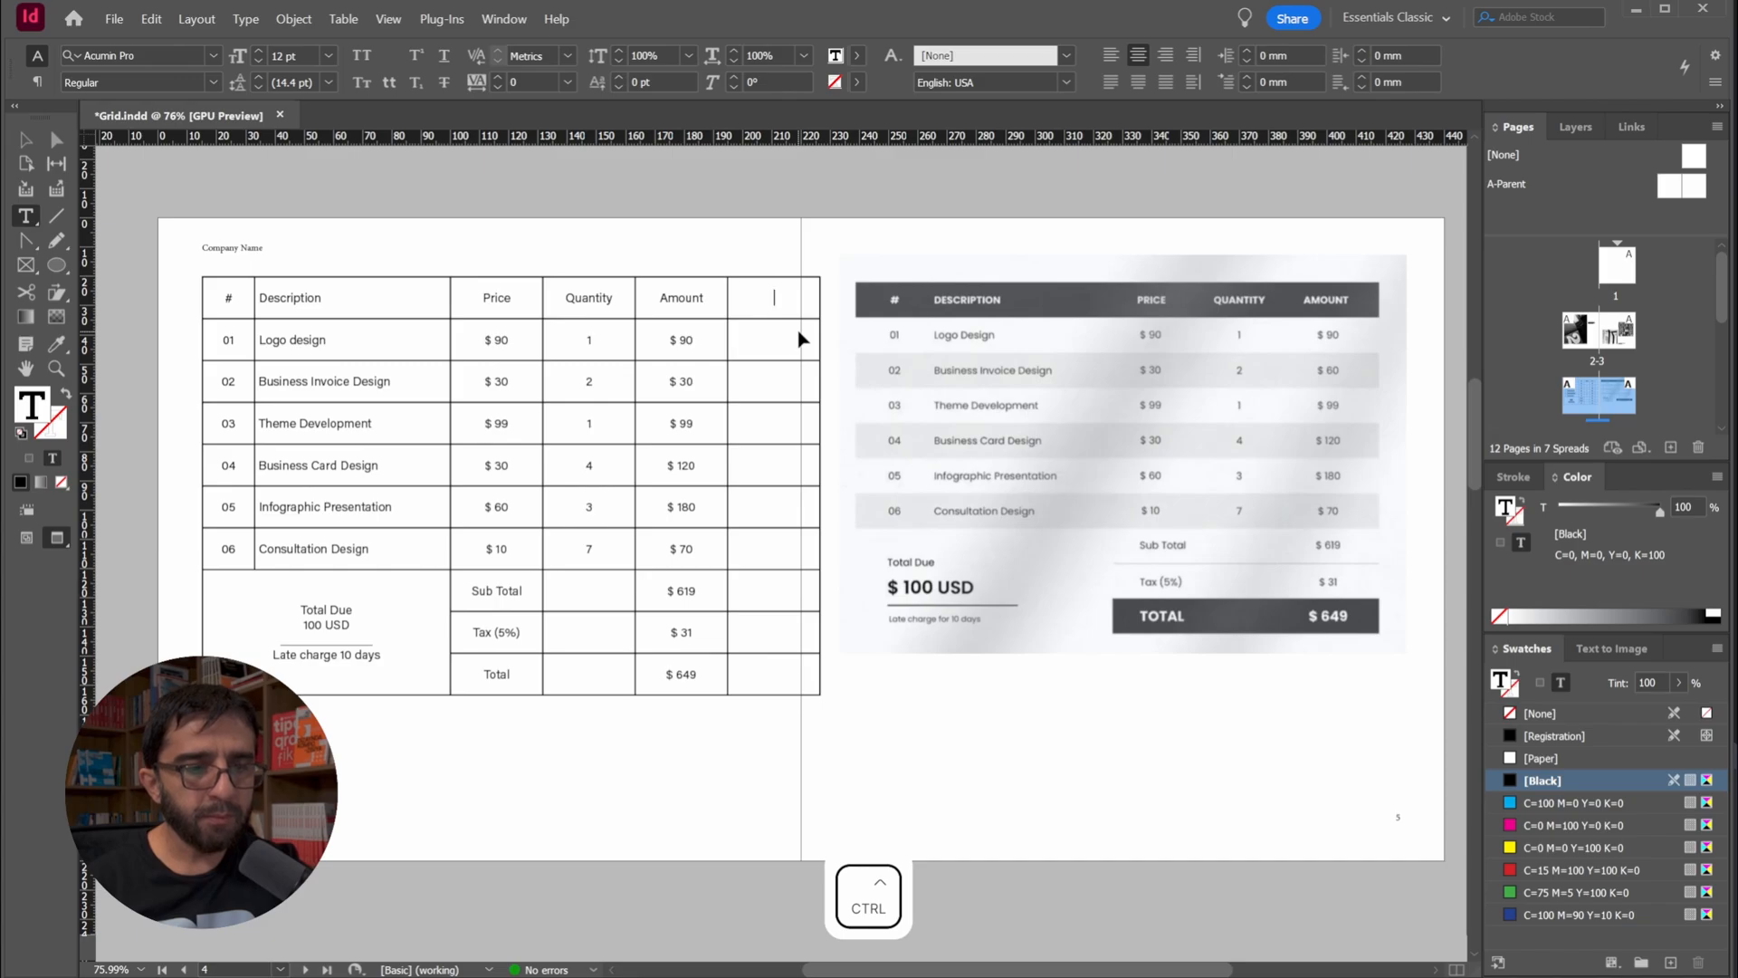
pyautogui.hotkey('ctrl', 'z')
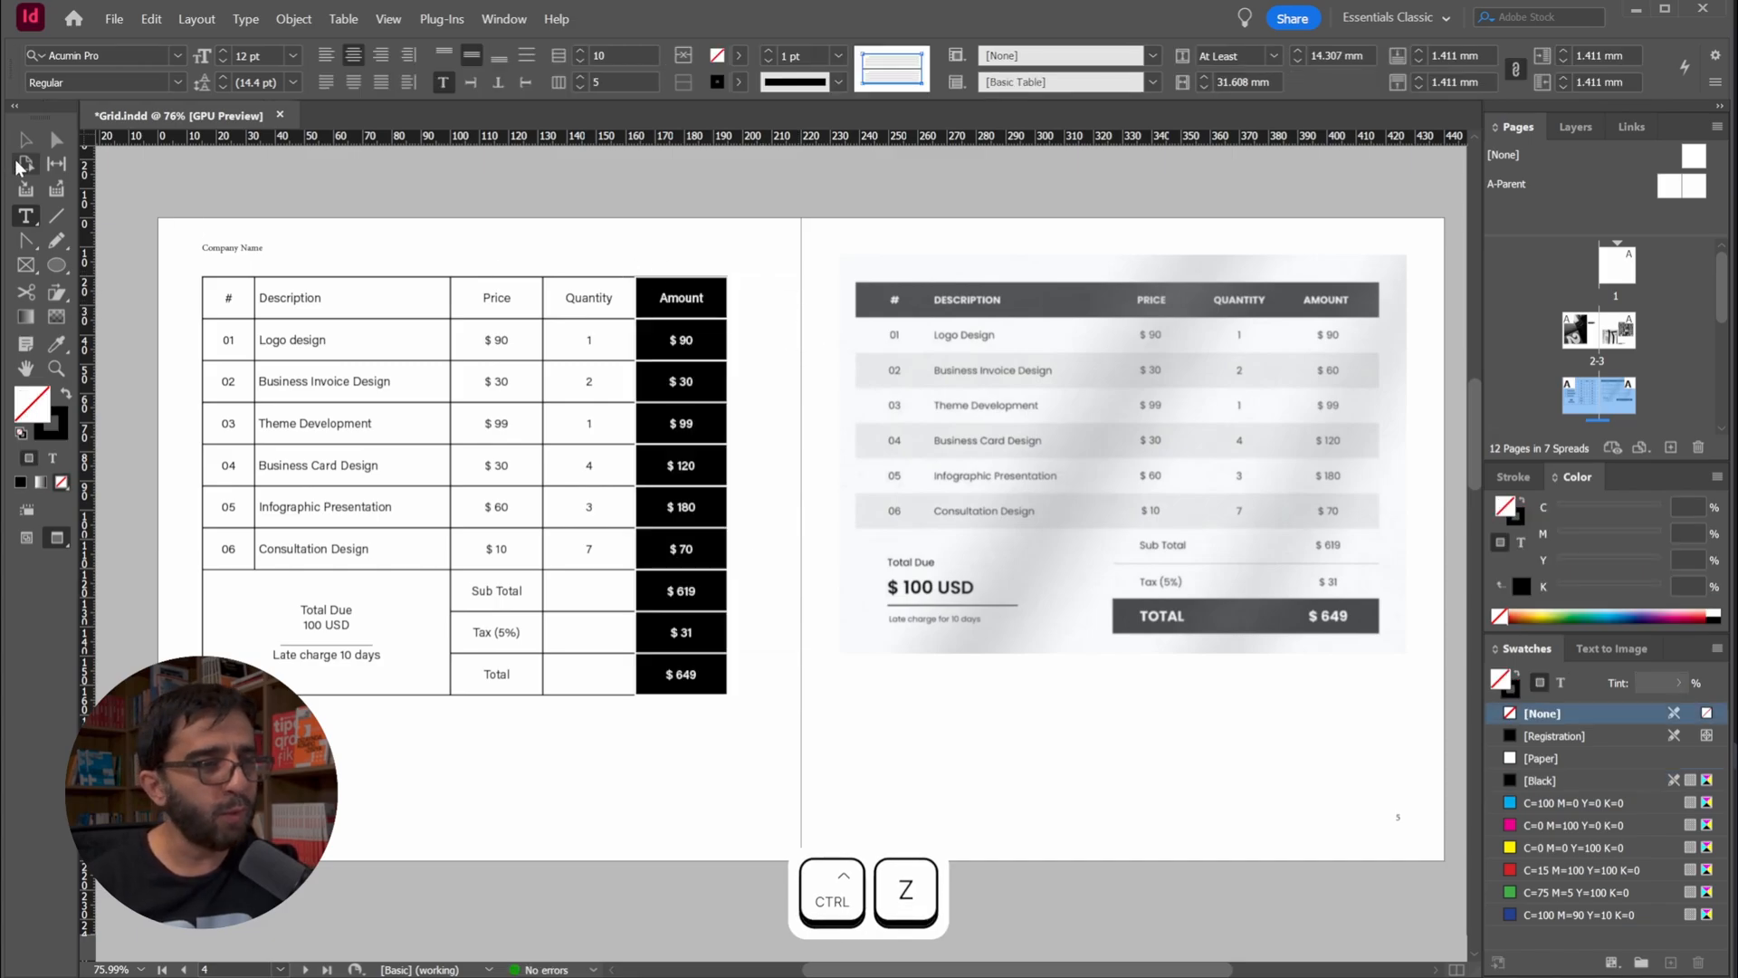
# Set the text of the whole header row to Bold
pyautogui.click(23, 138)
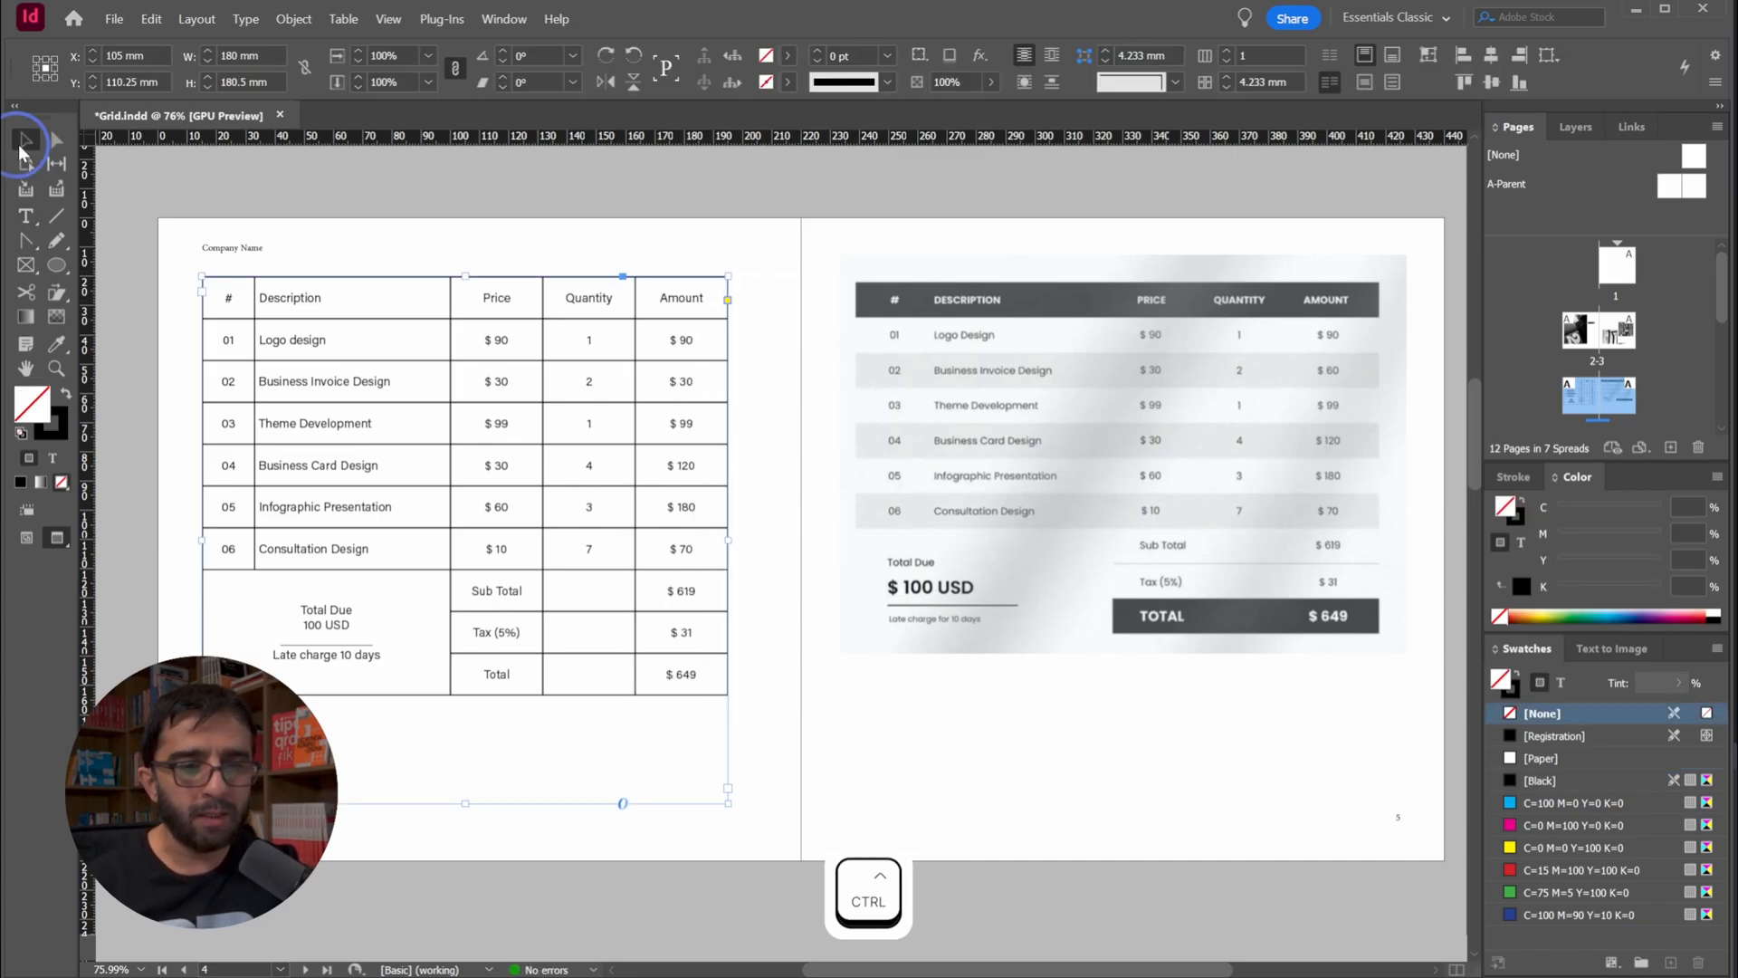
pyautogui.doubleClick(238, 297)
pyautogui.click(196, 293)
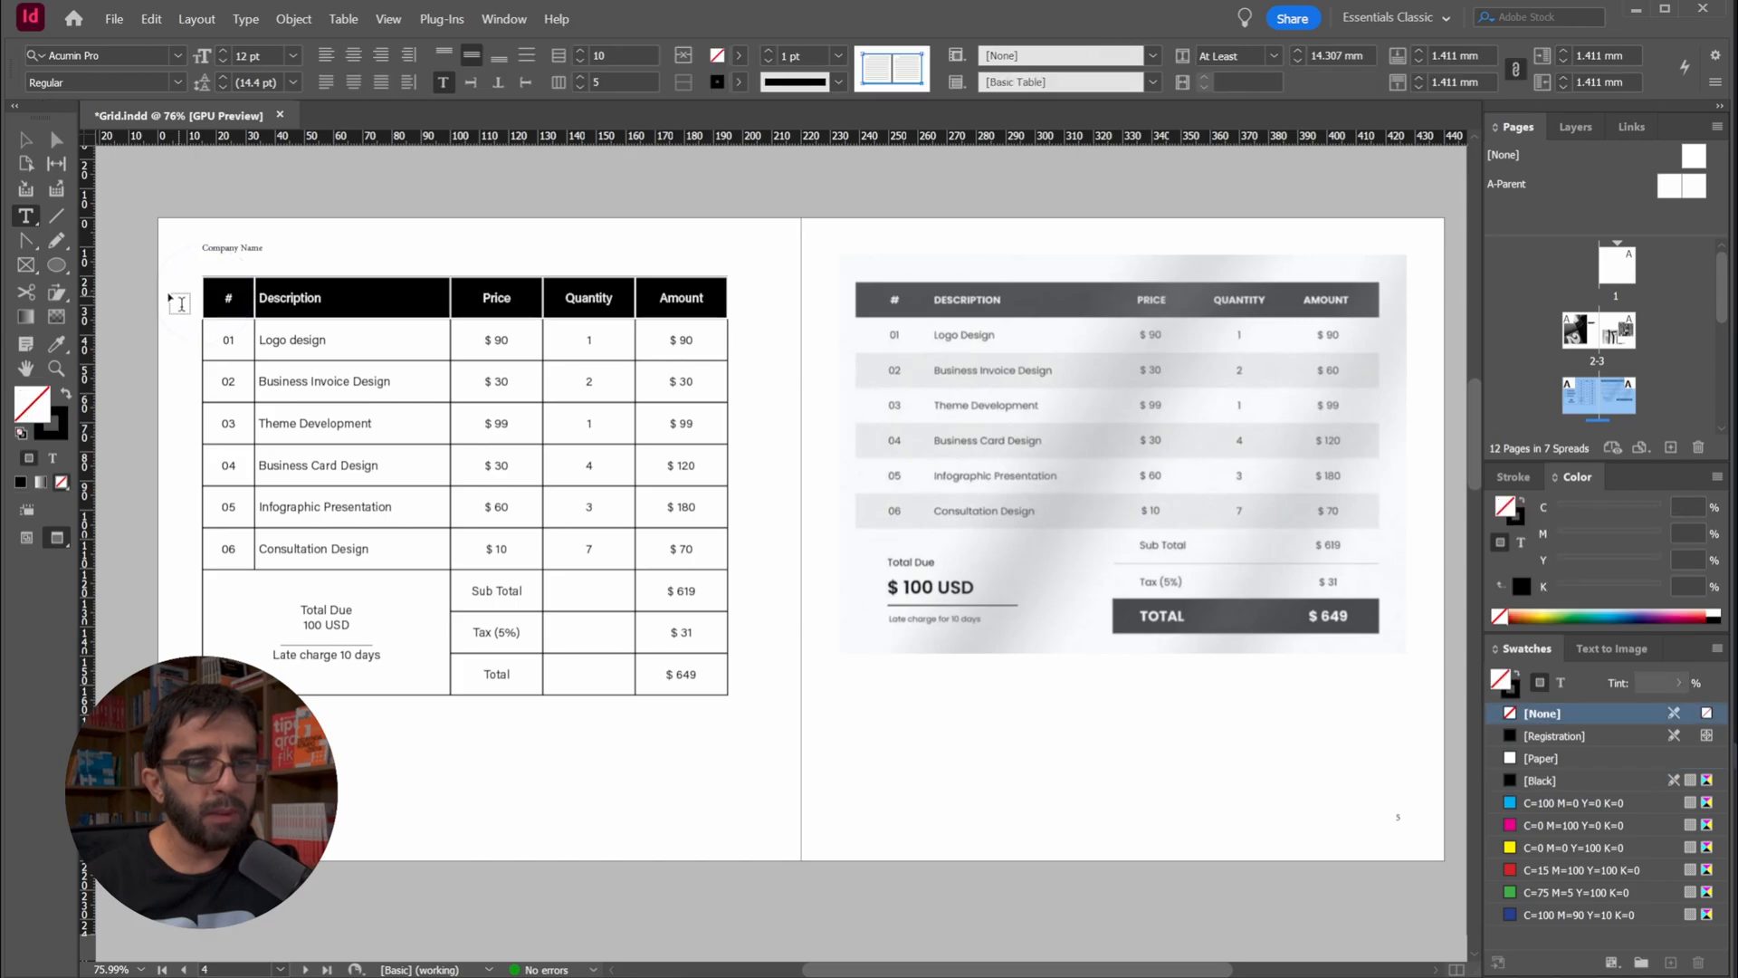
pyautogui.click(182, 80)
pyautogui.click(102, 117)
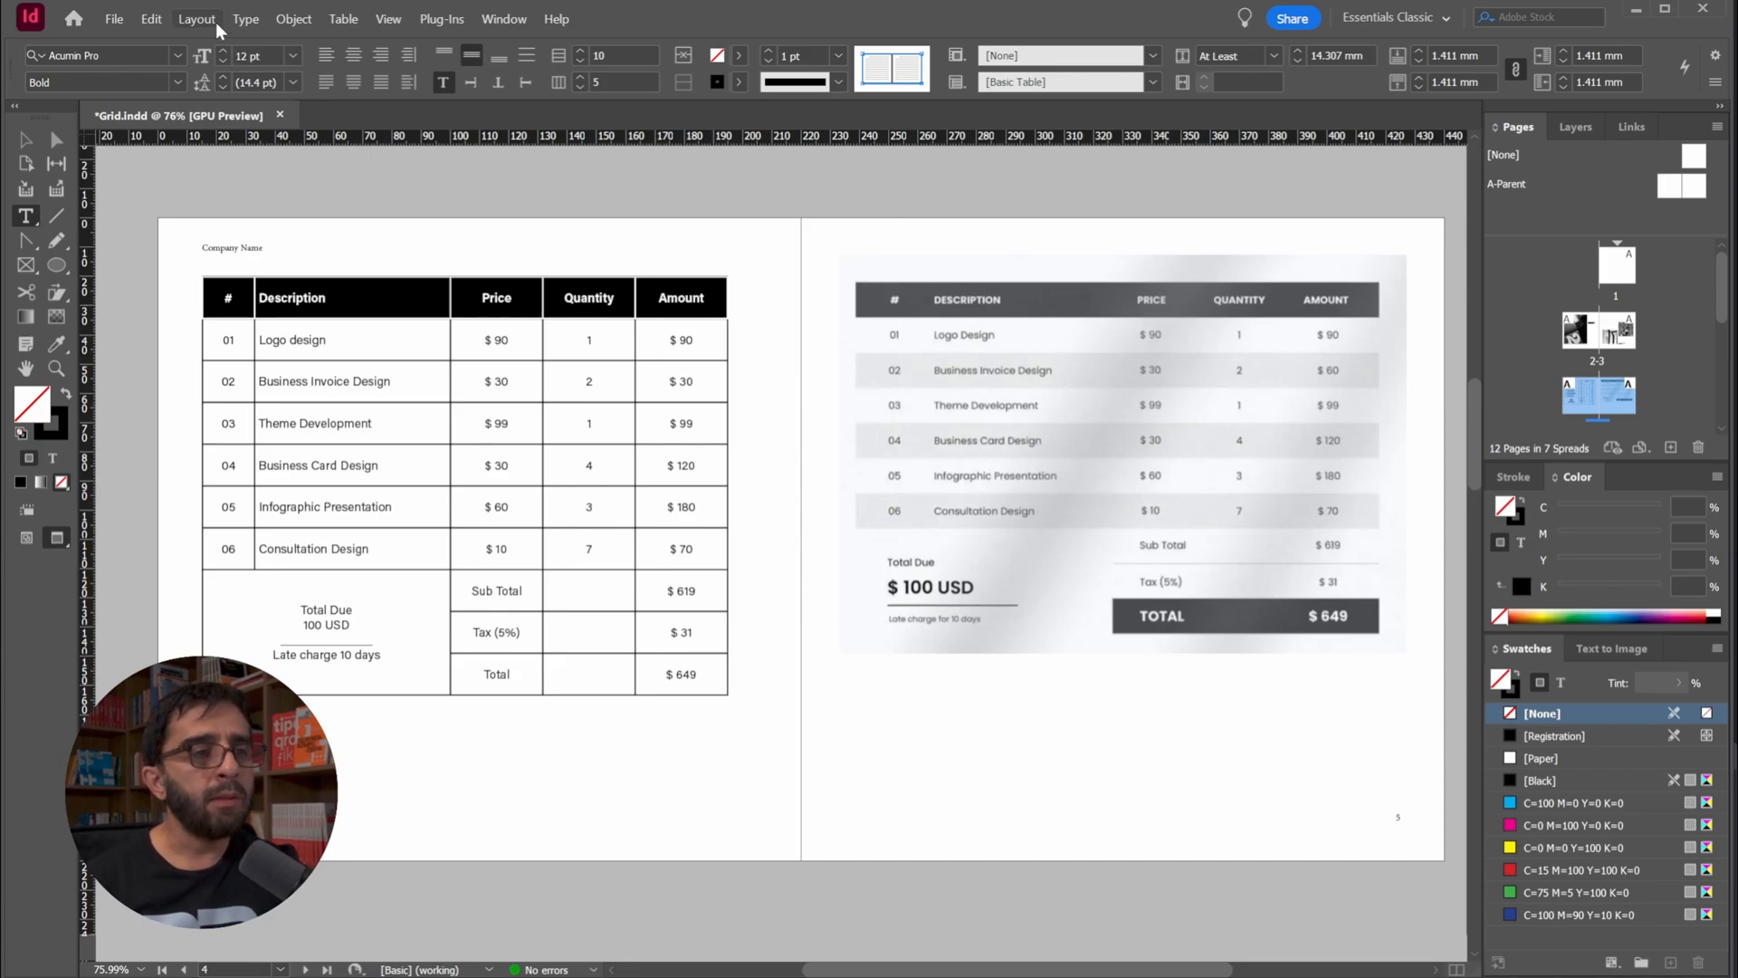
# Change the header row's text to uppercase
pyautogui.click(245, 19)
pyautogui.moveTo(405, 356)
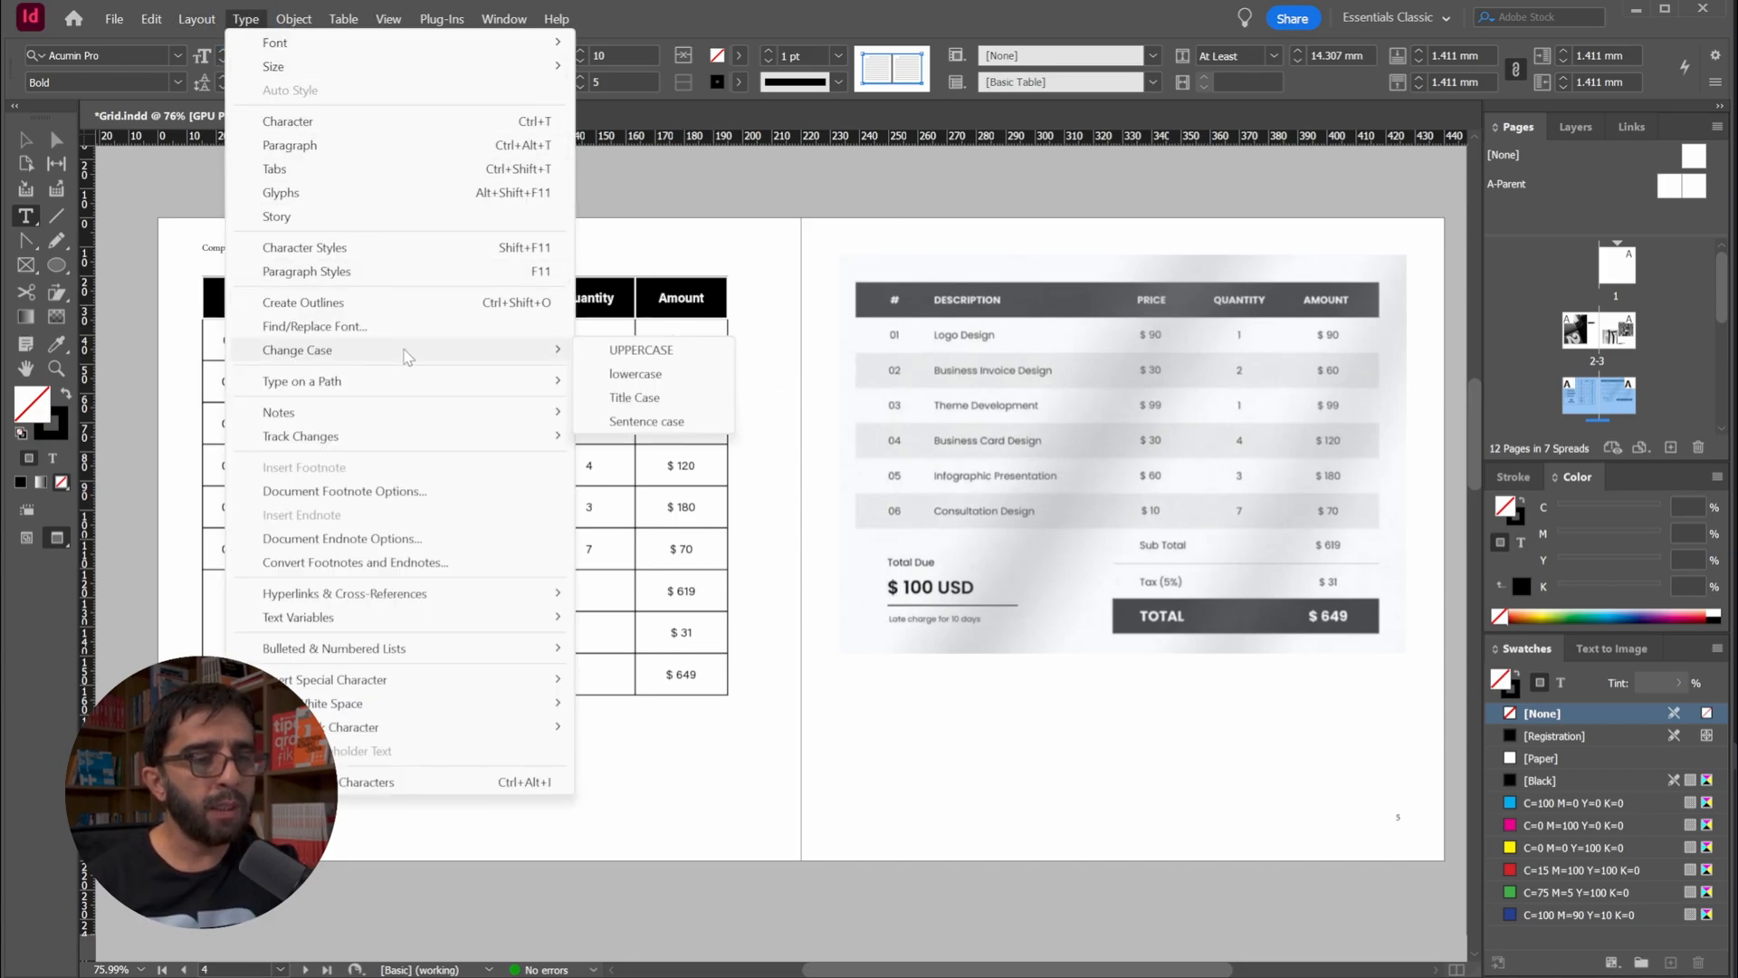
pyautogui.click(640, 351)
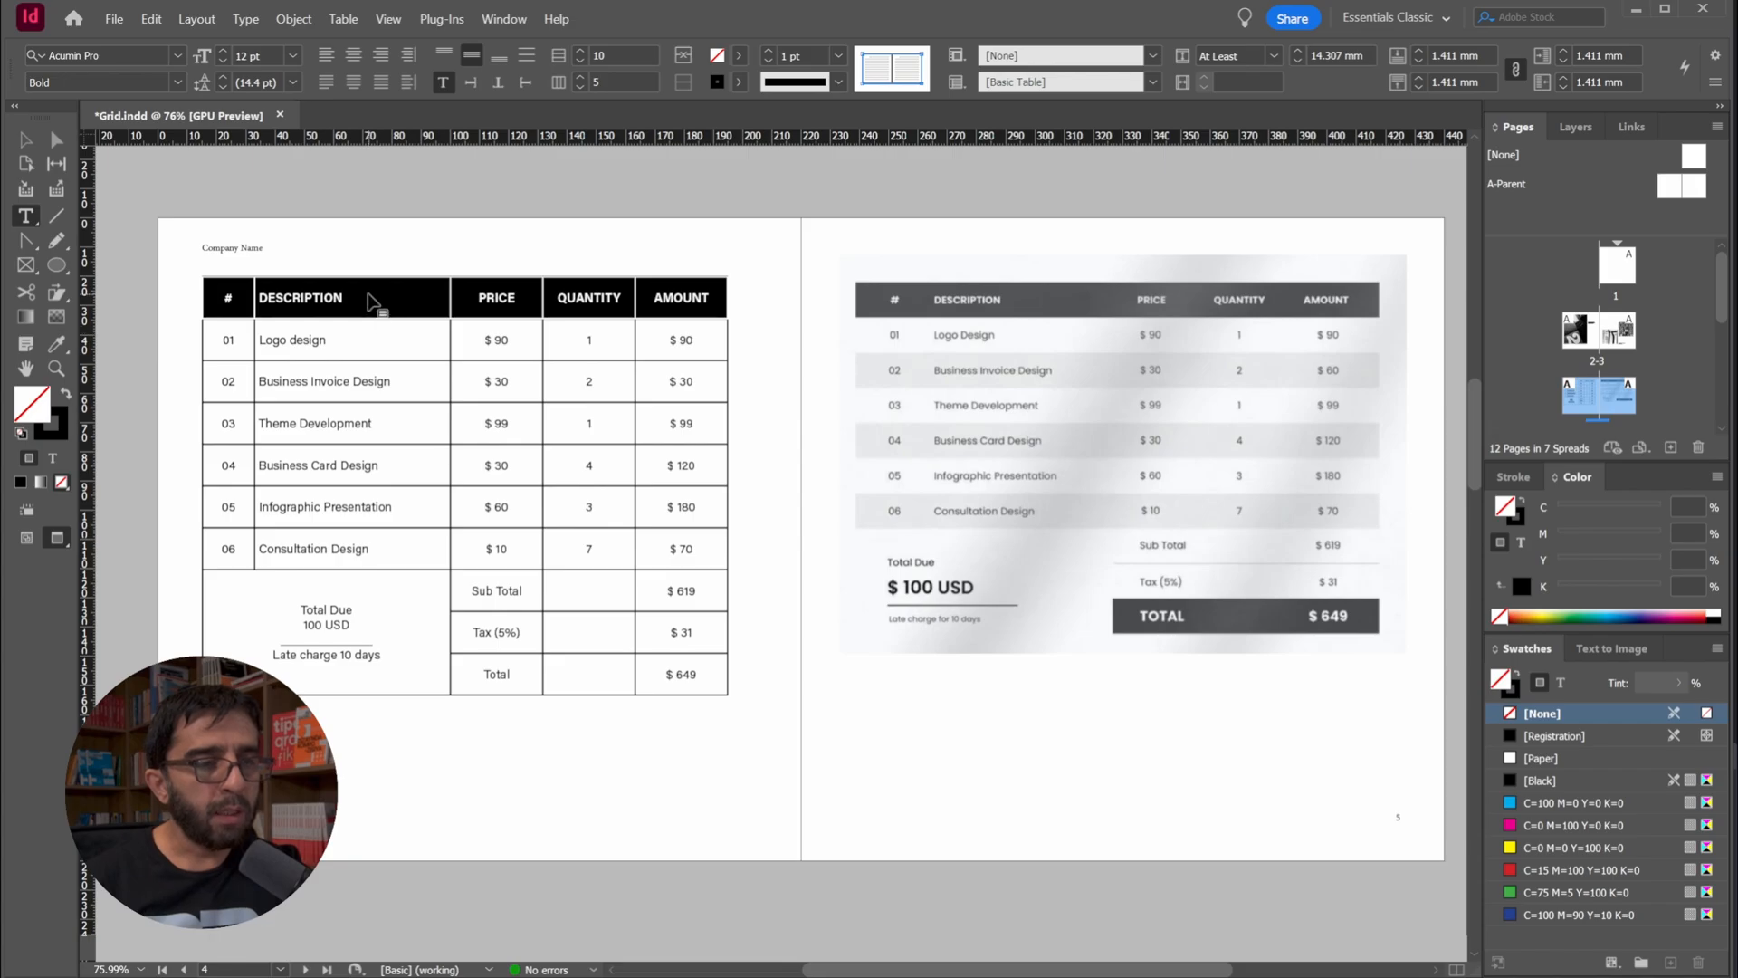
pyautogui.click(234, 19)
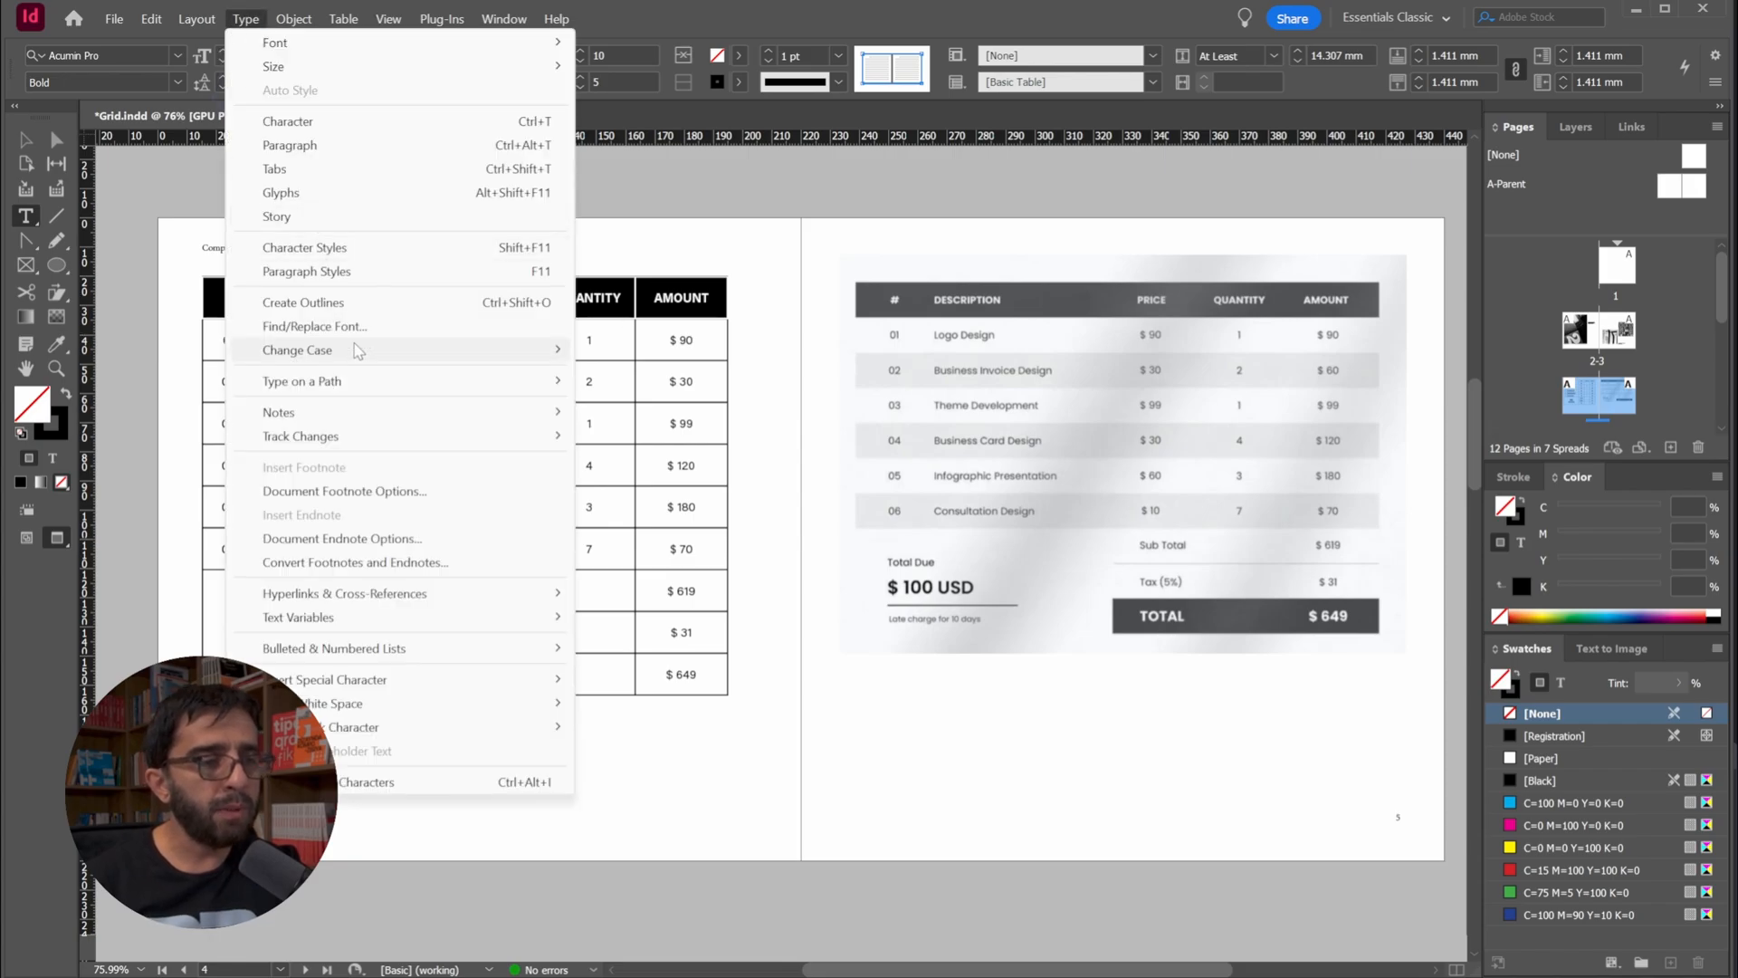
pyautogui.click(937, 5)
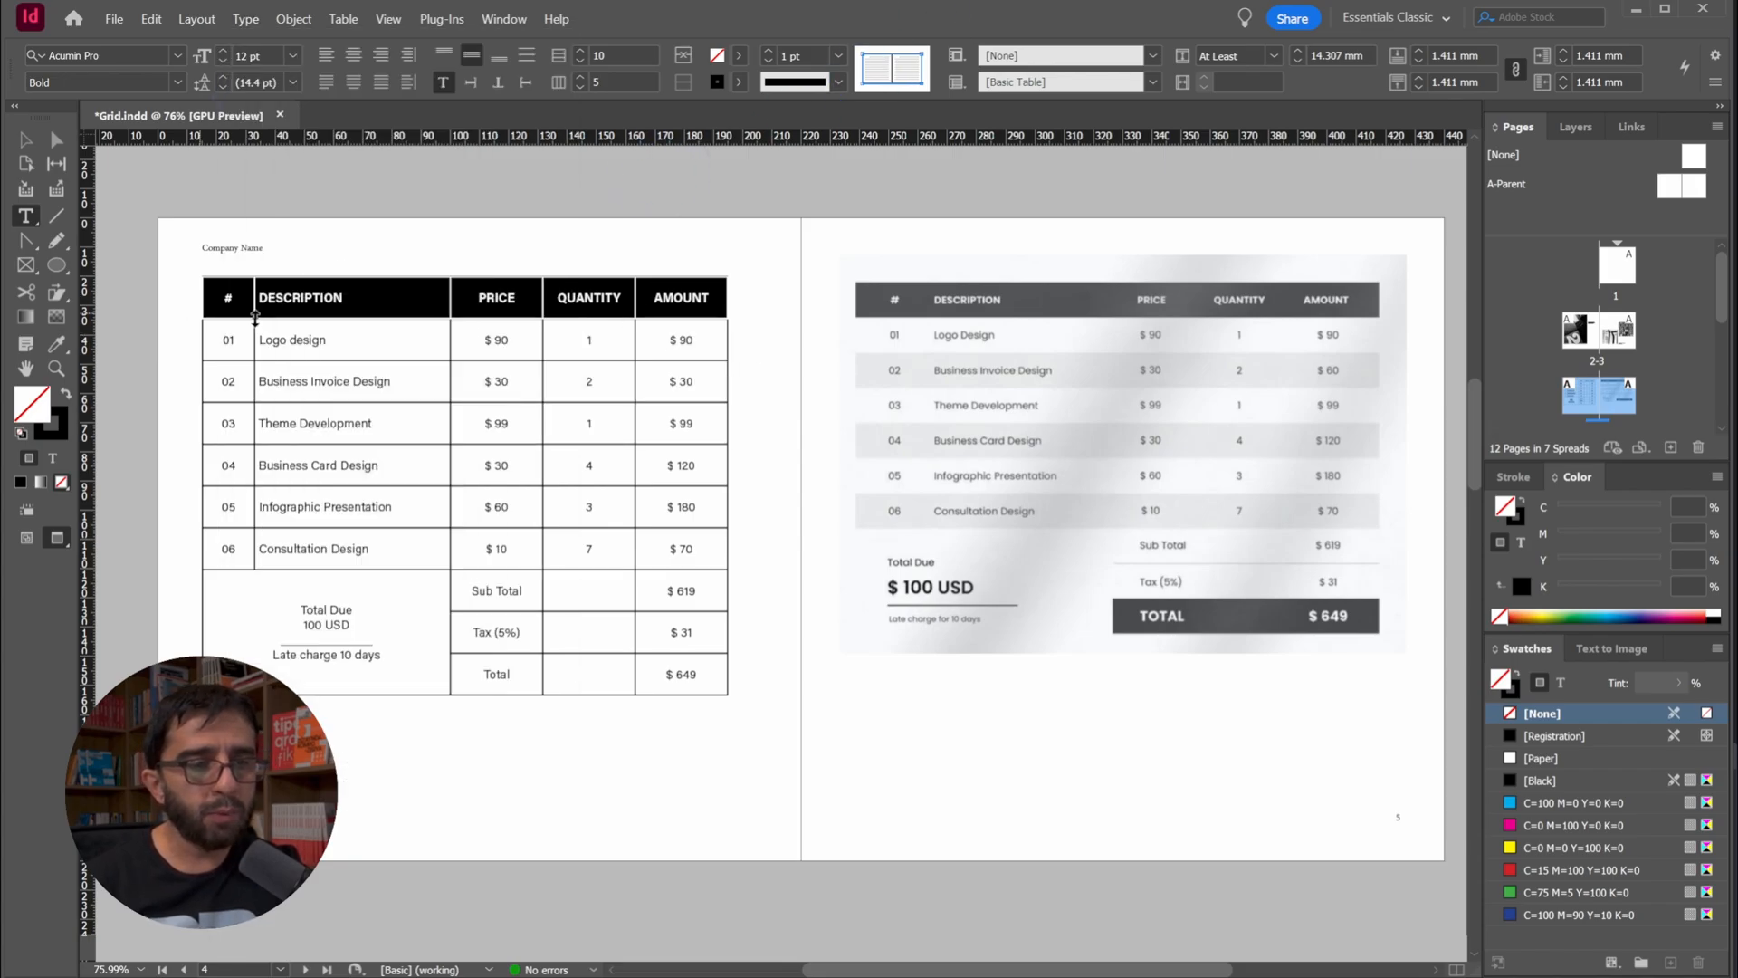
pyautogui.click(504, 297)
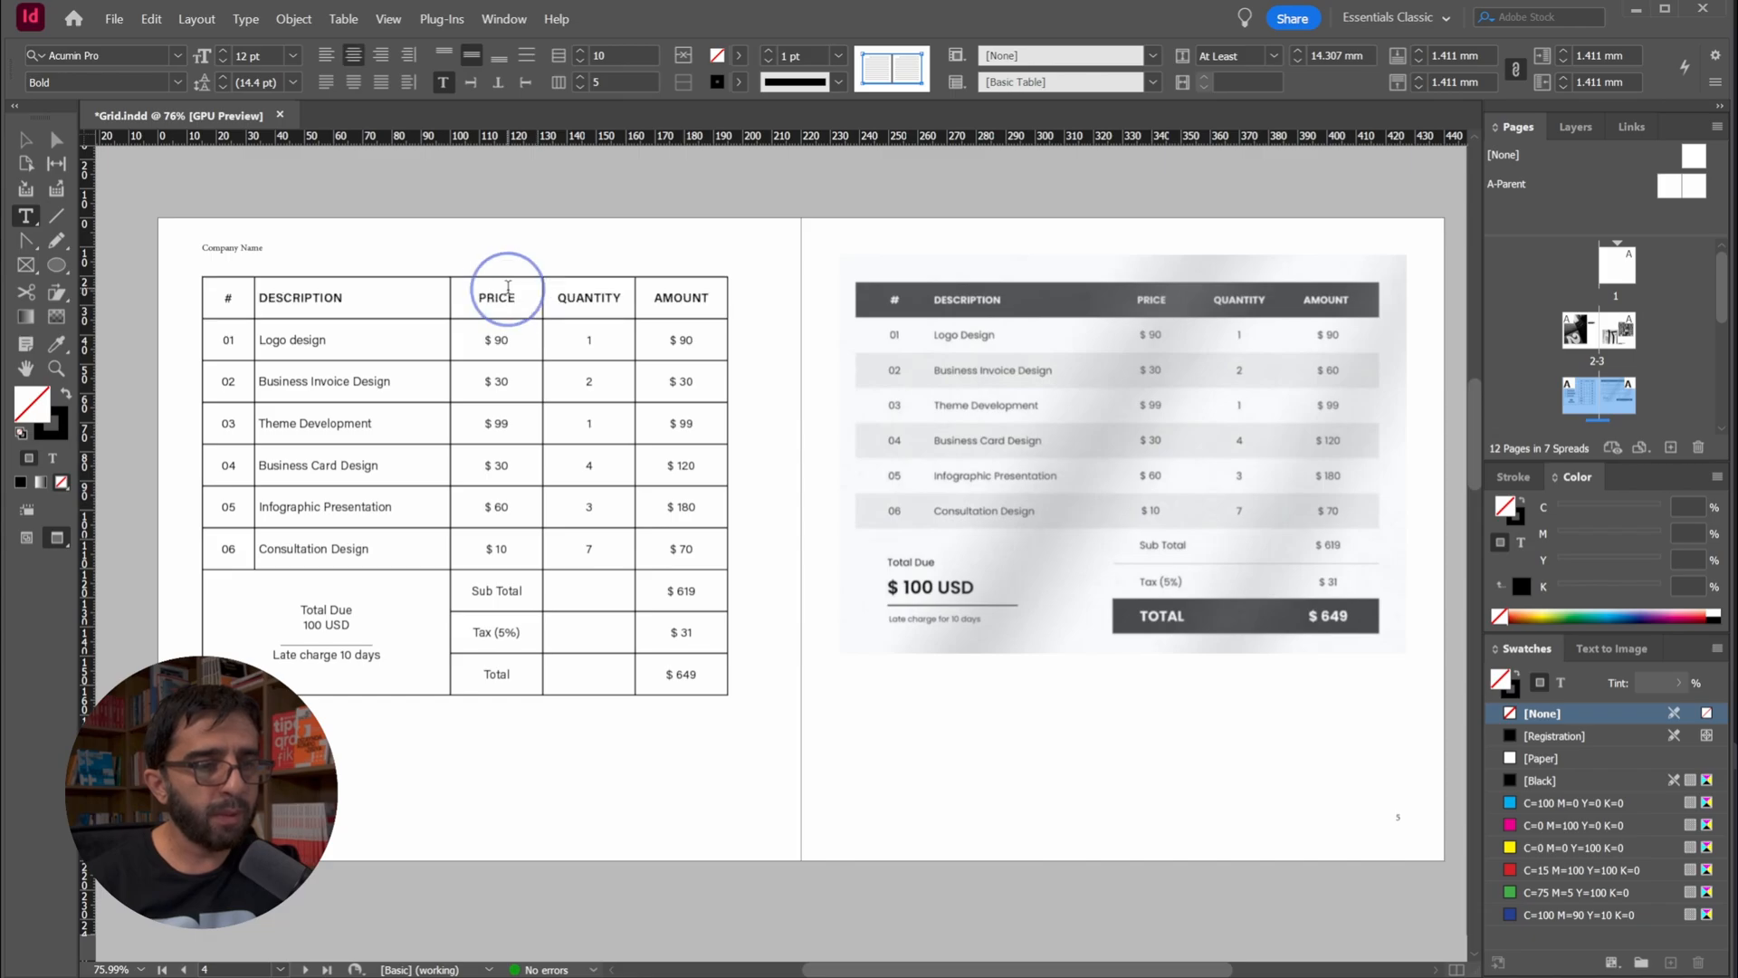
# Set the text size of the entire table to 10 pt and save the document
pyautogui.click(198, 271)
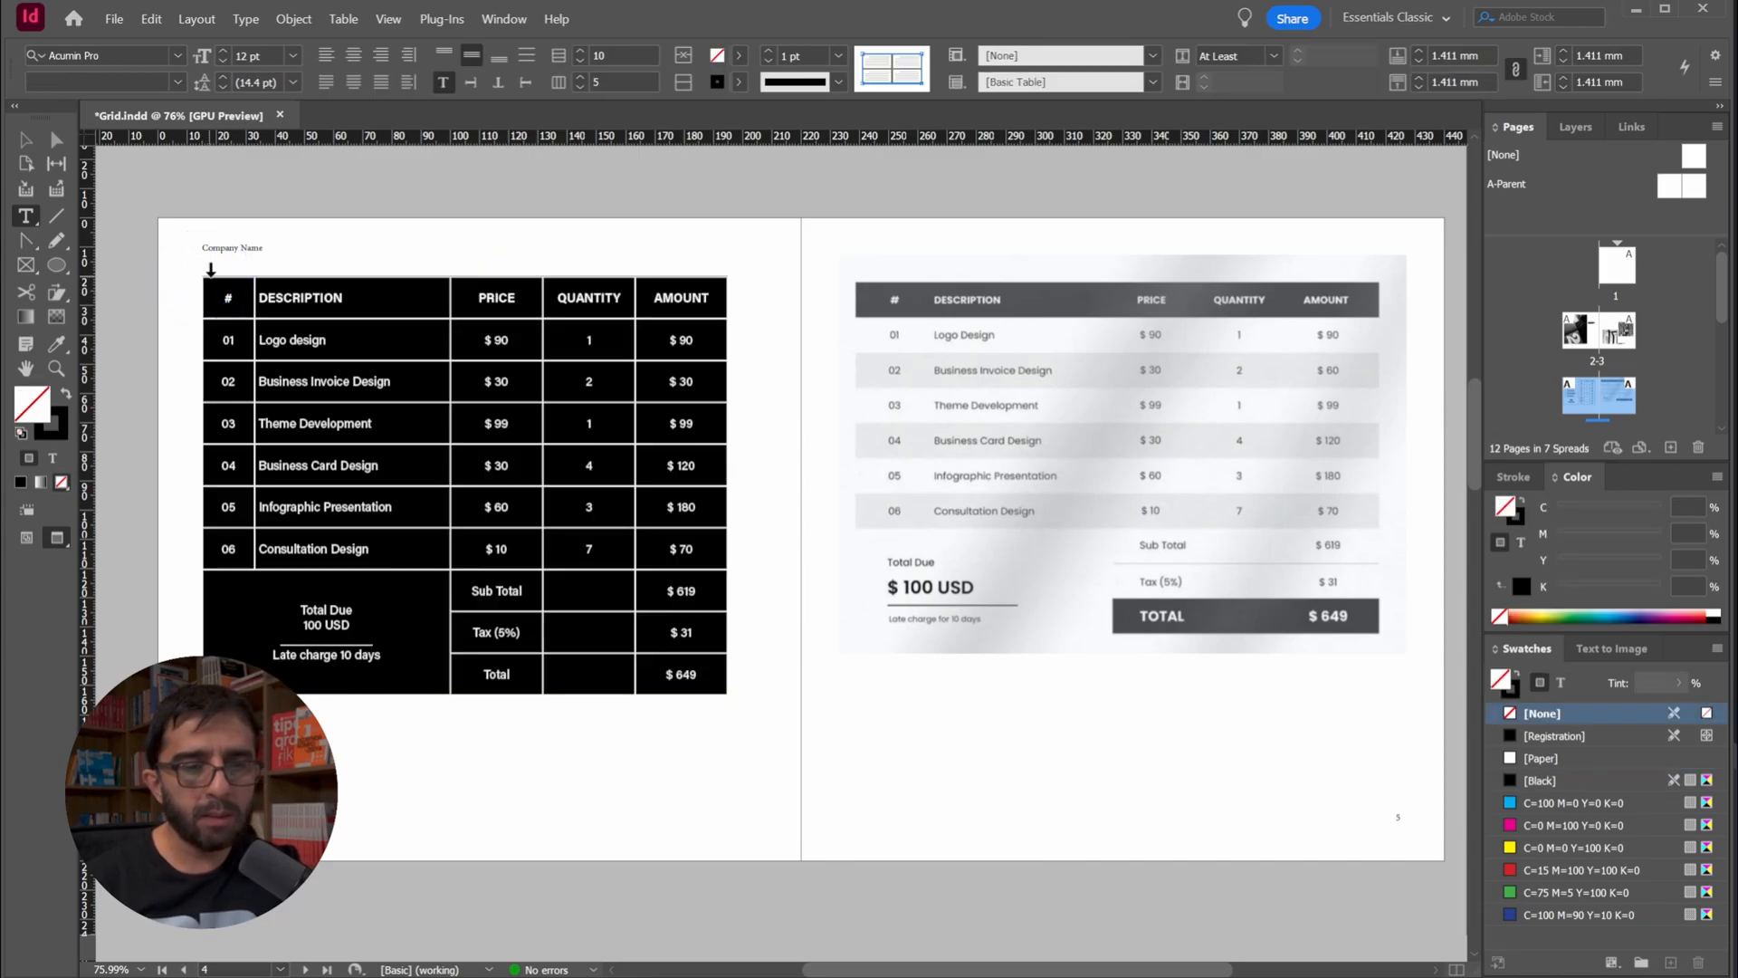
pyautogui.click(290, 57)
pyautogui.click(265, 172)
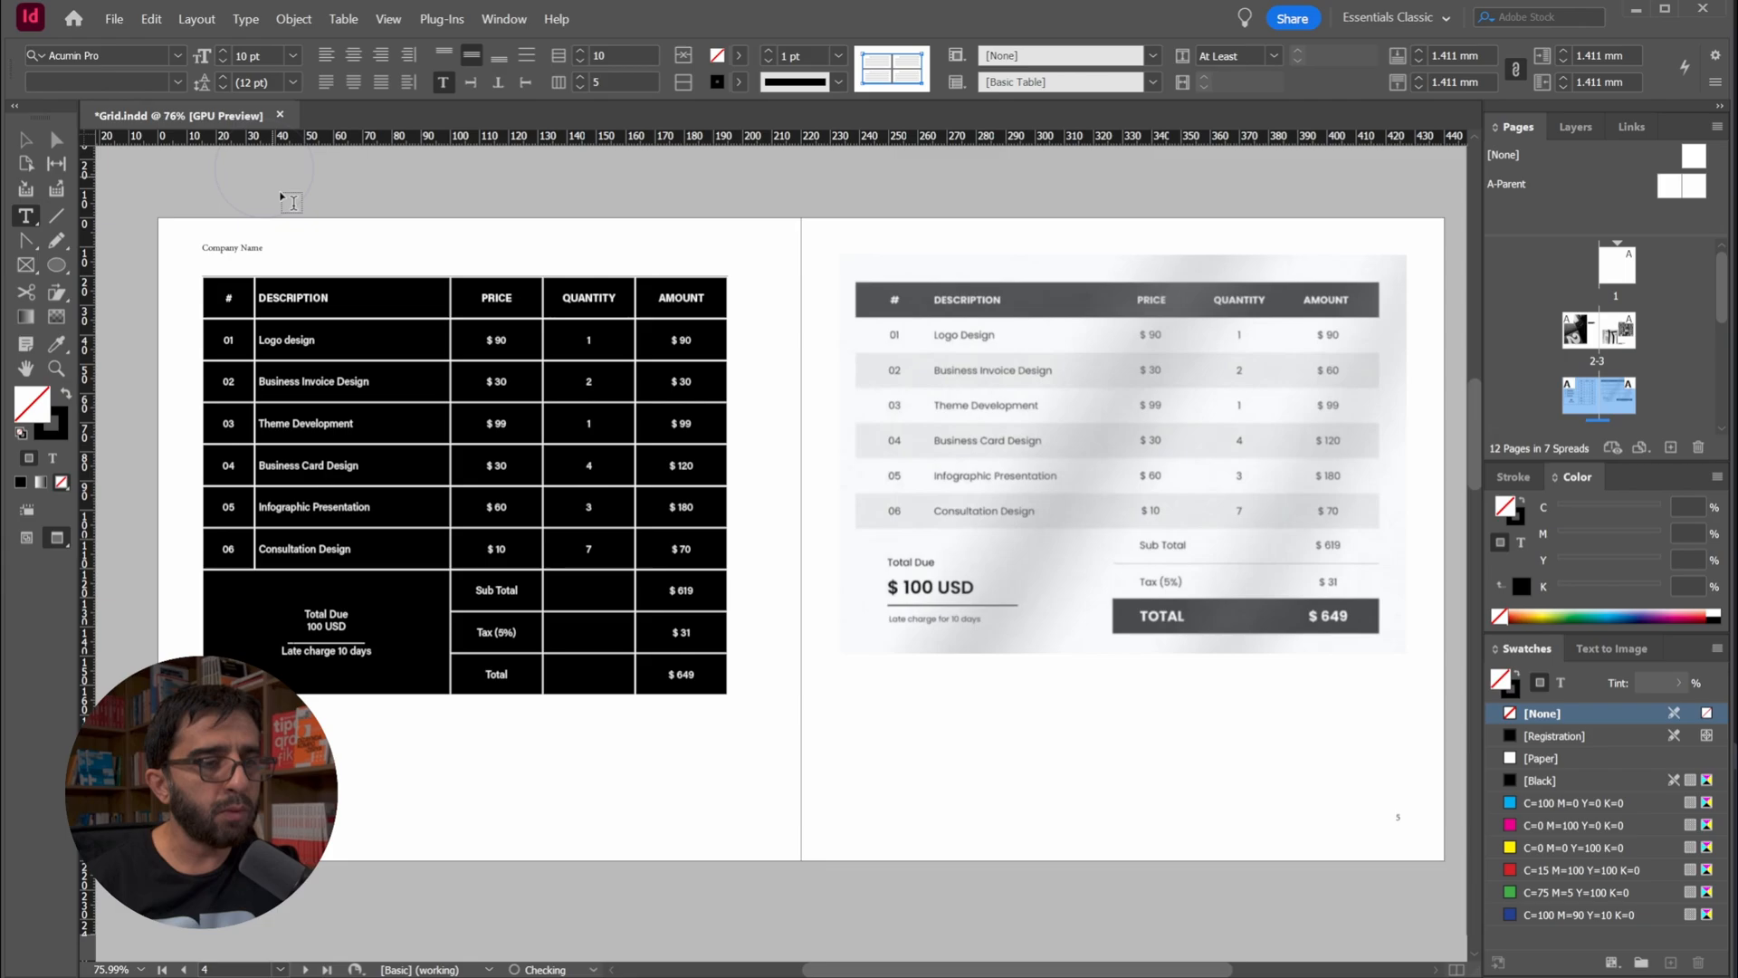
pyautogui.click(367, 288)
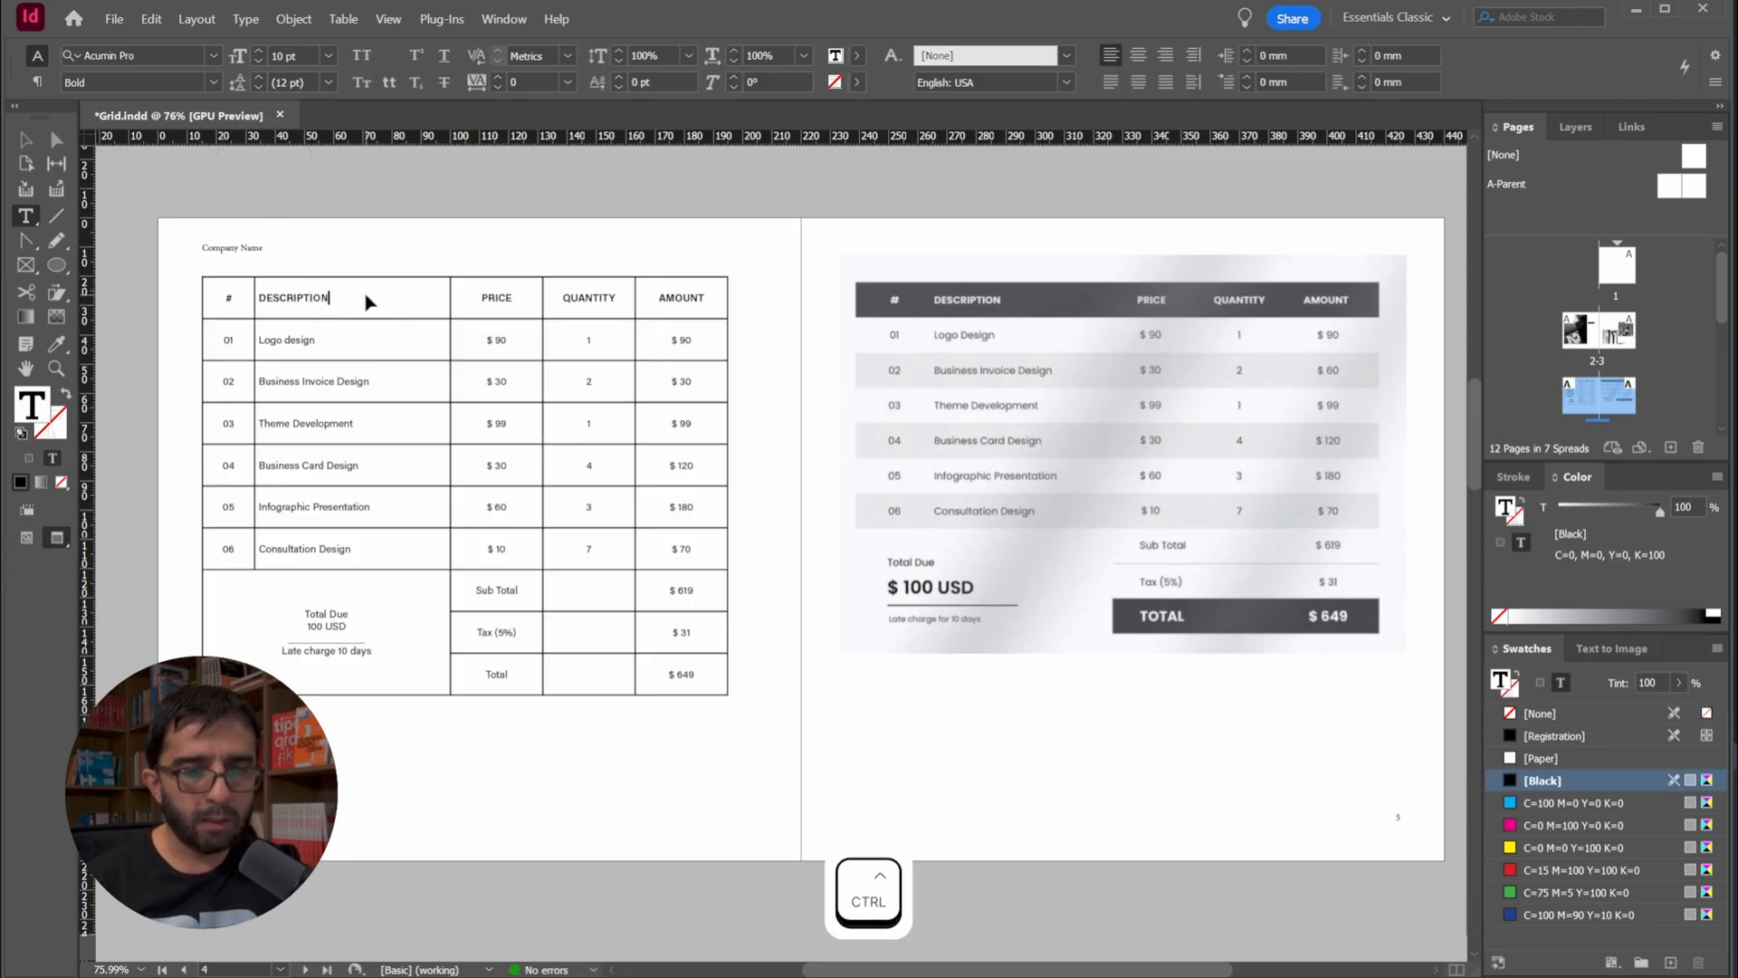
pyautogui.hotkey('ctrl', 's')
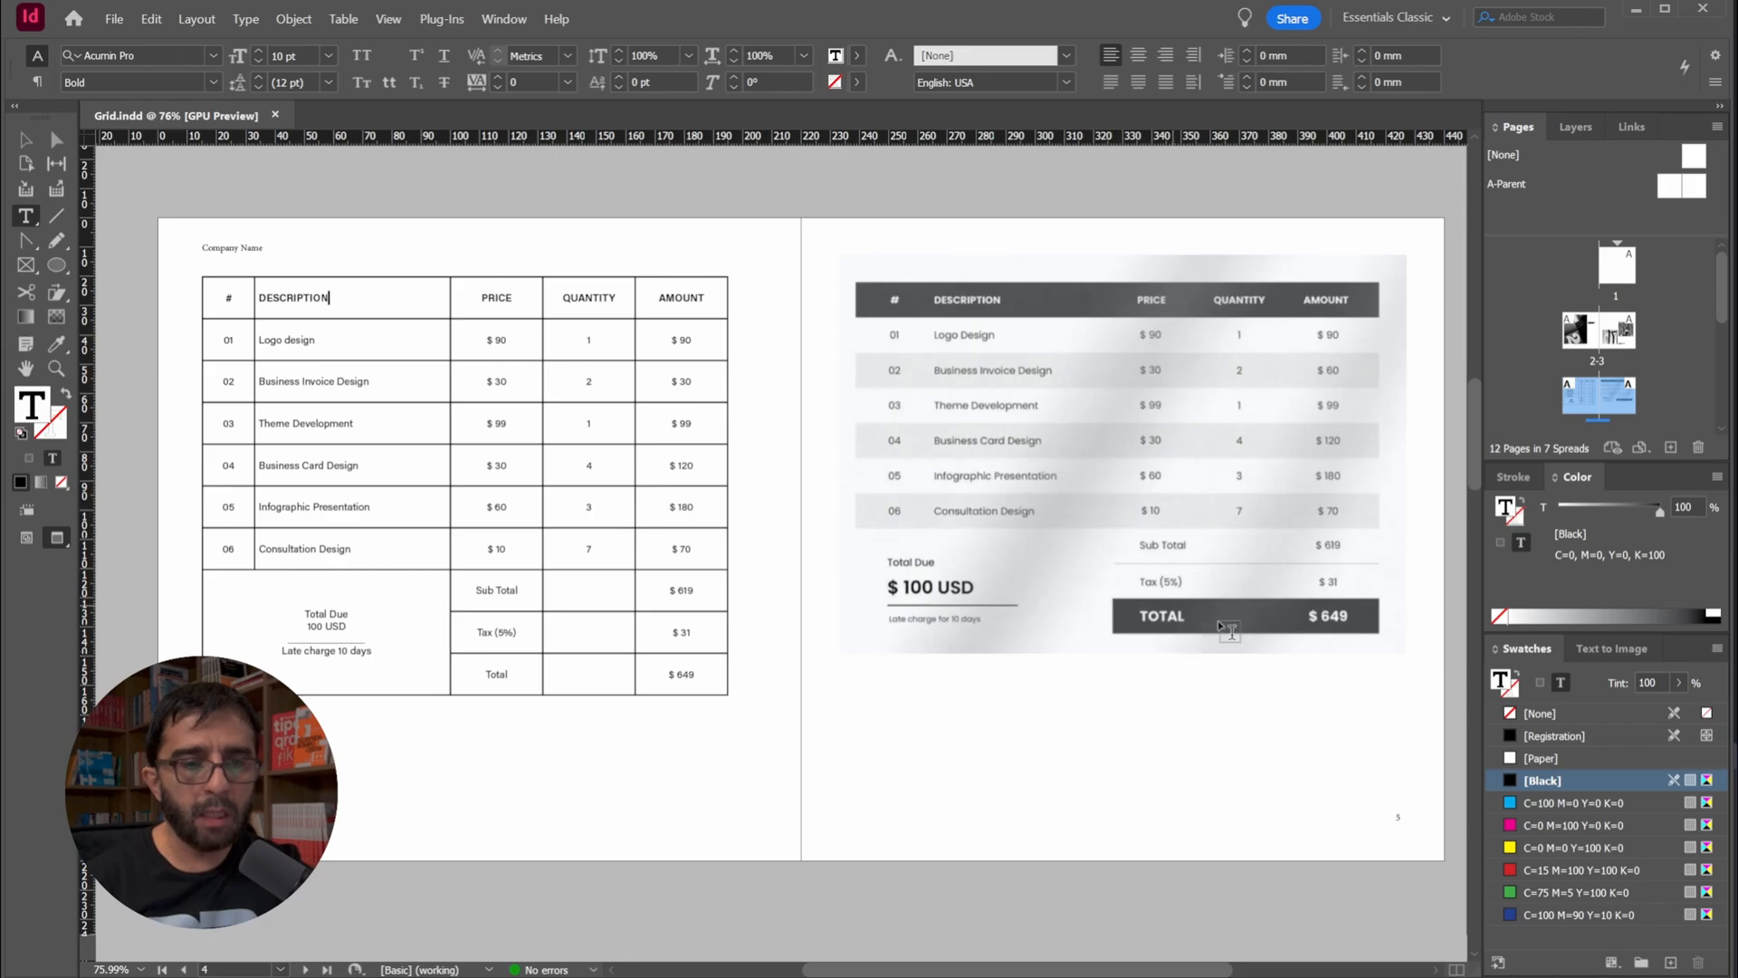
# Set the text in the three Total row cells to 14 pt Bold
pyautogui.moveTo(494, 675); pyautogui.dragTo(701, 666)
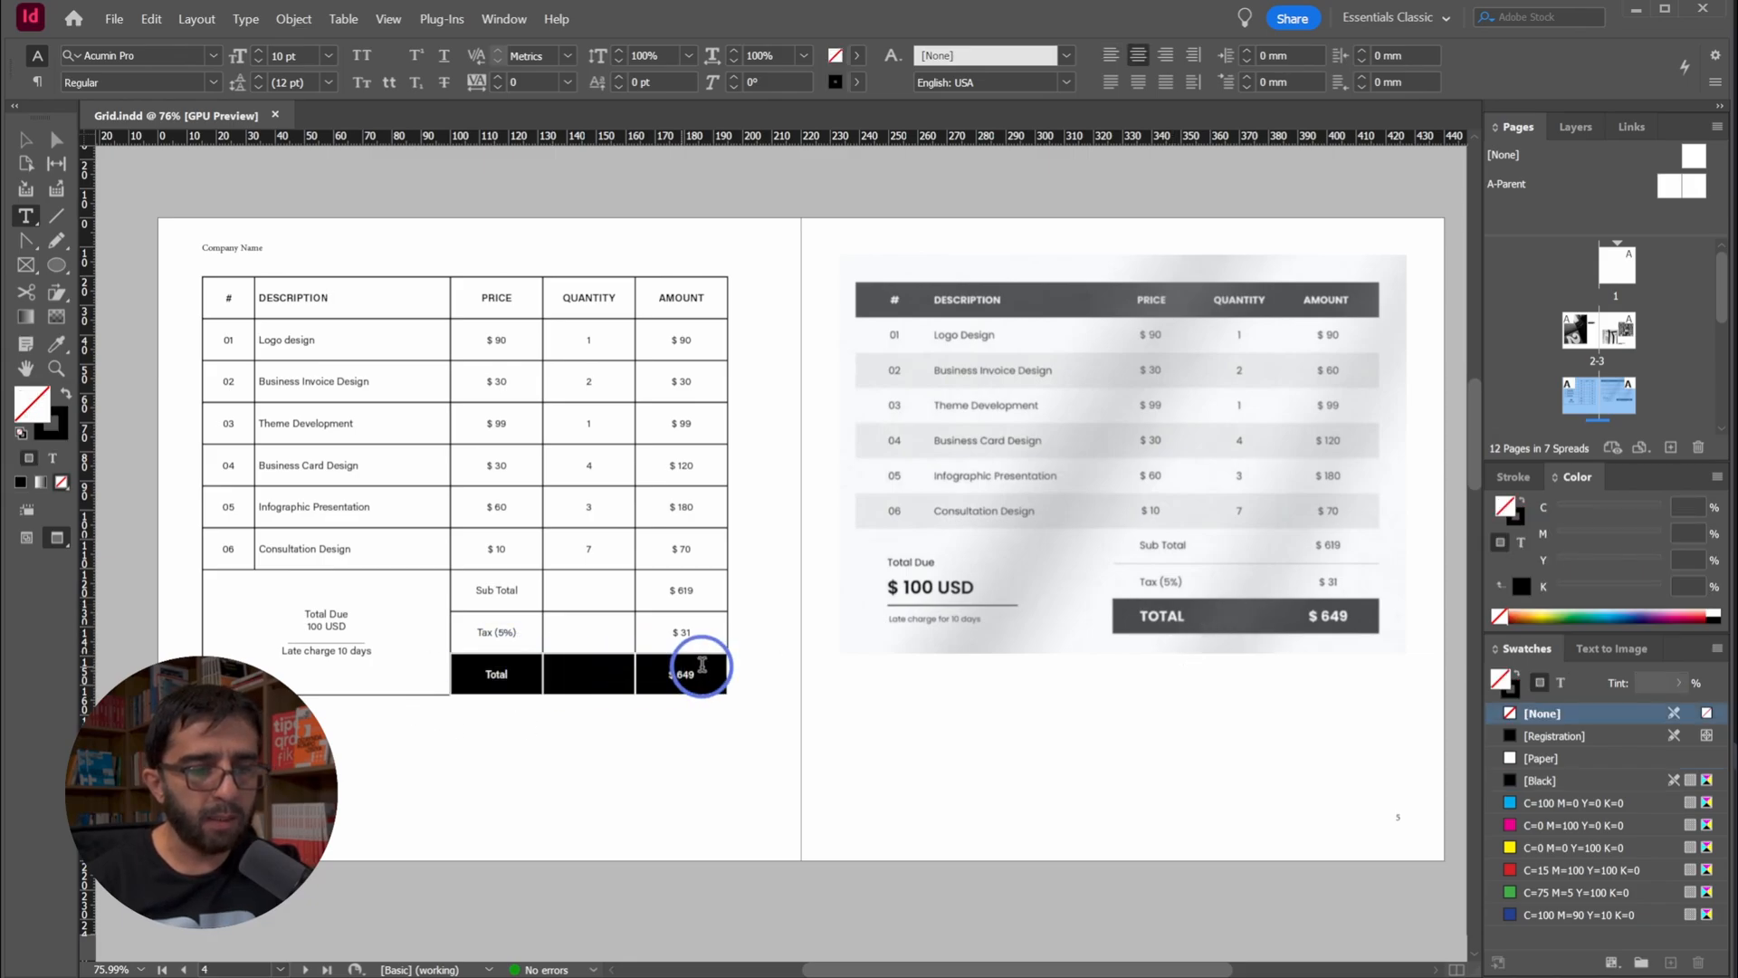
pyautogui.click(293, 55)
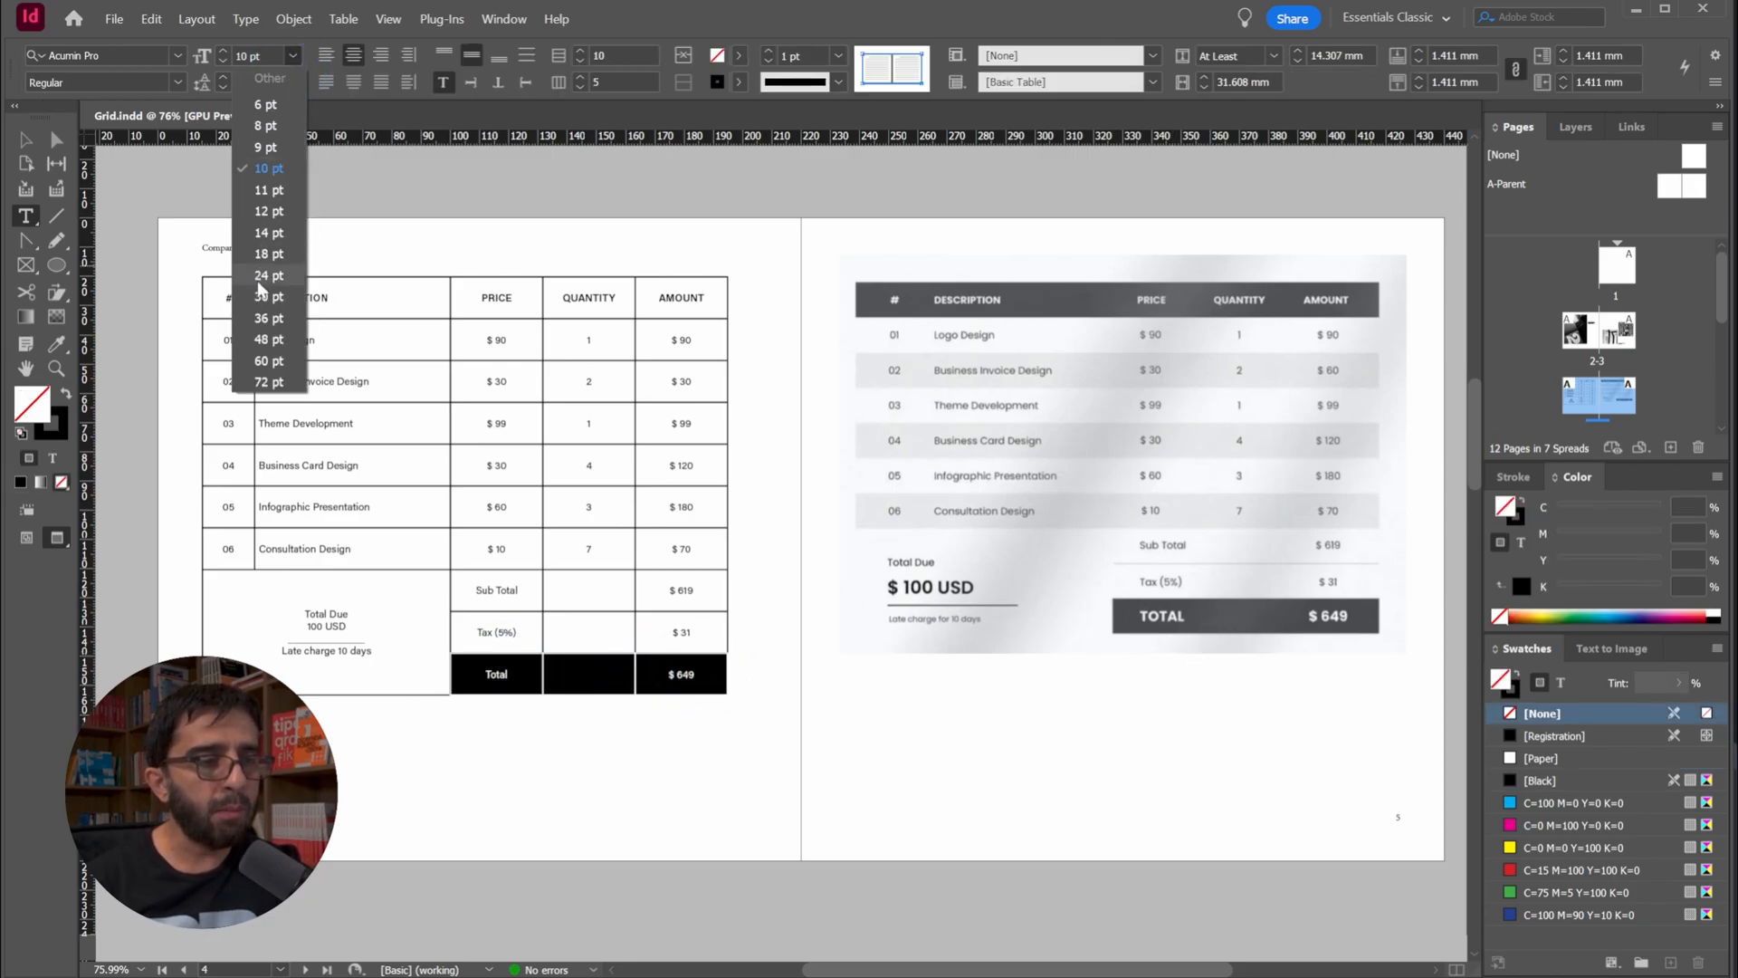
pyautogui.click(268, 233)
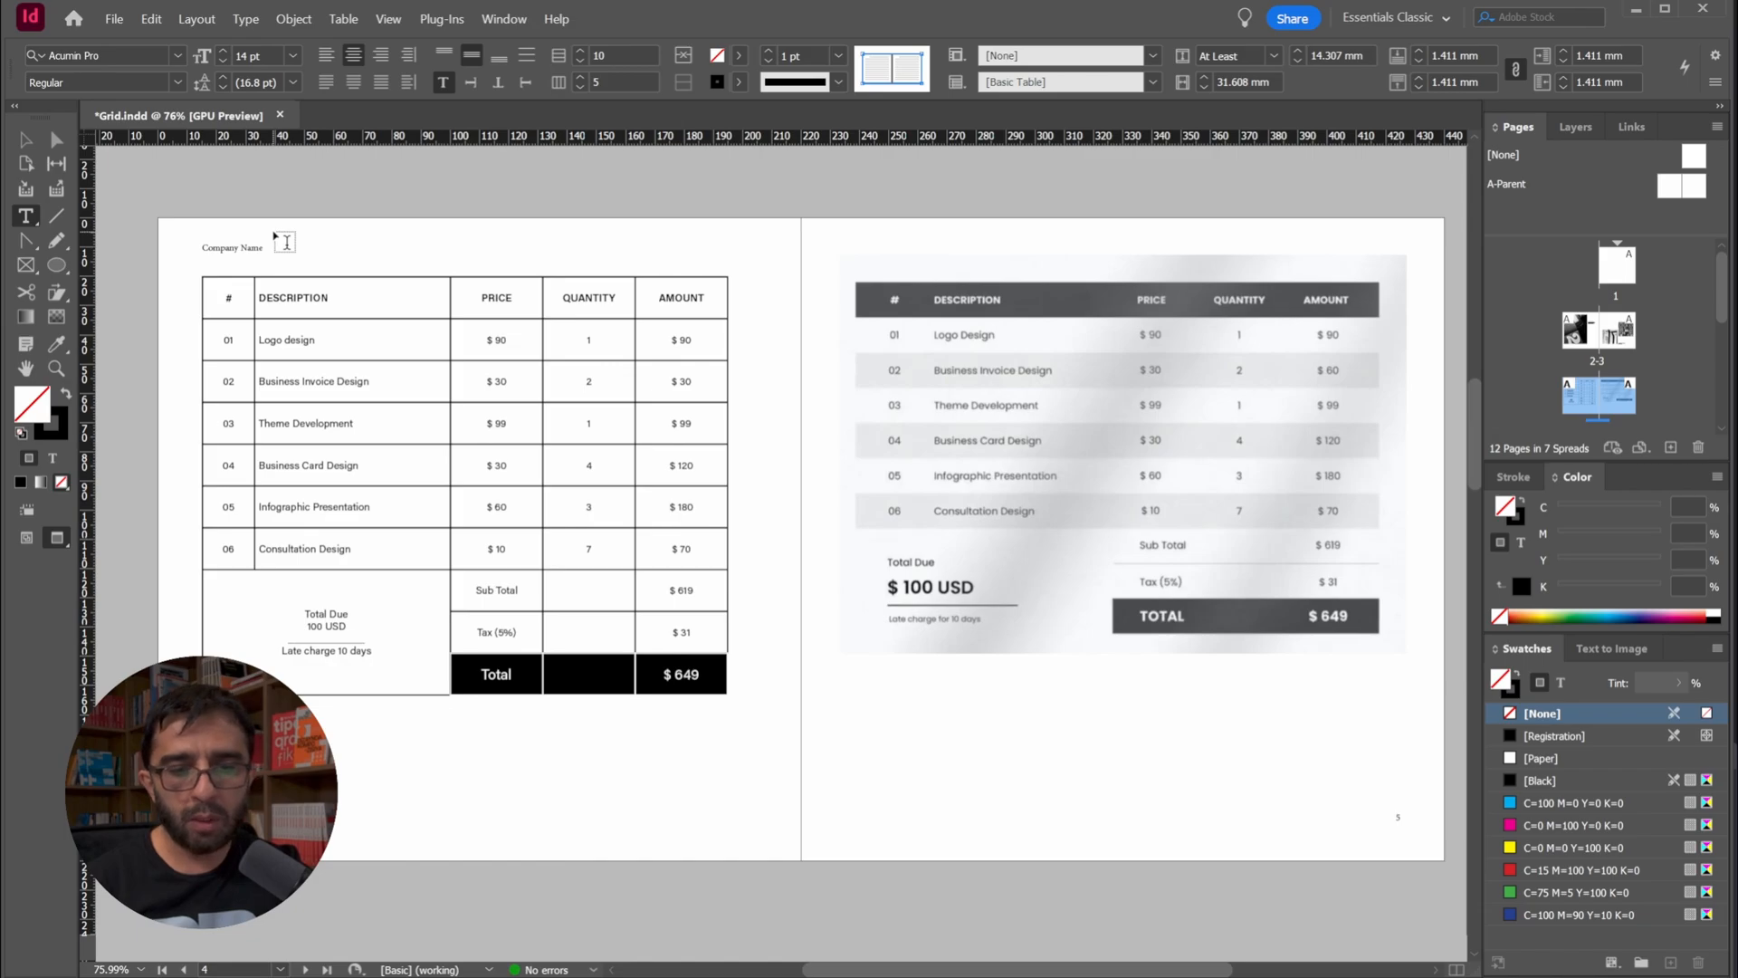
pyautogui.click(177, 82)
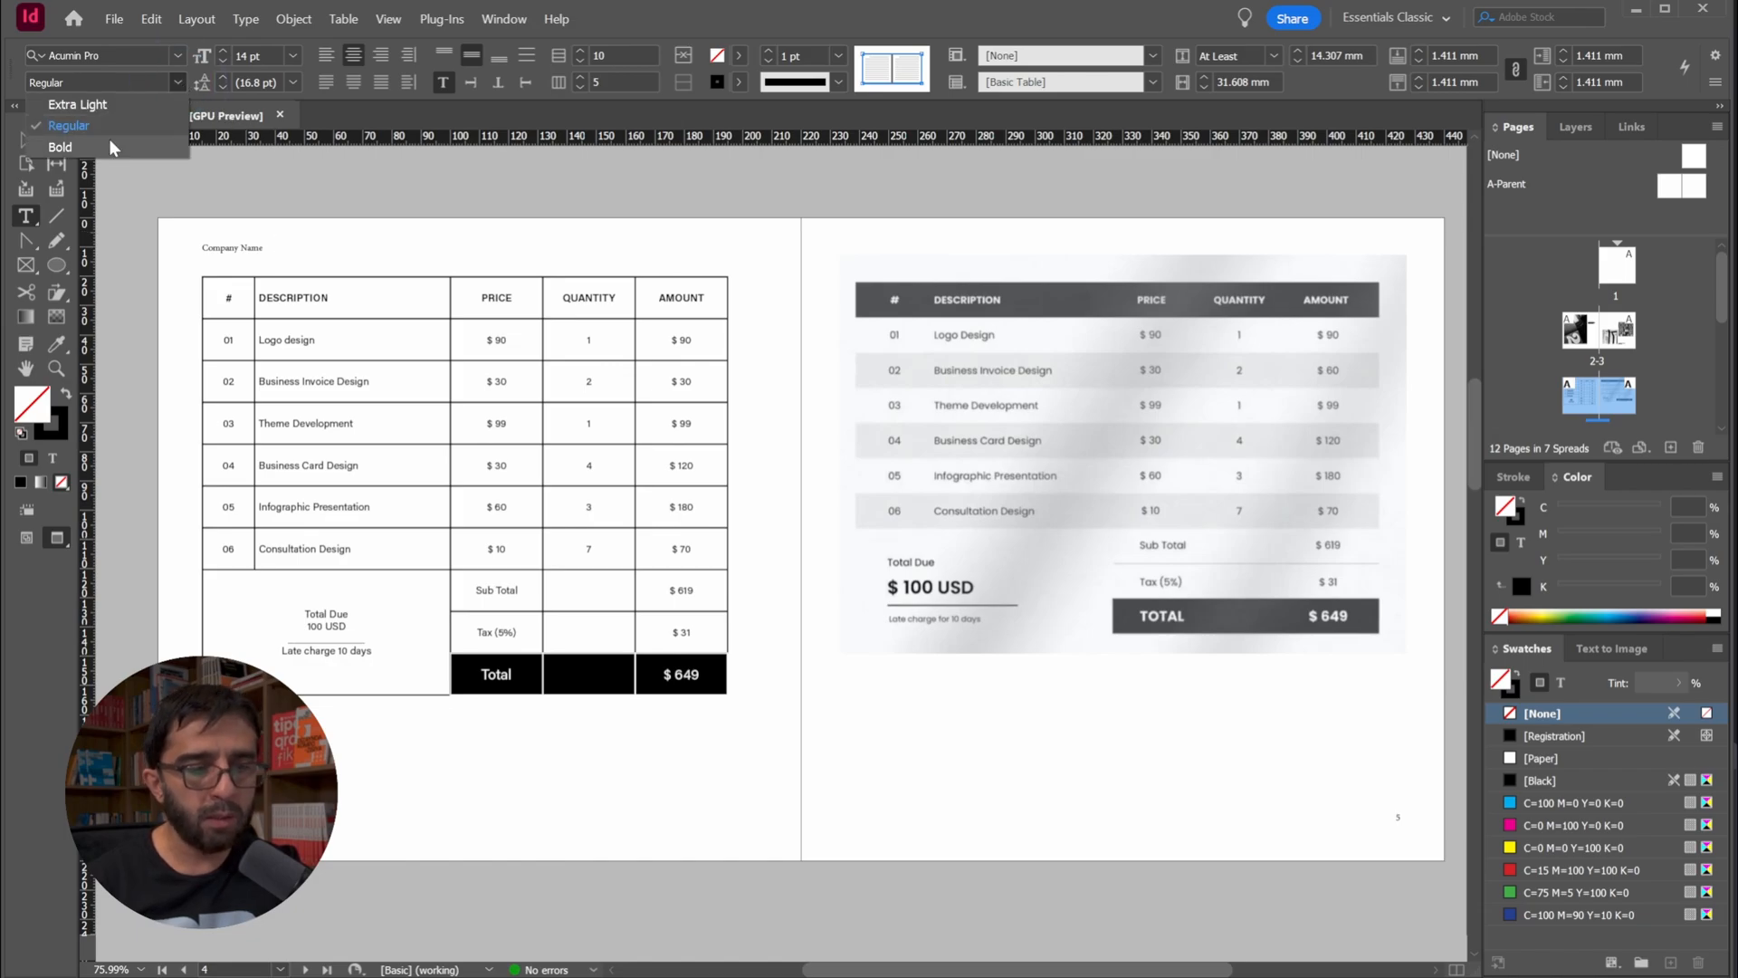
pyautogui.click(109, 144)
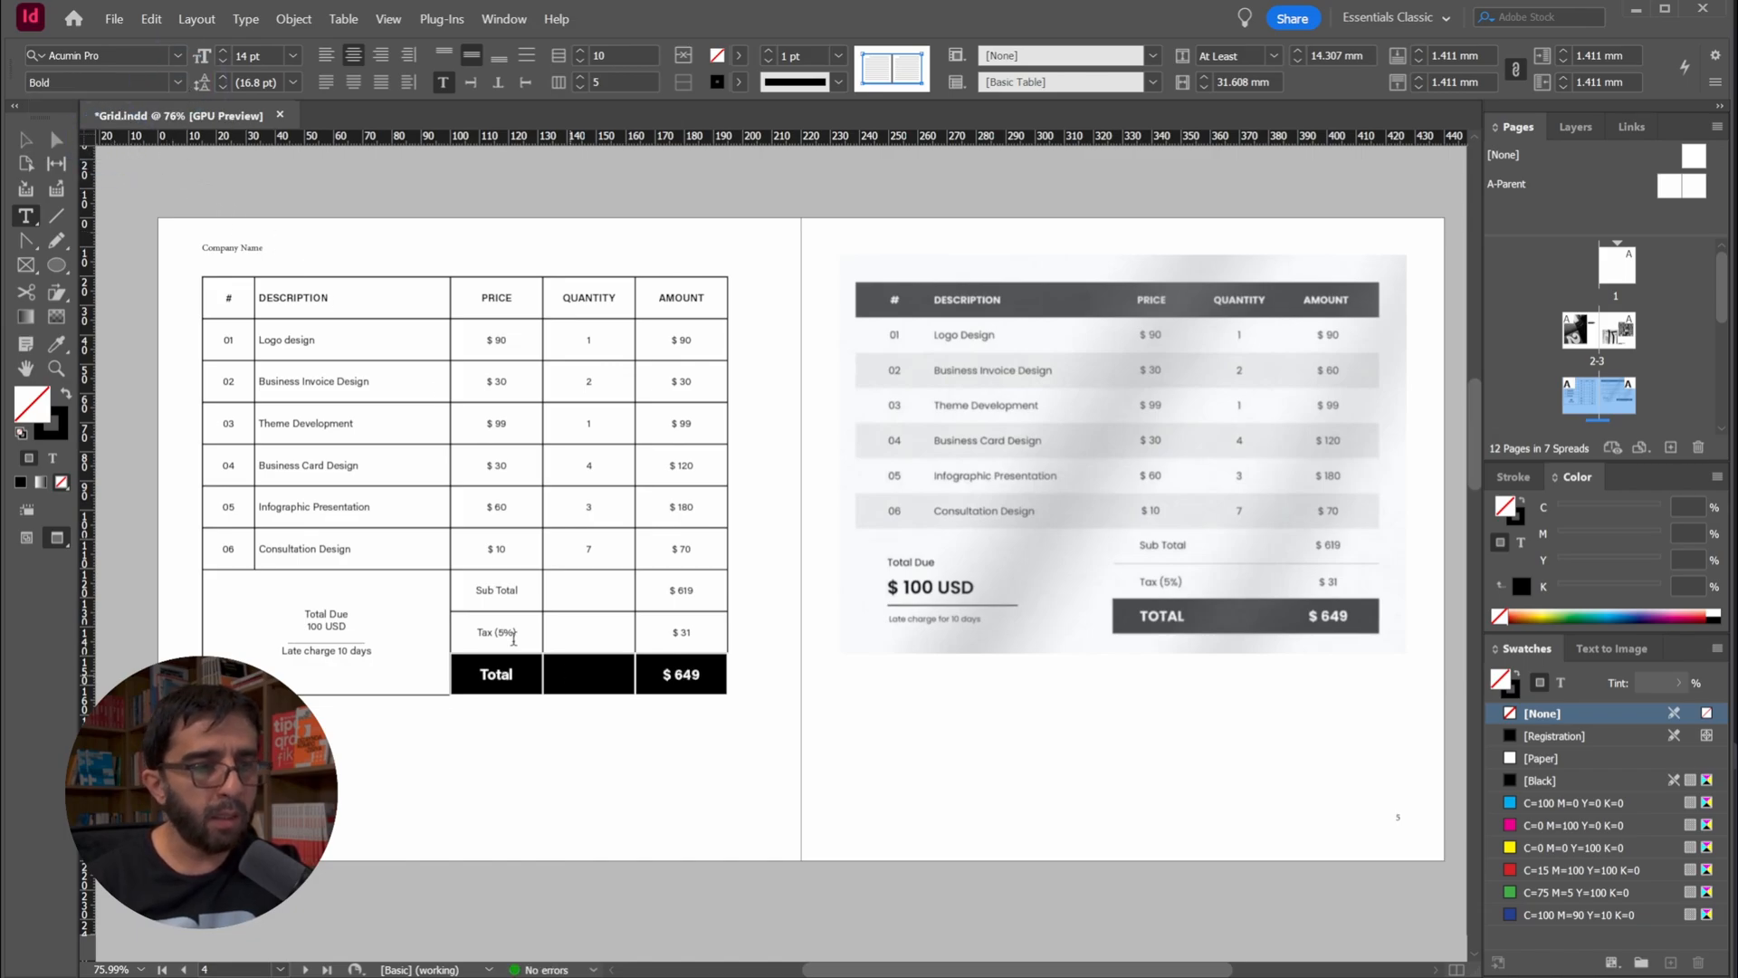
# Change the Total row's text to uppercase
pyautogui.click(231, 21)
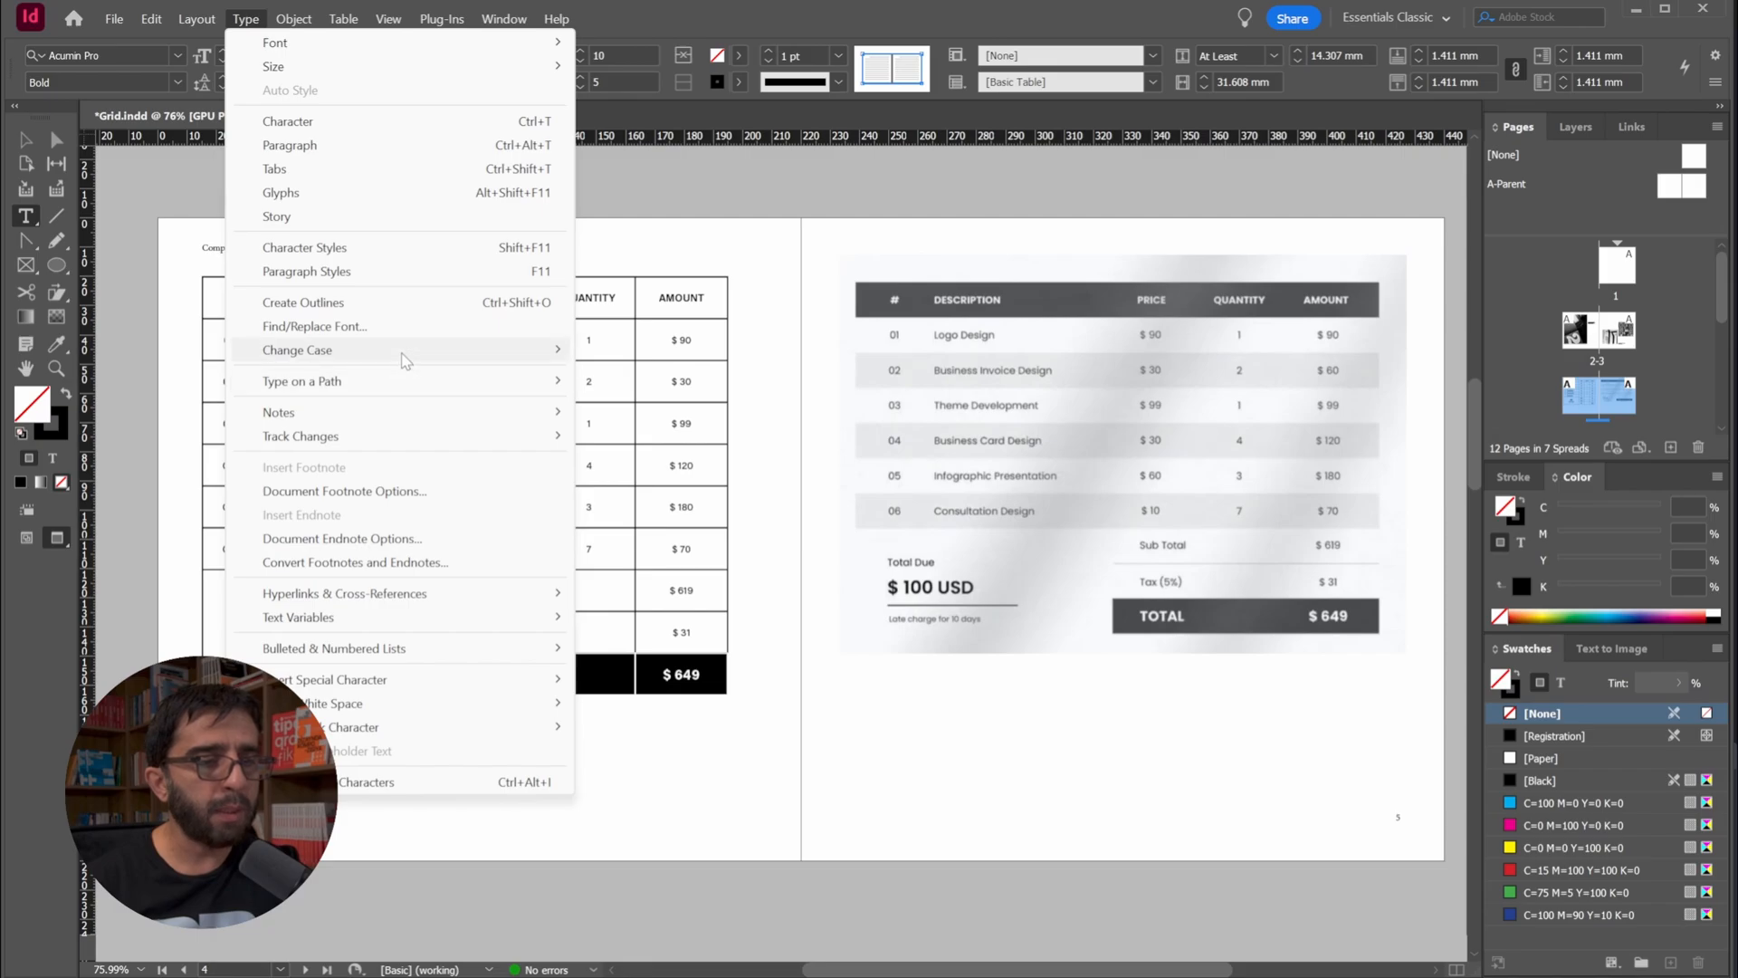
pyautogui.moveTo(513, 358)
pyautogui.click(608, 348)
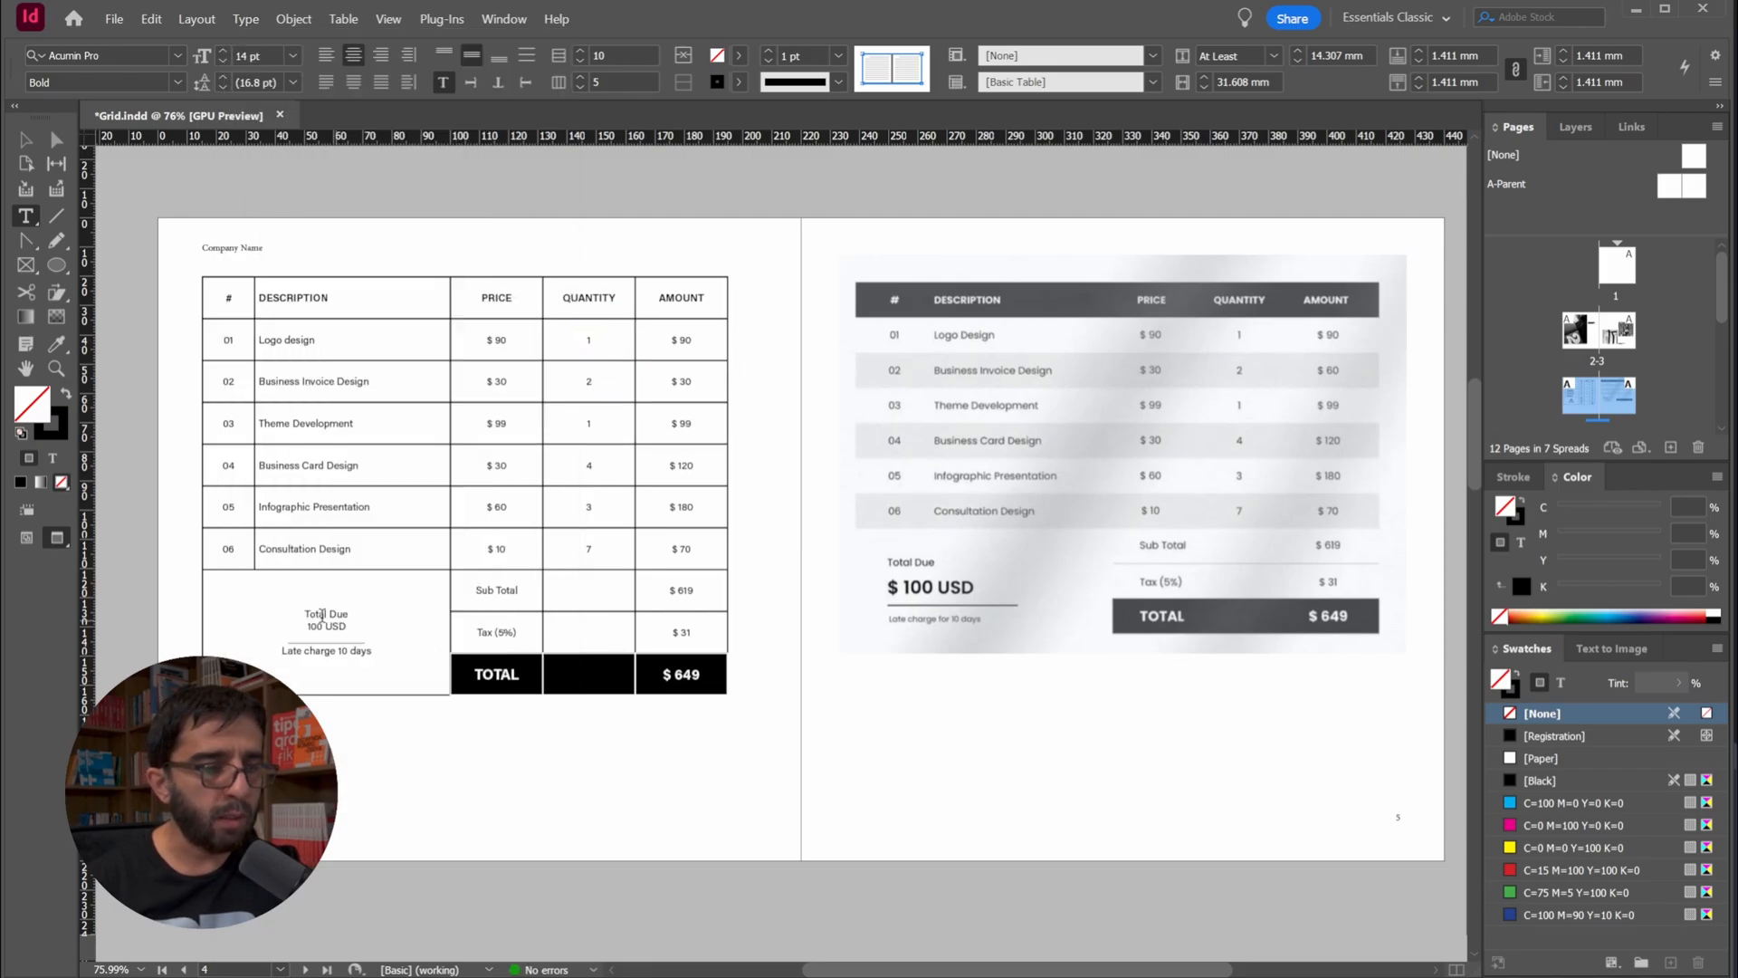
# Left-align all the text in the merged Total Due cell
pyautogui.moveTo(264, 590); pyautogui.dragTo(418, 668)
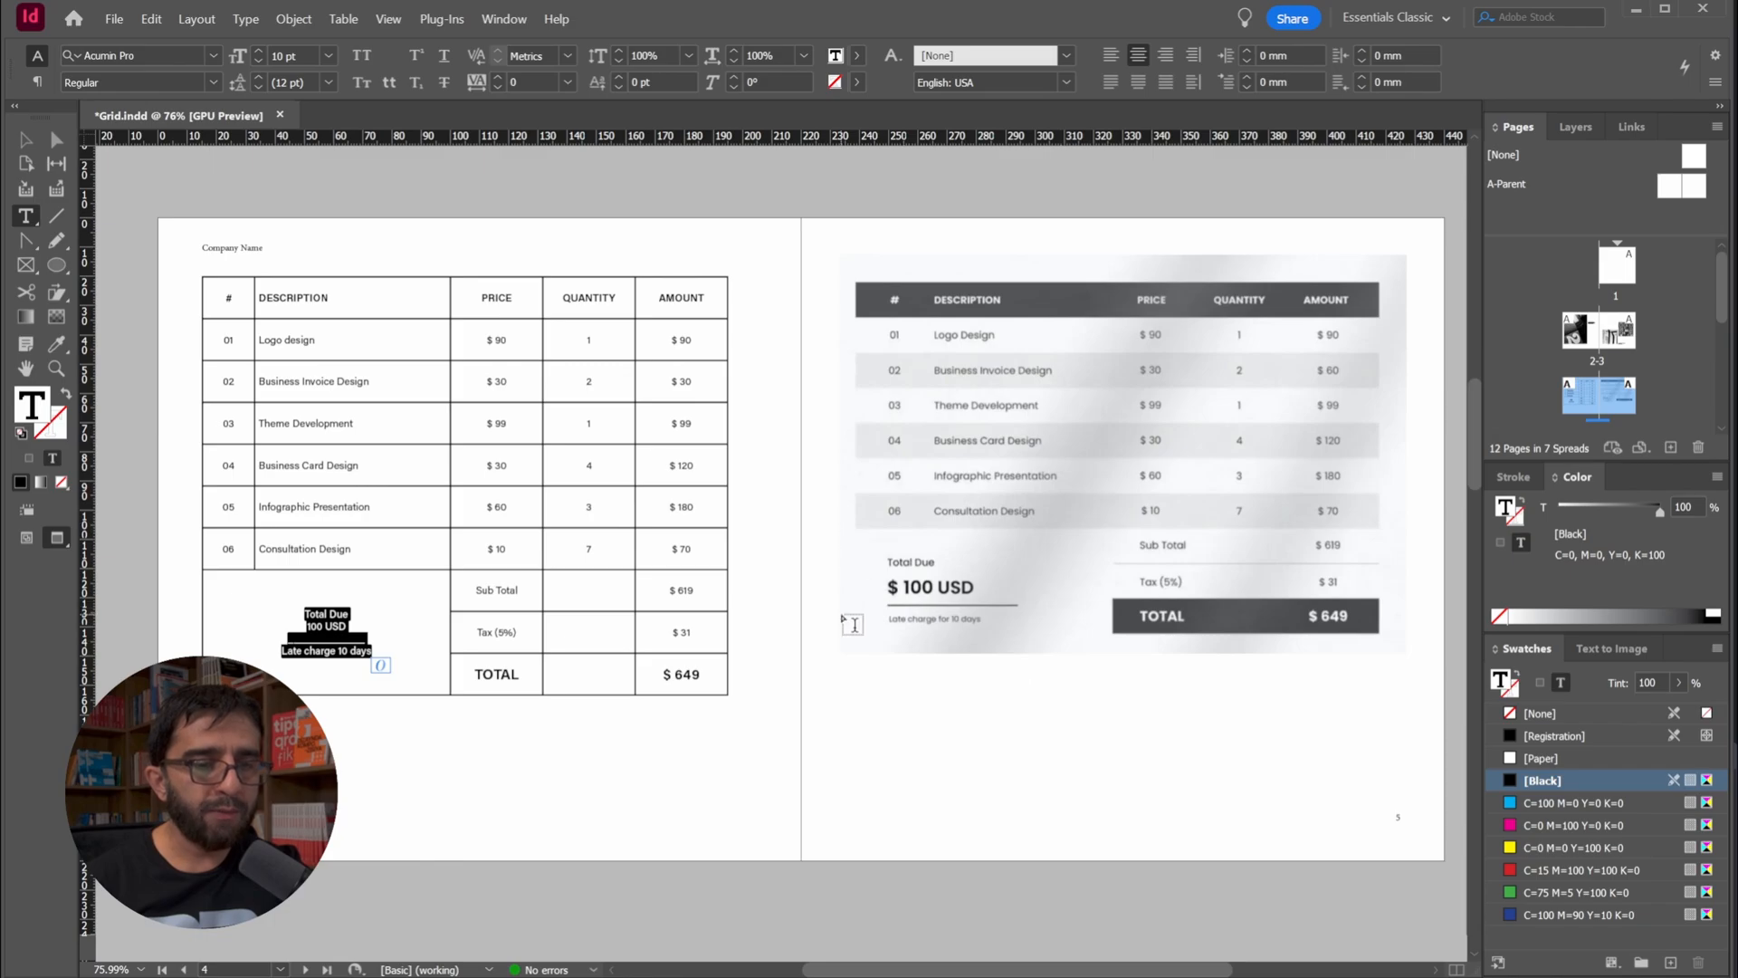
pyautogui.click(1113, 56)
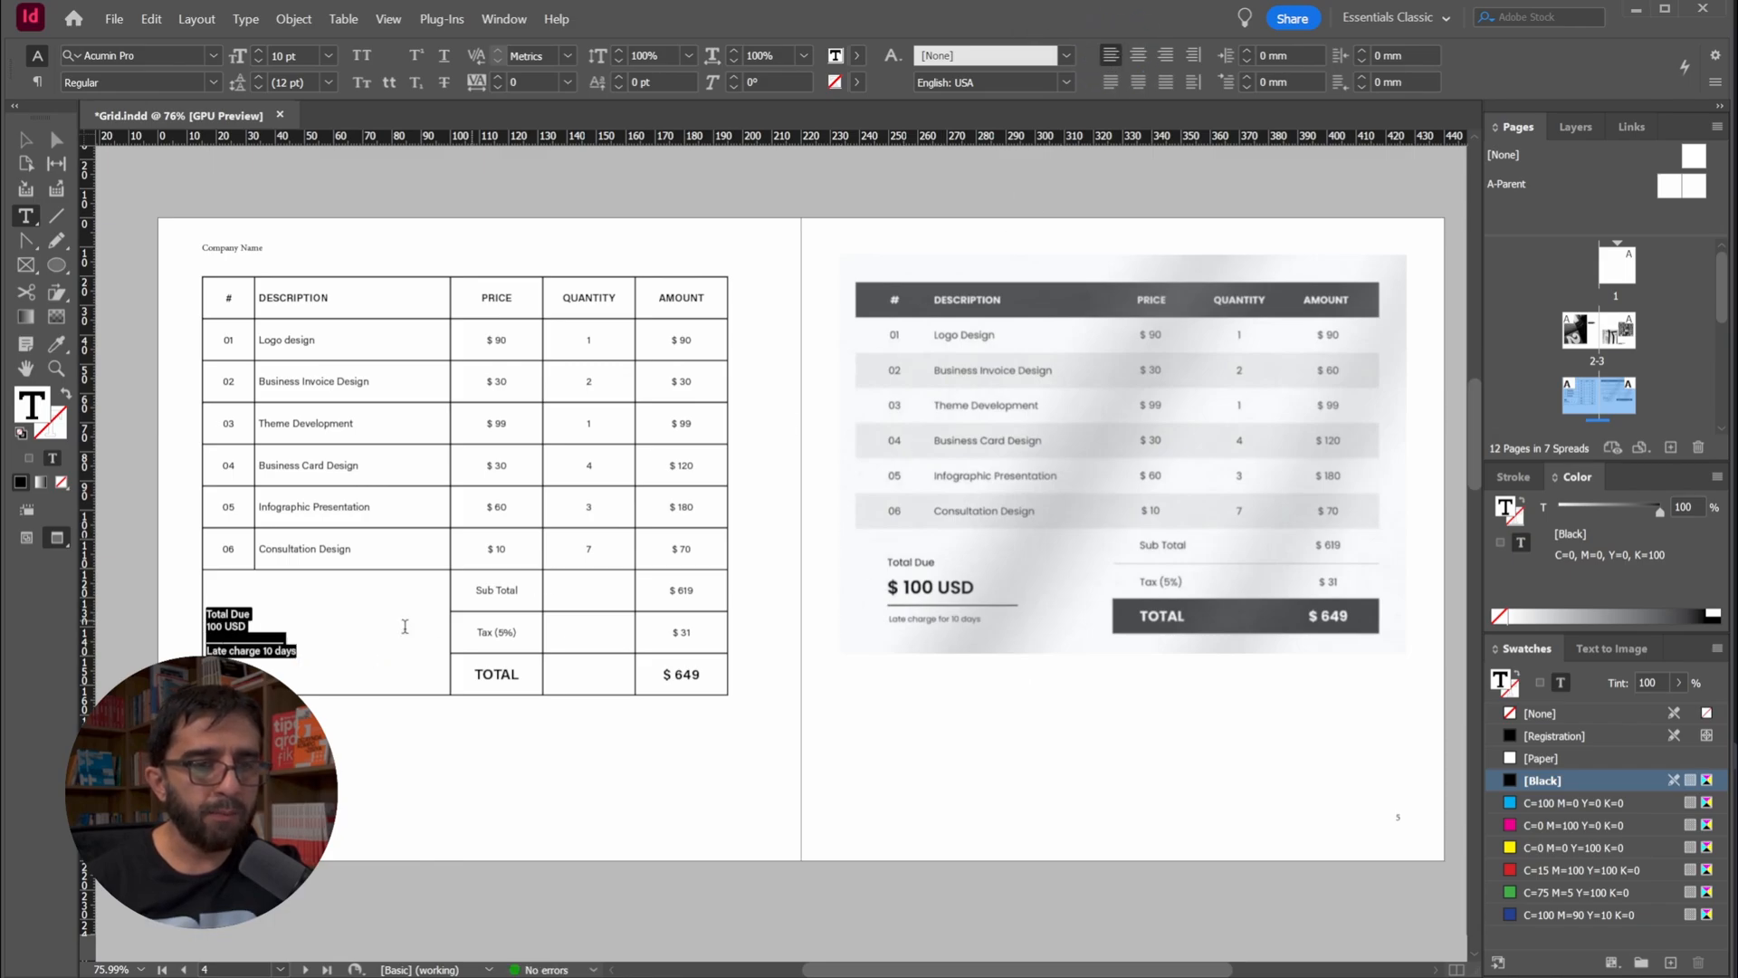
# Set the "100 USD" line in the Total Due cell to 18 pt Bold
pyautogui.click(216, 625)
pyautogui.moveTo(246, 624); pyautogui.dragTo(190, 625)
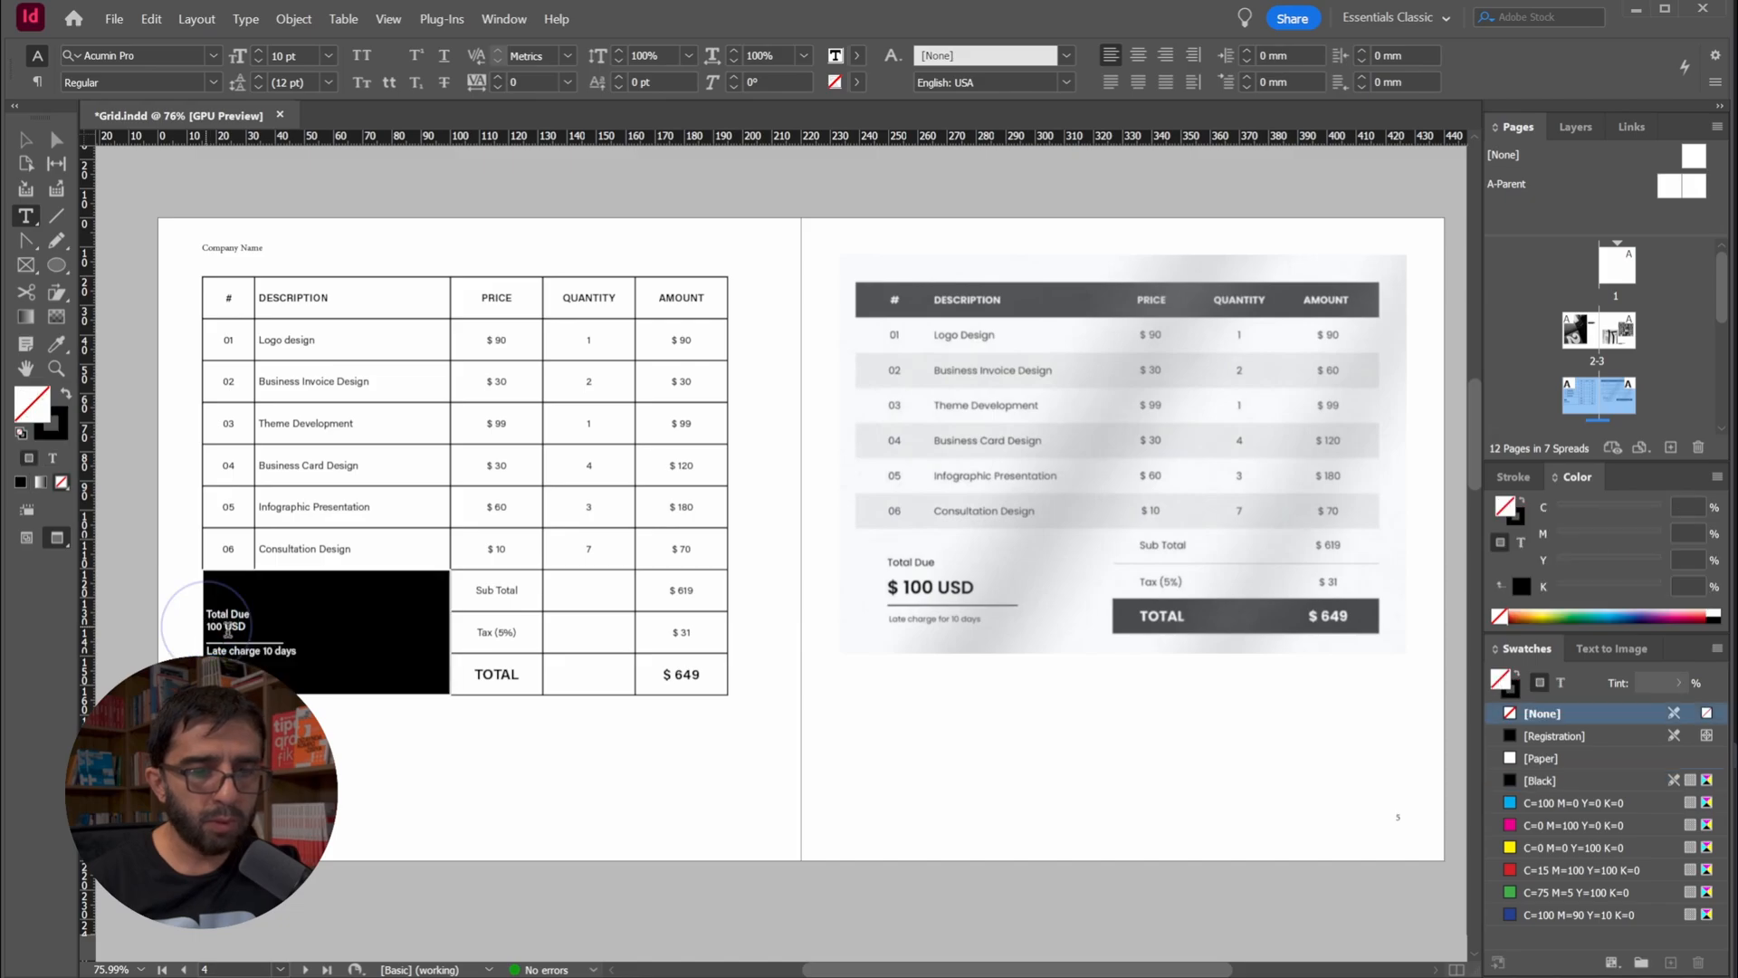
pyautogui.click(267, 619)
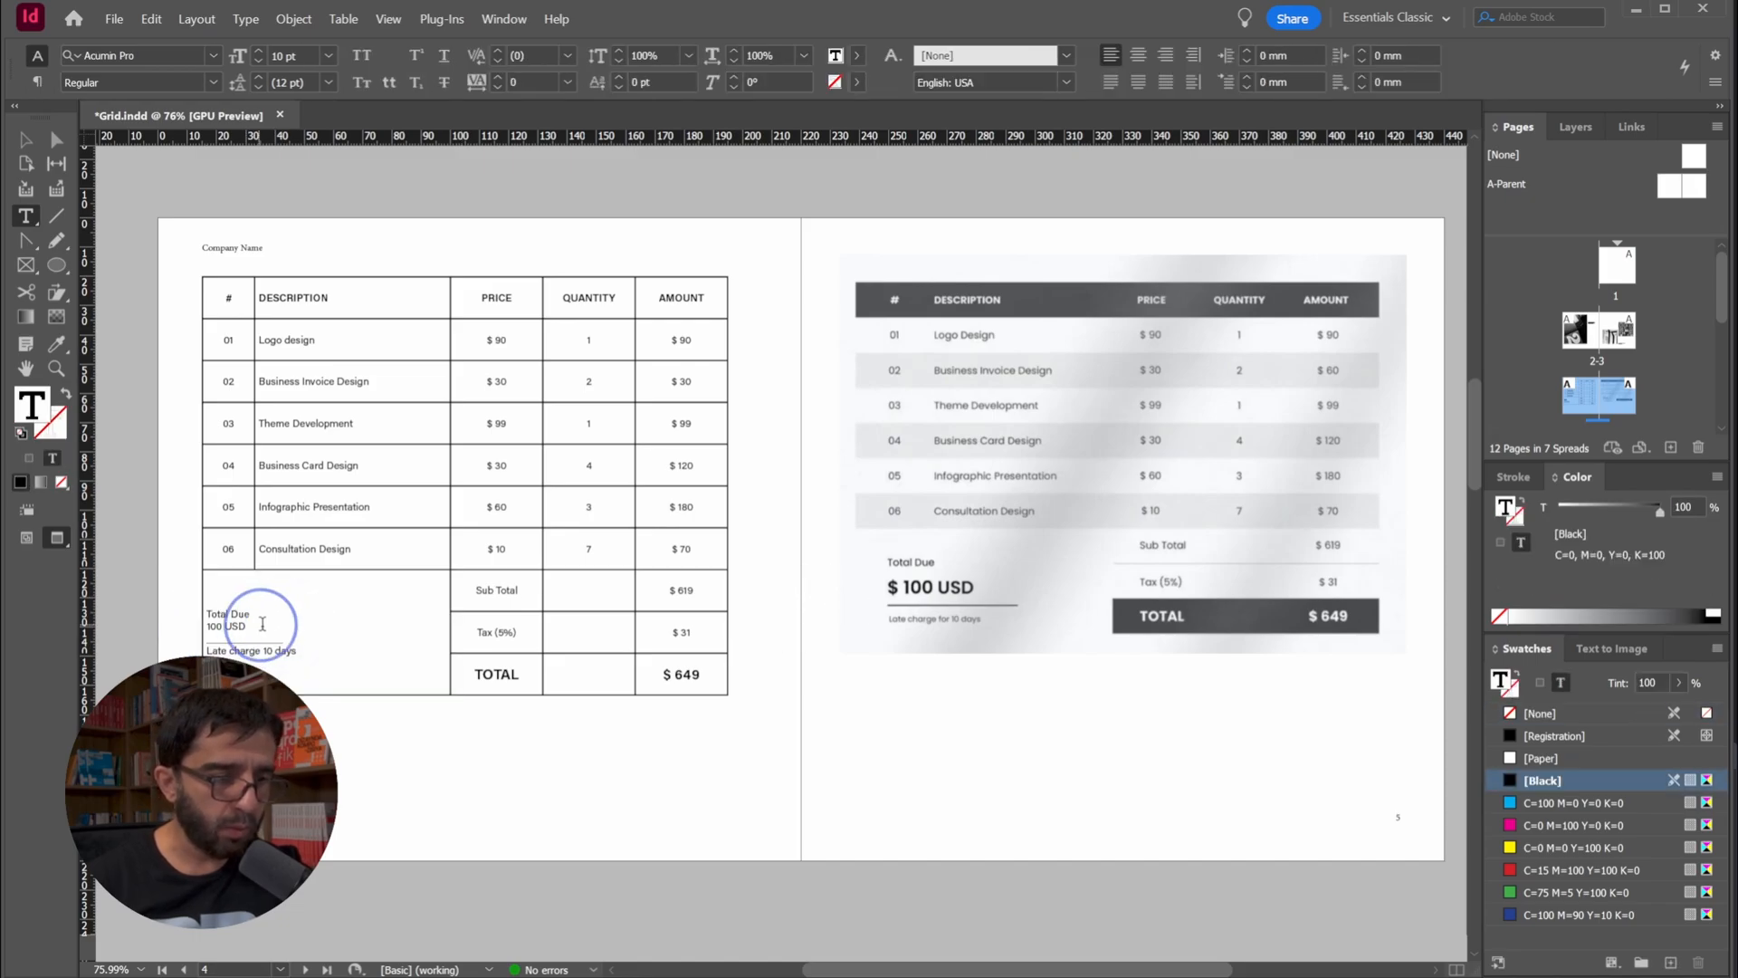
pyautogui.hotkey('shift', 'Left')
pyautogui.hotkey('shift', 'Left')
pyautogui.hotkey('shift', 'Left')
pyautogui.hotkey('shift', 'Left')
pyautogui.hotkey('shift', 'Left')
pyautogui.hotkey('shift', 'Left')
pyautogui.hotkey('shift', 'Left')
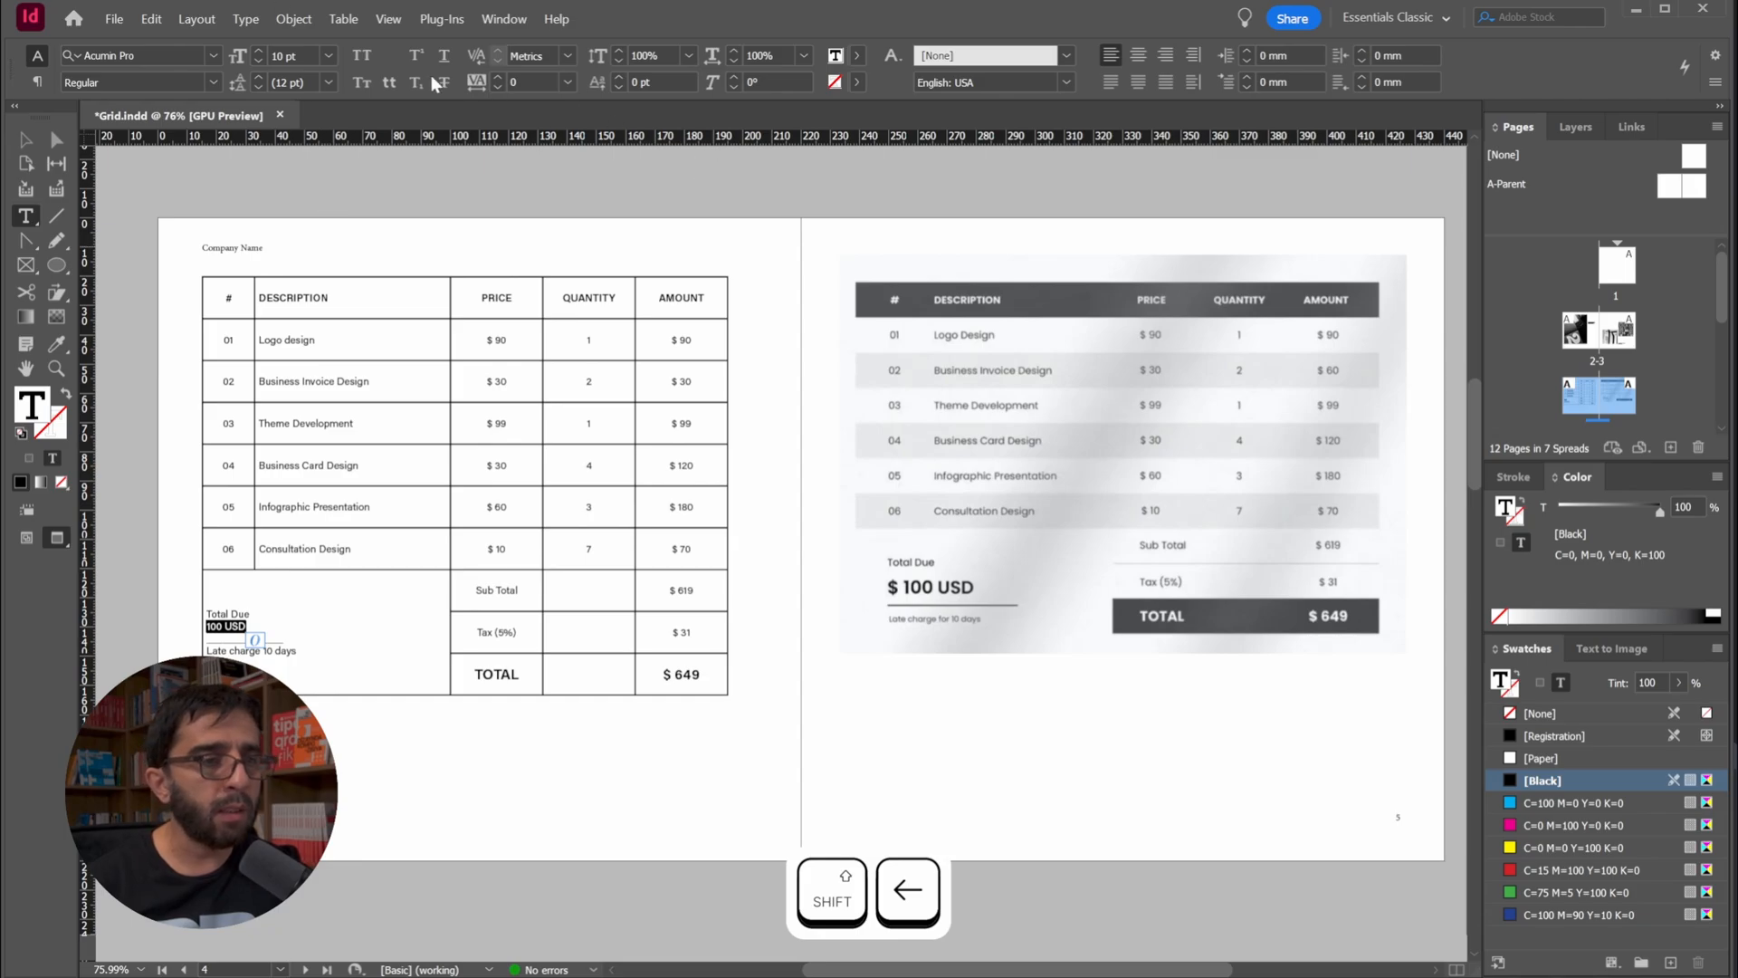
pyautogui.click(327, 57)
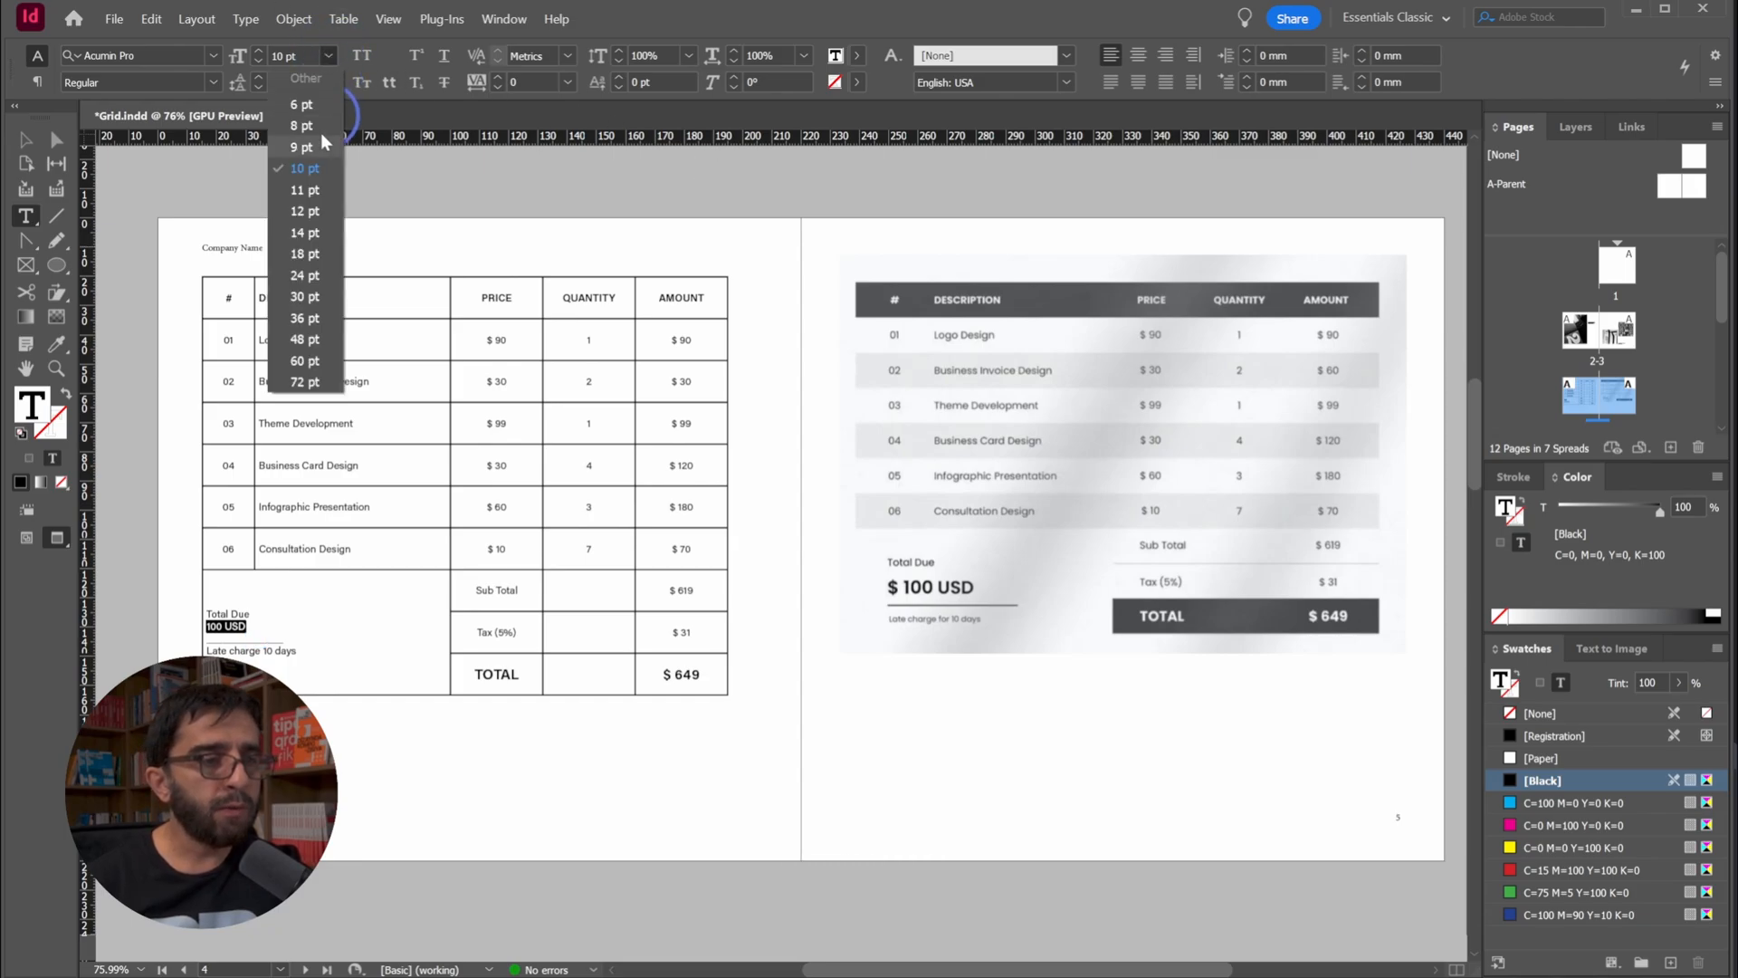
pyautogui.click(318, 251)
pyautogui.click(214, 81)
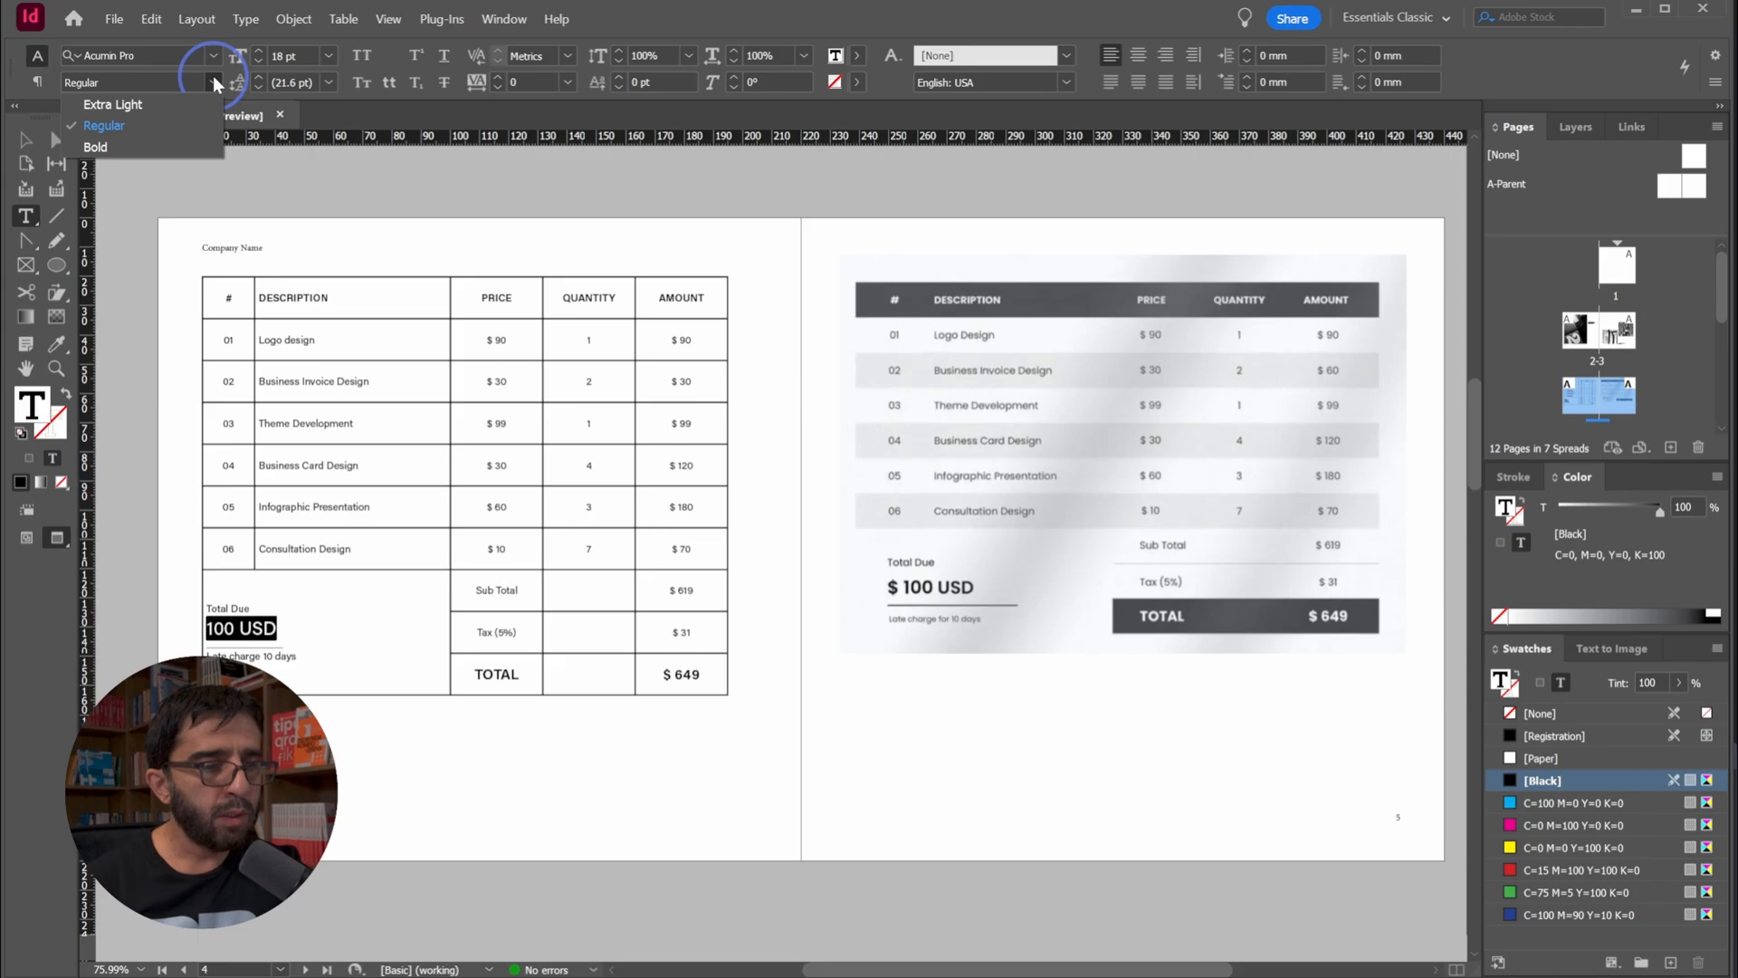
pyautogui.click(168, 145)
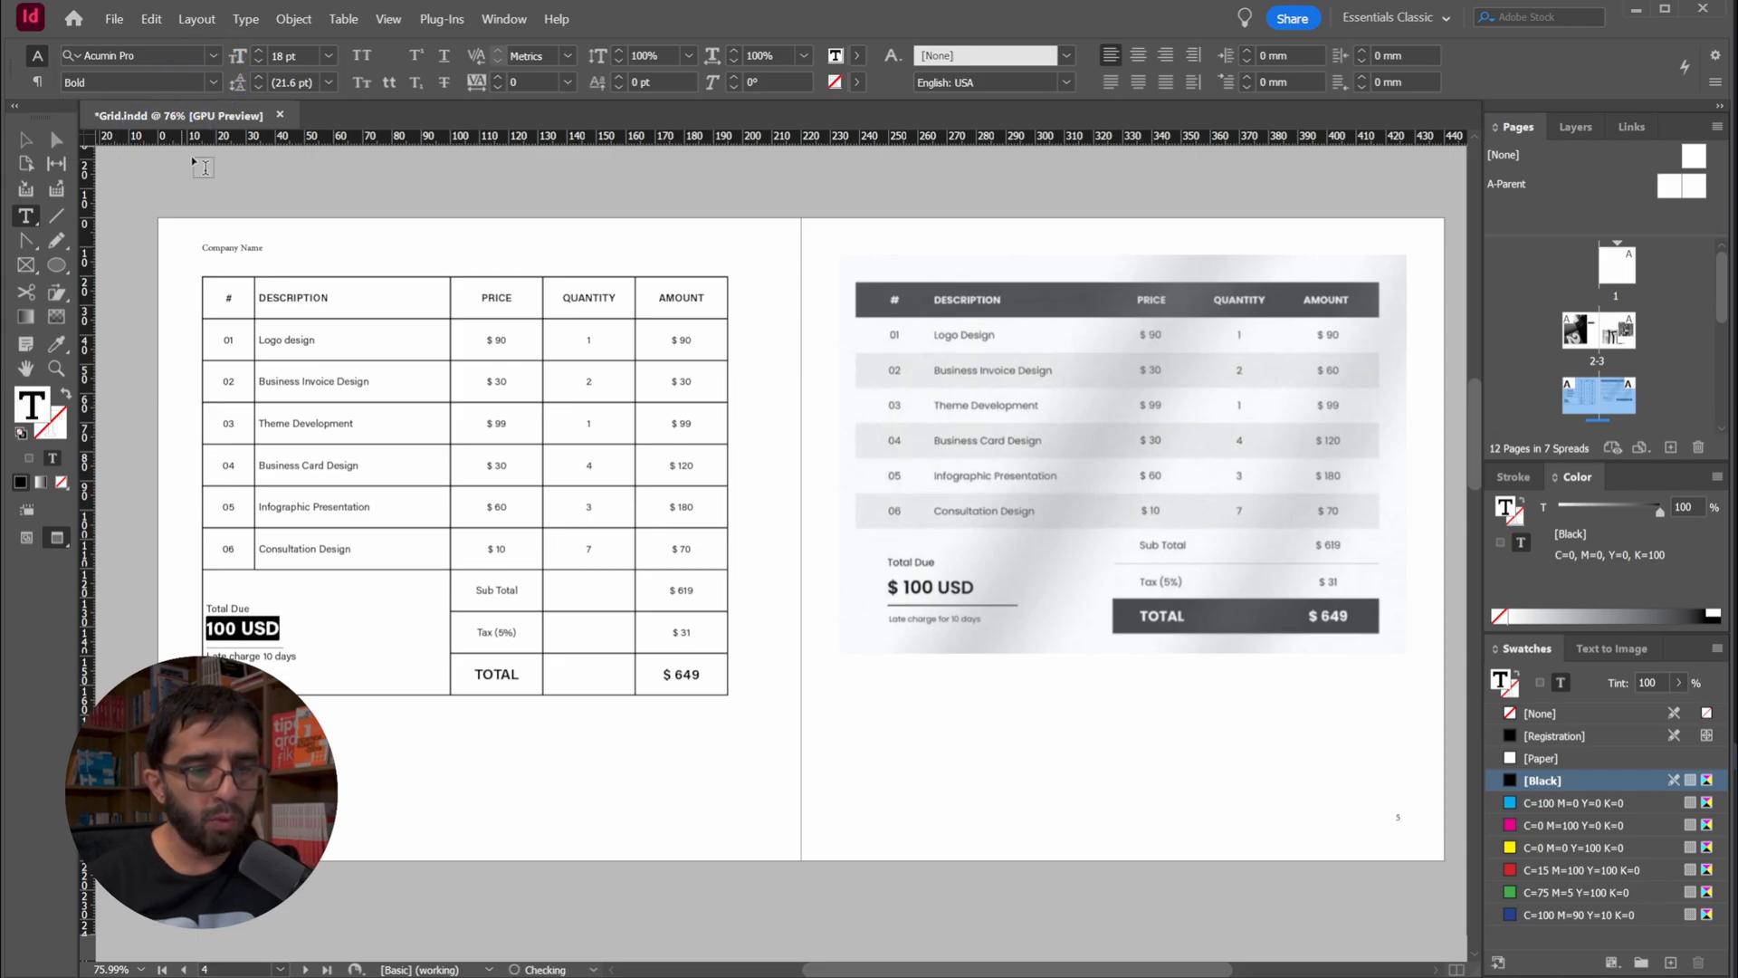
# Leave text editing with nothing selected and save the document
pyautogui.click(255, 598)
pyautogui.click(25, 139)
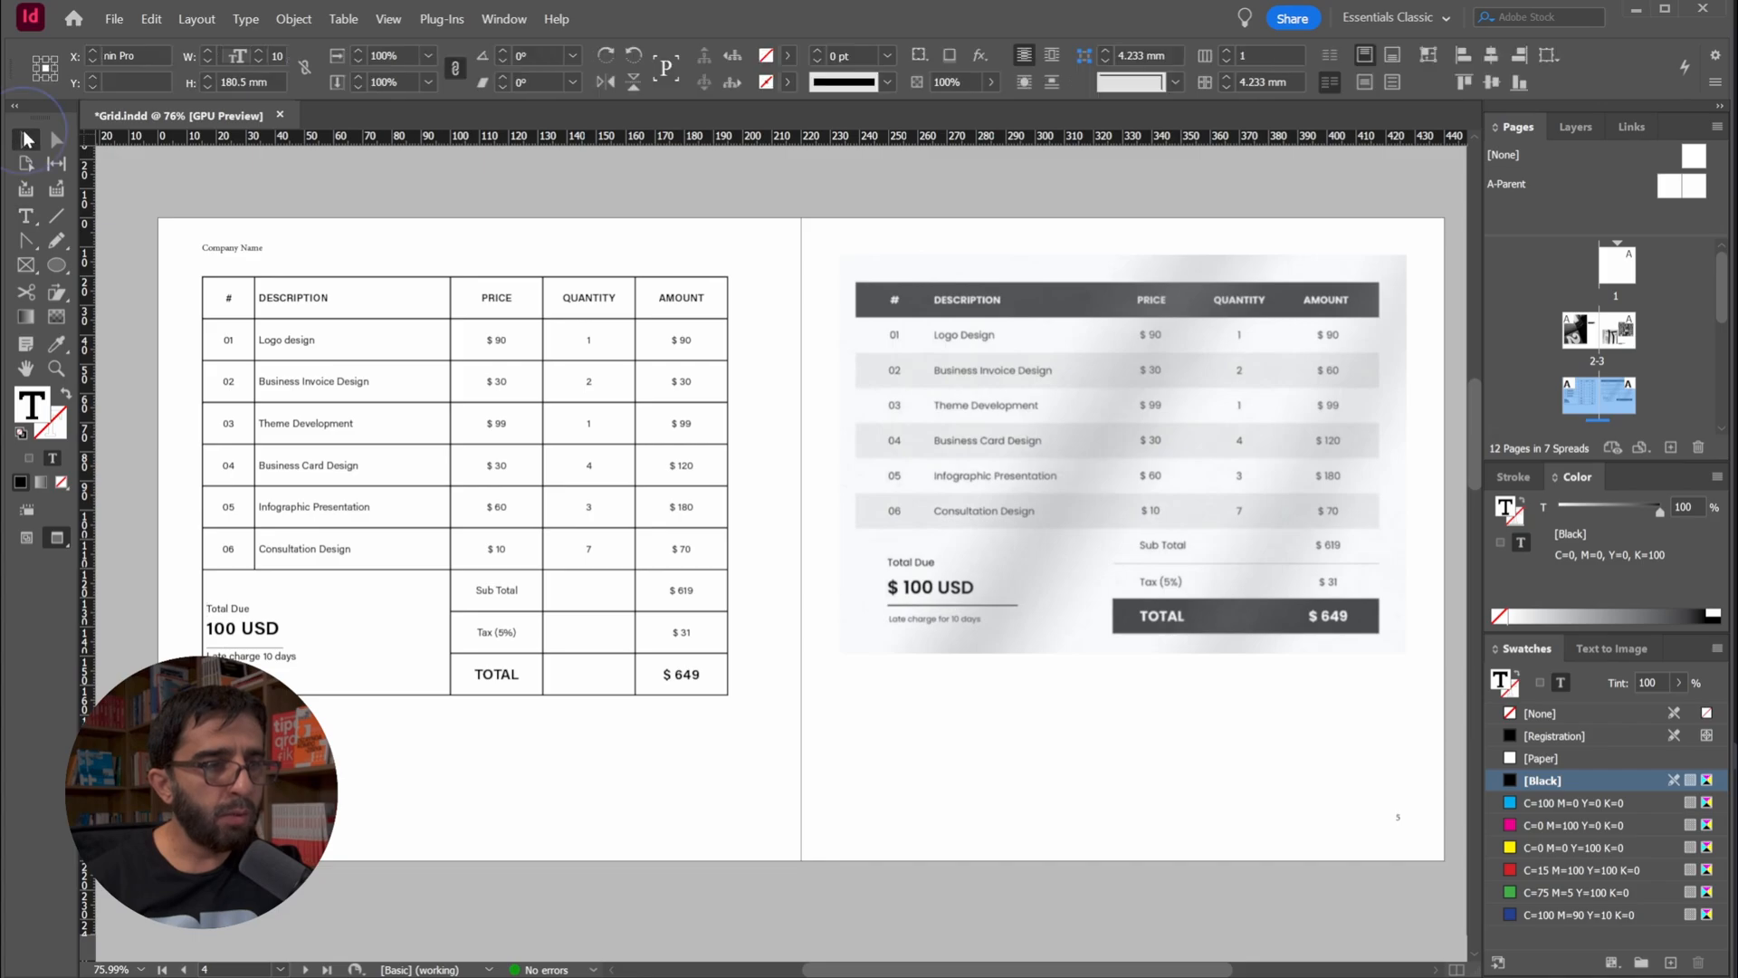
pyautogui.click(159, 170)
pyautogui.hotkey('ctrl', 's')
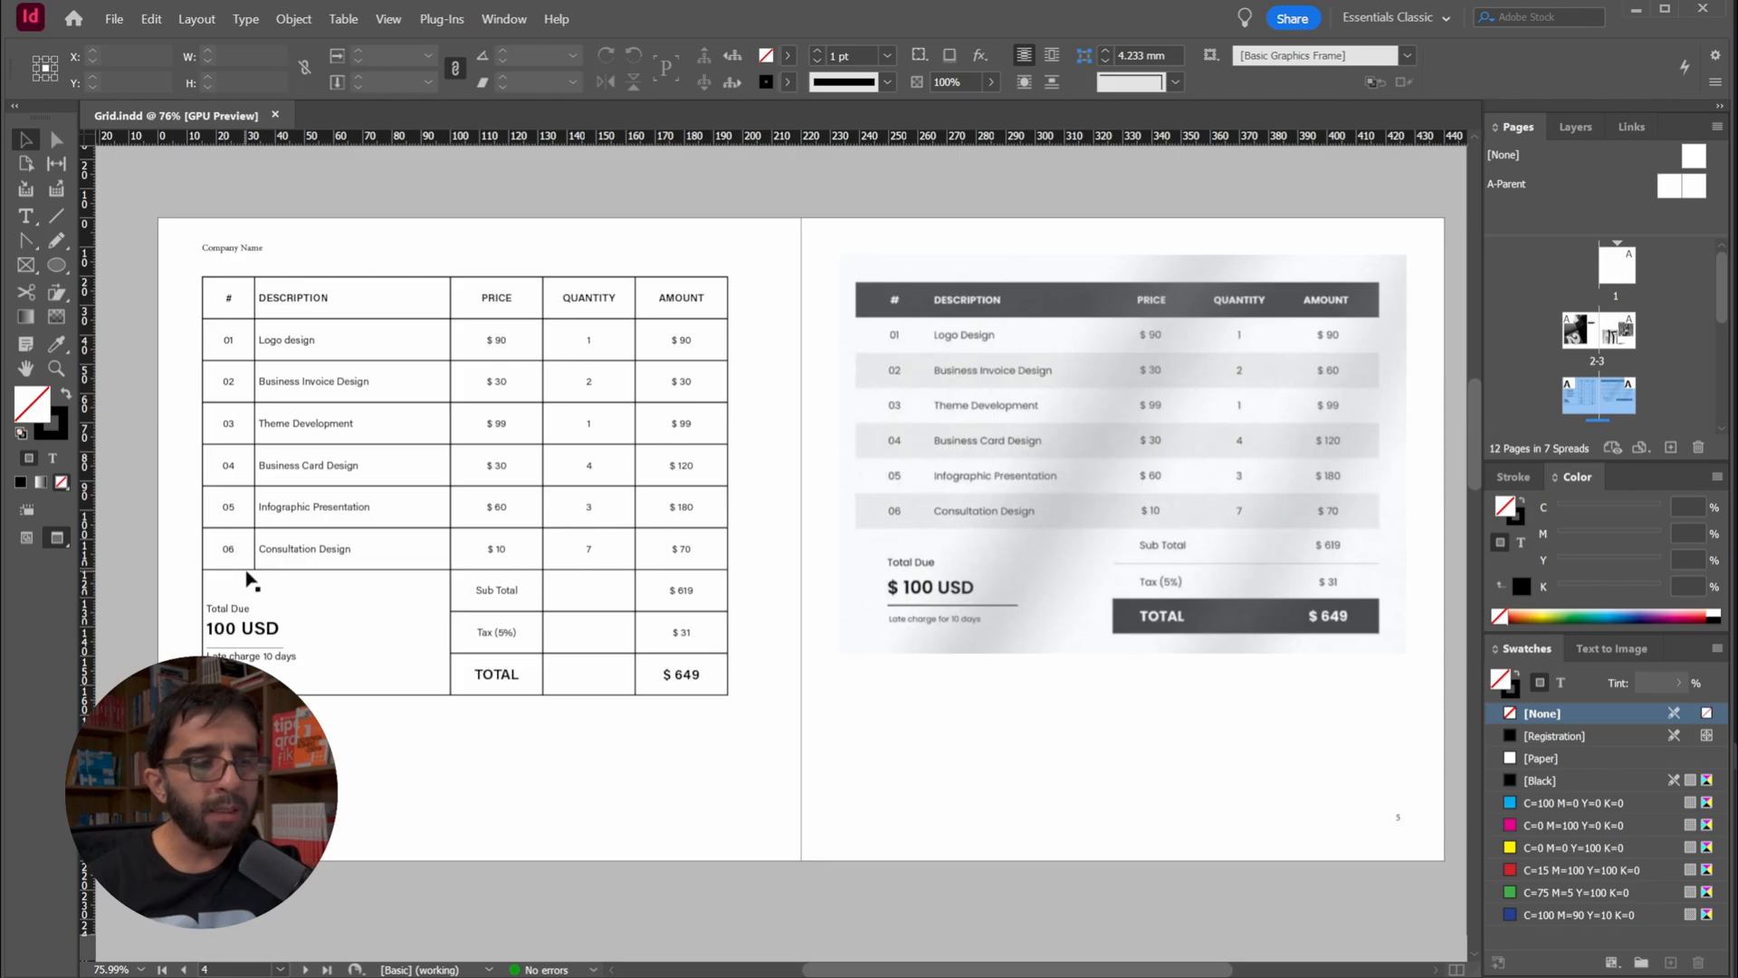
# Select the merged Total Due cell, show its detailed table settings and place them clear of the invoice table
pyautogui.doubleClick(279, 608)
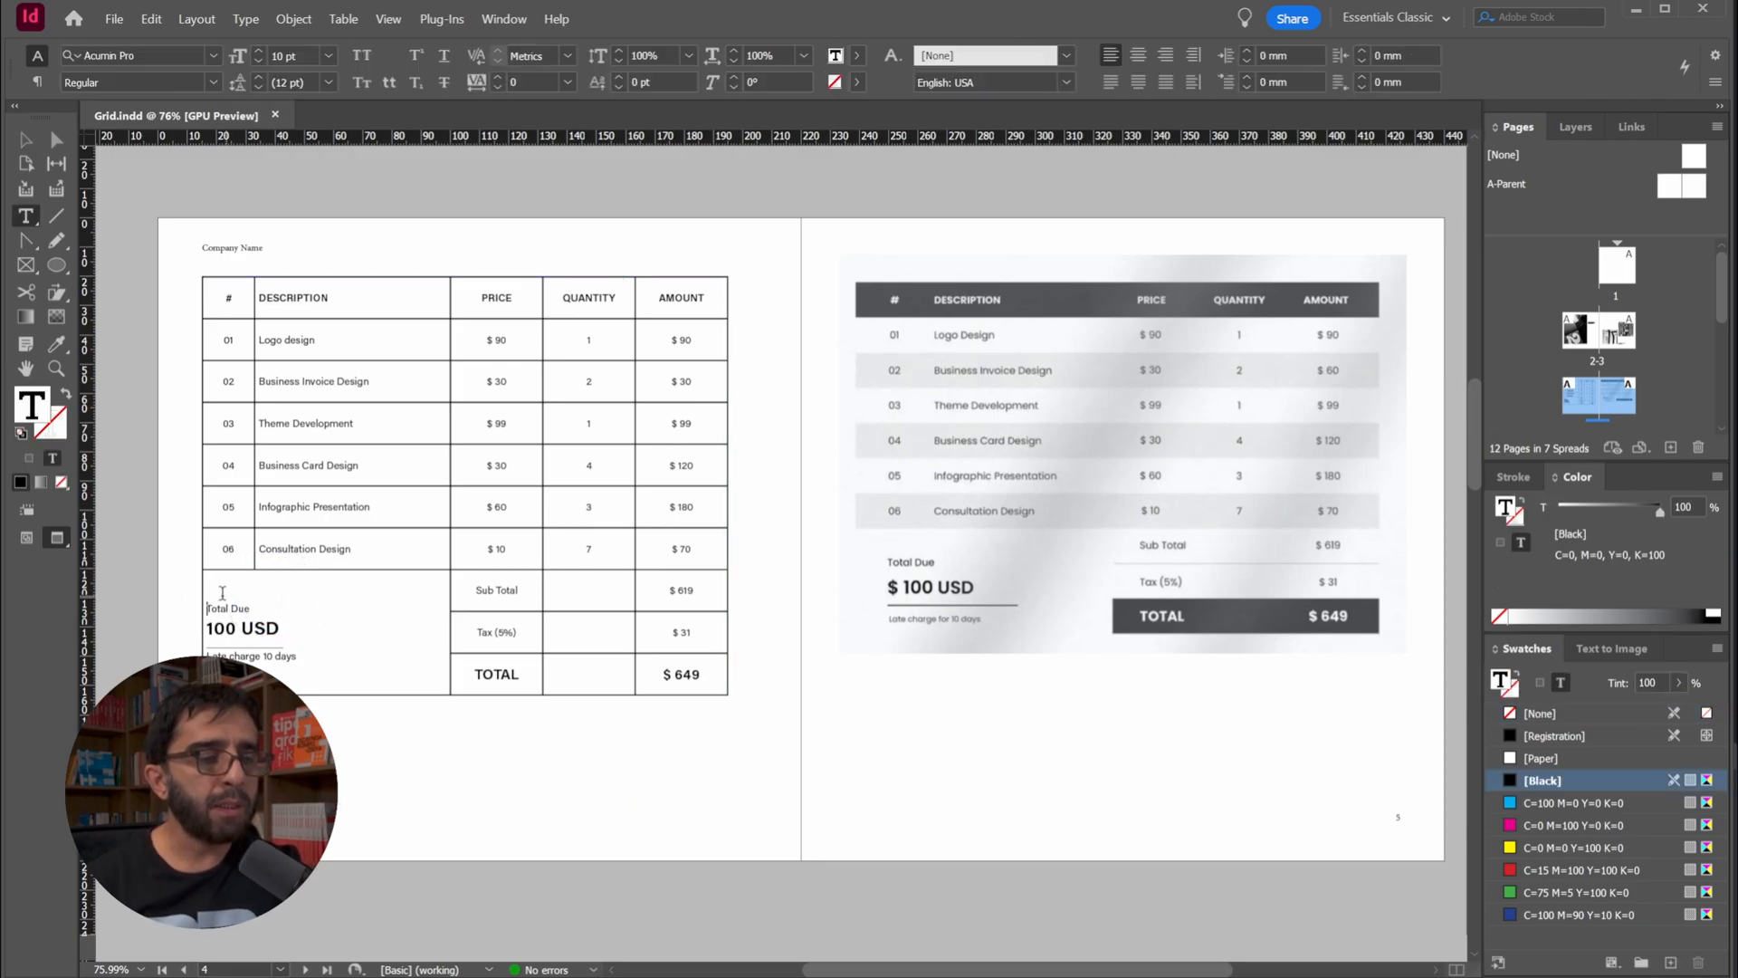
pyautogui.moveTo(222, 592); pyautogui.dragTo(447, 676)
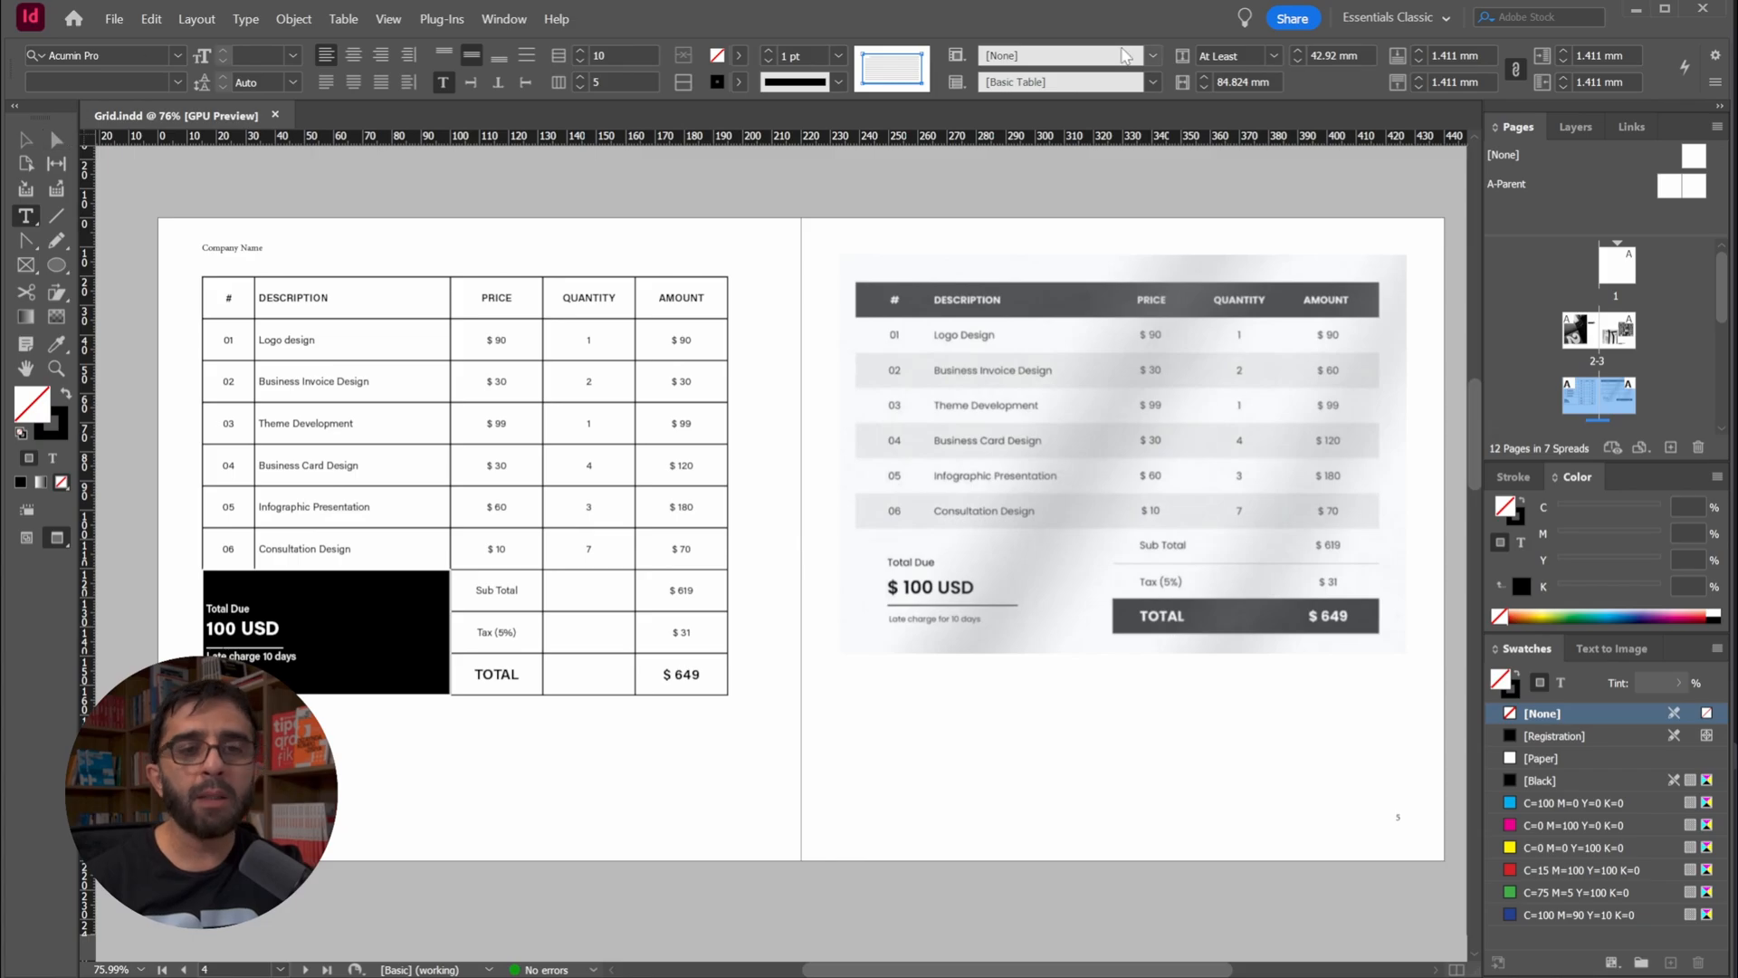
pyautogui.click(502, 20)
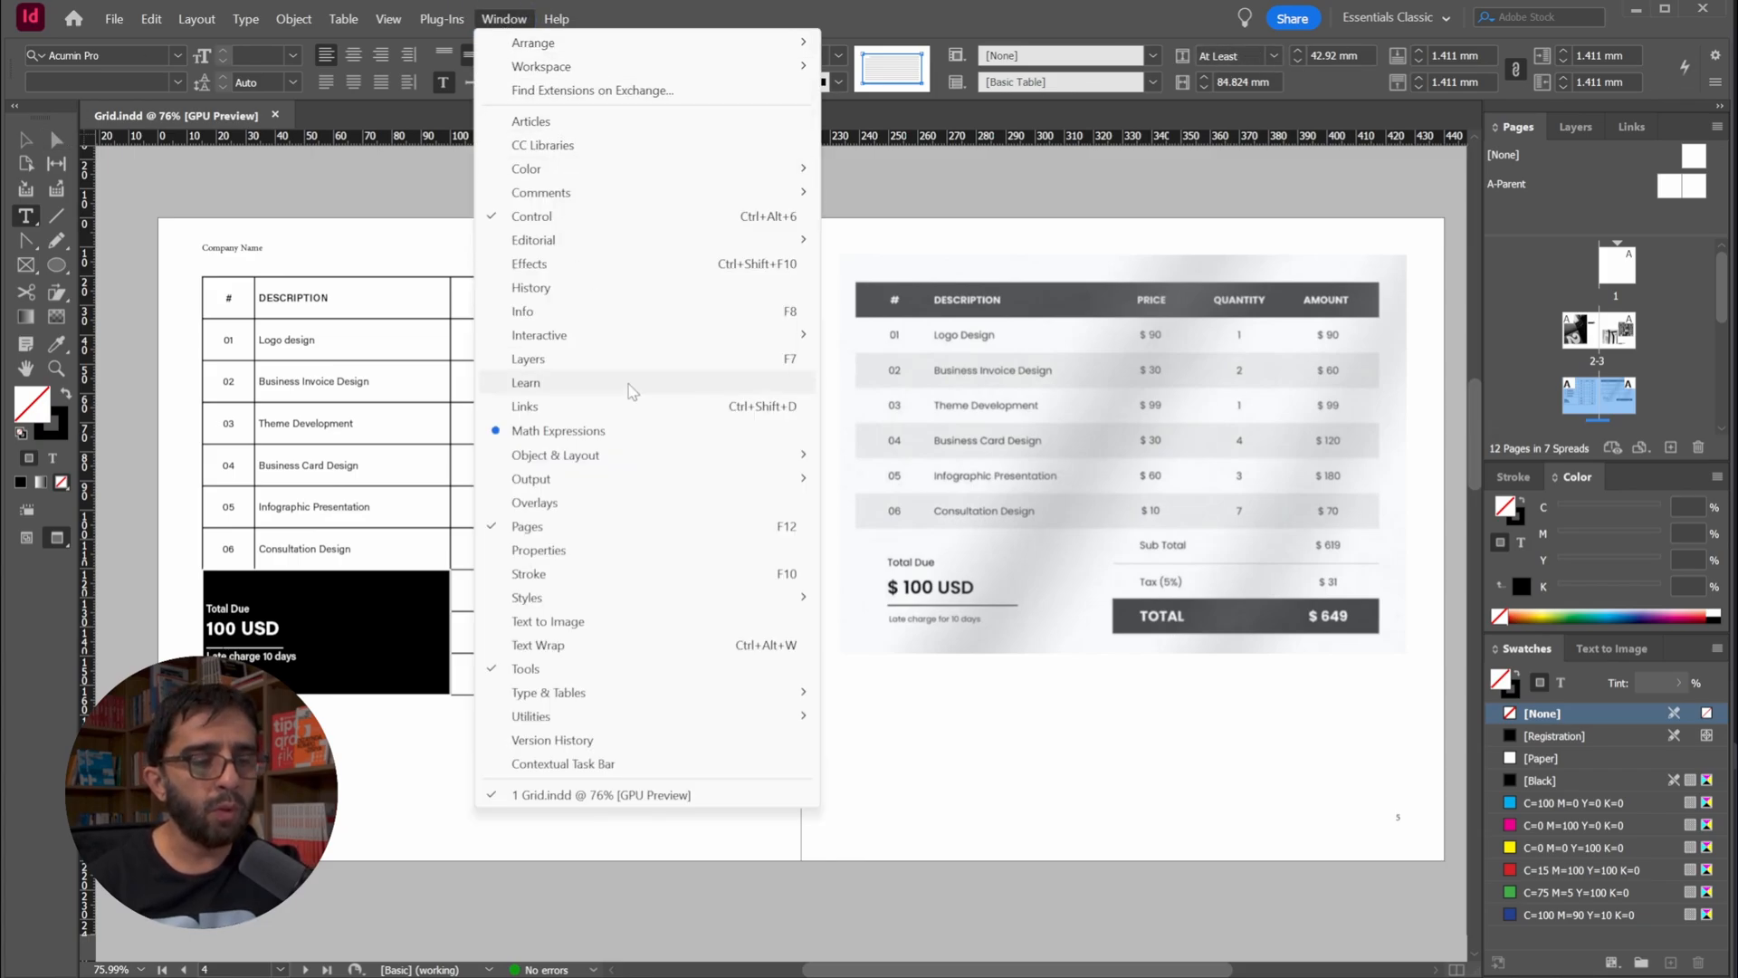
pyautogui.moveTo(665, 715)
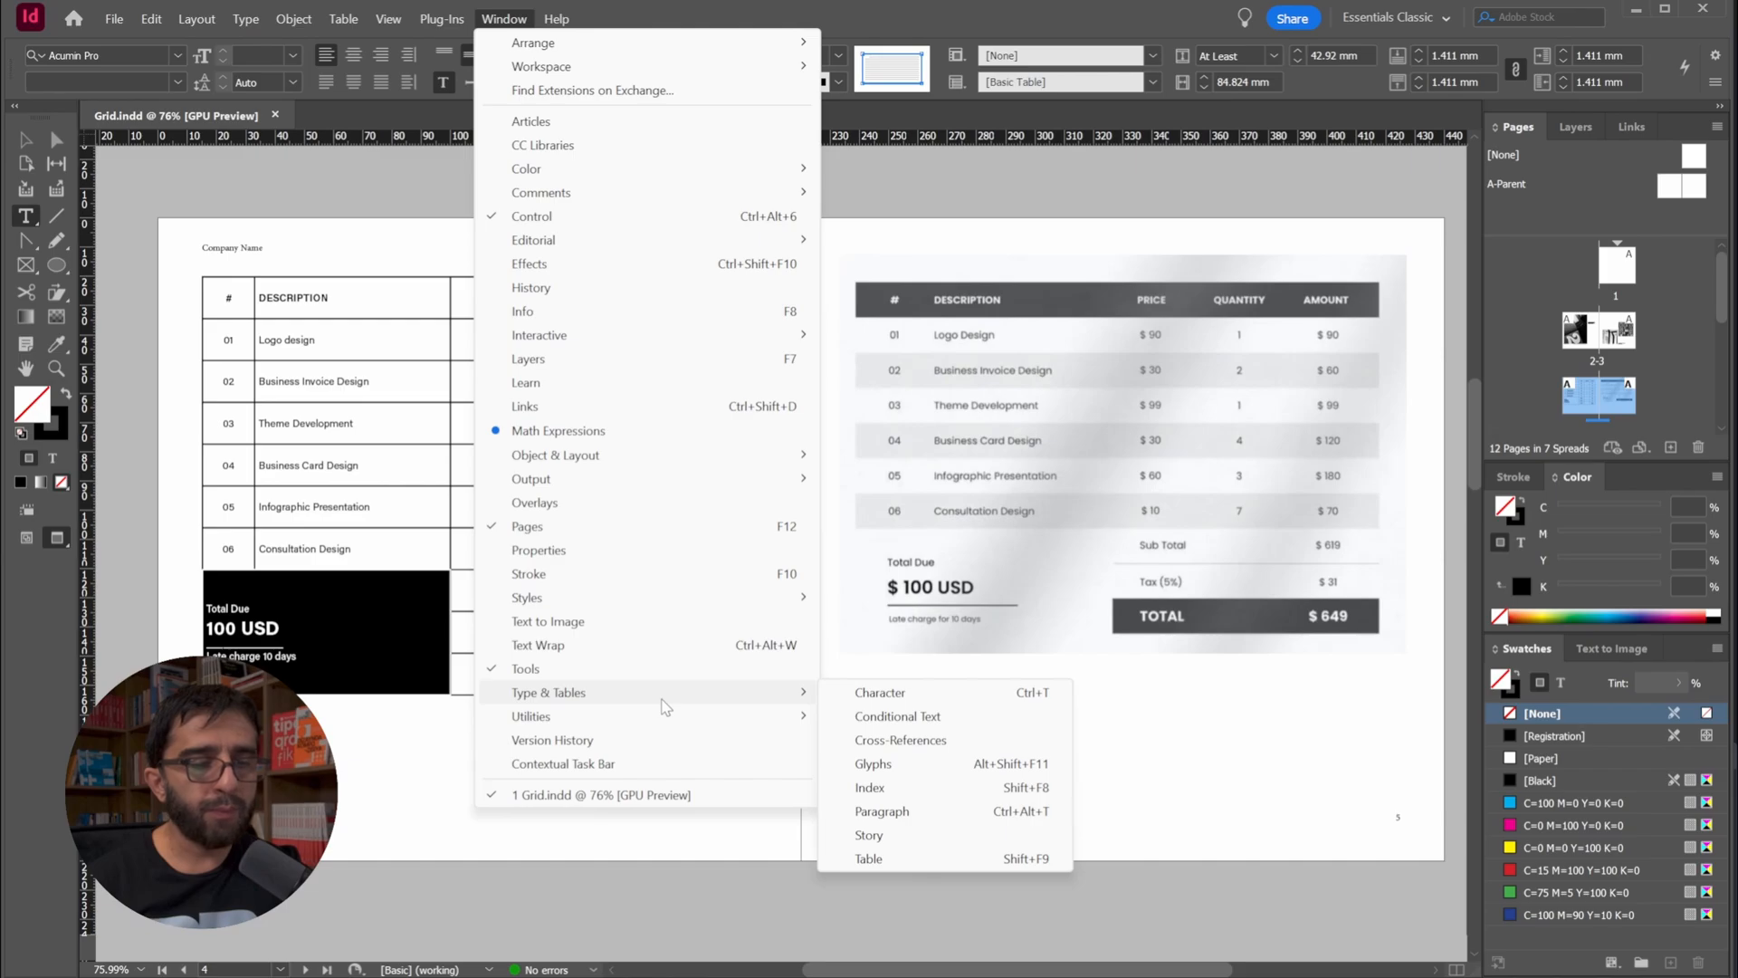
pyautogui.click(869, 858)
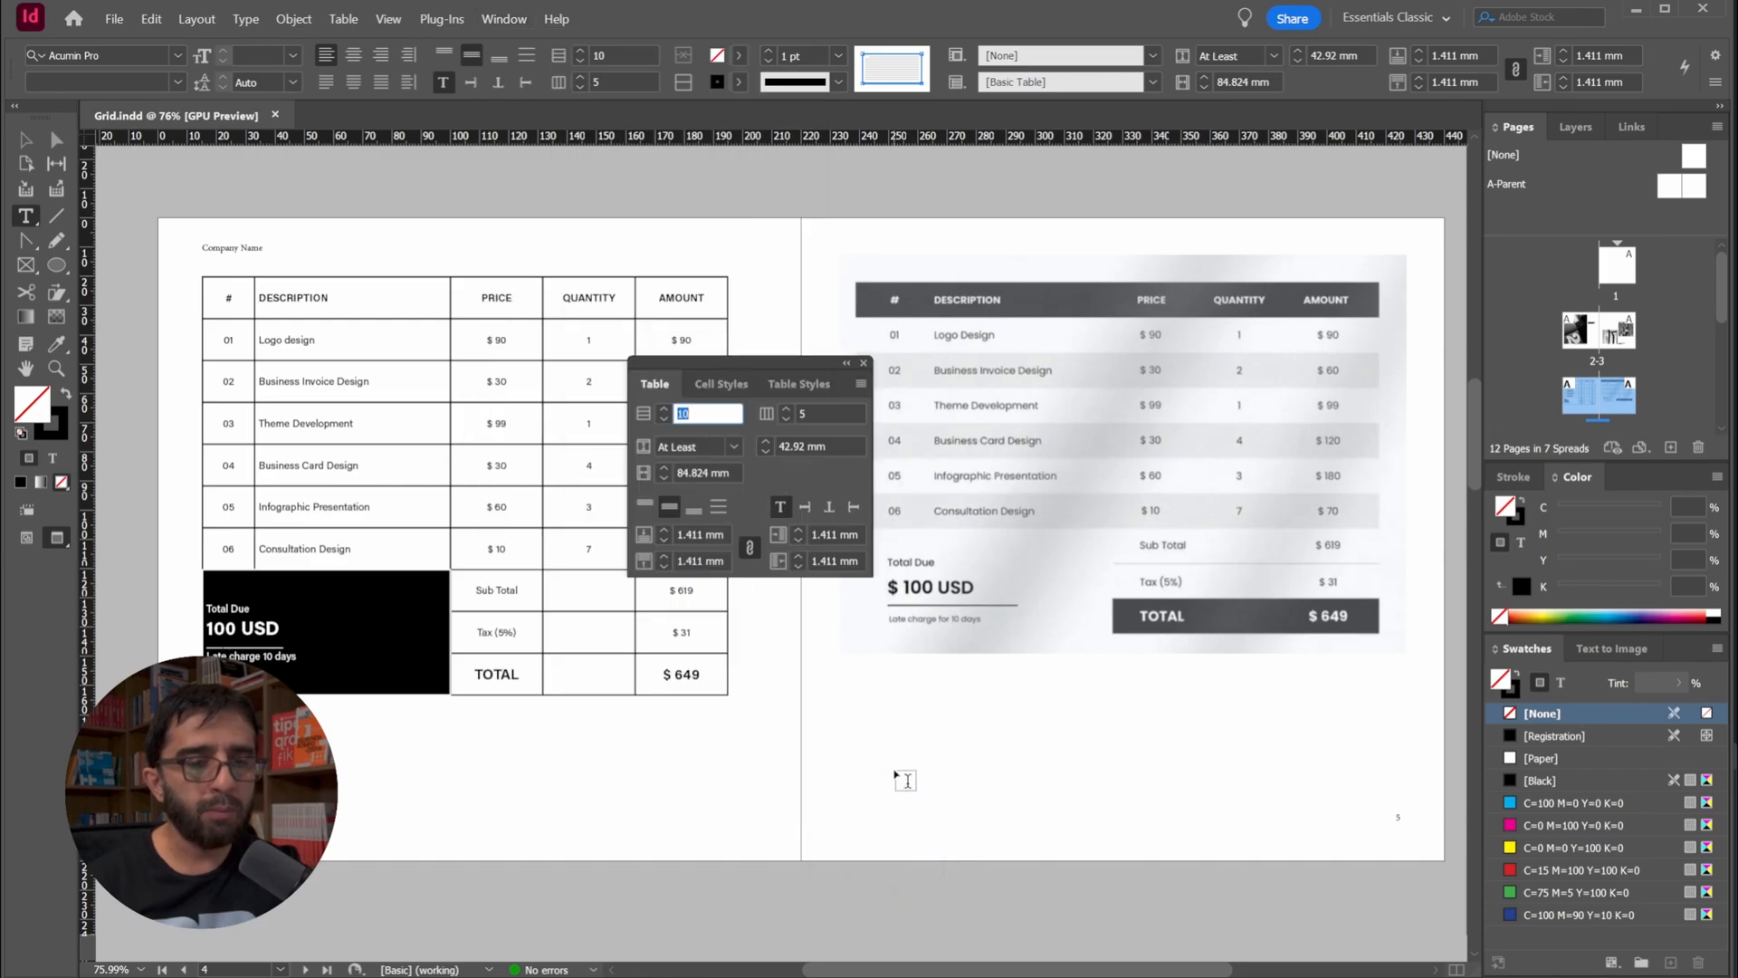
pyautogui.moveTo(795, 367); pyautogui.dragTo(939, 186)
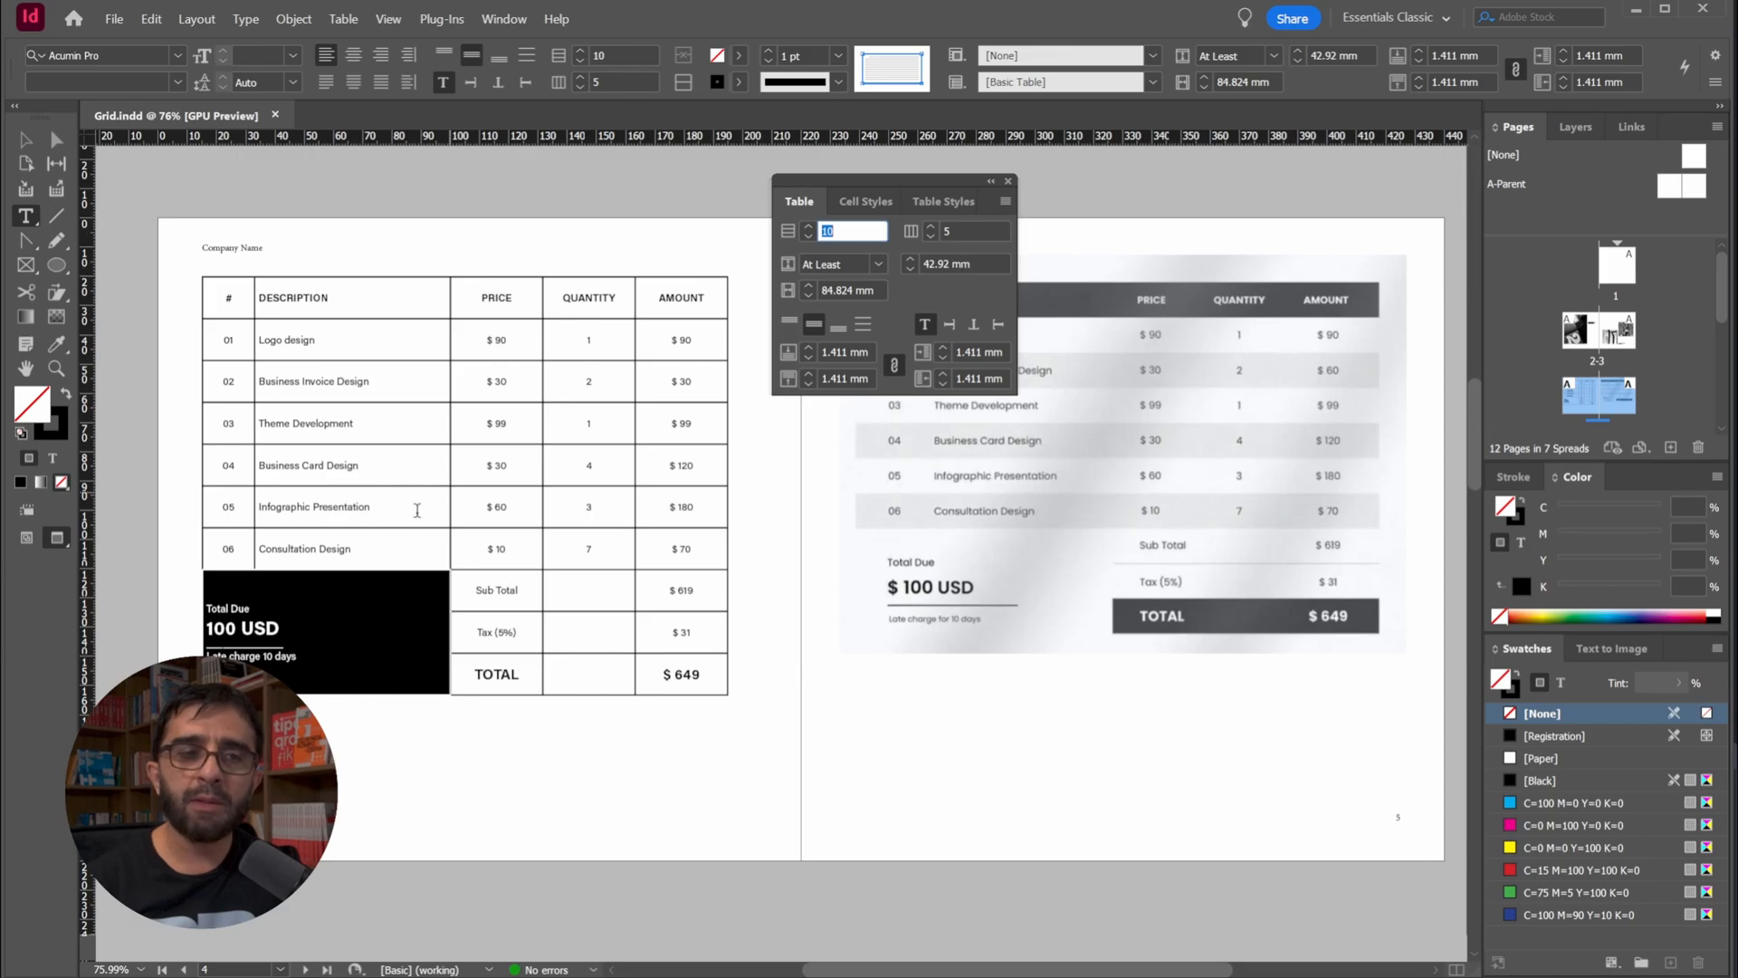
# Unlink the cell insets and set the left inset of the merged Total Due cell to 7 mm
pyautogui.click(1014, 188)
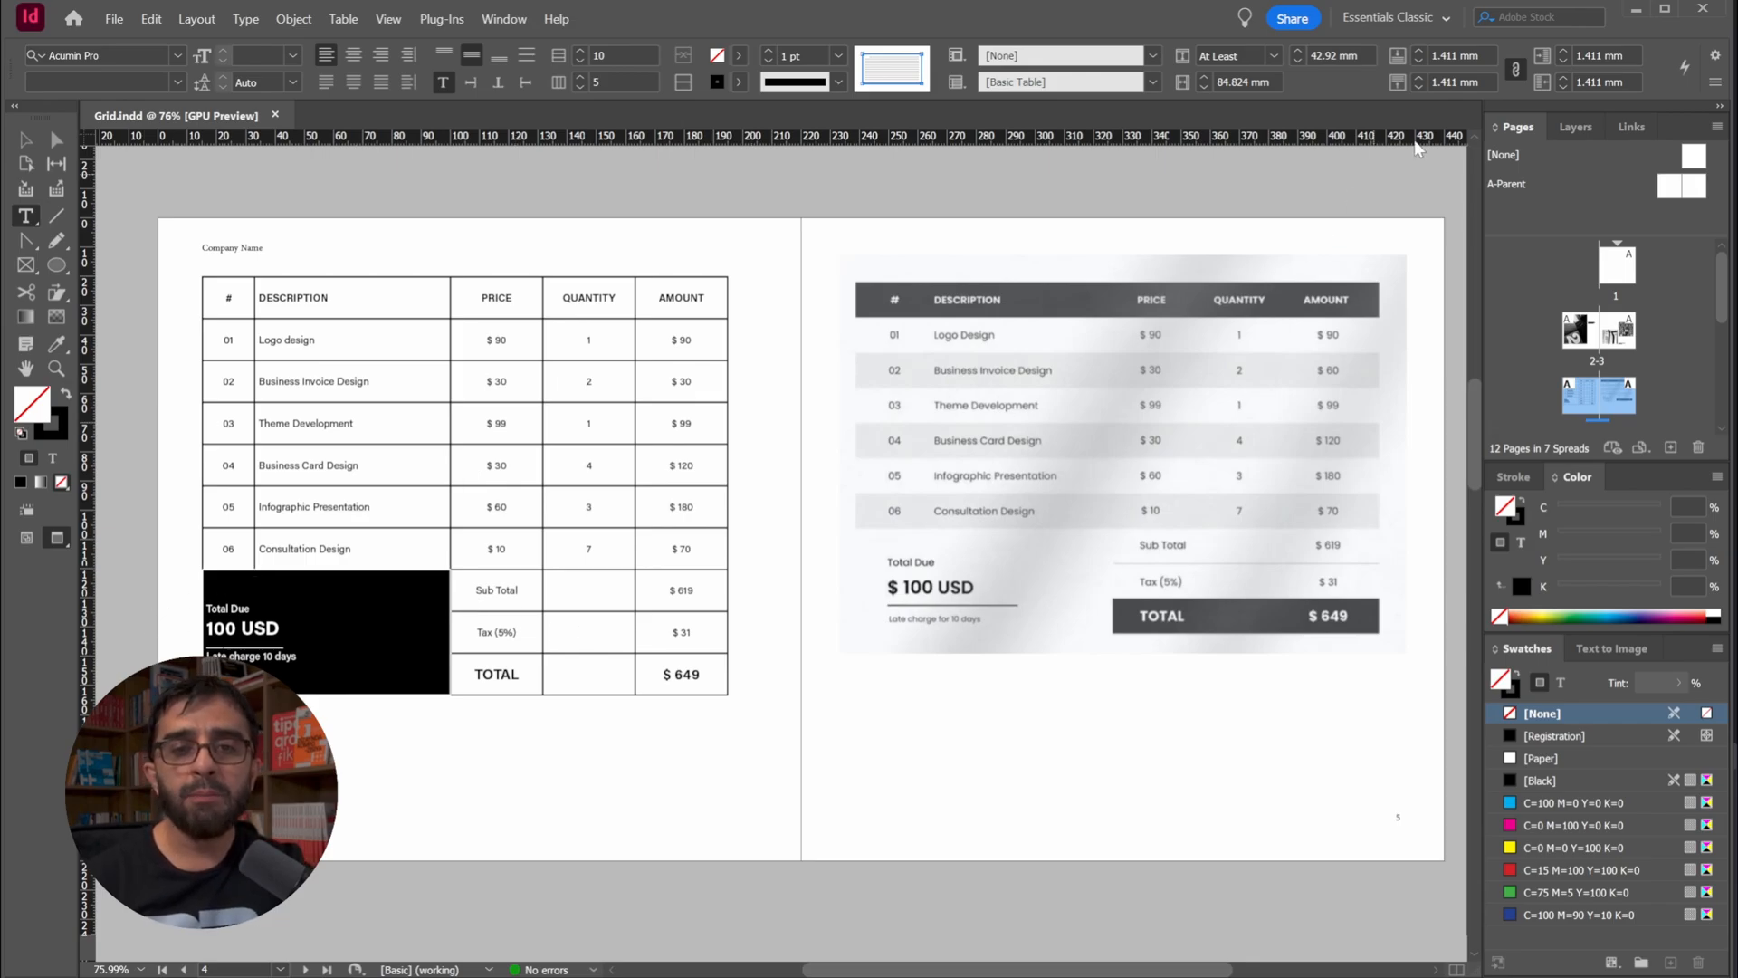
pyautogui.click(1516, 69)
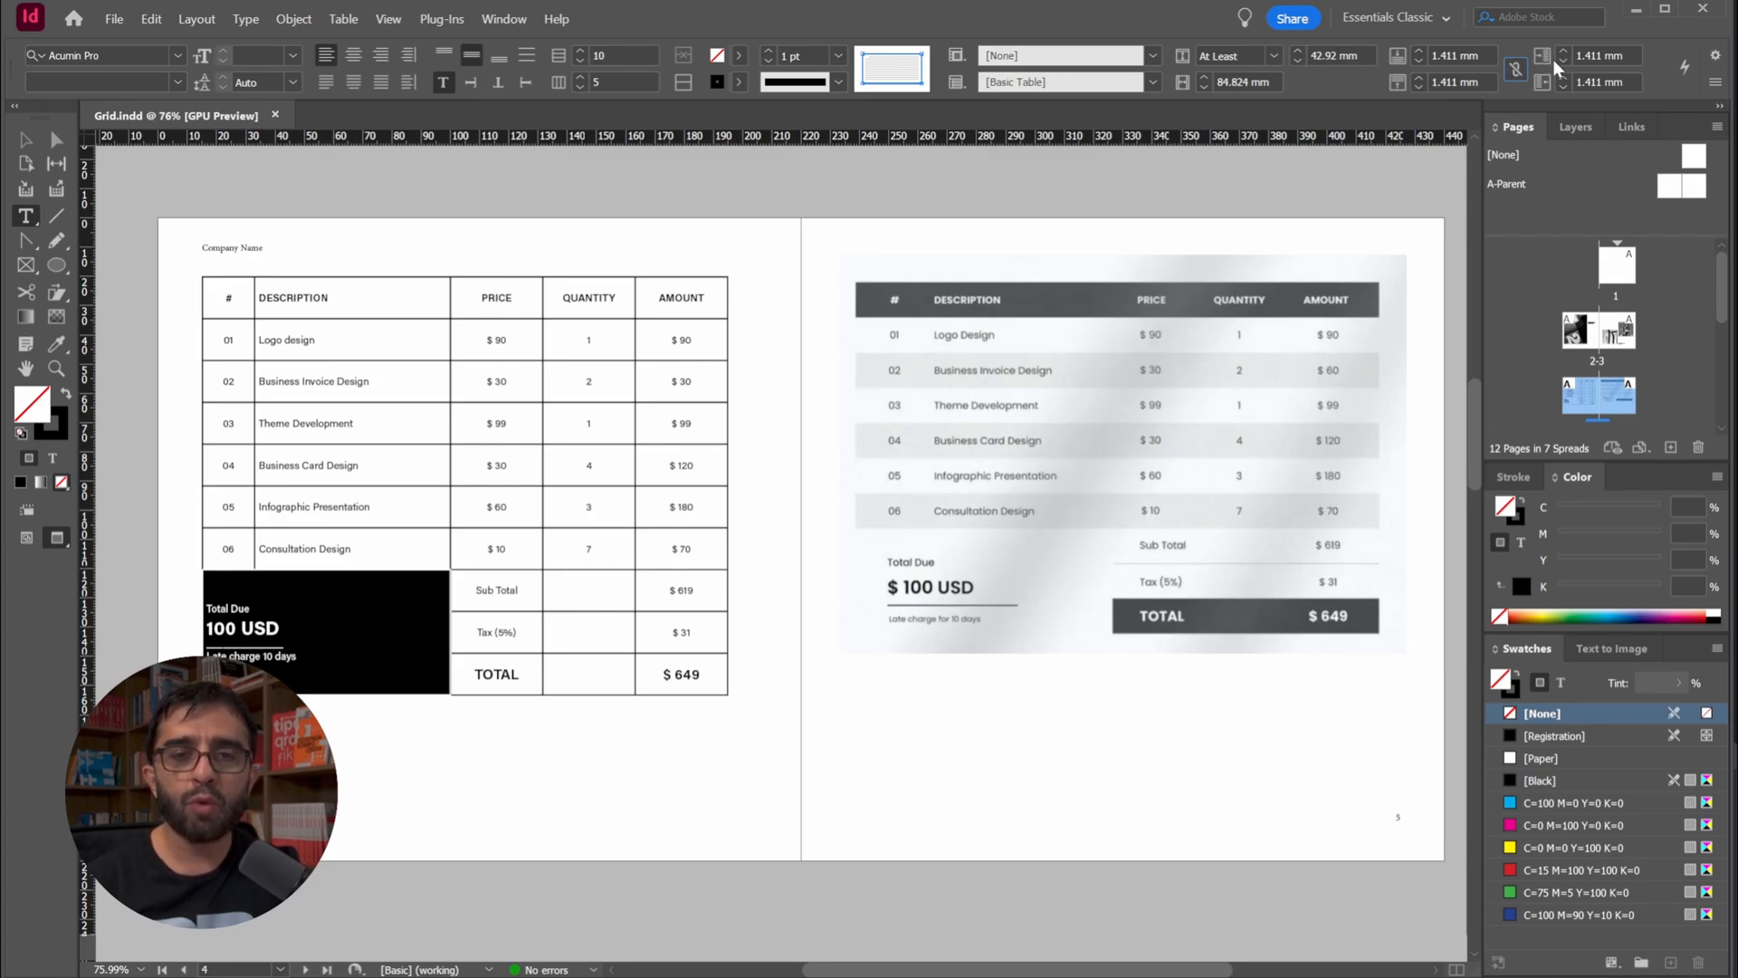
pyautogui.write('4')
pyautogui.press('Return')
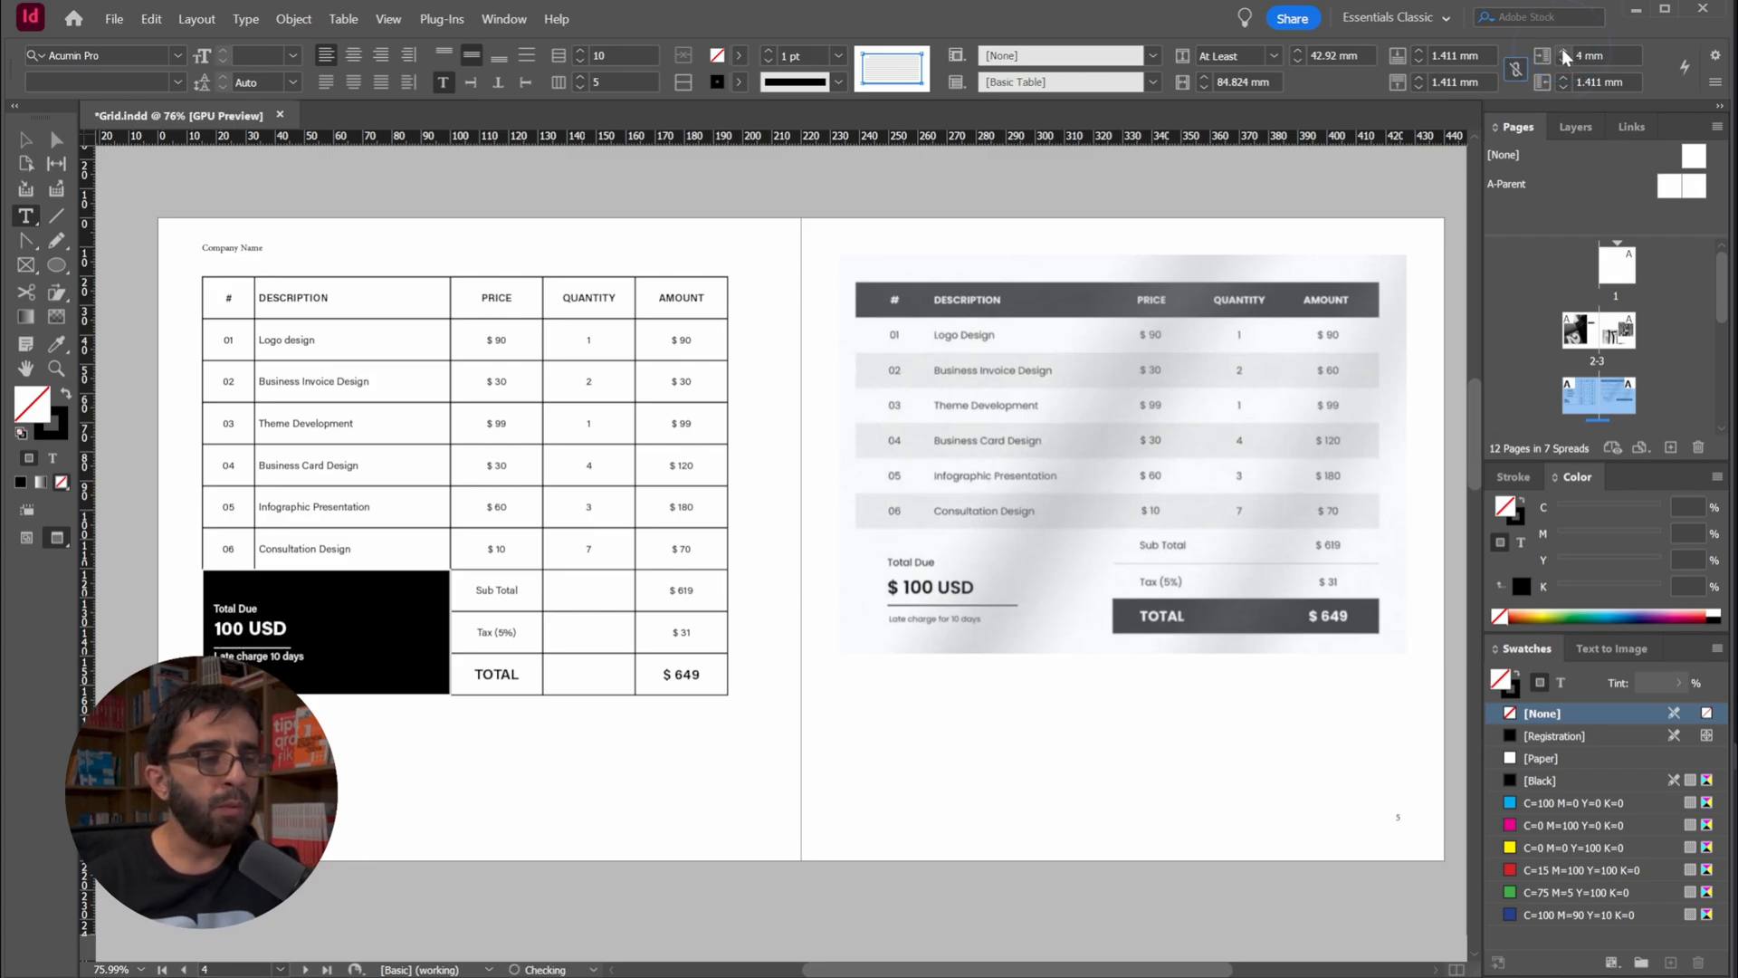
pyautogui.click(1560, 62)
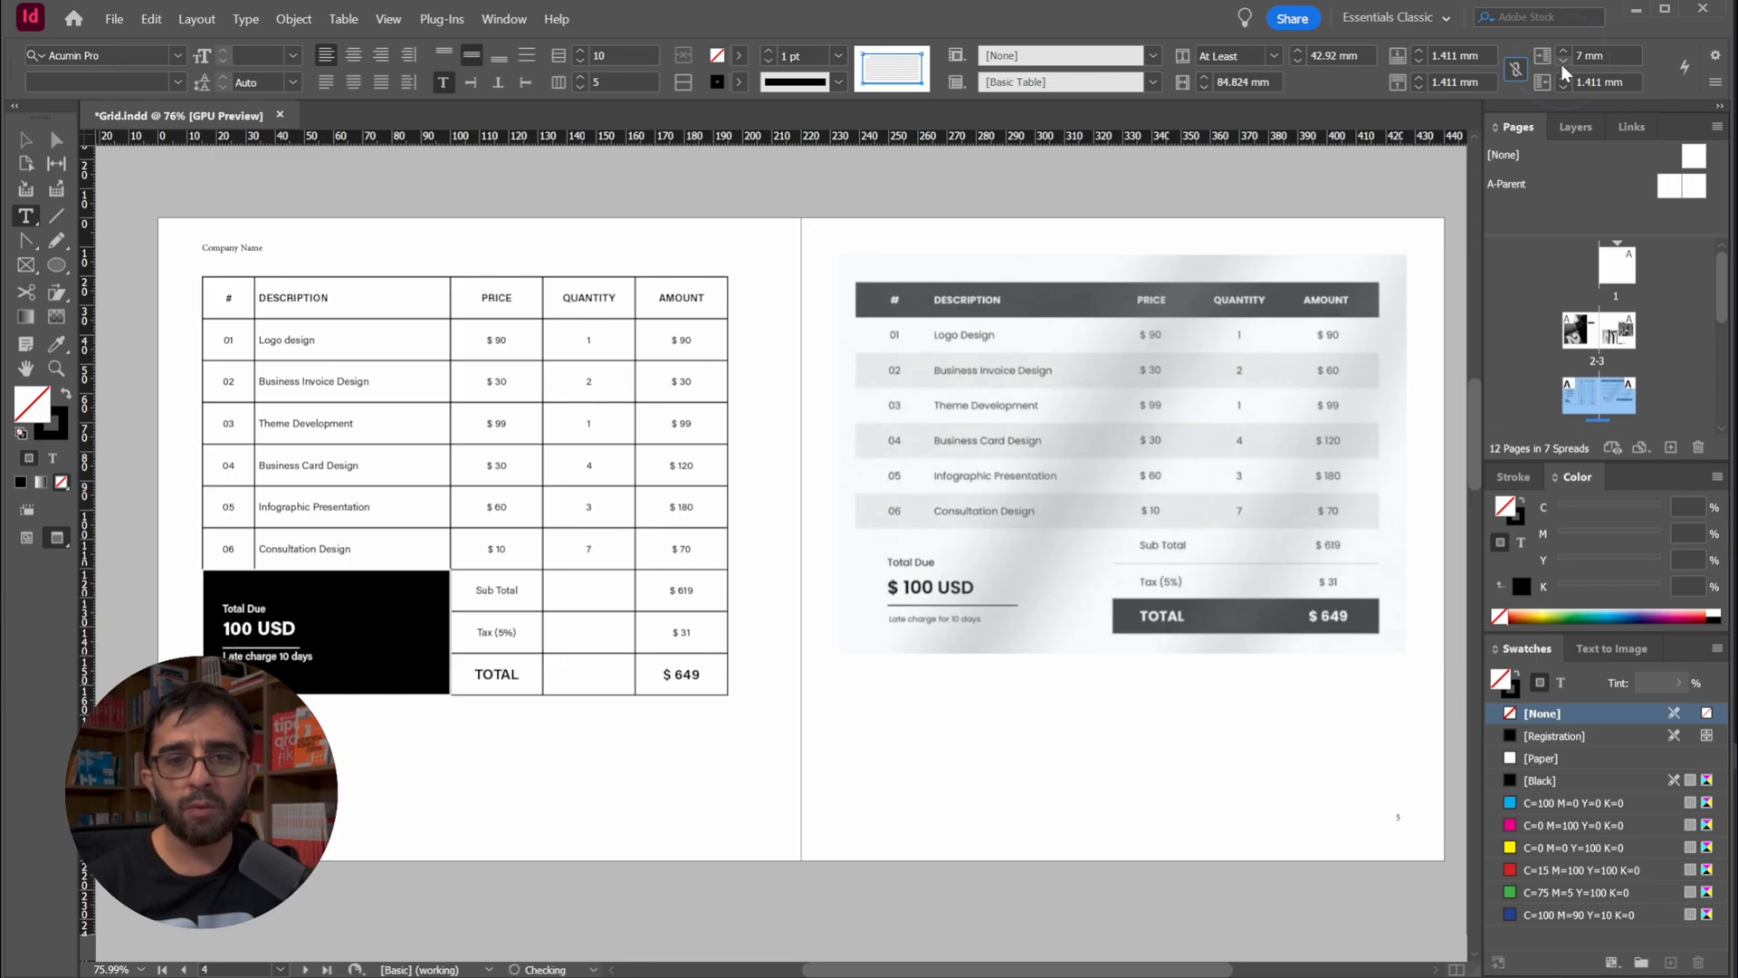
# Replace the separator line beneath "100 USD" in the Total Due cell with a longer row of underscores
pyautogui.click(334, 631)
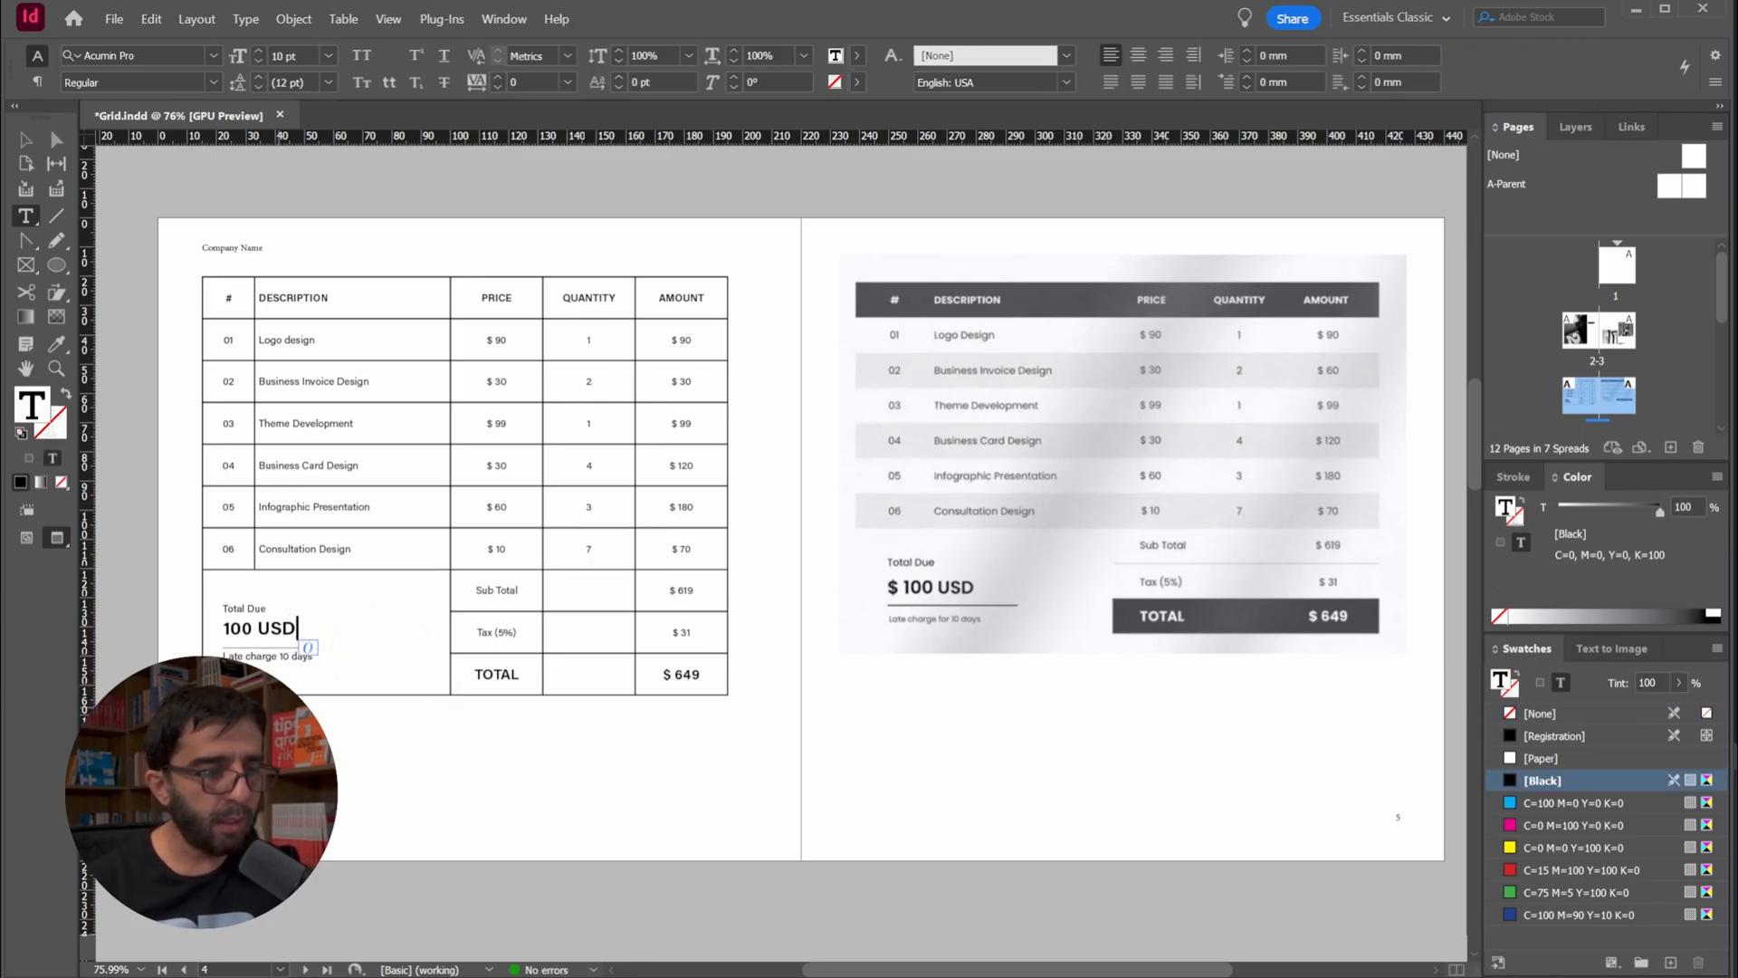
pyautogui.click(290, 642)
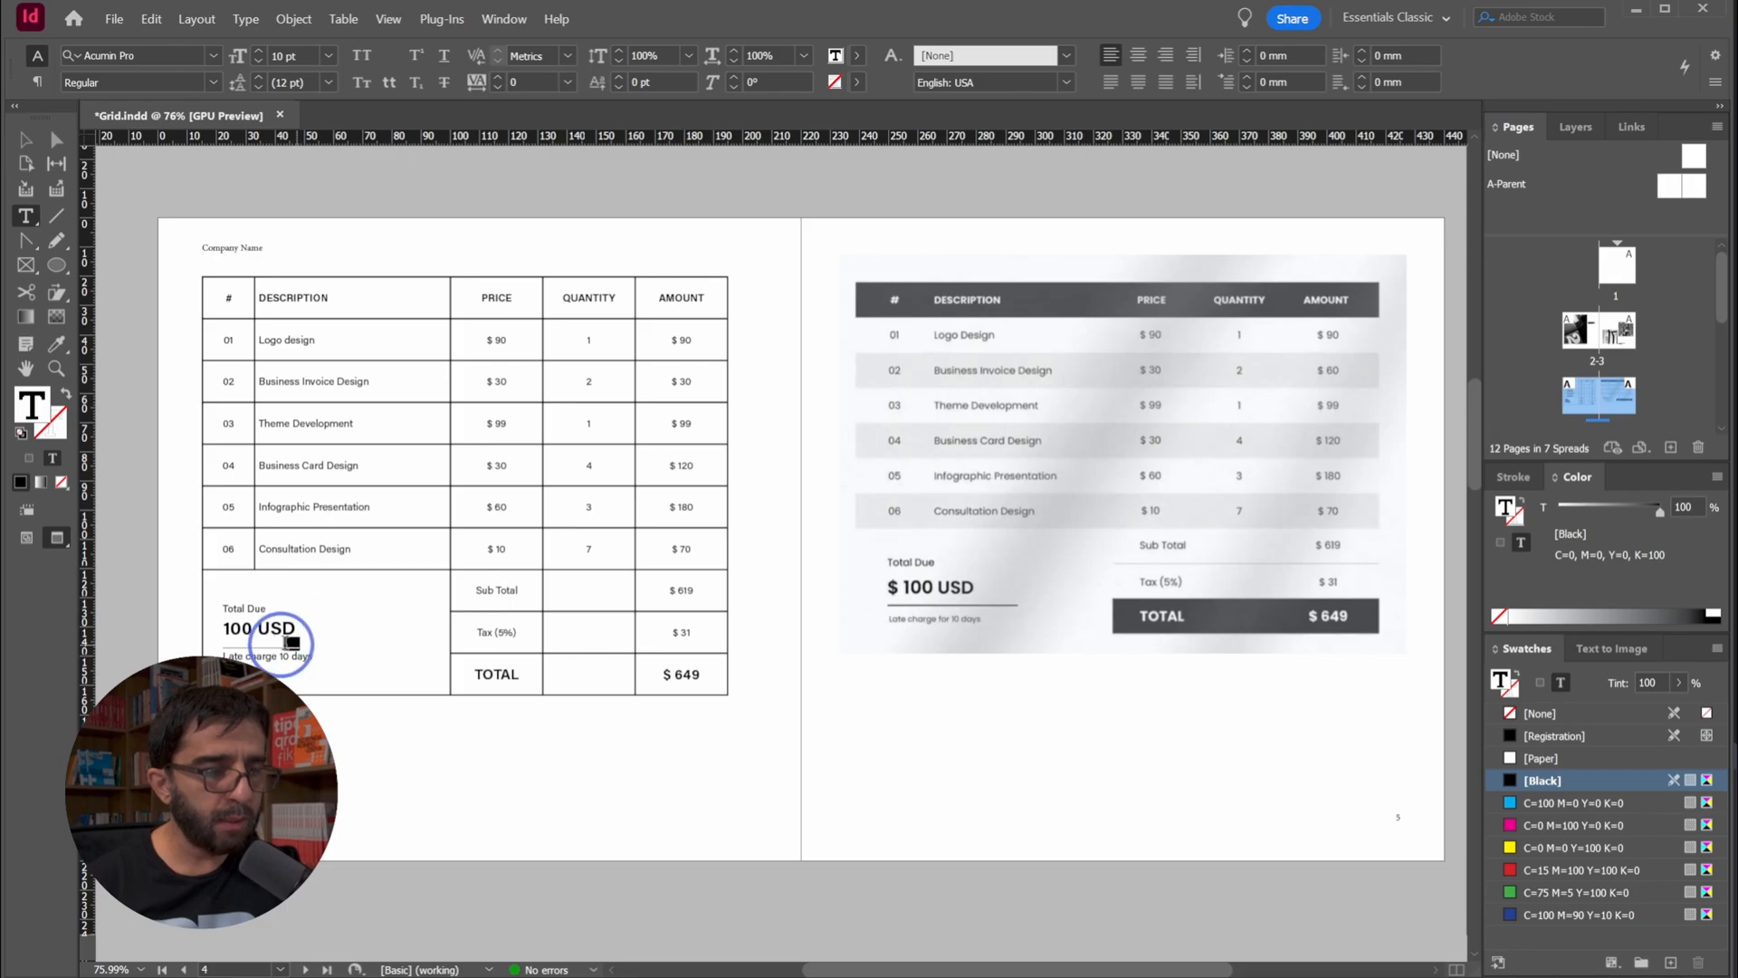
pyautogui.moveTo(227, 650); pyautogui.dragTo(233, 643)
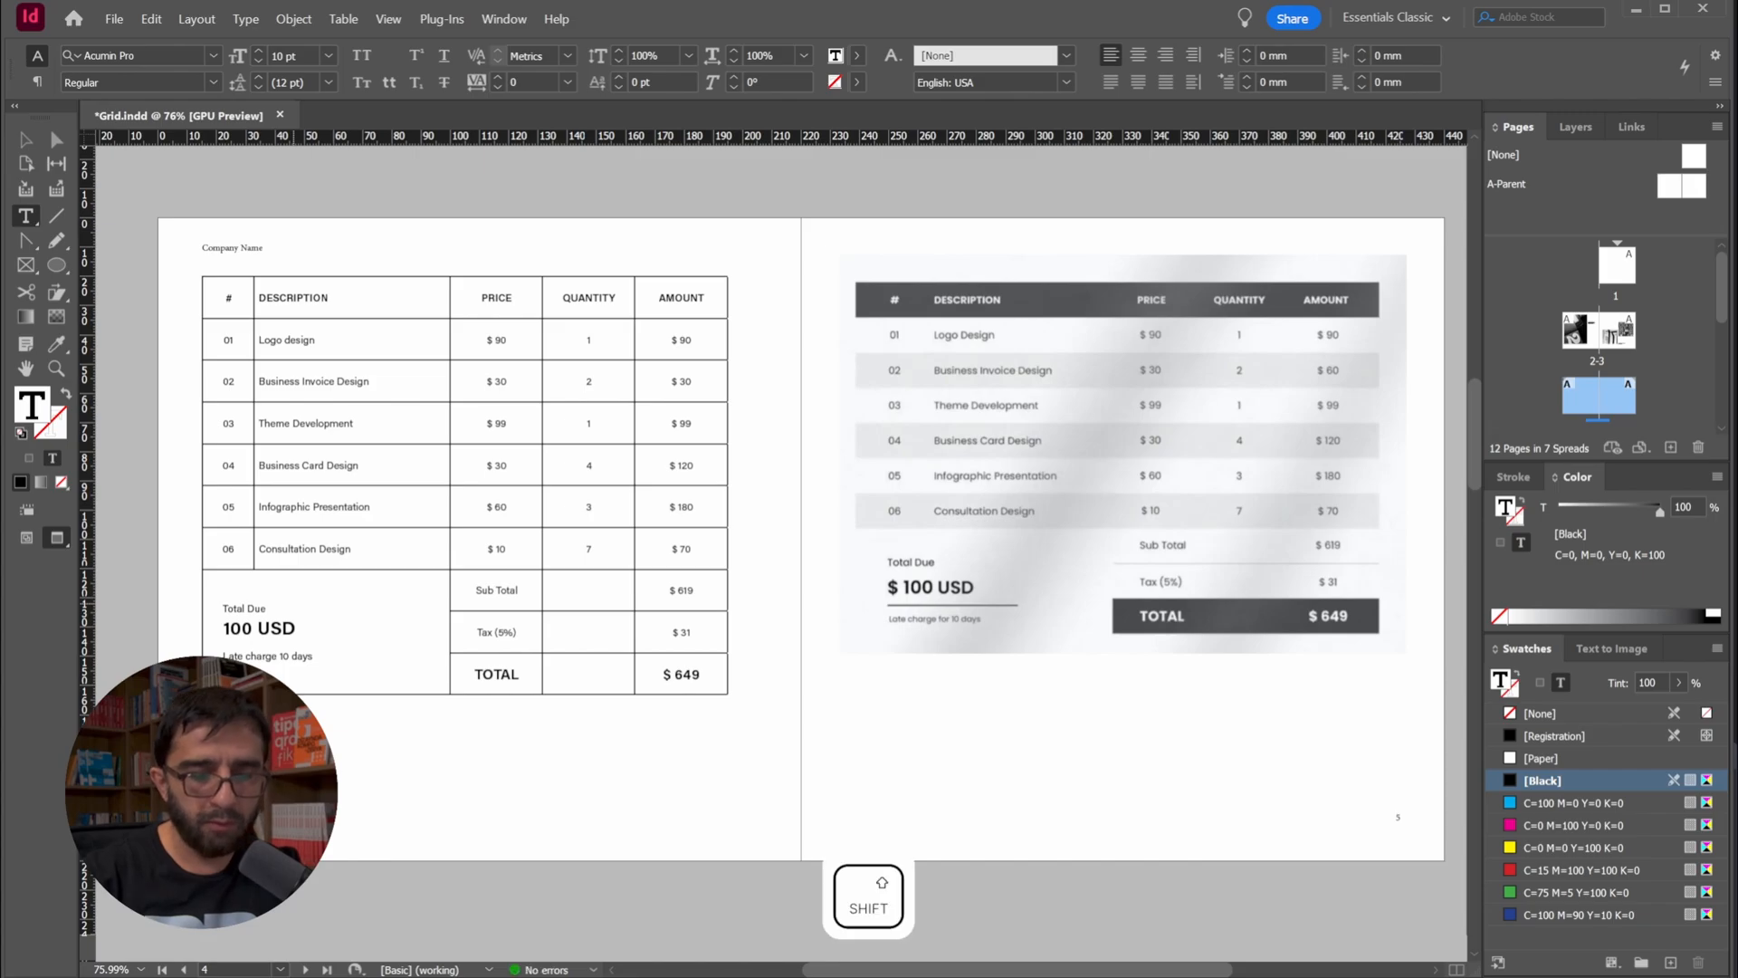
pyautogui.write('______________')
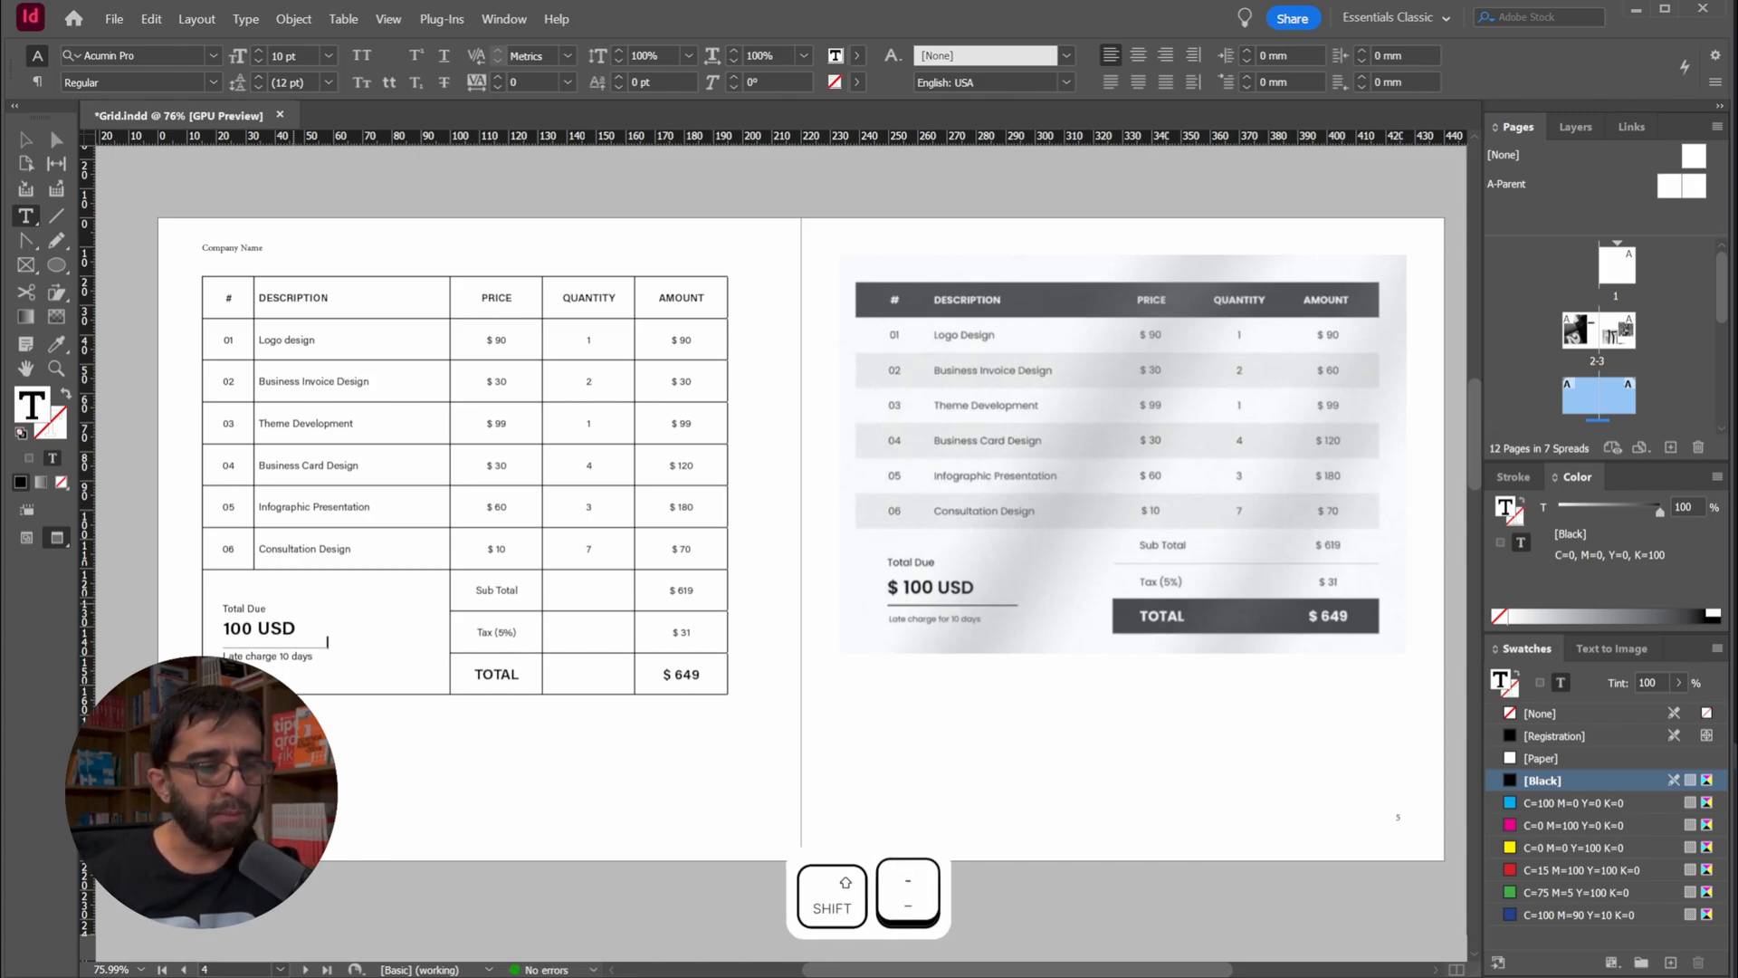
# Format the underscore separator line in the Total Due cell as 12 pt Bold
pyautogui.hotkey('ctrl', 'shift', 'Left')
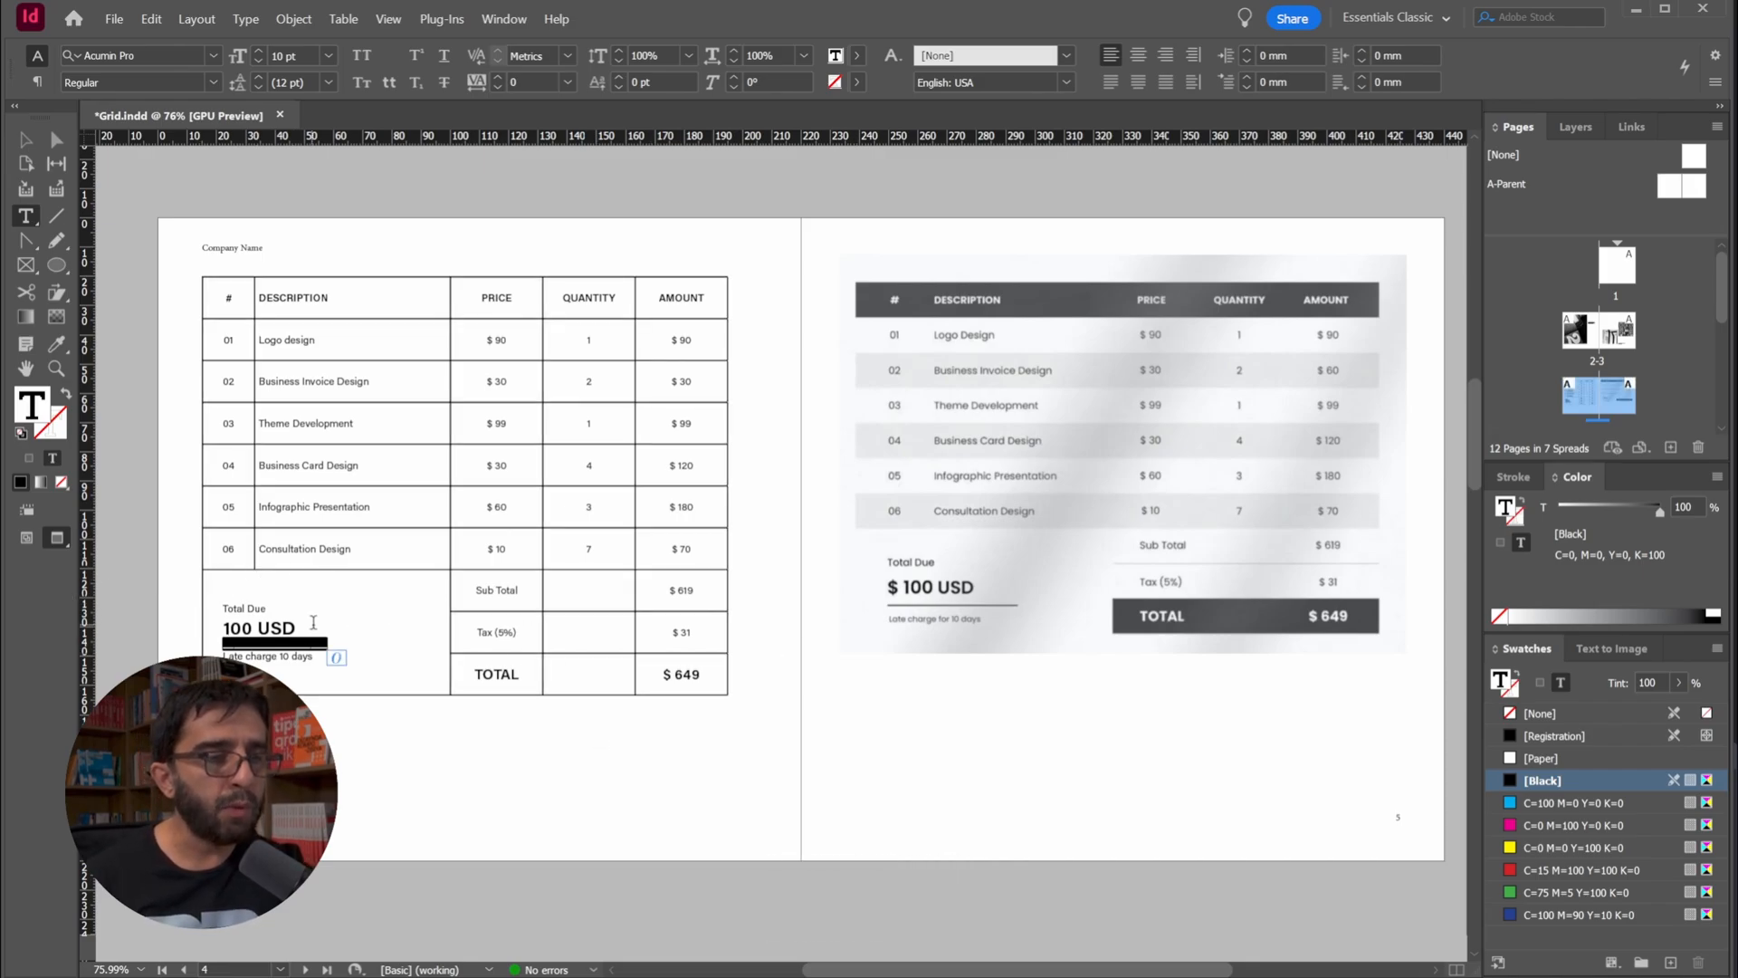
pyautogui.click(214, 82)
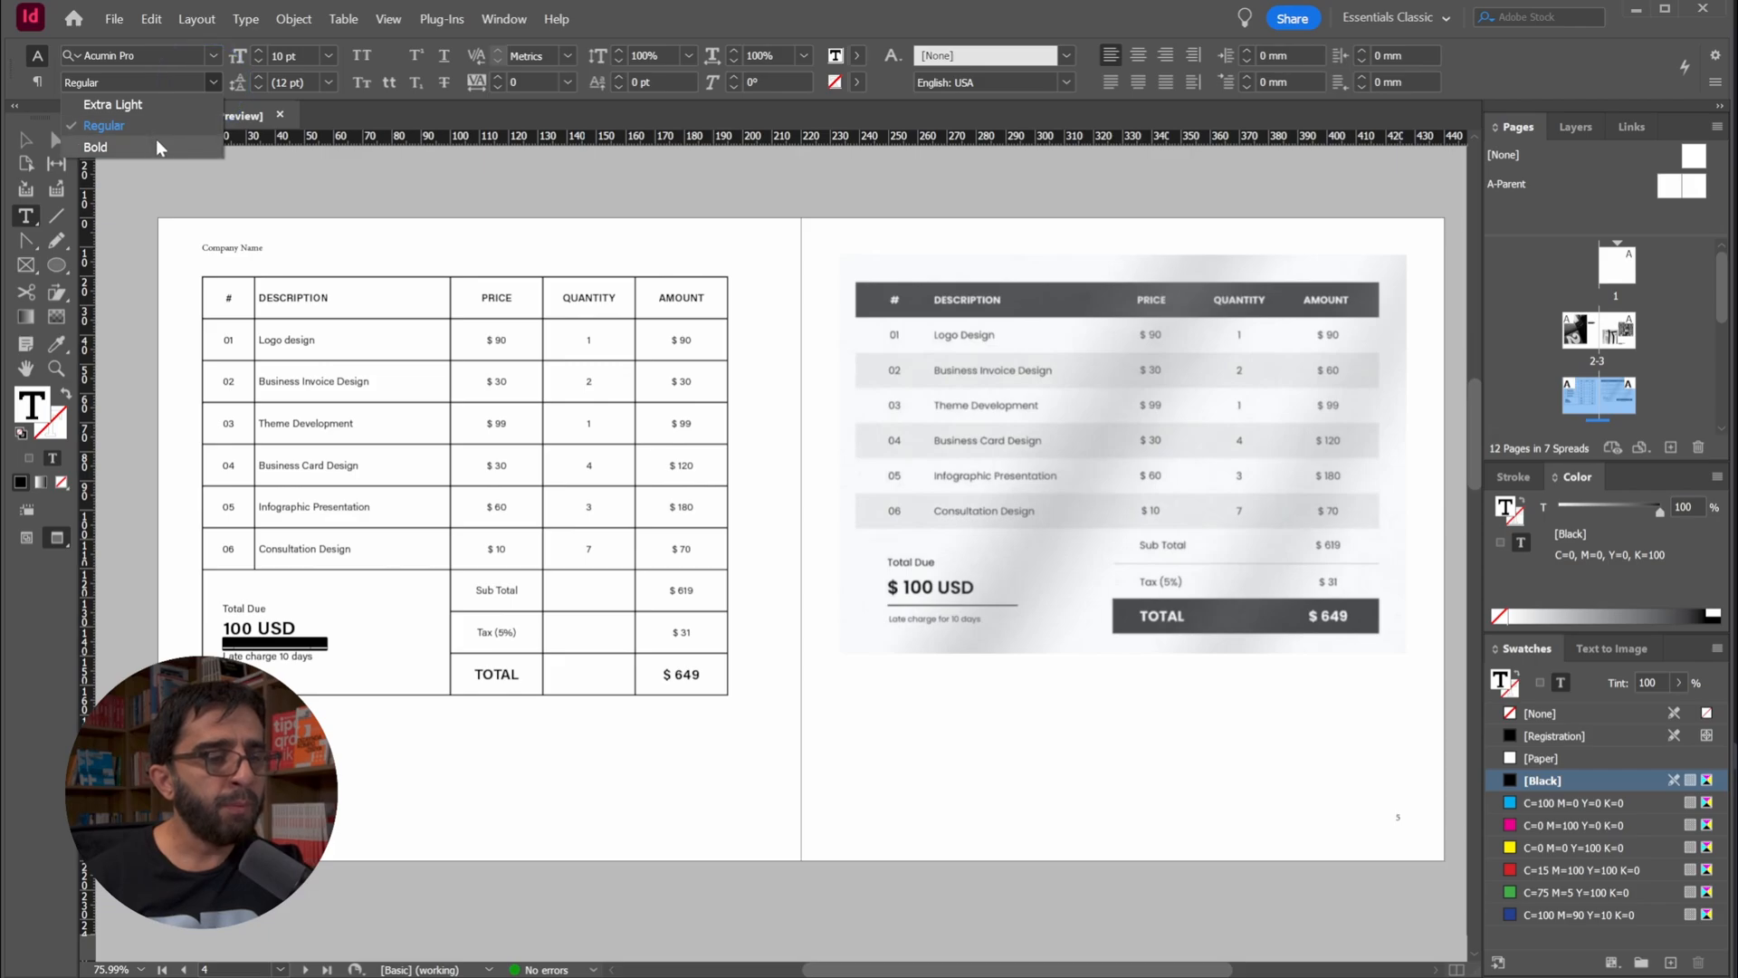
pyautogui.click(159, 147)
pyautogui.click(327, 54)
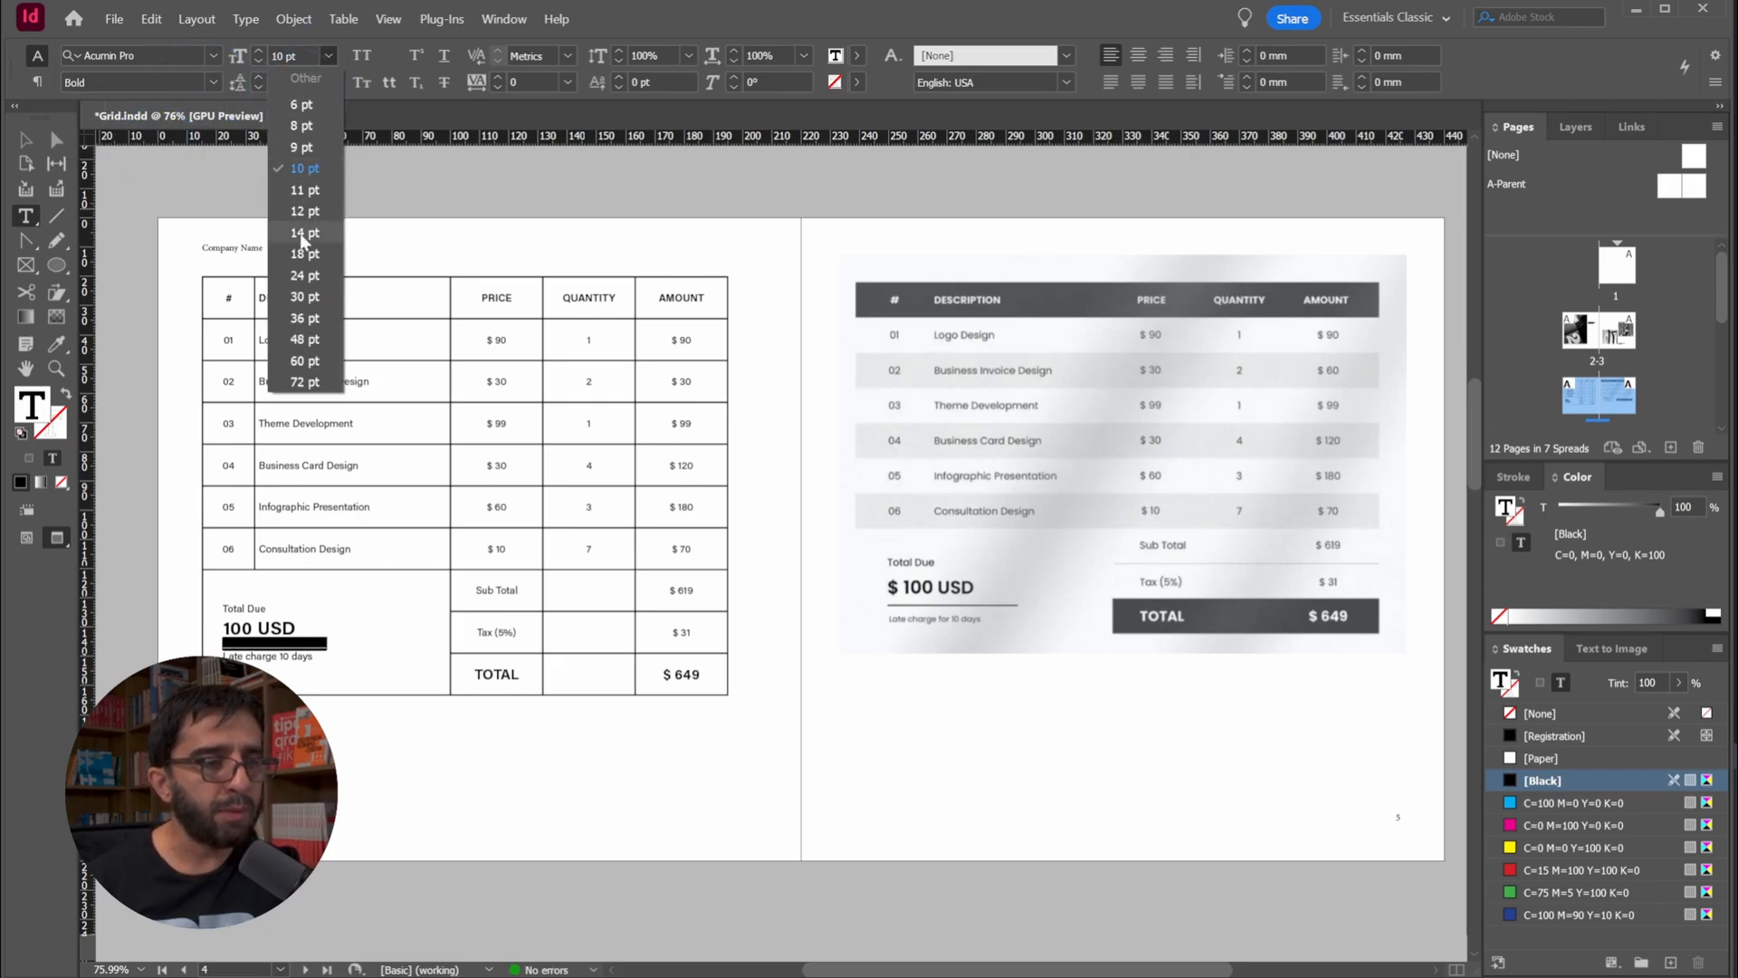
pyautogui.click(306, 253)
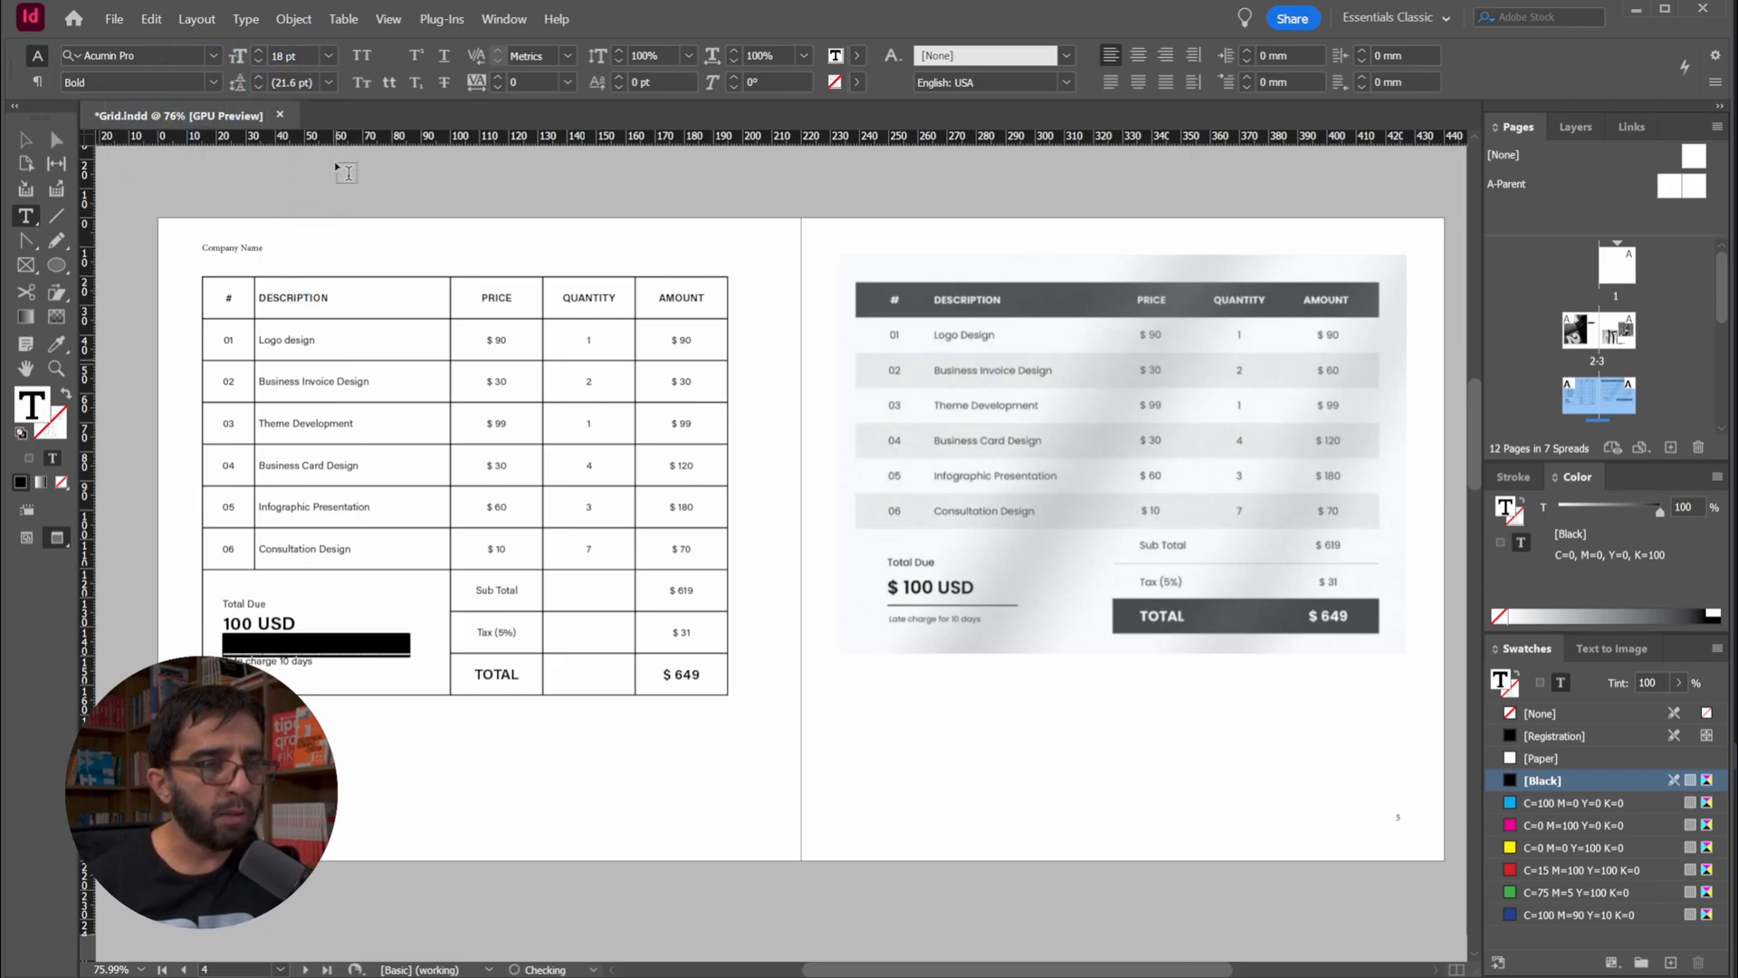
pyautogui.click(330, 55)
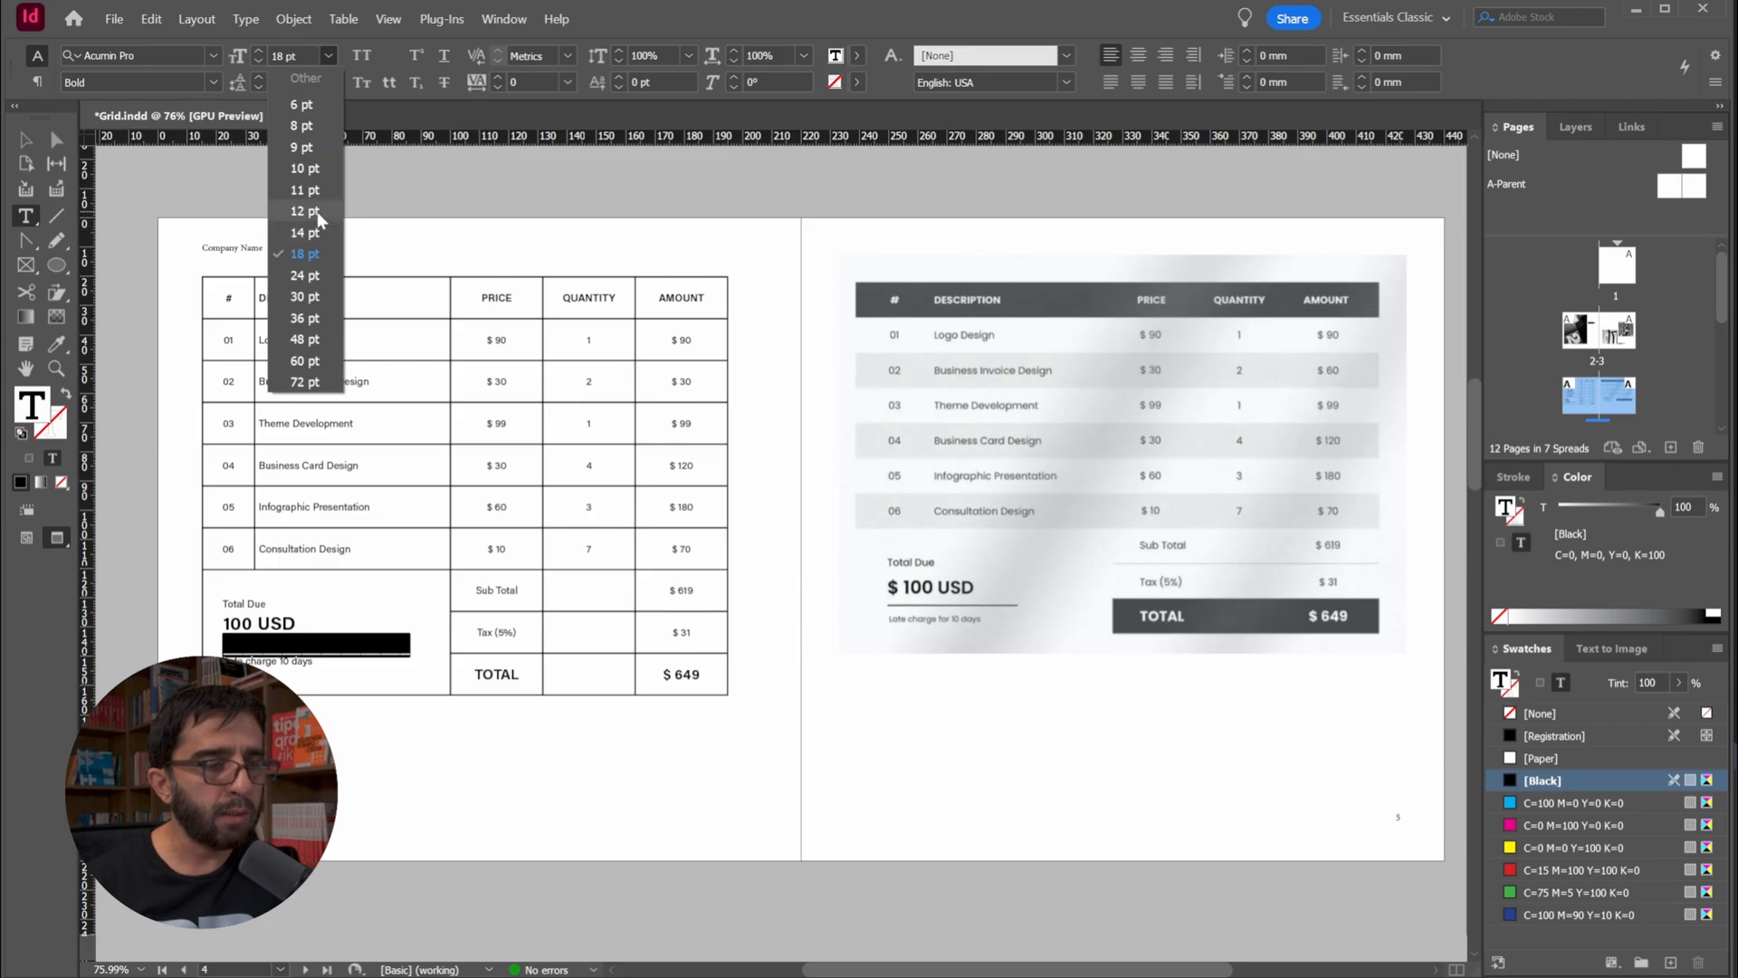
pyautogui.click(308, 625)
pyautogui.press('Escape')
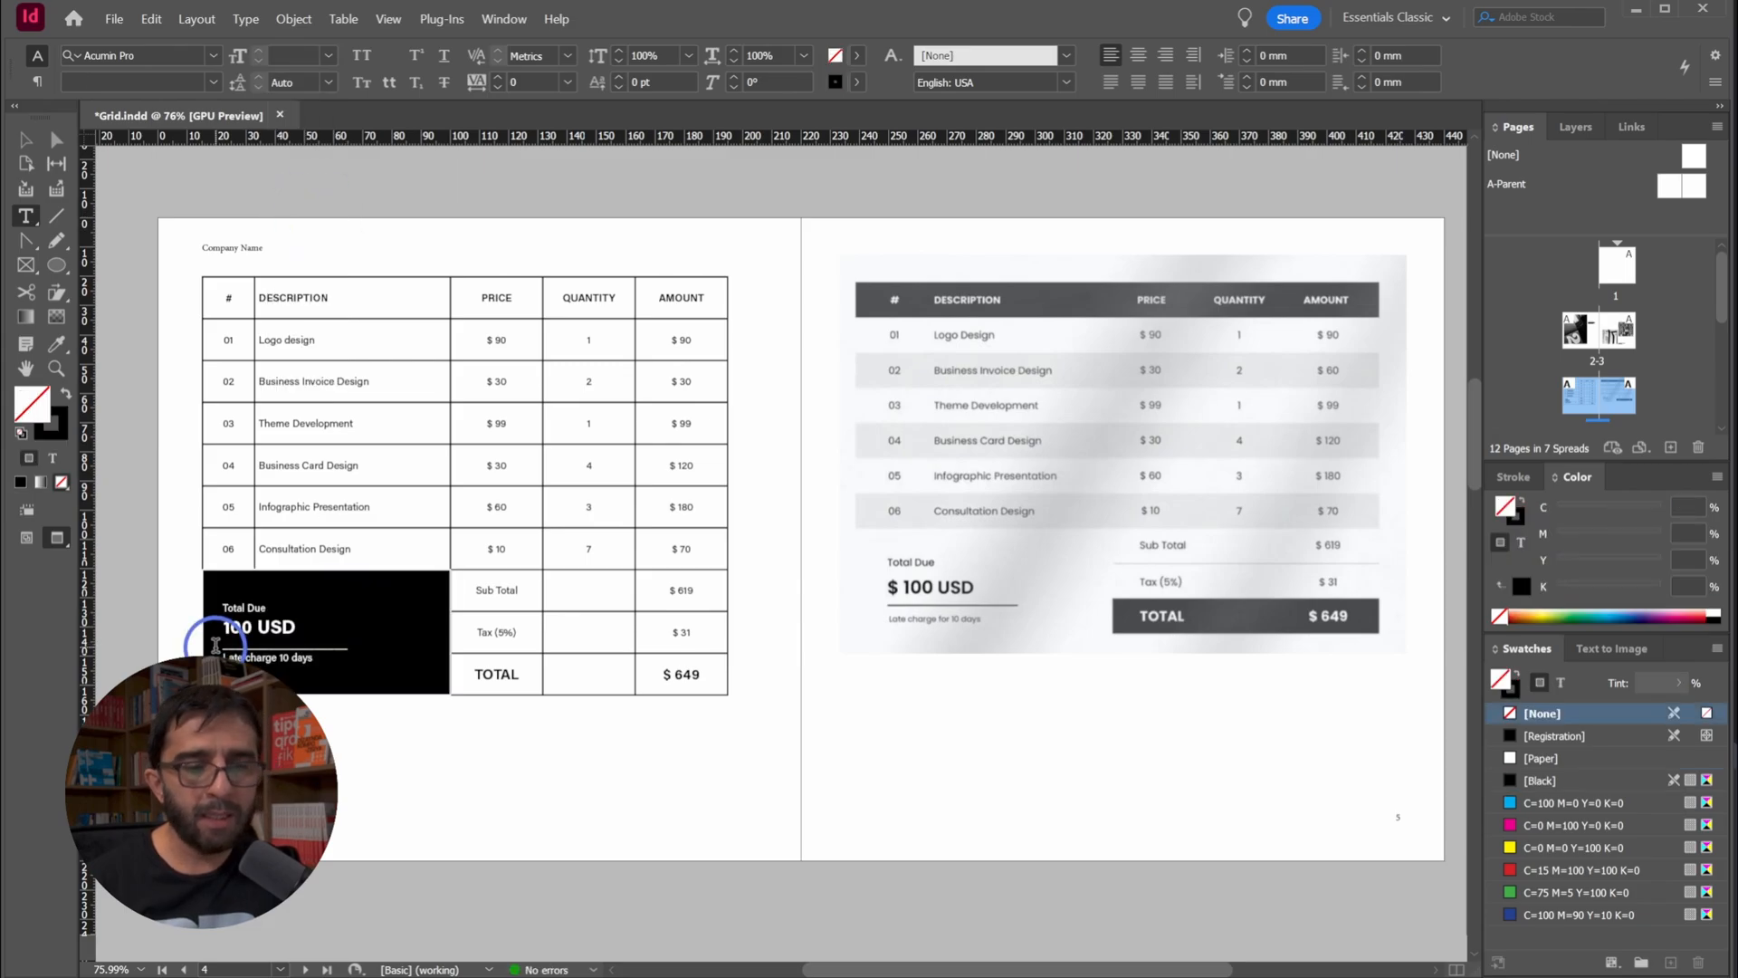
# Shorten the underscore separator line slightly at its right end
pyautogui.click(353, 640)
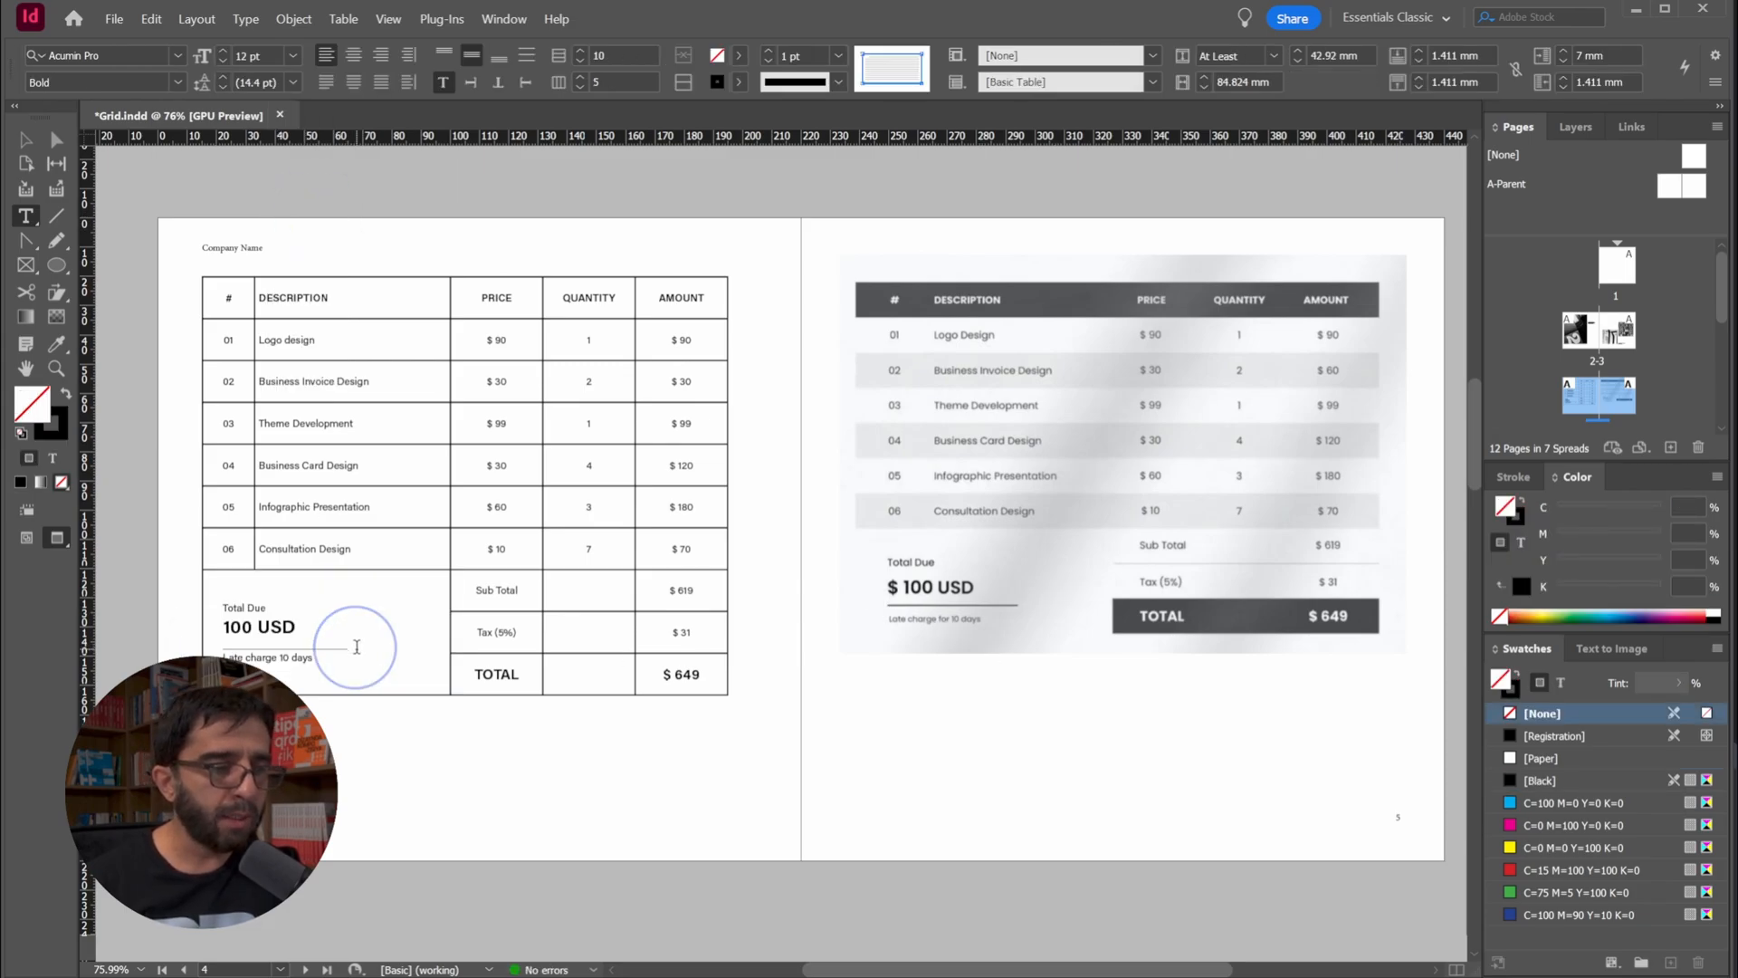
pyautogui.press('BackSpace')
pyautogui.press('BackSpace')
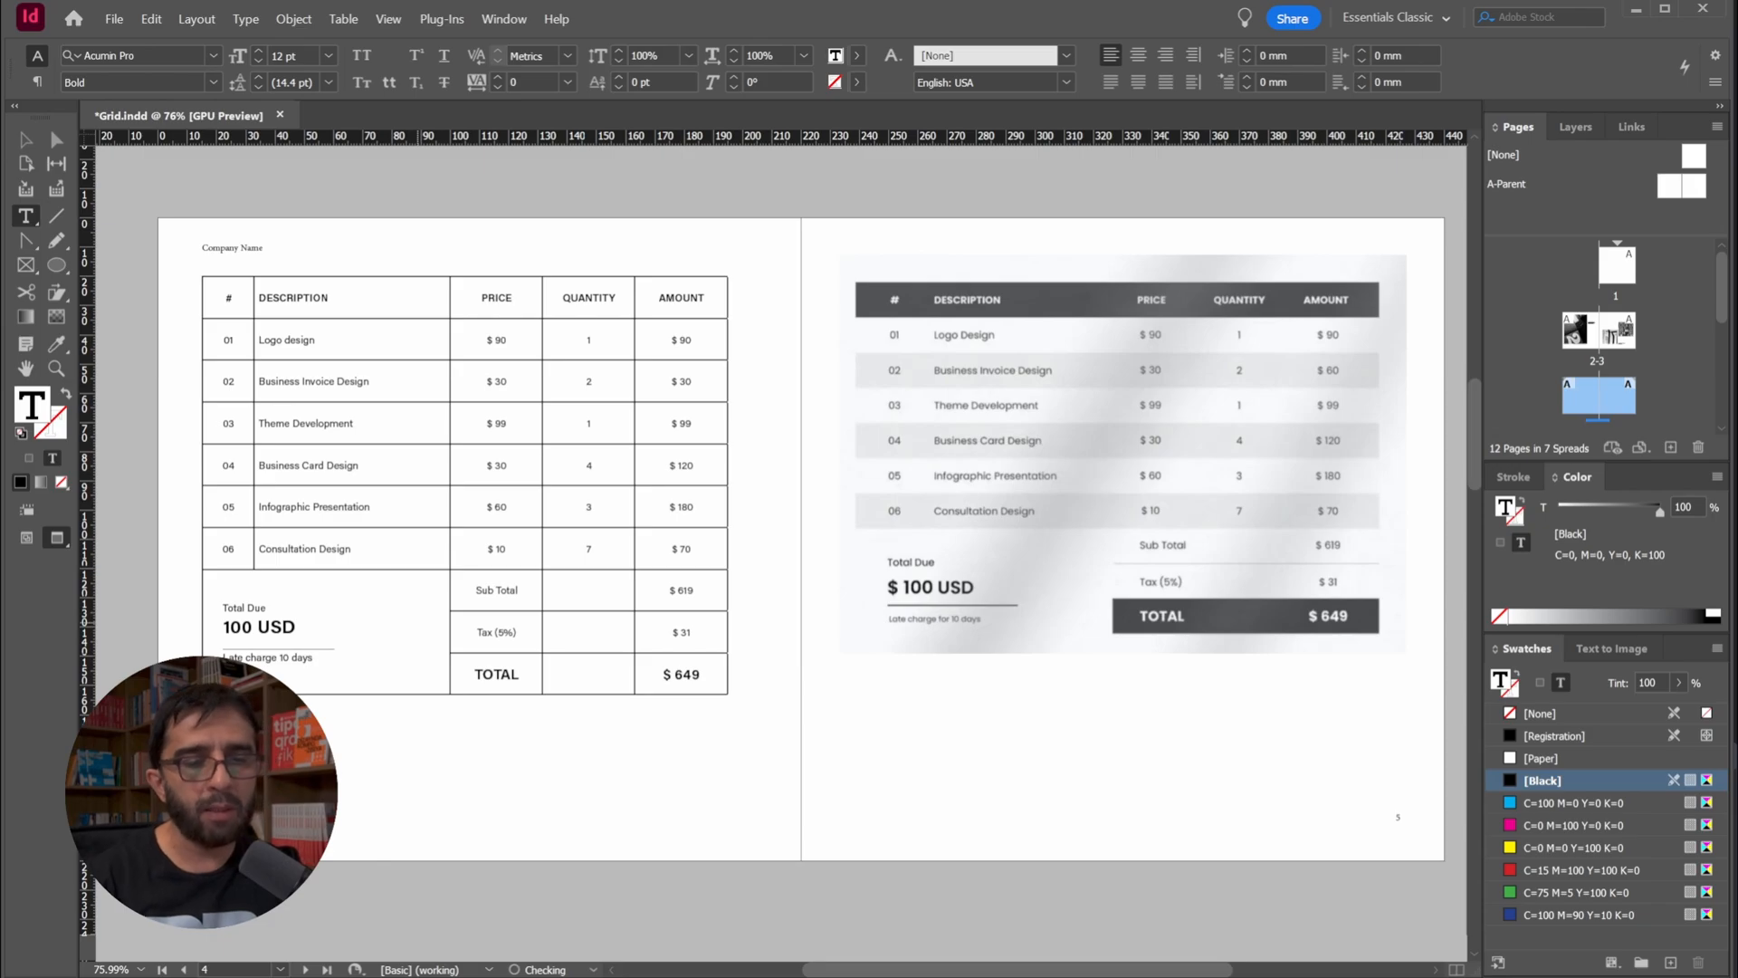
# Set the leading of the "Late charge 10 days" line to 18 pt and leave nothing selected
pyautogui.hotkey('shift', 'Down')
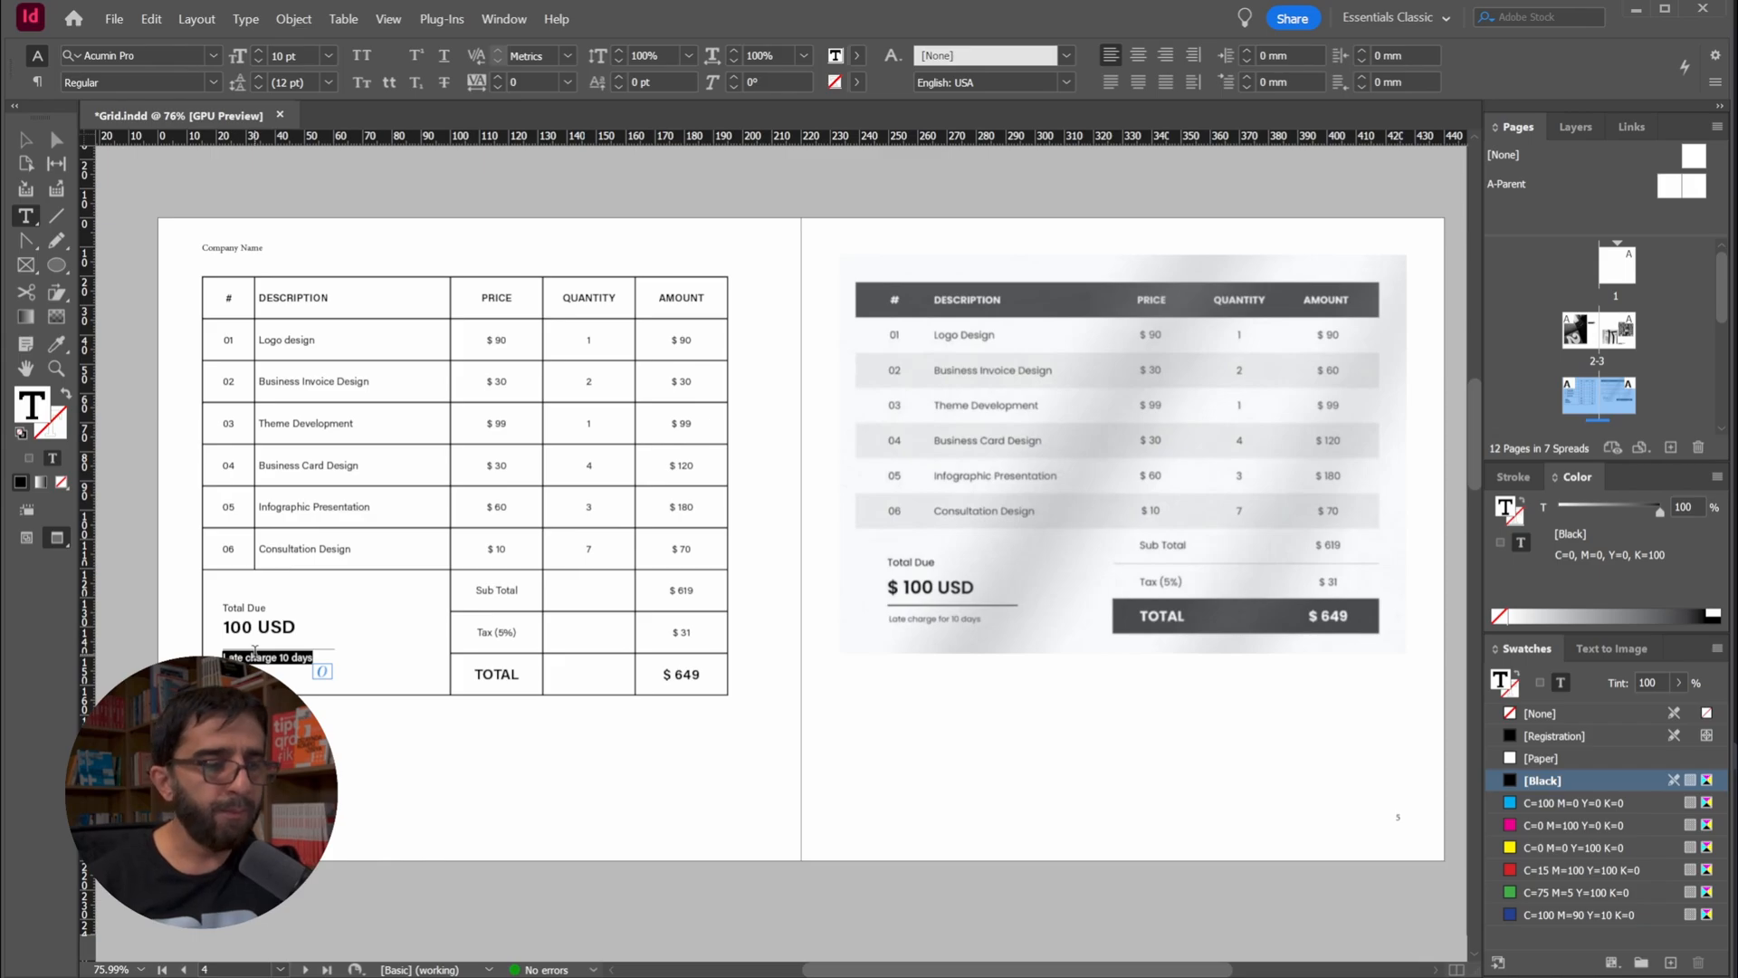
pyautogui.hotkey('alt', 'Down')
pyautogui.hotkey('alt', 'Down')
pyautogui.hotkey('alt', 'Down')
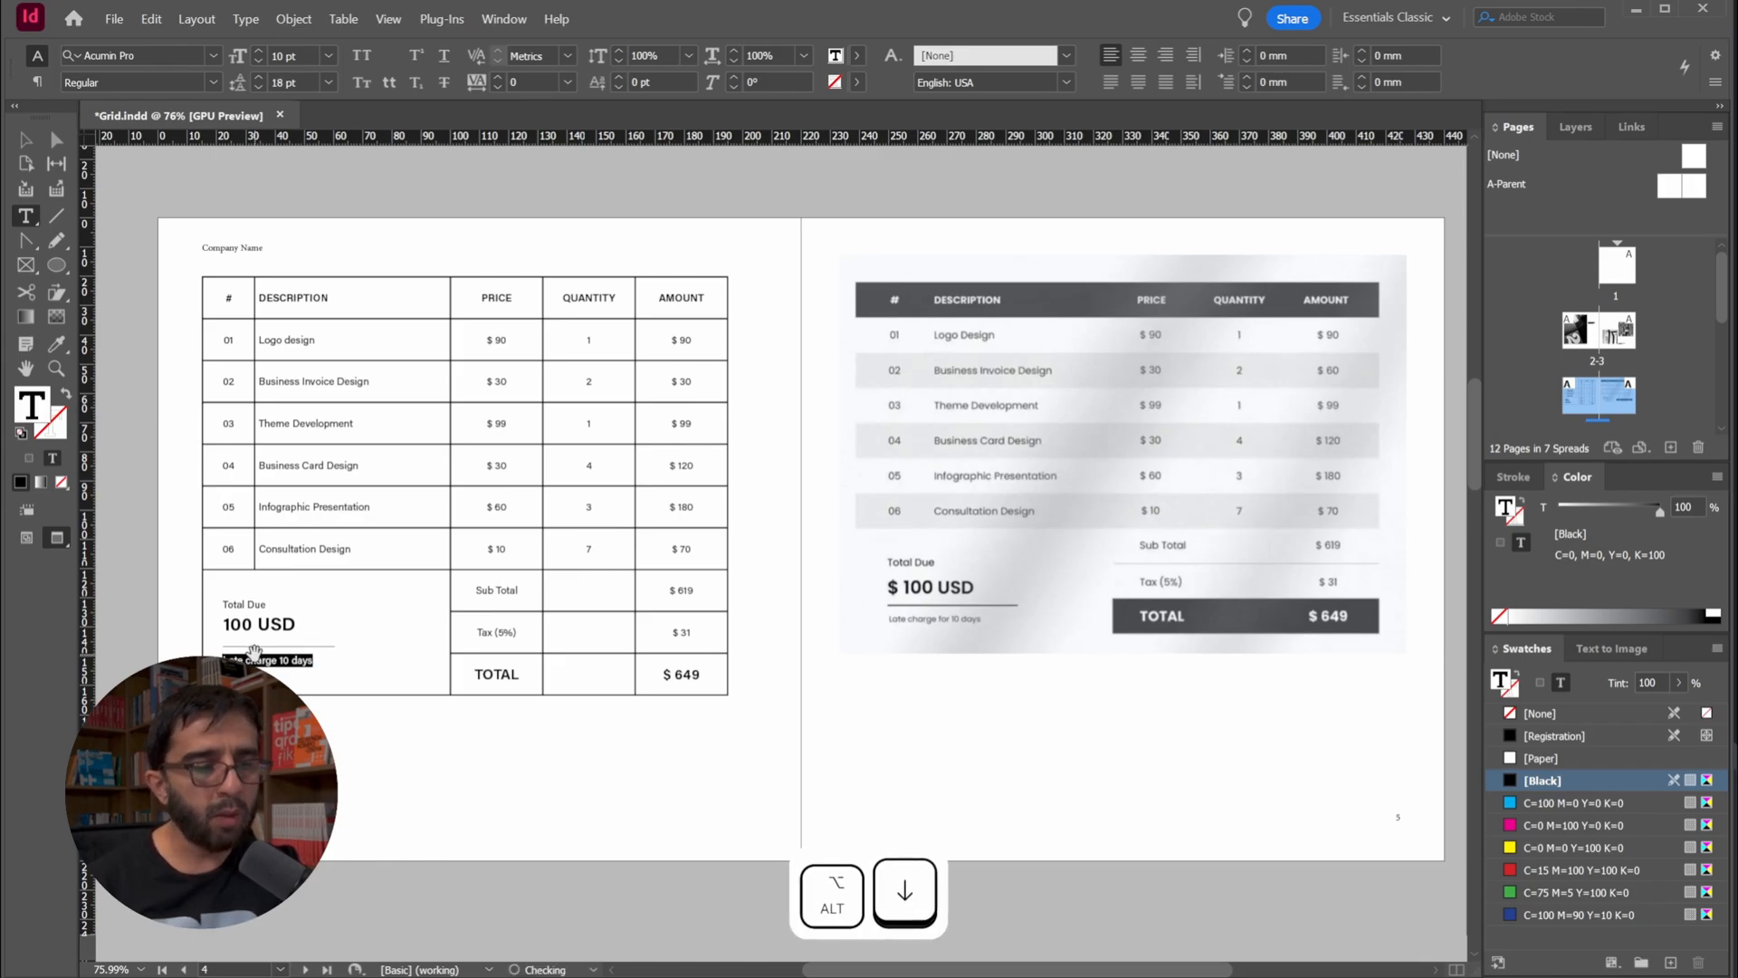
pyautogui.hotkey('alt', 'Up')
pyautogui.hotkey('alt', 'Down')
pyautogui.hotkey('alt', 'Down')
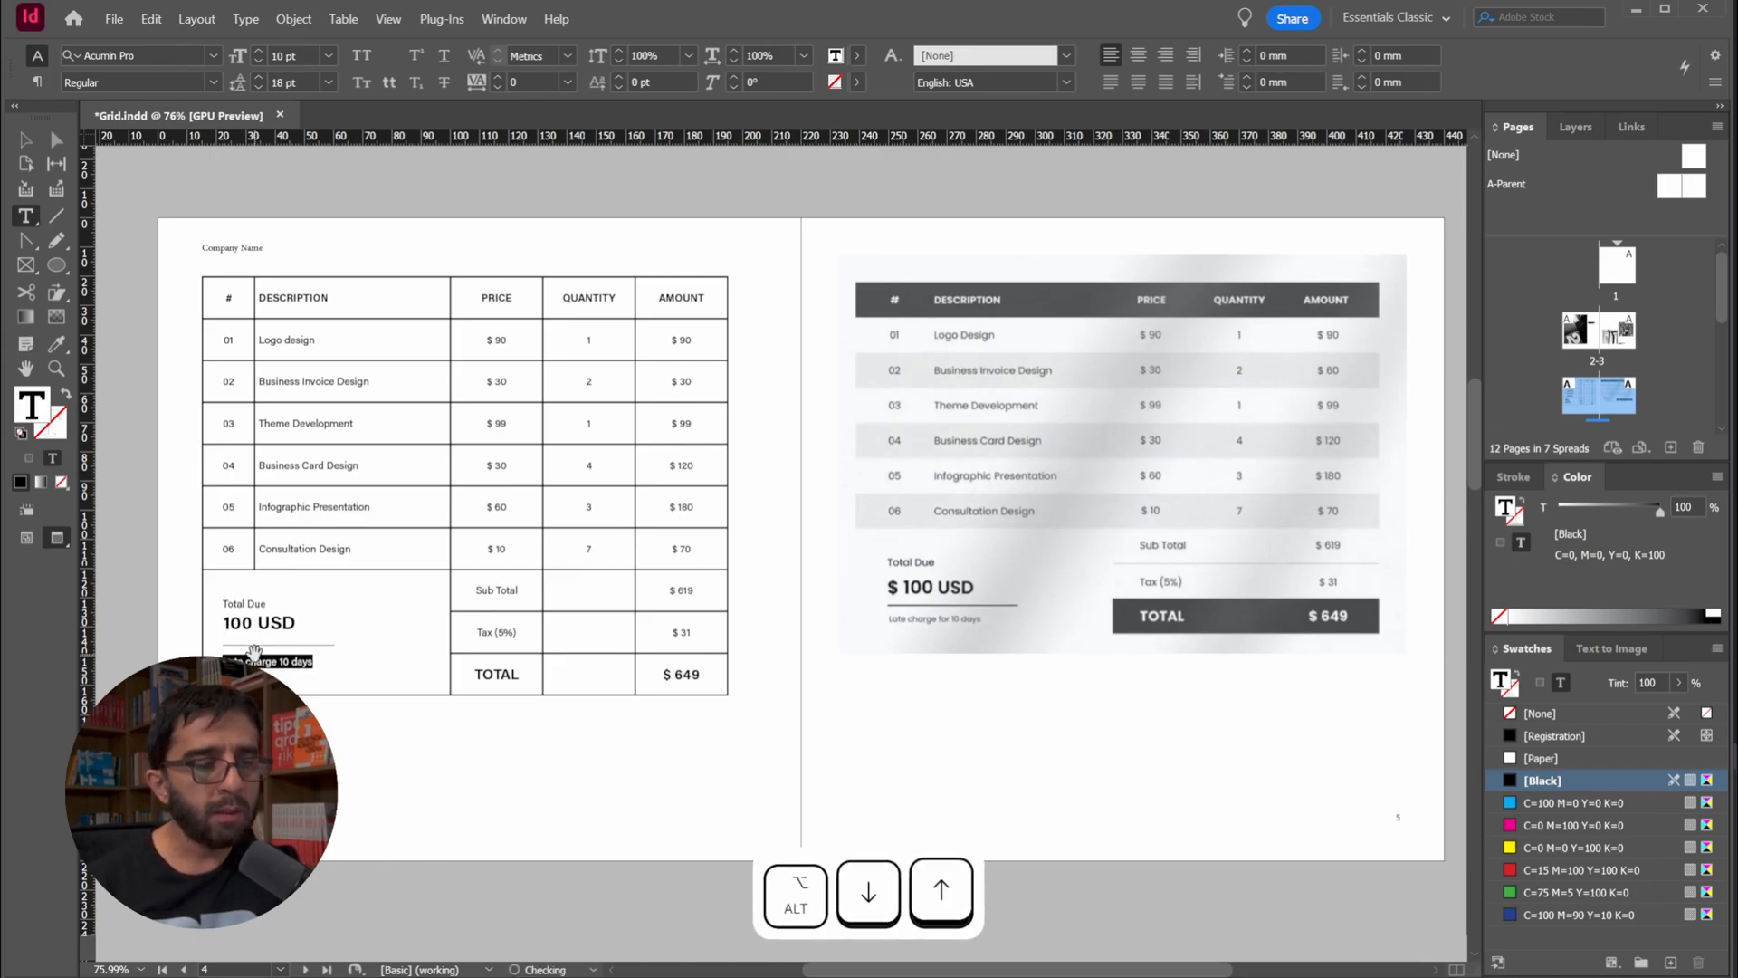
pyautogui.hotkey('alt', 'Up')
pyautogui.click(27, 144)
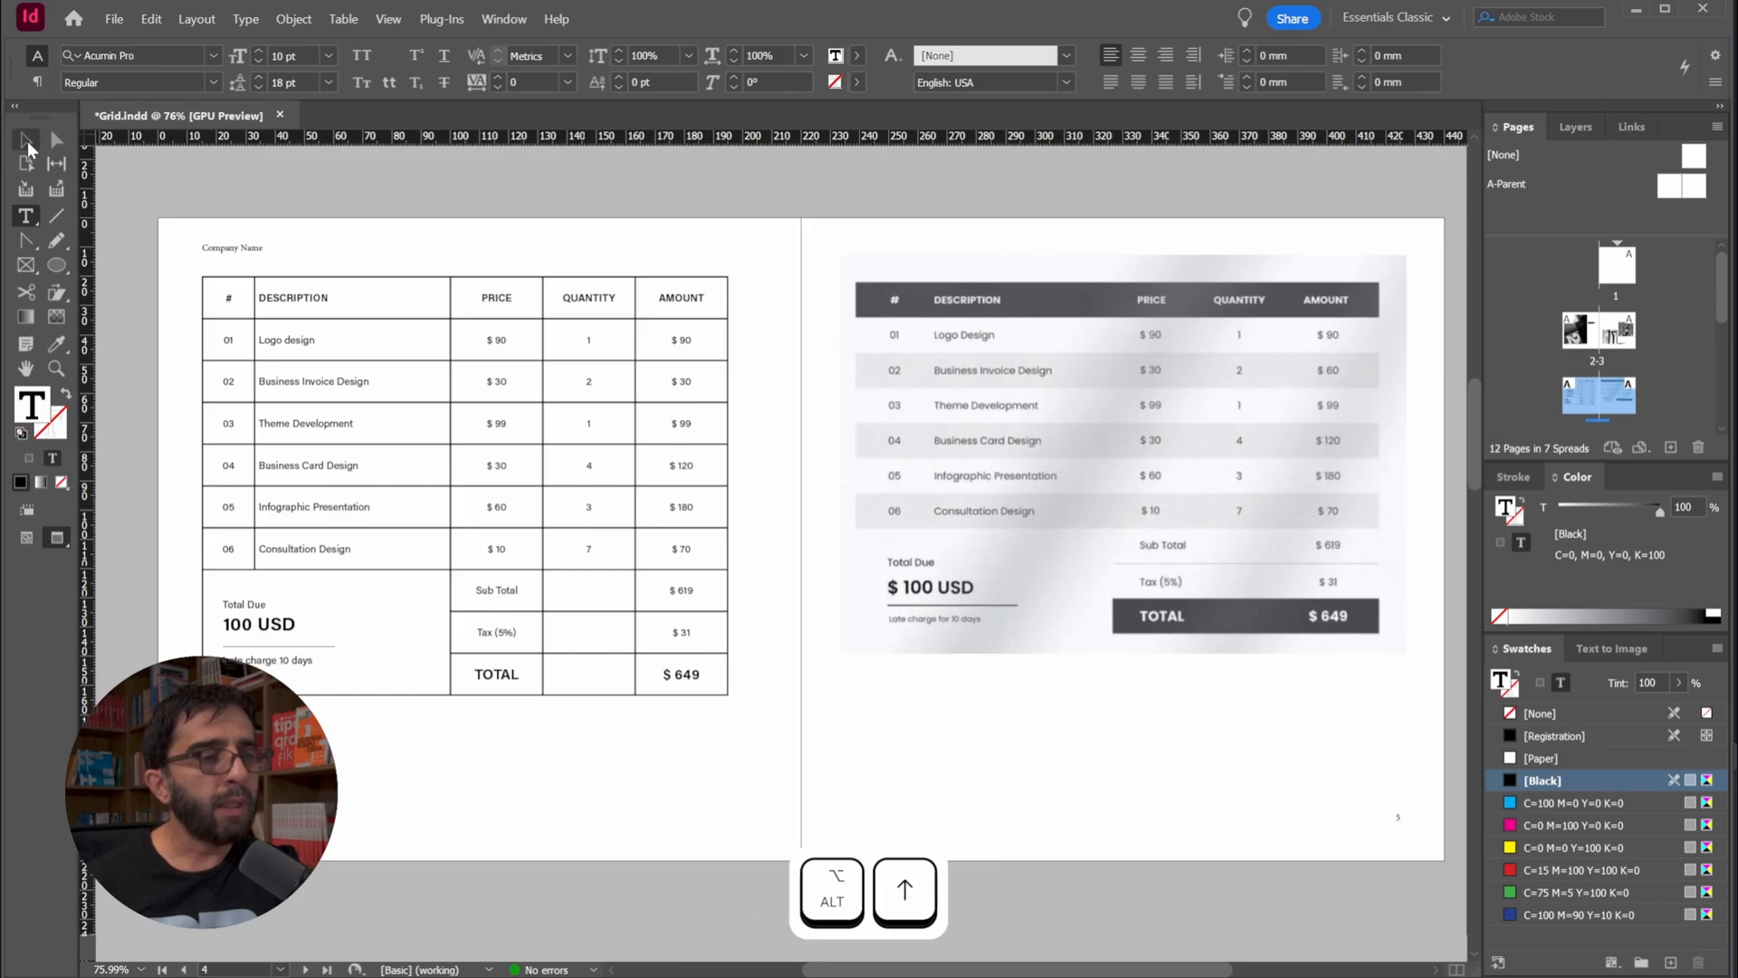
pyautogui.click(150, 169)
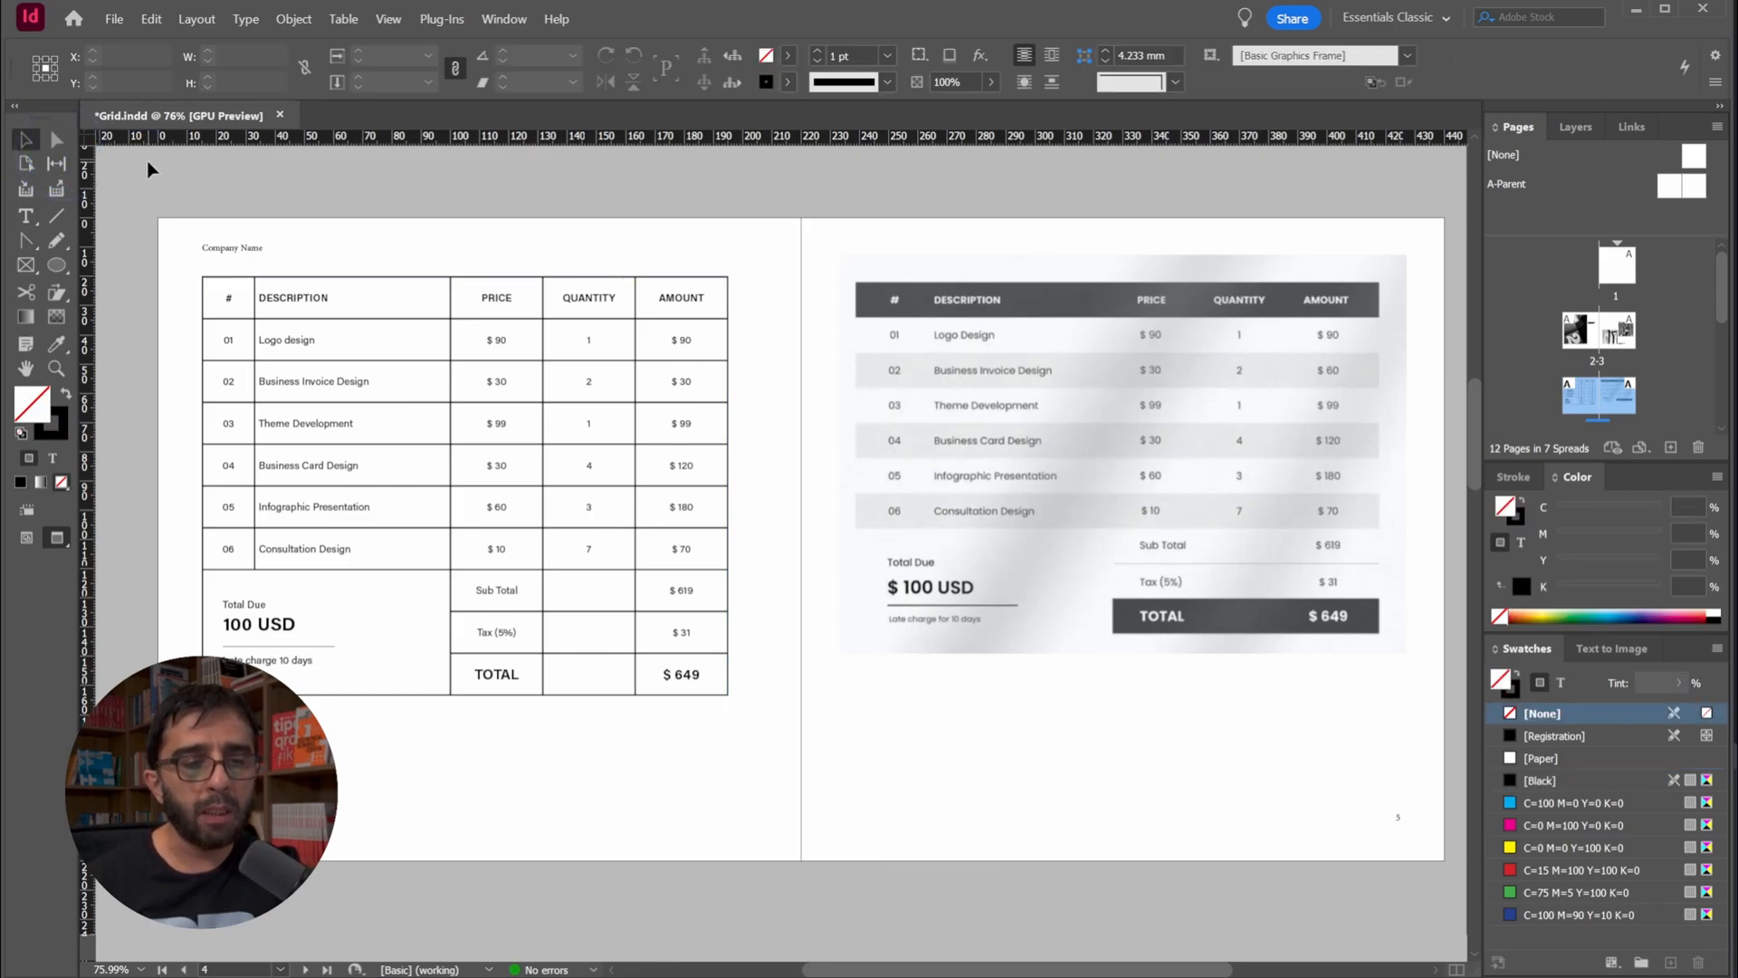
# Try a tighter leading on the "Late charge 10 days" line
pyautogui.doubleClick(303, 661)
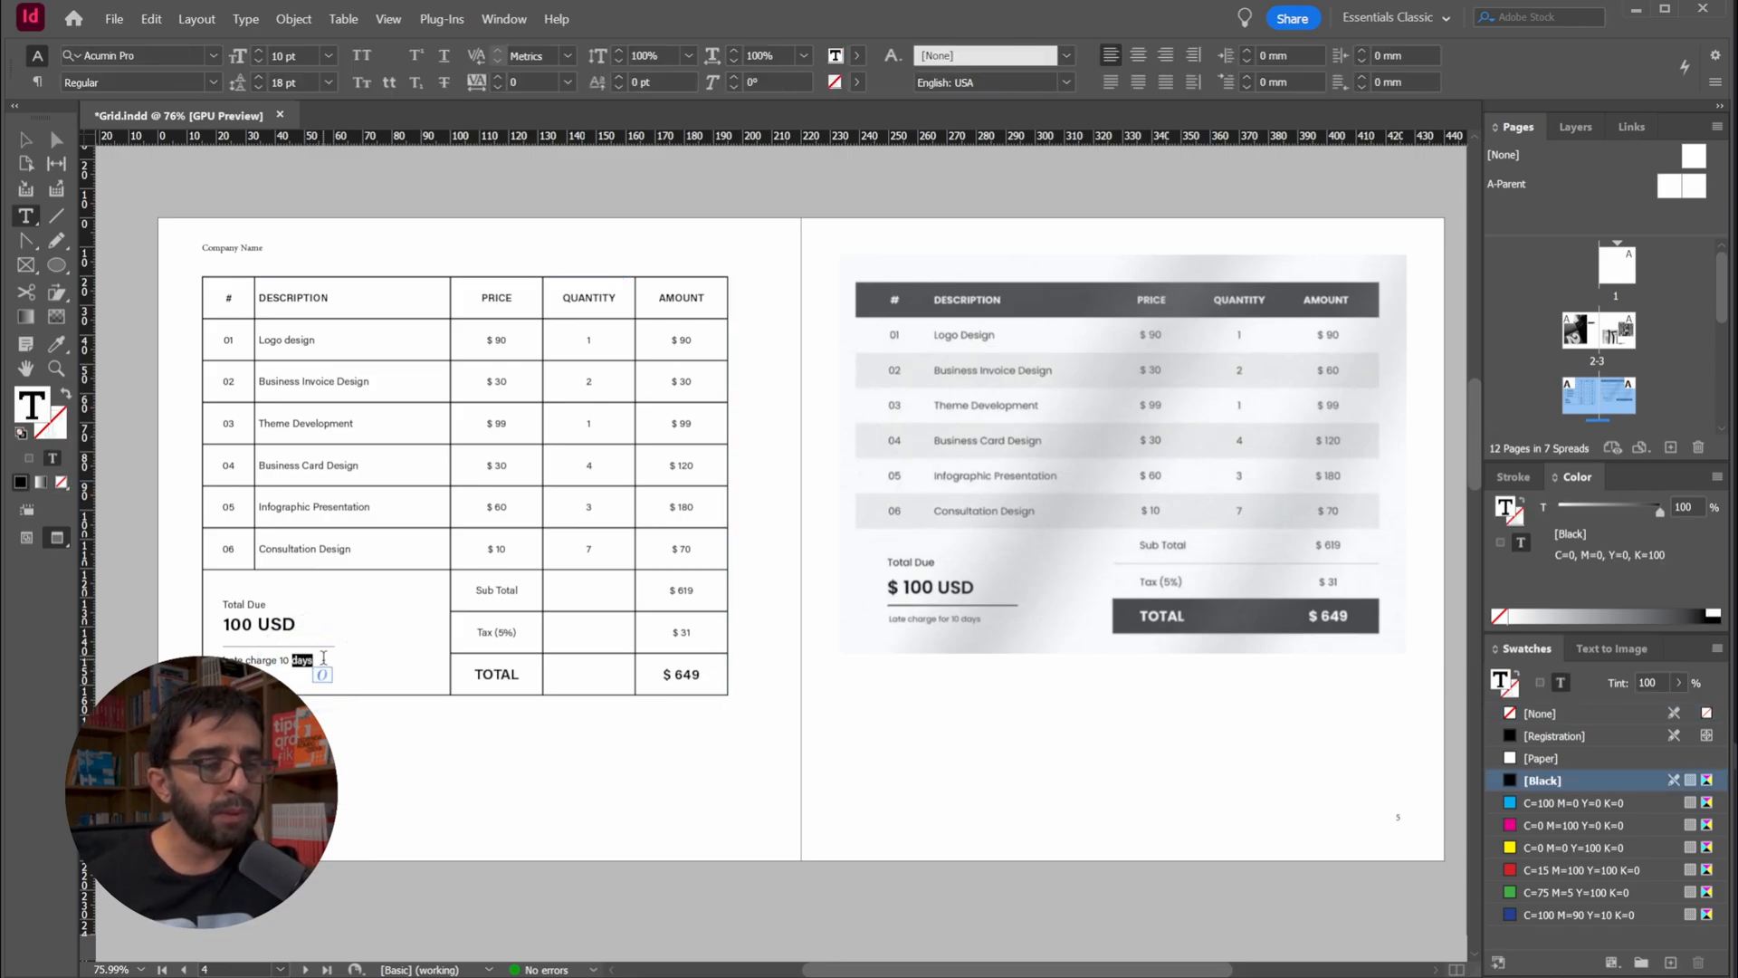
pyautogui.moveTo(327, 666); pyautogui.dragTo(241, 665)
pyautogui.hotkey('alt', 'Up')
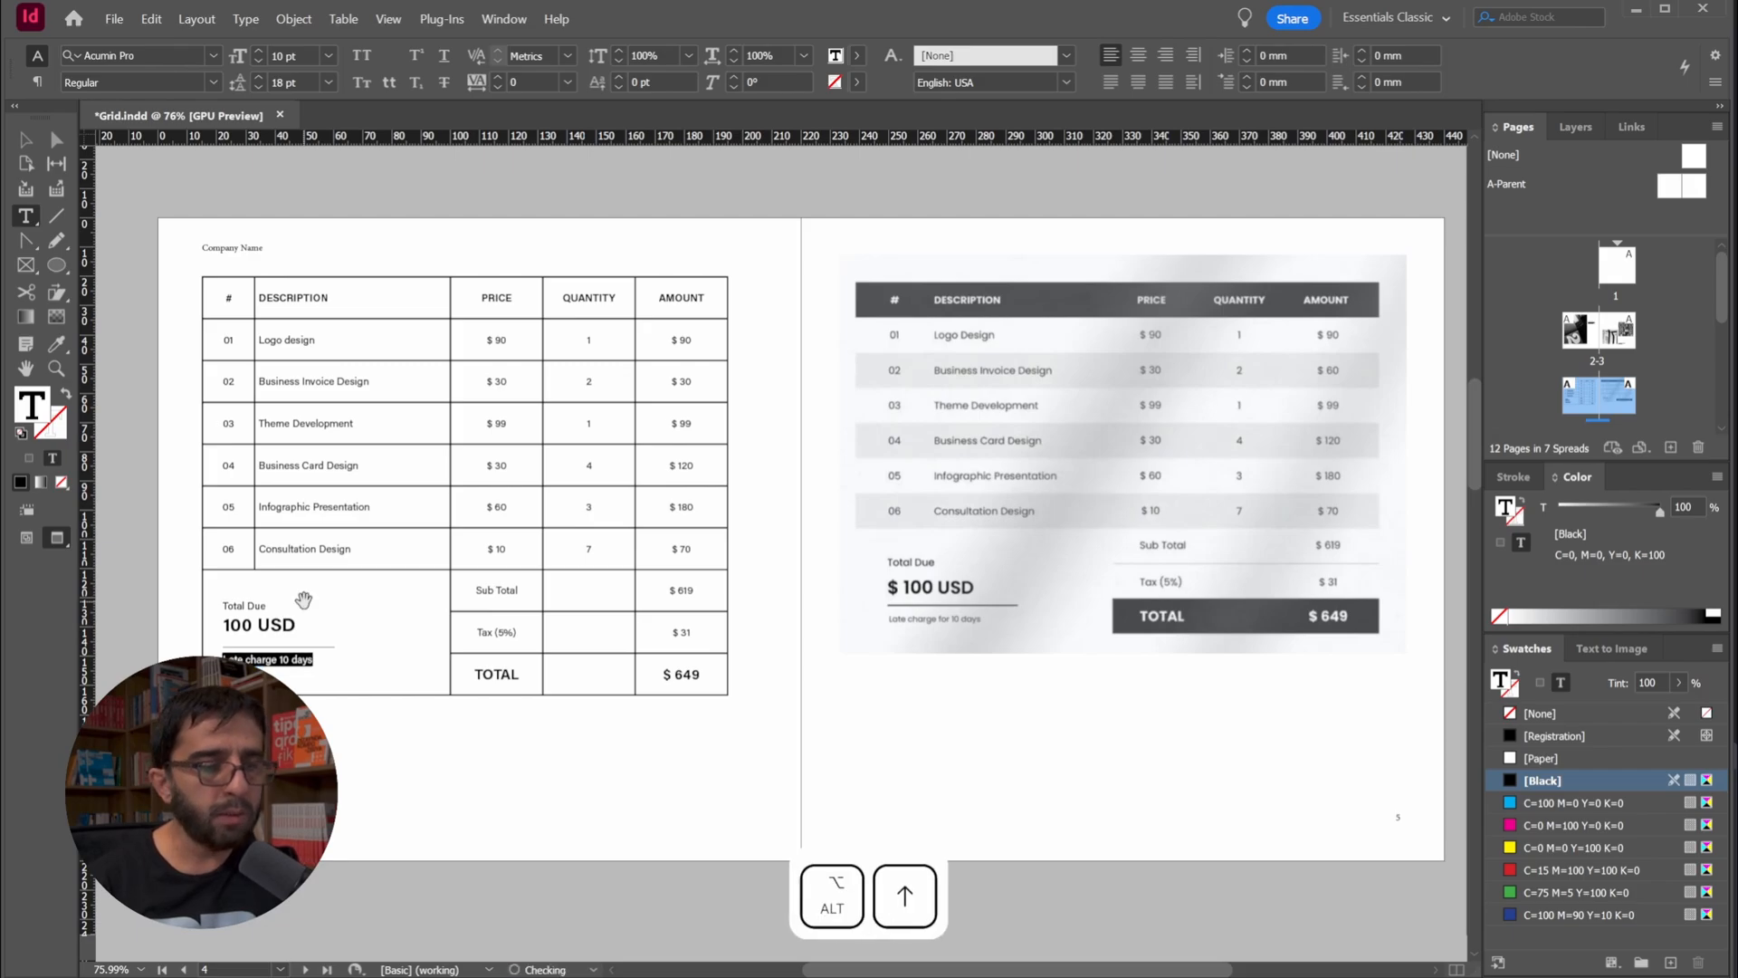
pyautogui.hotkey('alt', 'Down')
pyautogui.hotkey('alt', 'Down')
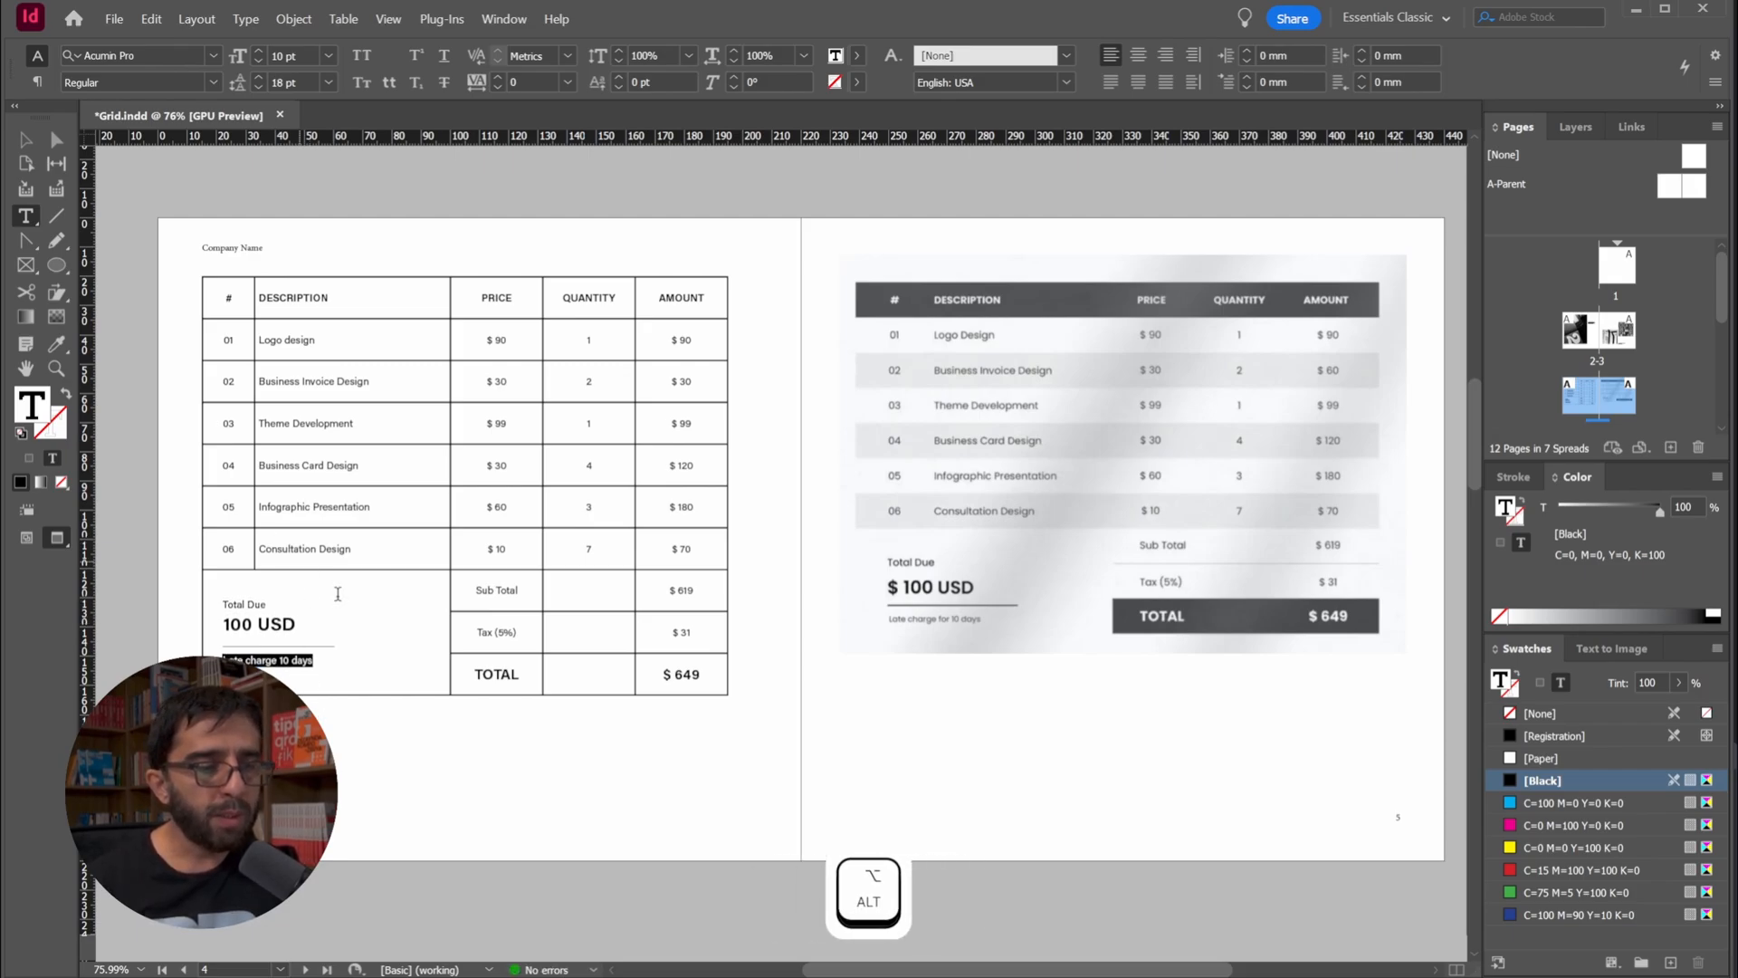
# Leave text editing, deselect the table frame and save the document
pyautogui.click(33, 143)
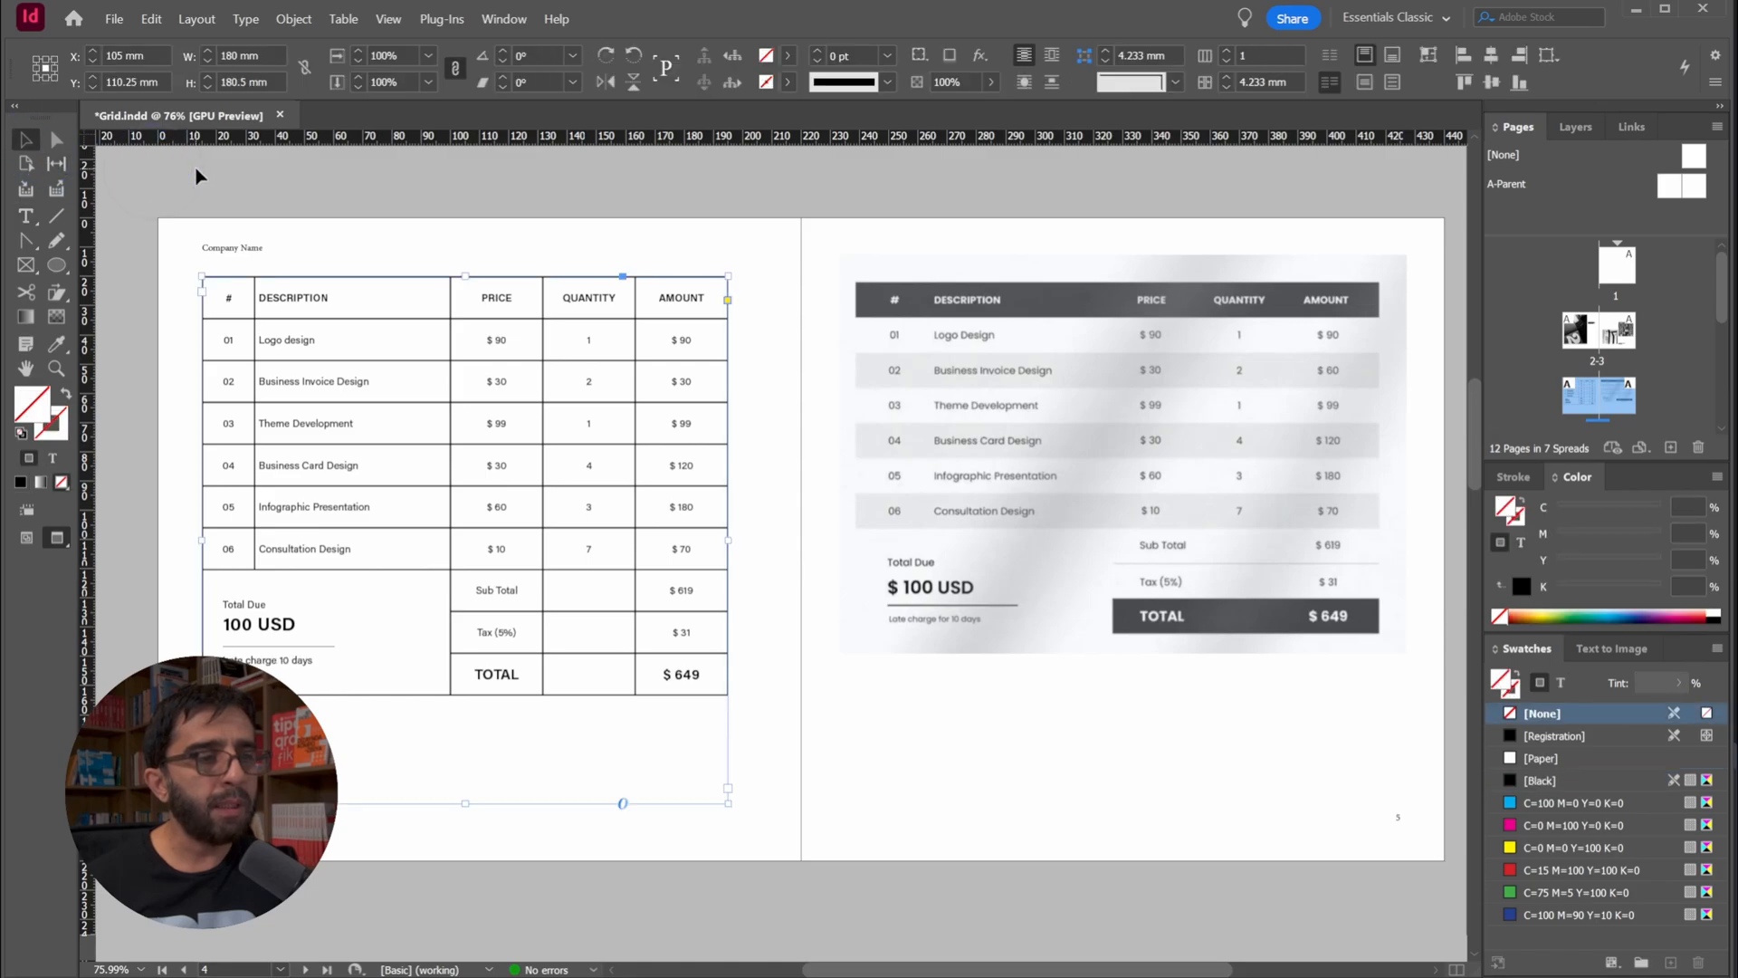
pyautogui.click(198, 167)
pyautogui.hotkey('ctrl', 's')
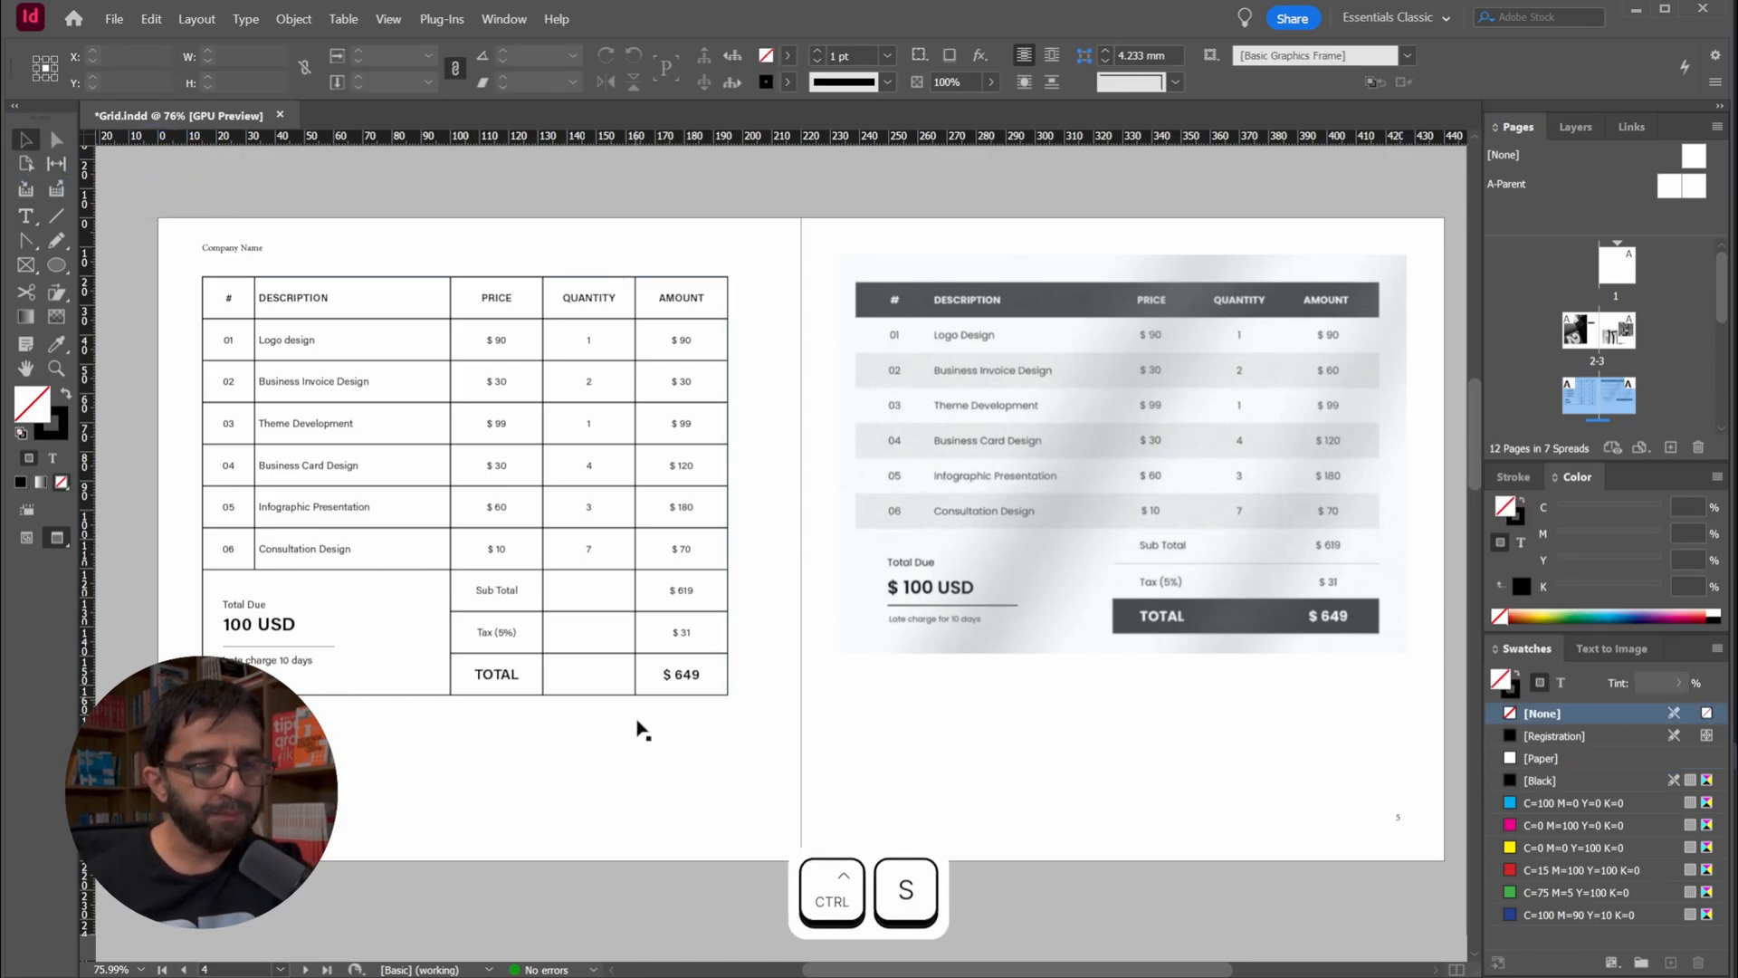
# Fill the three cells of the table's TOTAL row with the [Black] swatch
pyautogui.press('t')
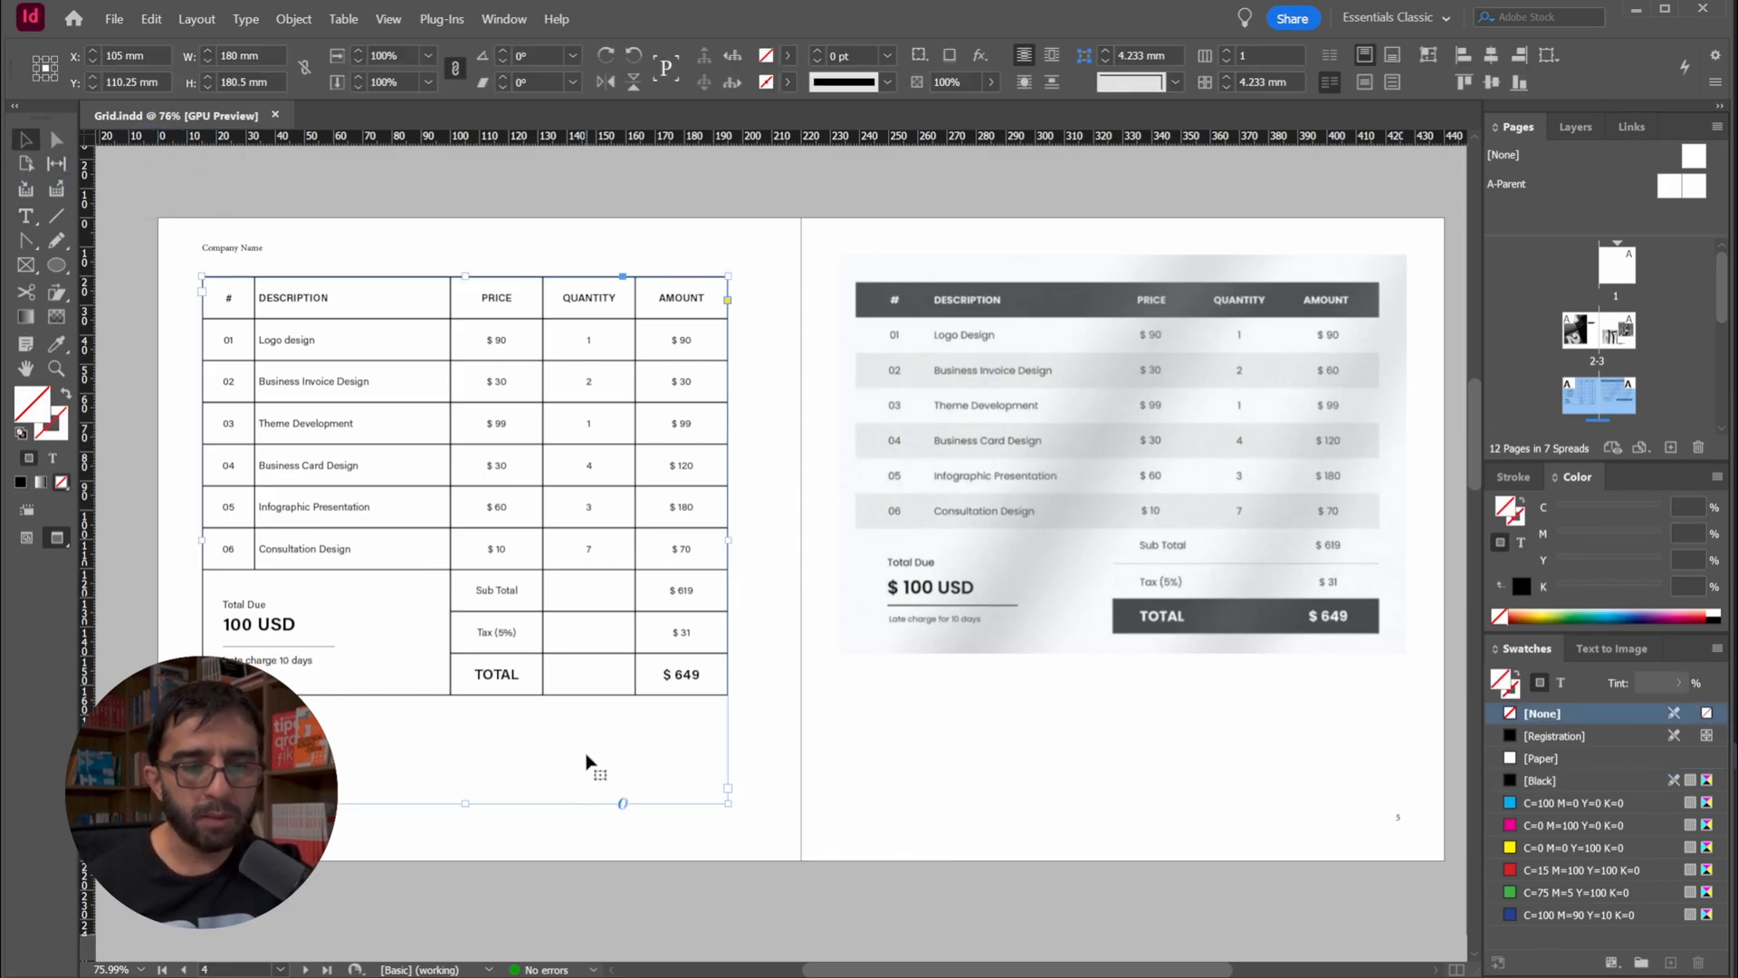
pyautogui.click(522, 677)
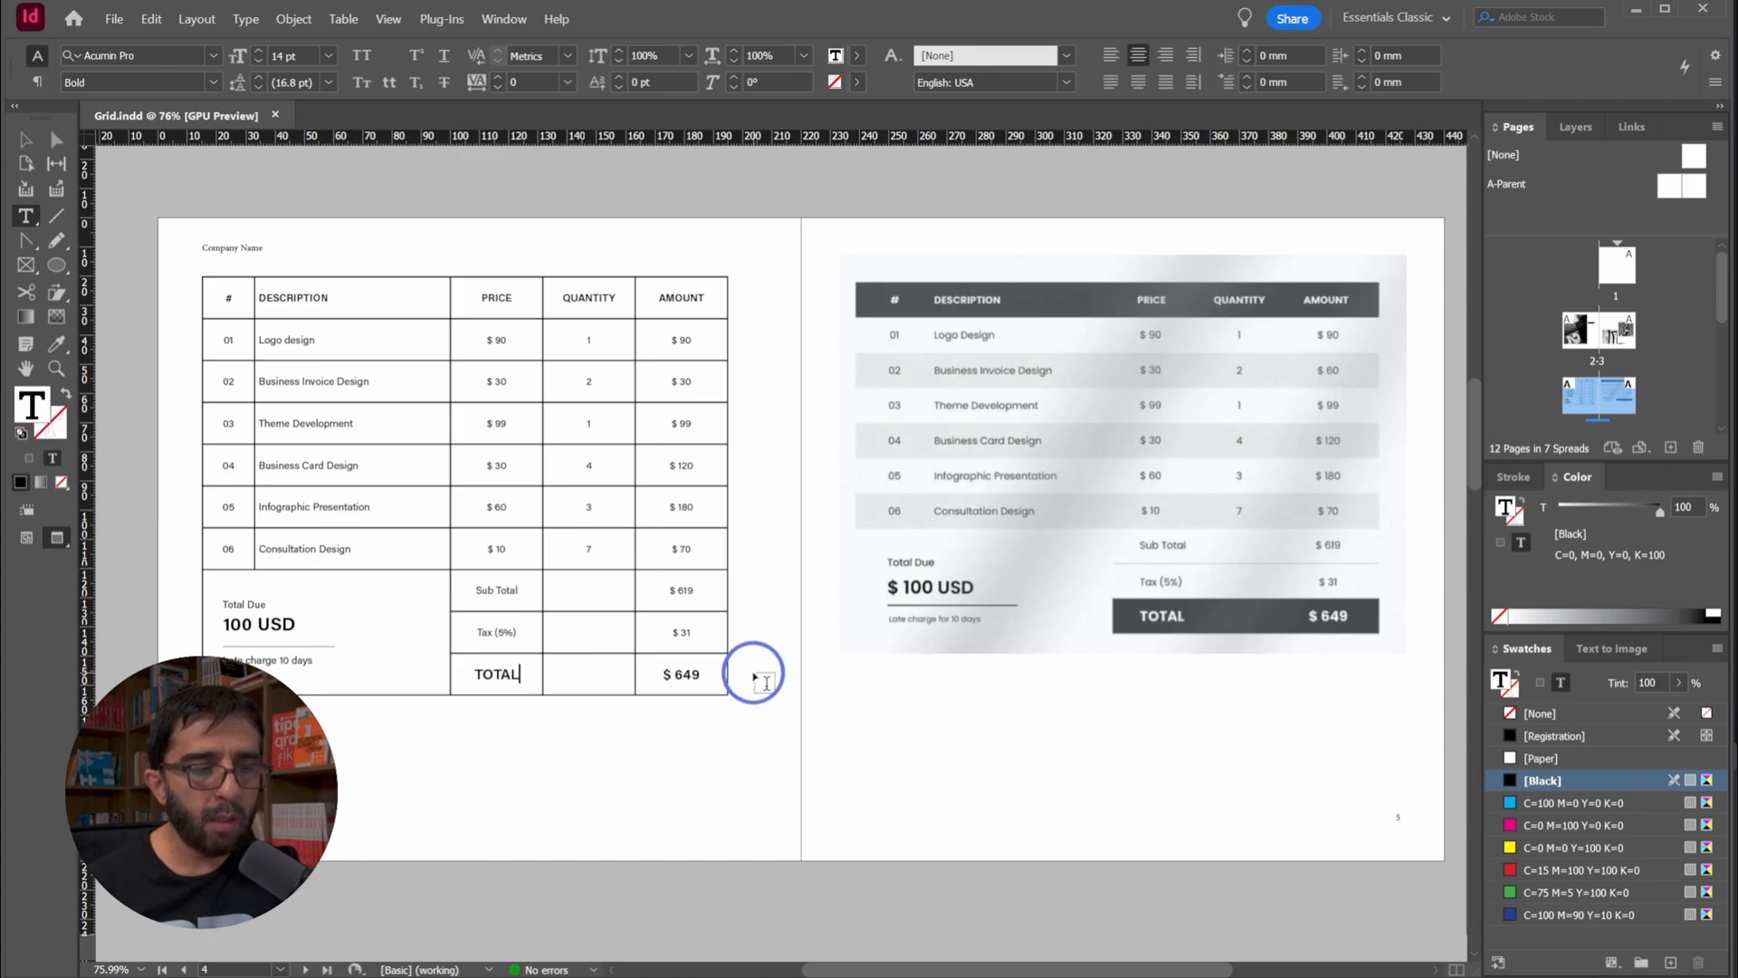
pyautogui.moveTo(760, 671); pyautogui.dragTo(504, 671)
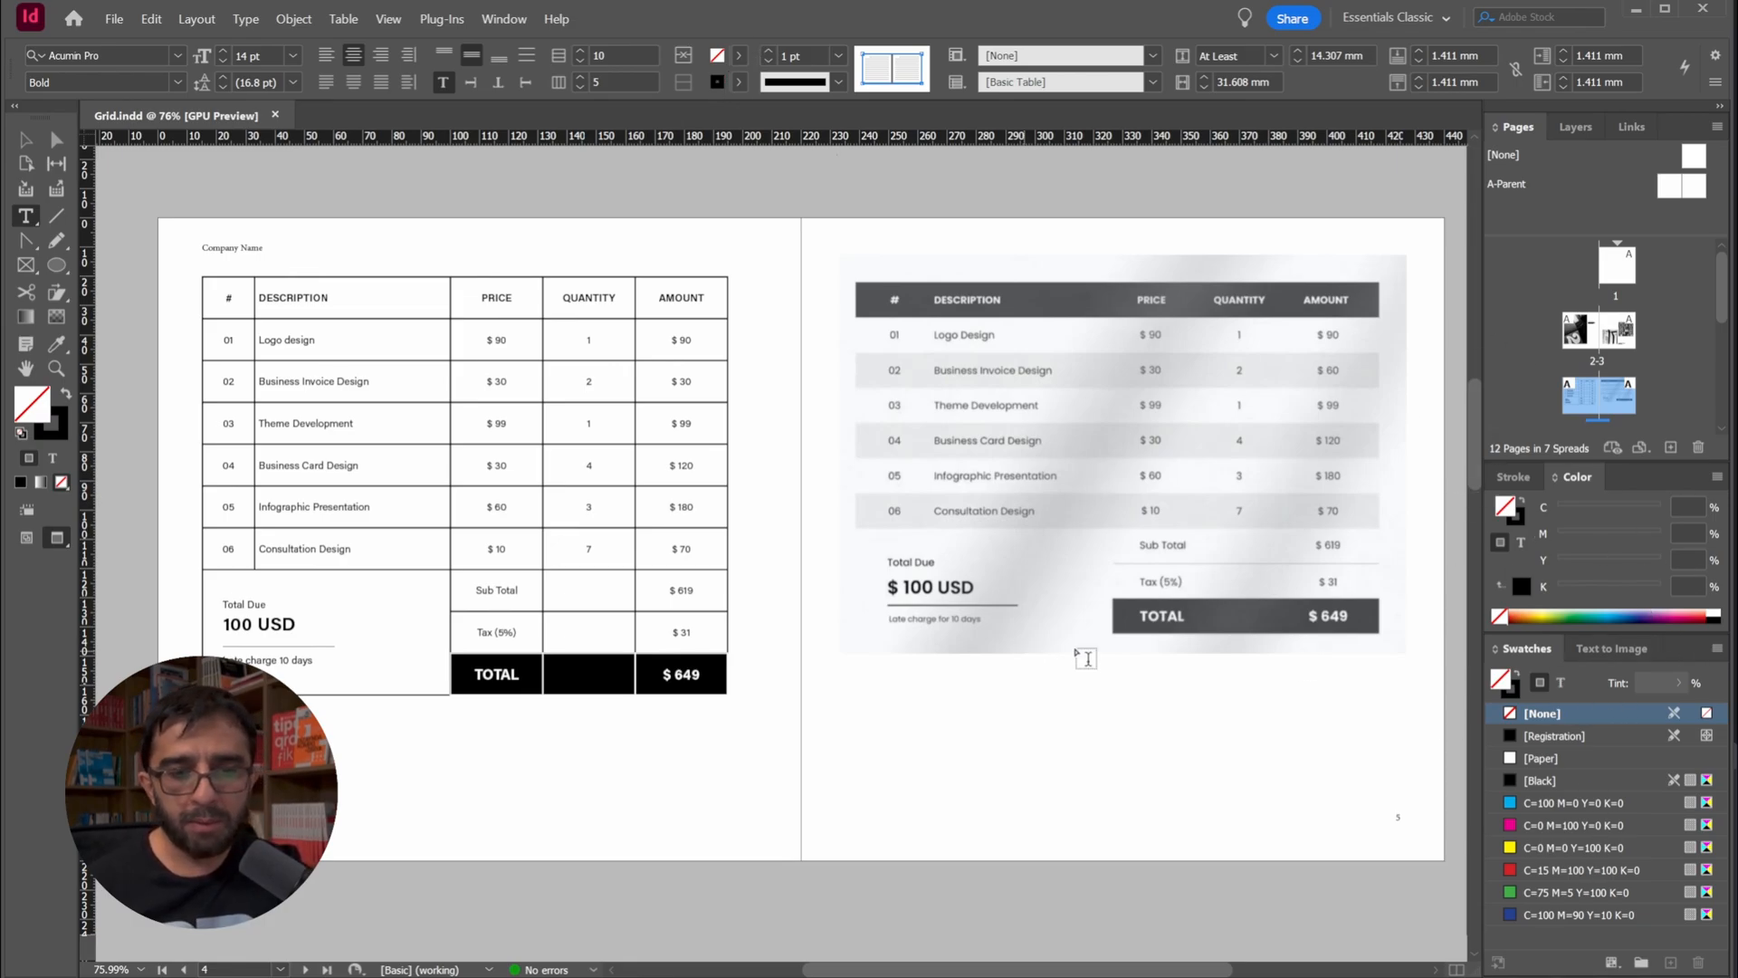
pyautogui.click(839, 56)
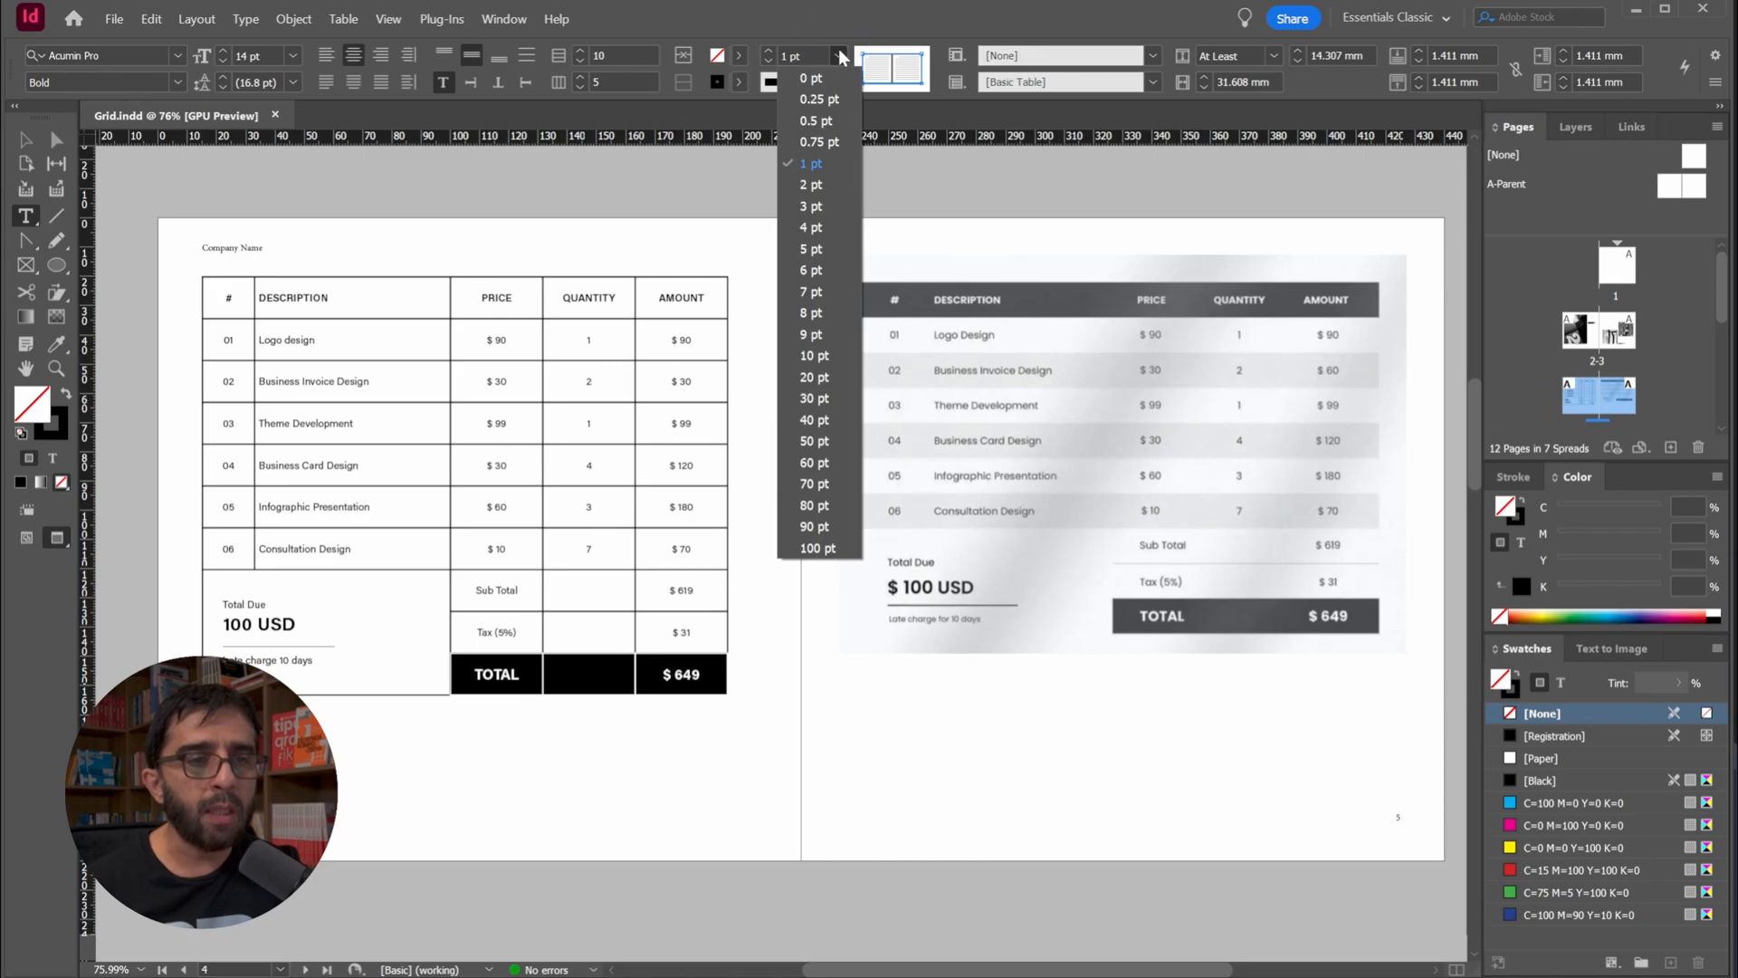
pyautogui.click(839, 52)
pyautogui.click(738, 55)
pyautogui.click(561, 184)
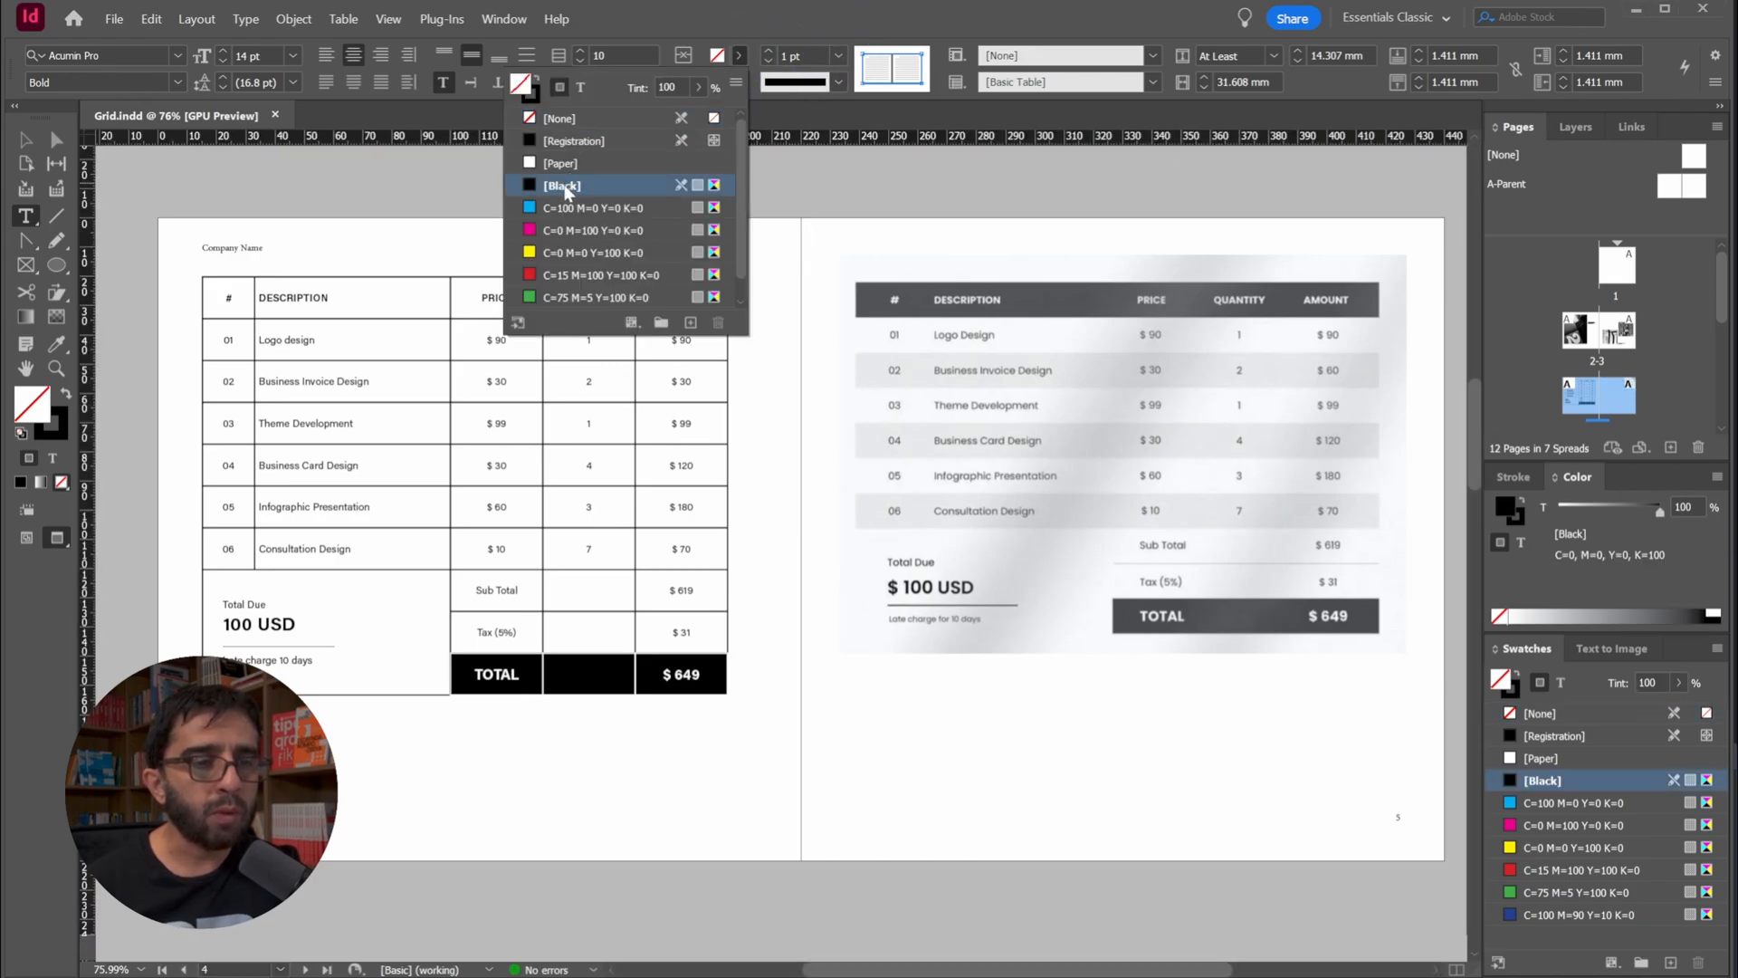
# Set the stroke of the TOTAL row cells to [None] and reselect the row's three cells
pyautogui.click(738, 82)
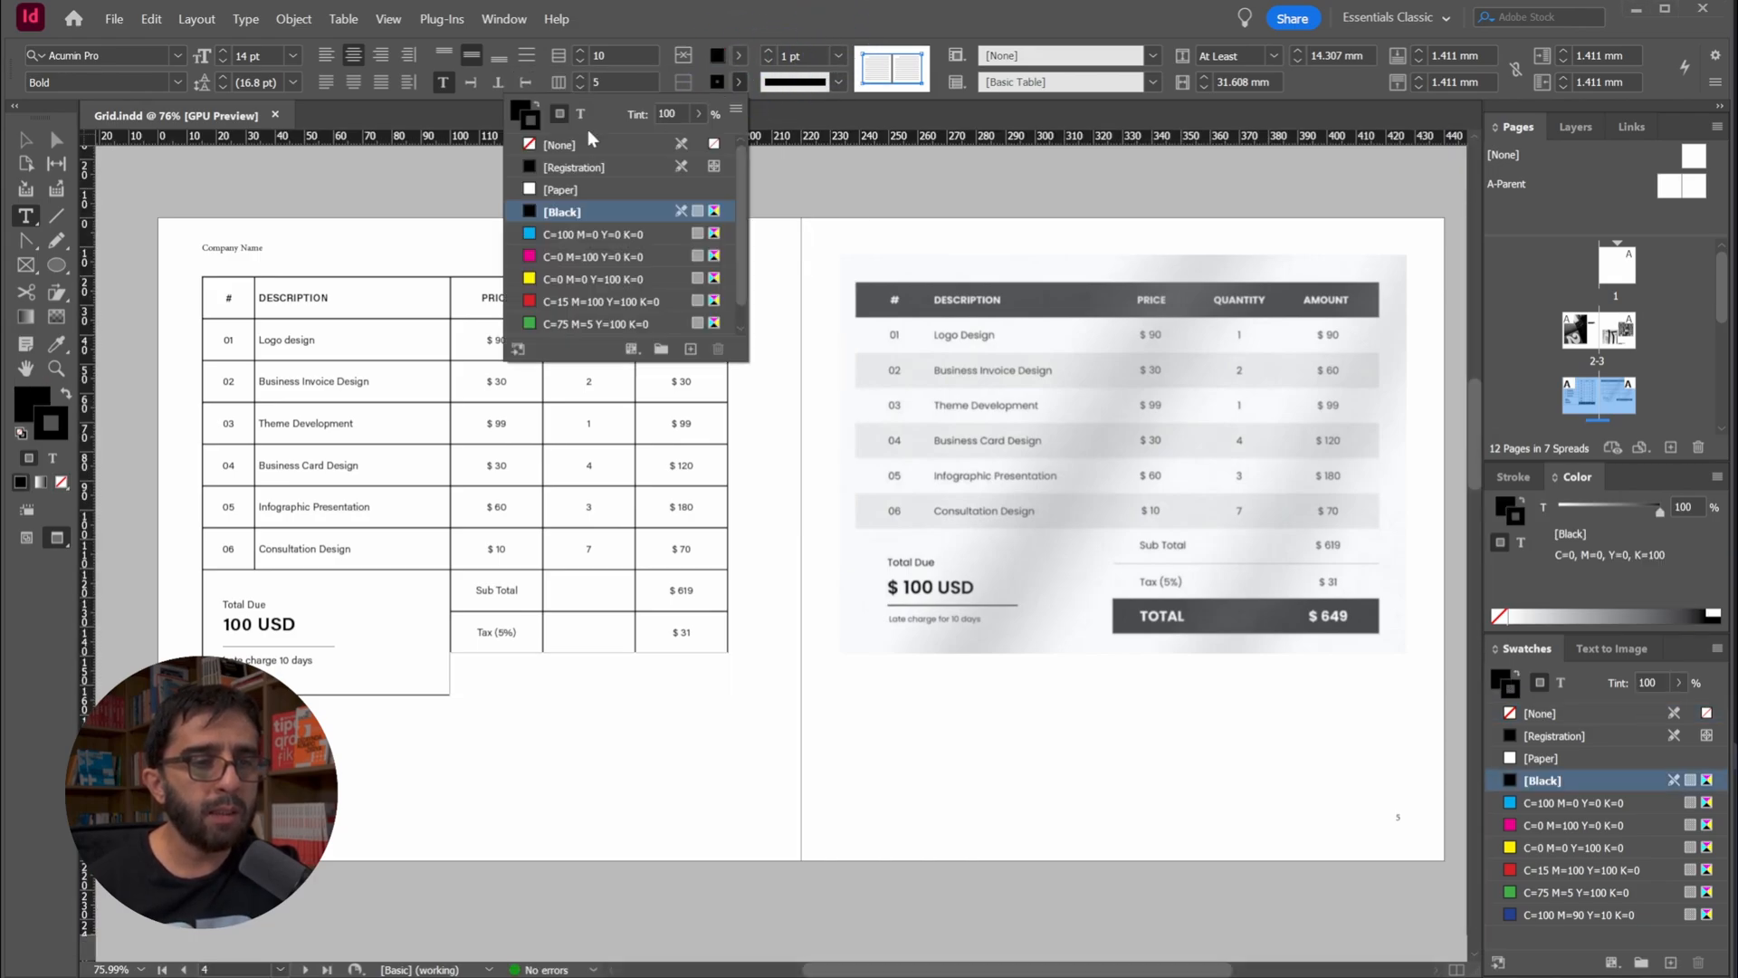
pyautogui.click(557, 147)
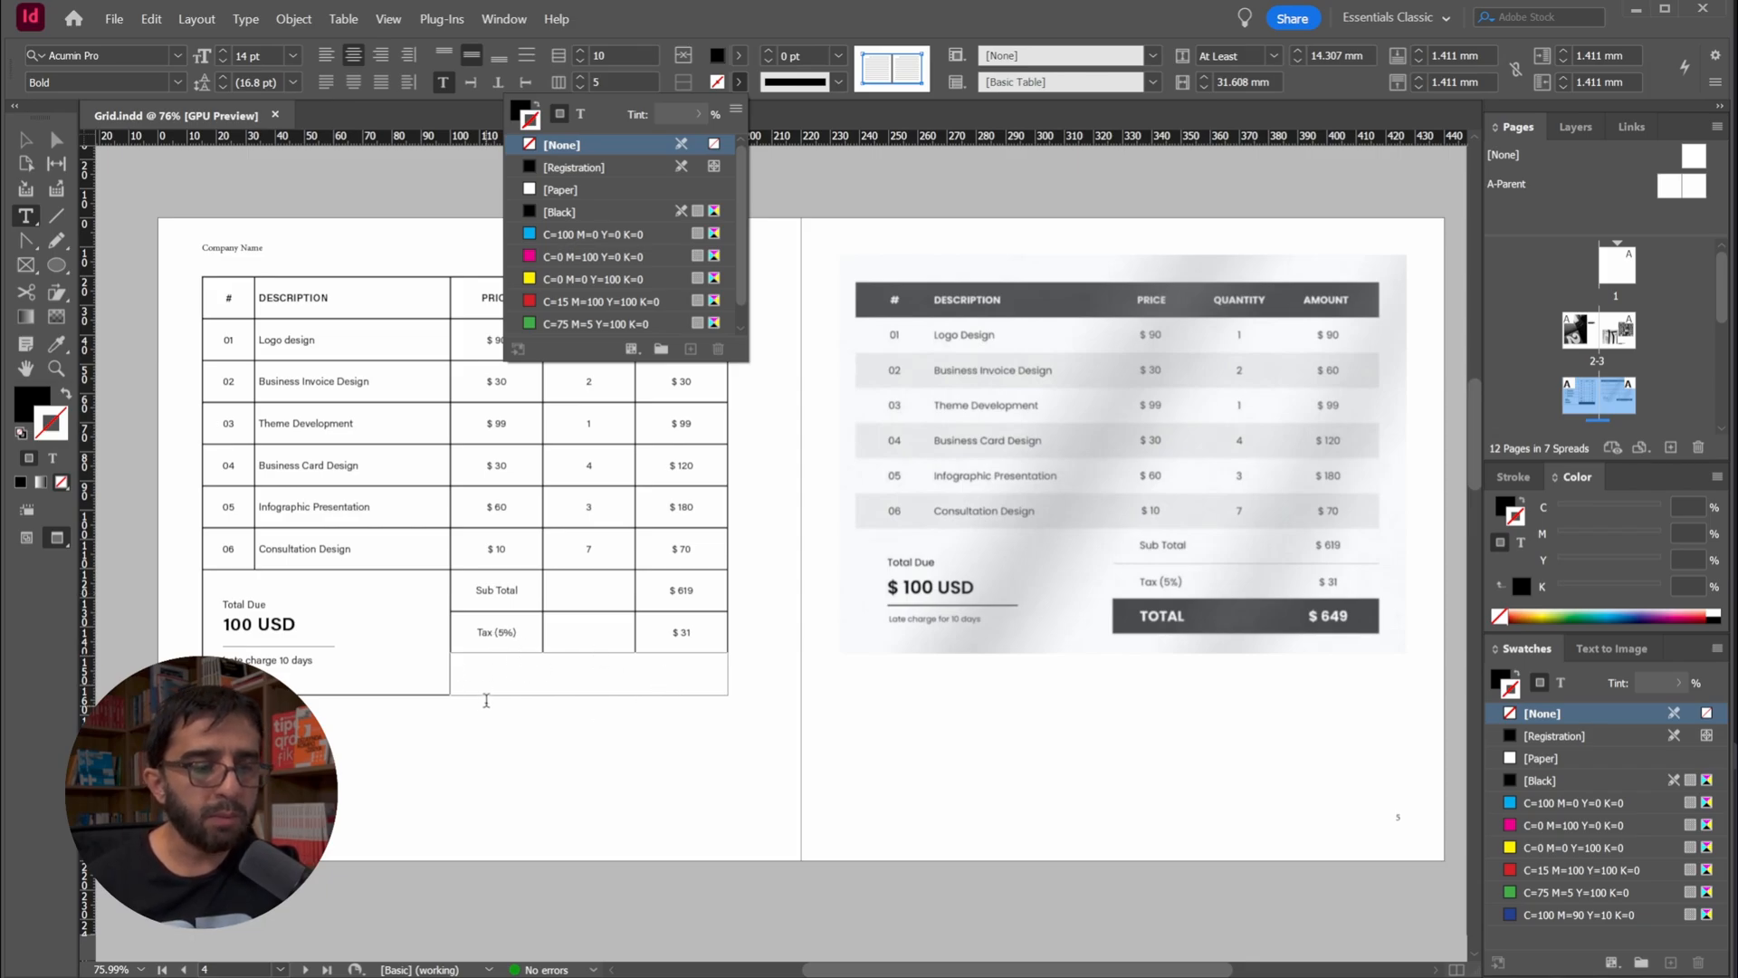
pyautogui.click(487, 671)
pyautogui.click(503, 662)
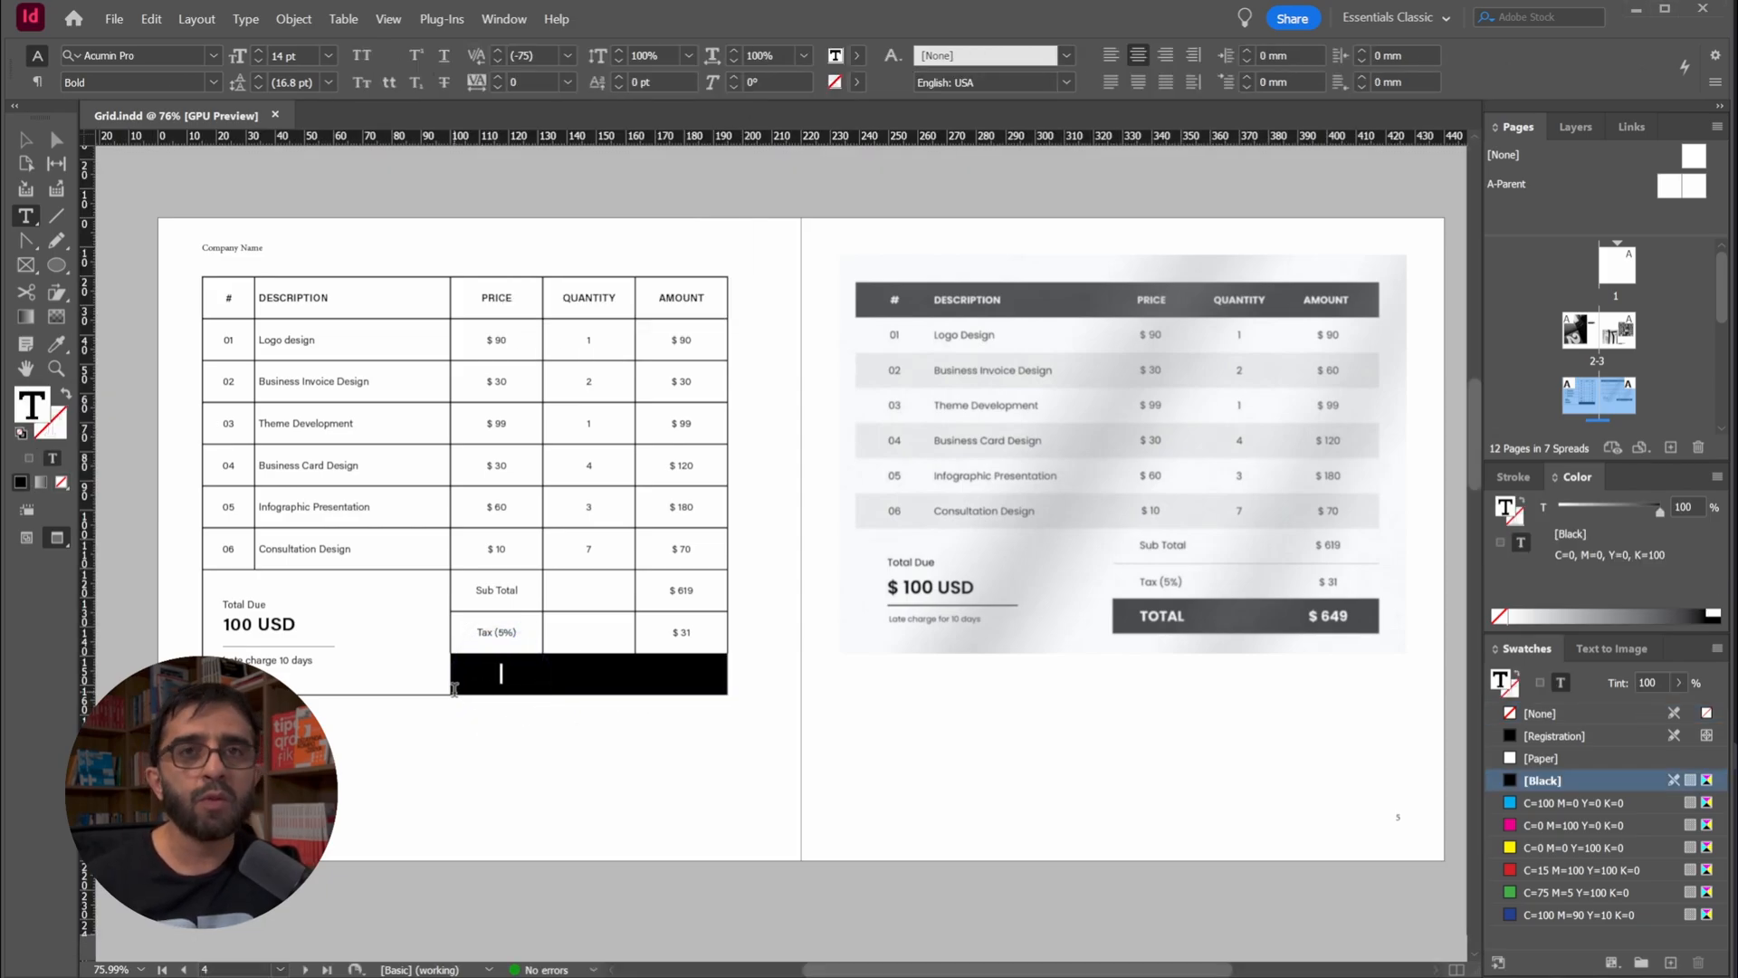
pyautogui.click(667, 668)
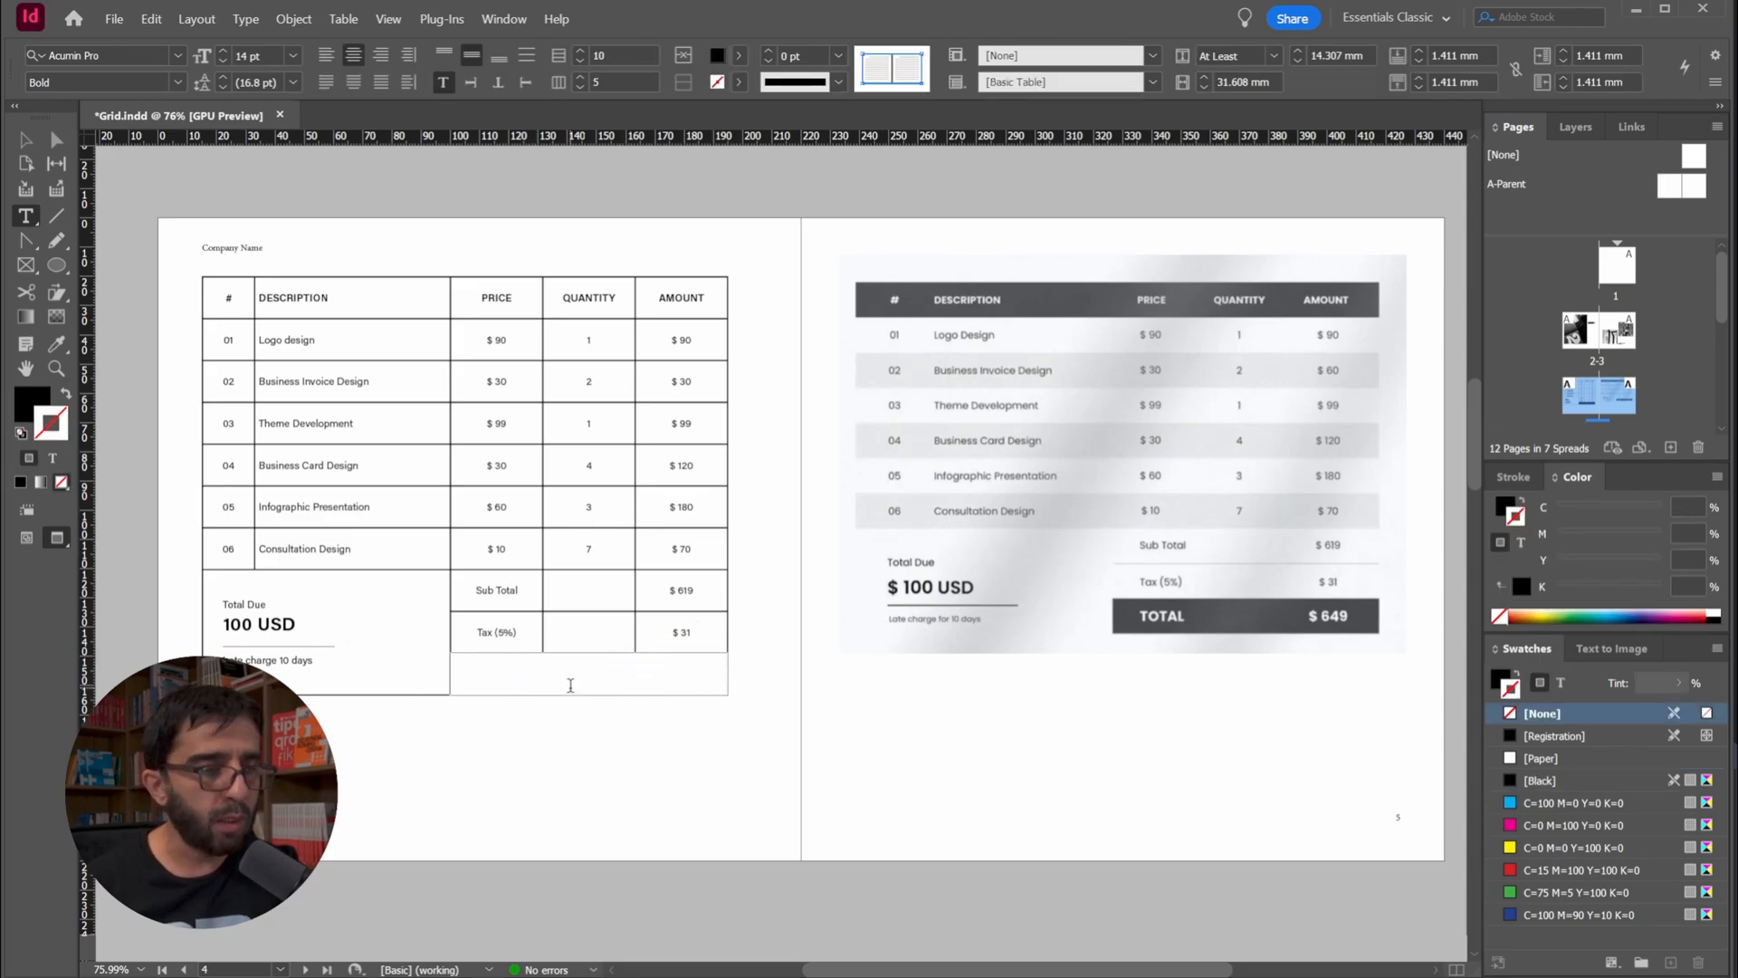
# Colour the TOTAL label and the $ 649 amount in the black TOTAL row with the [Paper] swatch
pyautogui.click(499, 675)
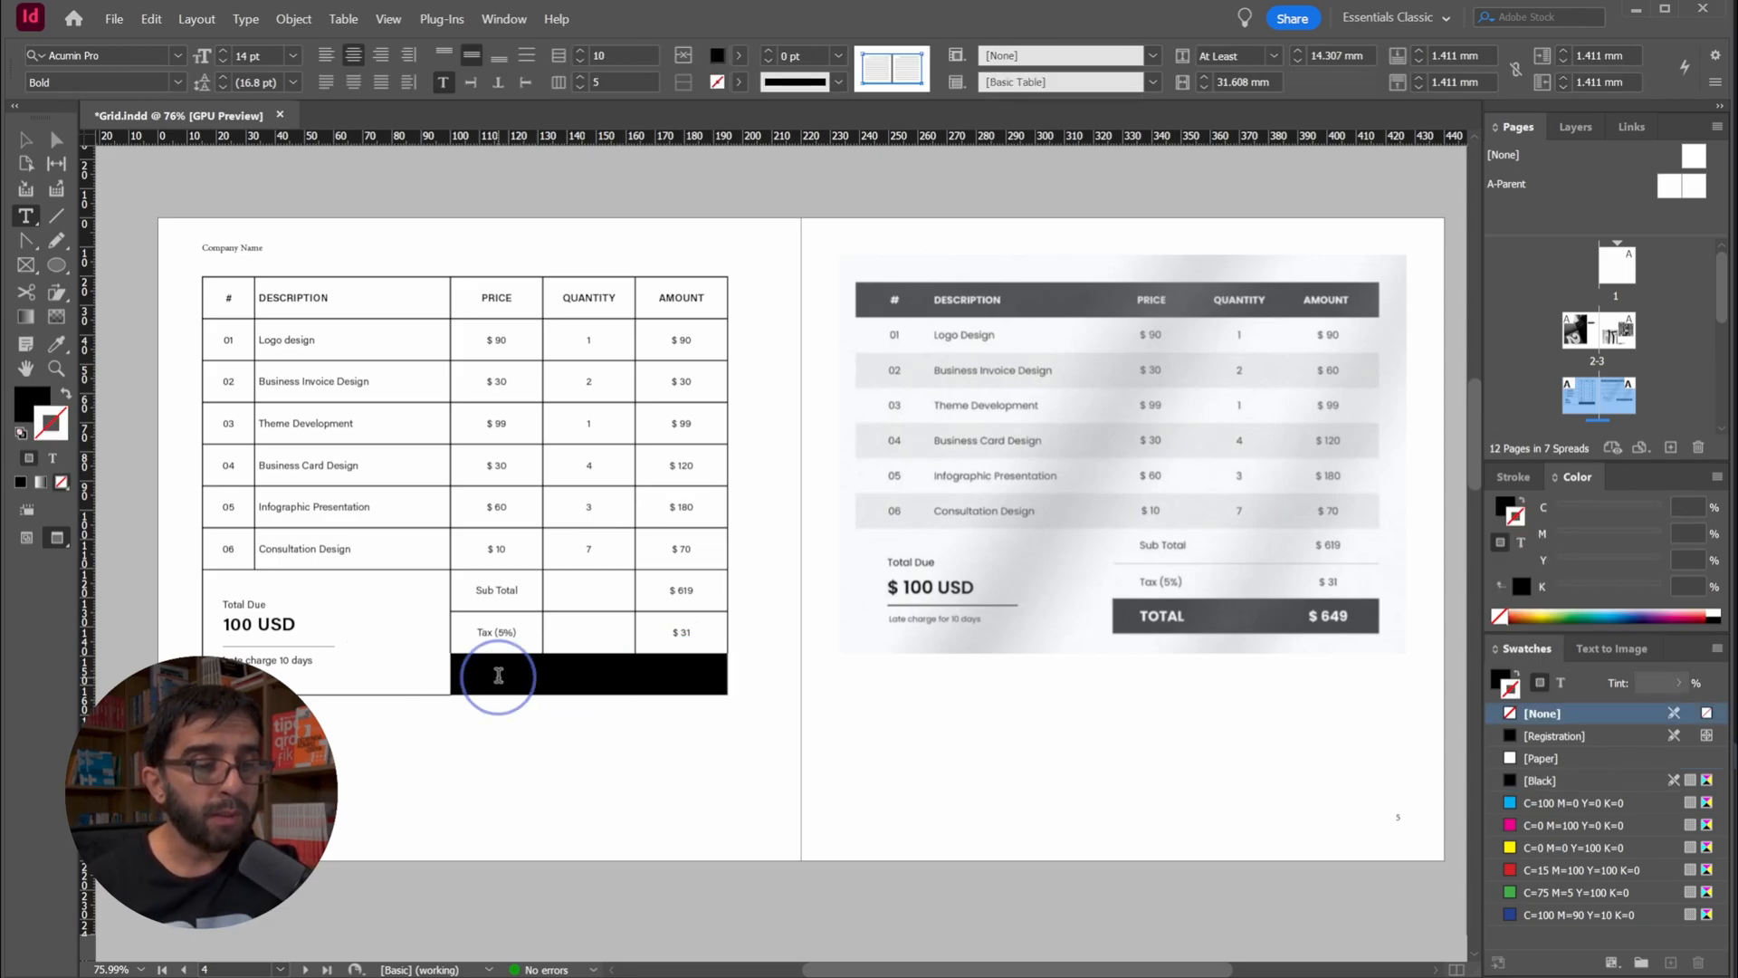
pyautogui.doubleClick(499, 674)
pyautogui.press('Tab')
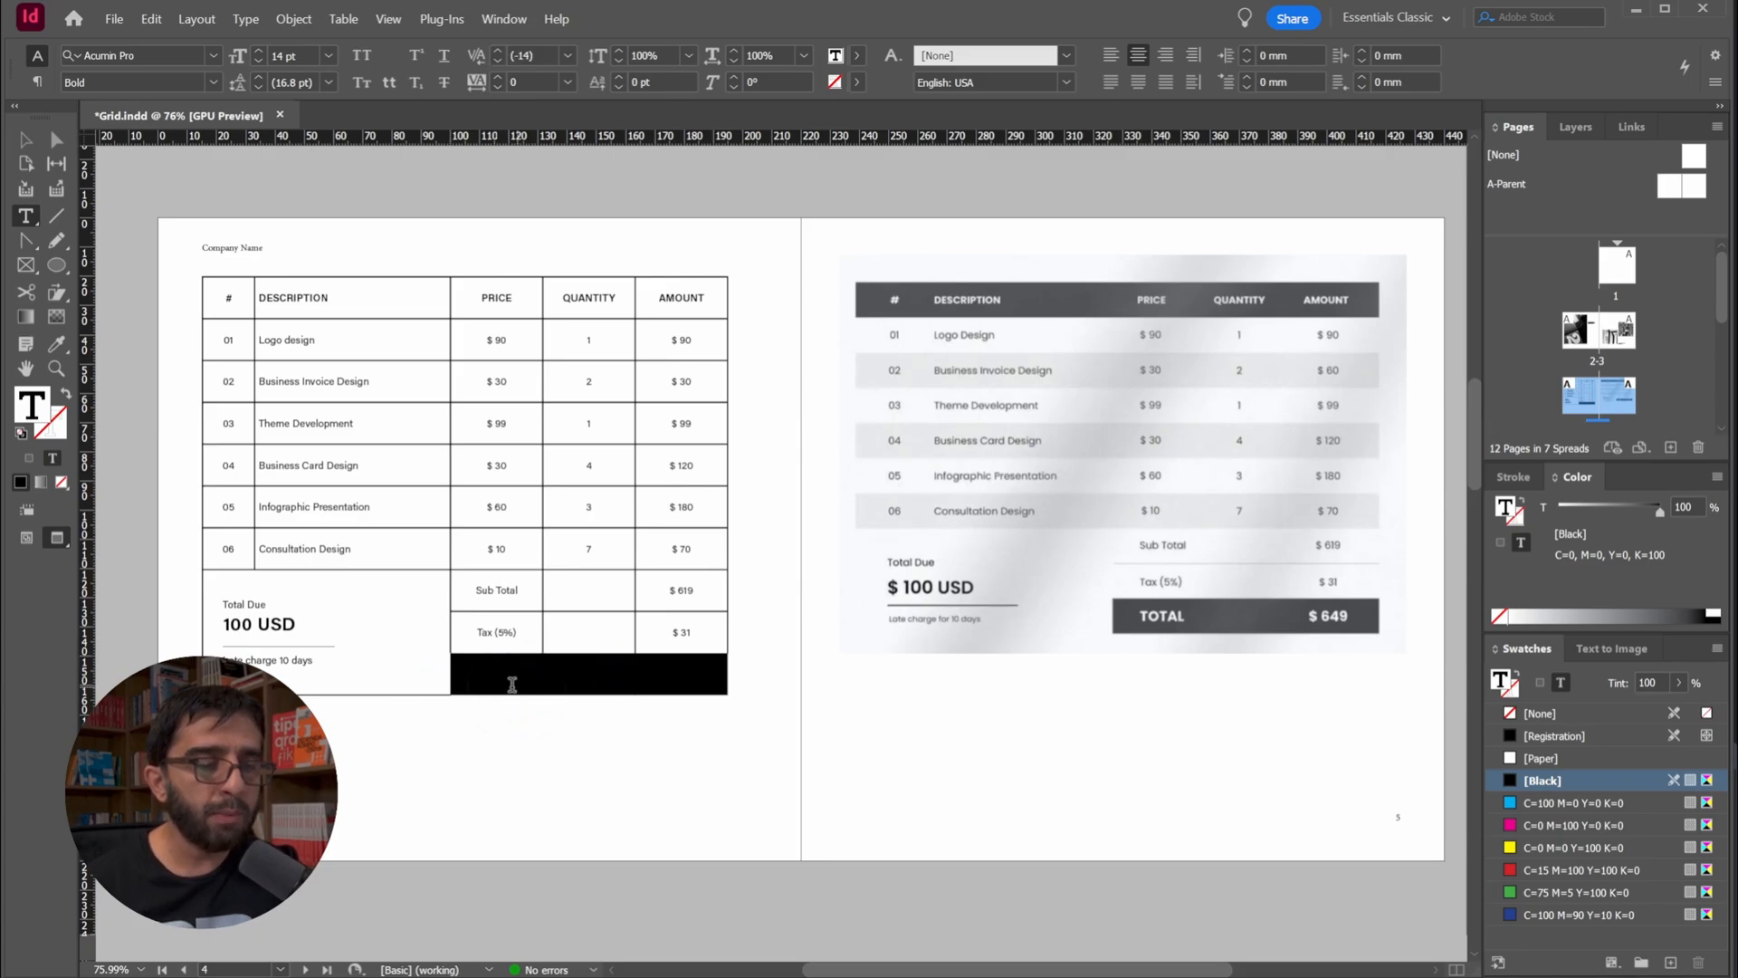
pyautogui.doubleClick(494, 671)
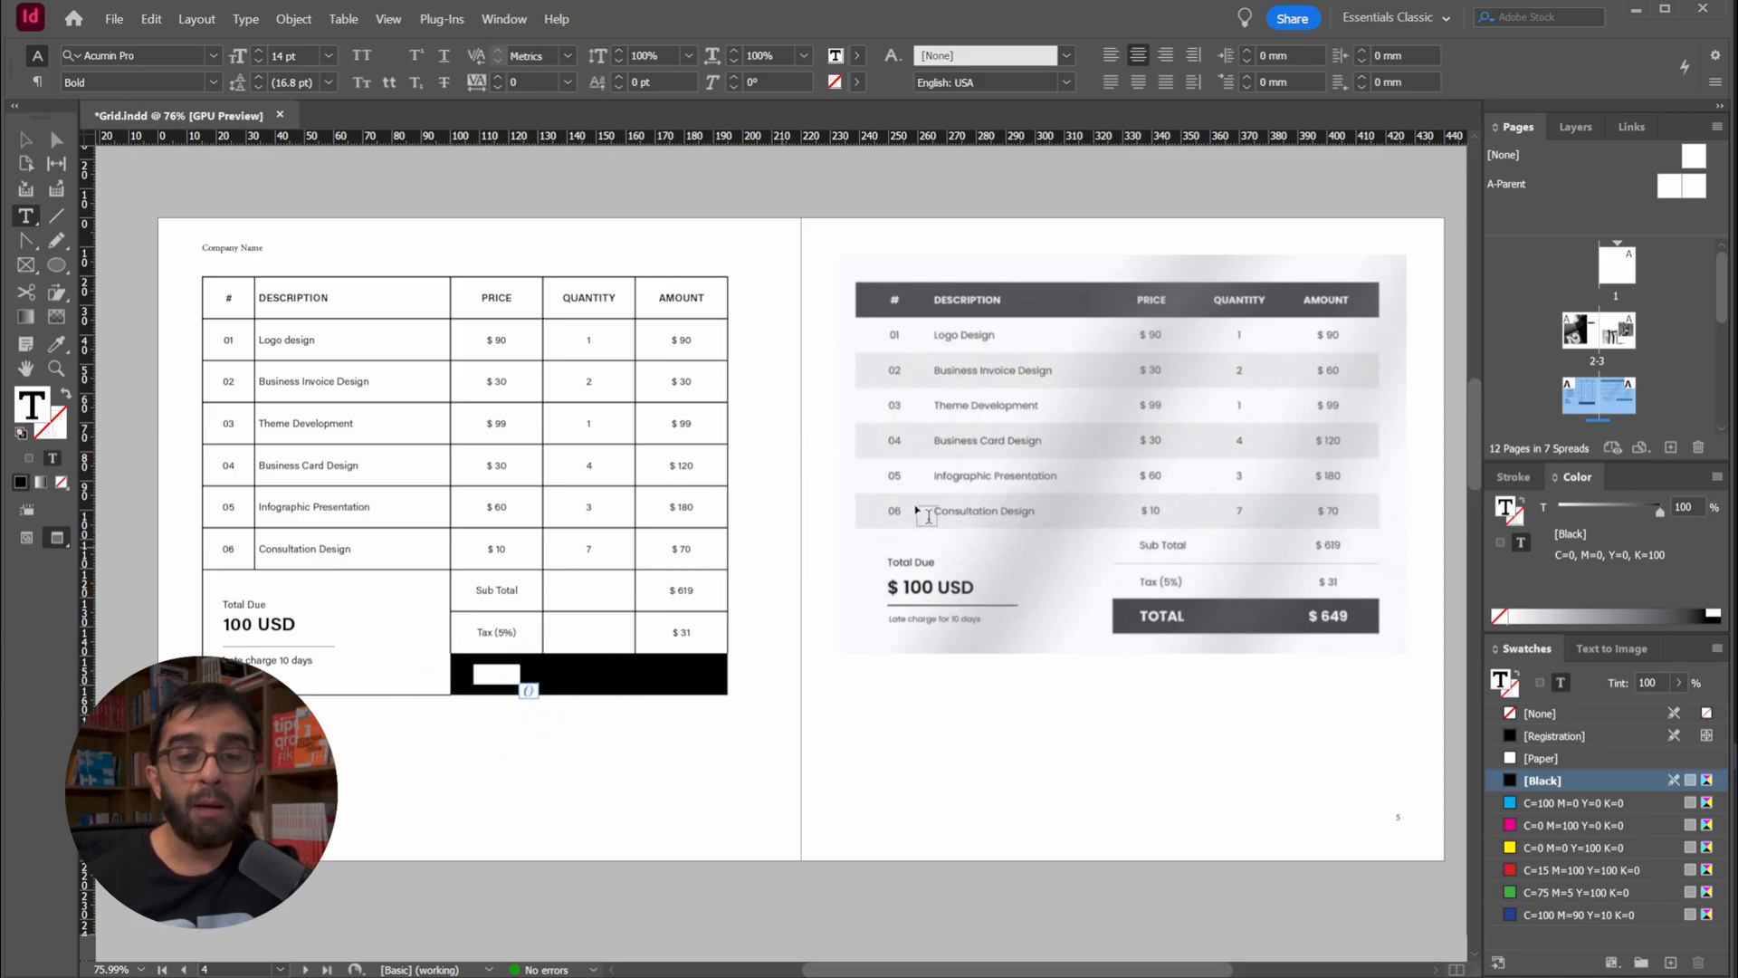
pyautogui.click(1538, 756)
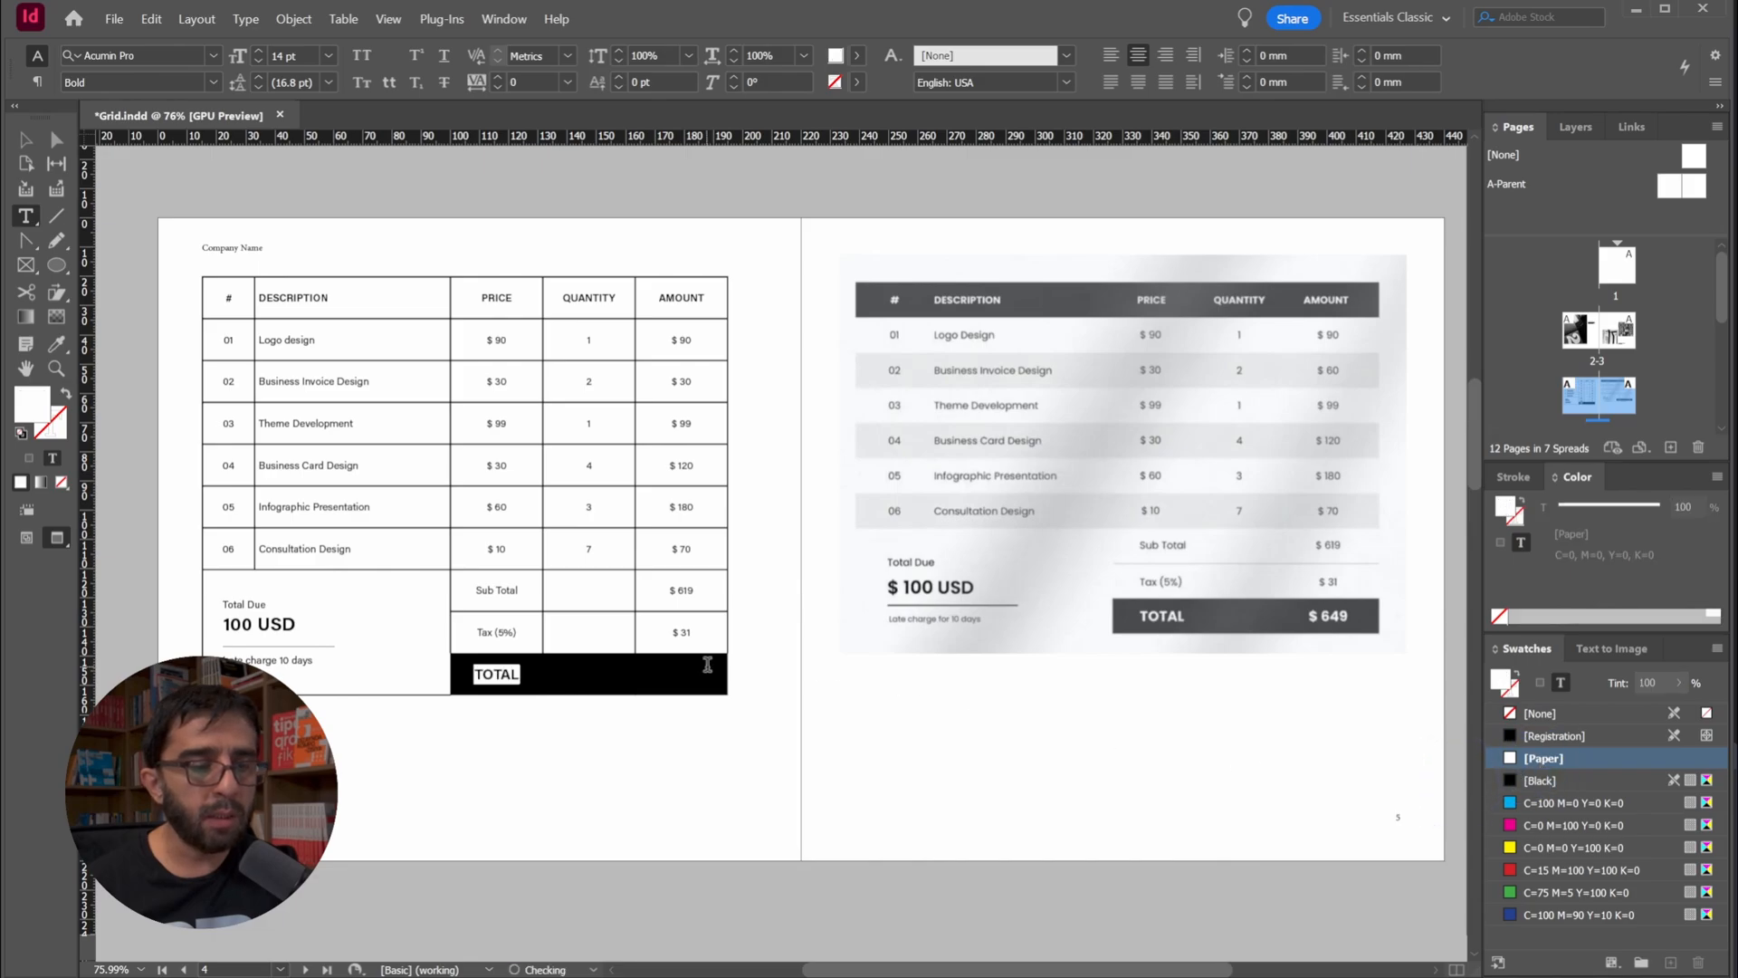
pyautogui.press('Tab')
pyautogui.click(1541, 759)
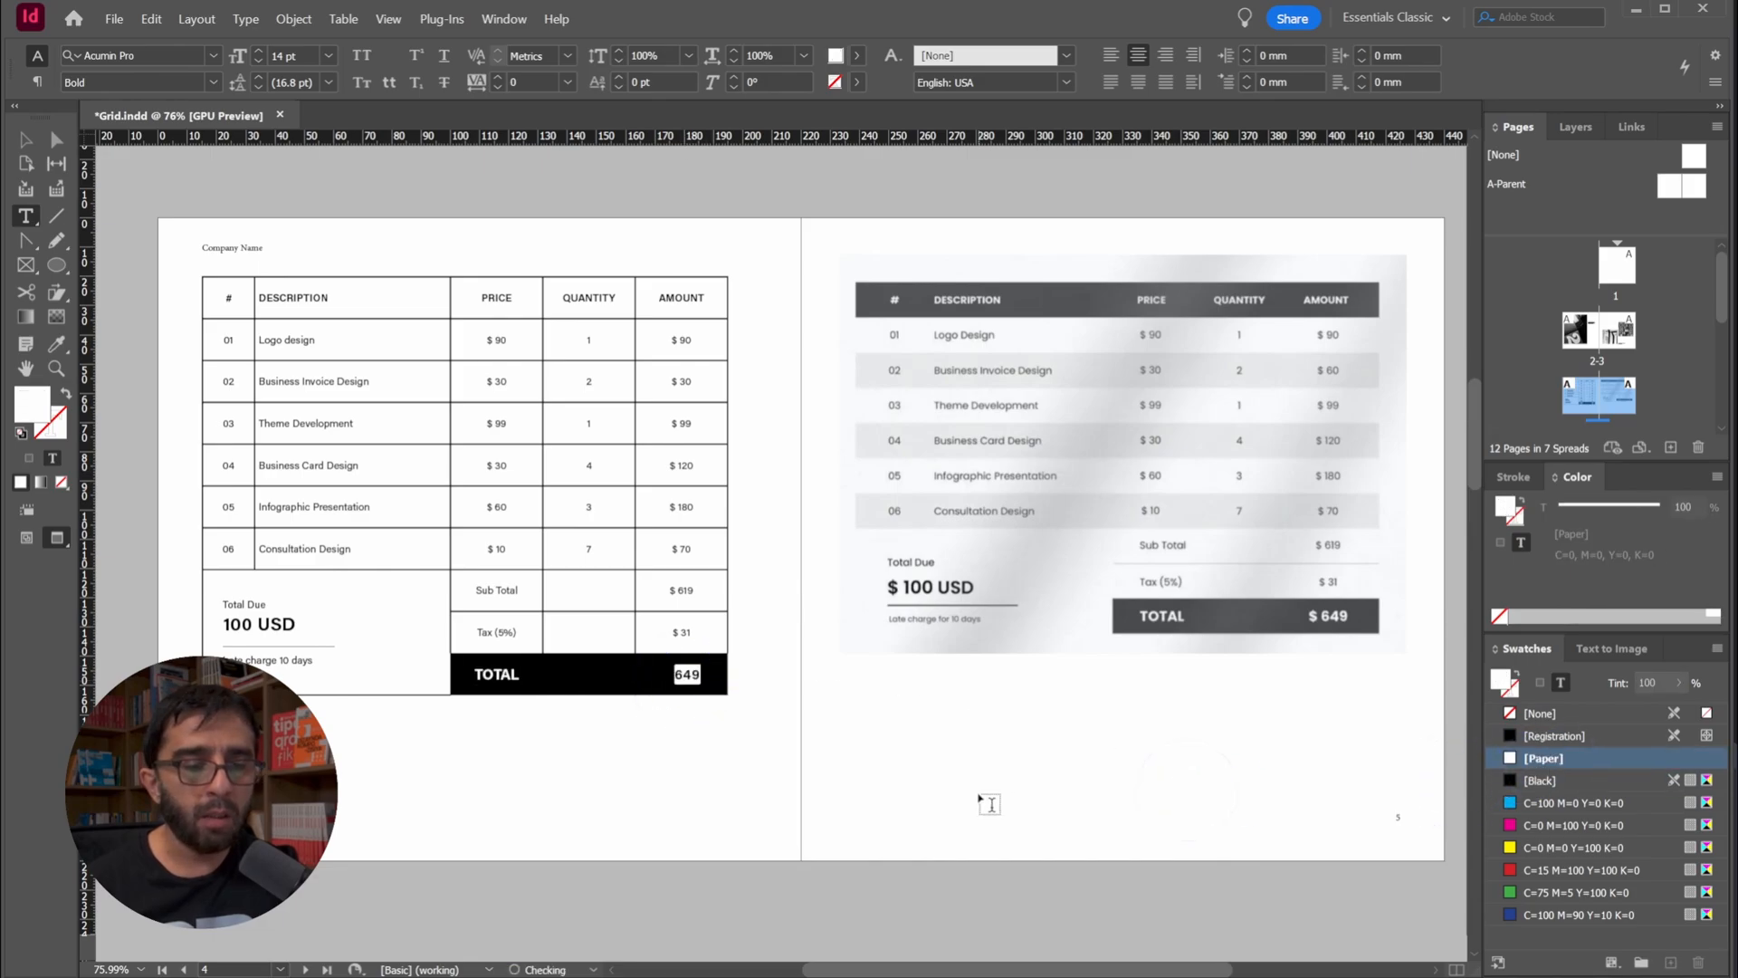
pyautogui.click(680, 667)
pyautogui.moveTo(667, 673); pyautogui.dragTo(675, 673)
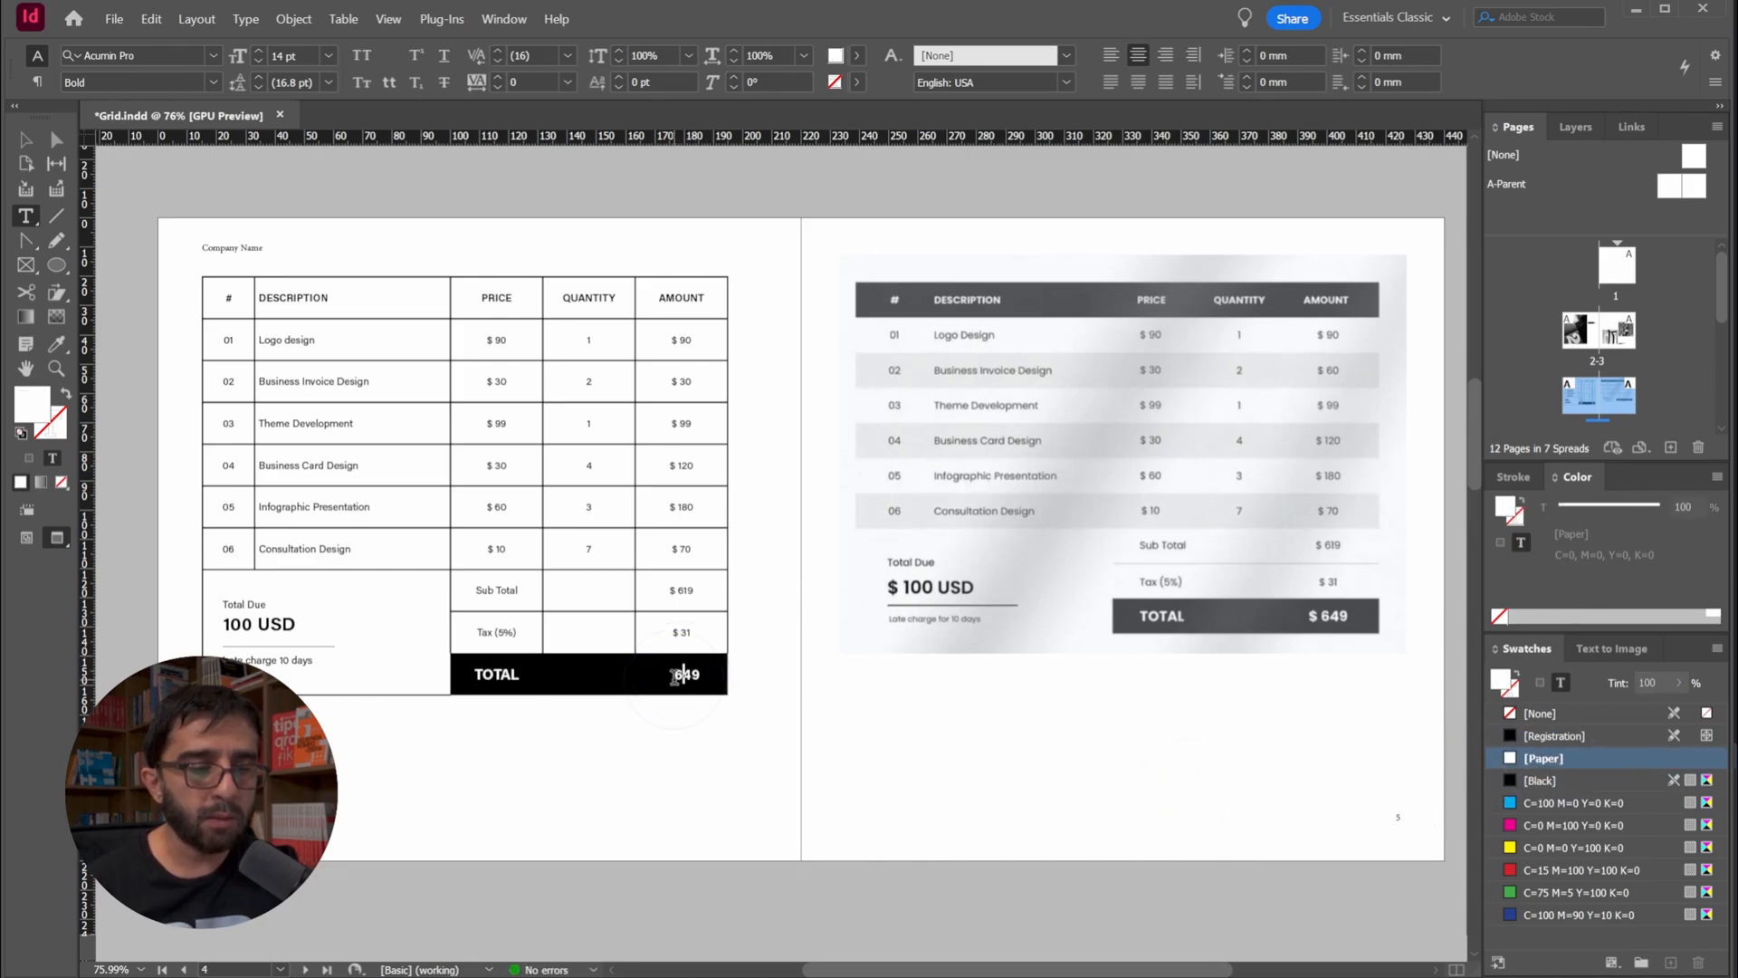
pyautogui.click(1542, 759)
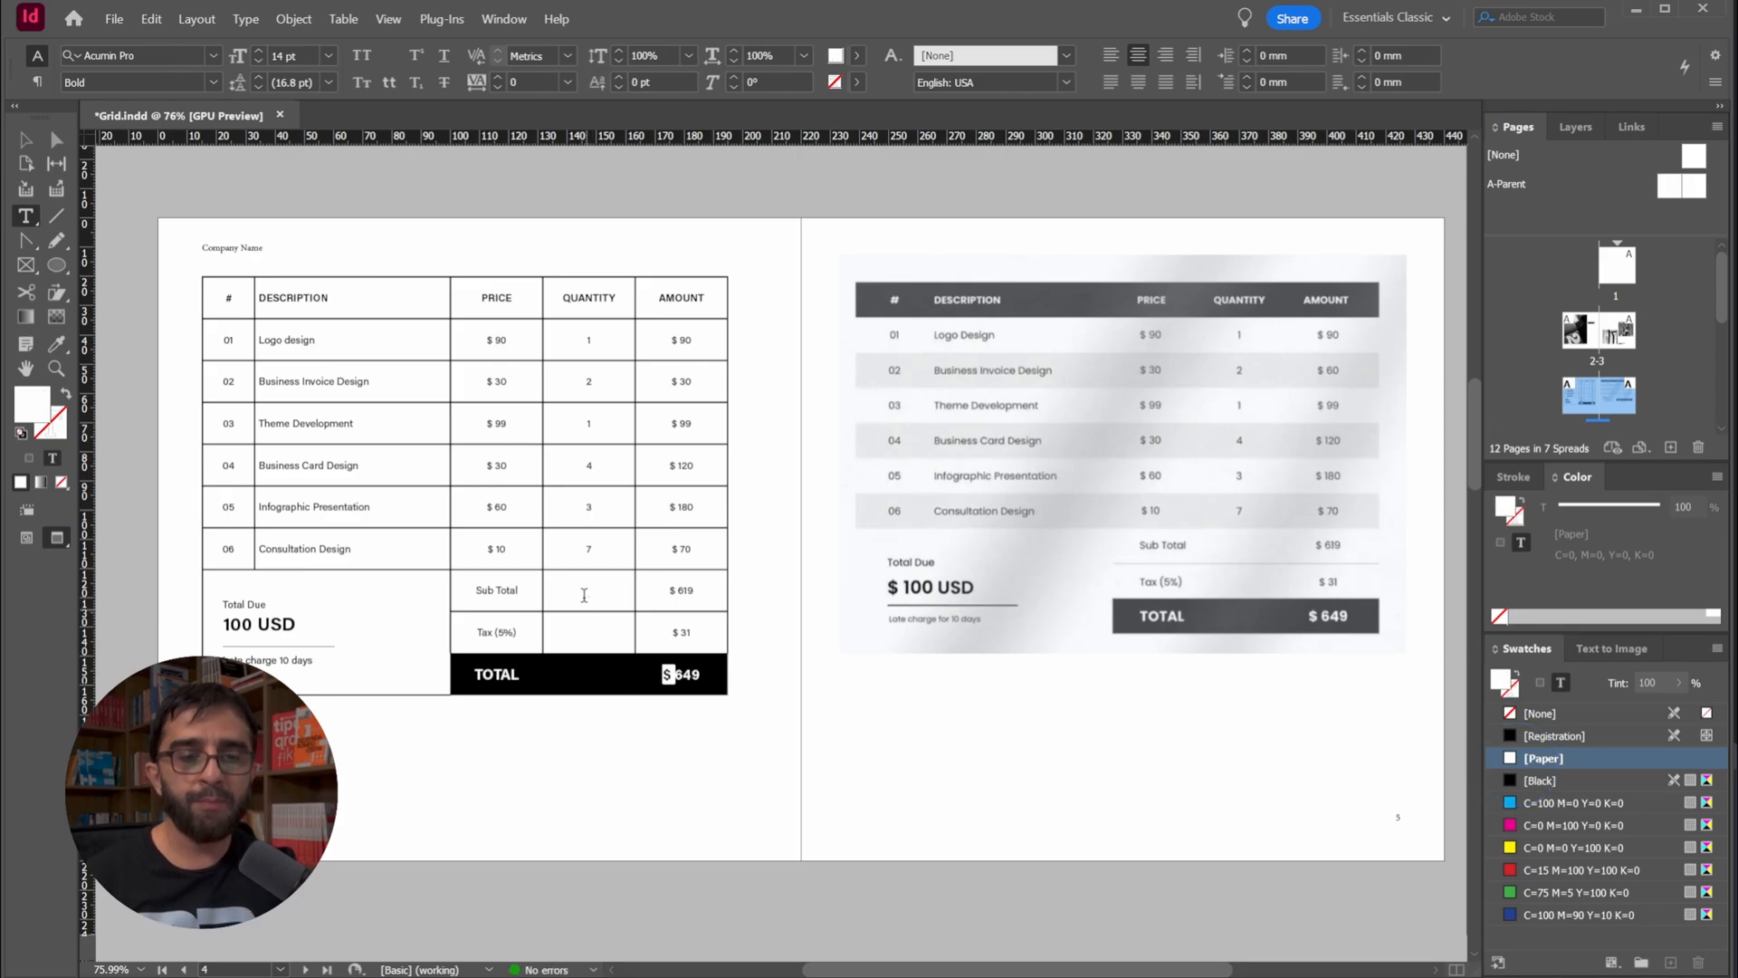
# Leave text editing, deselect everything and save the document with the recoloured TOTAL row
pyautogui.press('Escape')
pyautogui.click(973, 838)
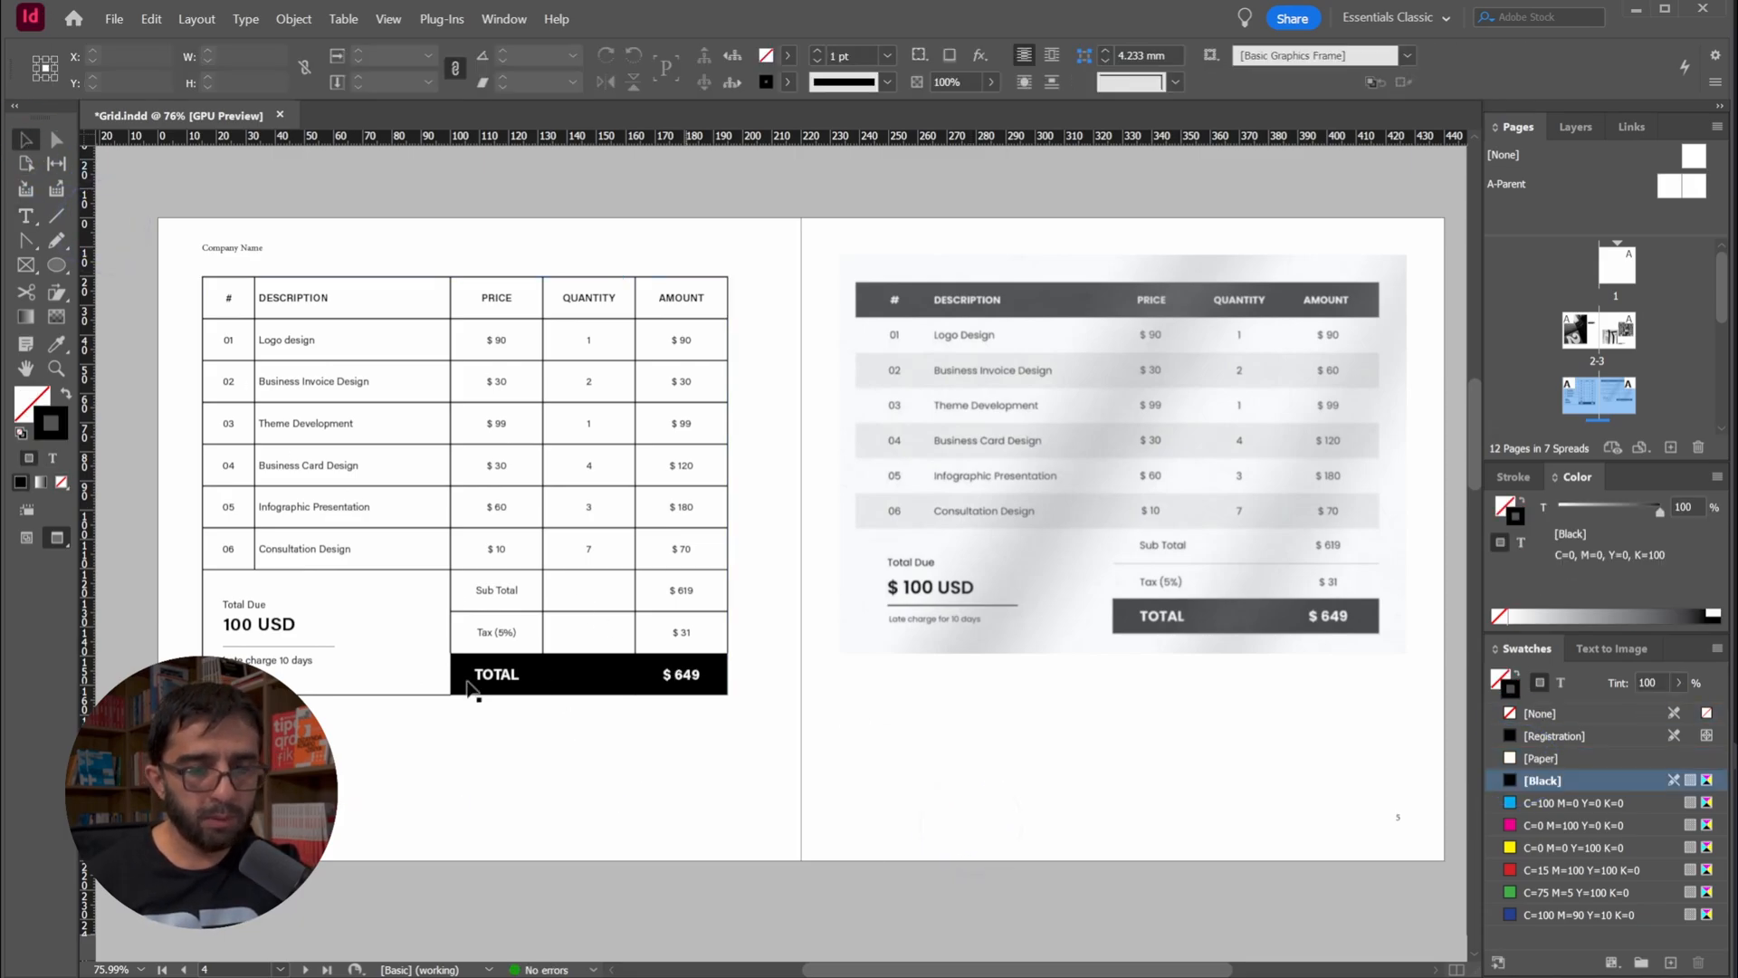
pyautogui.hotkey('ctrl', 's')
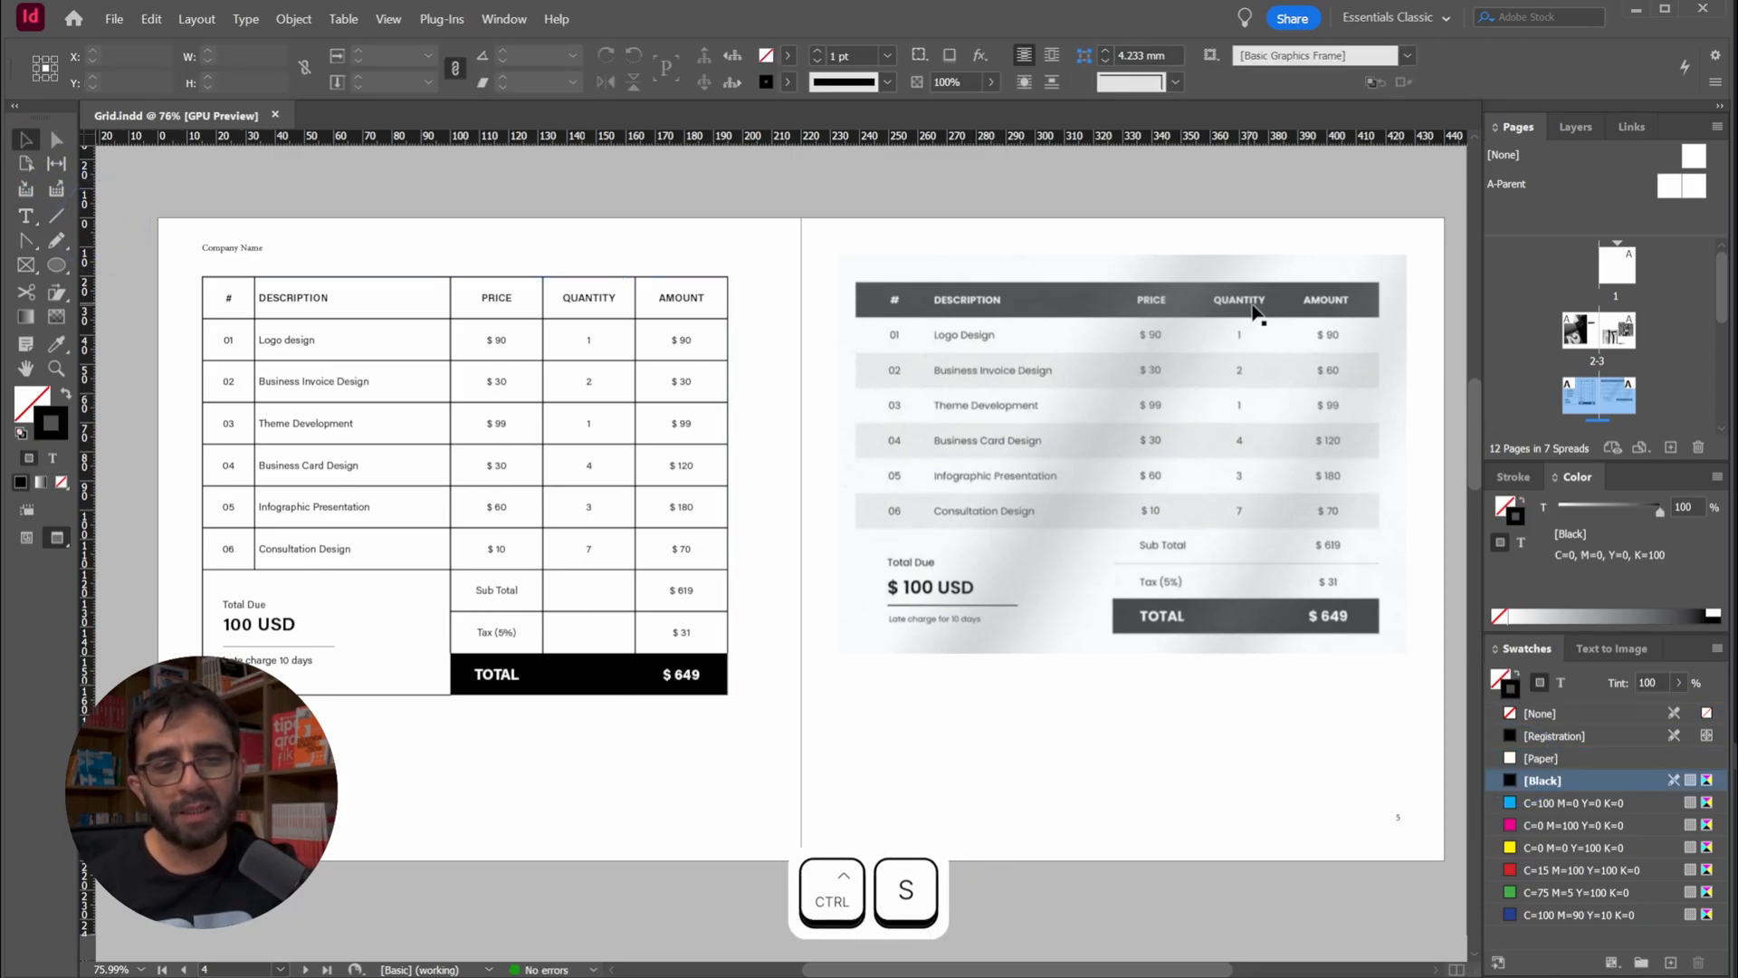
# Set the black fill of the three TOTAL row cells to an 80% tint, deselect the table and save the document
pyautogui.doubleClick(670, 674)
pyautogui.moveTo(697, 667); pyautogui.dragTo(485, 699)
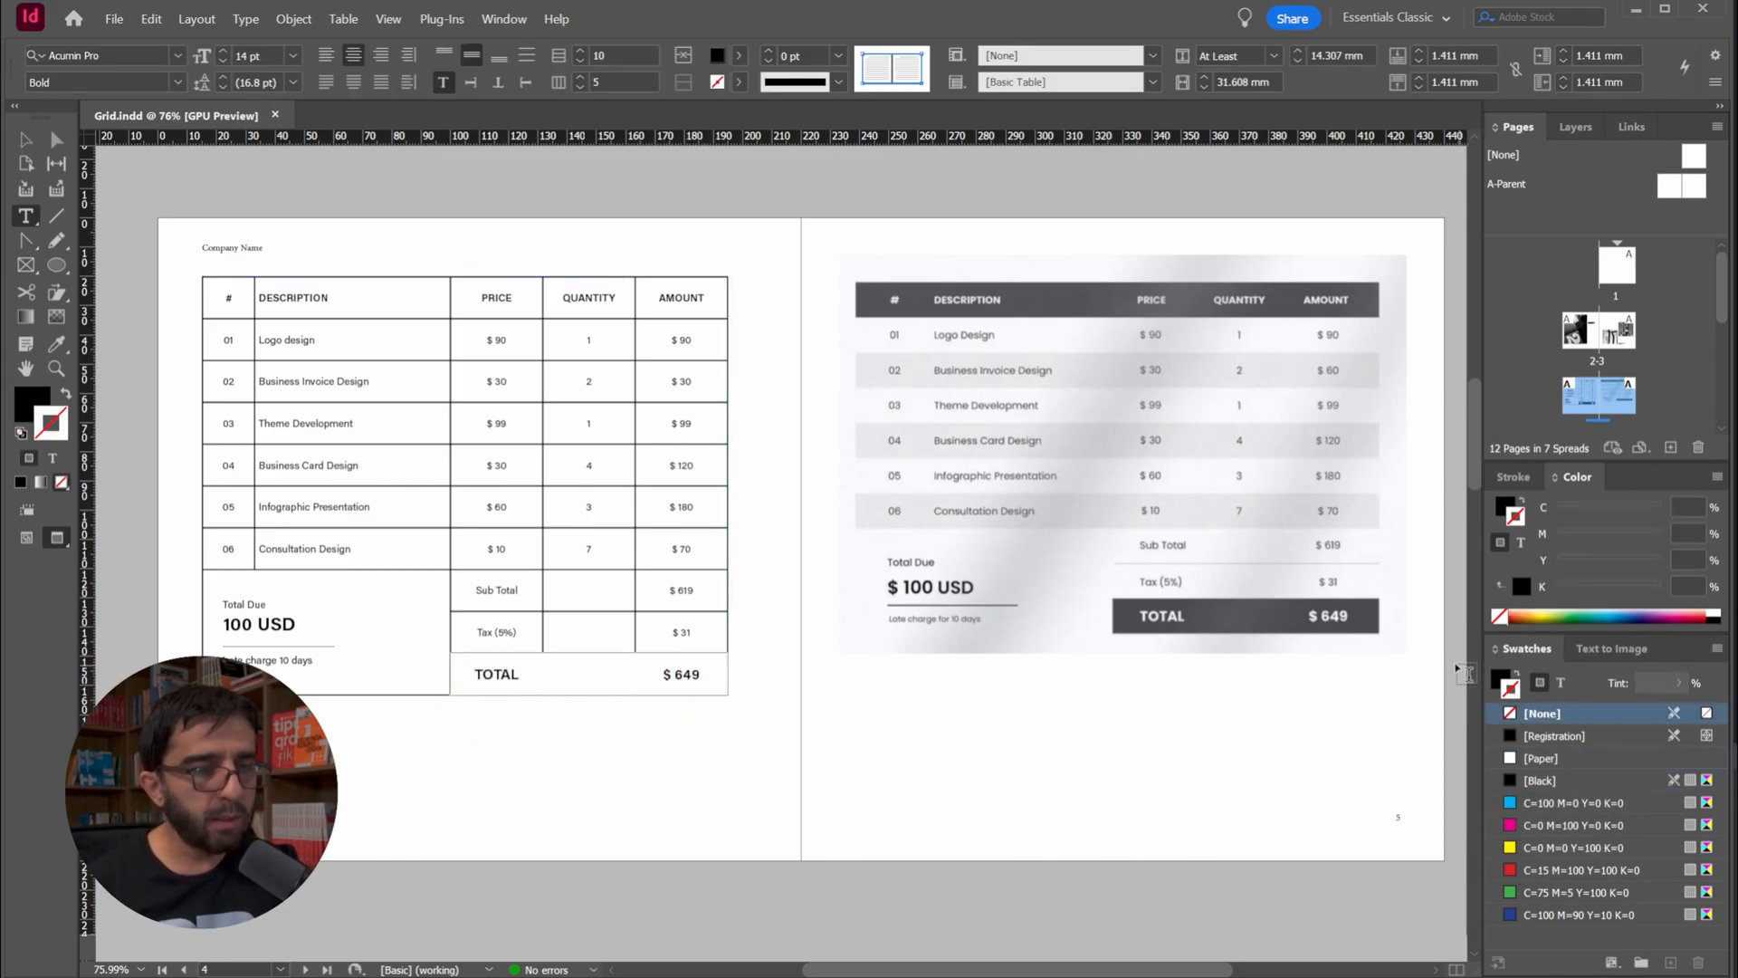
pyautogui.click(497, 670)
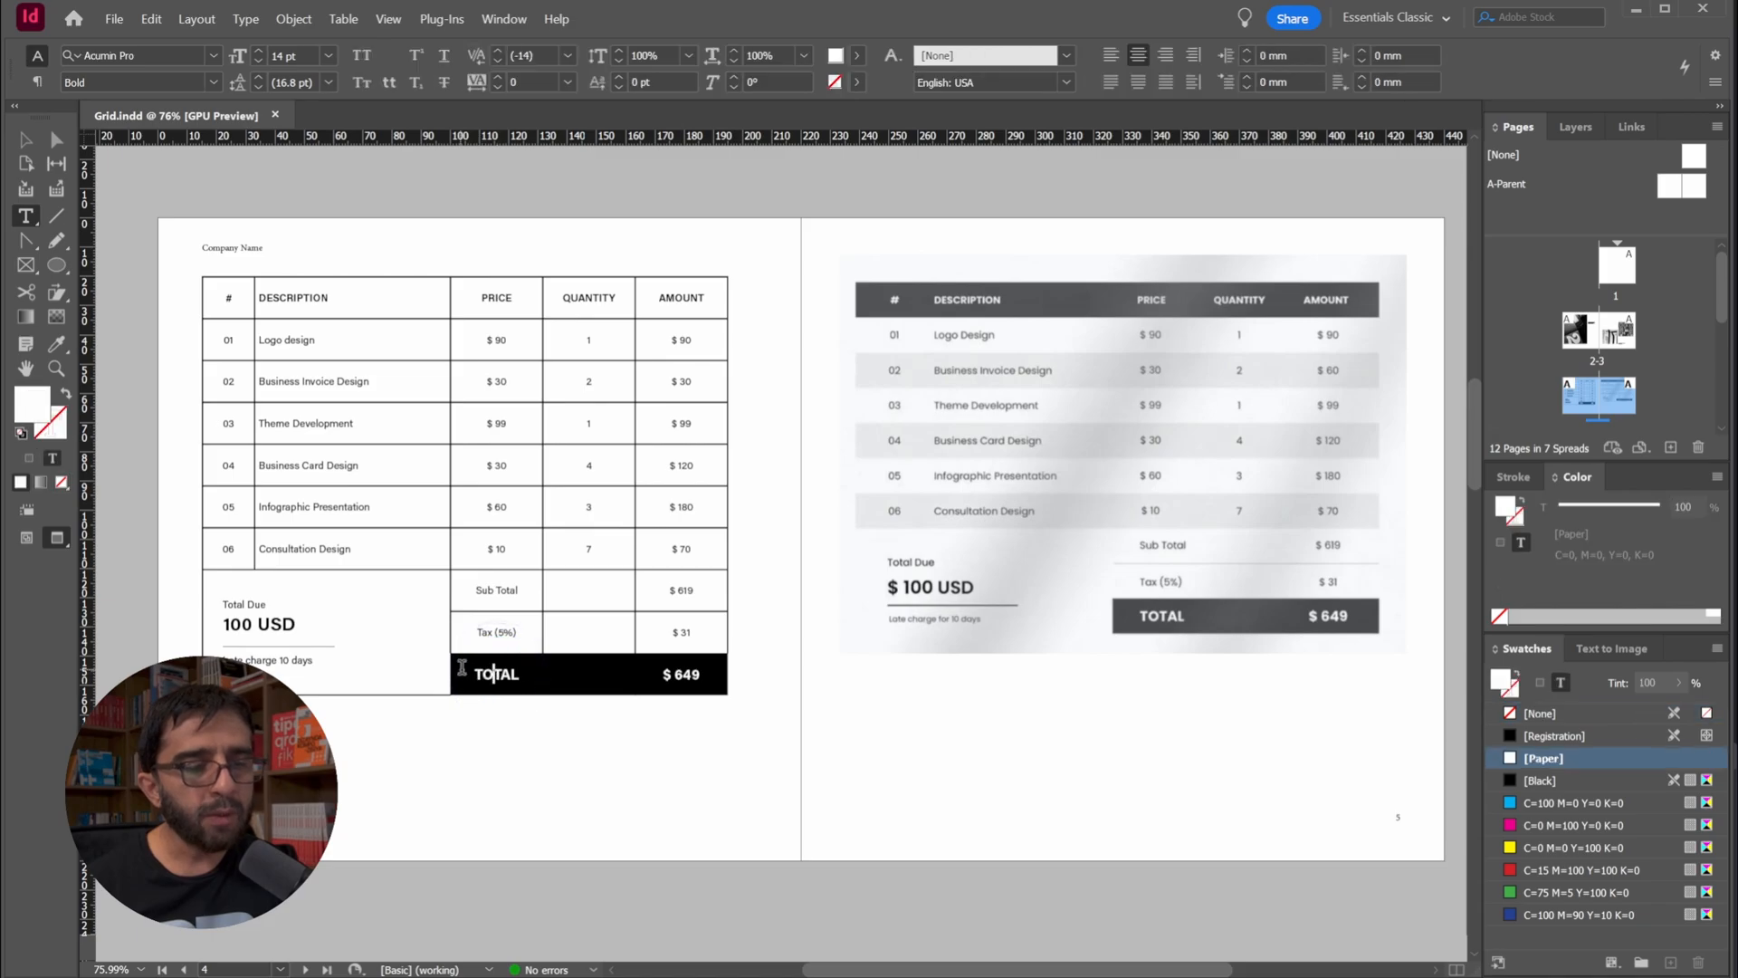
pyautogui.moveTo(464, 671); pyautogui.dragTo(691, 679)
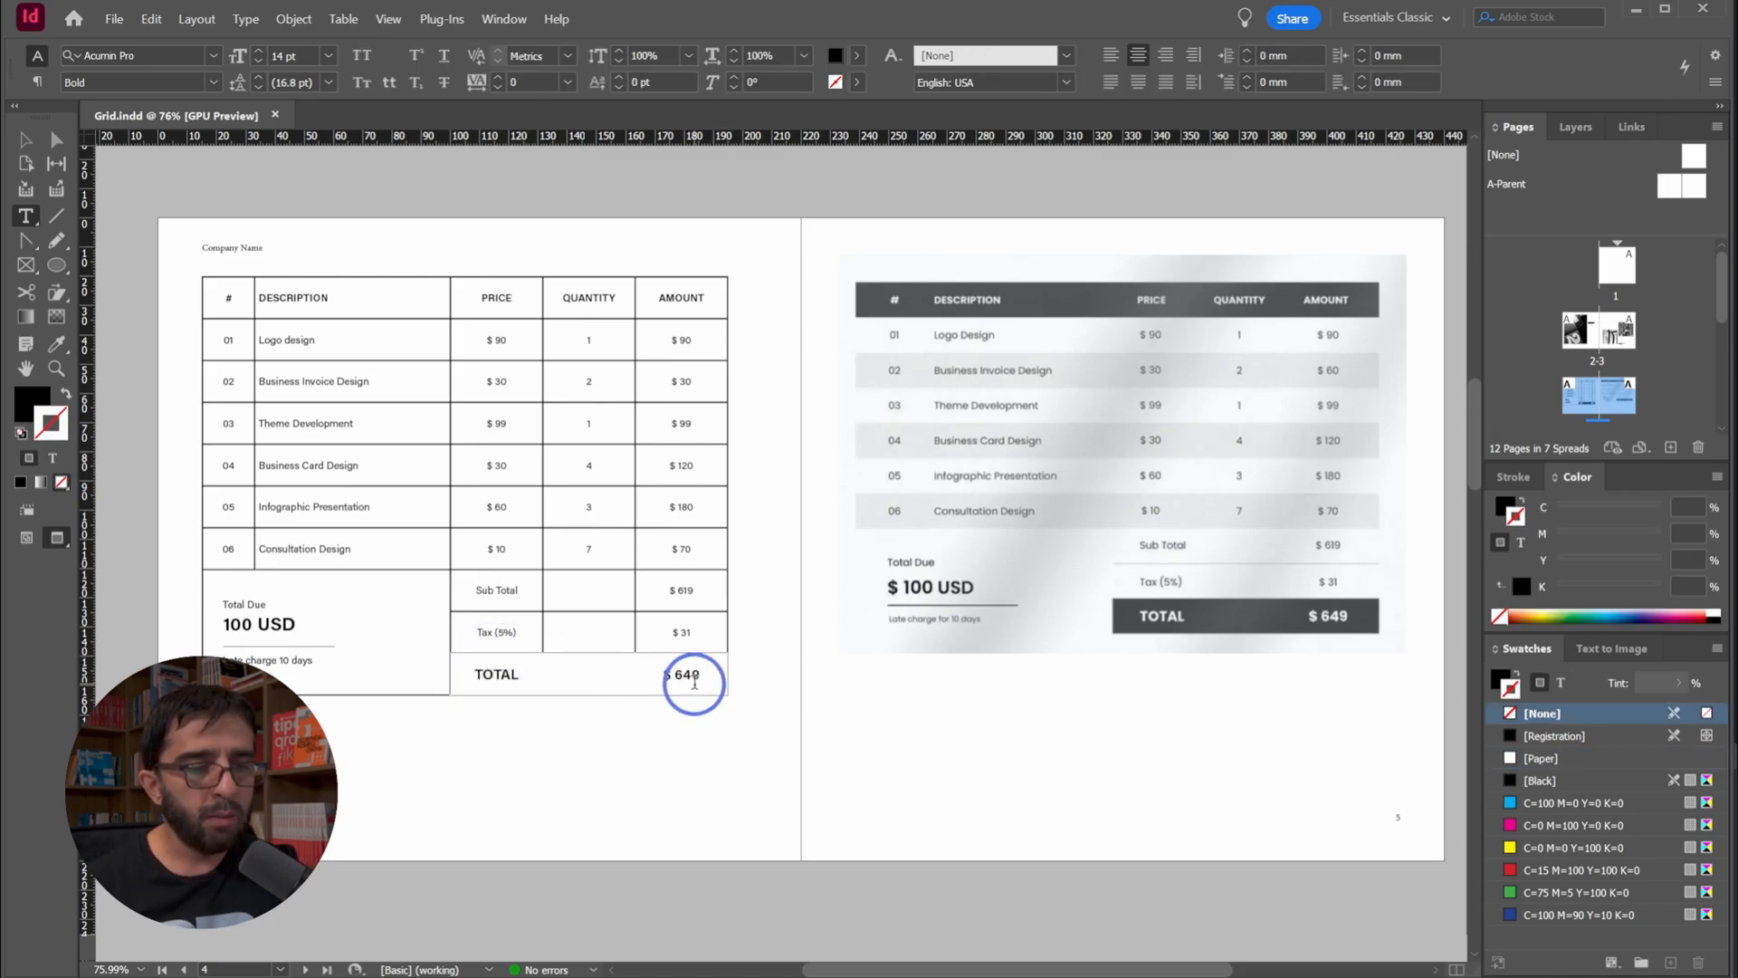
pyautogui.click(739, 56)
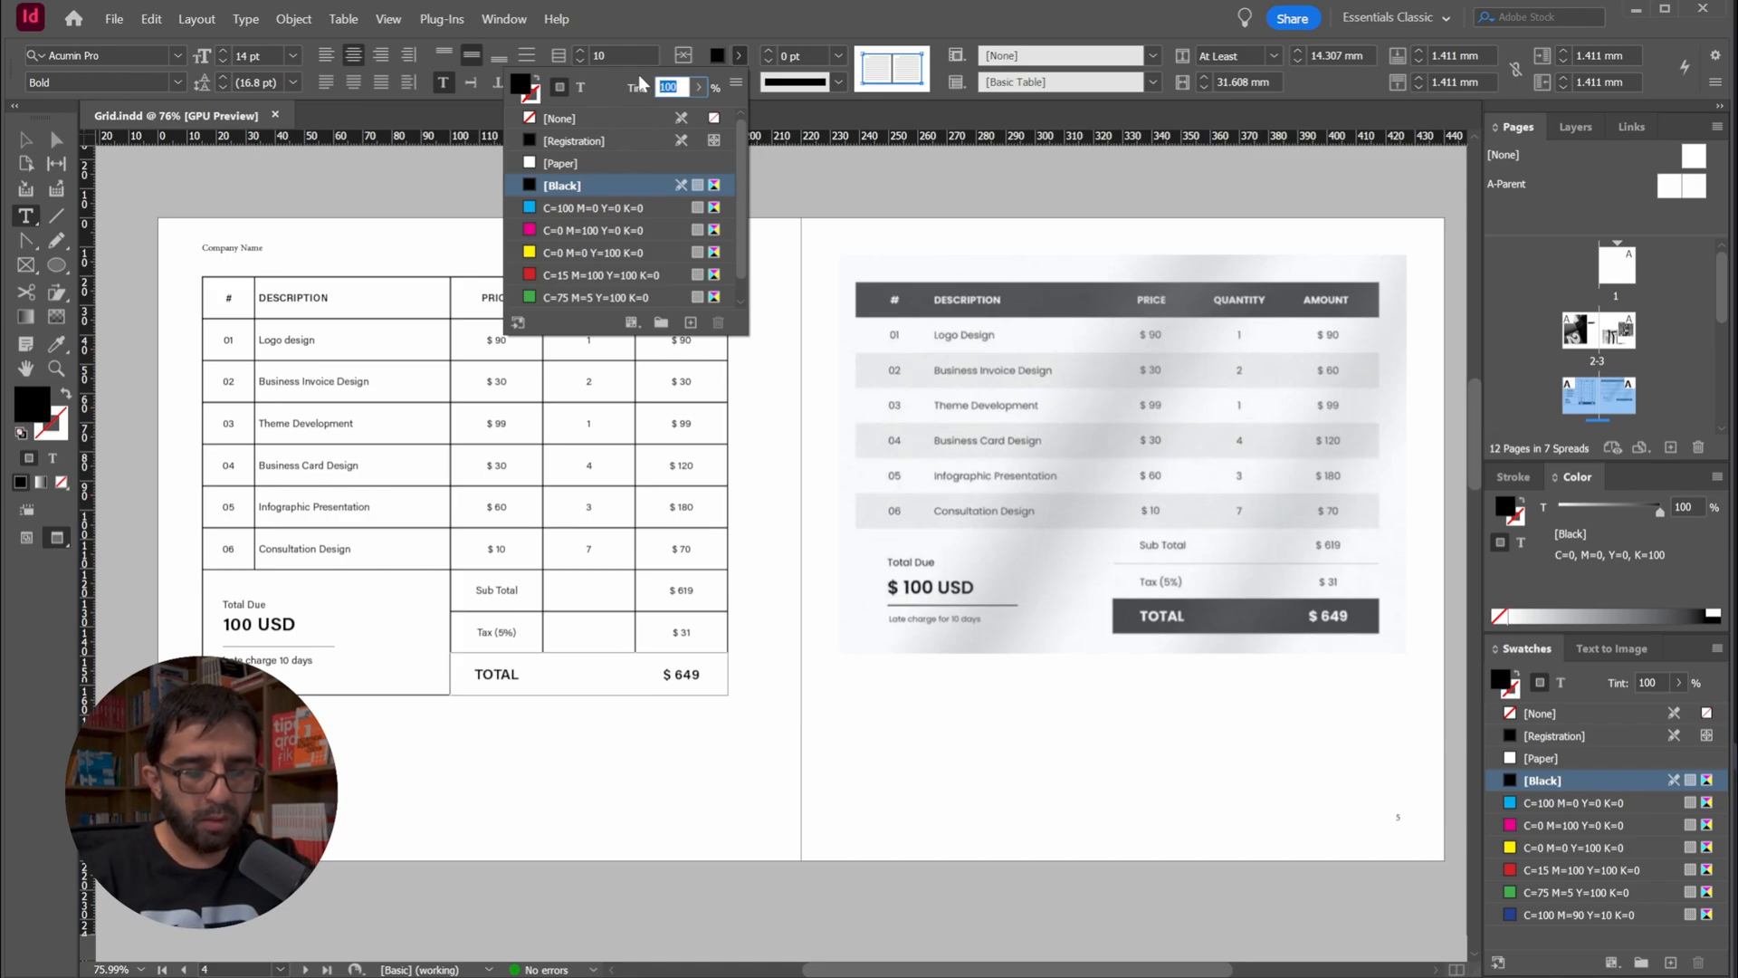
pyautogui.write('80')
pyautogui.press('Return')
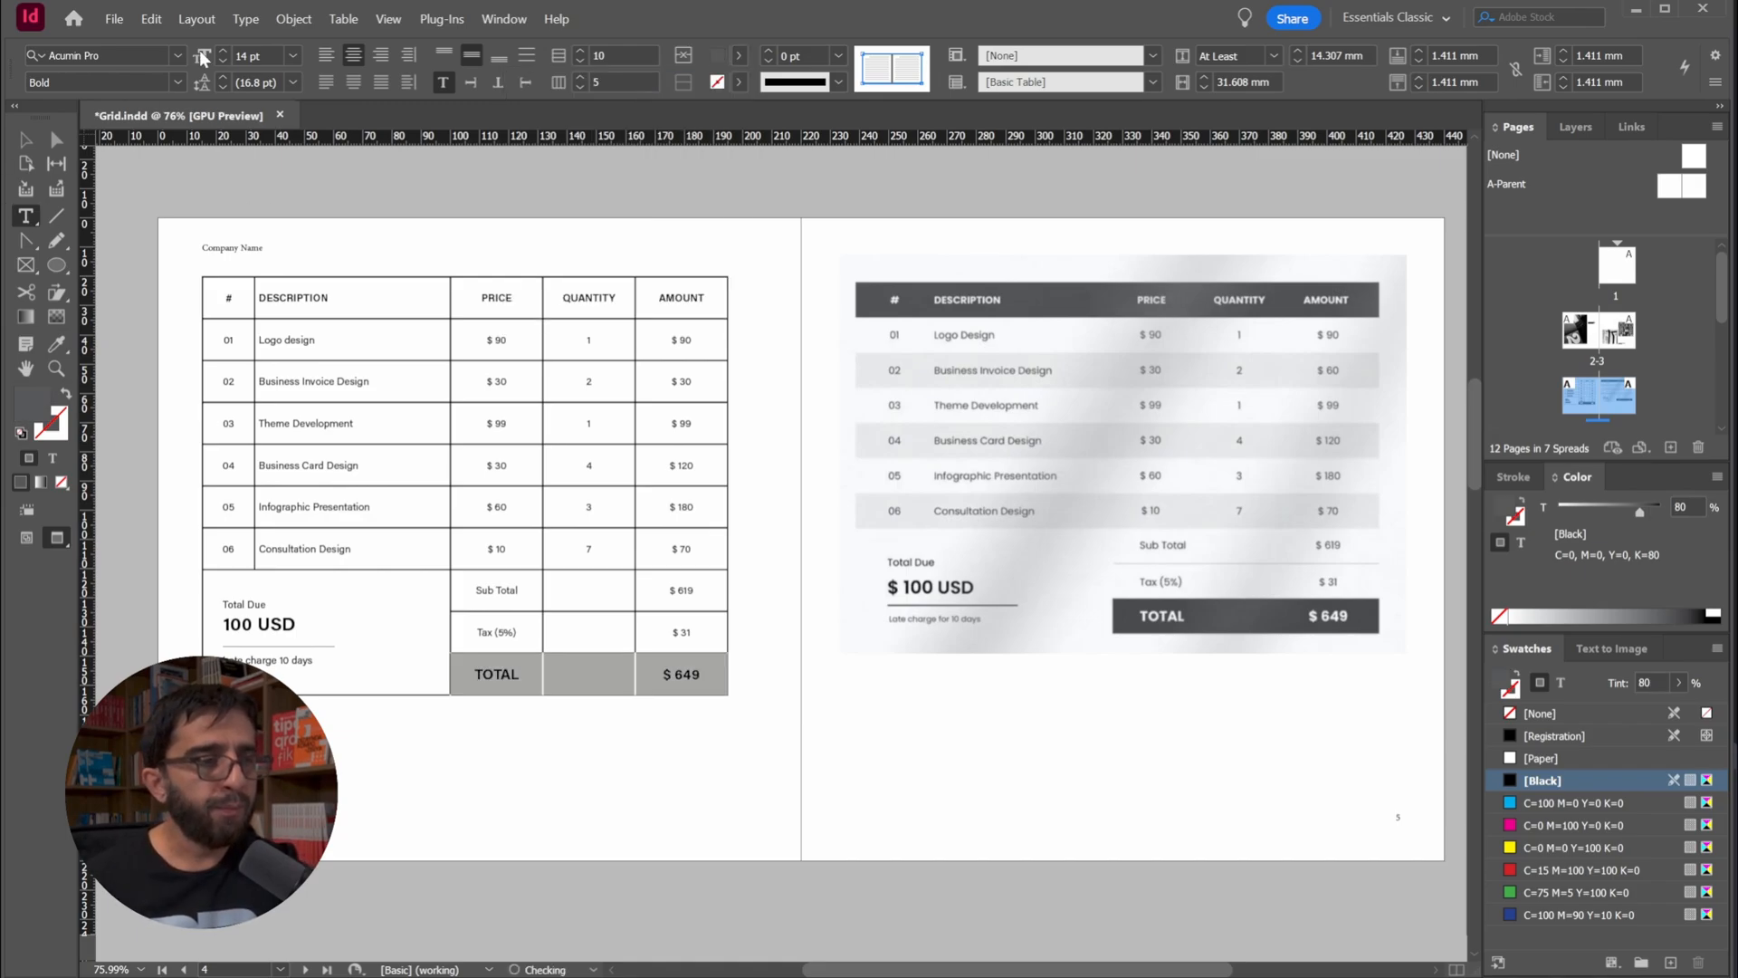
pyautogui.click(26, 140)
pyautogui.click(379, 178)
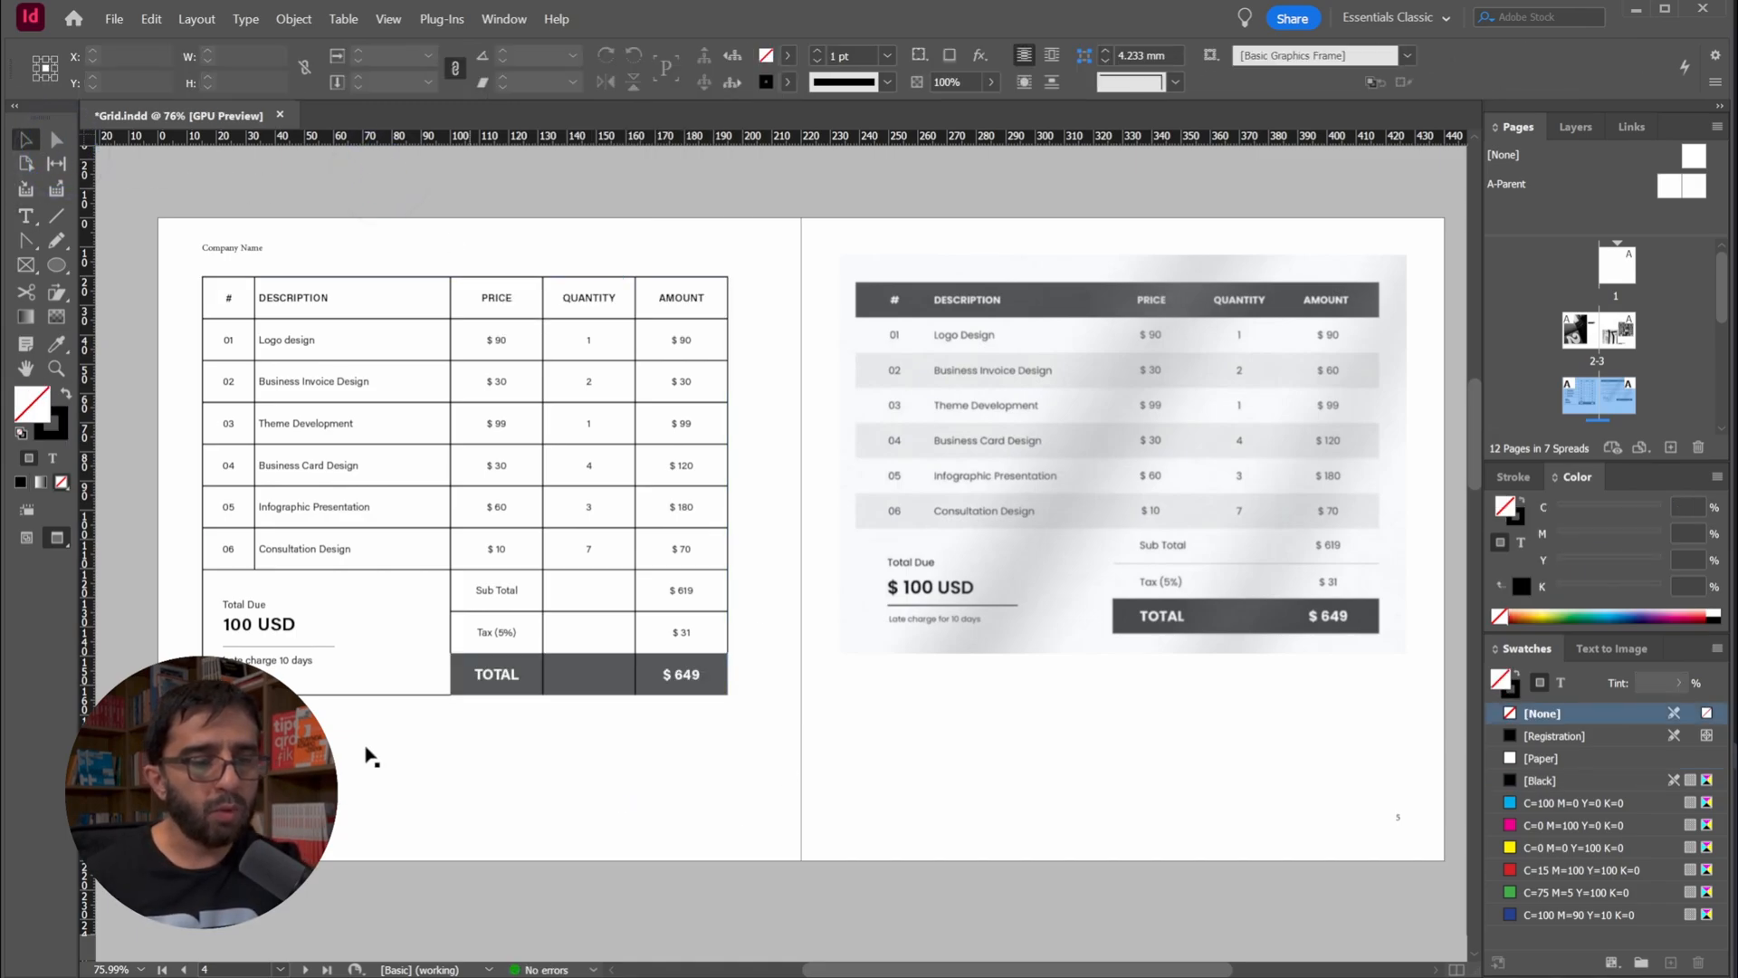
pyautogui.hotkey('ctrl', 's')
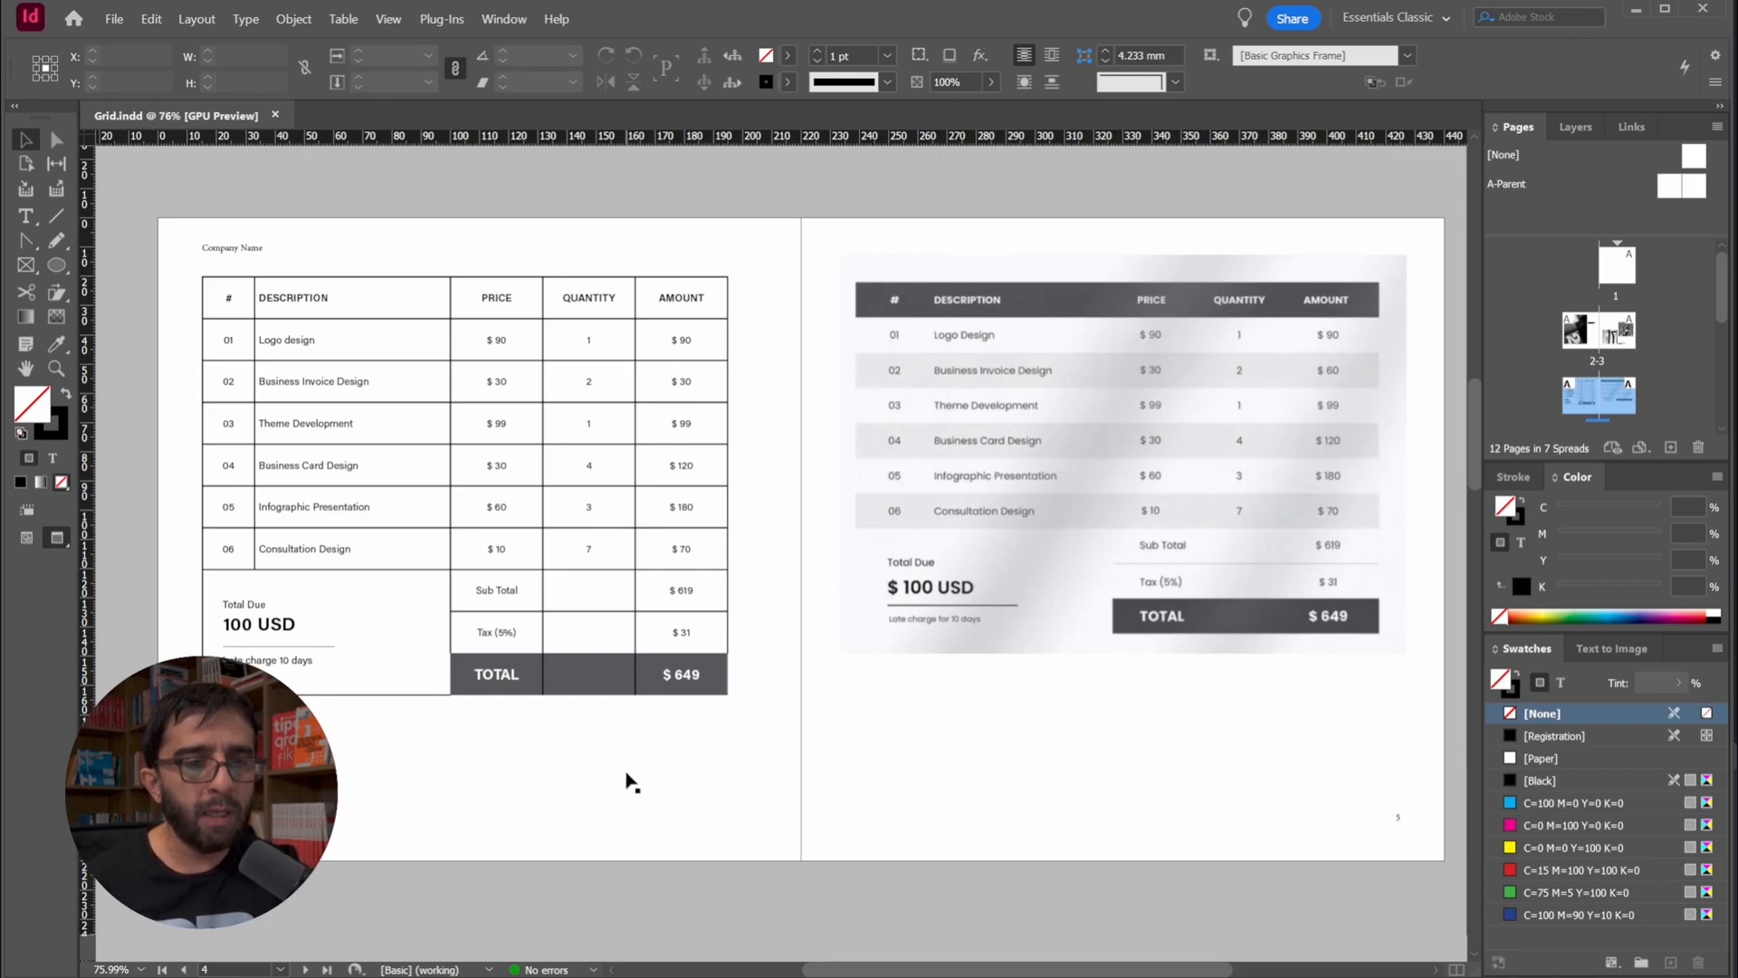
# Examine the header and footer row settings for creating a new table, and cancel without creating one
pyautogui.moveTo(627, 770); pyautogui.dragTo(657, 779)
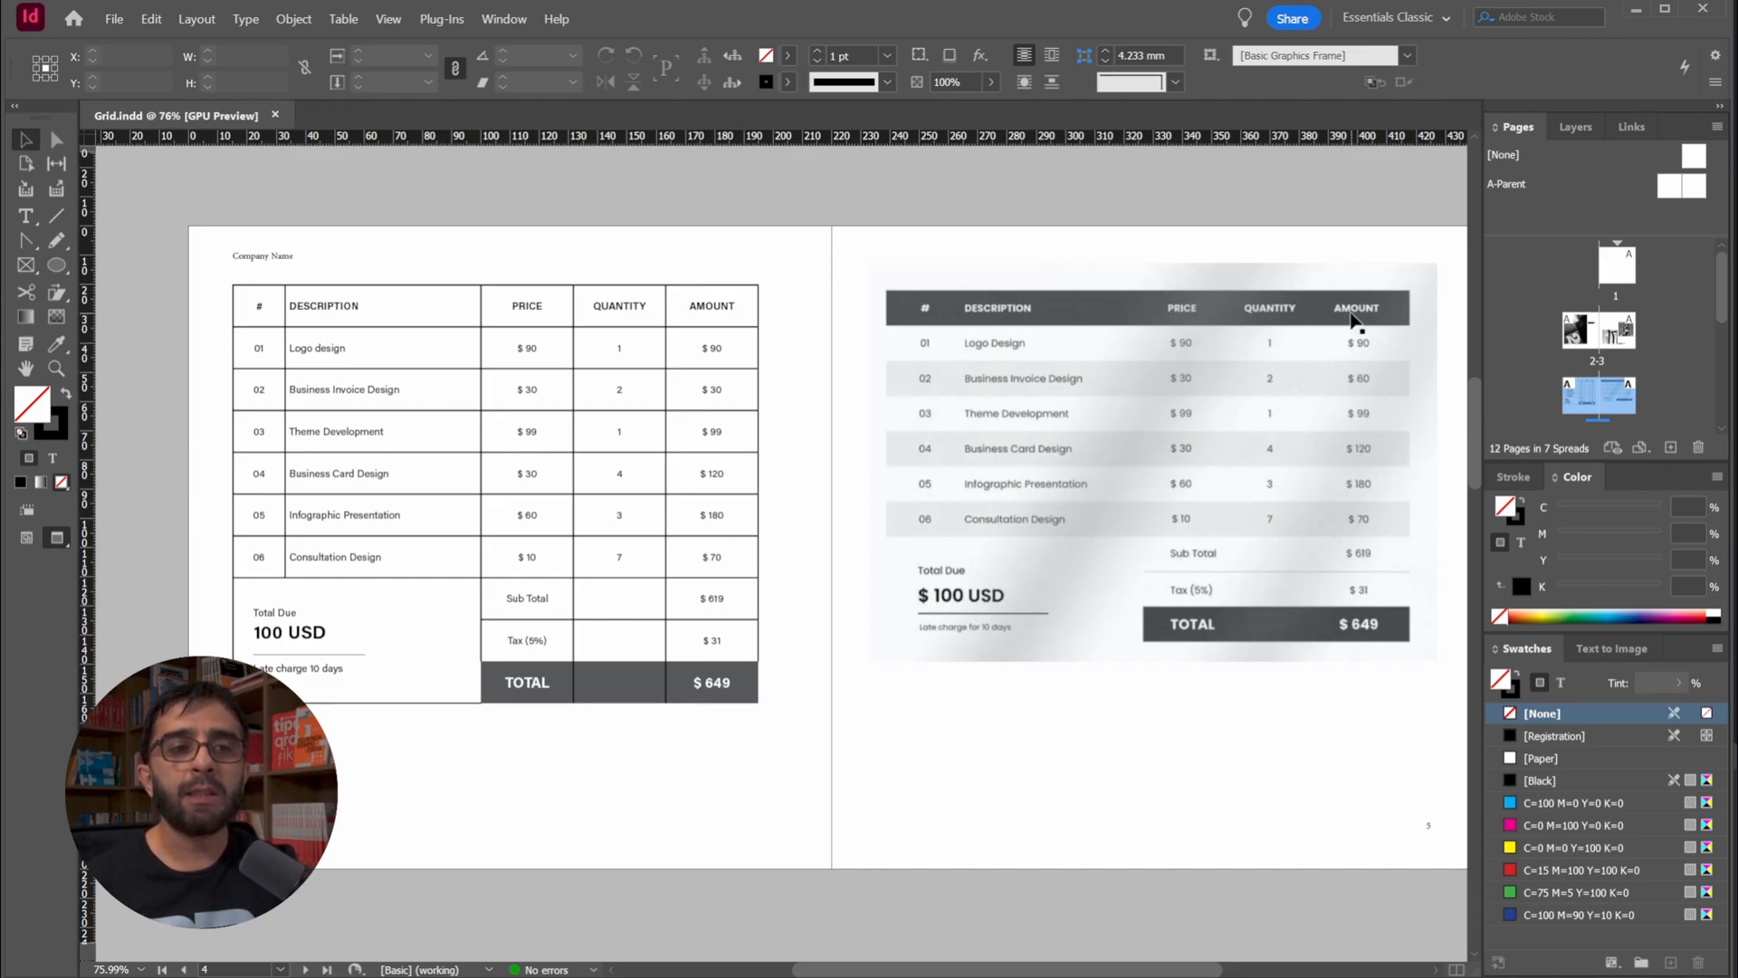
pyautogui.click(343, 18)
pyautogui.click(363, 39)
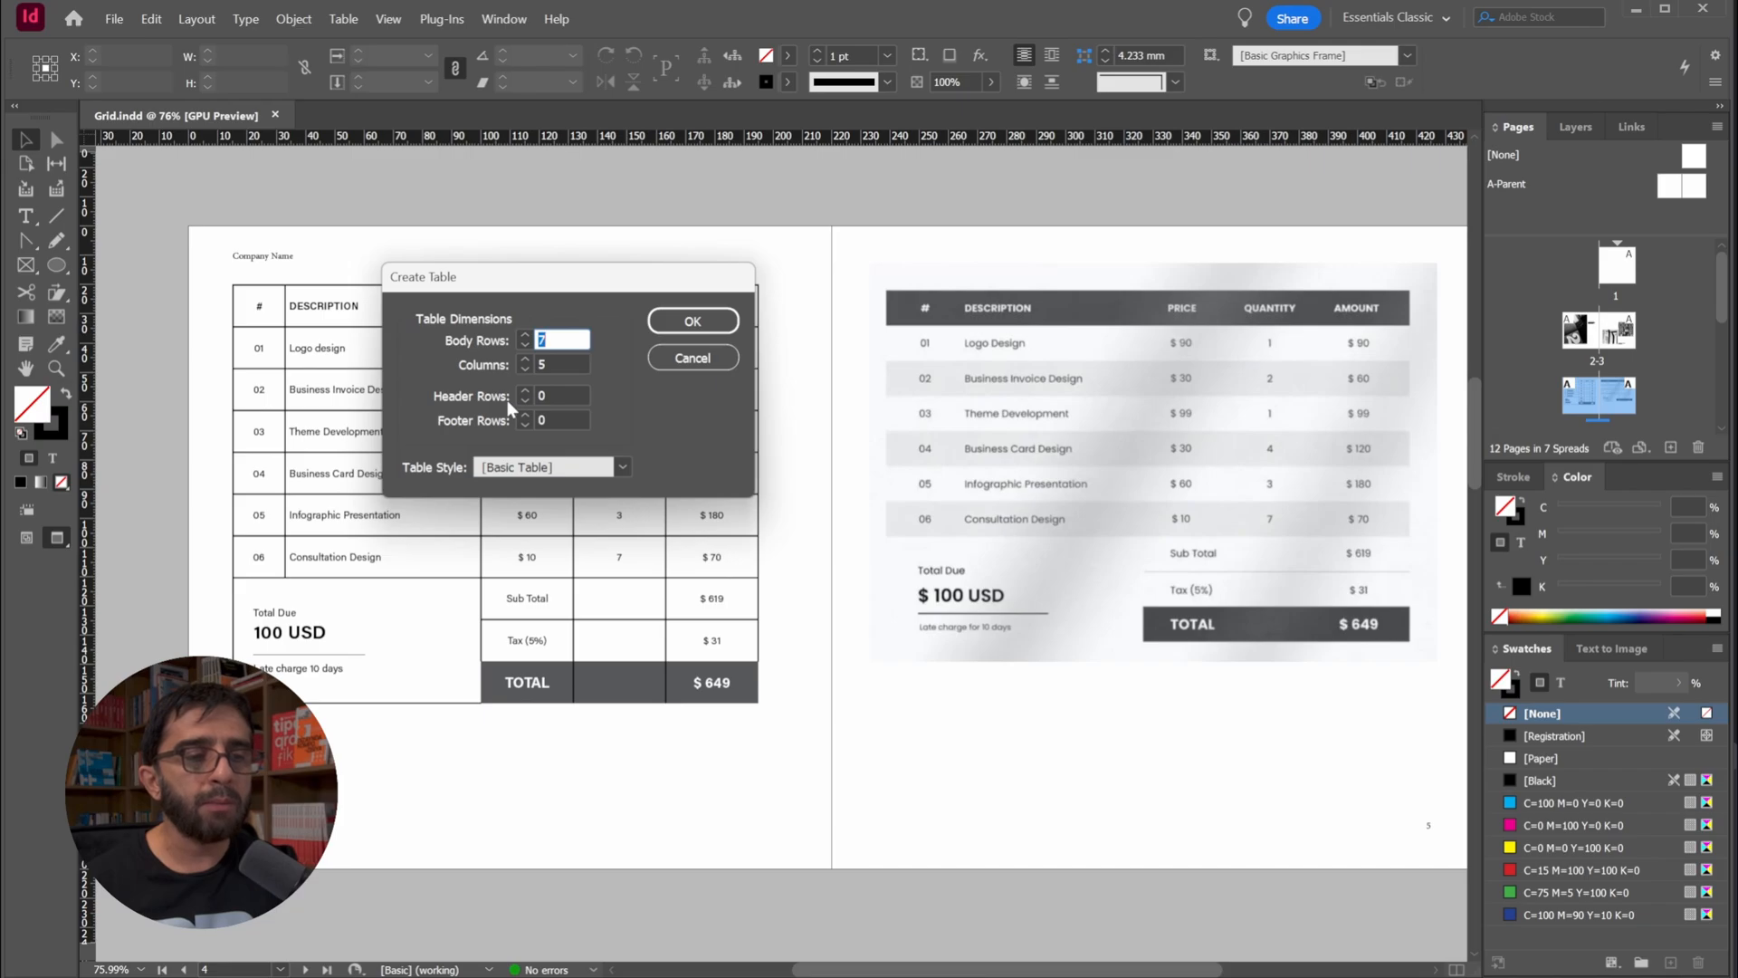
pyautogui.moveTo(579, 283); pyautogui.dragTo(761, 281)
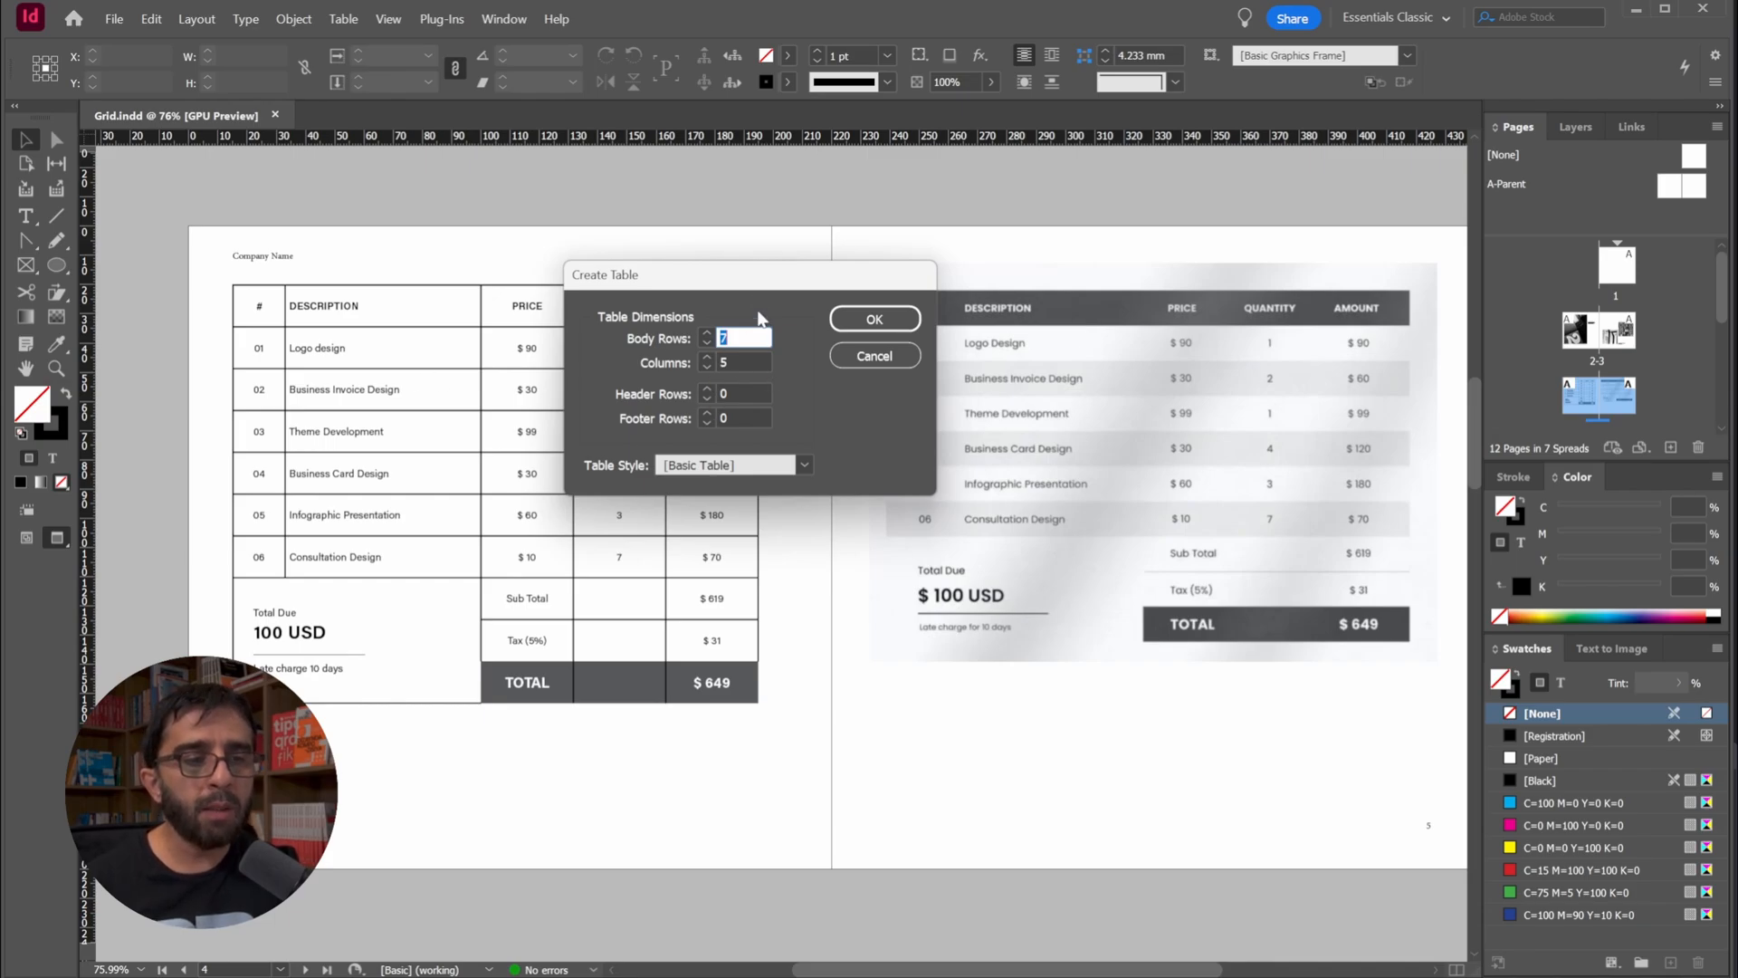
pyautogui.moveTo(759, 278); pyautogui.dragTo(1018, 230)
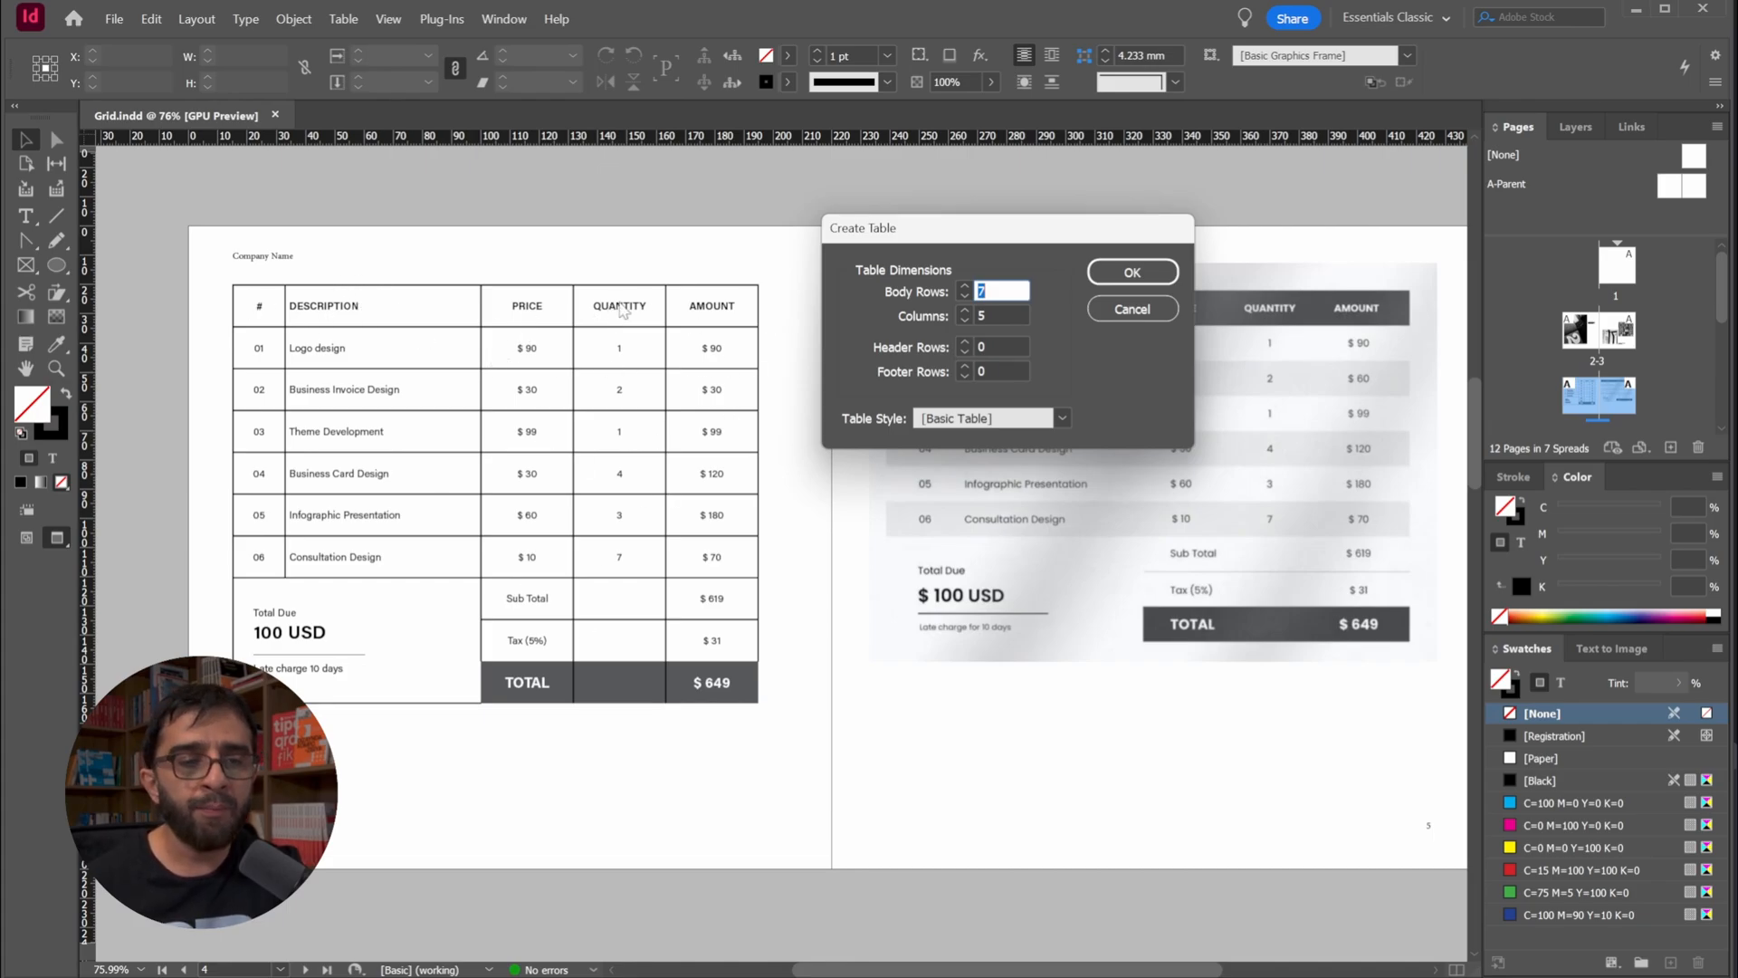
pyautogui.click(1133, 308)
# Convert the table's top row, from # to AMOUNT, to a header row
pyautogui.doubleClick(260, 317)
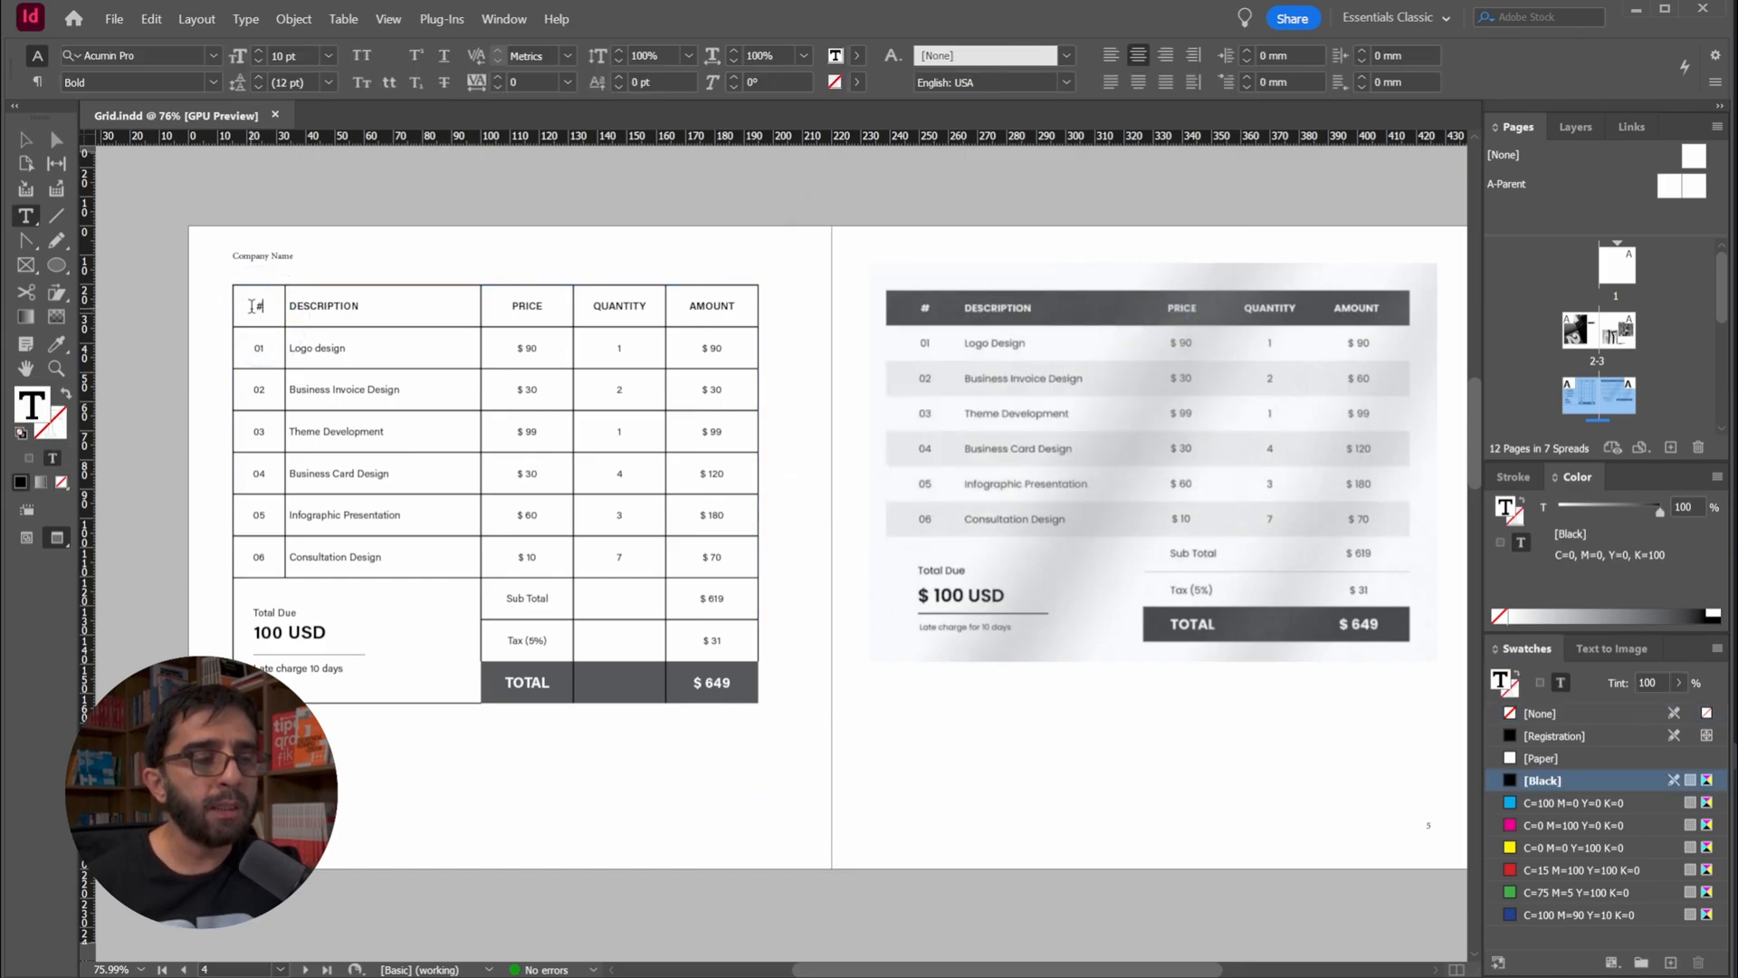
pyautogui.moveTo(260, 317); pyautogui.dragTo(730, 312)
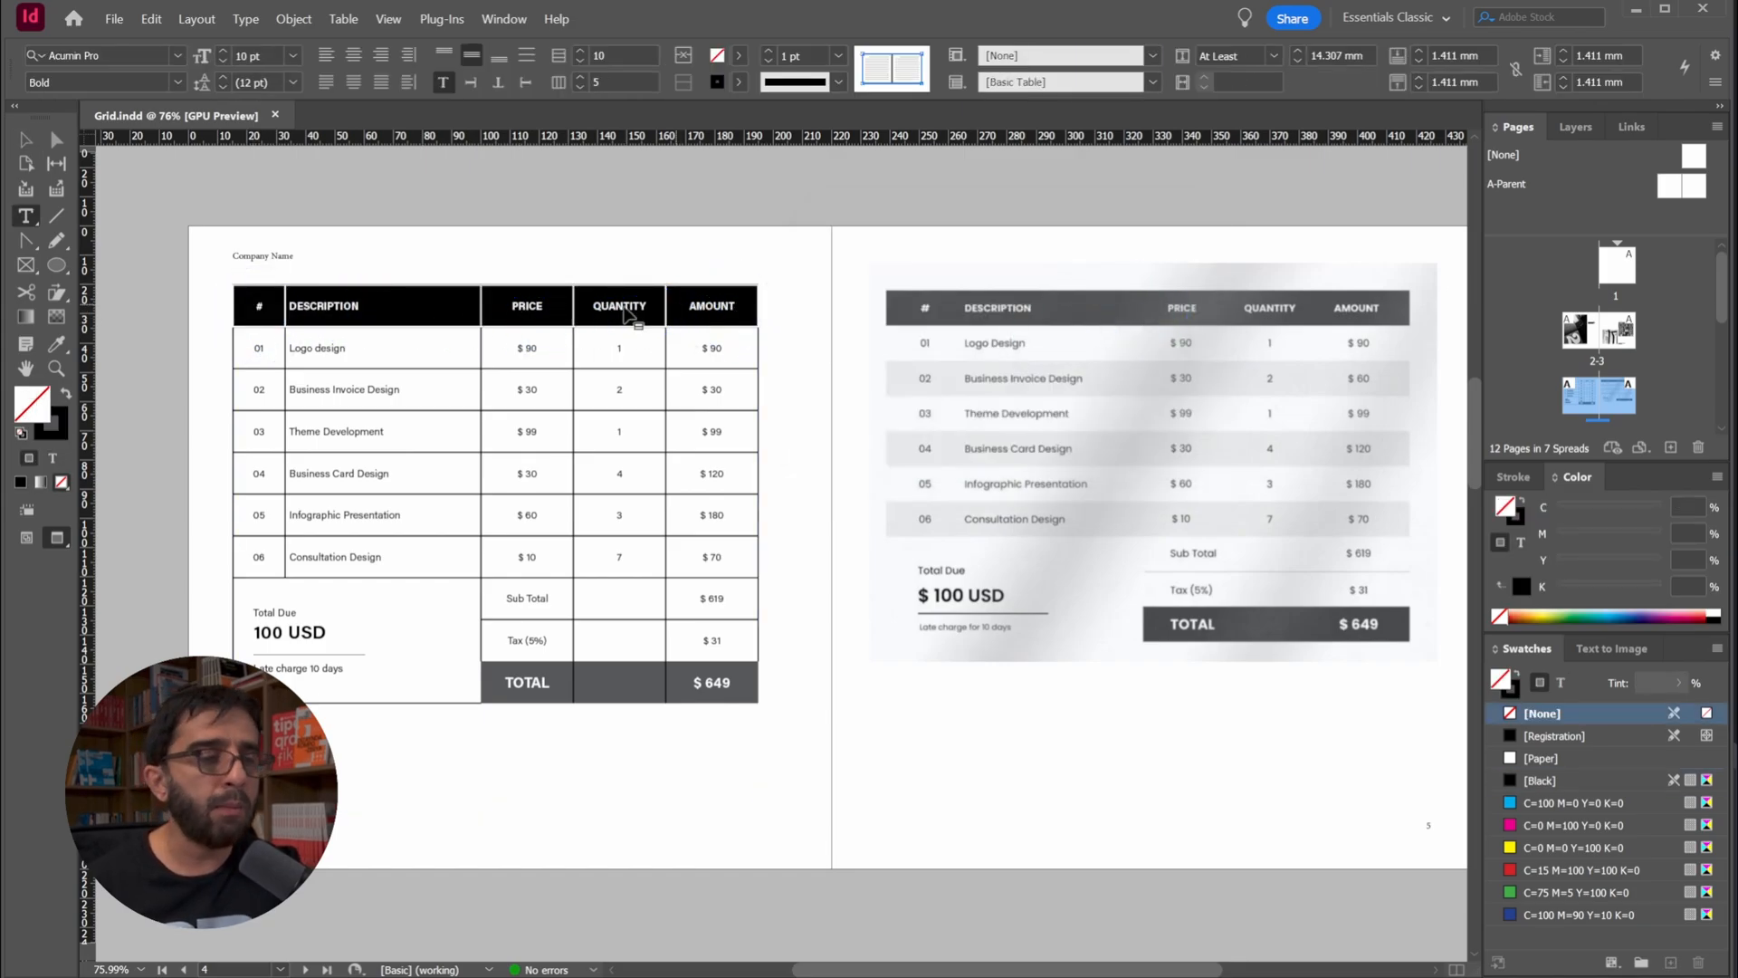
pyautogui.rightClick(361, 318)
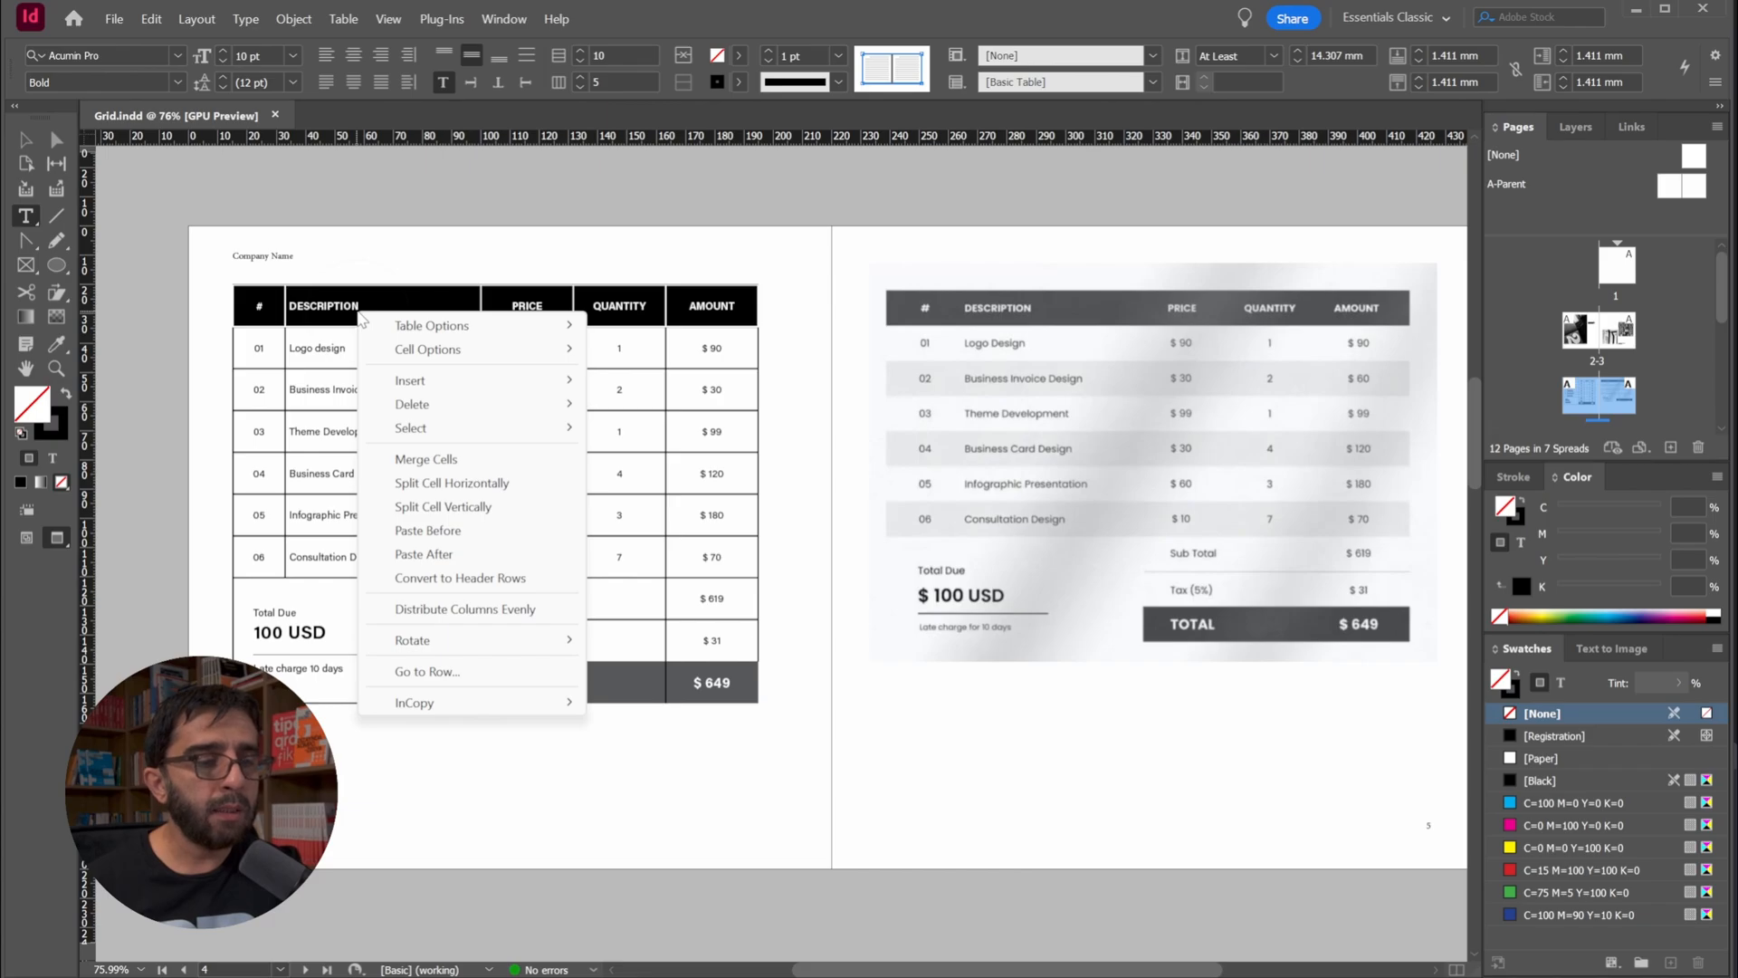
pyautogui.click(505, 580)
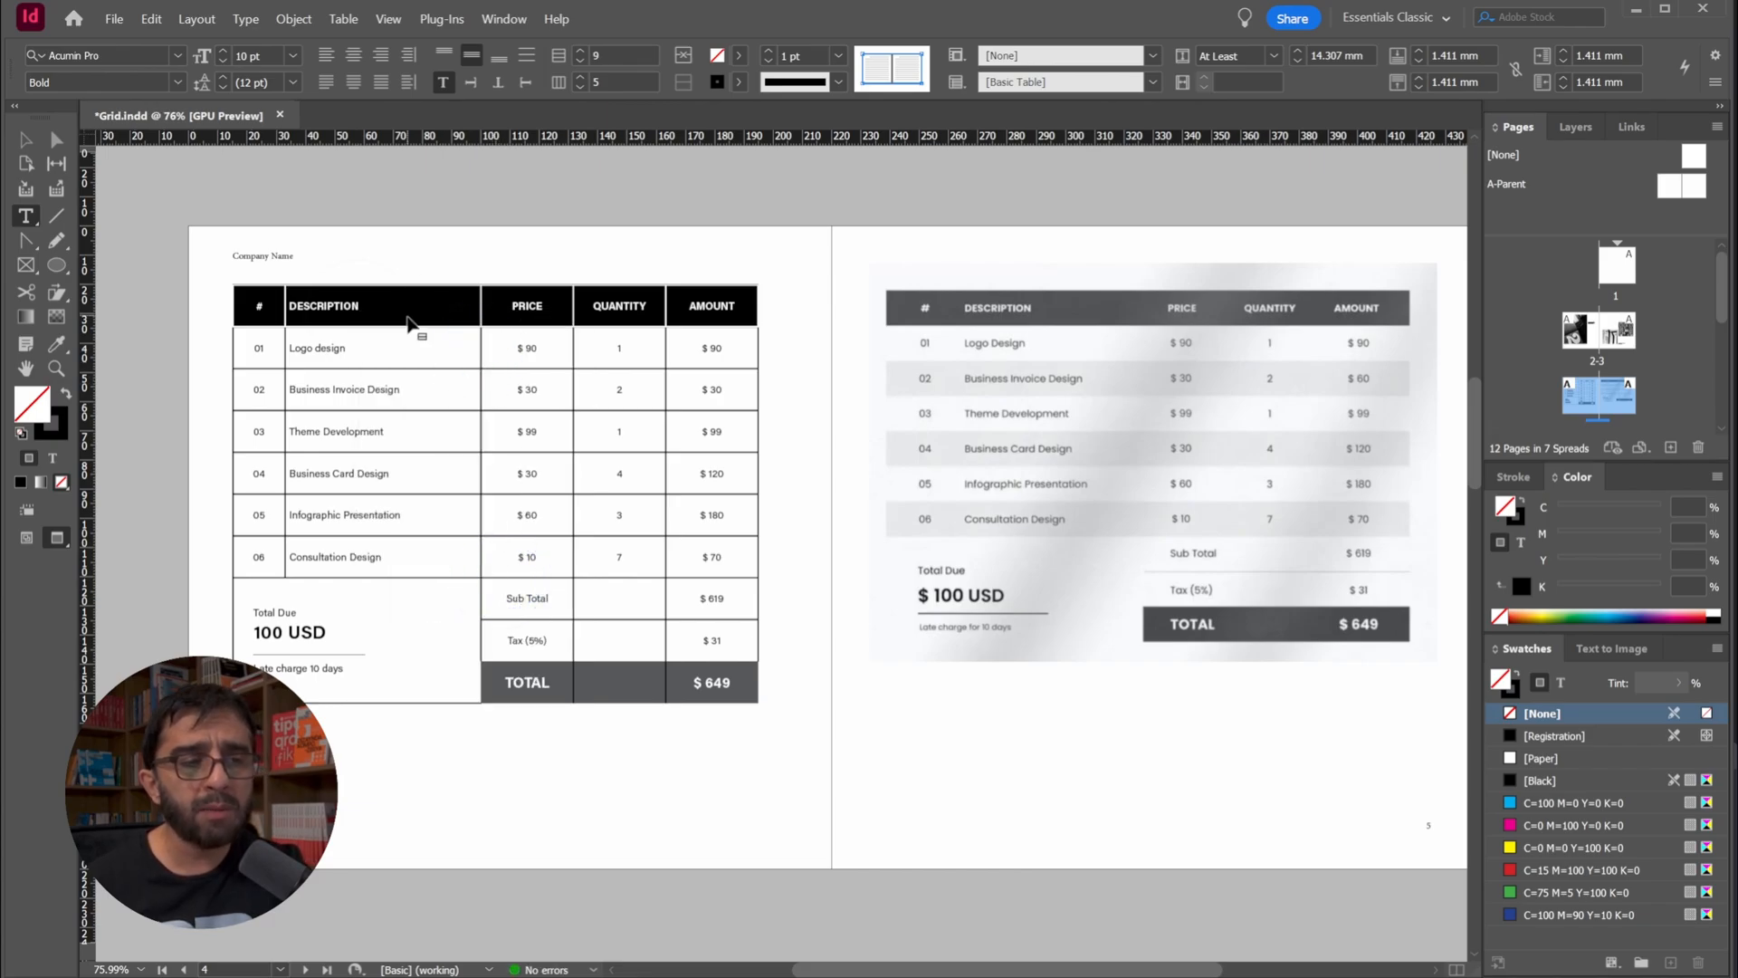
pyautogui.click(446, 305)
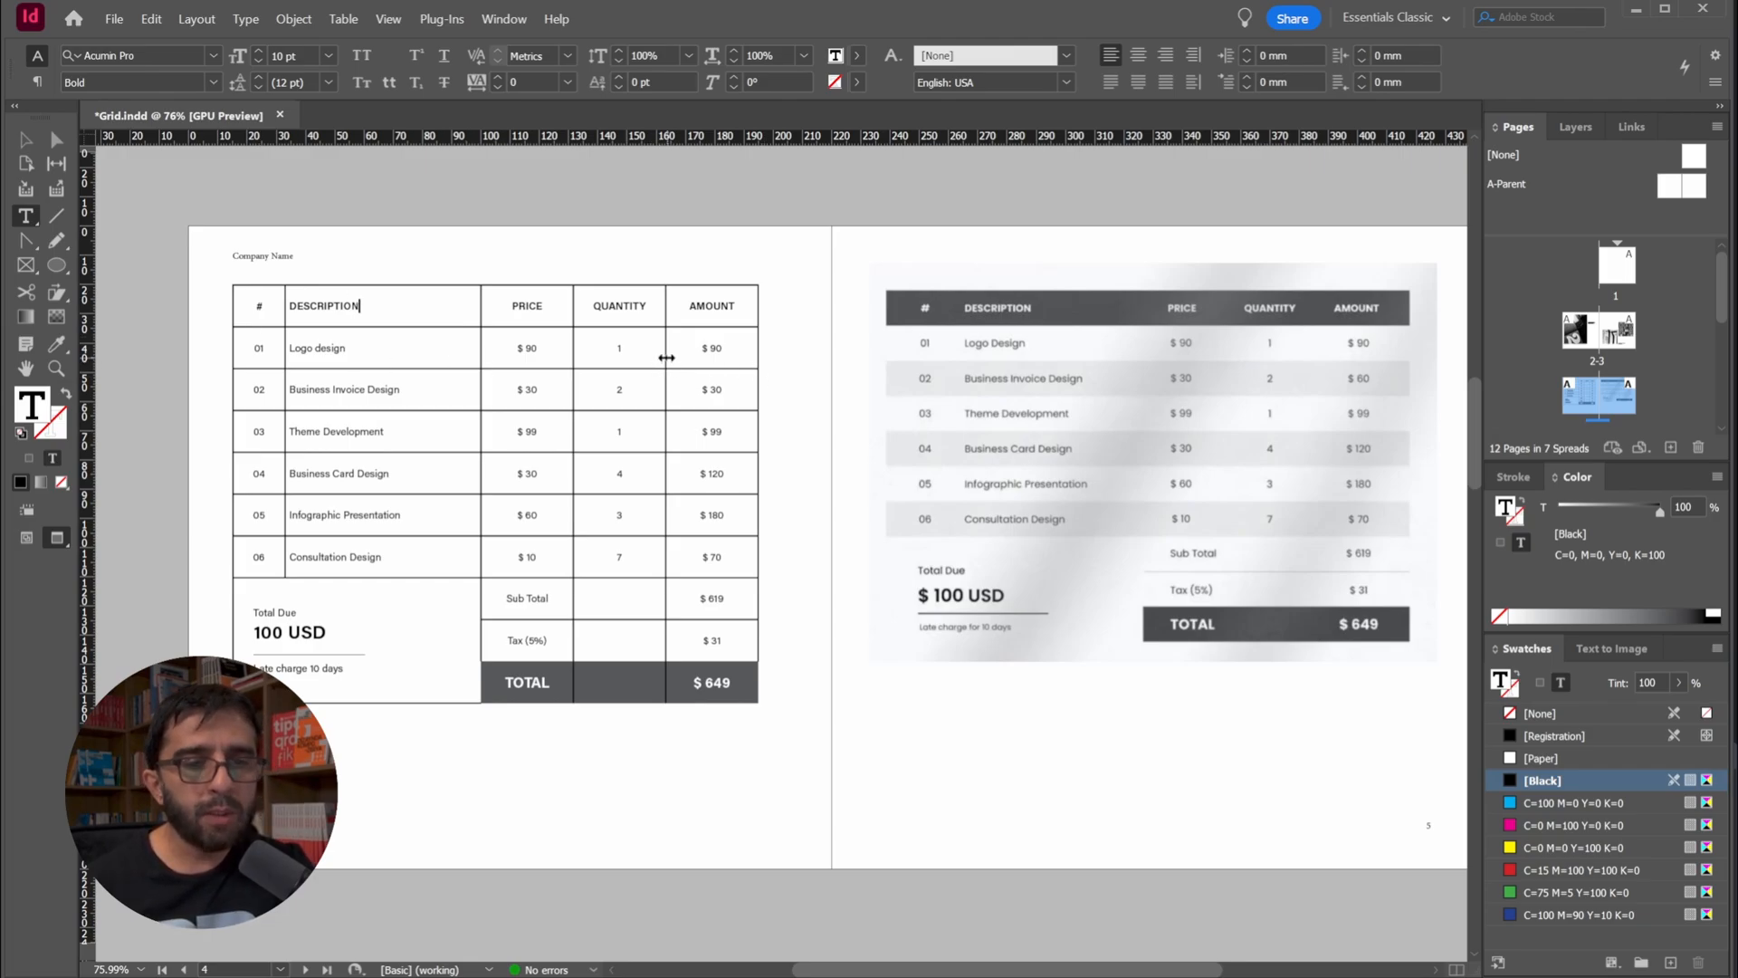
# Select the whole table, set only its outer border stroke to [None] and deselect it
pyautogui.moveTo(255, 304); pyautogui.dragTo(803, 311)
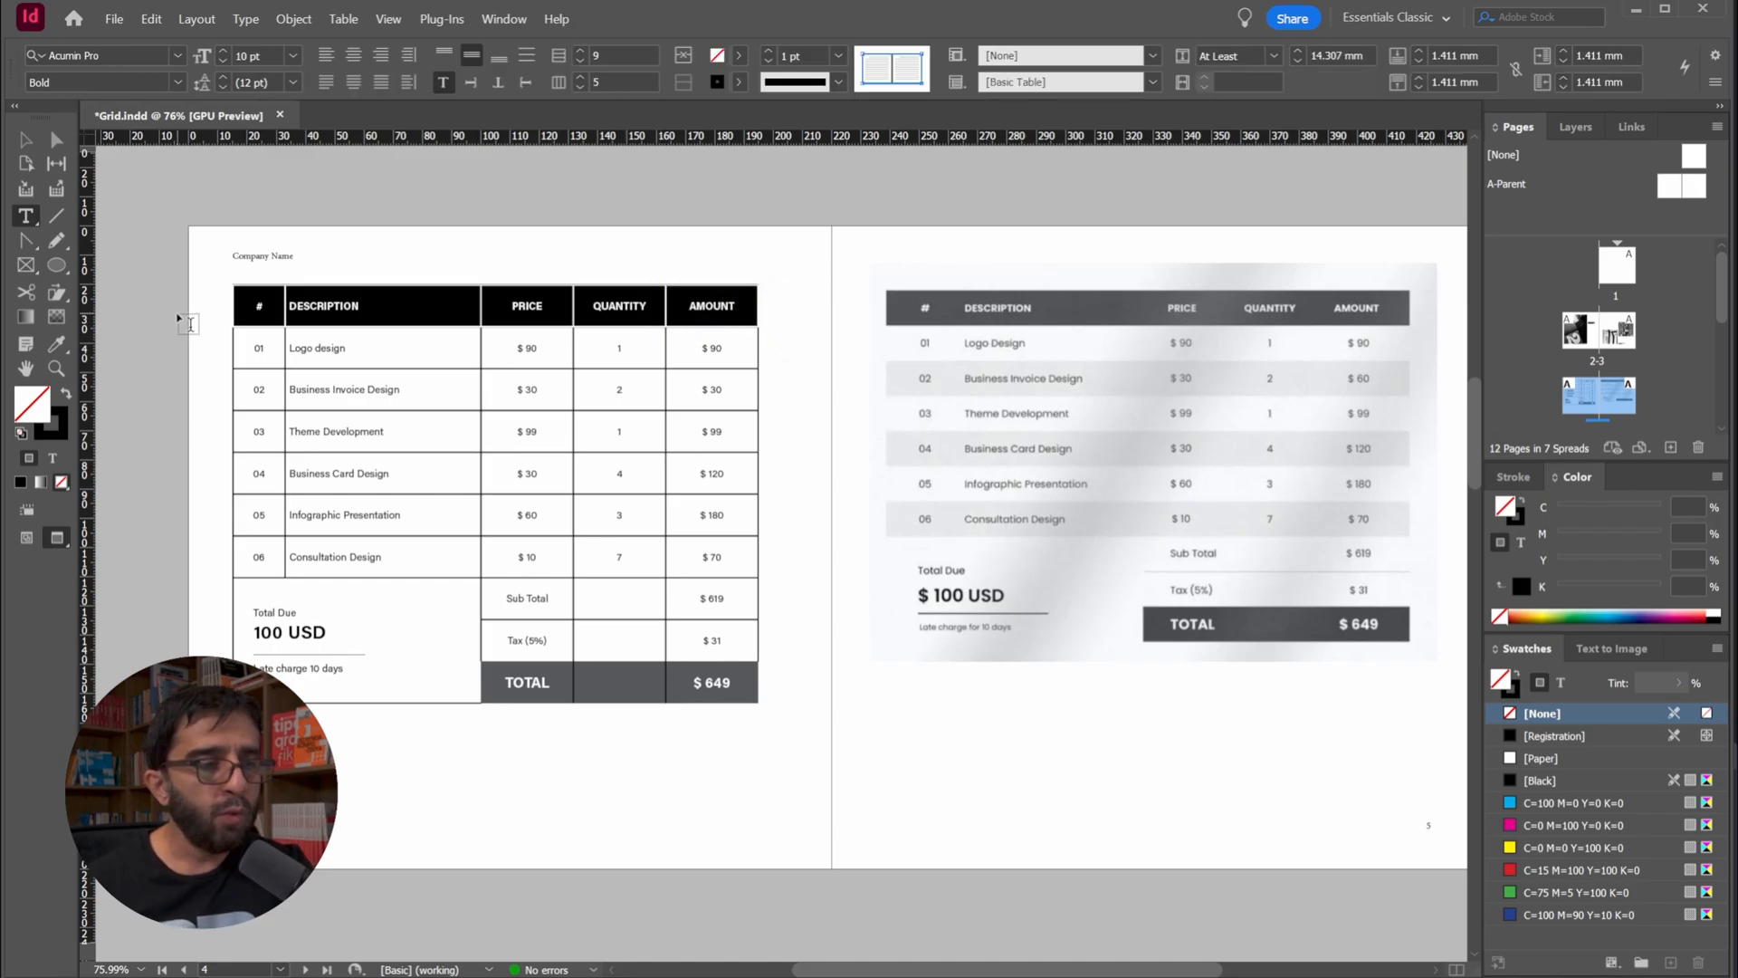
pyautogui.click(226, 278)
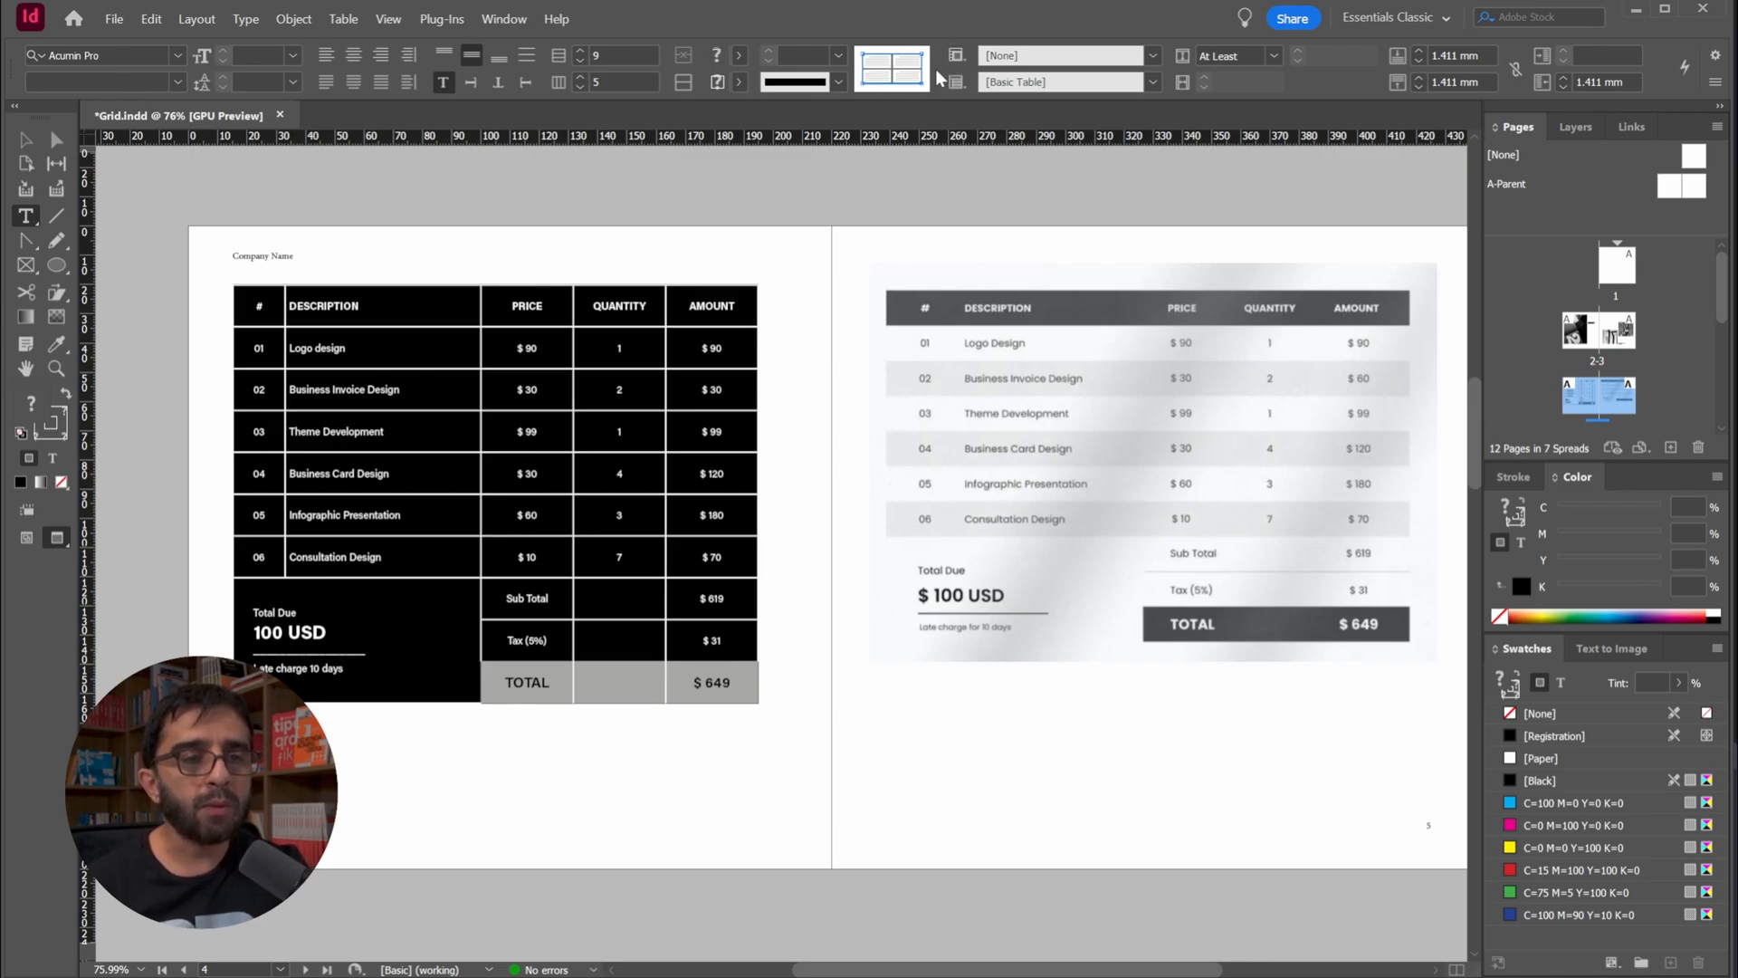
pyautogui.click(270, 306)
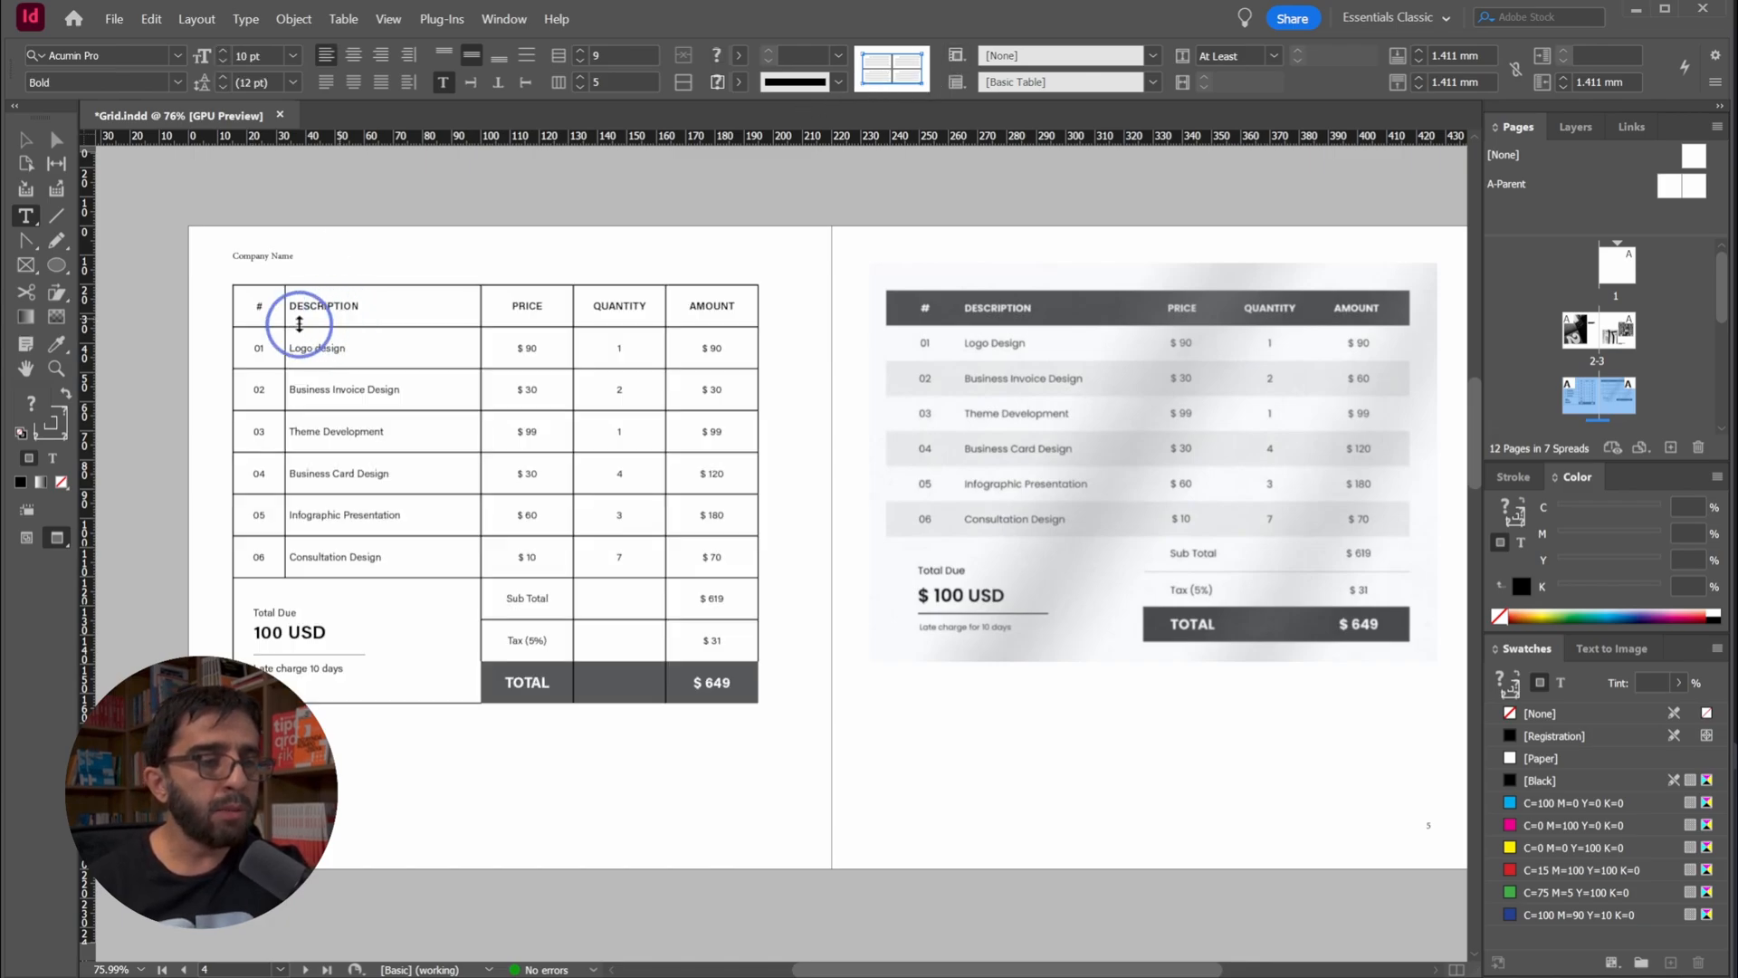
pyautogui.click(231, 283)
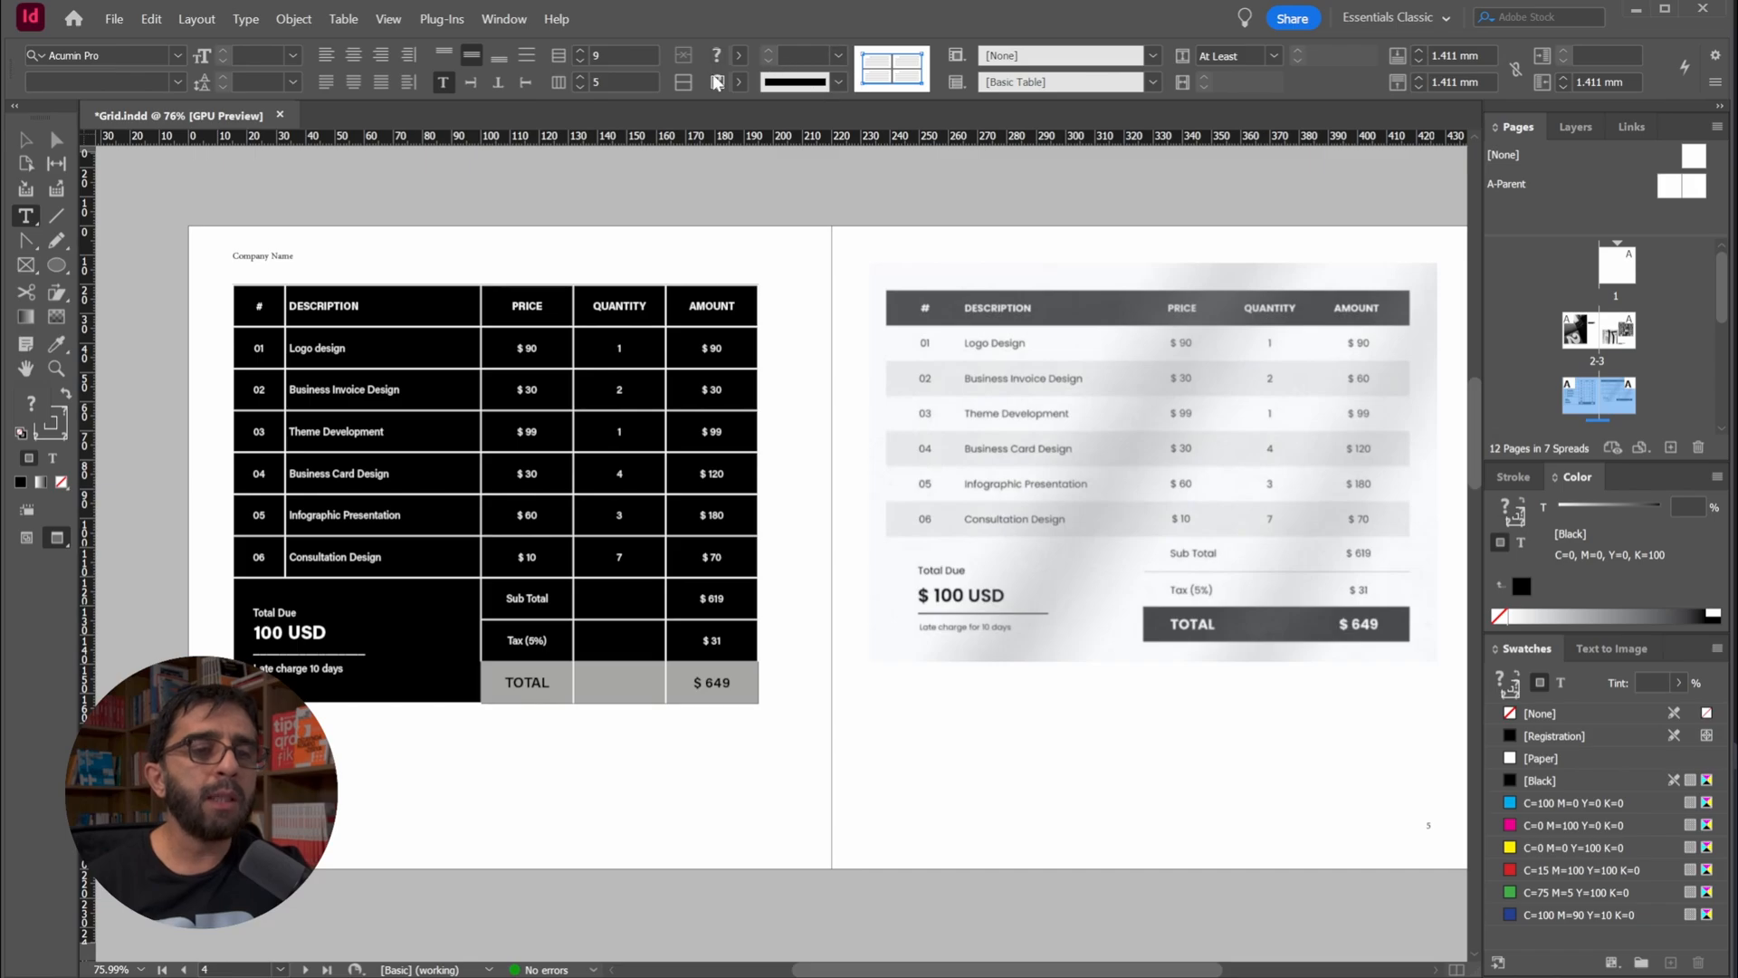
pyautogui.click(741, 83)
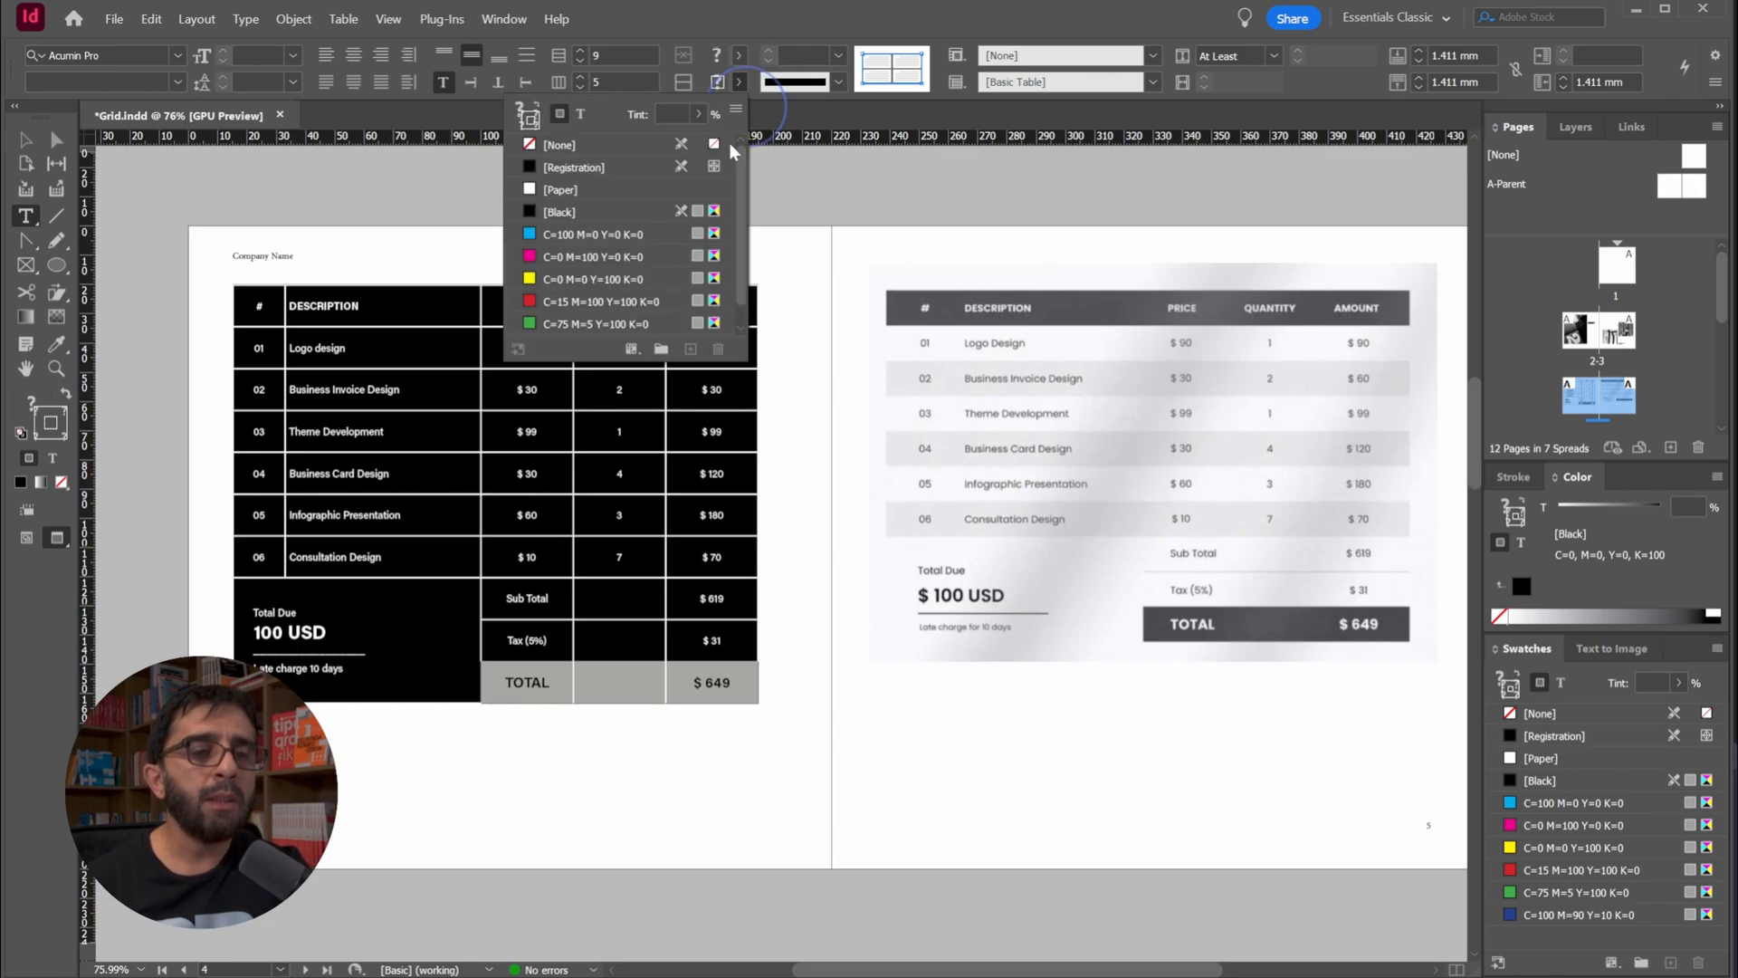
pyautogui.click(576, 148)
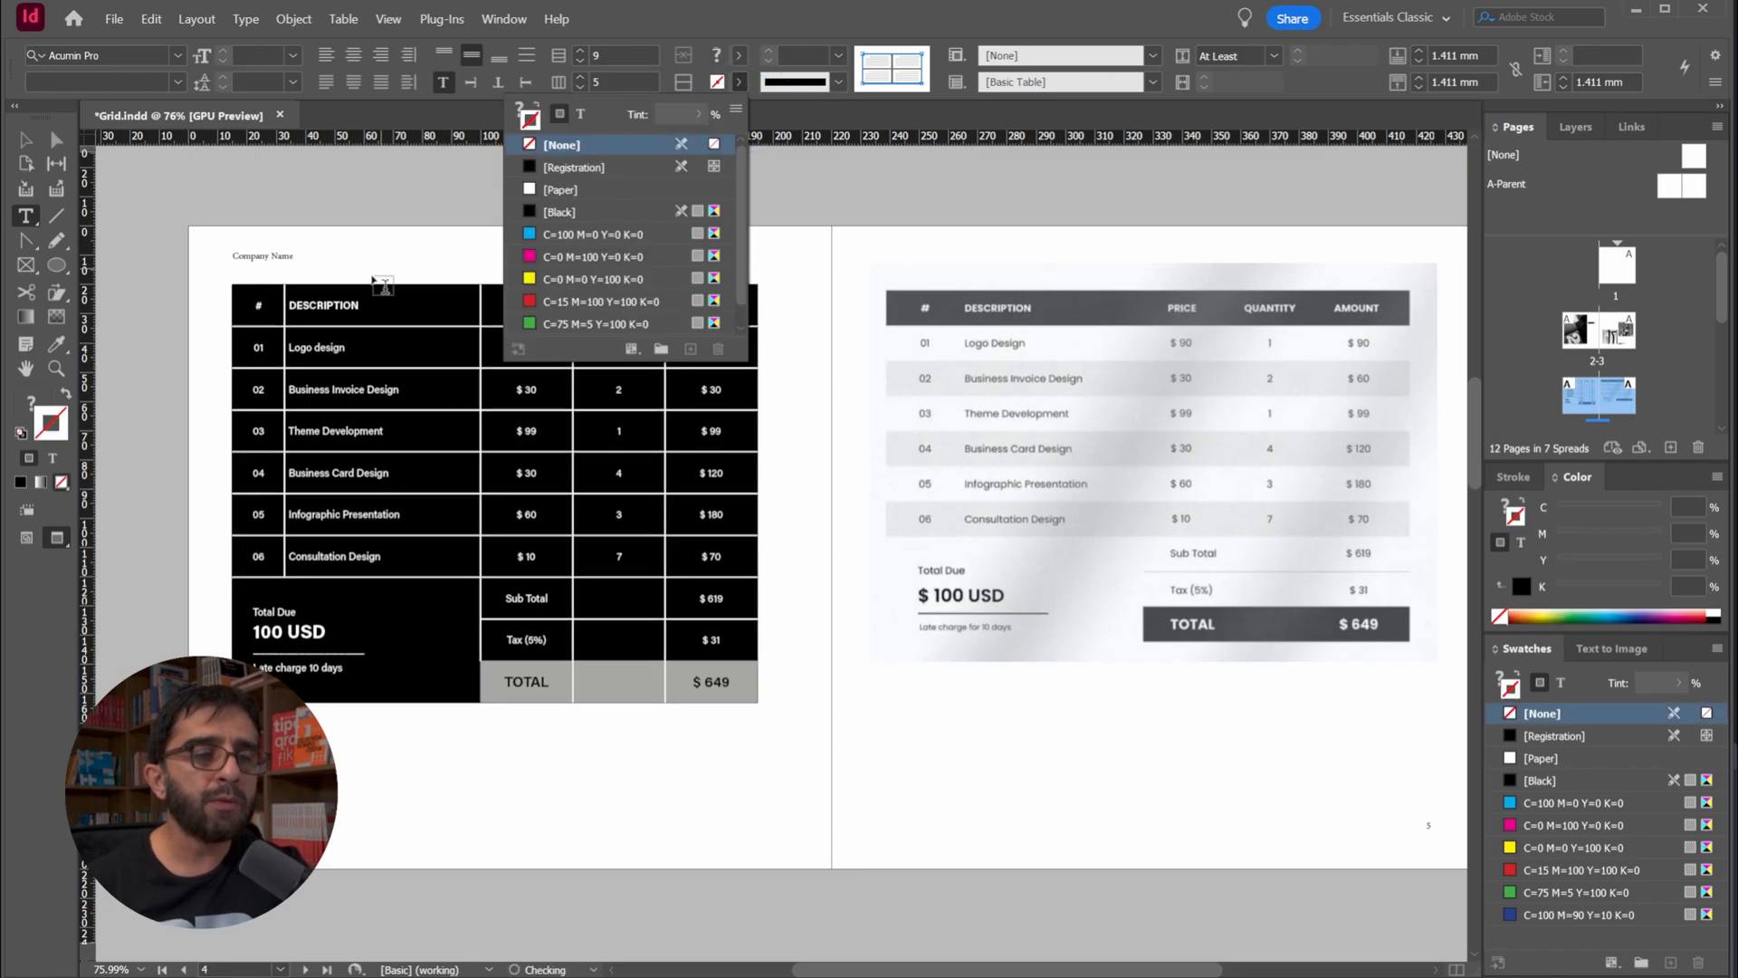
pyautogui.click(265, 207)
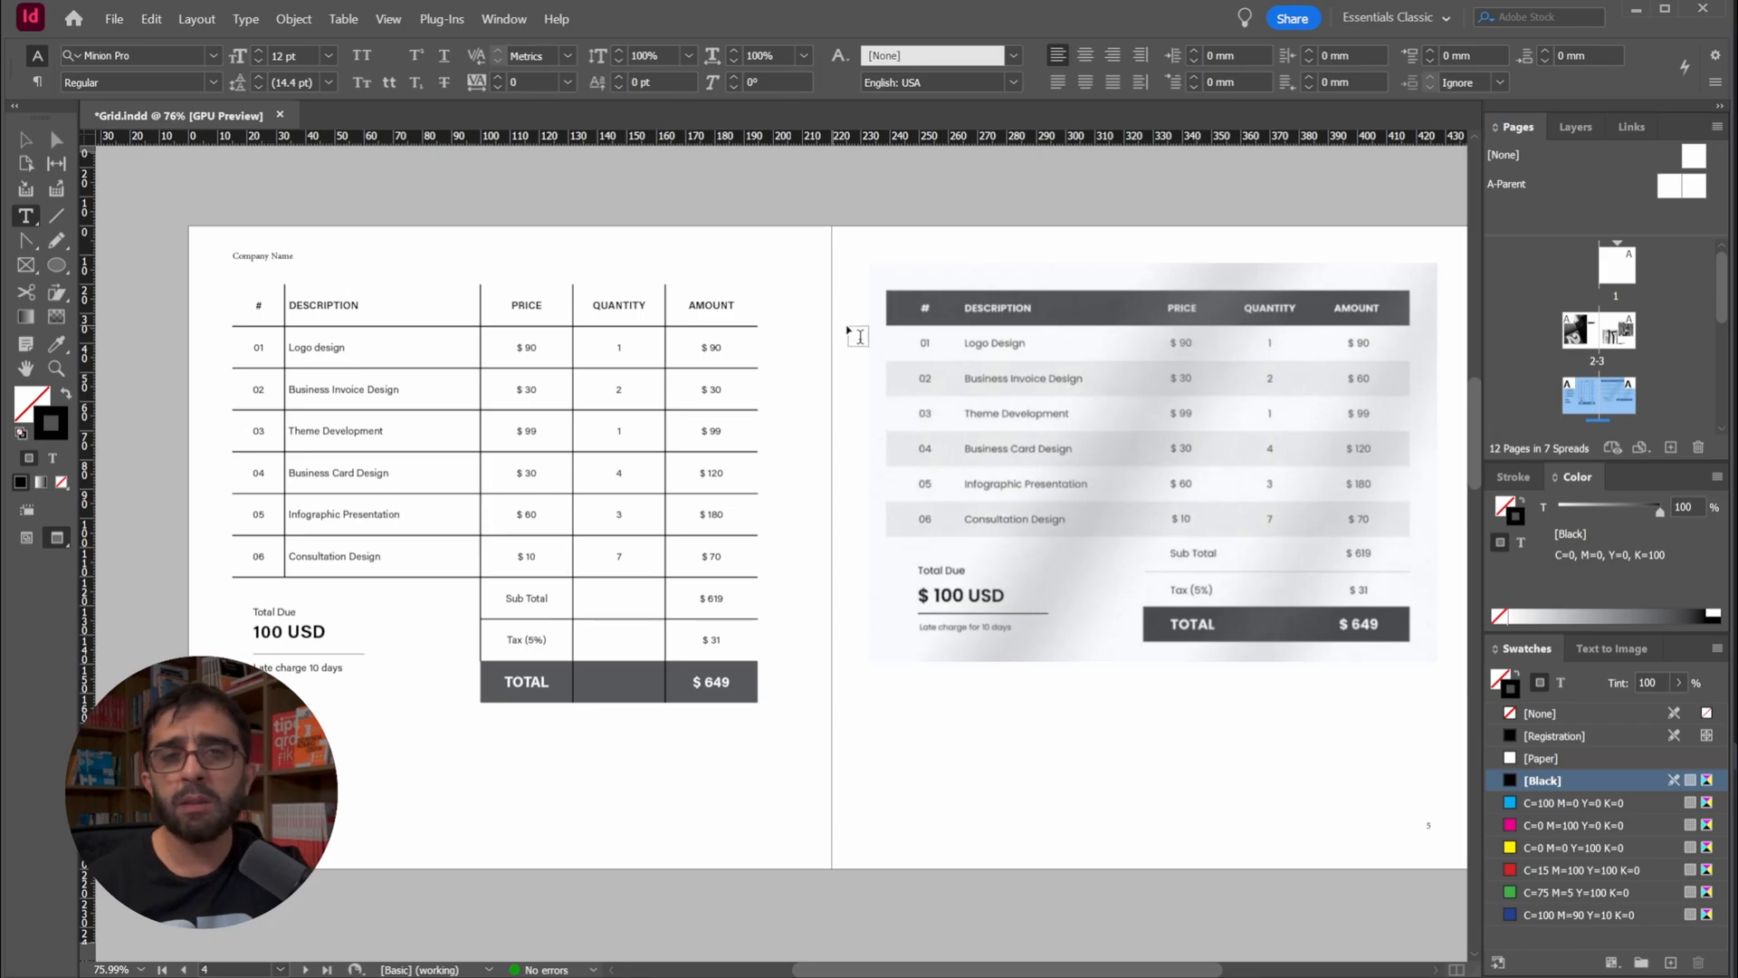
# Deselect the table, switch from Preview to Normal view to show guides and frame edges, and place the text cursor in the # header cell
pyautogui.click(238, 293)
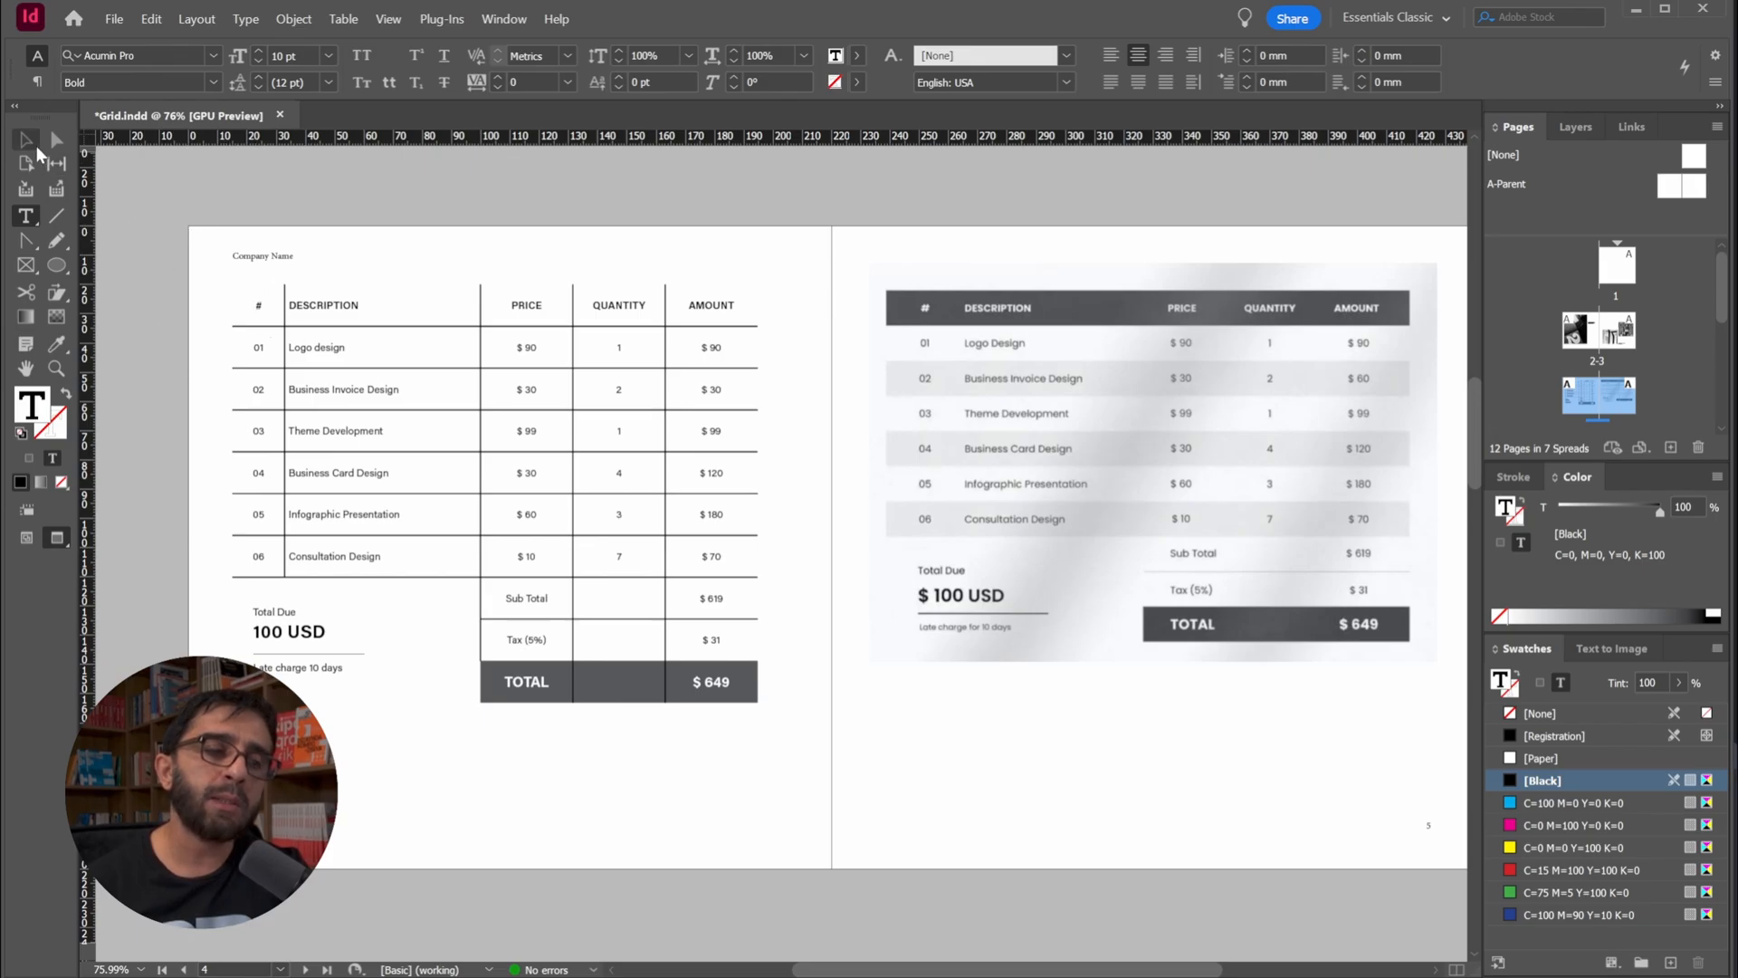
pyautogui.click(27, 142)
pyautogui.click(304, 185)
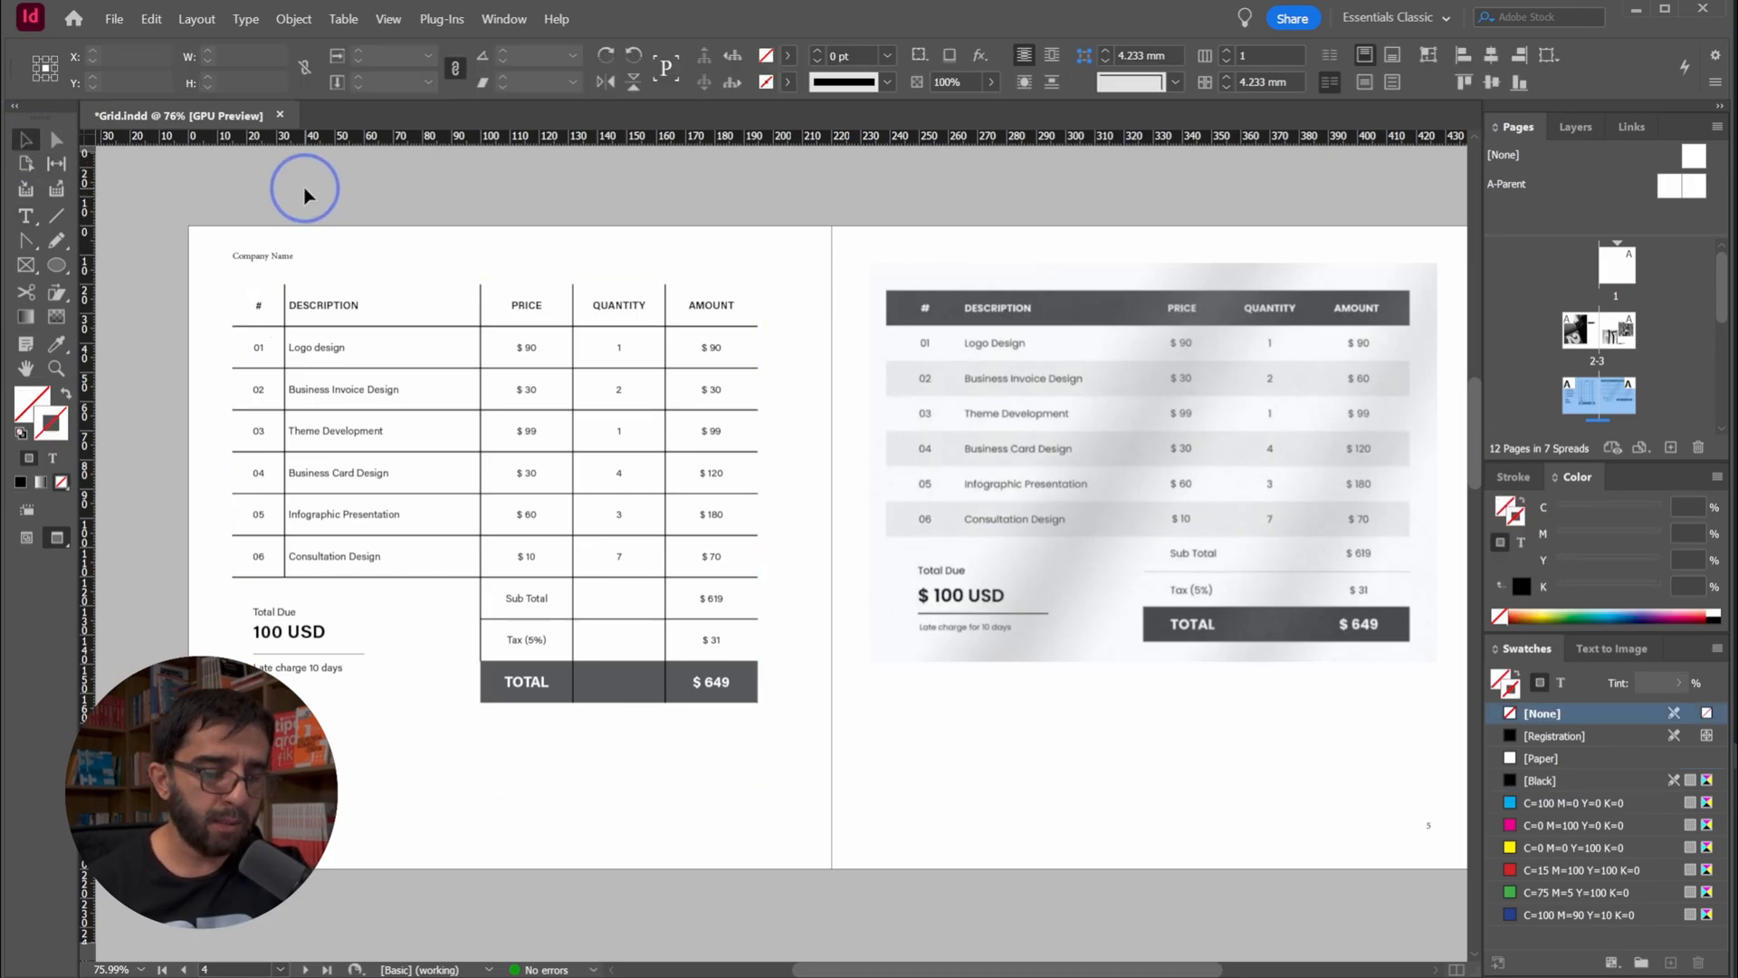
pyautogui.press('w')
pyautogui.doubleClick(254, 305)
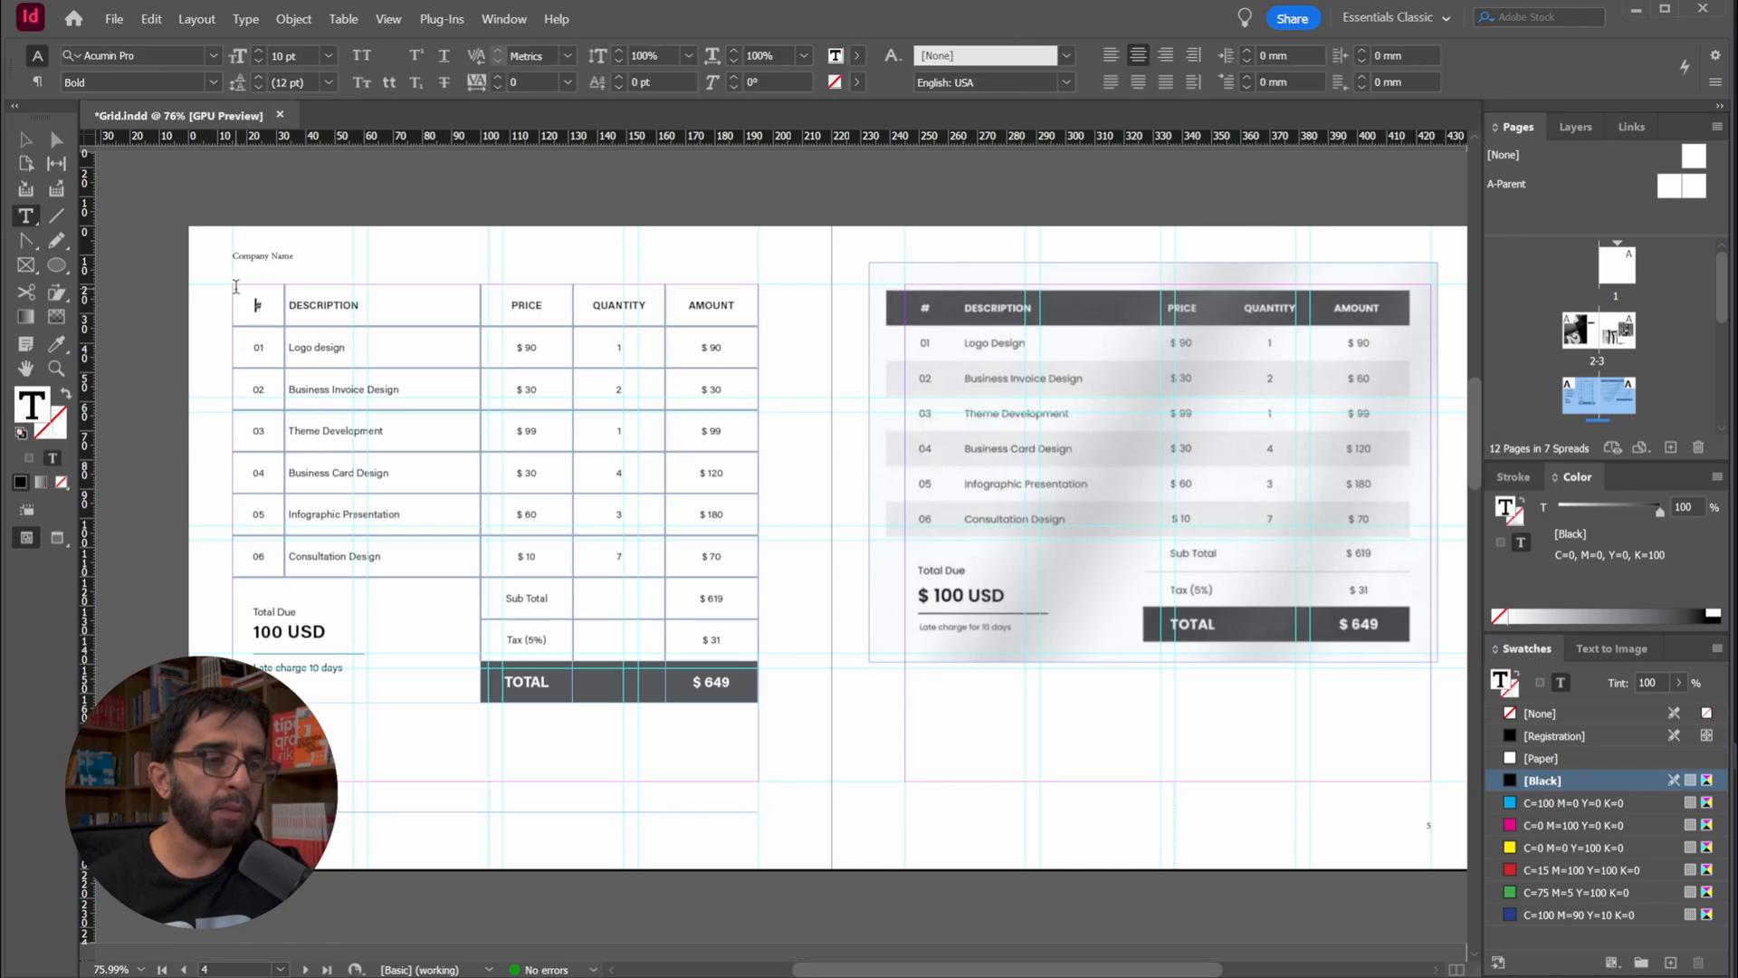
# Remove the stroke from all borders of the whole table by setting it to [None], then deselect and switch to Preview
pyautogui.click(228, 279)
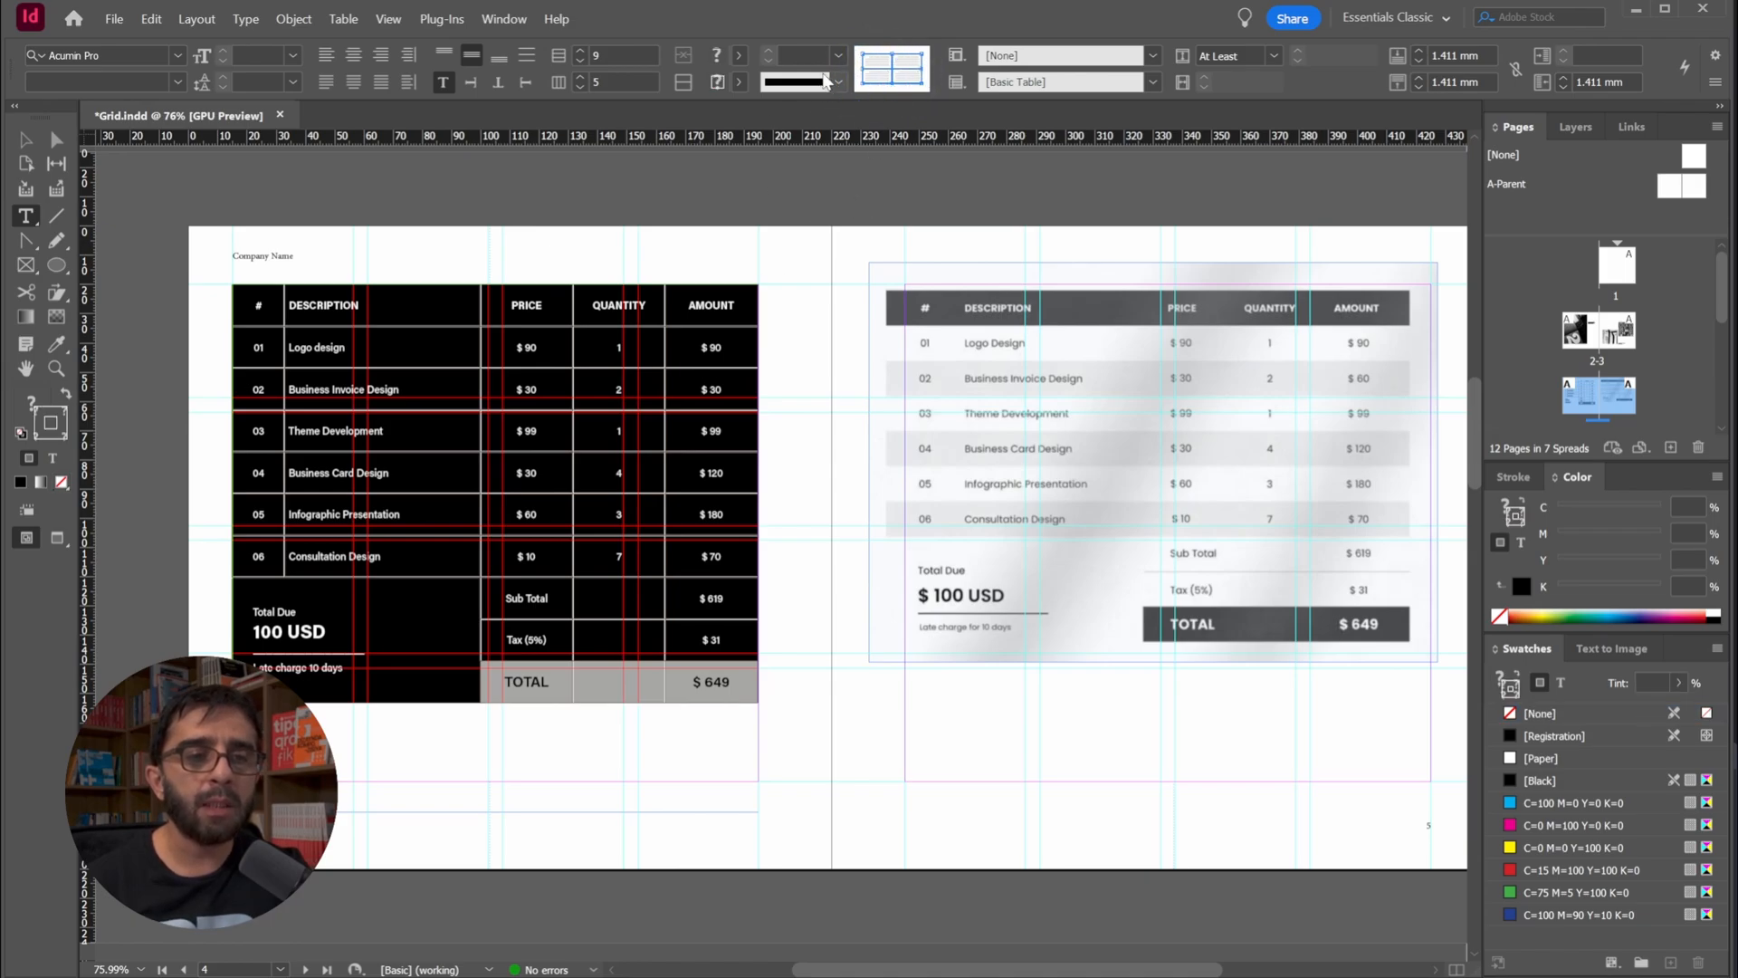
pyautogui.click(739, 81)
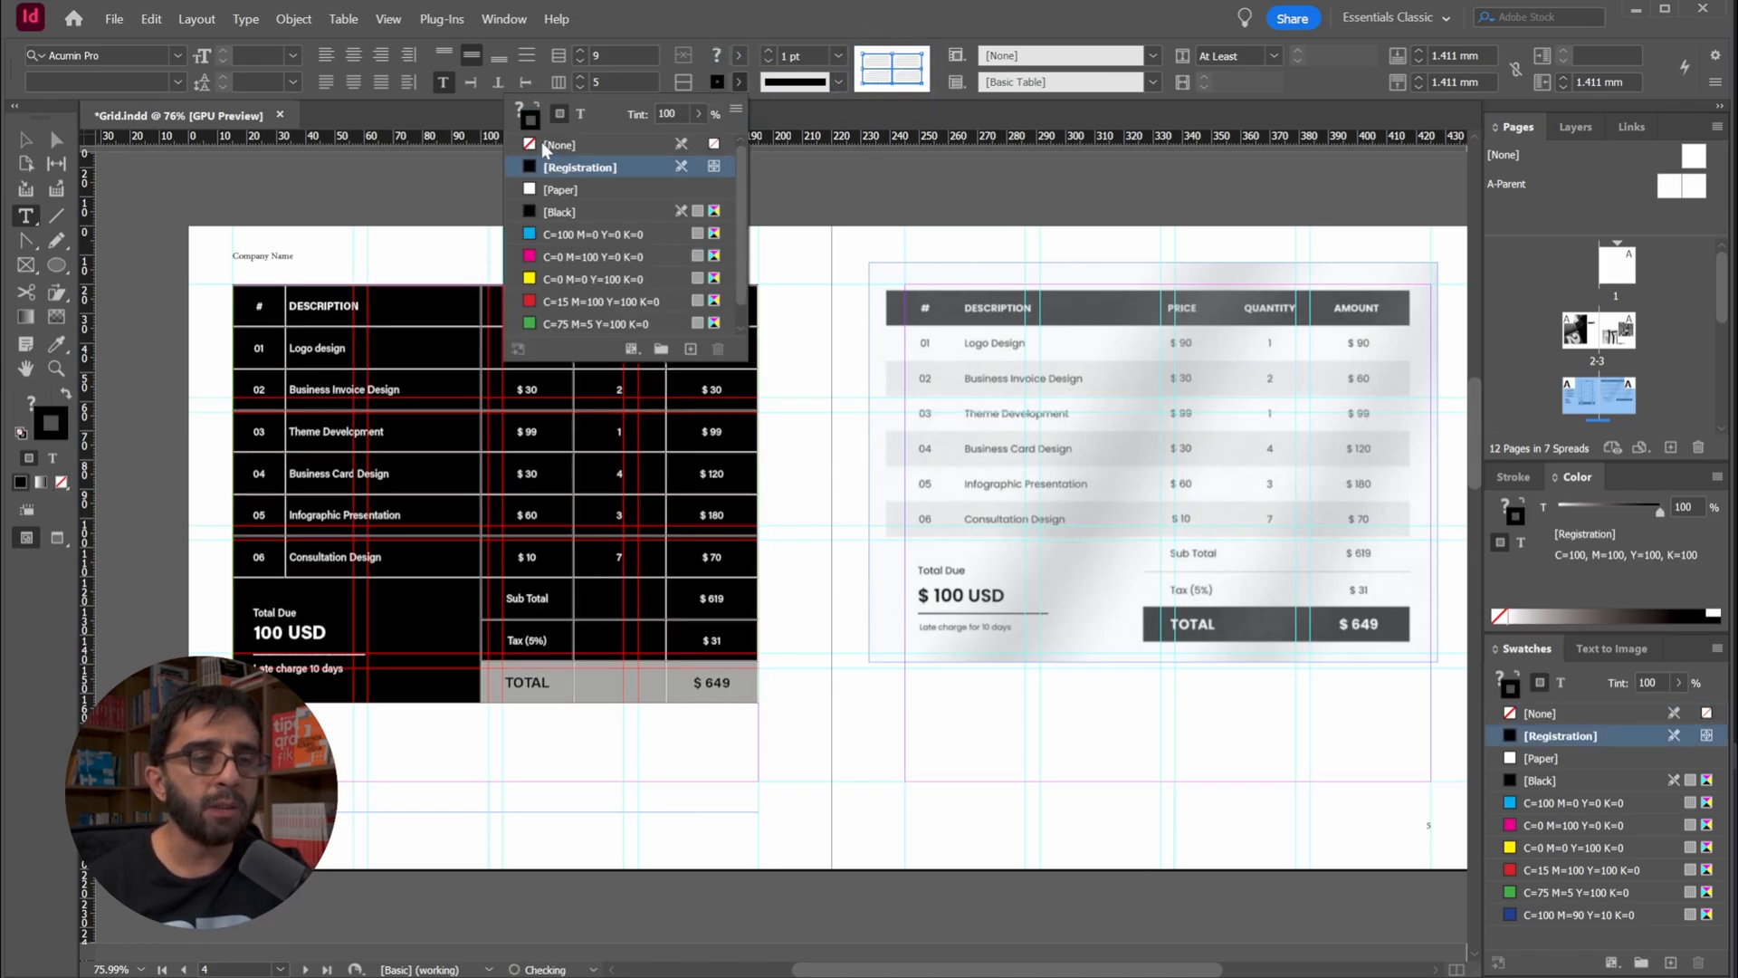
pyautogui.click(543, 144)
pyautogui.click(323, 182)
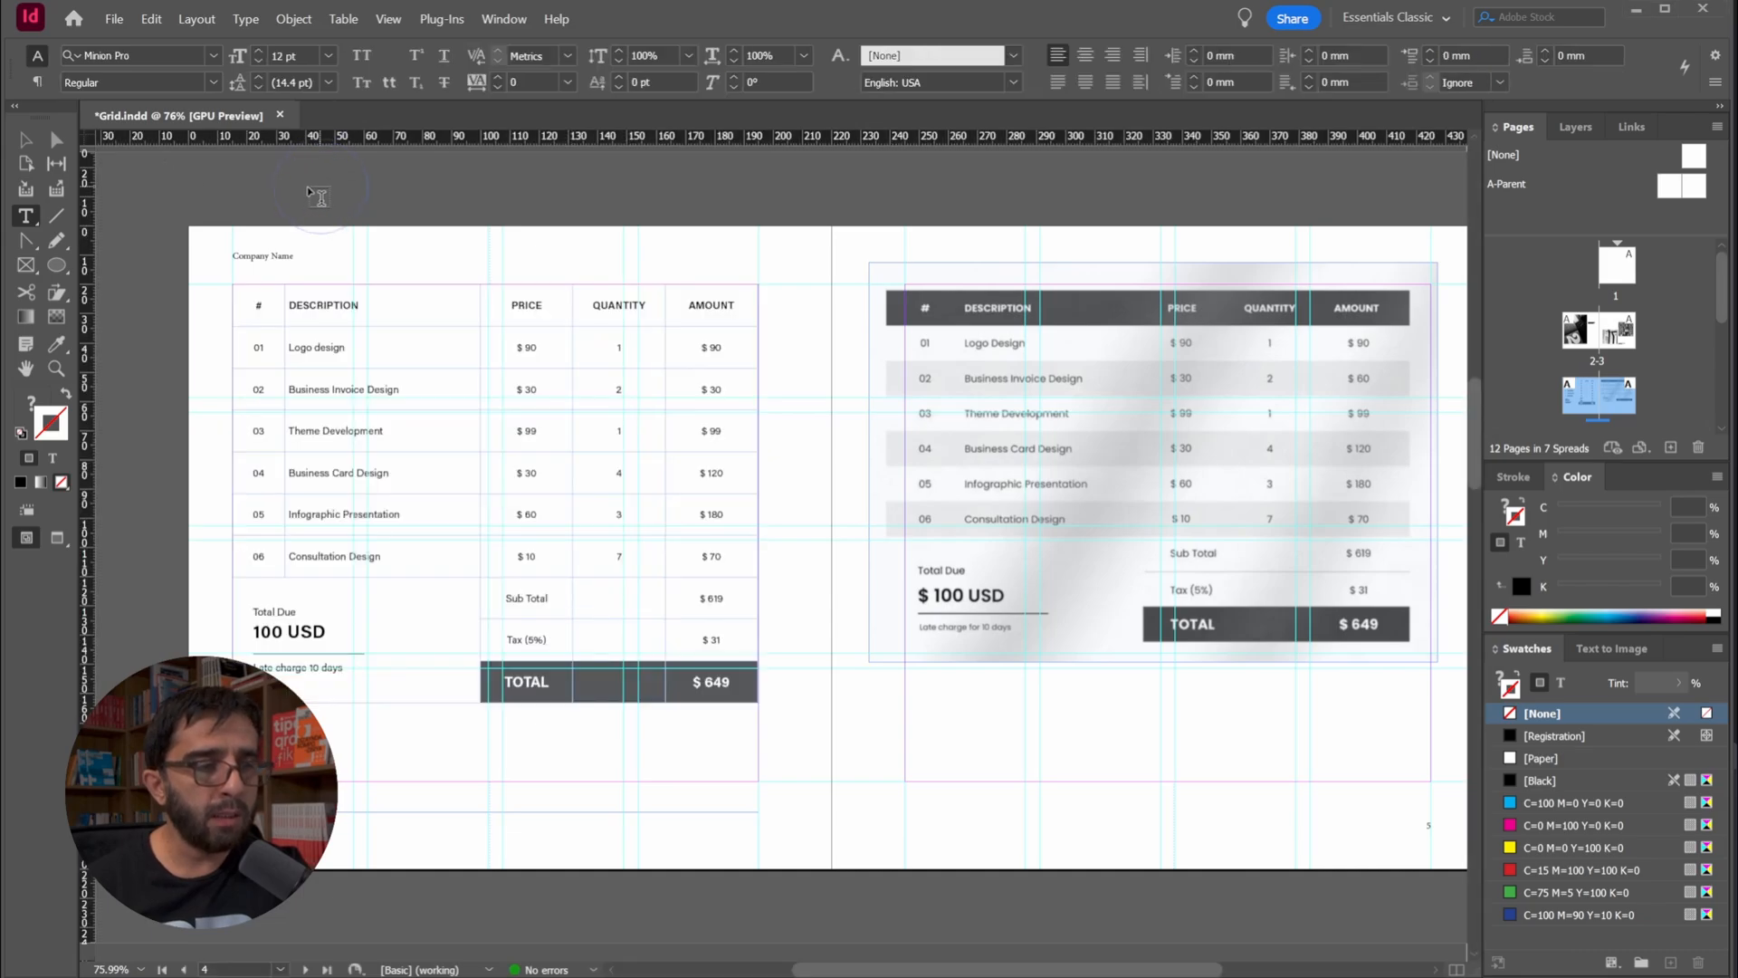
pyautogui.press('Escape')
pyautogui.press('w')
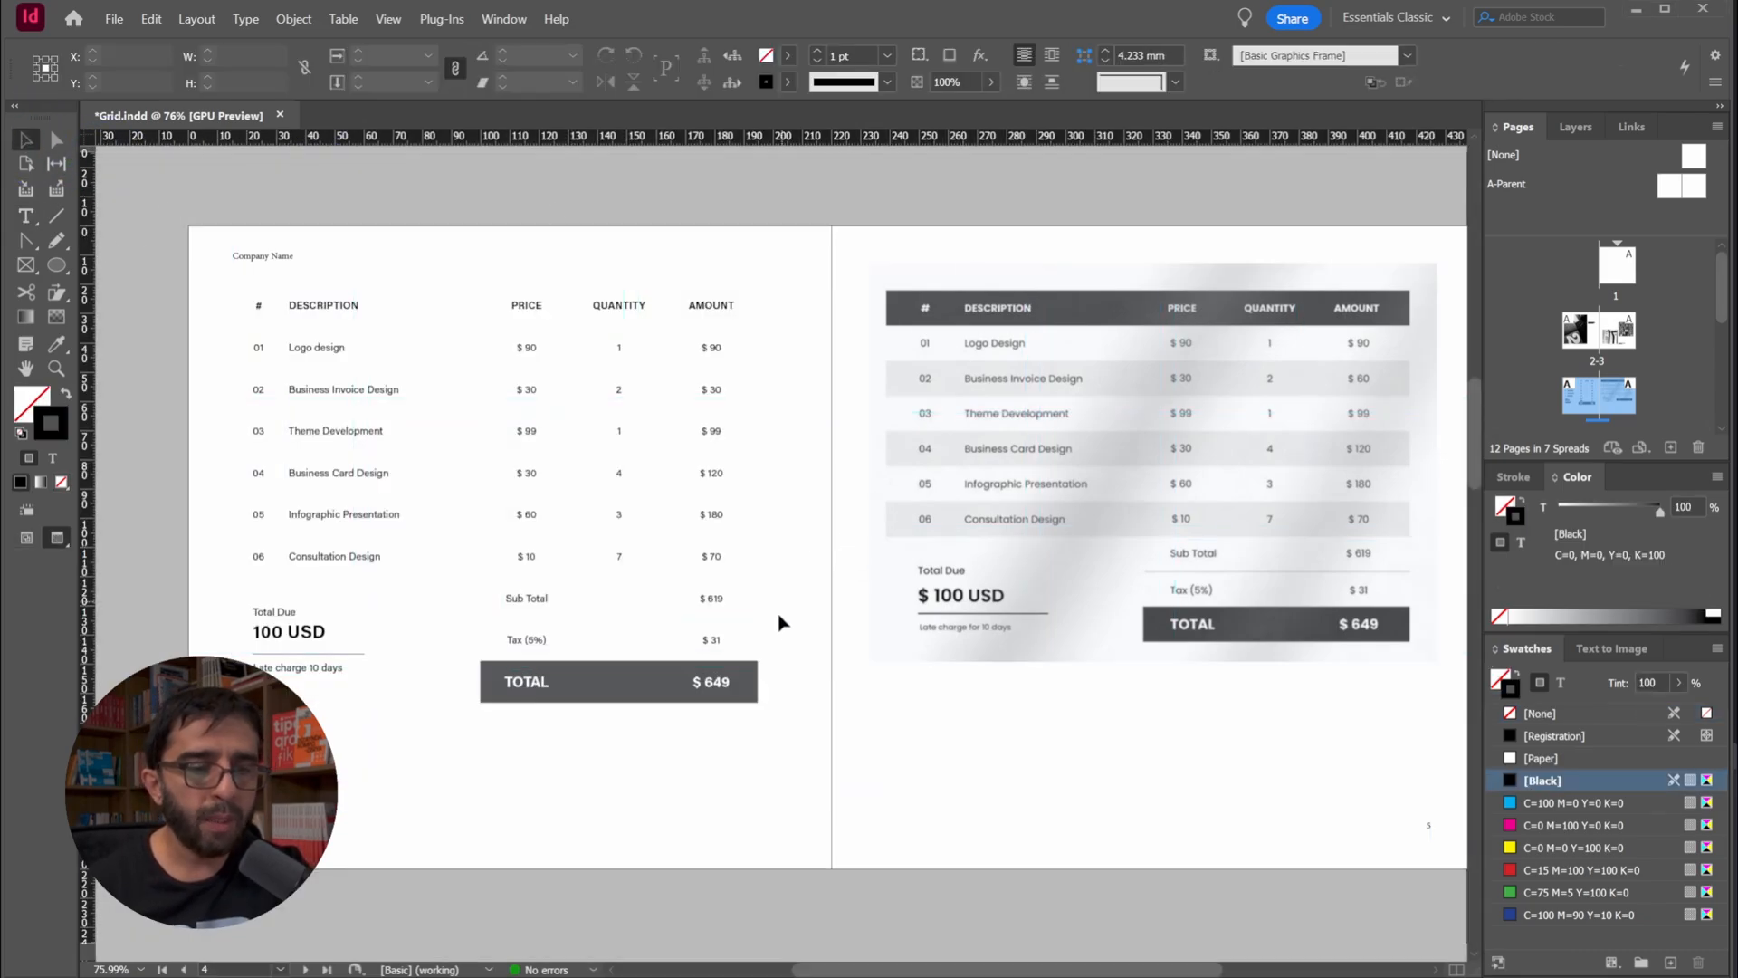
# Select the Sub Total row's cells and limit the stroke selection to their bottom border only
pyautogui.doubleClick(526, 598)
pyautogui.moveTo(711, 596); pyautogui.dragTo(543, 591)
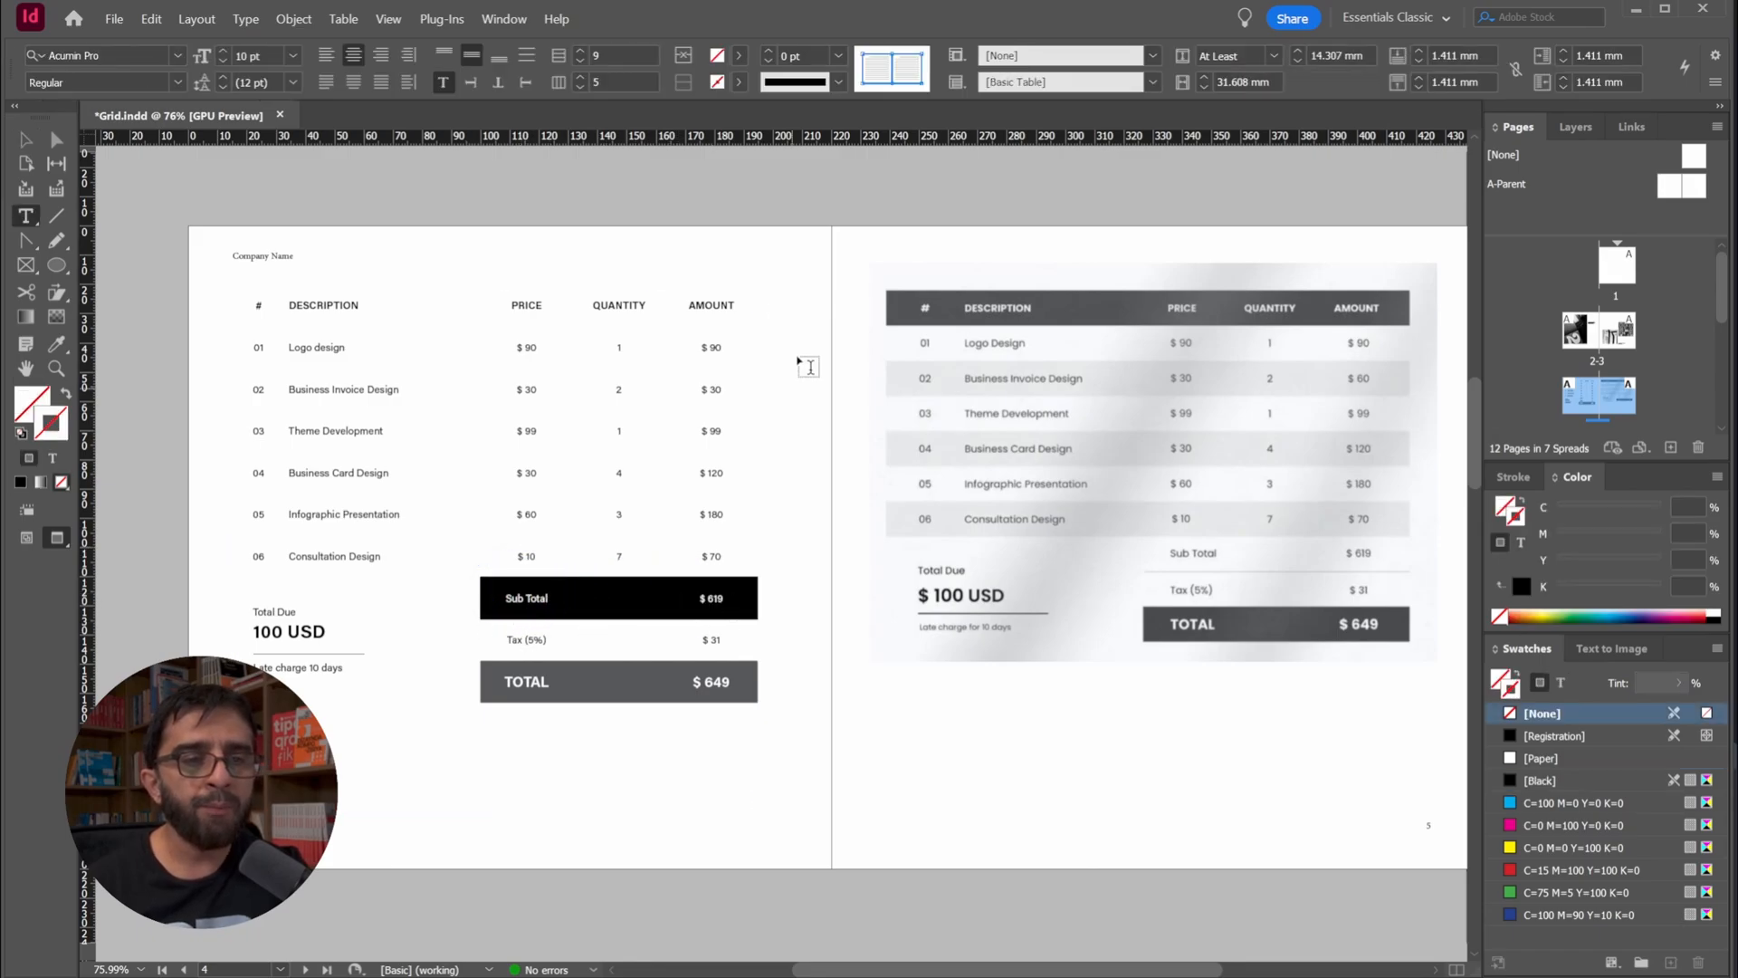
pyautogui.click(739, 81)
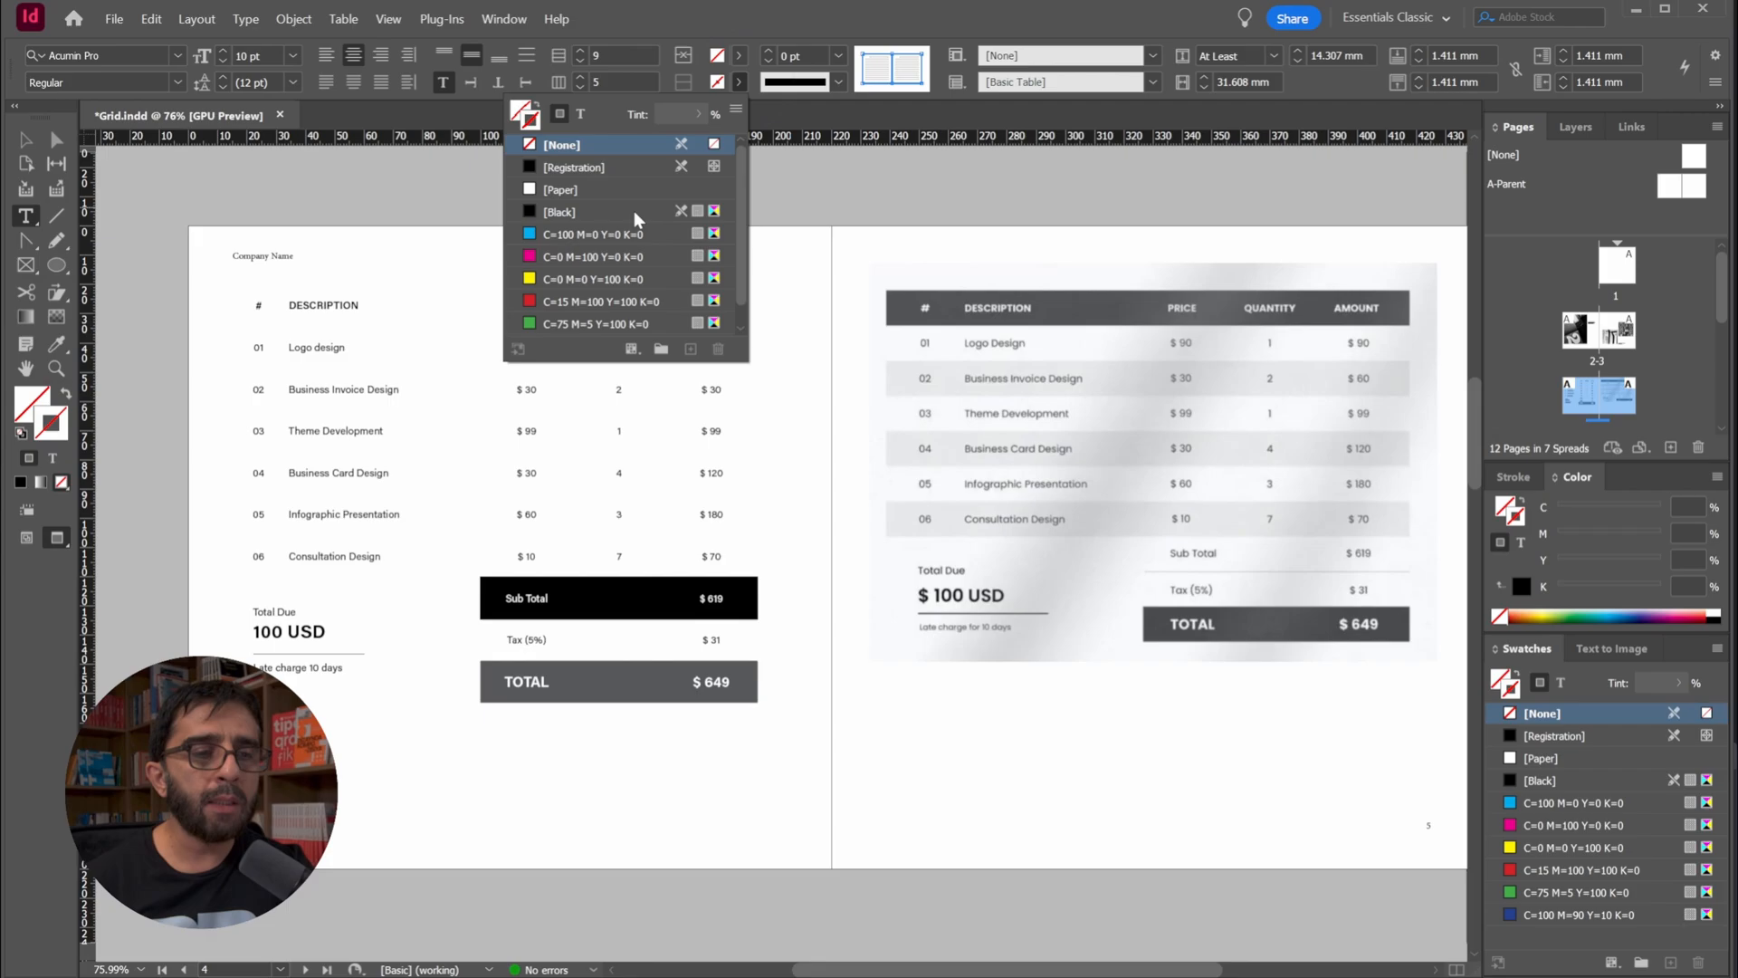
pyautogui.click(862, 7)
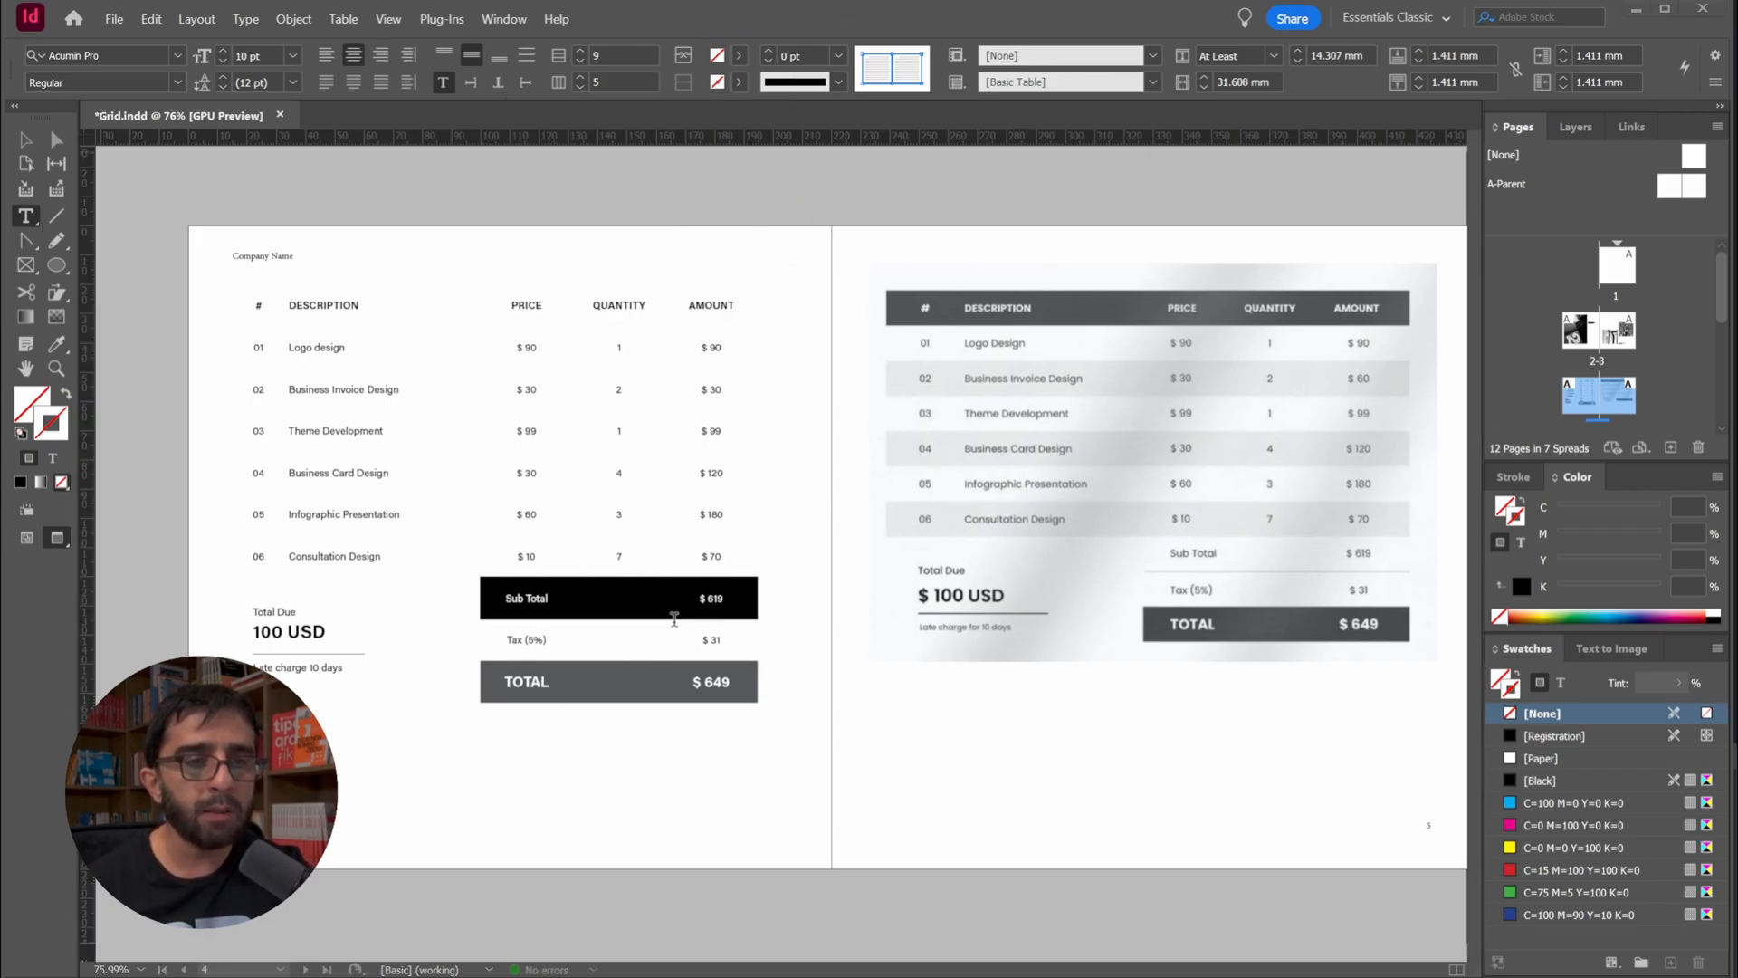
pyautogui.click(863, 54)
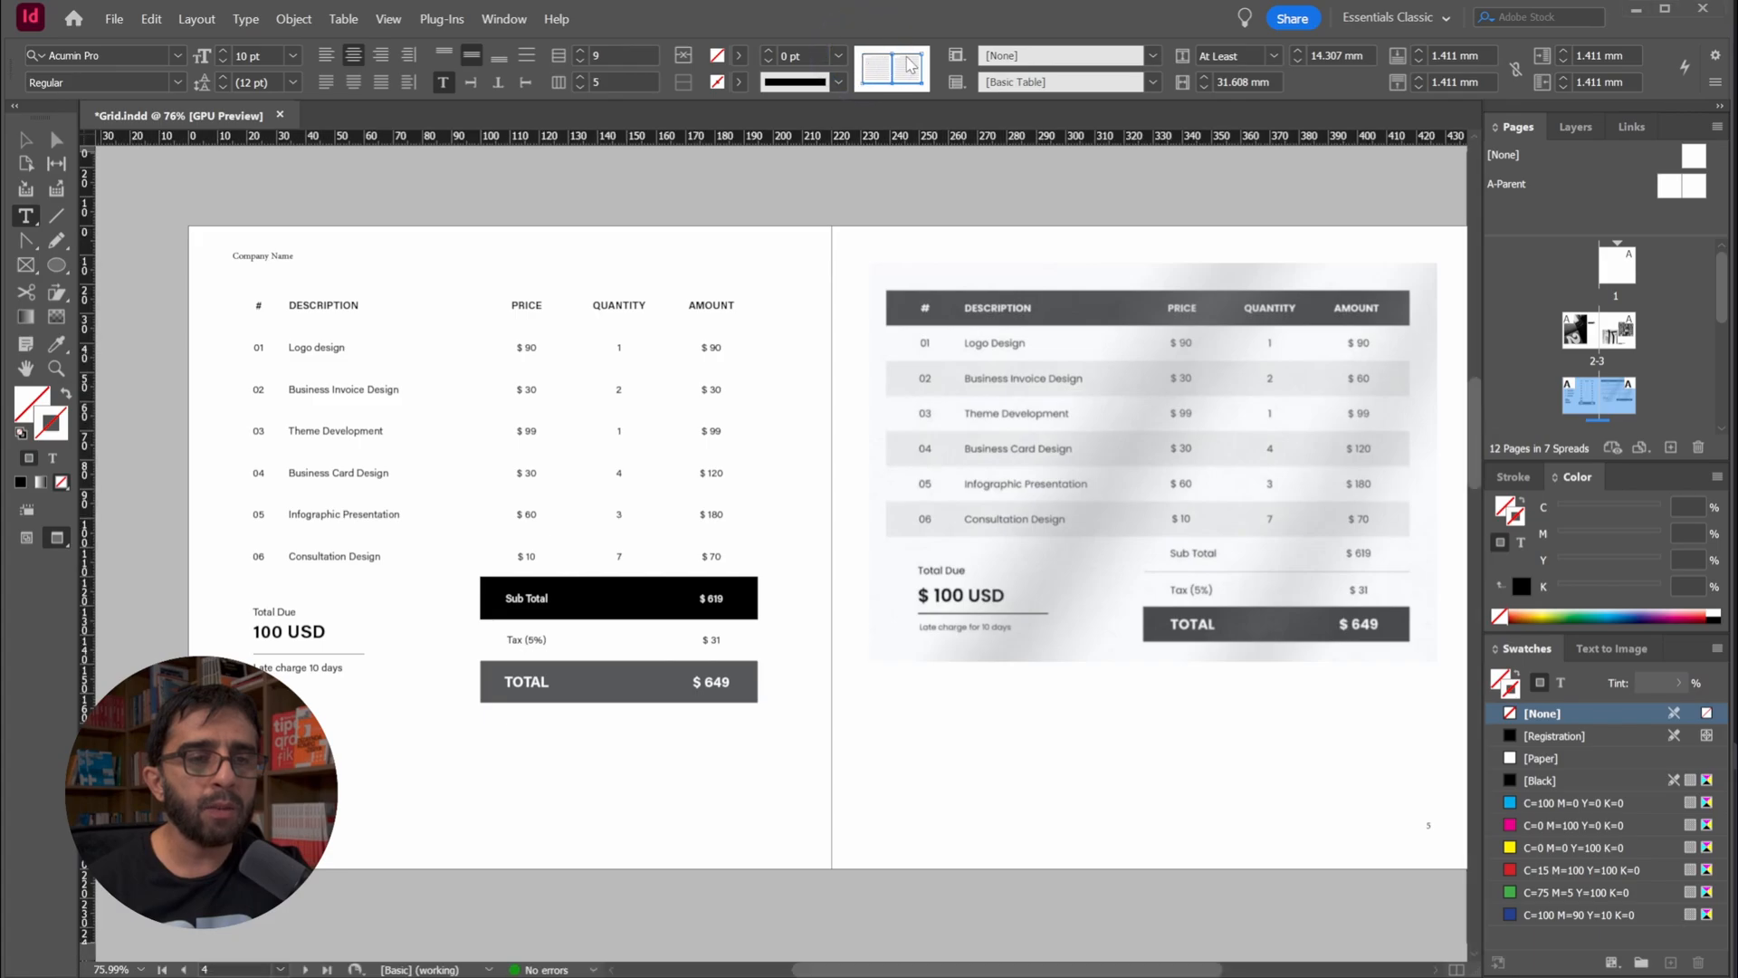
pyautogui.click(892, 66)
pyautogui.click(921, 69)
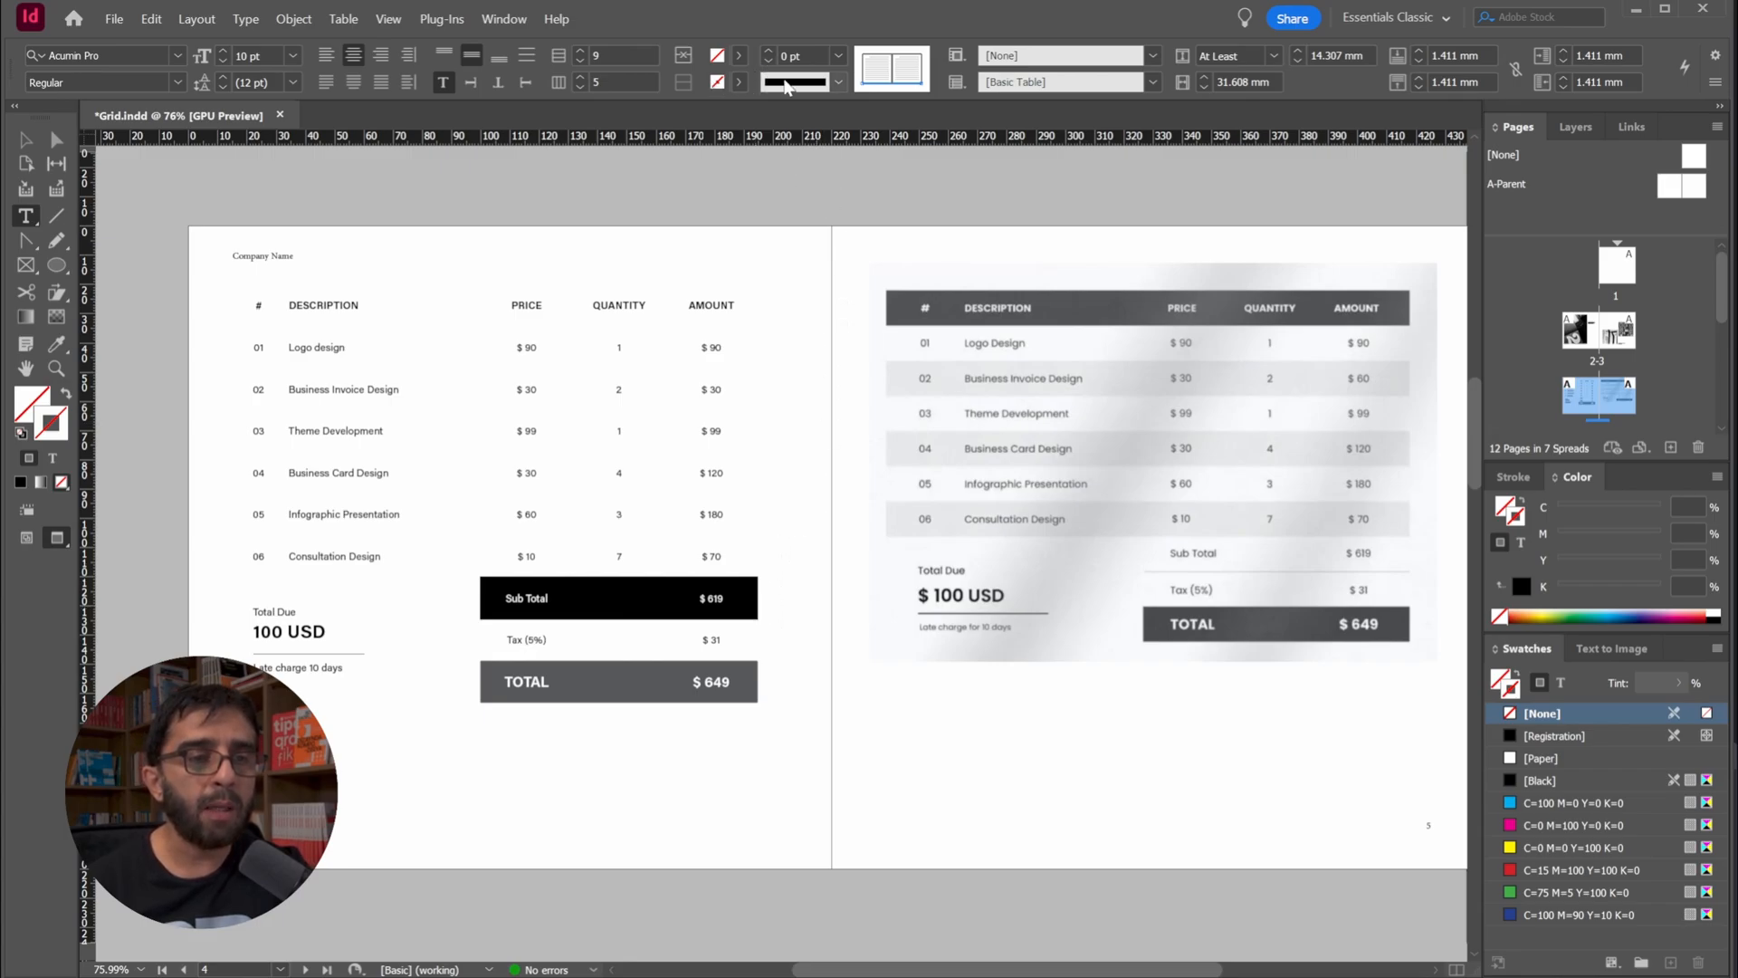
# Give the Sub Total row's bottom border a [Black] stroke with a 20% tint, deselect the row and save the document
pyautogui.click(734, 82)
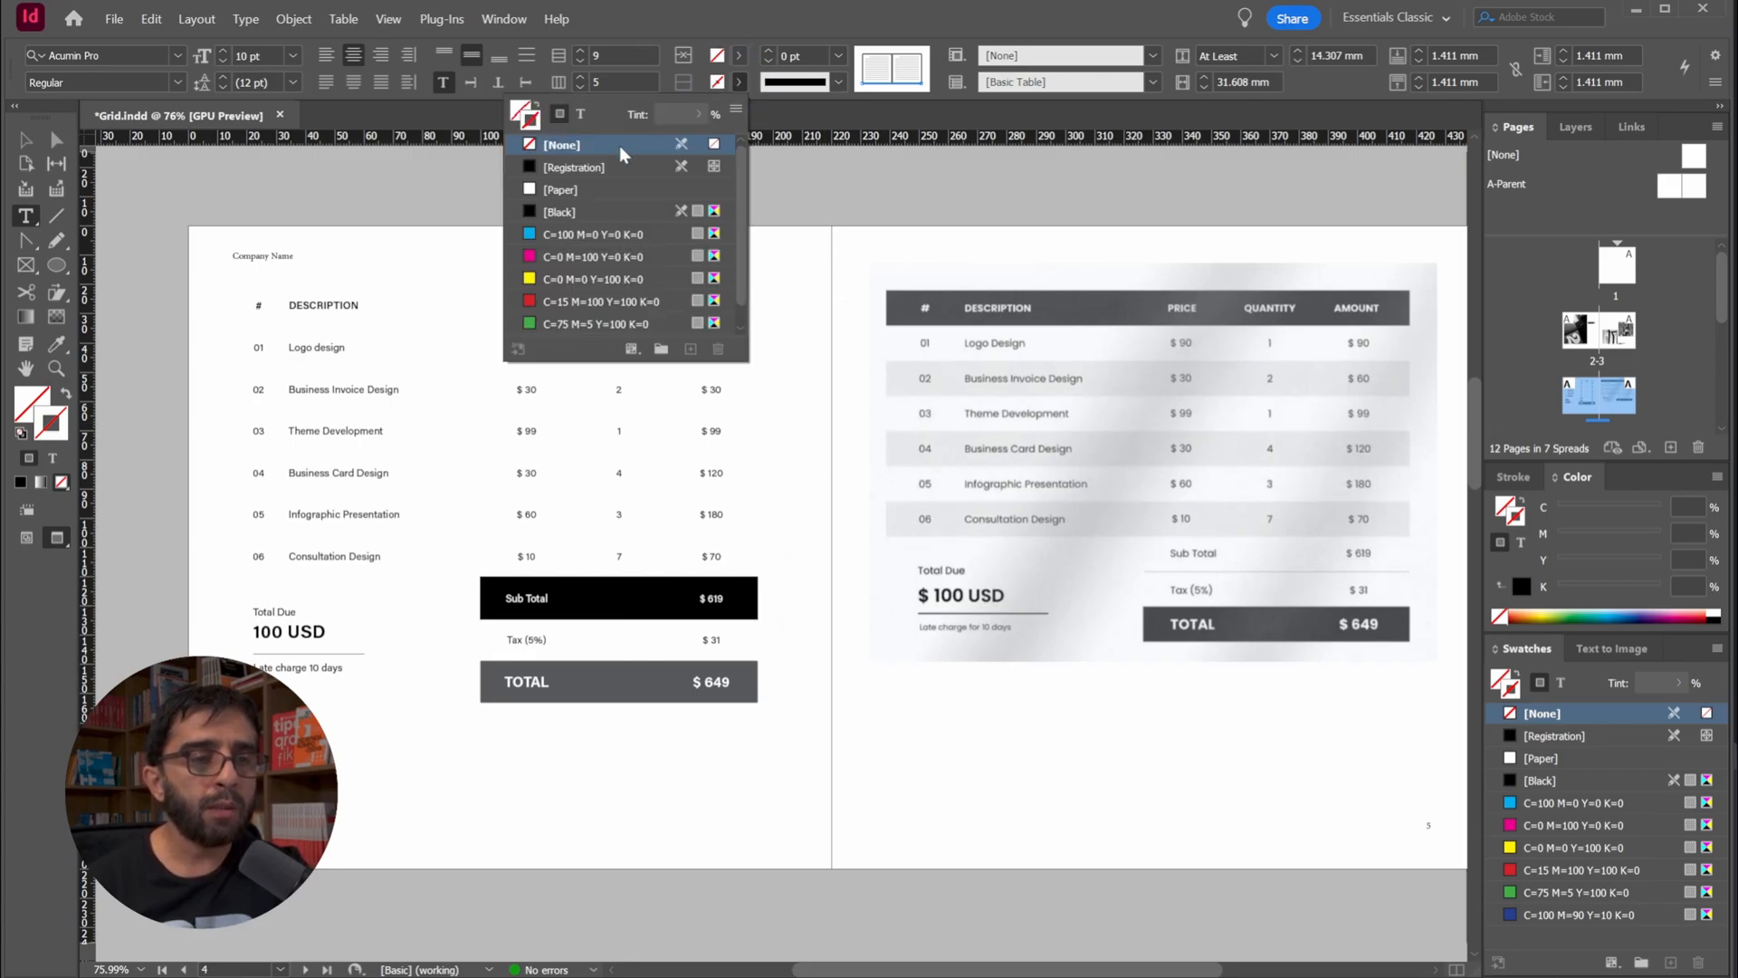
pyautogui.click(561, 211)
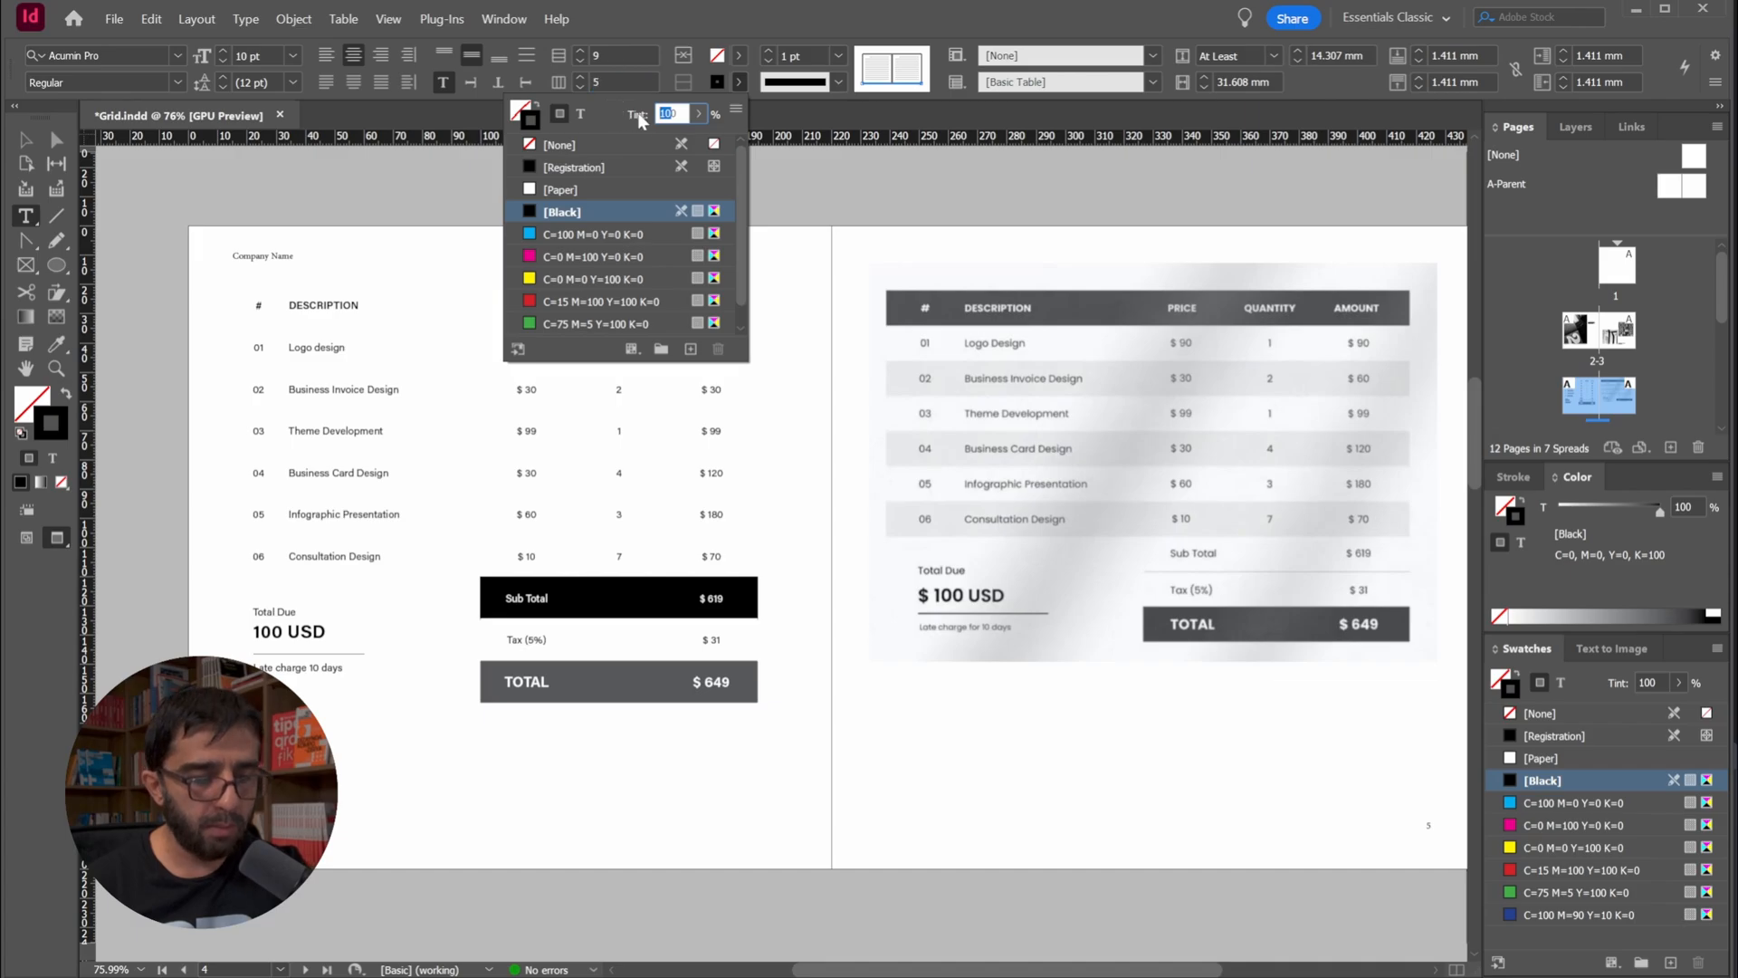
pyautogui.write('20')
pyautogui.press('Return')
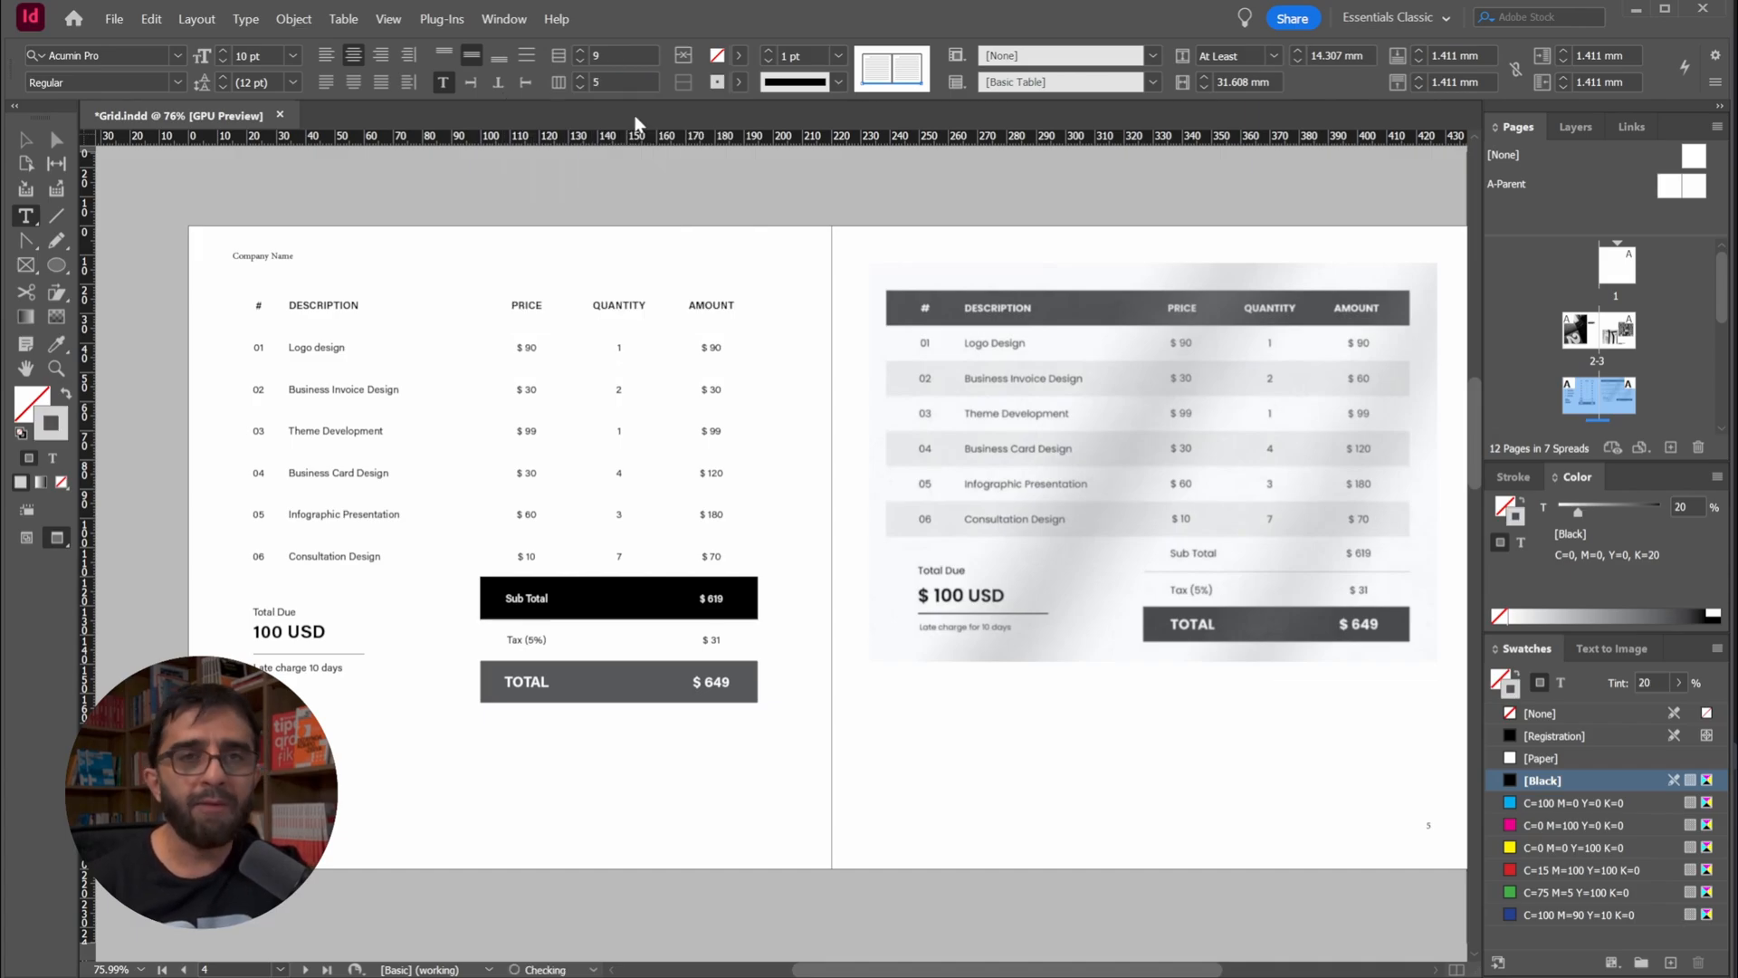
pyautogui.press('Escape')
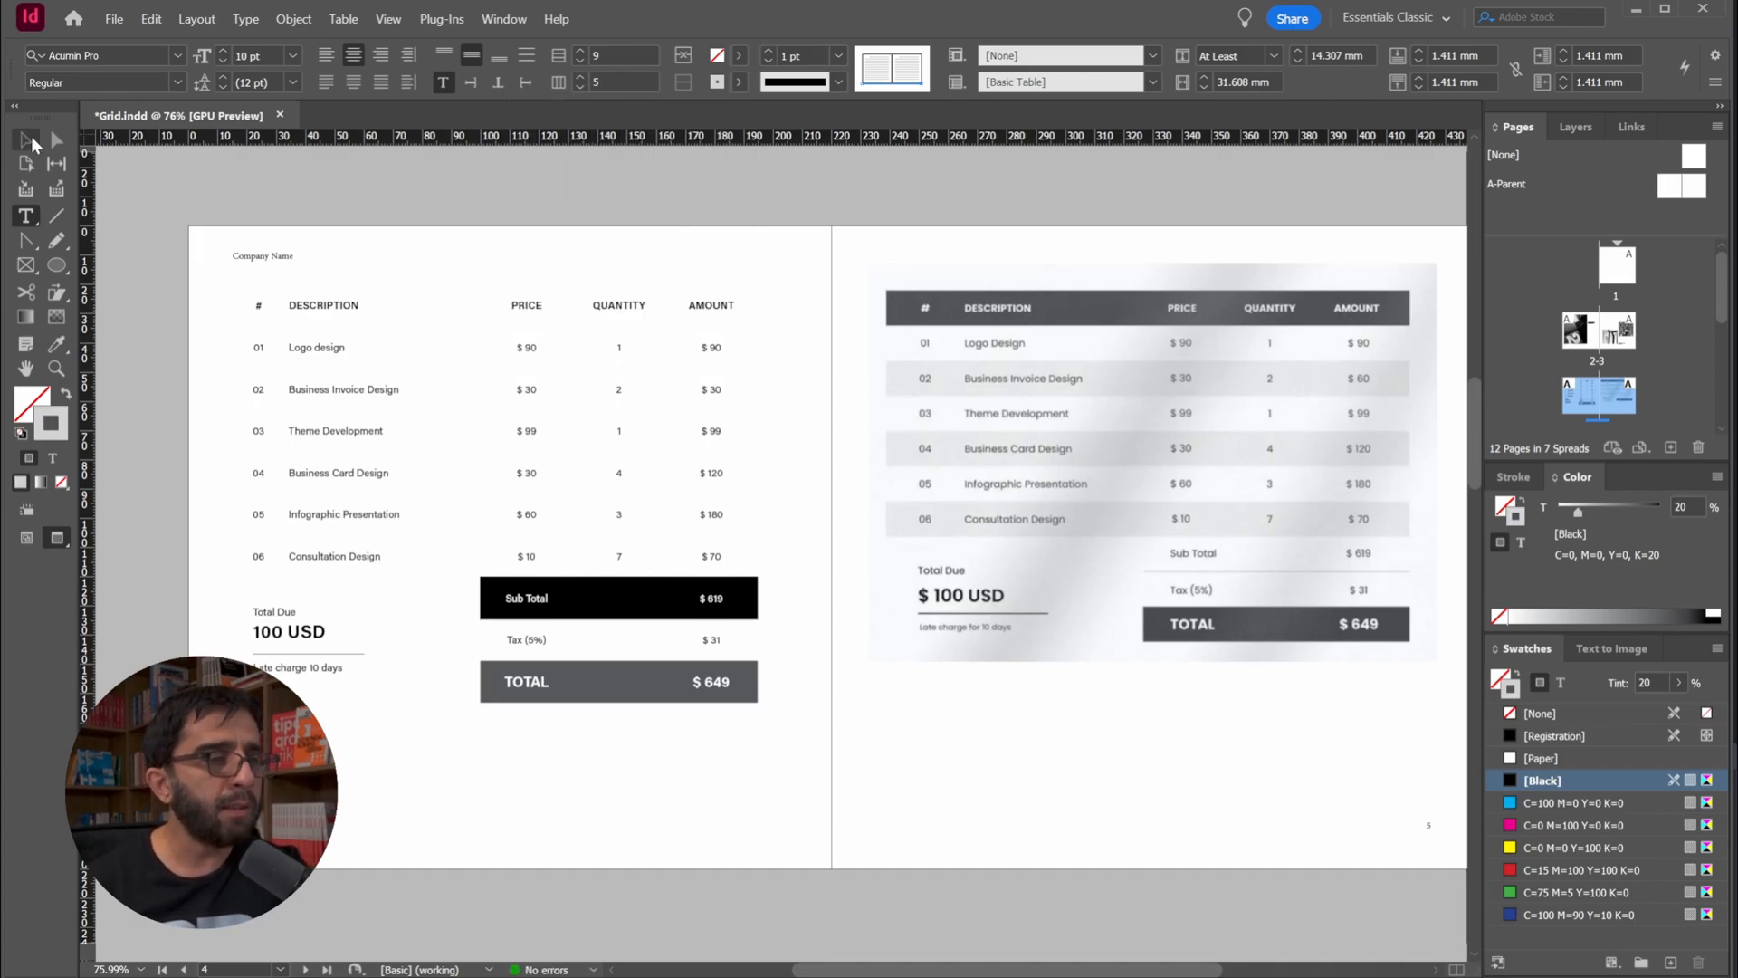
pyautogui.click(246, 197)
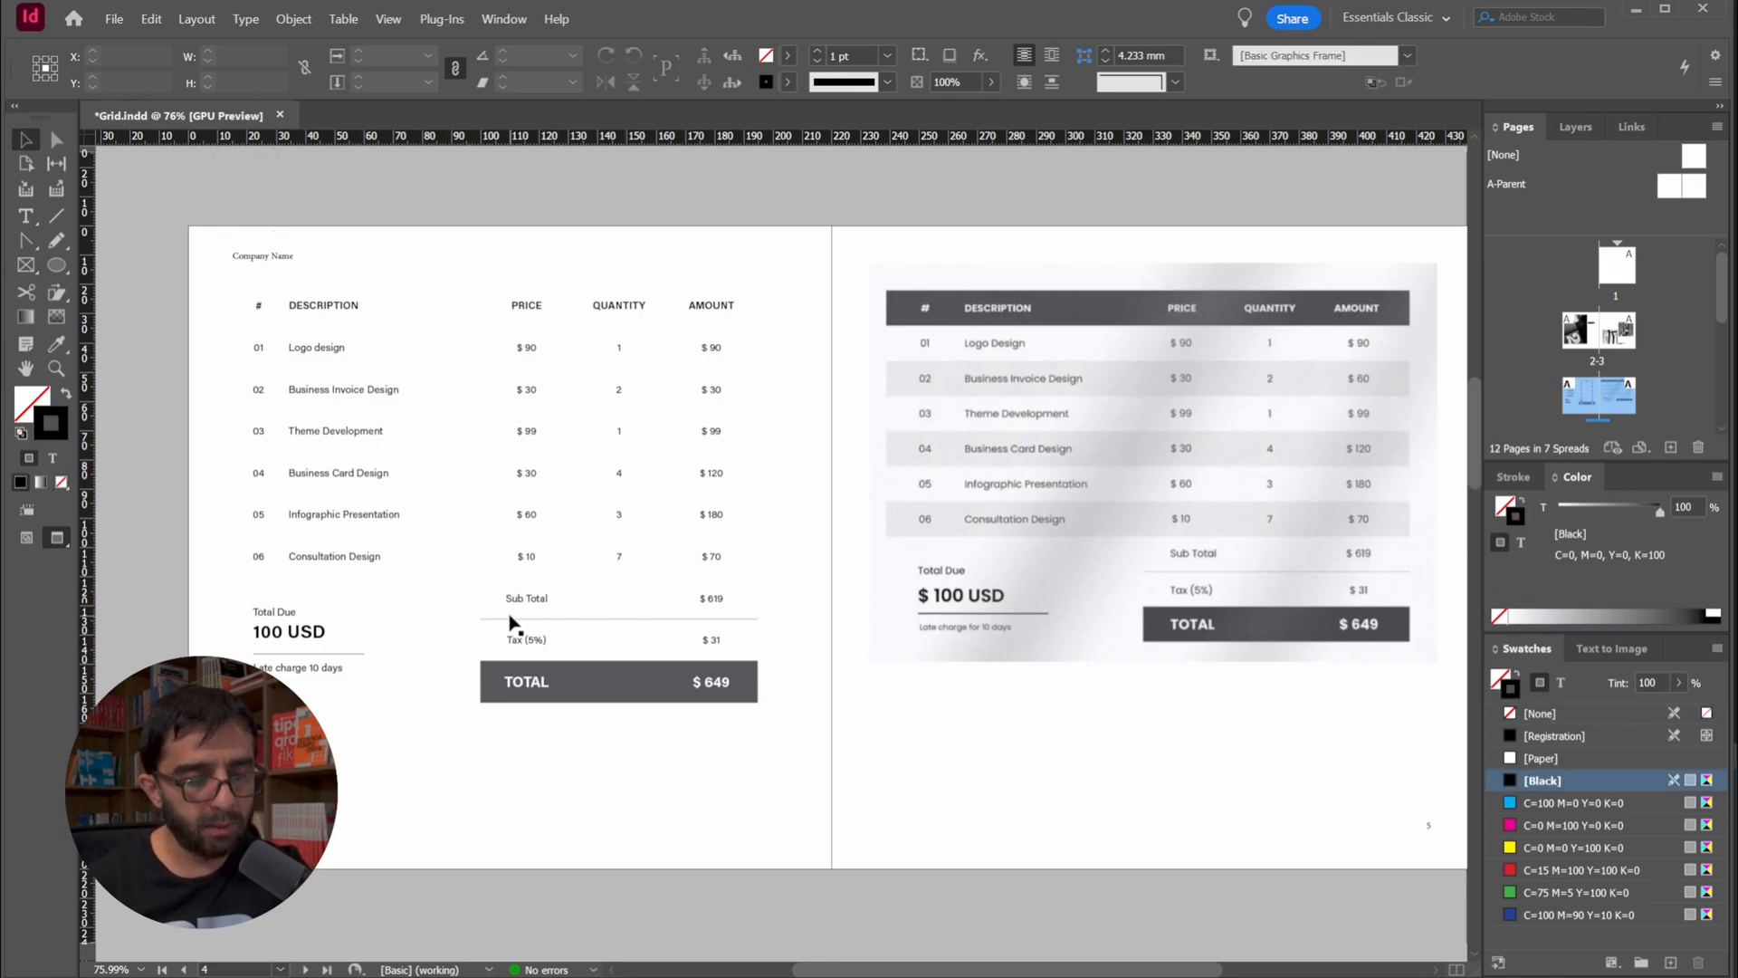
pyautogui.hotkey('ctrl', 's')
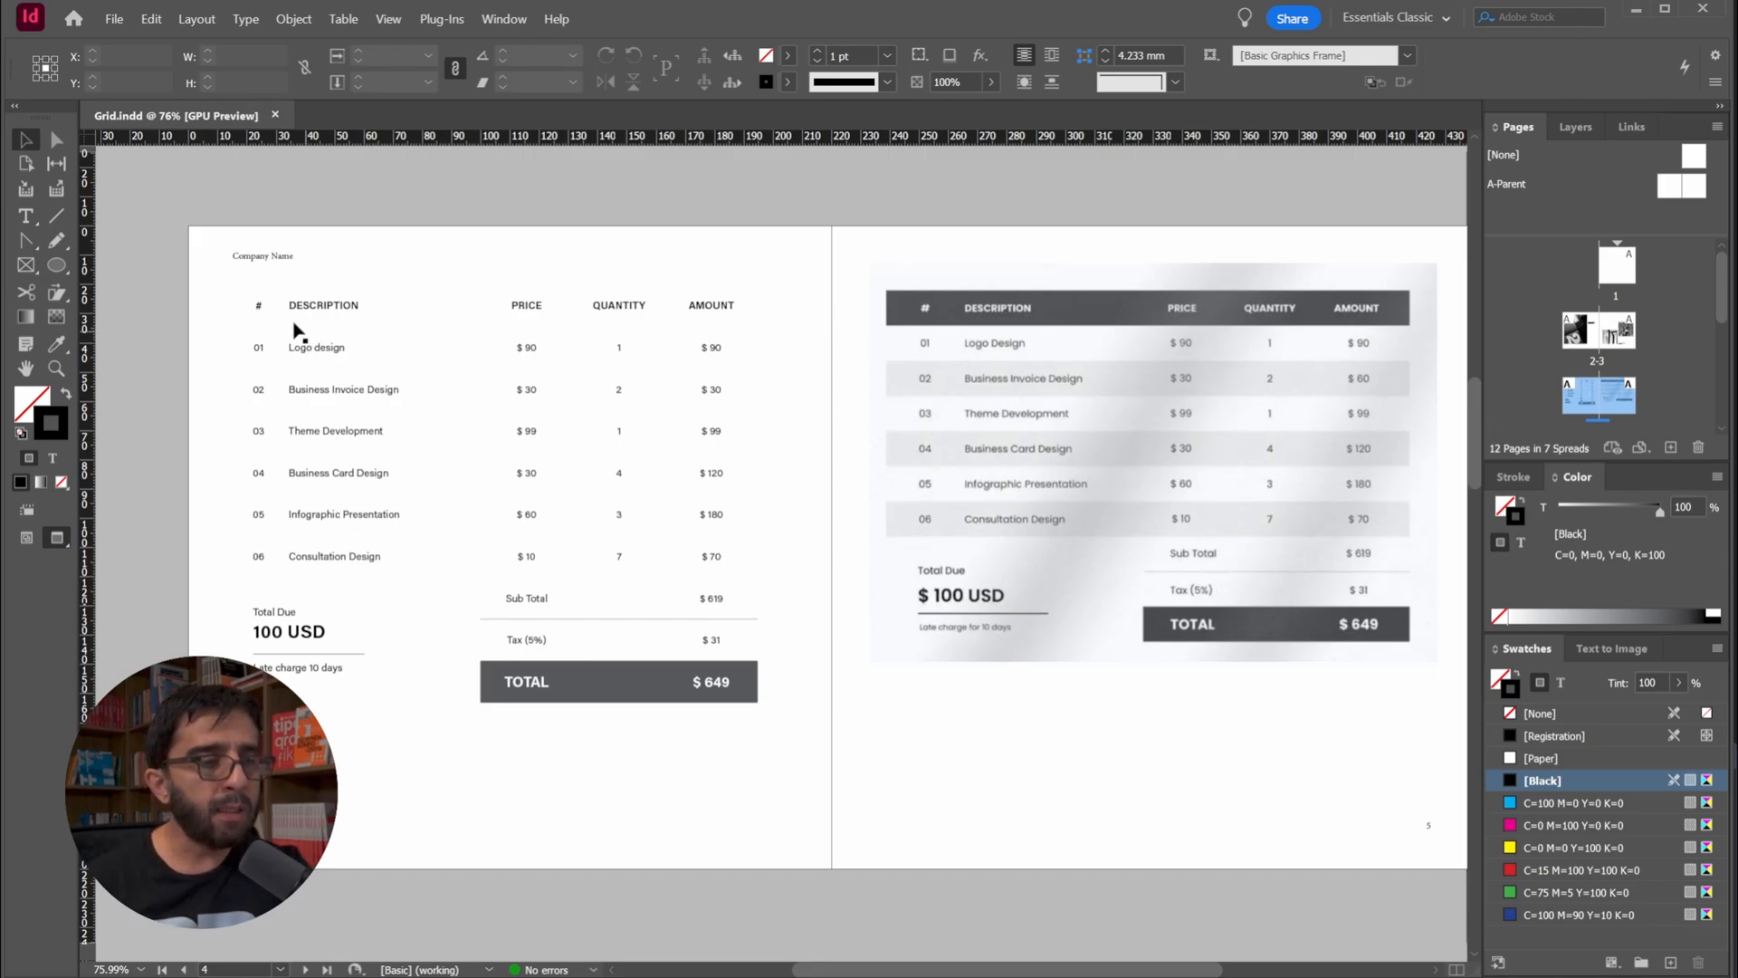
# Select the whole invoice table and open its table options
pyautogui.press('t')
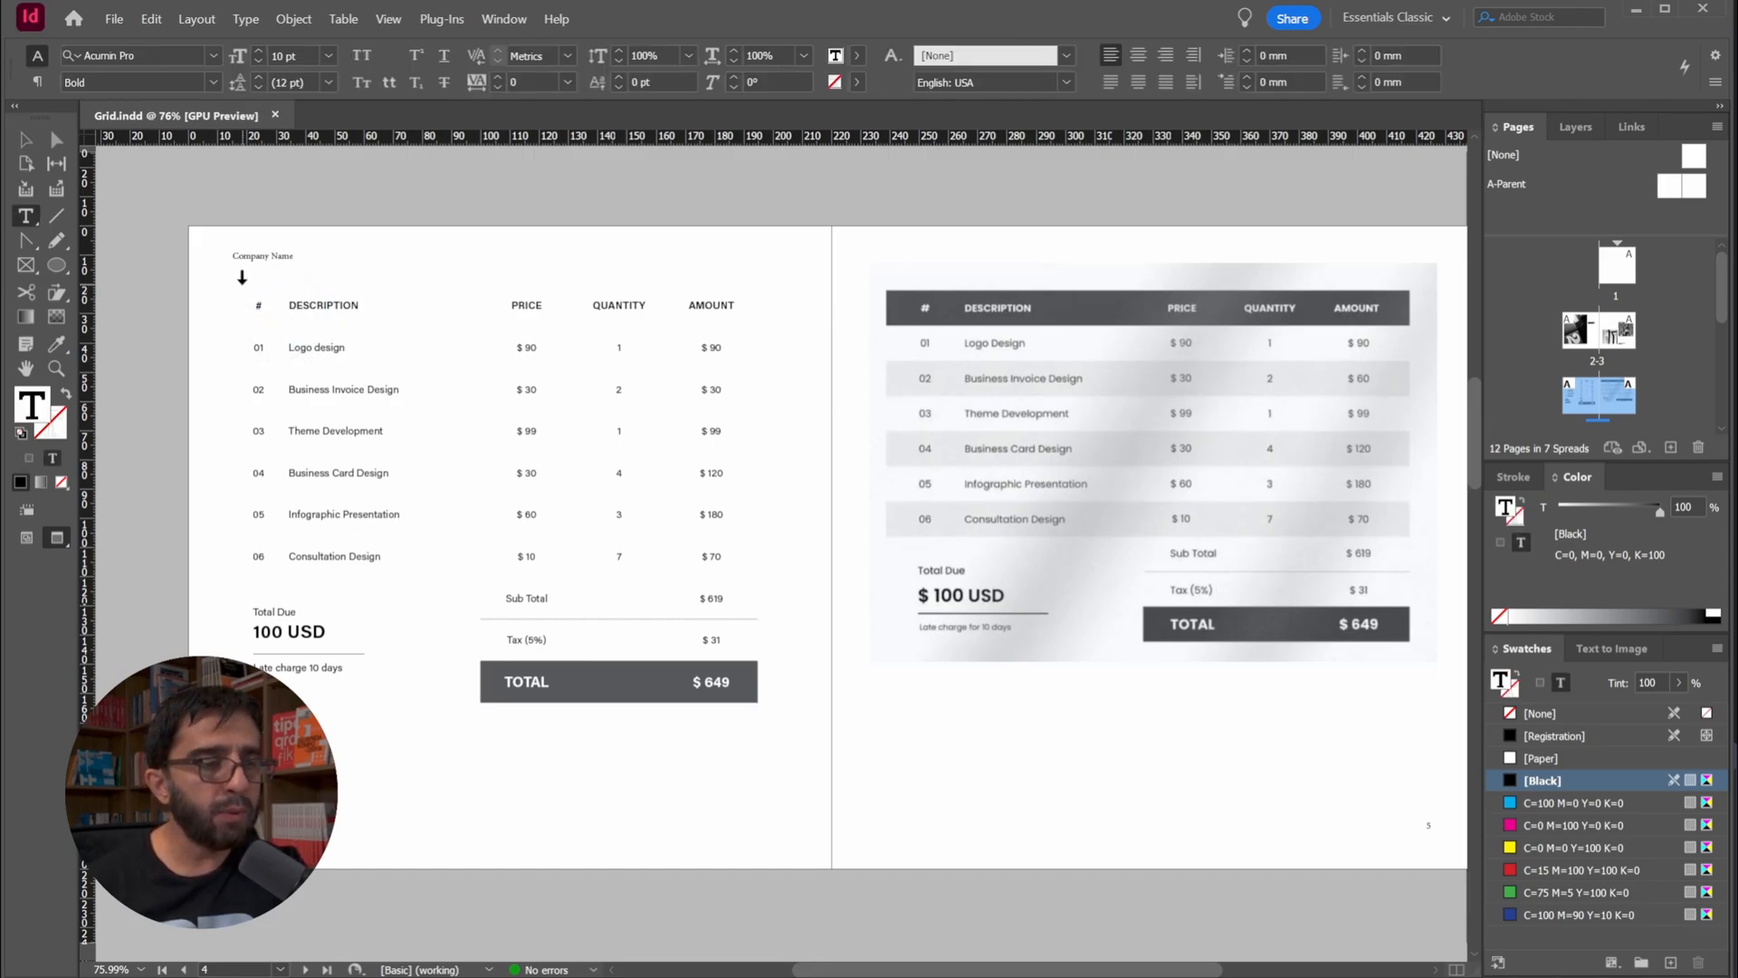
pyautogui.click(230, 280)
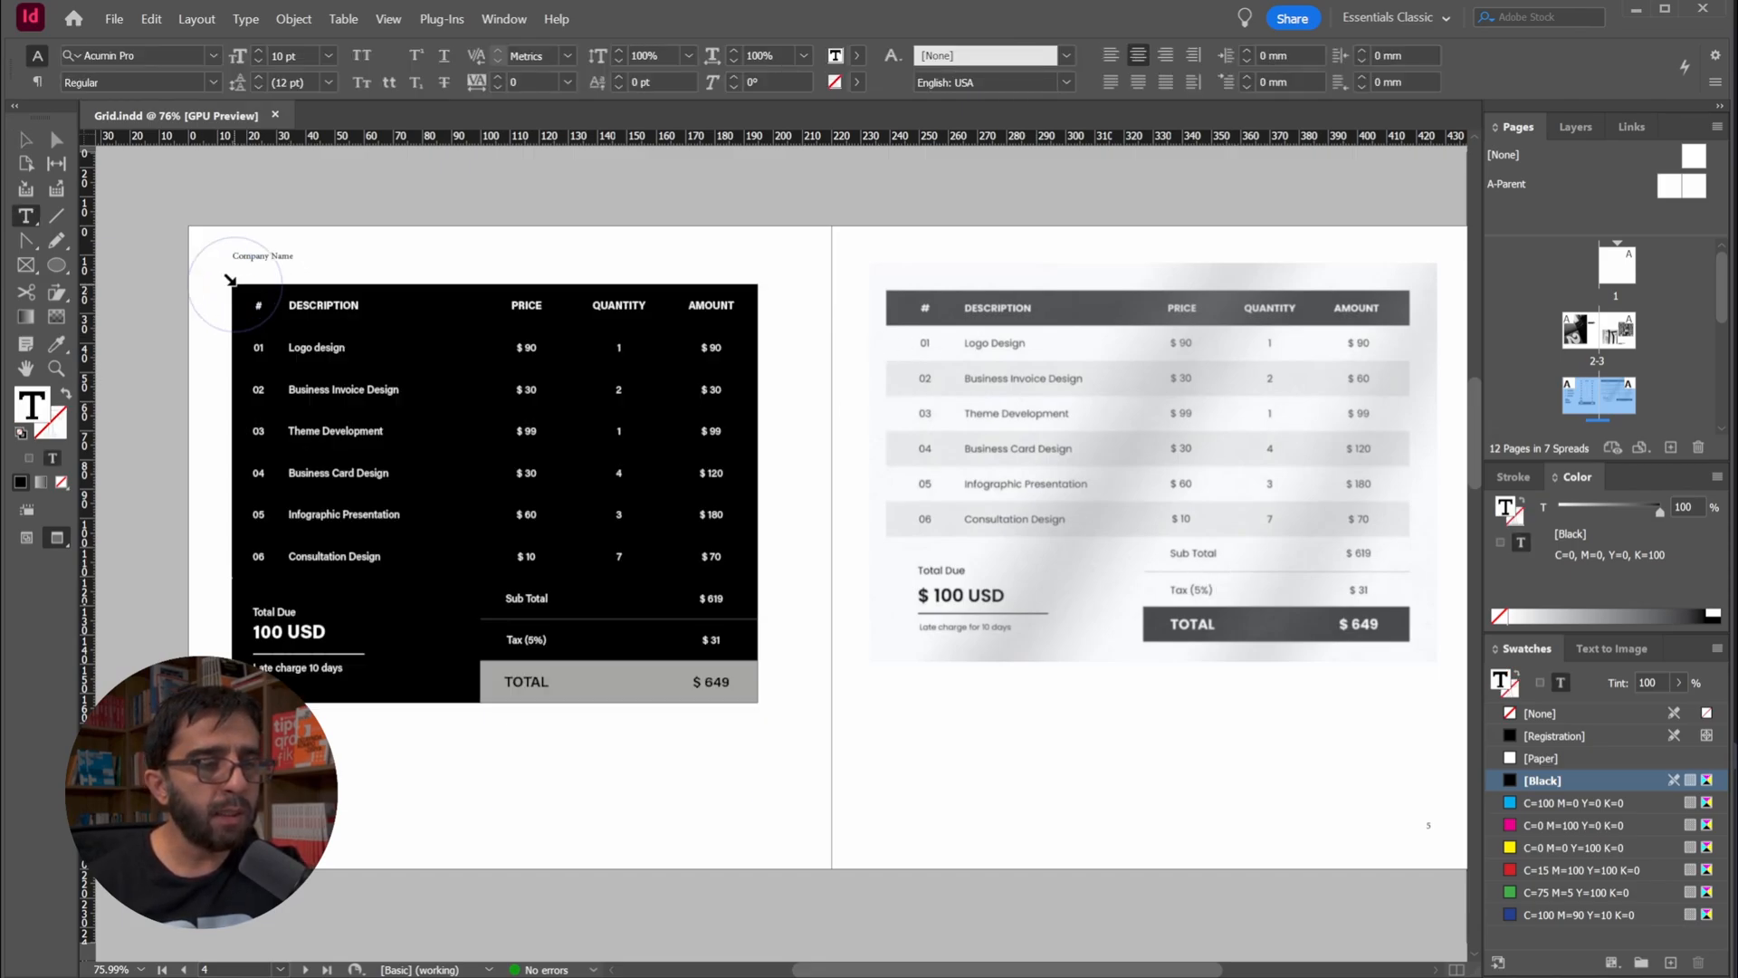
pyautogui.rightClick(381, 378)
pyautogui.moveTo(454, 392)
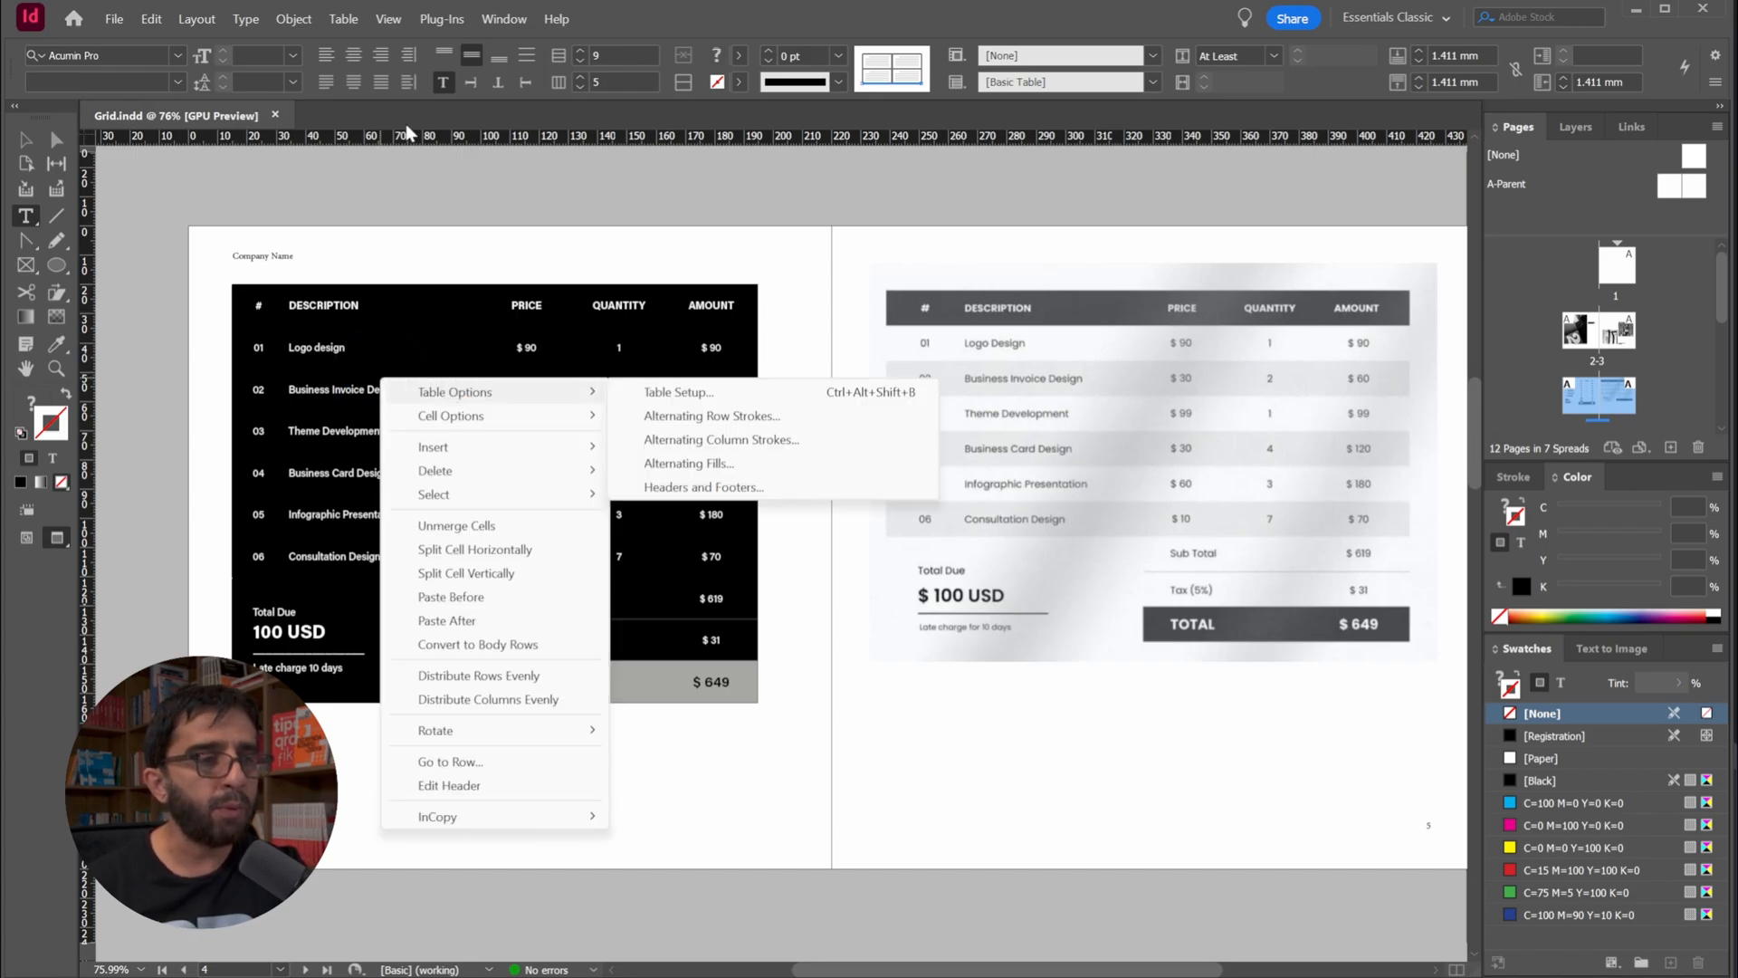
pyautogui.click(352, 22)
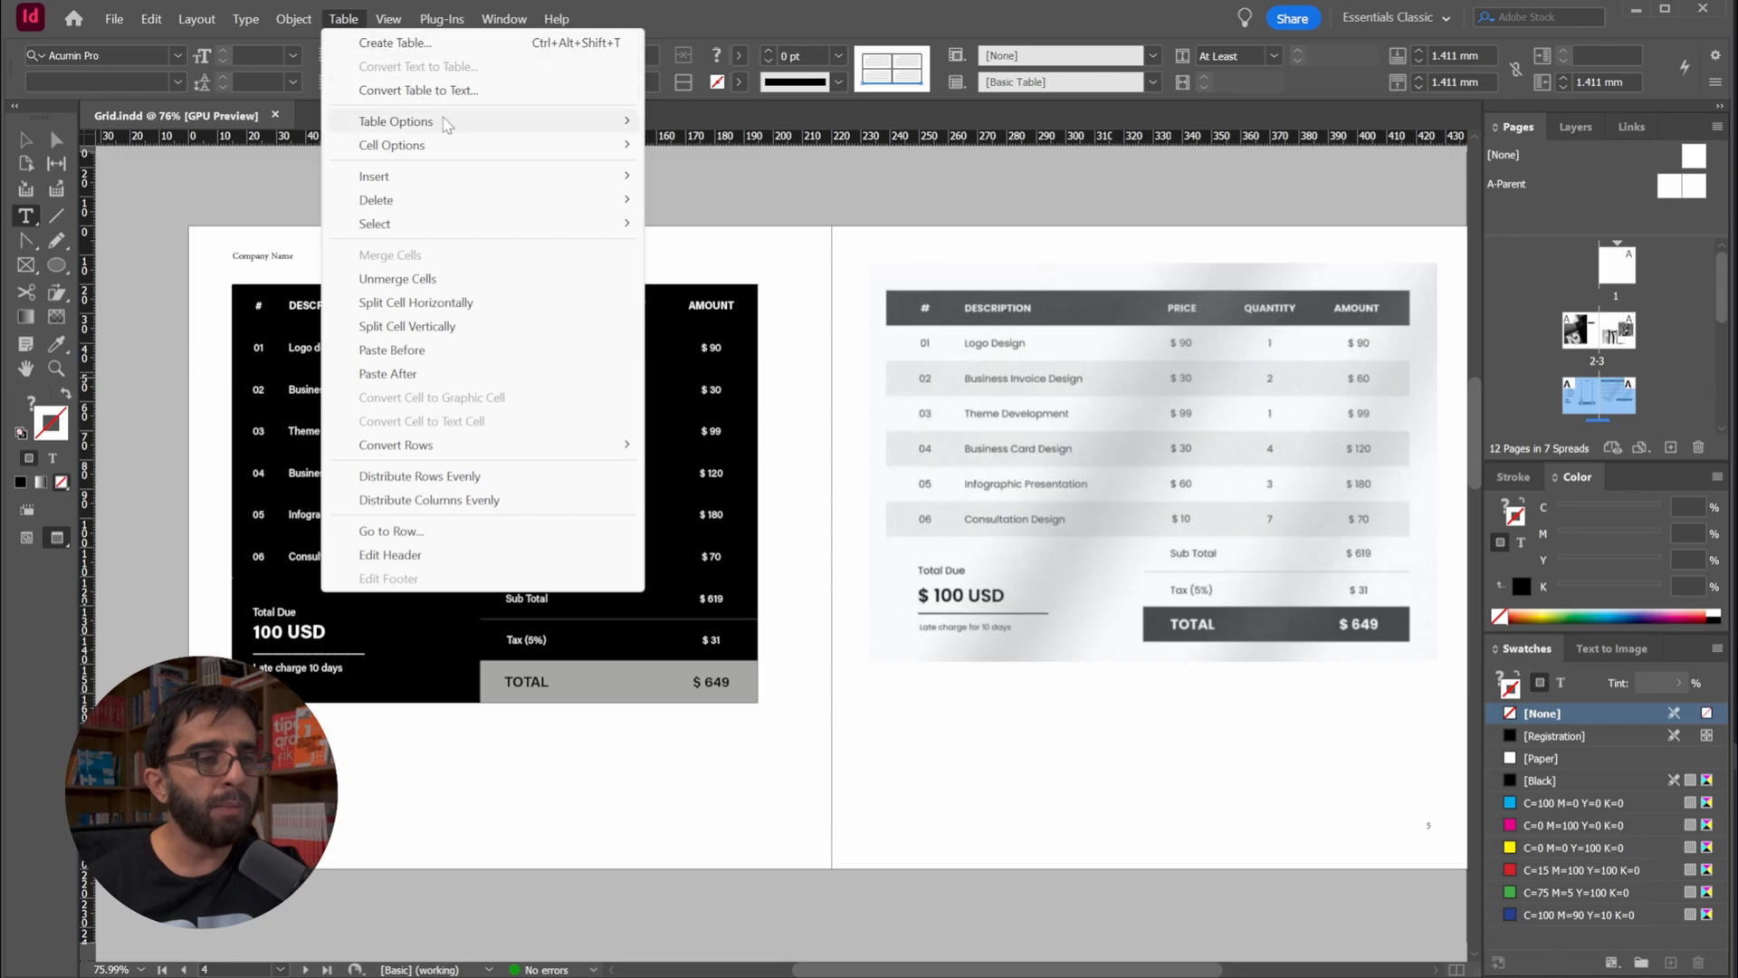
pyautogui.moveTo(445, 124)
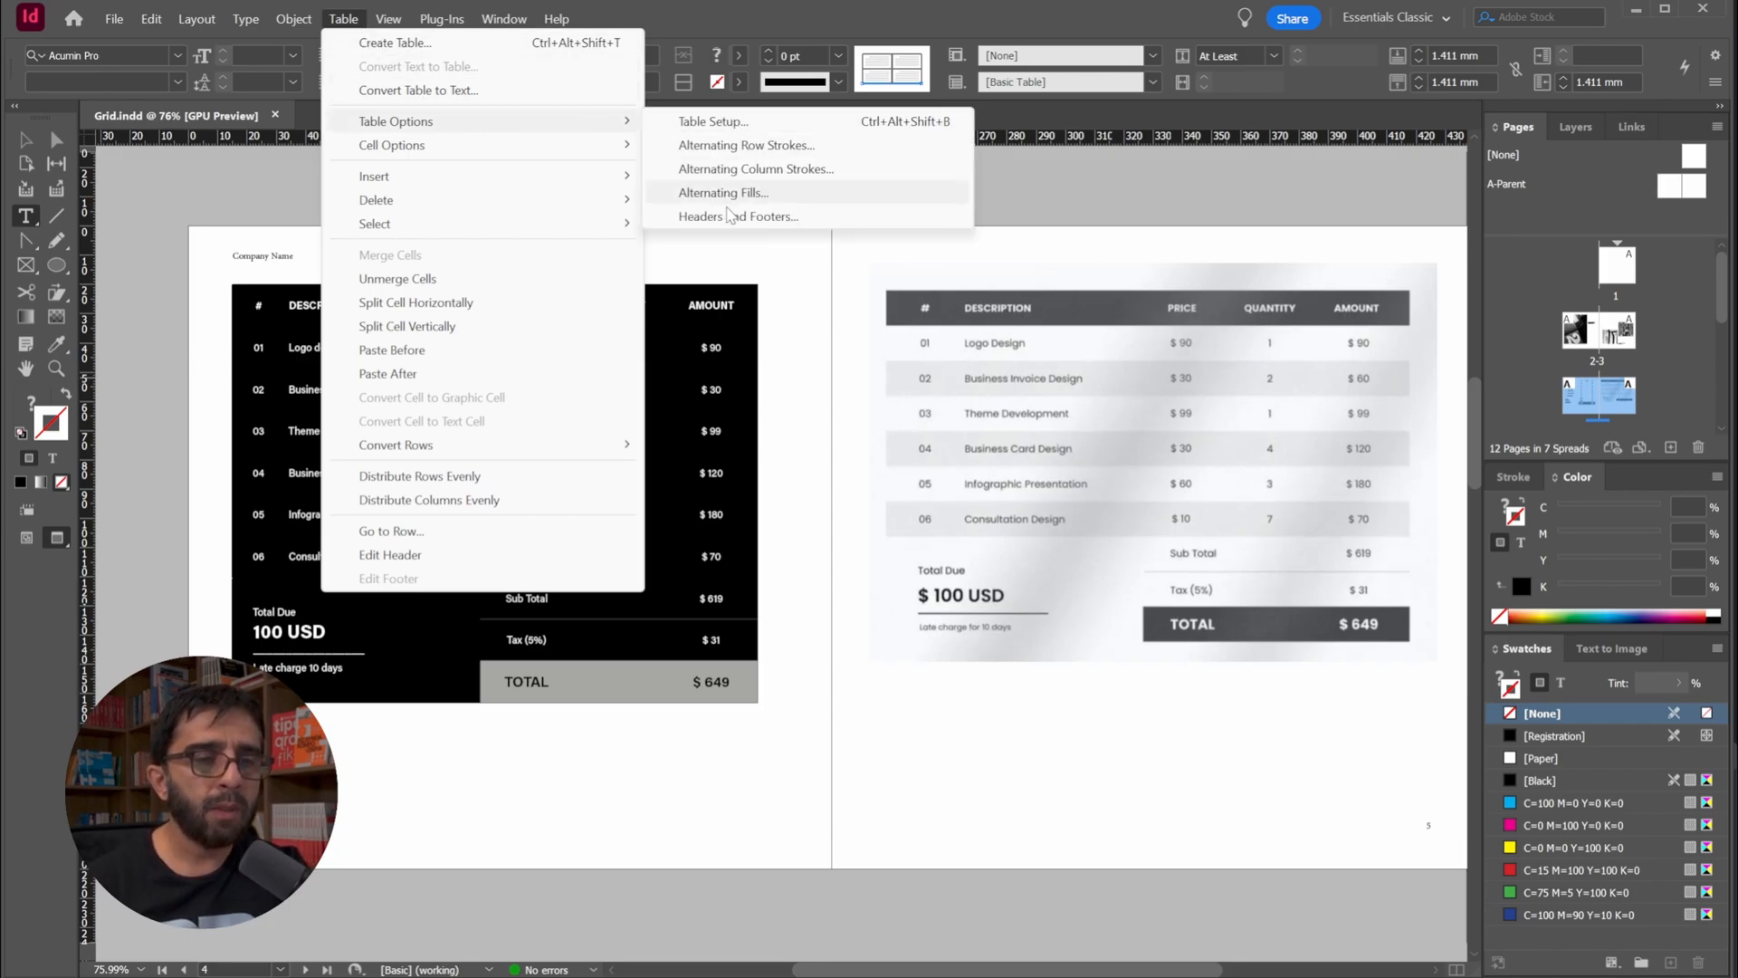
pyautogui.click(786, 186)
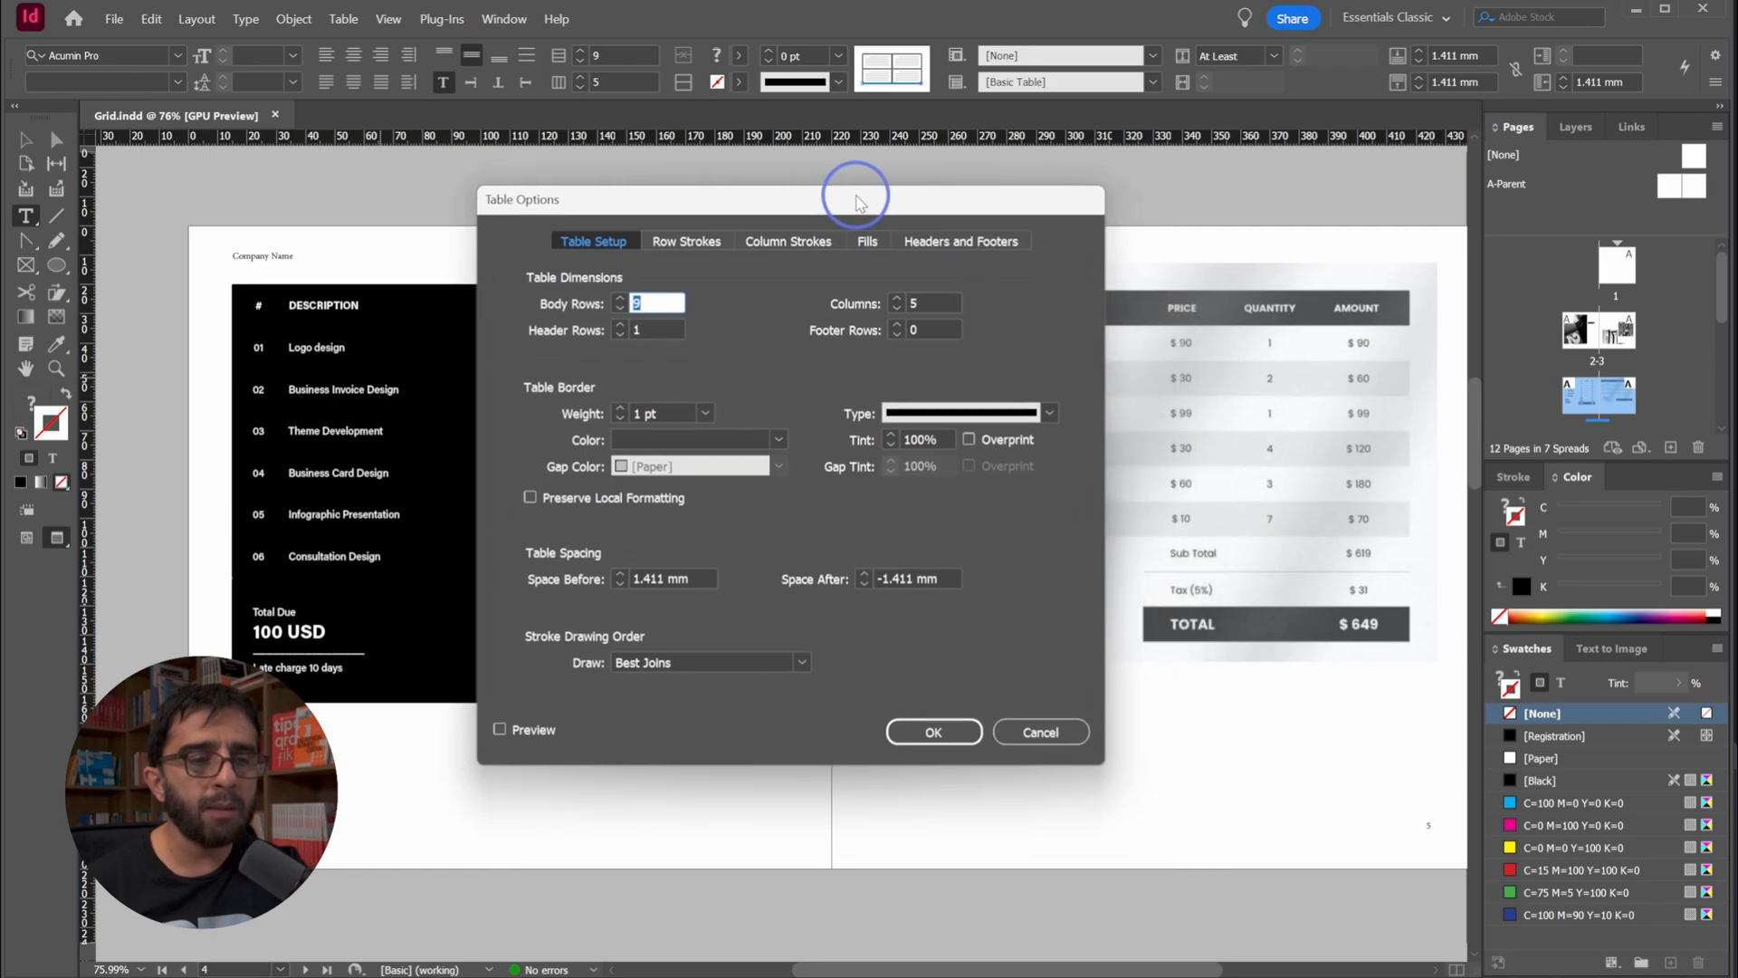
# Look through the table's stroke and fill options, enable the preview, and show the fill settings with the dialog clear of the reference table
pyautogui.click(684, 241)
pyautogui.click(766, 245)
pyautogui.click(869, 241)
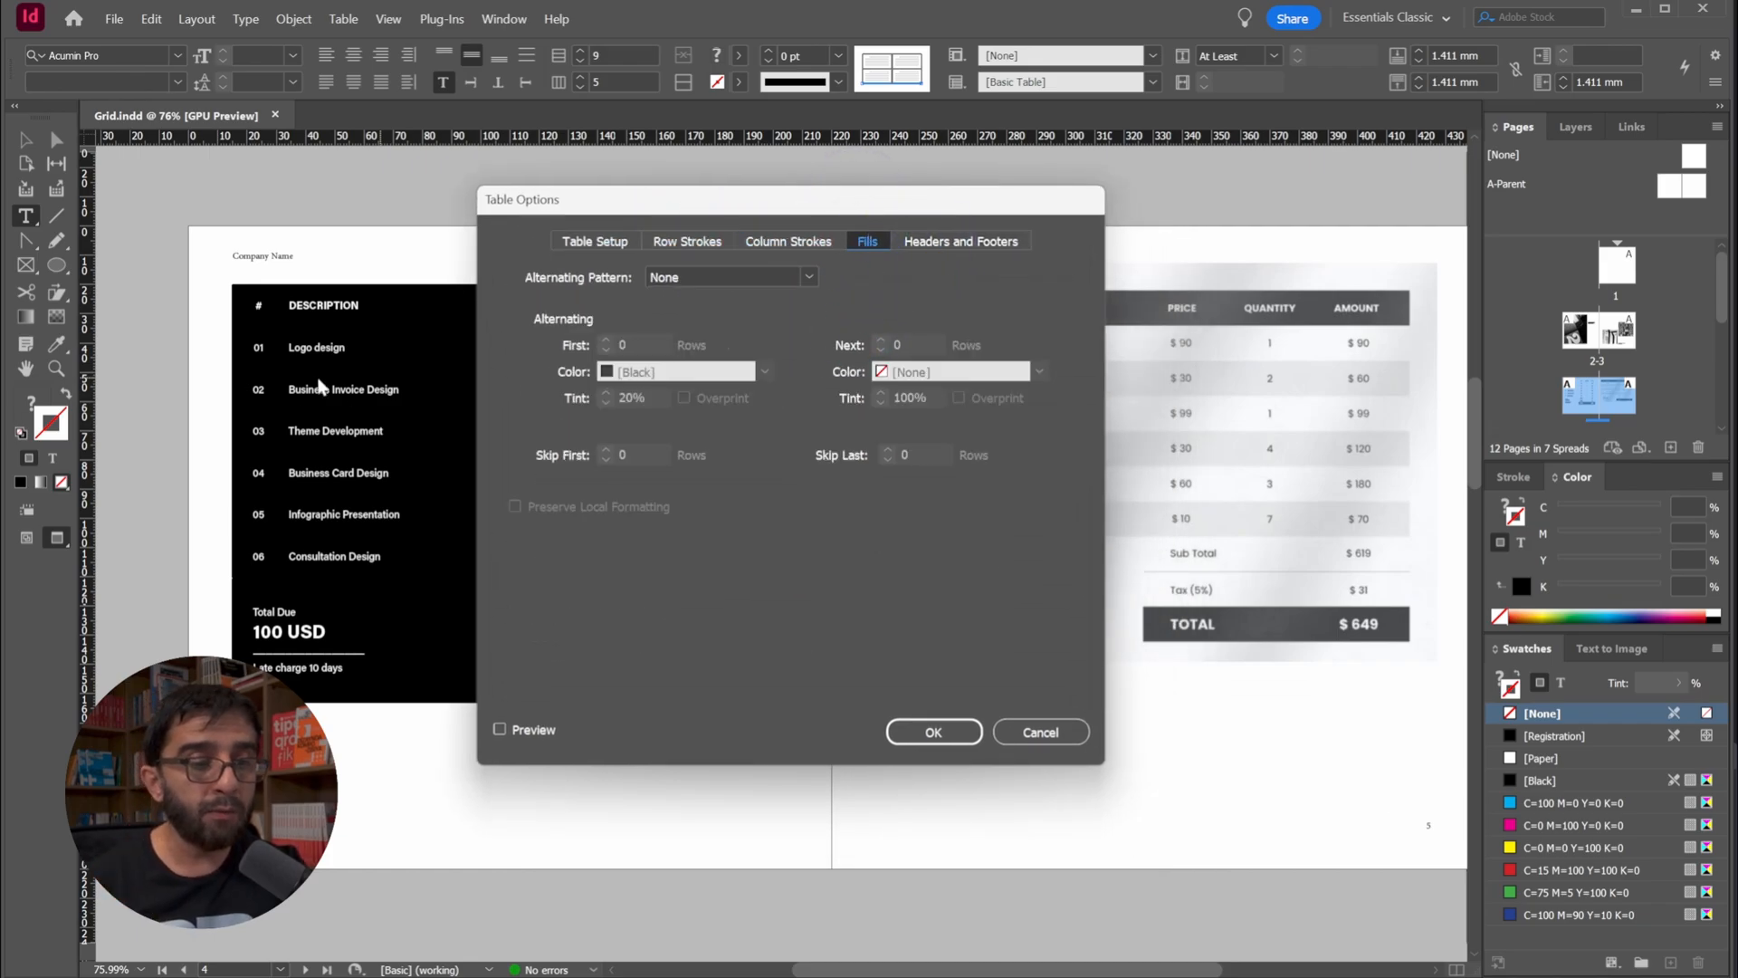
pyautogui.click(595, 241)
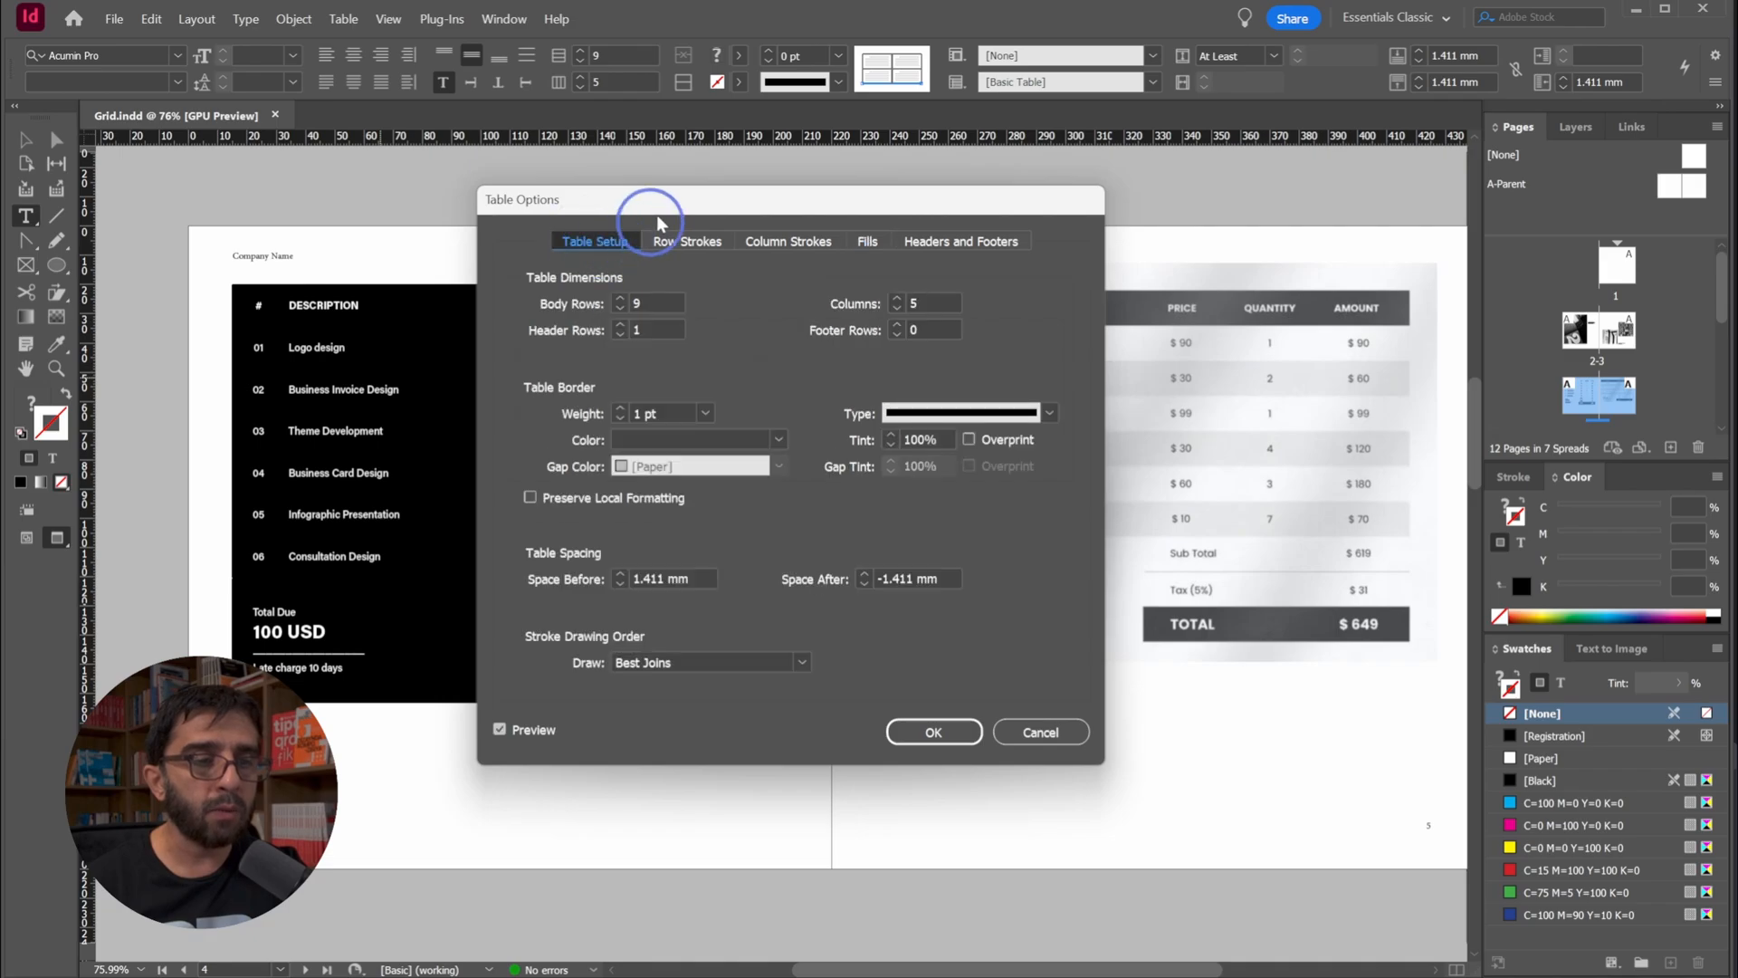
pyautogui.moveTo(588, 207); pyautogui.dragTo(791, 201)
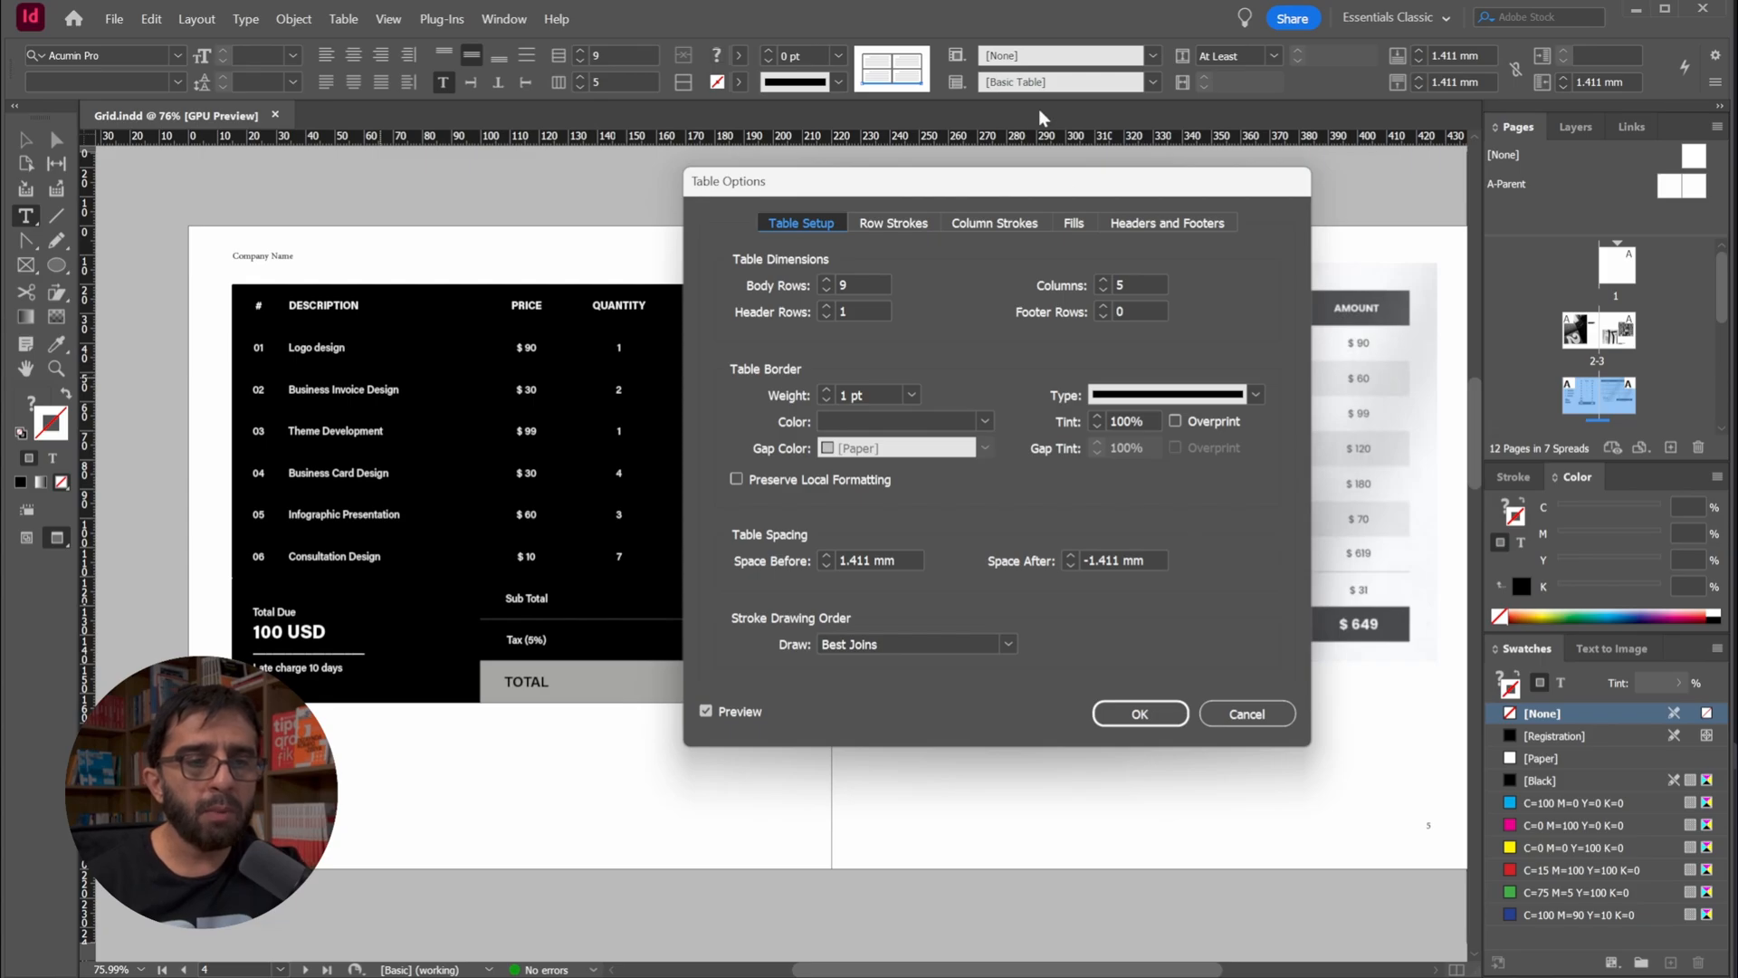
pyautogui.moveTo(1040, 196); pyautogui.dragTo(729, 187)
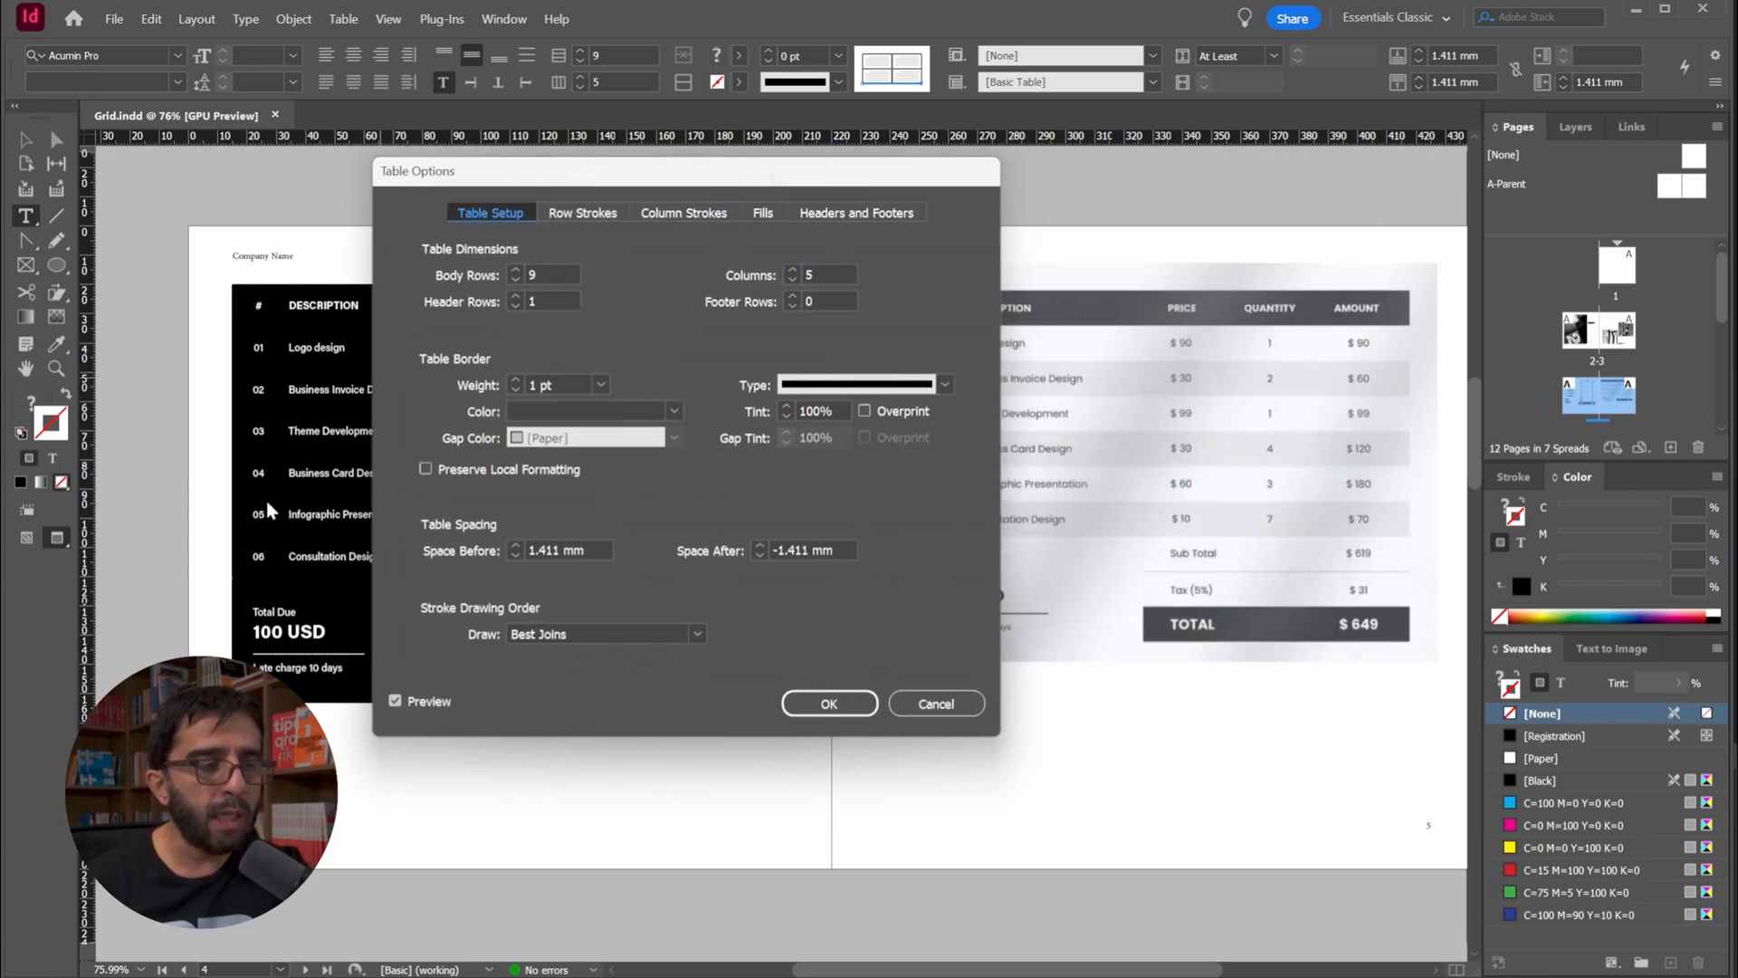
pyautogui.click(763, 213)
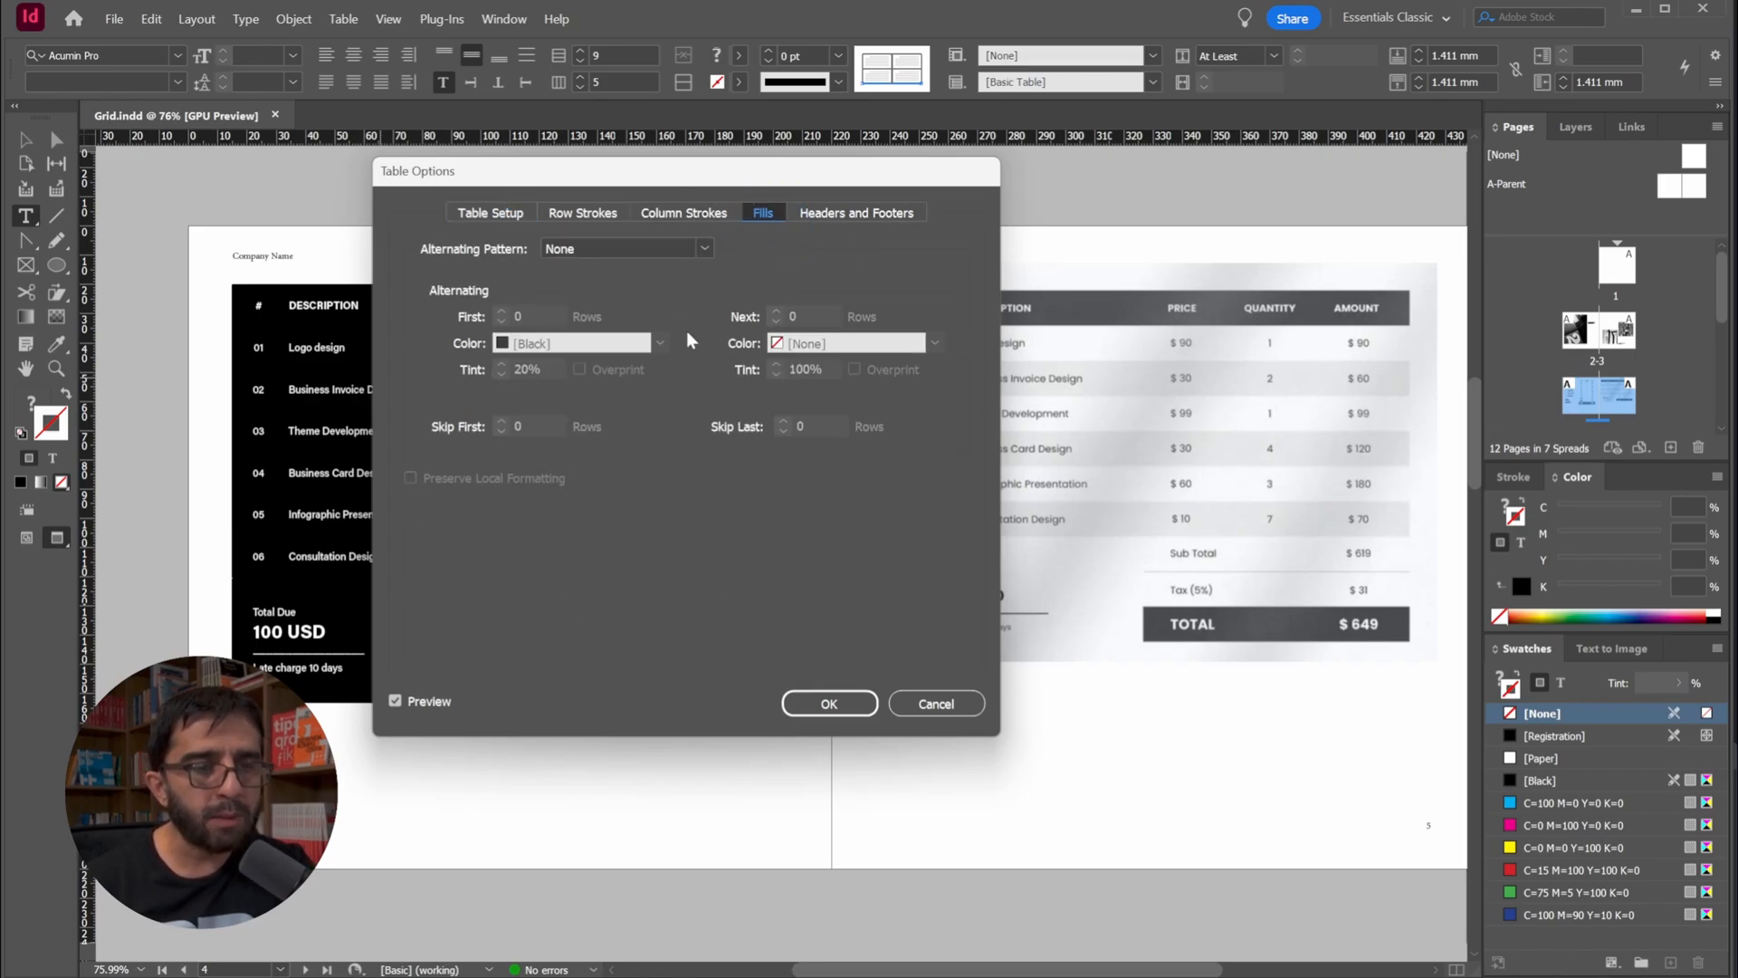
pyautogui.moveTo(768, 185); pyautogui.dragTo(670, 171)
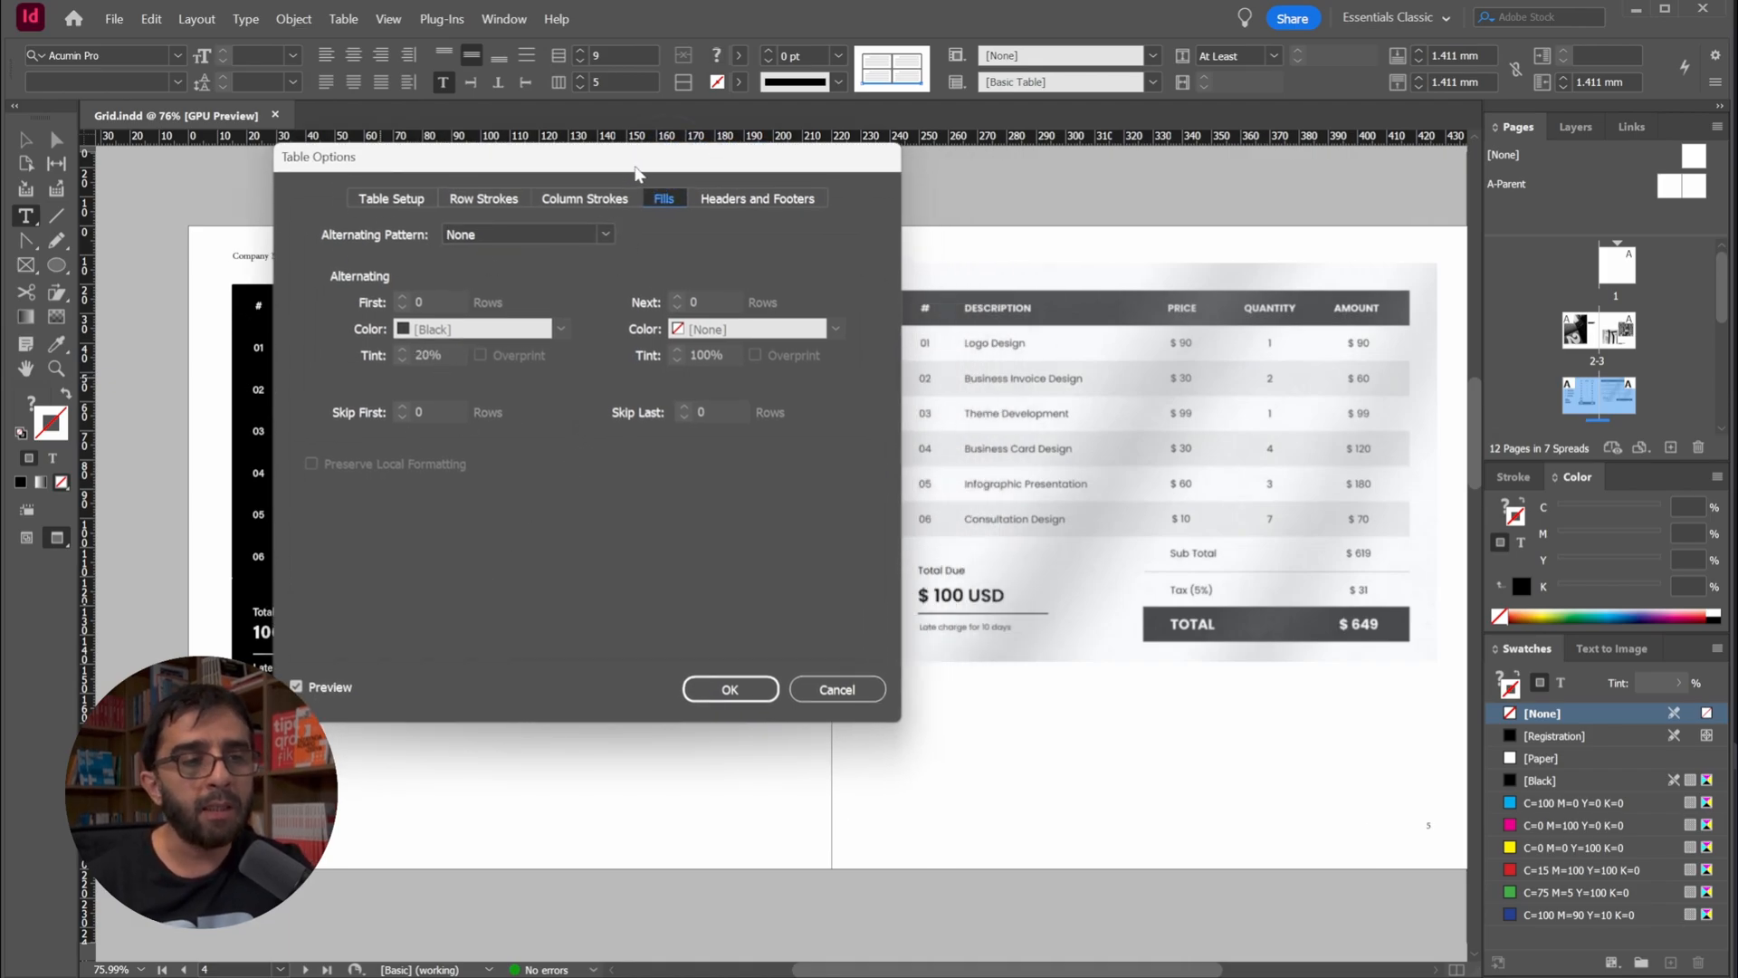
pyautogui.moveTo(636, 172); pyautogui.dragTo(574, 170)
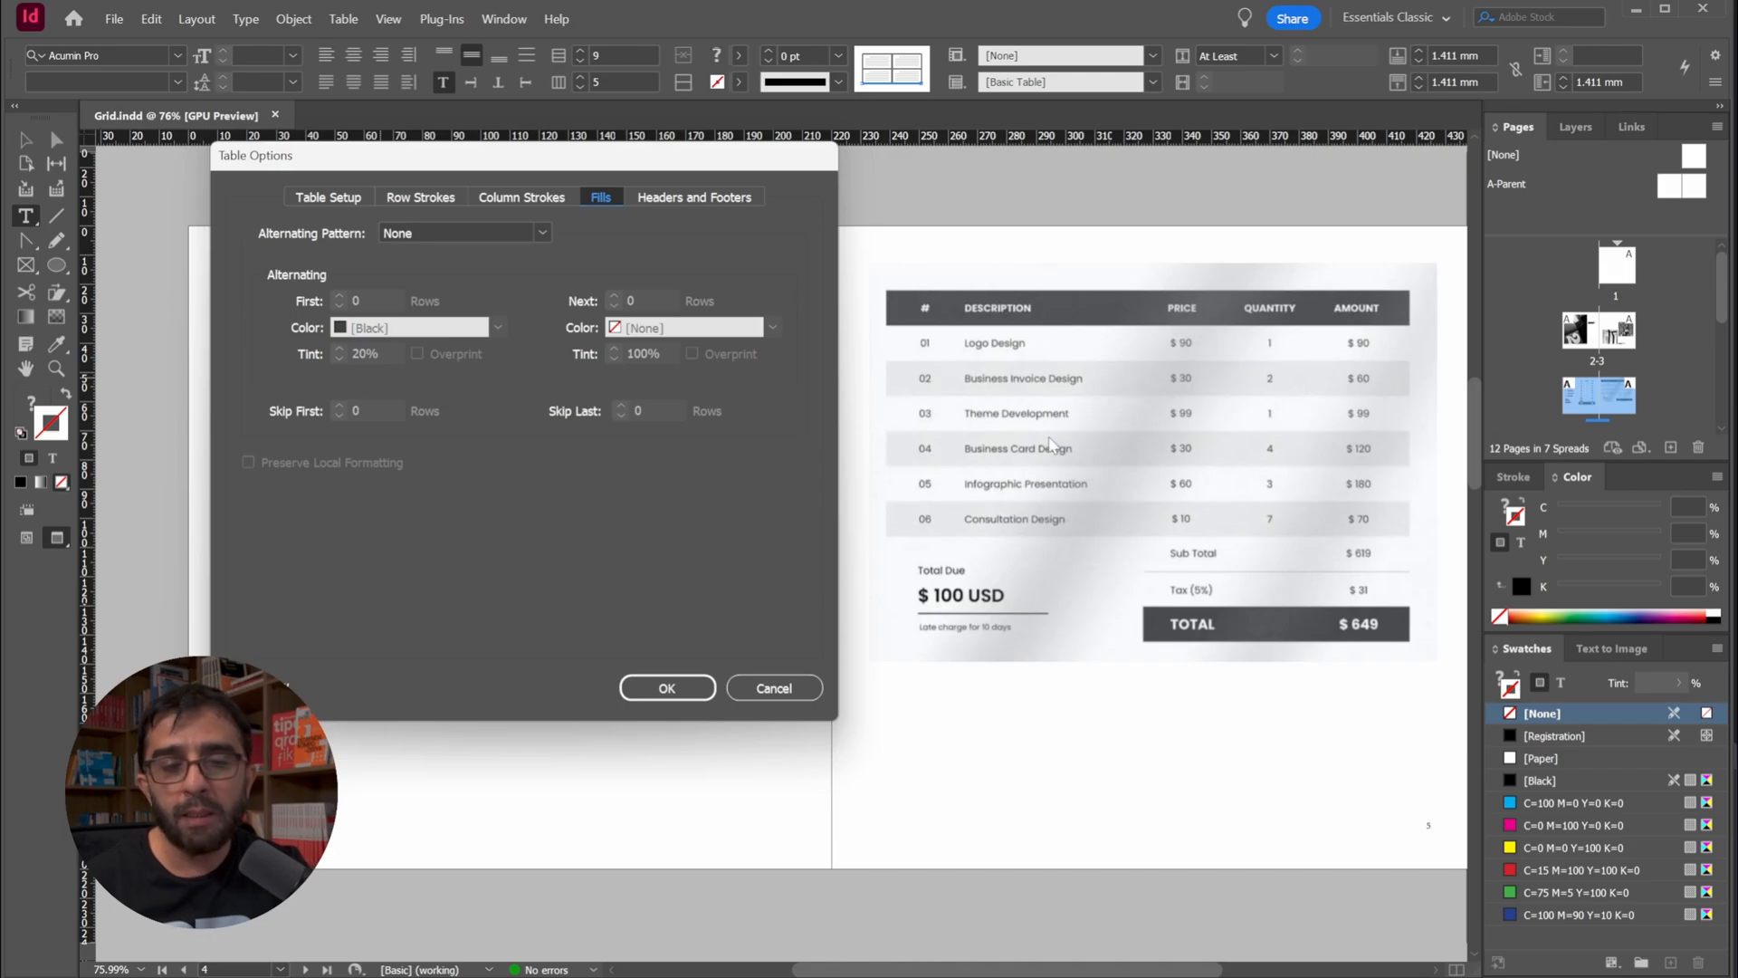
# Set the table's alternating fill pattern to Every Other Row, with [None] as the color for the first row
pyautogui.click(543, 233)
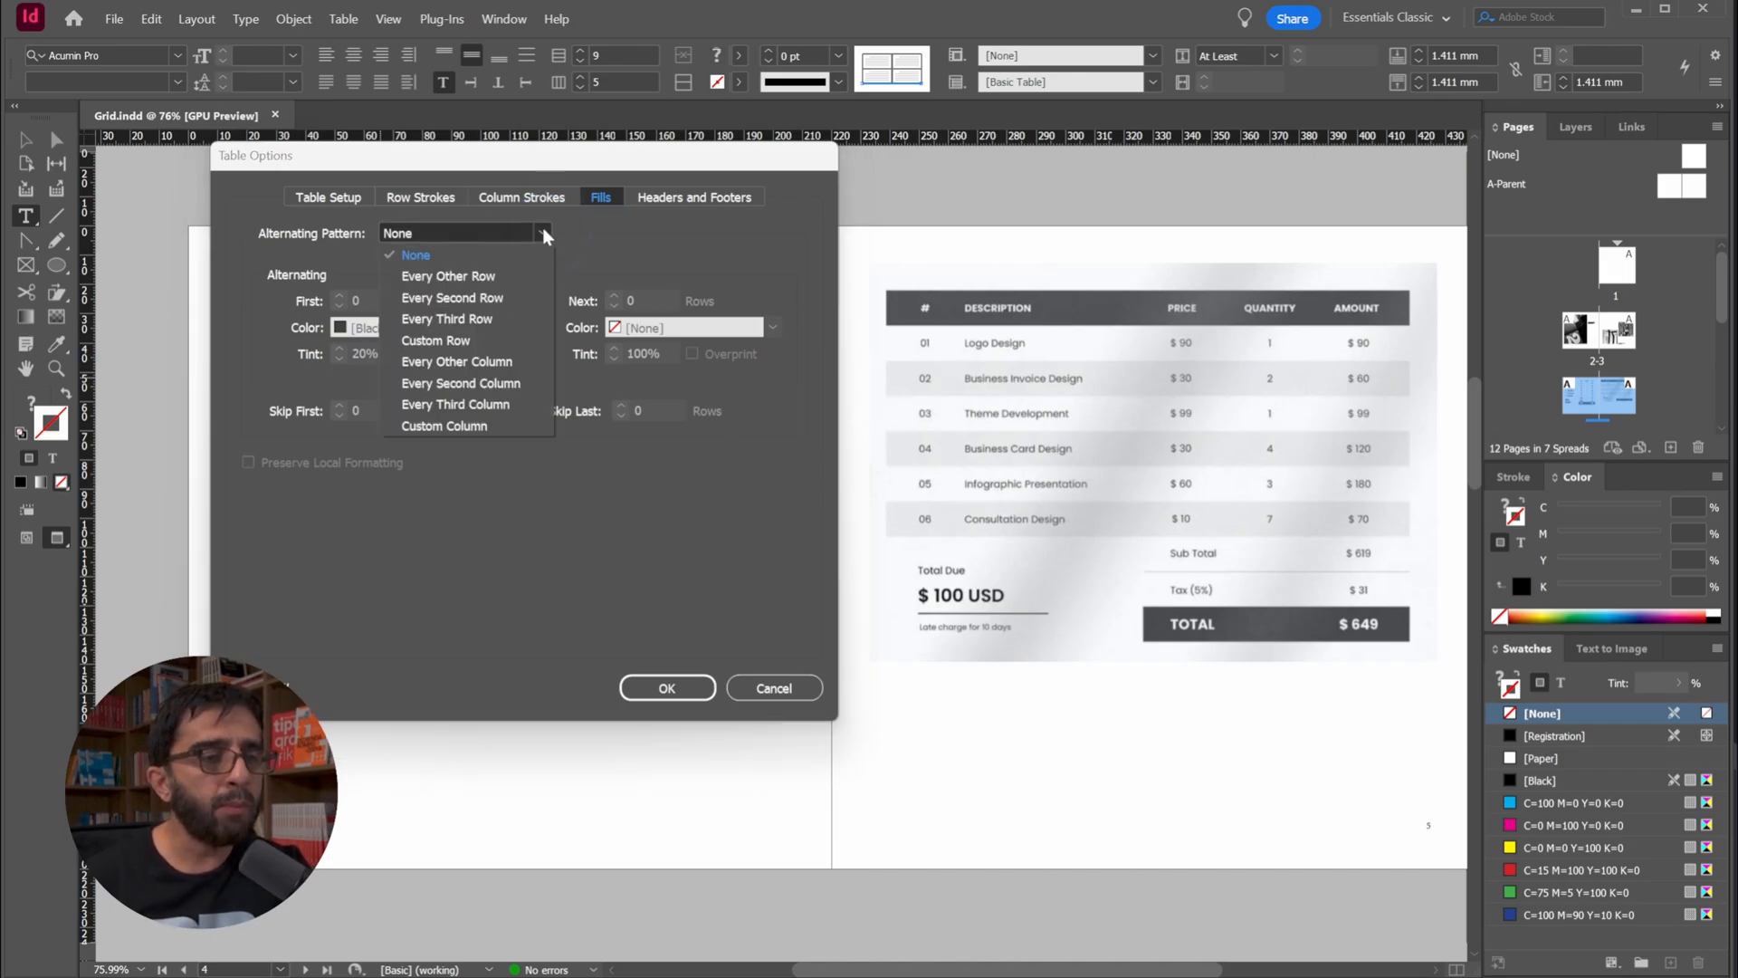
pyautogui.click(459, 276)
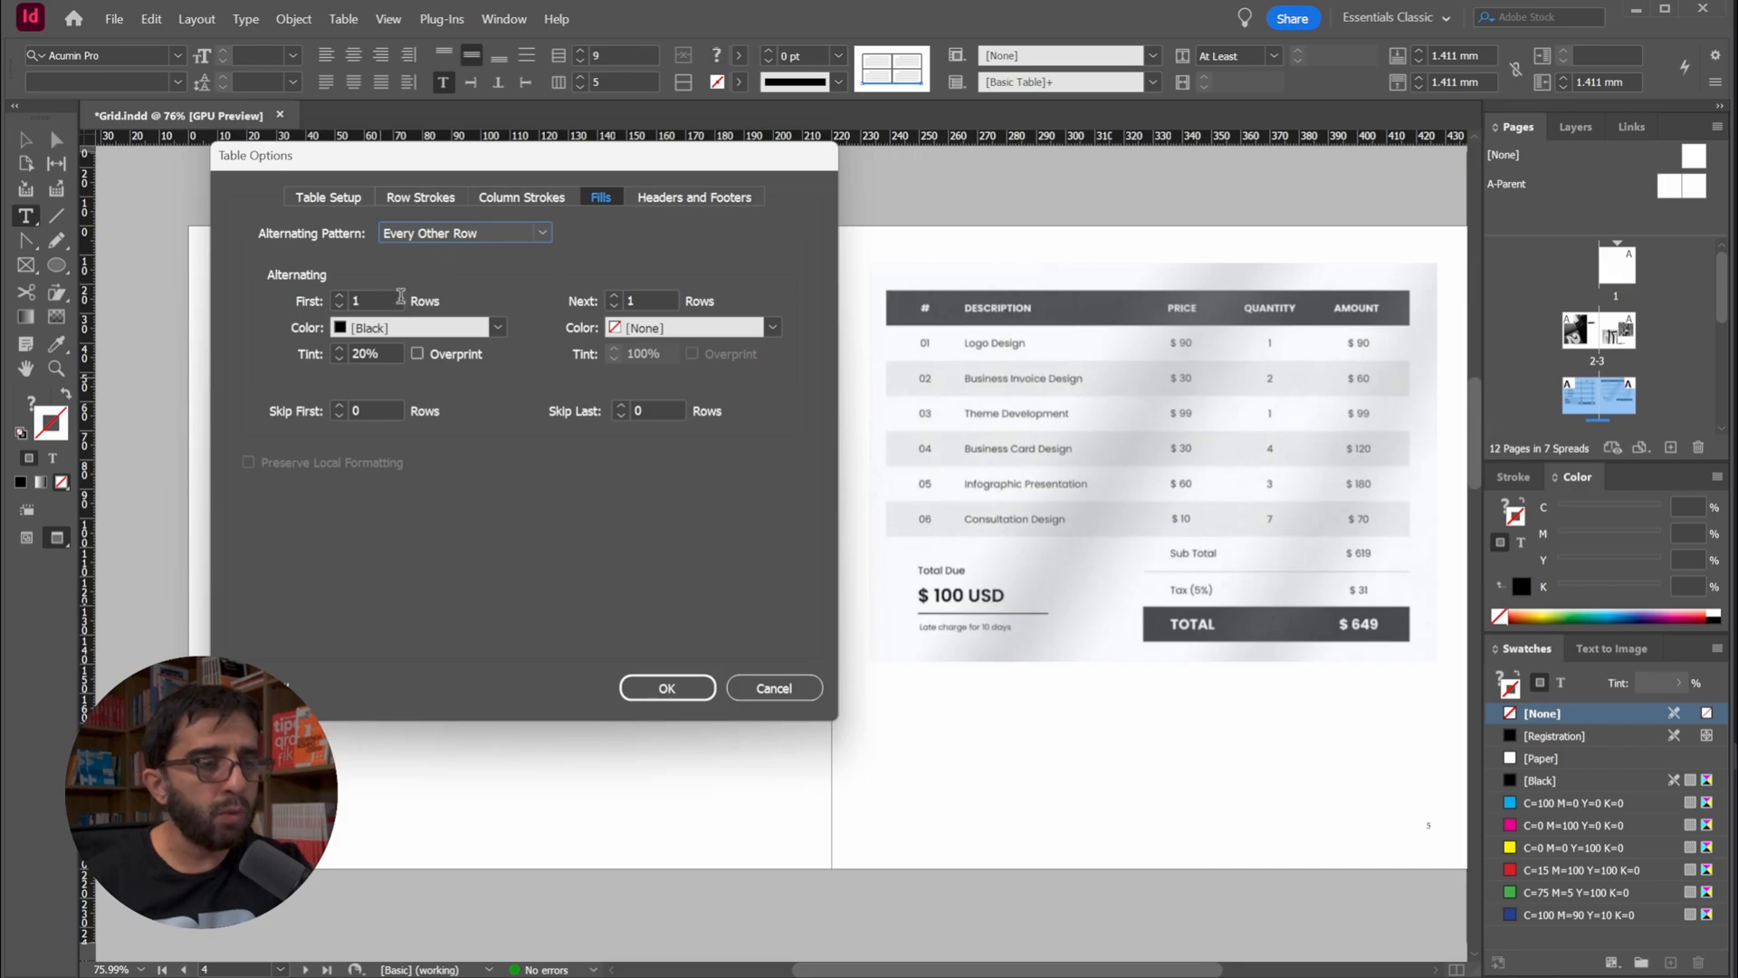
pyautogui.click(396, 328)
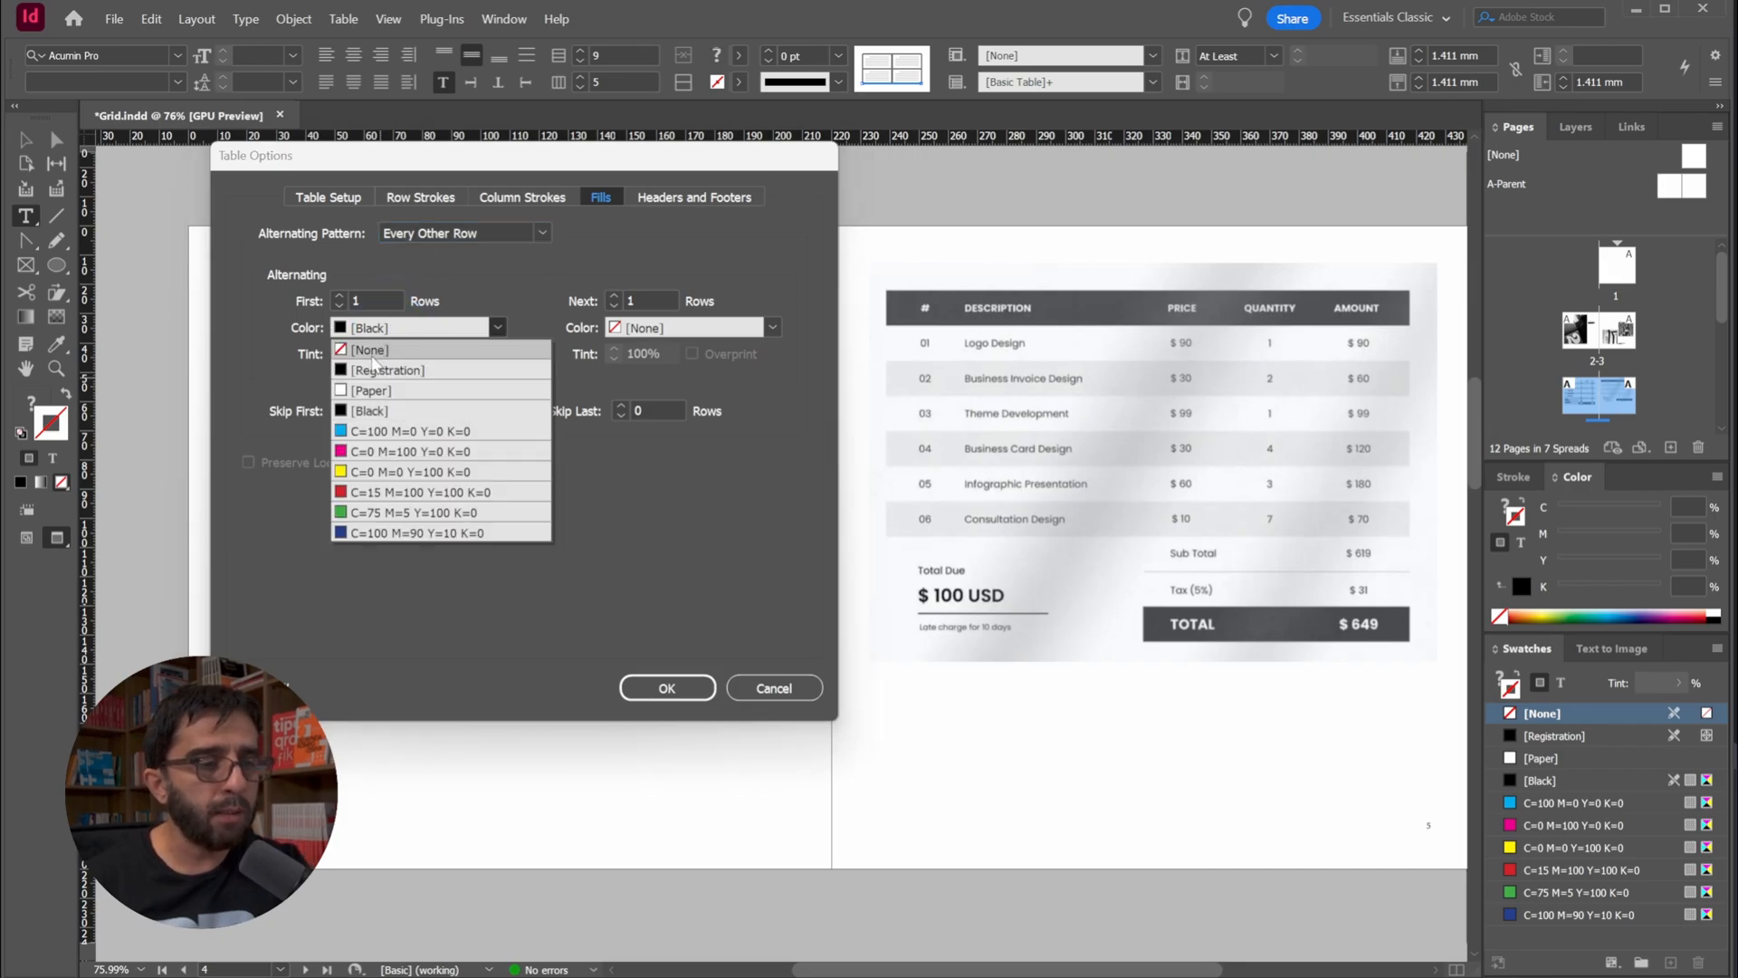
pyautogui.click(372, 351)
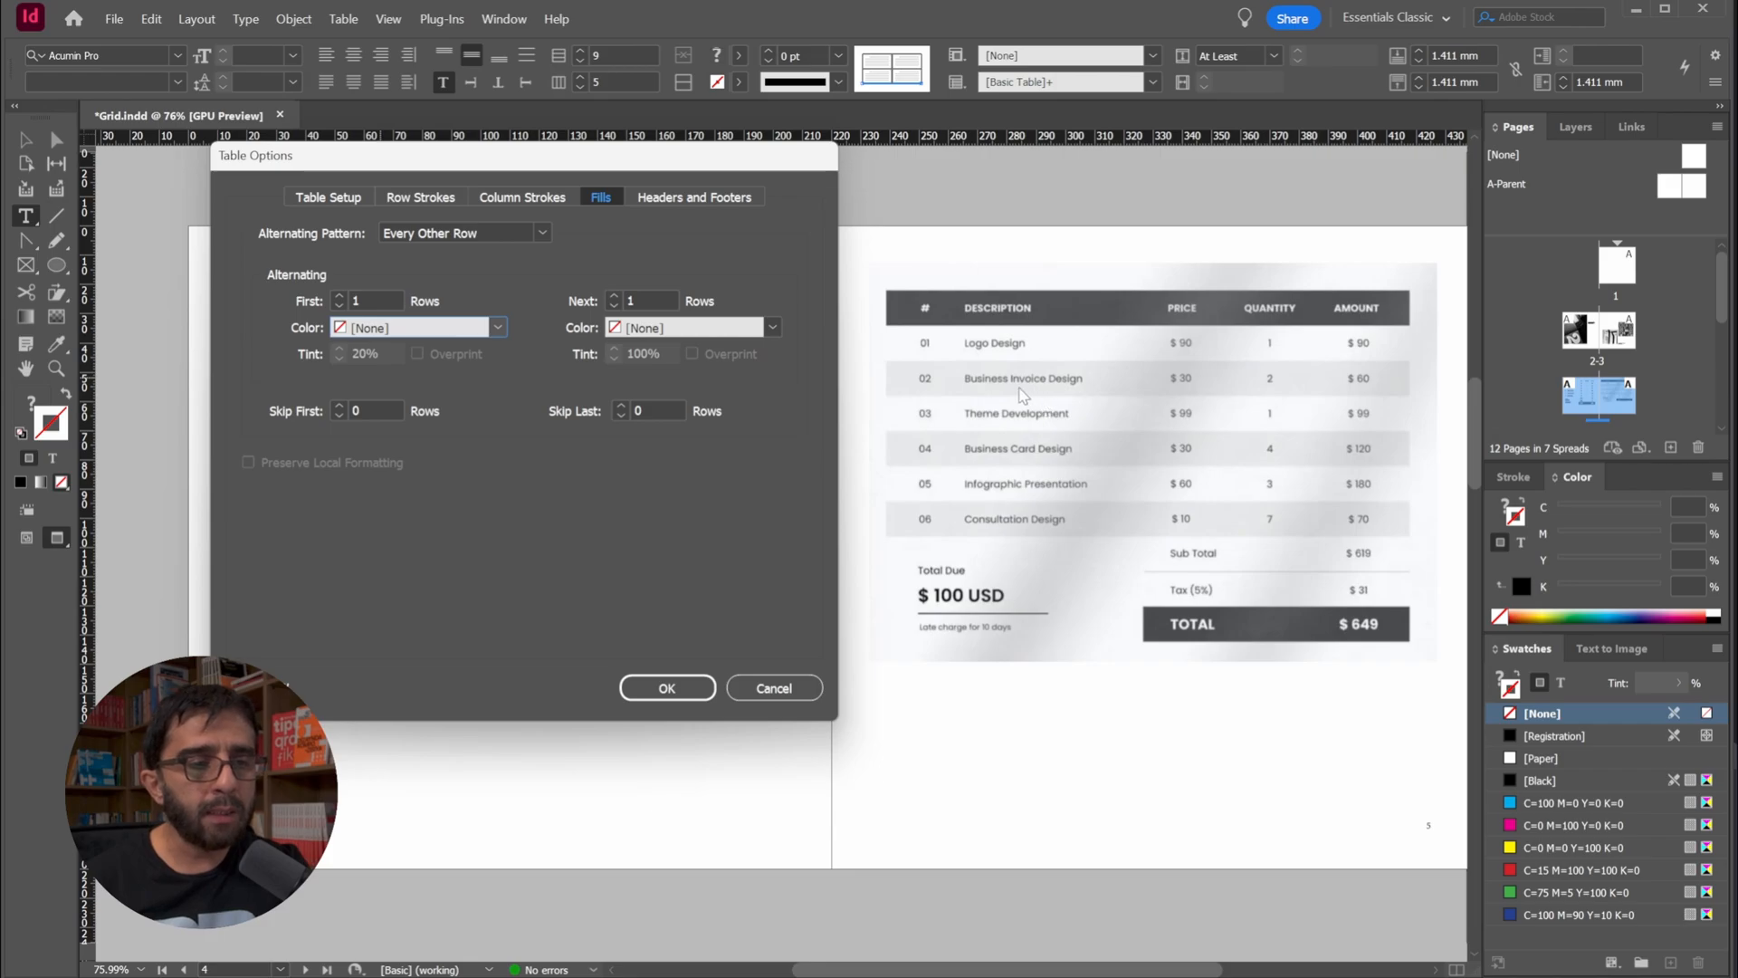
# Set the alternating fill's next row to [Black] with a 10% tint
pyautogui.click(638, 328)
pyautogui.click(639, 400)
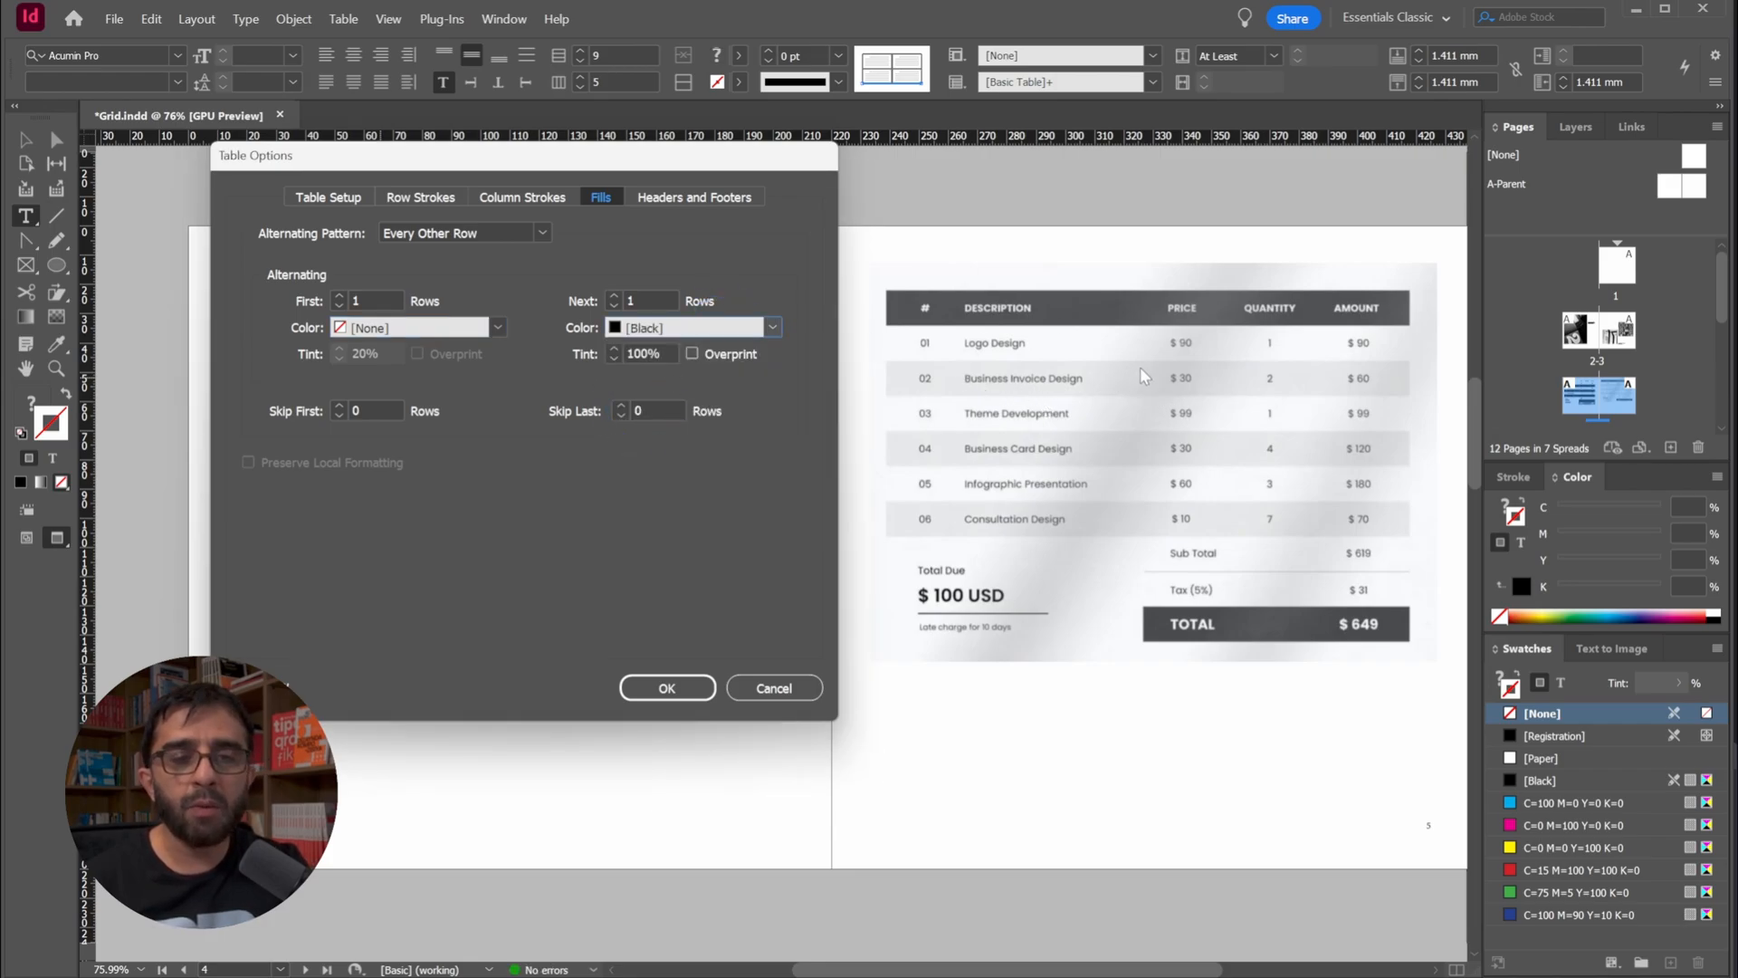
pyautogui.moveTo(665, 353); pyautogui.dragTo(504, 351)
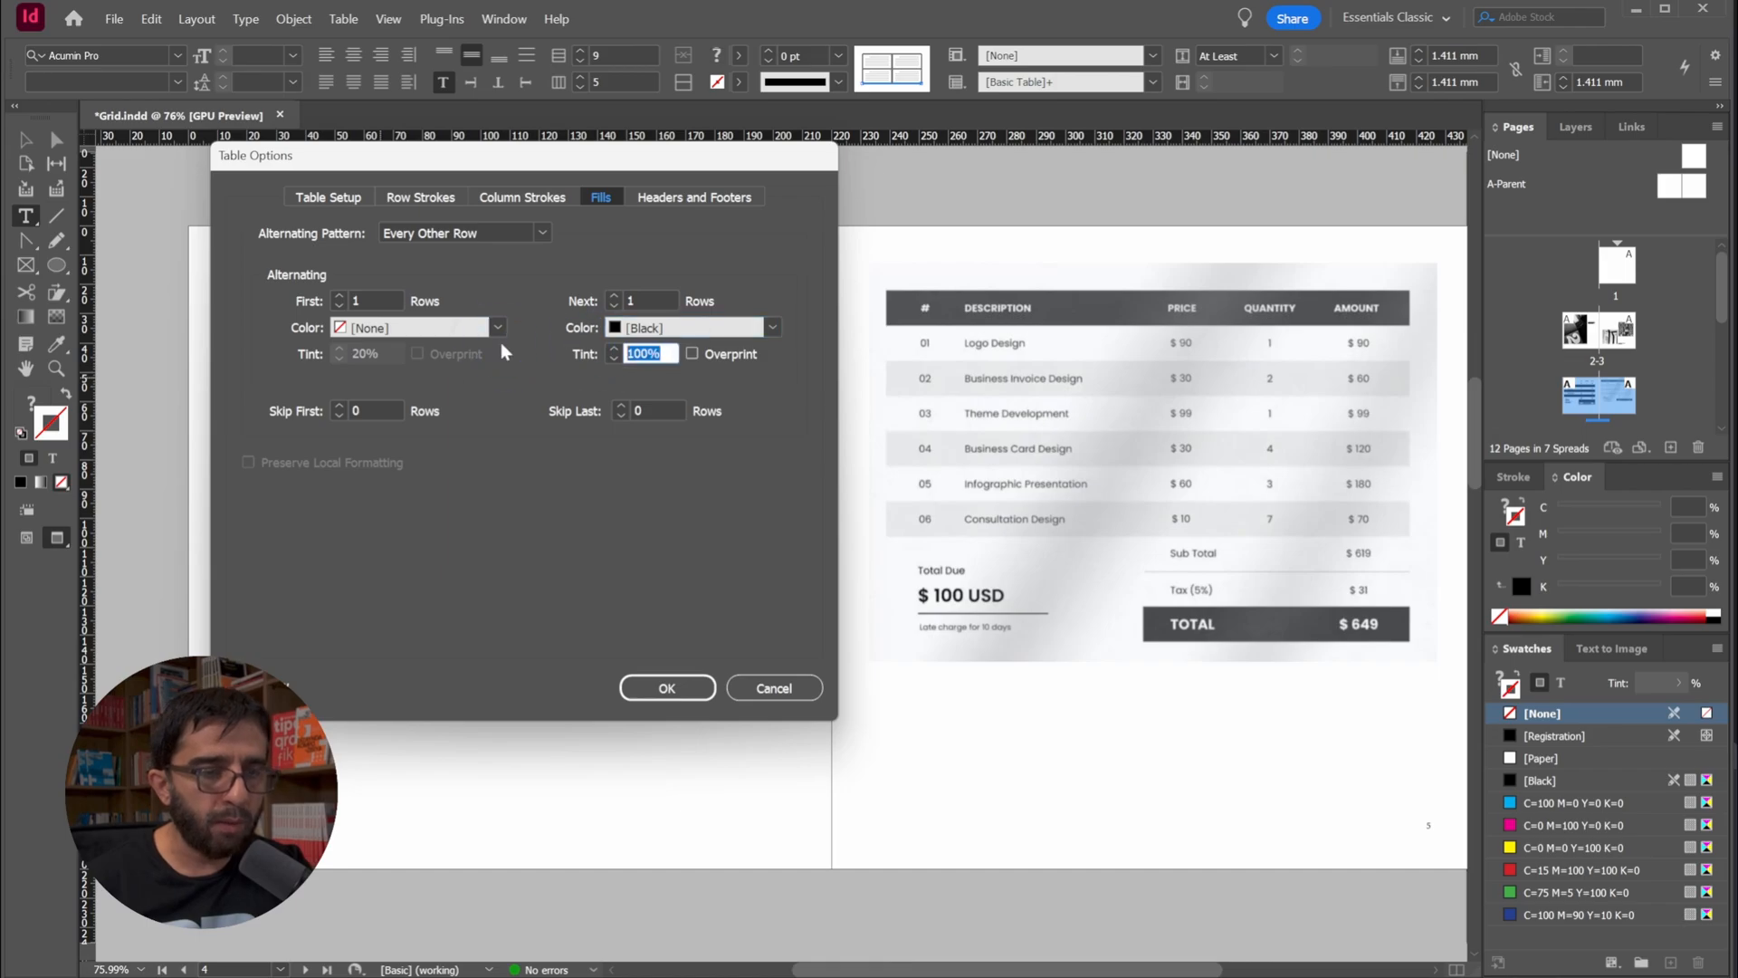
pyautogui.write('10')
pyautogui.press('Tab')
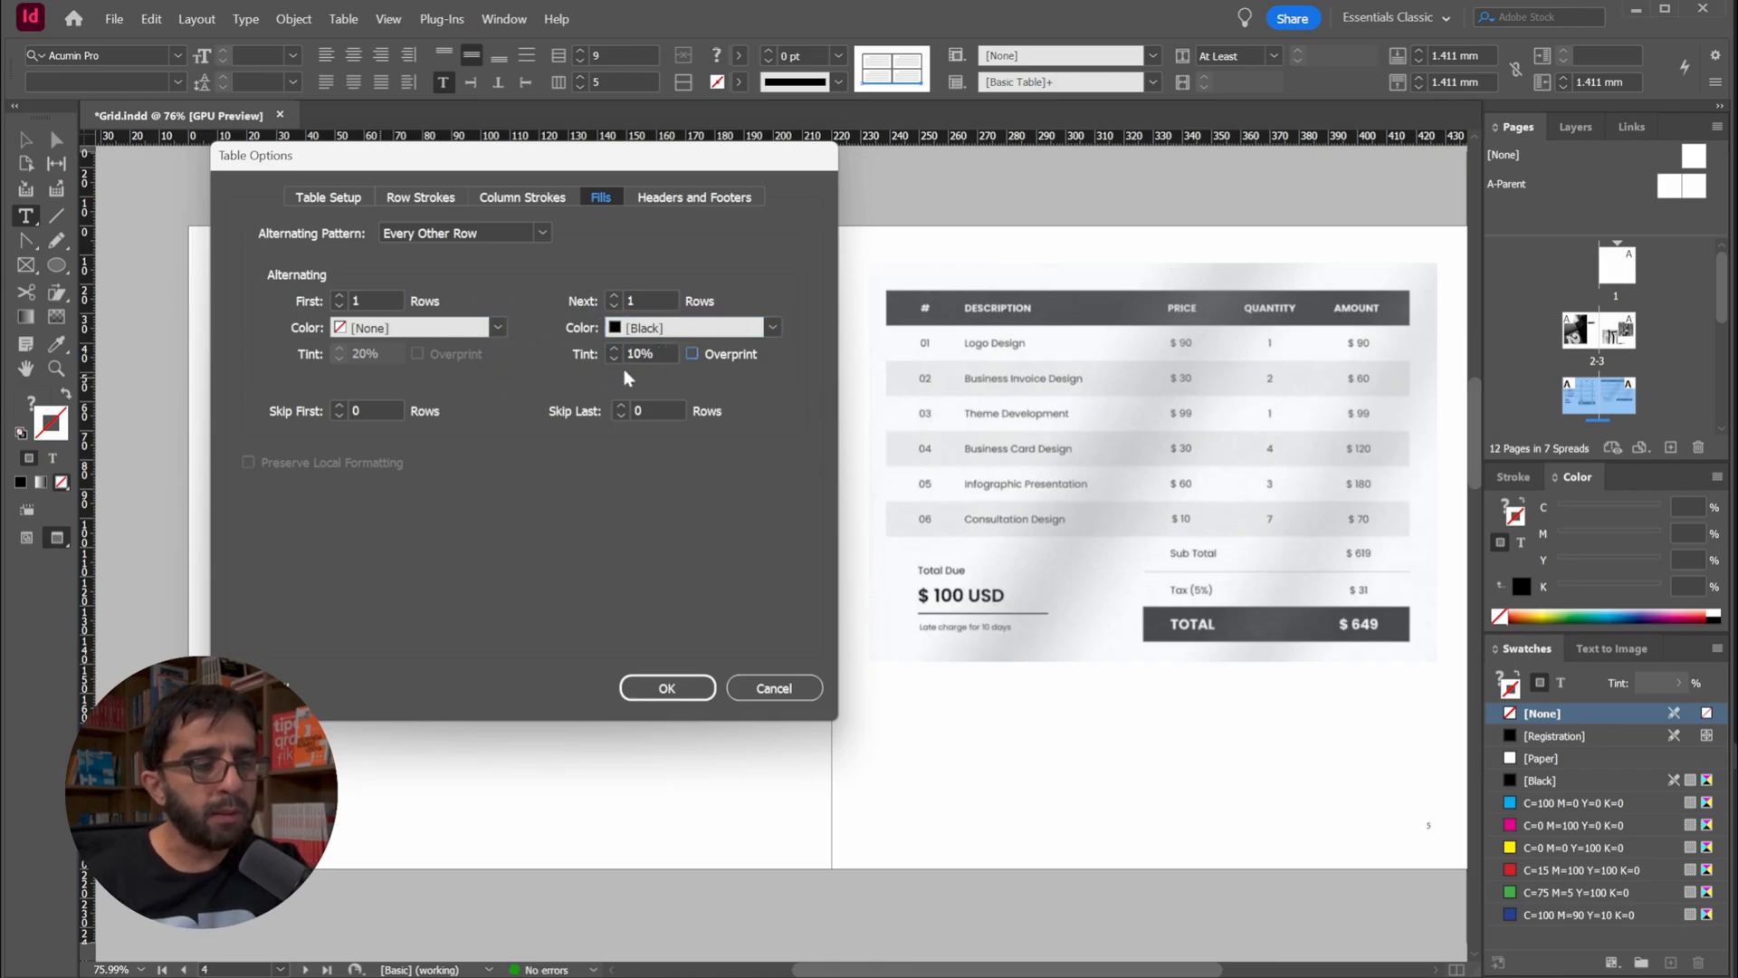
# Apply the alternating fill settings and deselect the invoice table
pyautogui.click(666, 688)
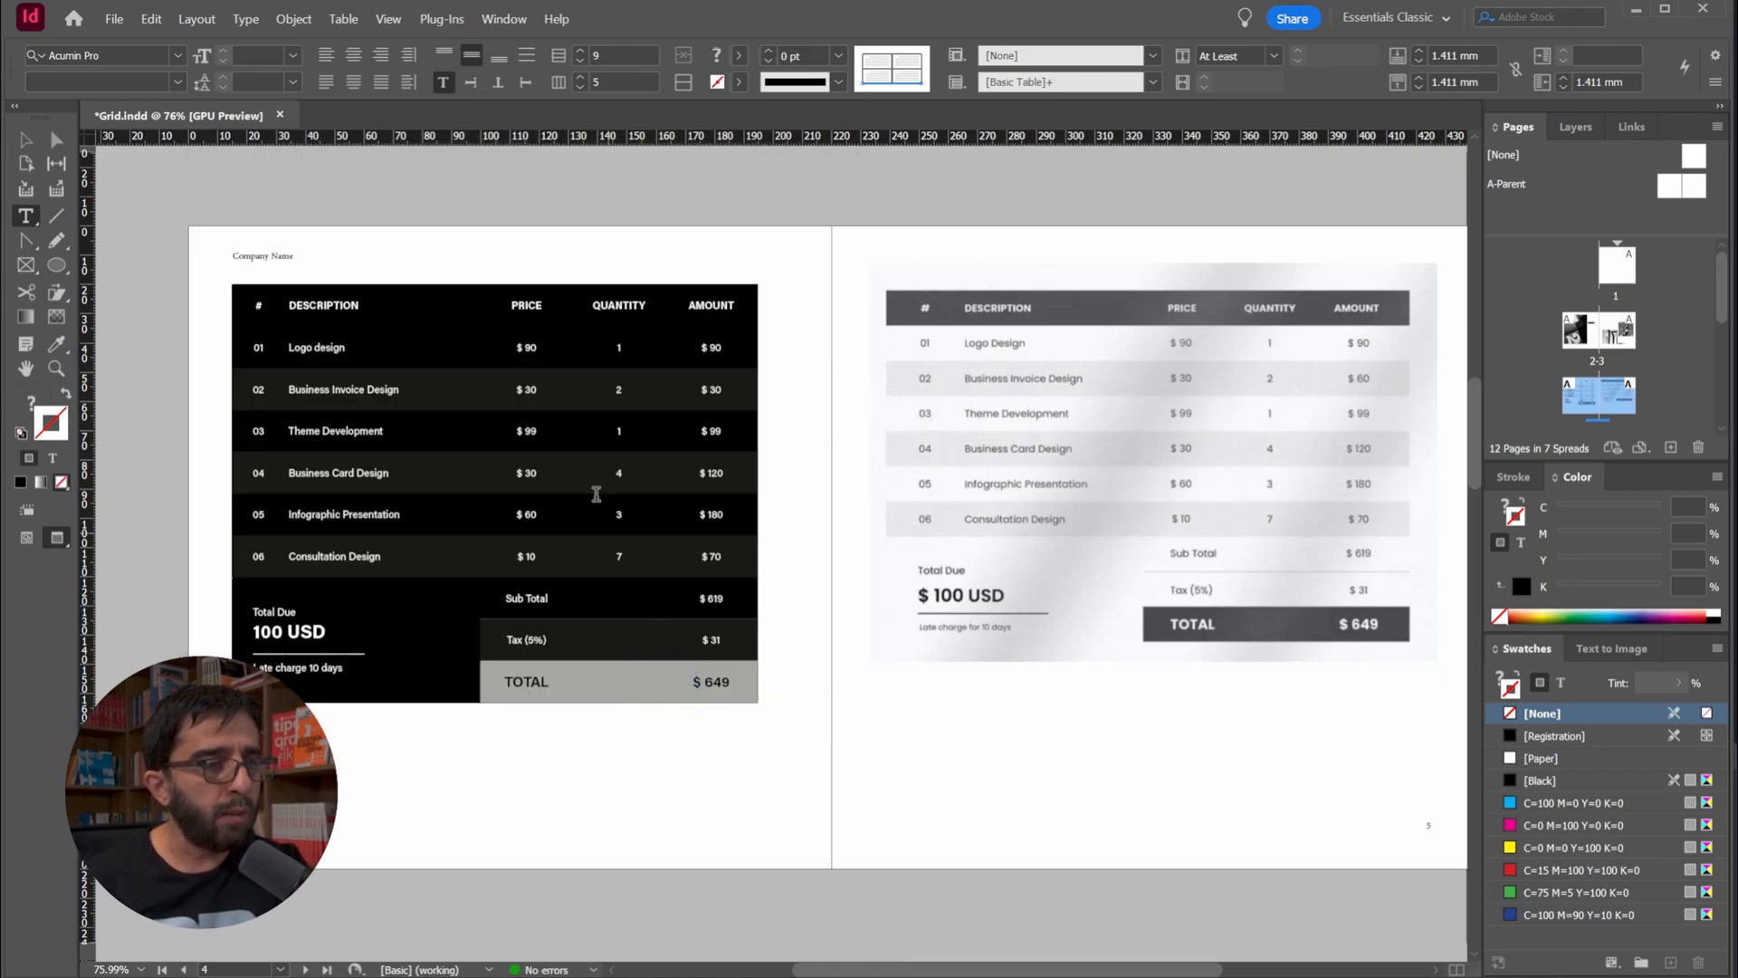
pyautogui.click(30, 141)
pyautogui.click(422, 199)
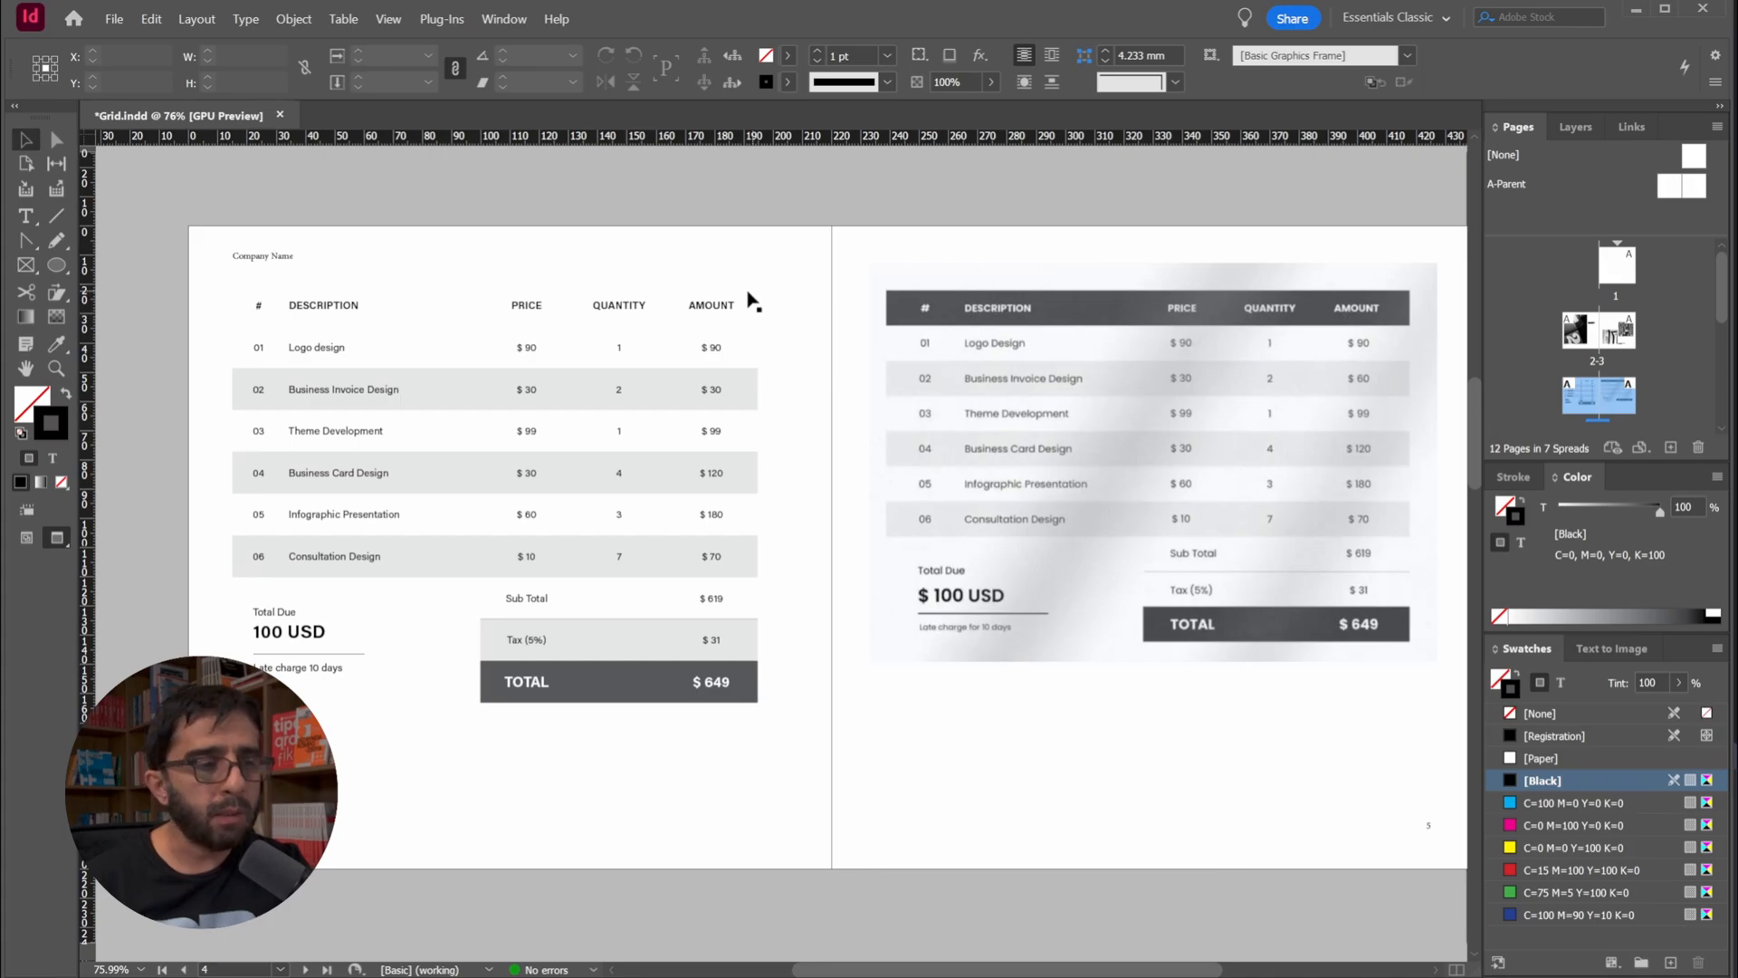
# Check the fill swatch and tint used on the TOTAL row's cells
pyautogui.doubleClick(352, 308)
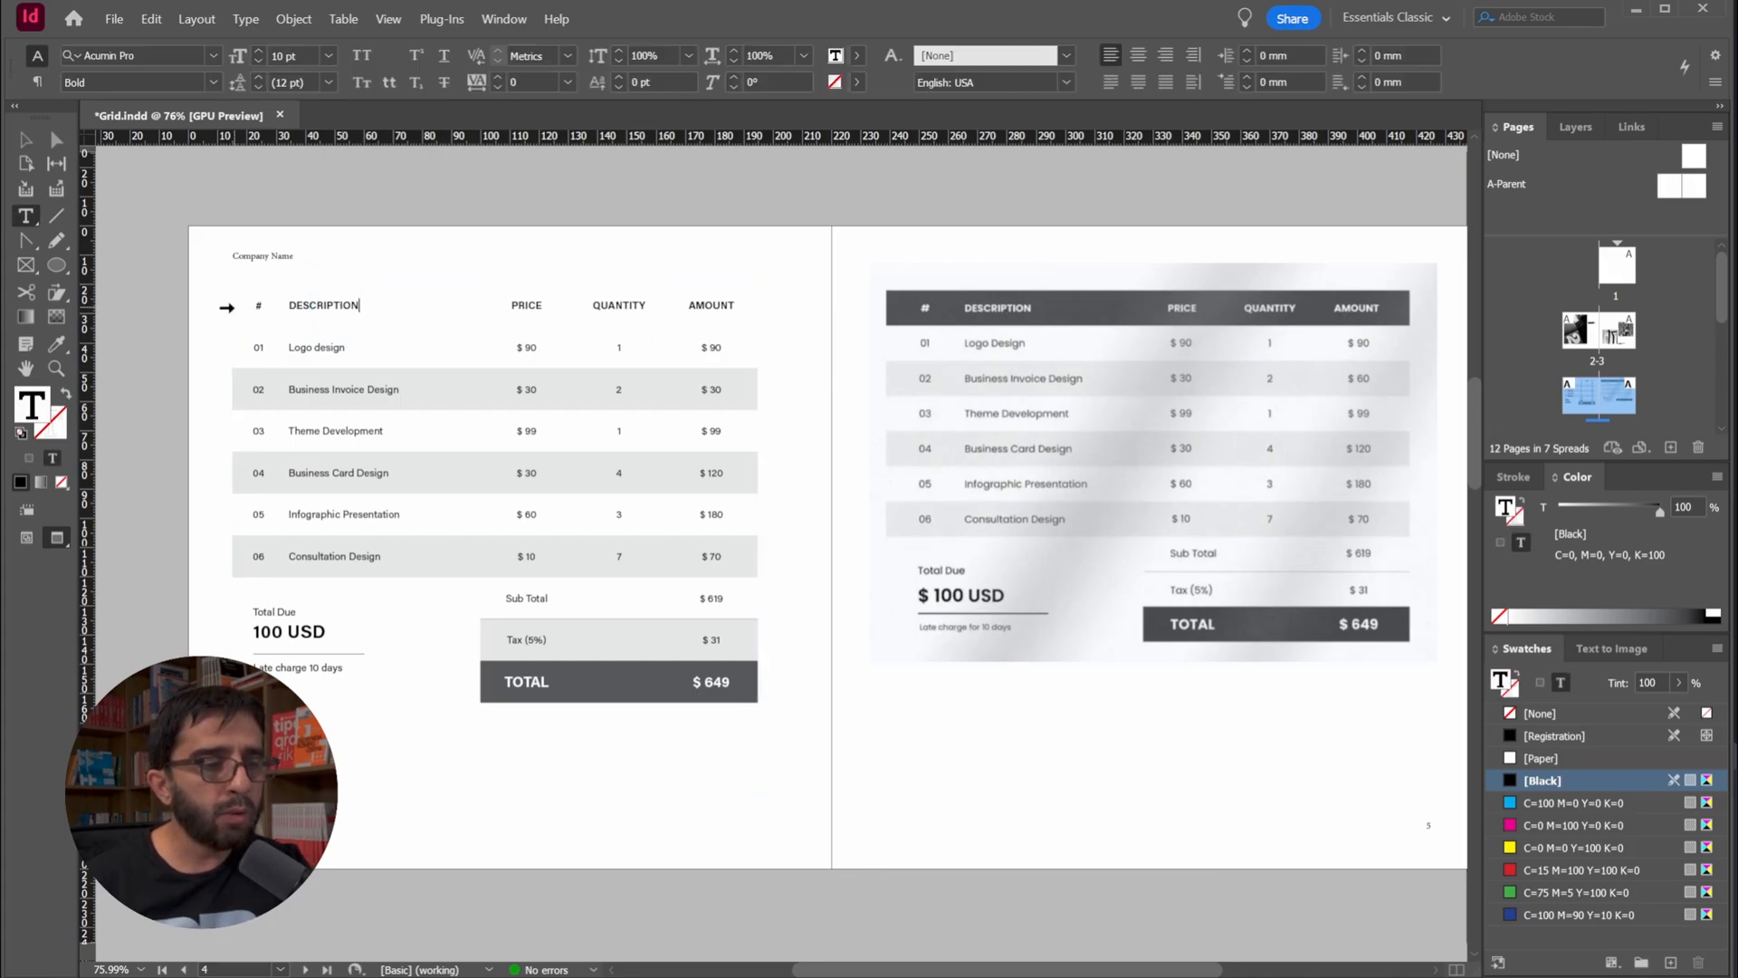
pyautogui.click(226, 305)
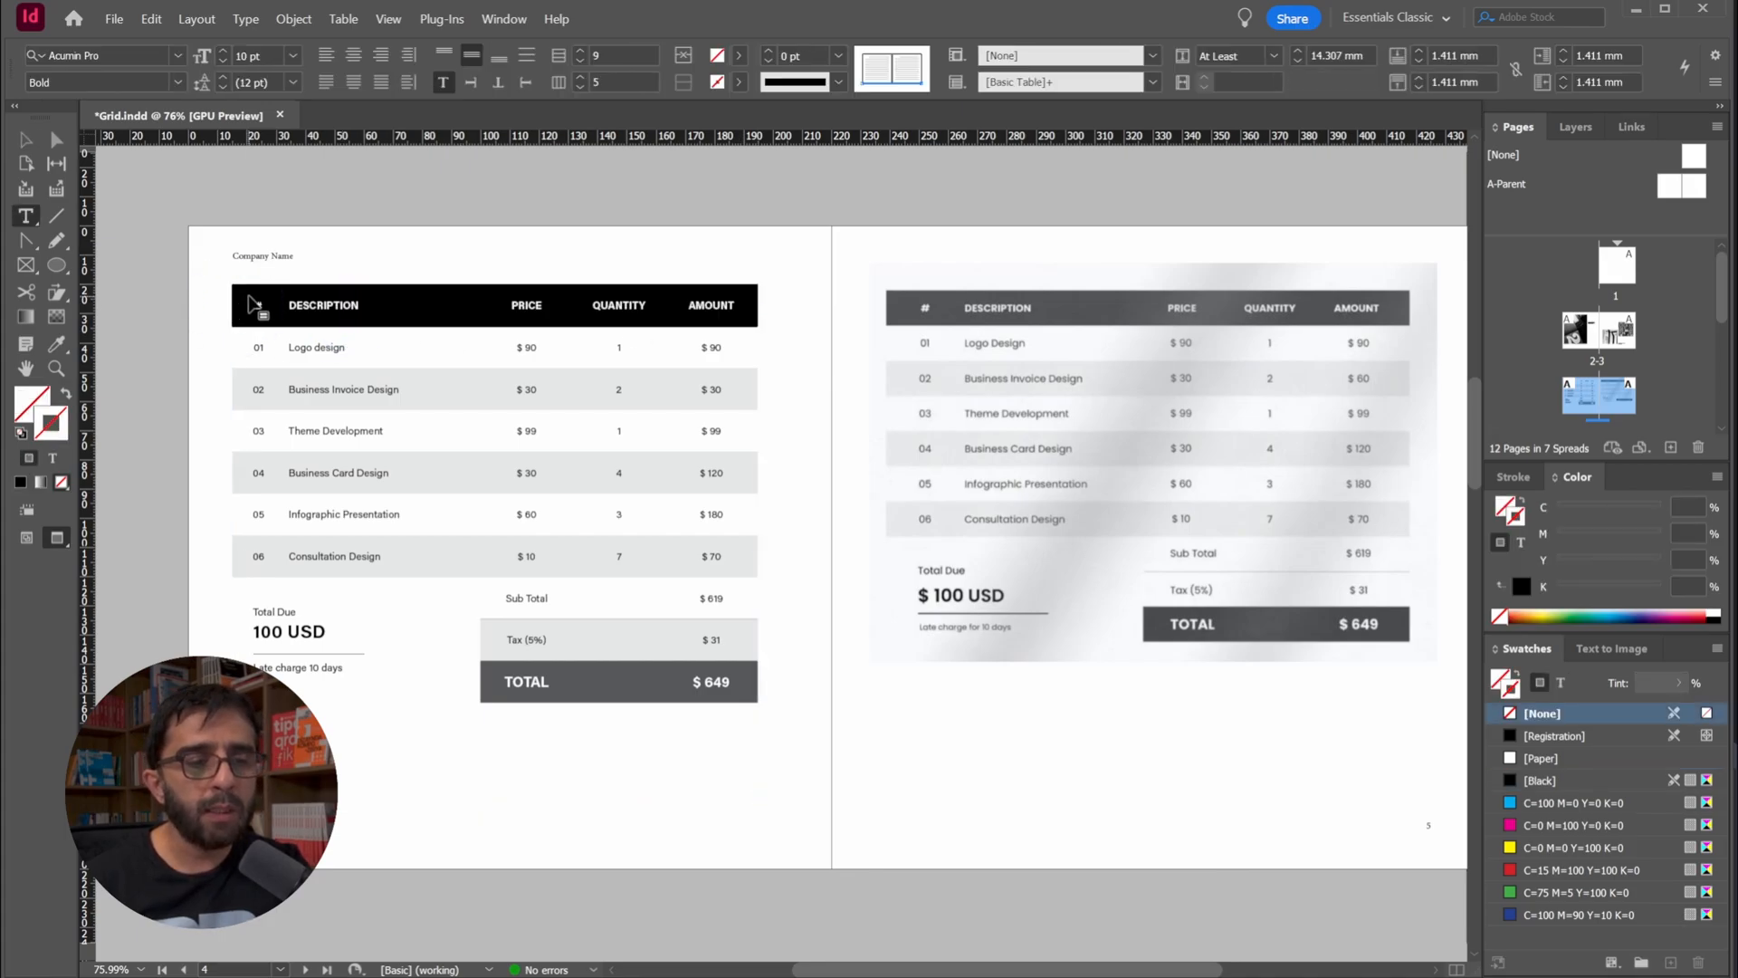
pyautogui.moveTo(523, 693); pyautogui.dragTo(698, 691)
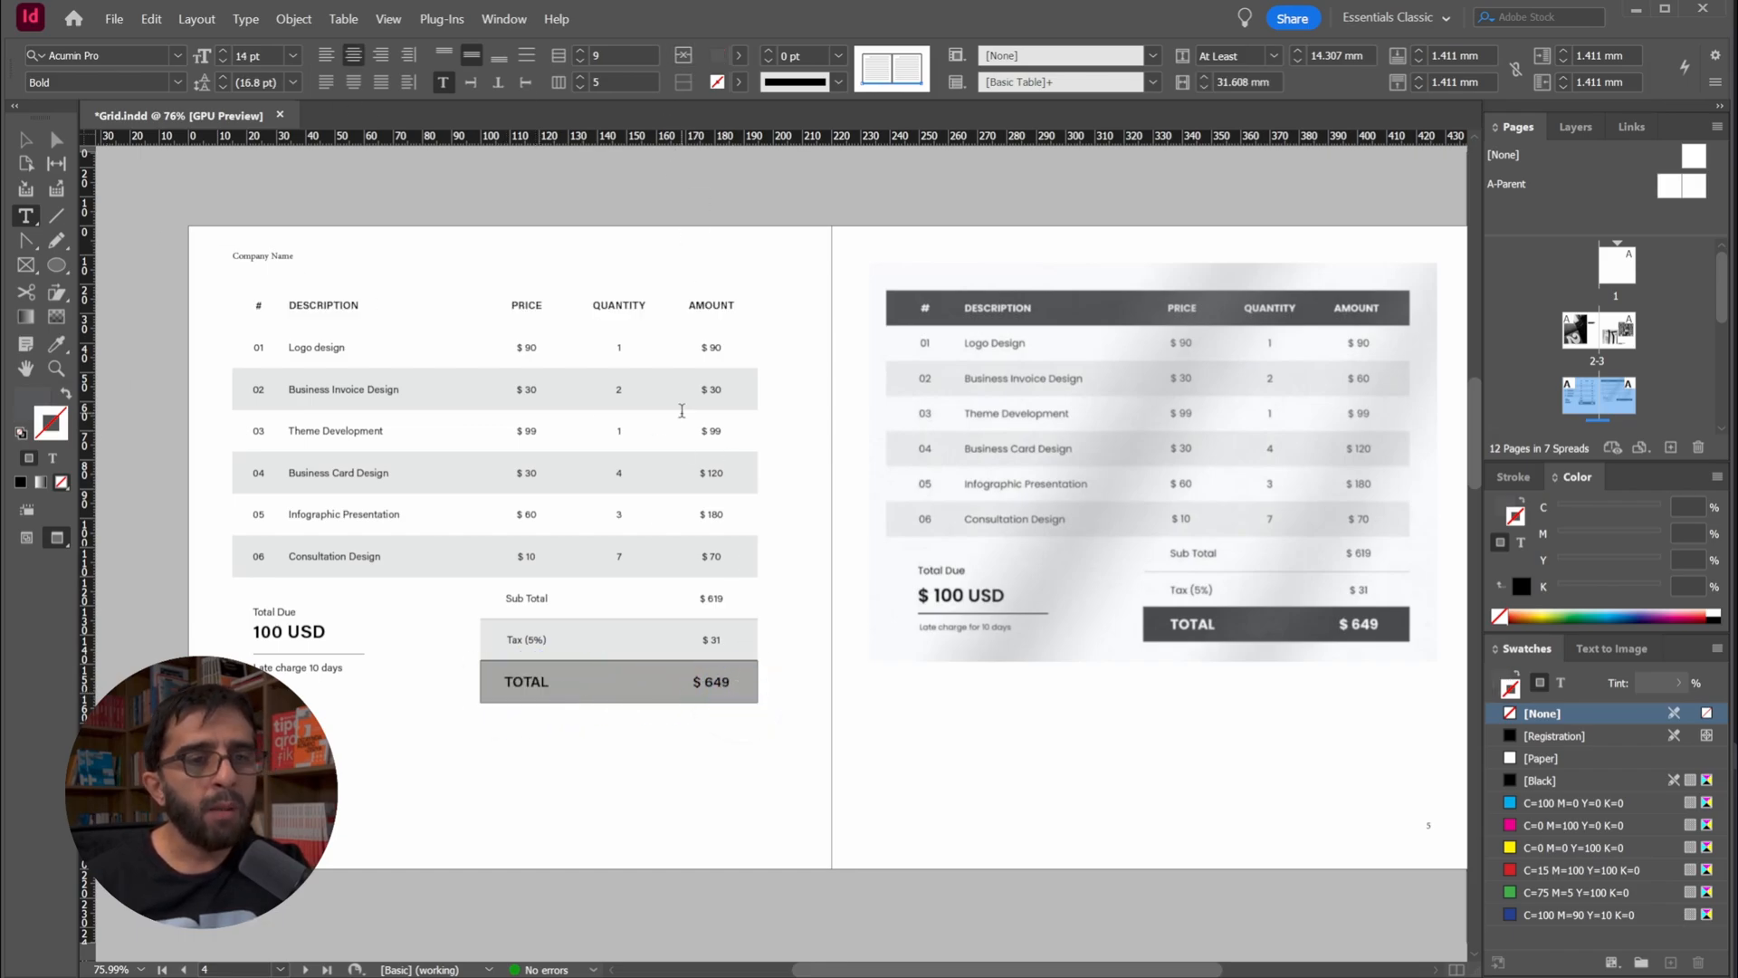
pyautogui.click(740, 54)
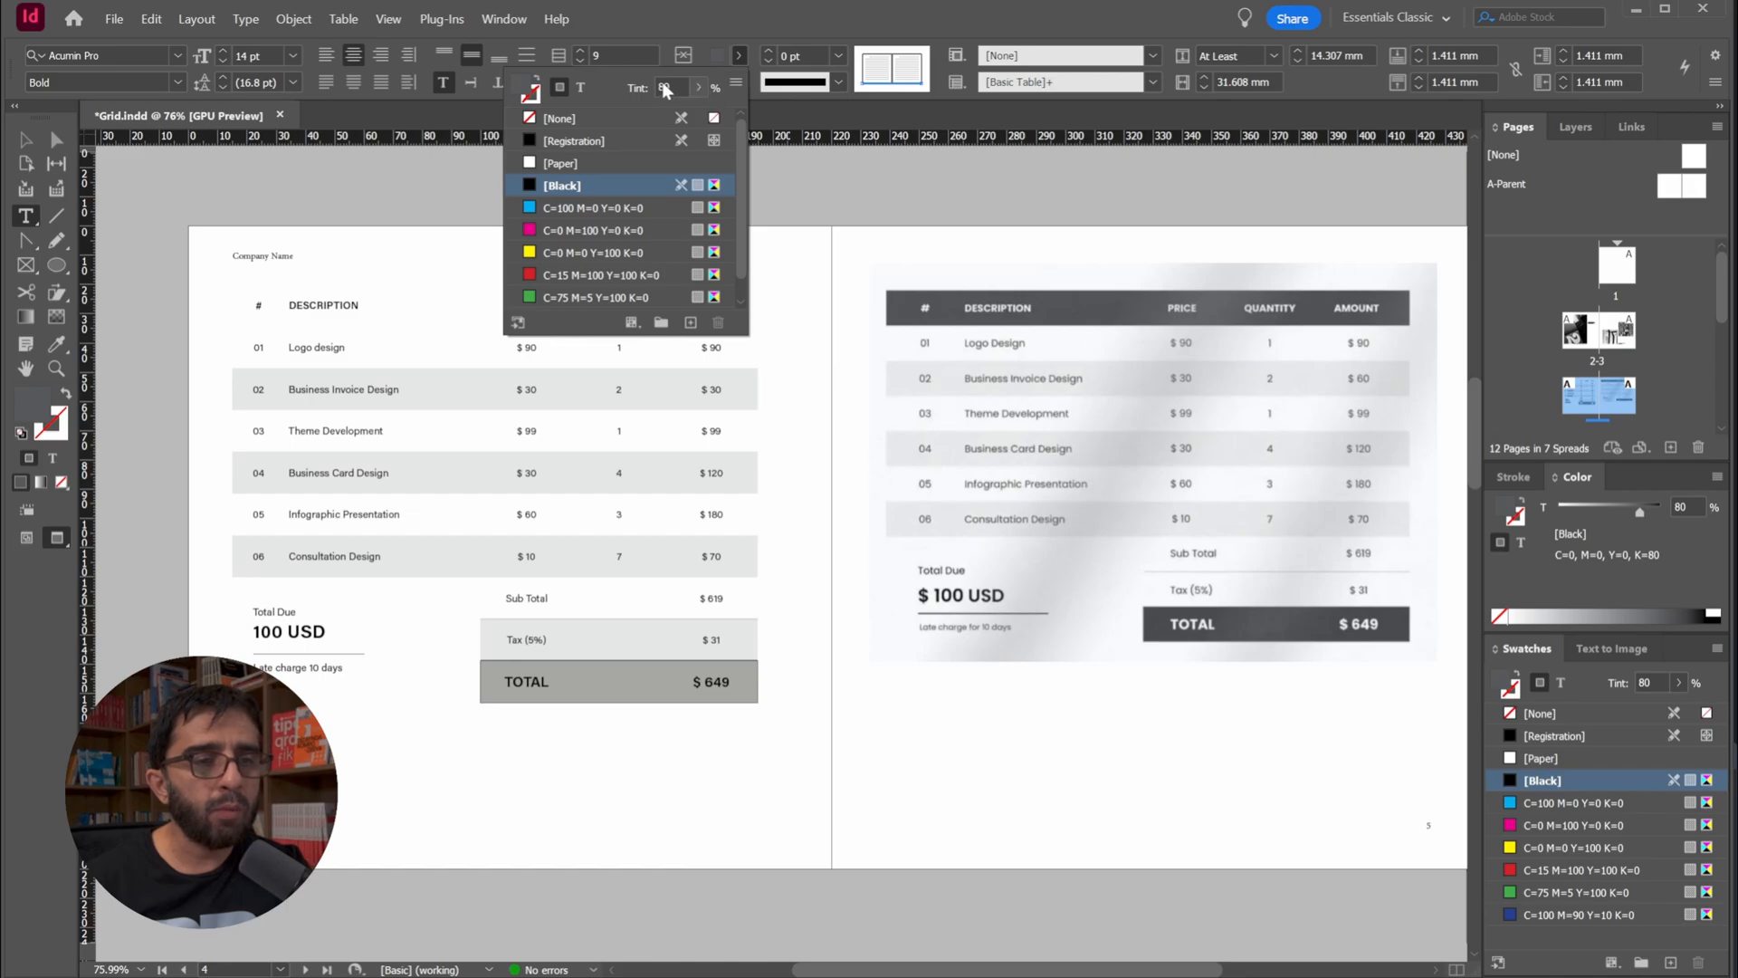
pyautogui.click(524, 167)
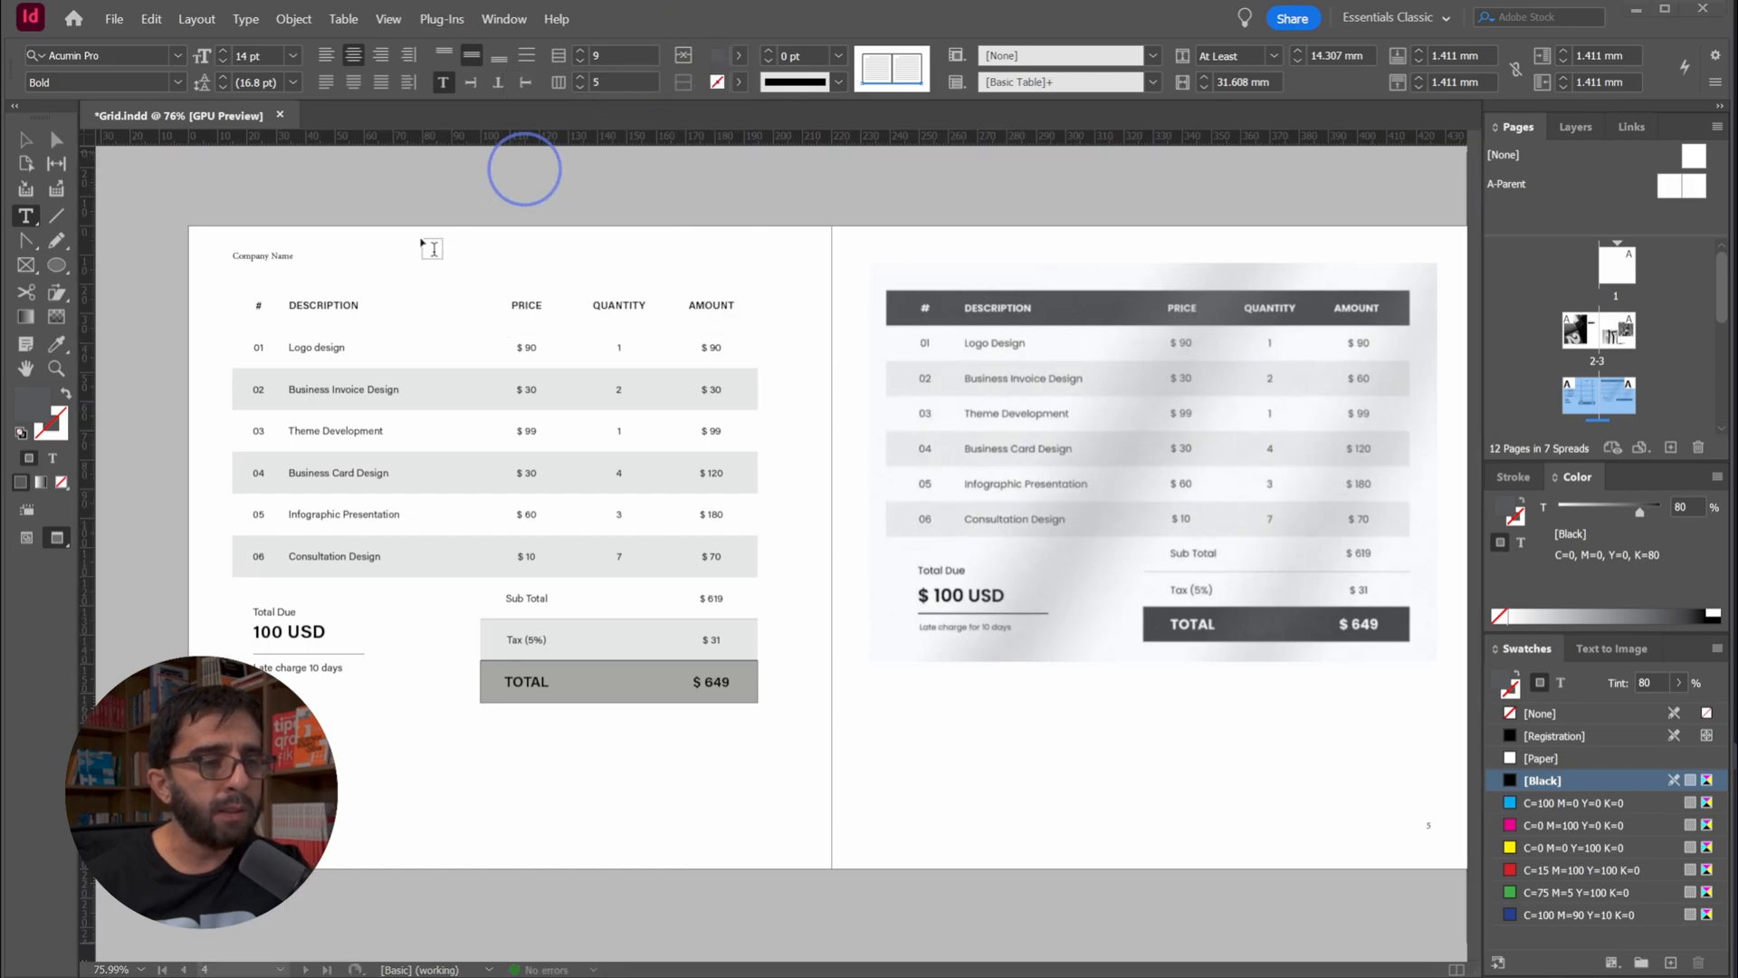
# Fill the table's header row with [Black] at an 80% tint
pyautogui.click(222, 305)
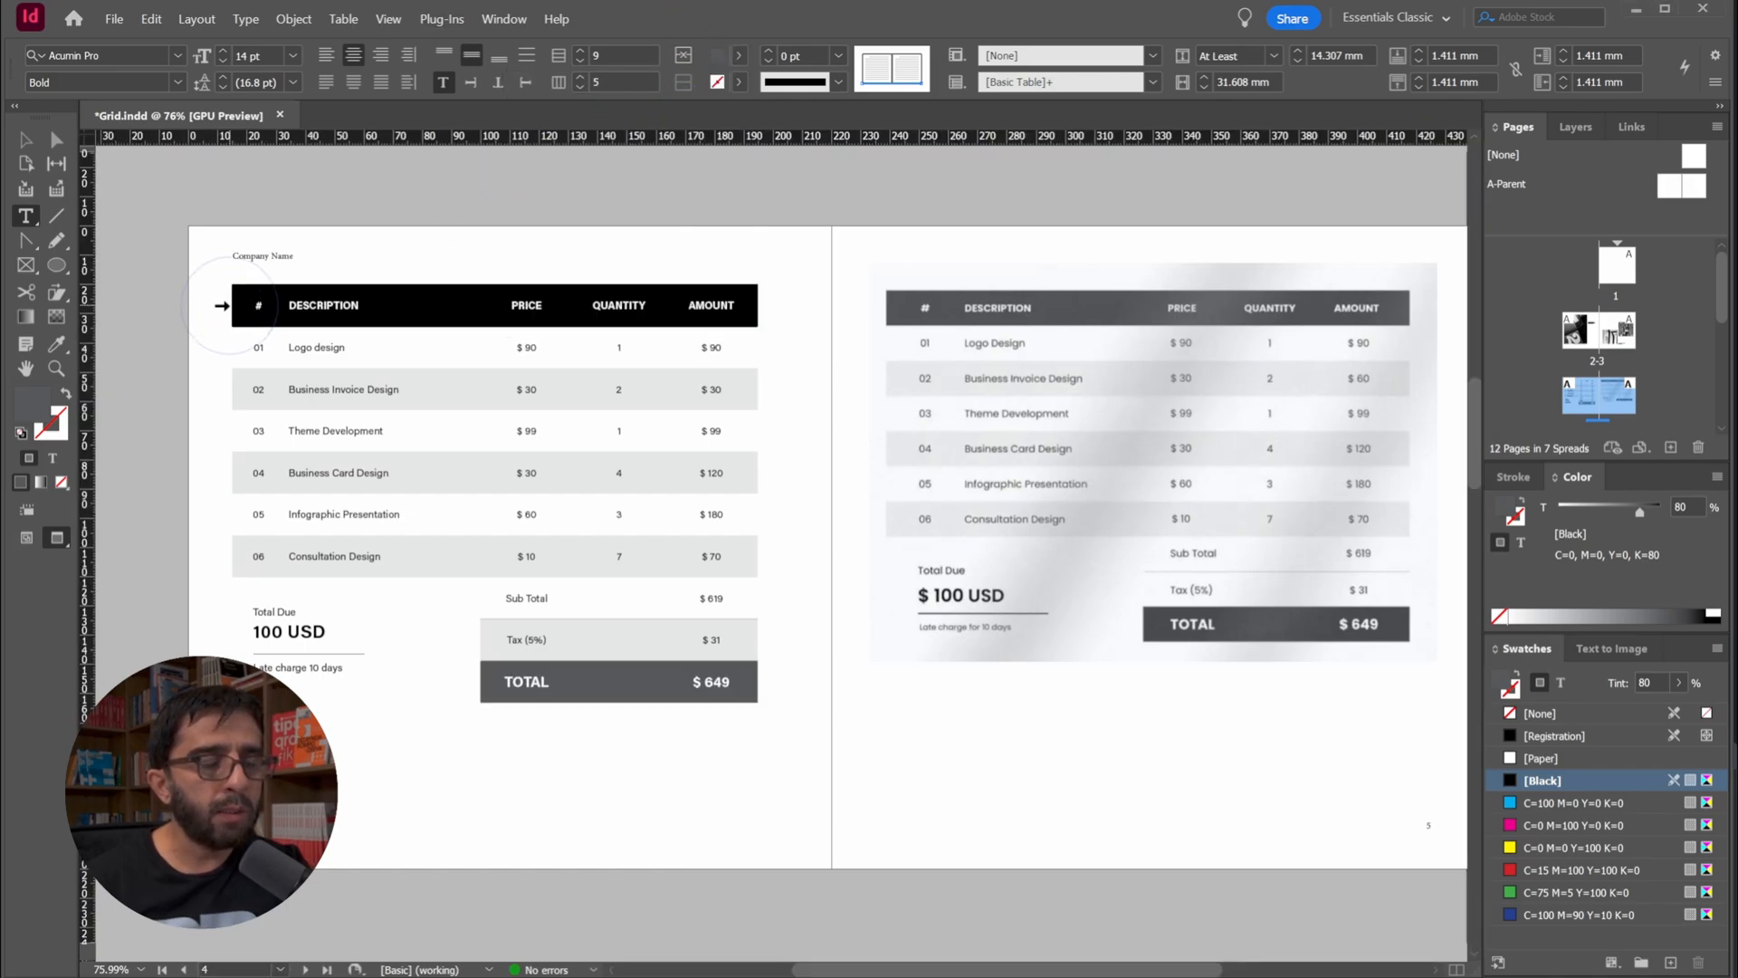
pyautogui.click(739, 55)
pyautogui.click(561, 186)
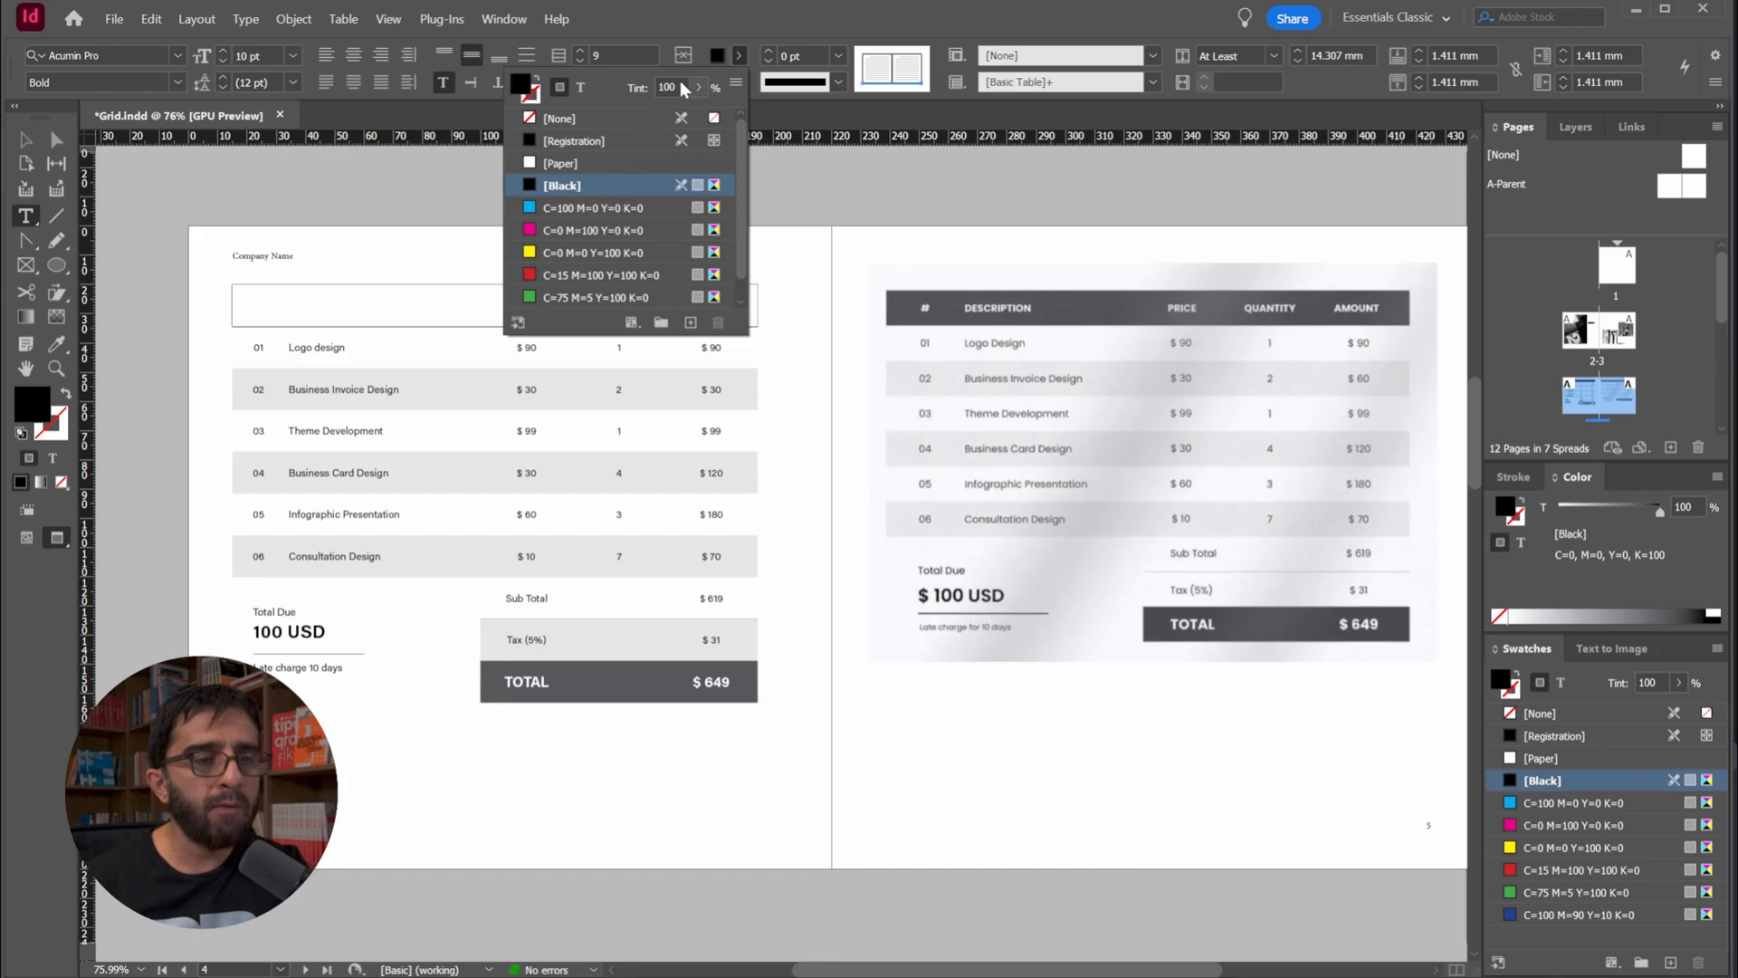
pyautogui.click(610, 82)
pyautogui.write('80')
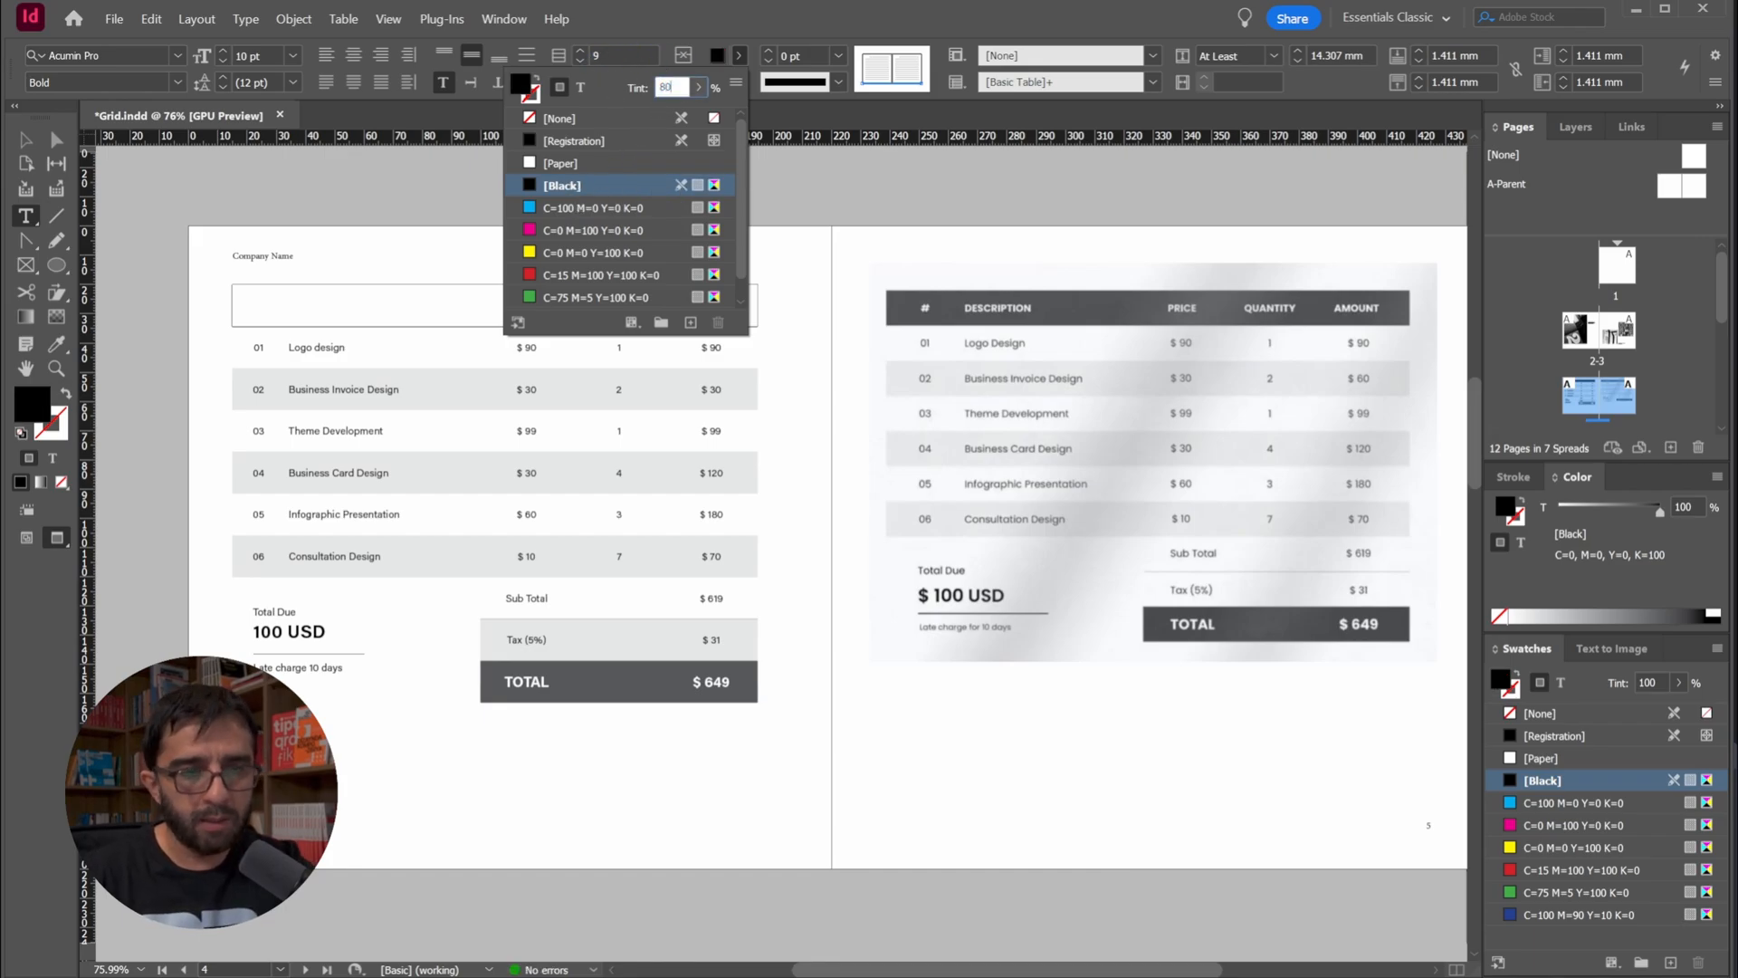
pyautogui.press('Return')
# Set the text color of the # and DESCRIPTION headings to [Paper]
pyautogui.click(340, 305)
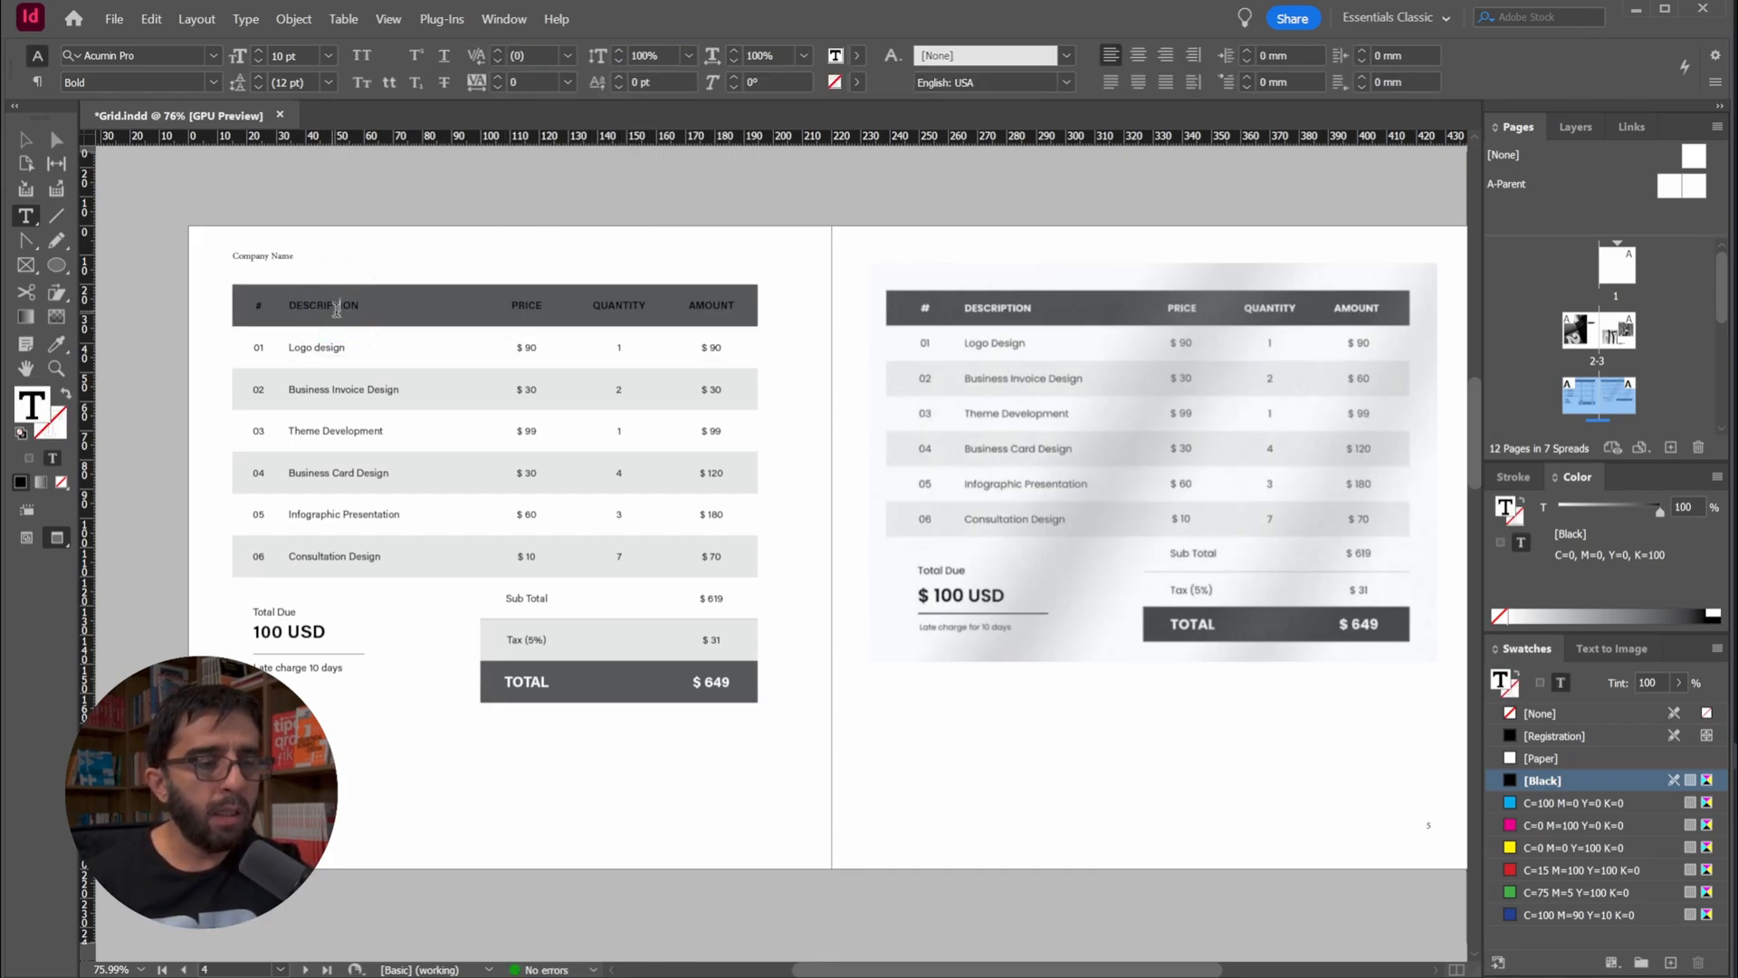
pyautogui.doubleClick(259, 305)
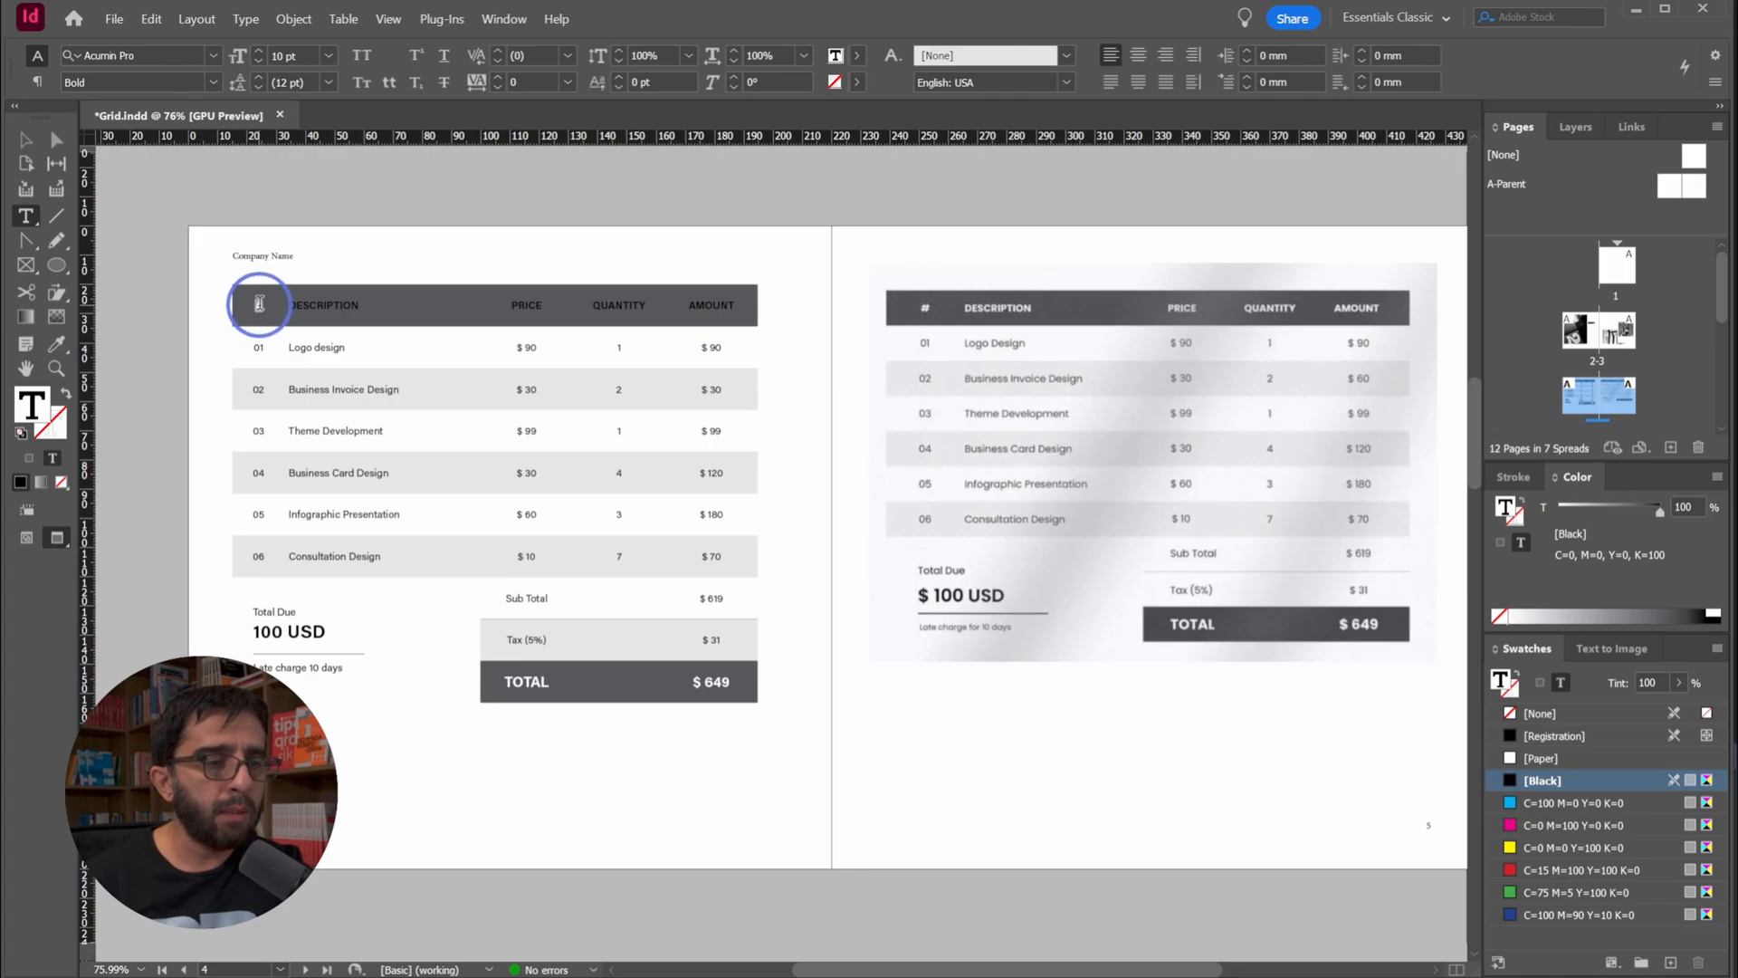
pyautogui.click(834, 56)
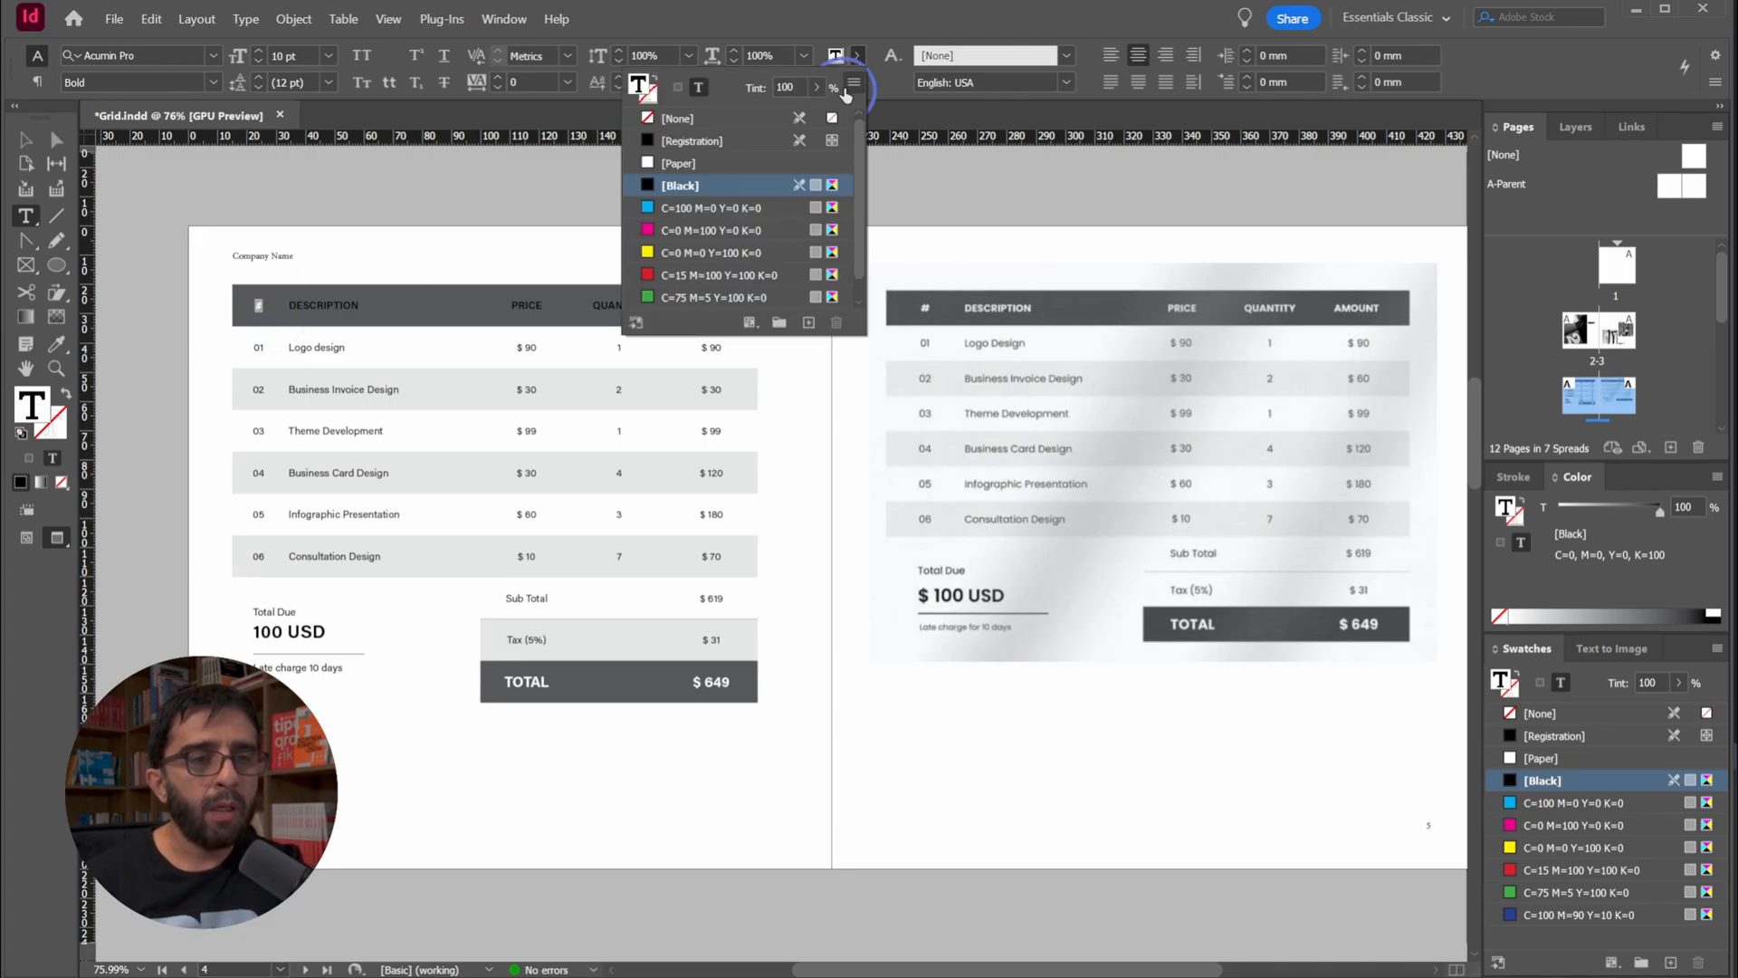
pyautogui.click(674, 159)
pyautogui.click(322, 297)
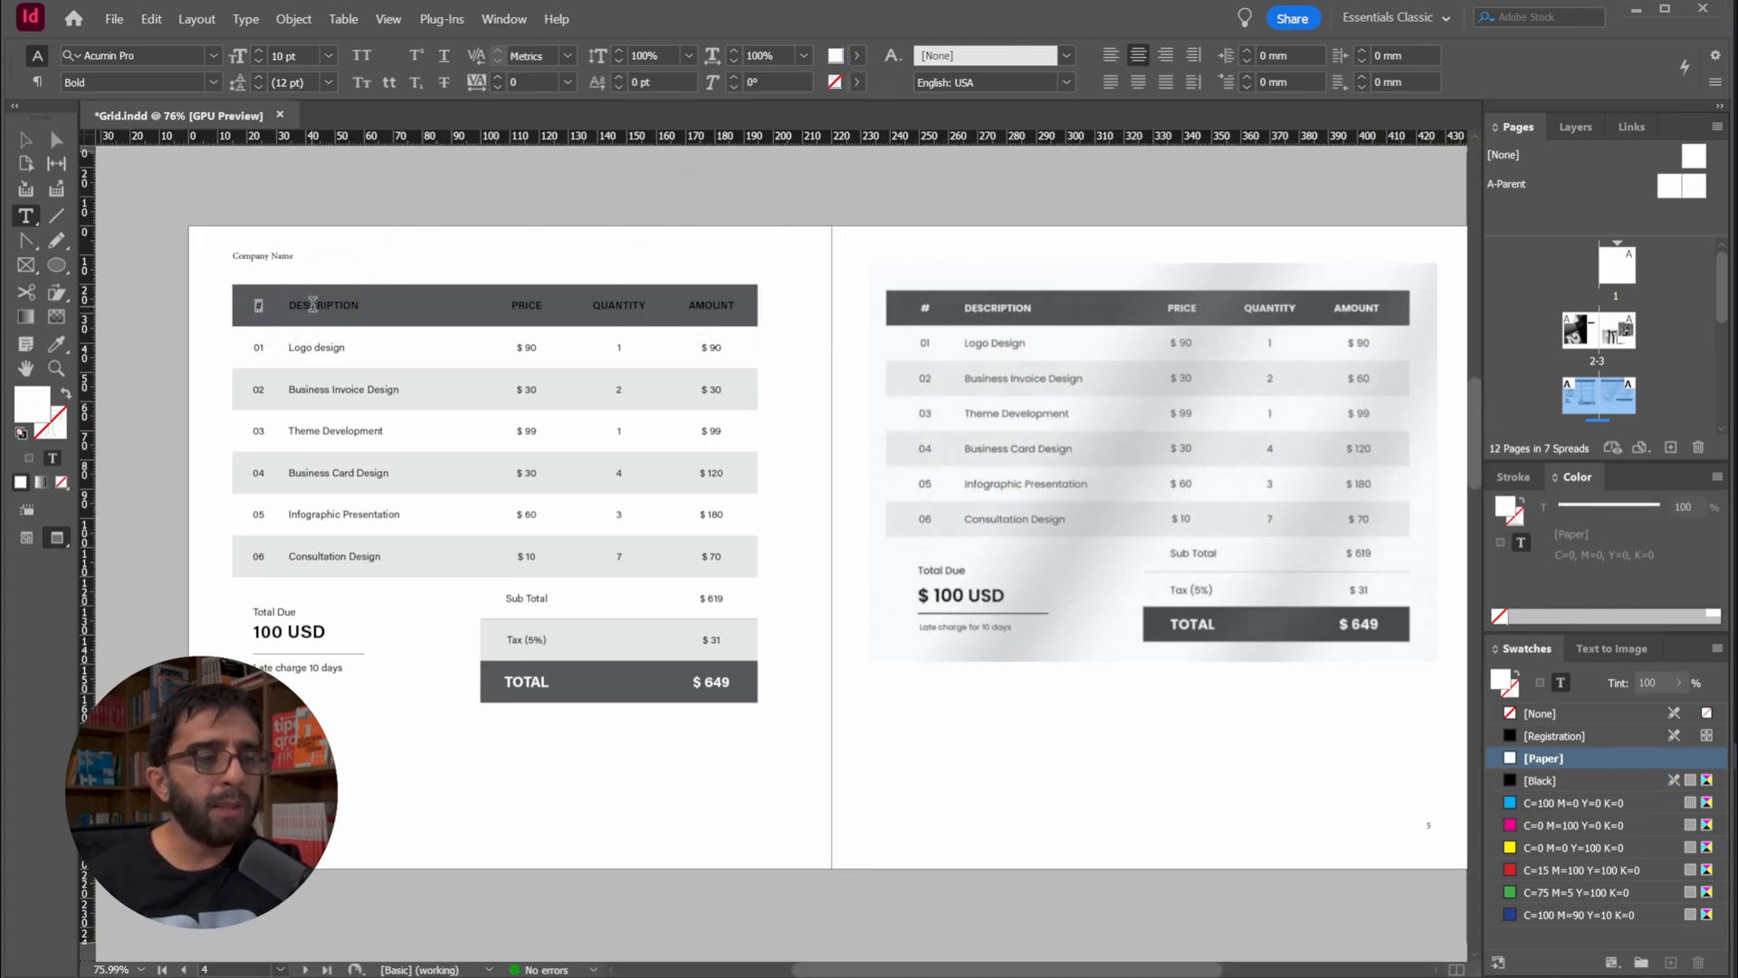
pyautogui.doubleClick(311, 305)
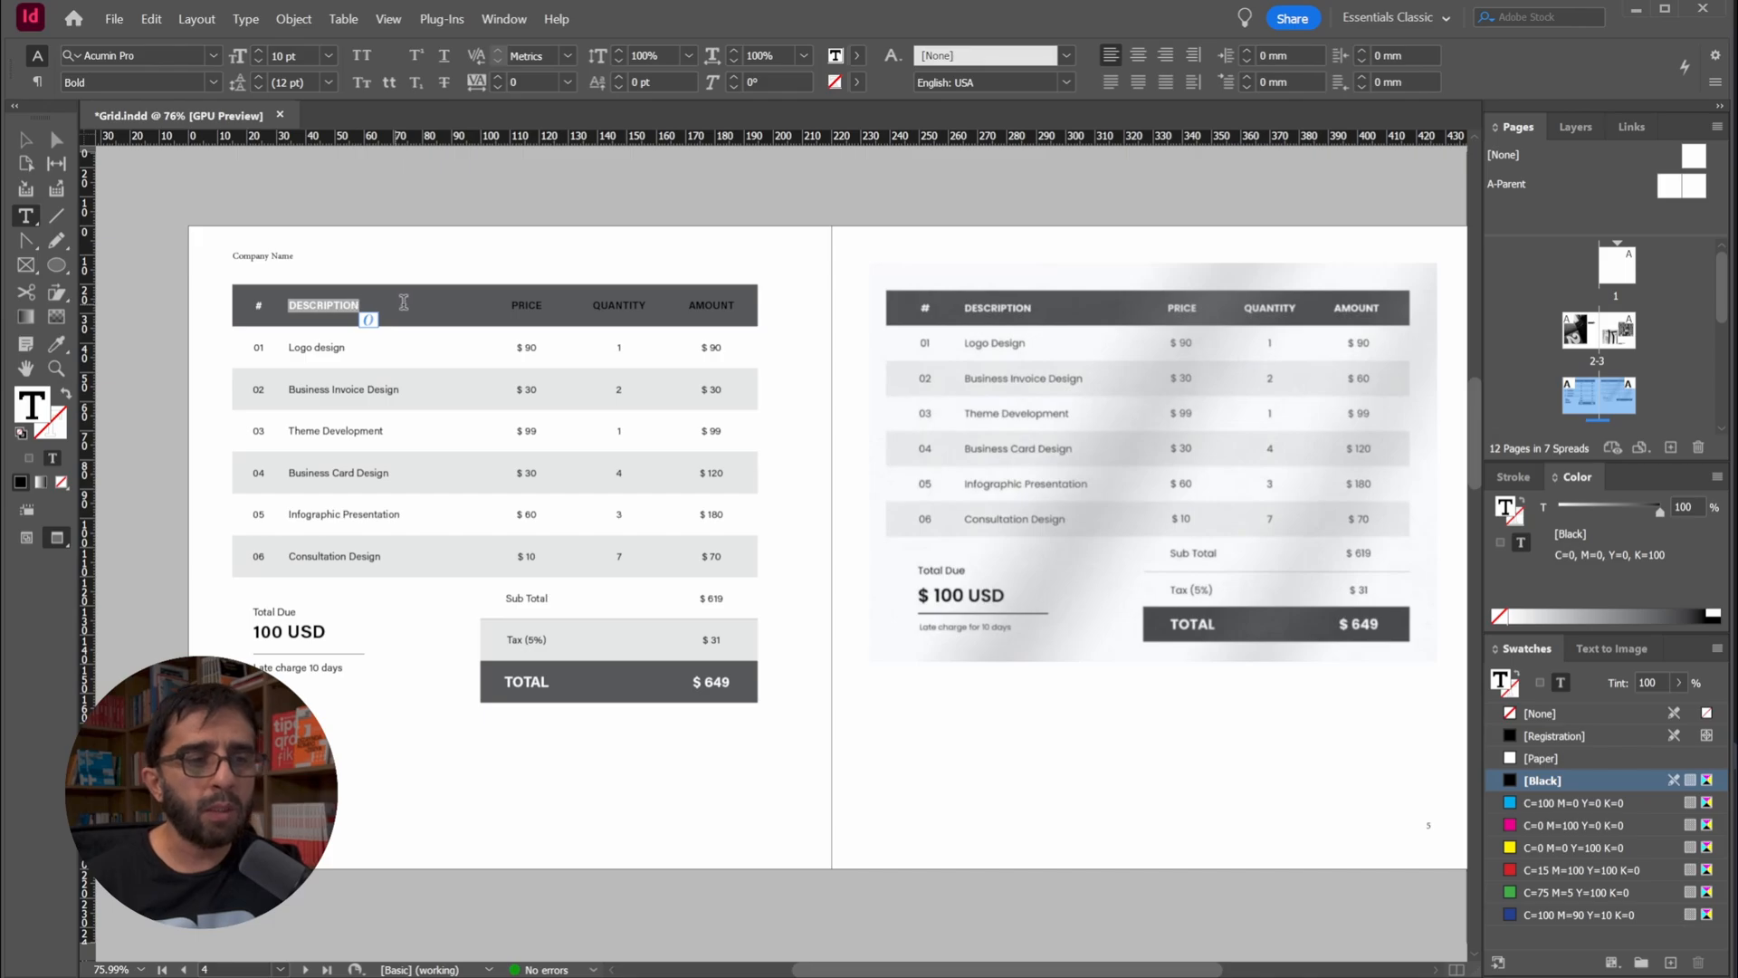
pyautogui.click(858, 56)
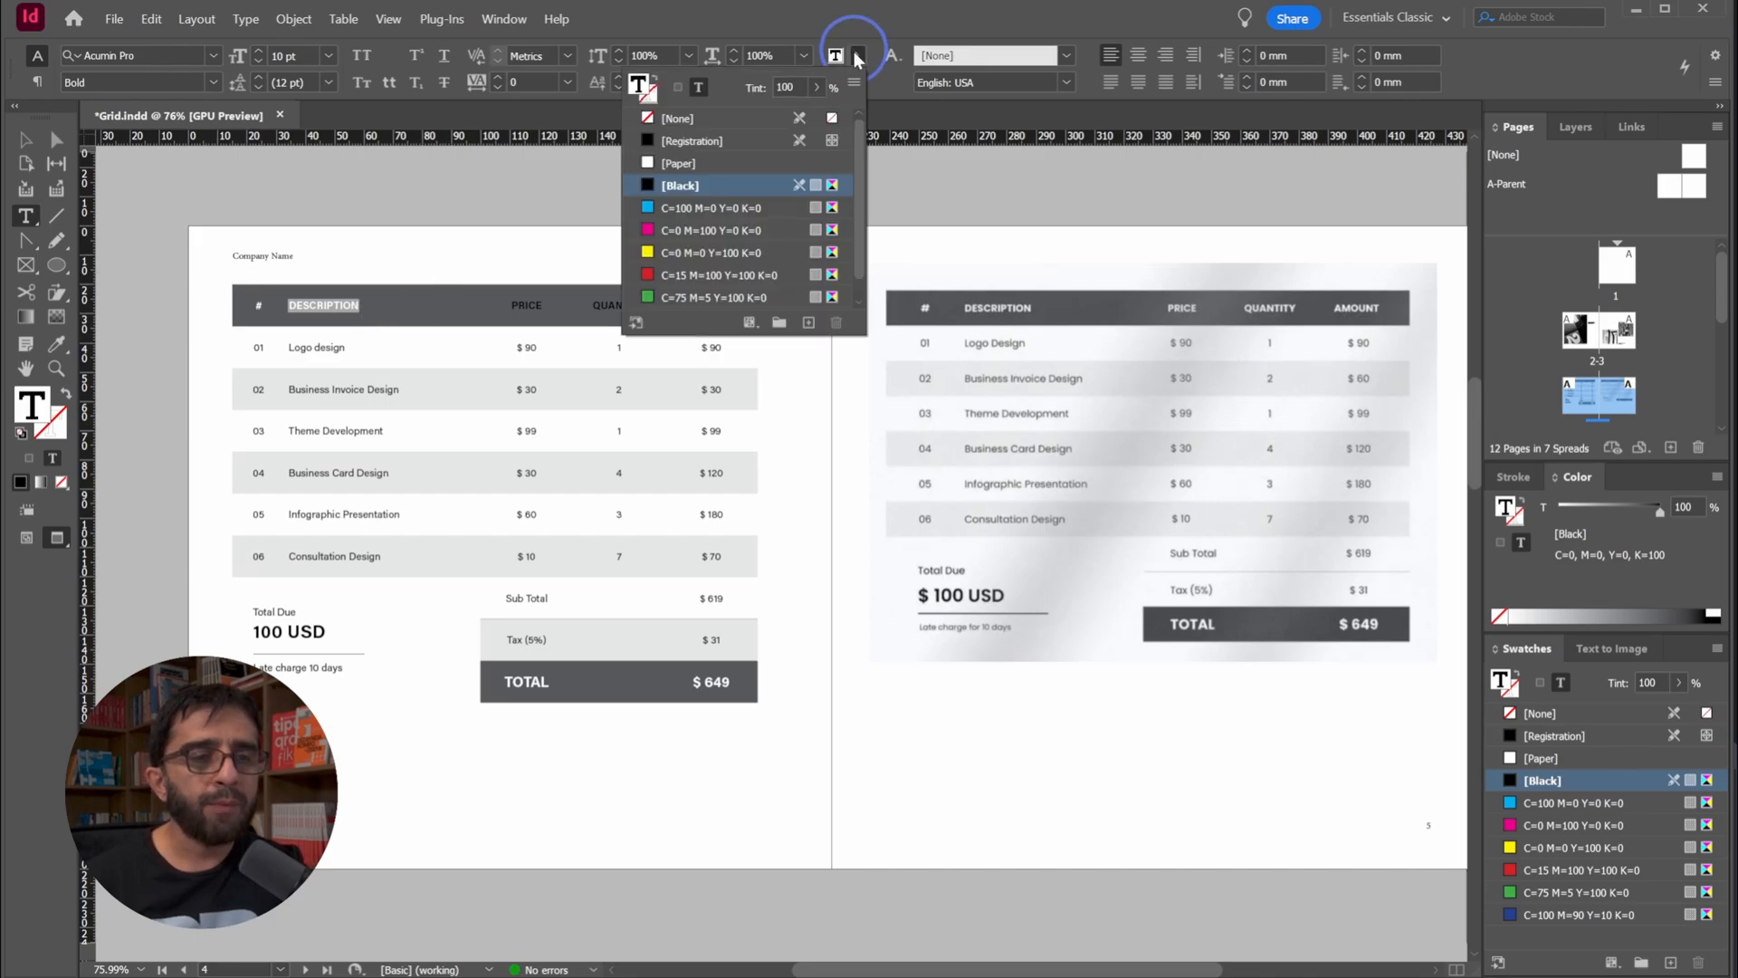
pyautogui.click(675, 164)
# Set the text color of the PRICE and QUANTITY headings to [Paper]
pyautogui.click(521, 308)
pyautogui.click(521, 308)
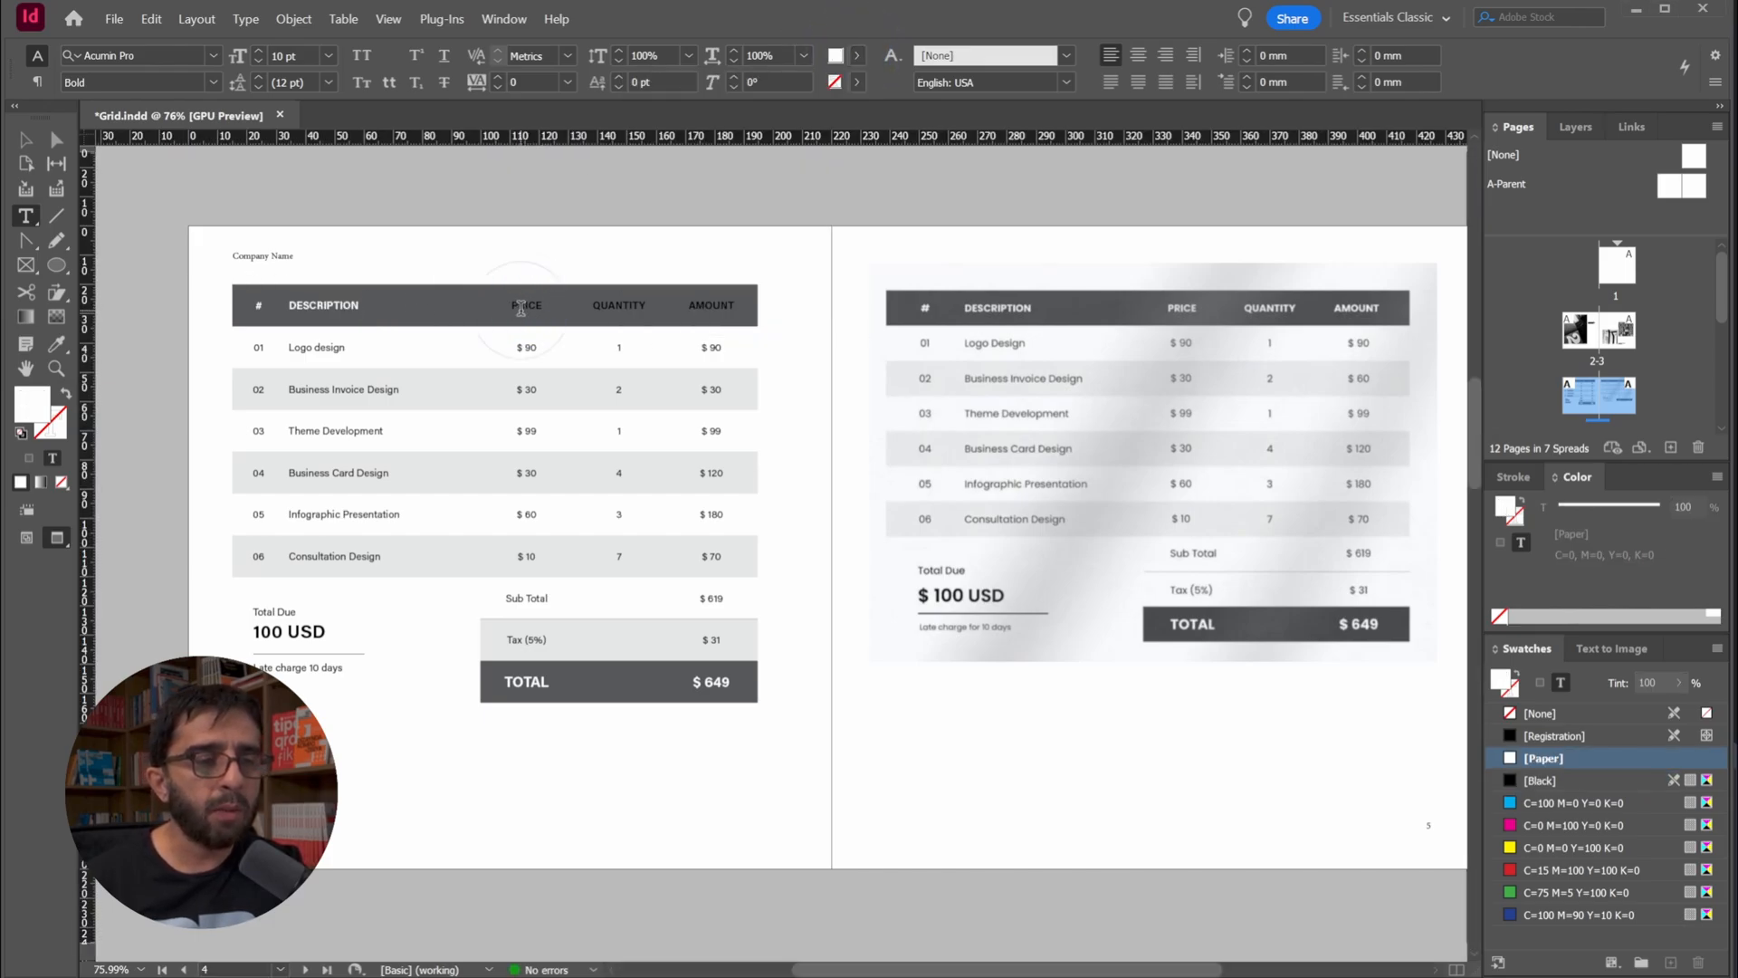
pyautogui.doubleClick(522, 308)
pyautogui.click(857, 56)
pyautogui.click(675, 164)
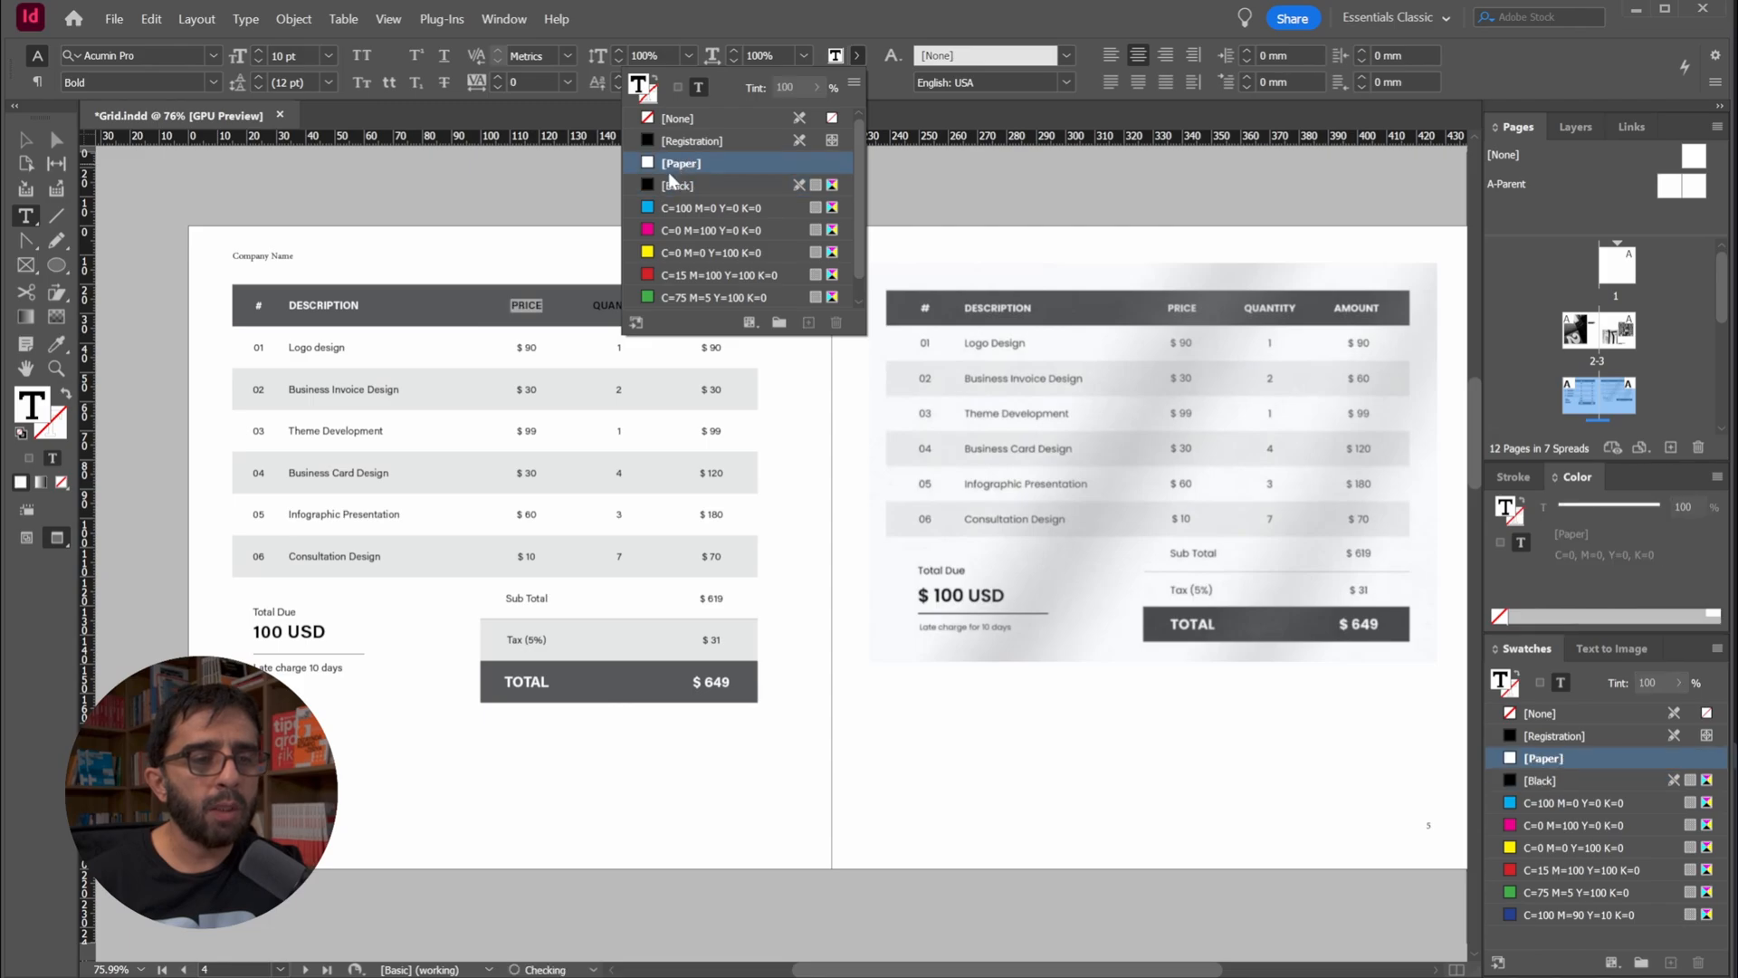
pyautogui.click(593, 303)
pyautogui.click(628, 305)
pyautogui.doubleClick(628, 305)
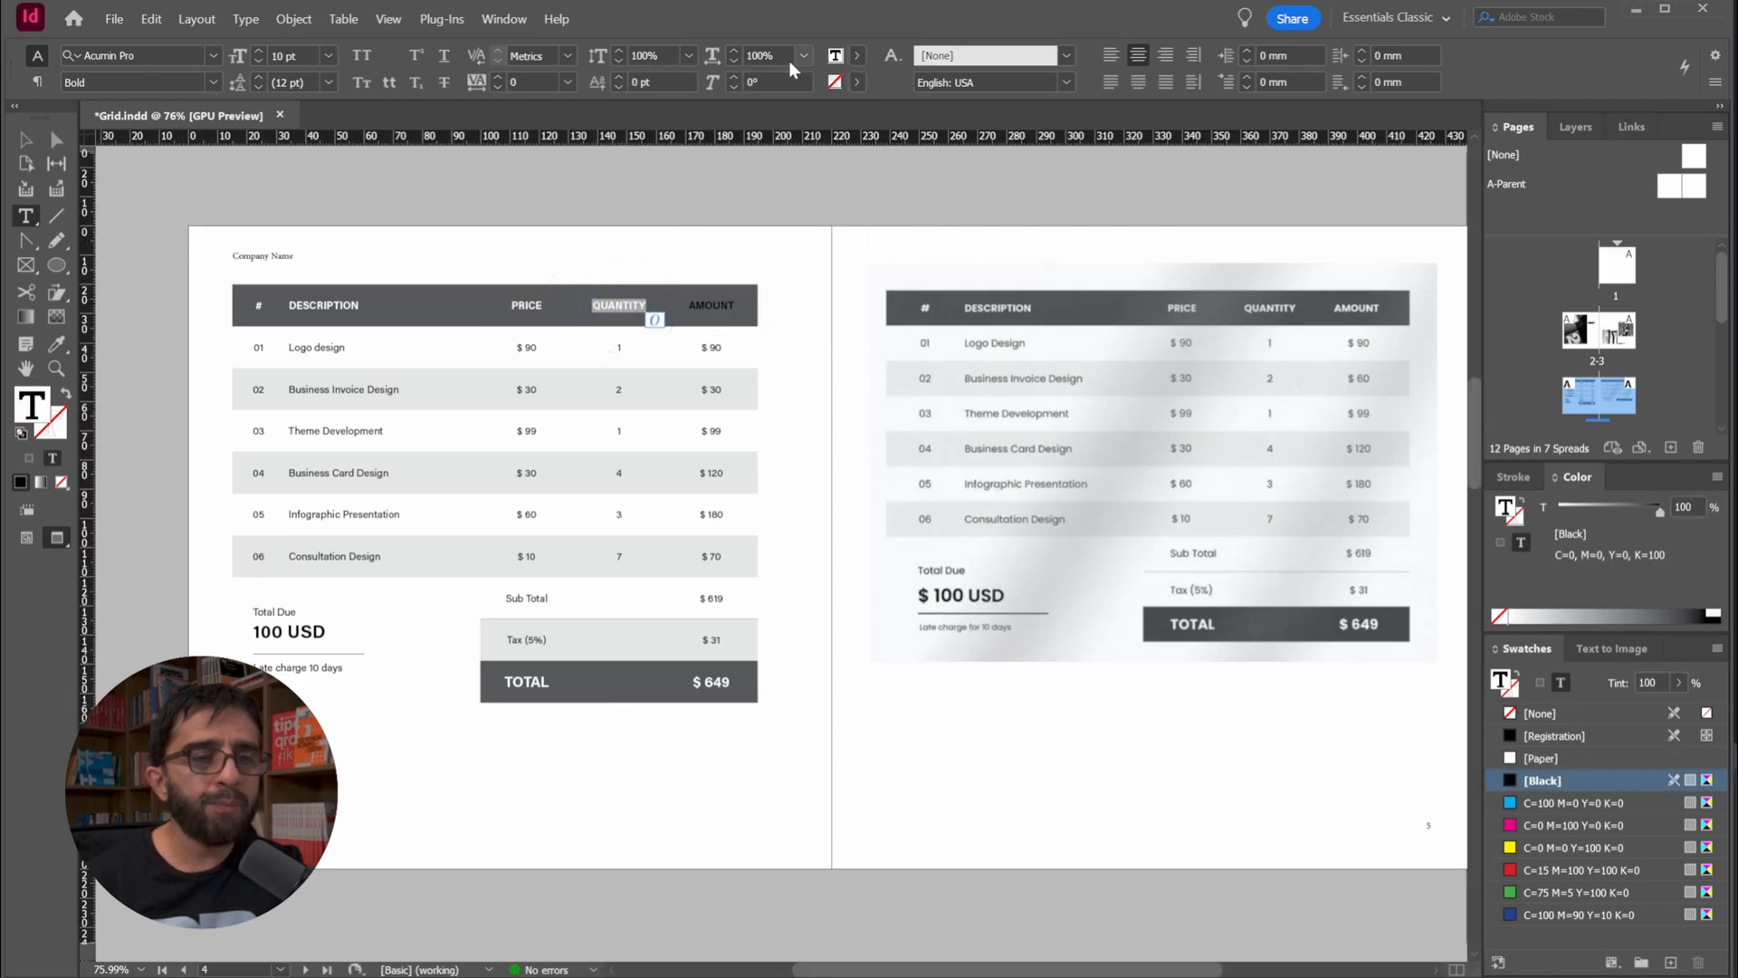
pyautogui.click(857, 56)
pyautogui.click(681, 163)
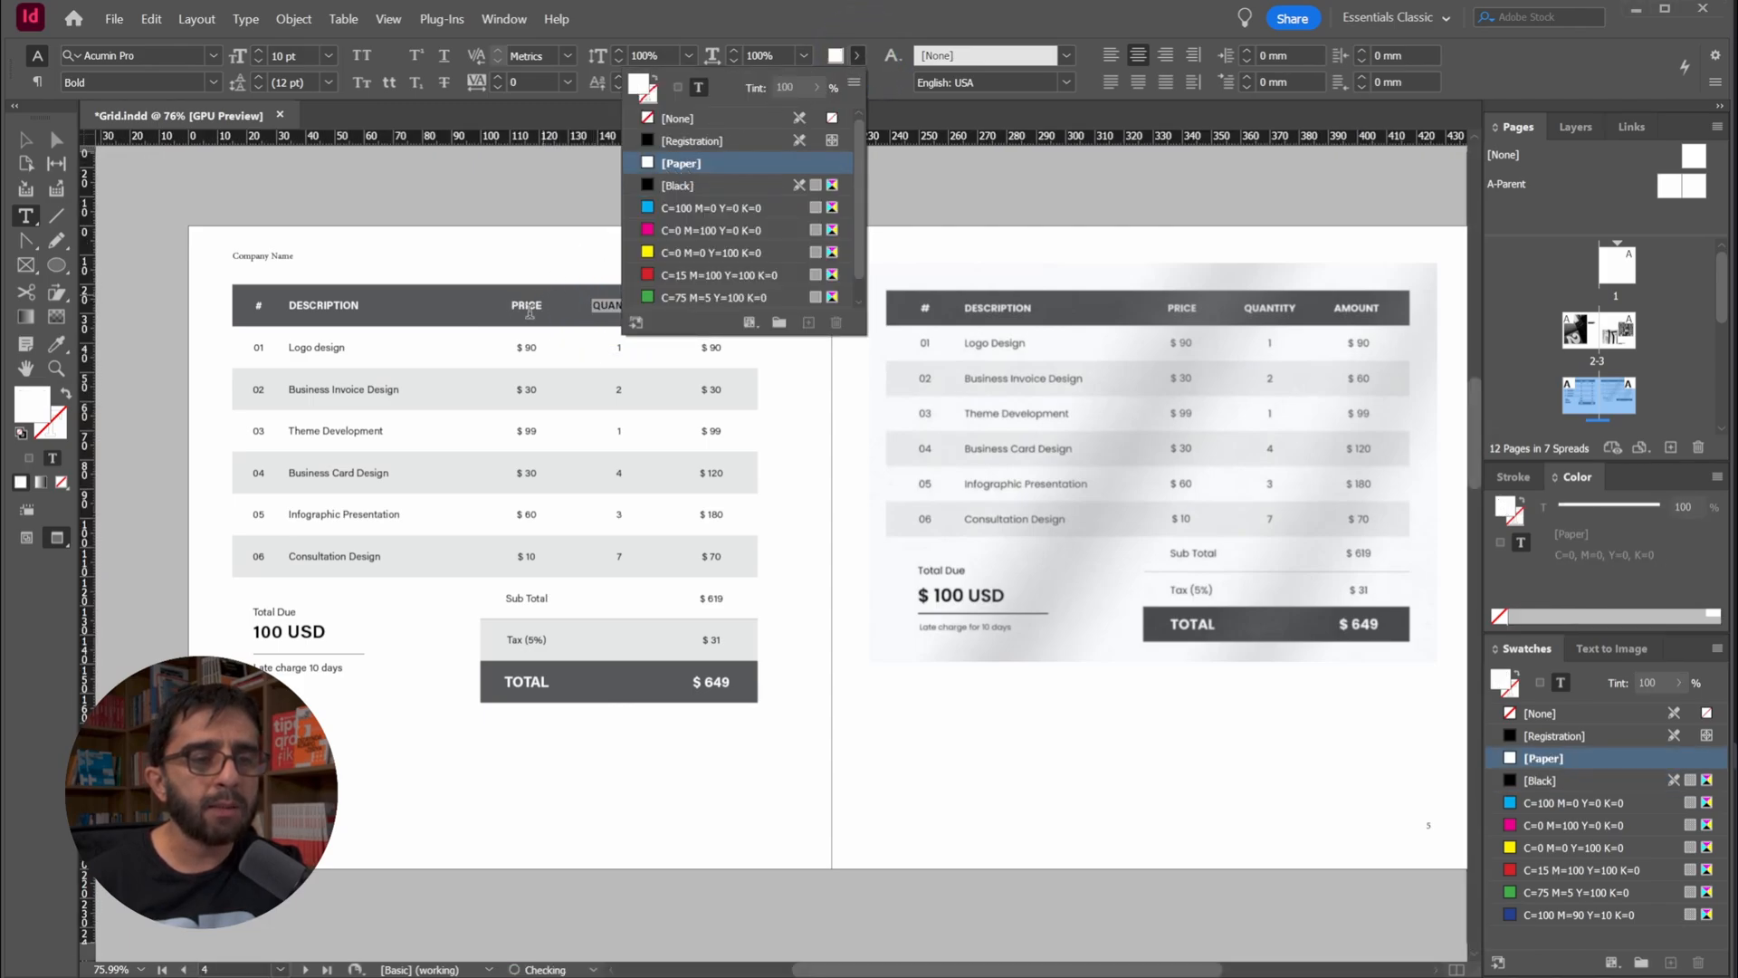
# Set the AMOUNT heading's text color to [Paper], then deselect the table and save the document
pyautogui.doubleClick(727, 304)
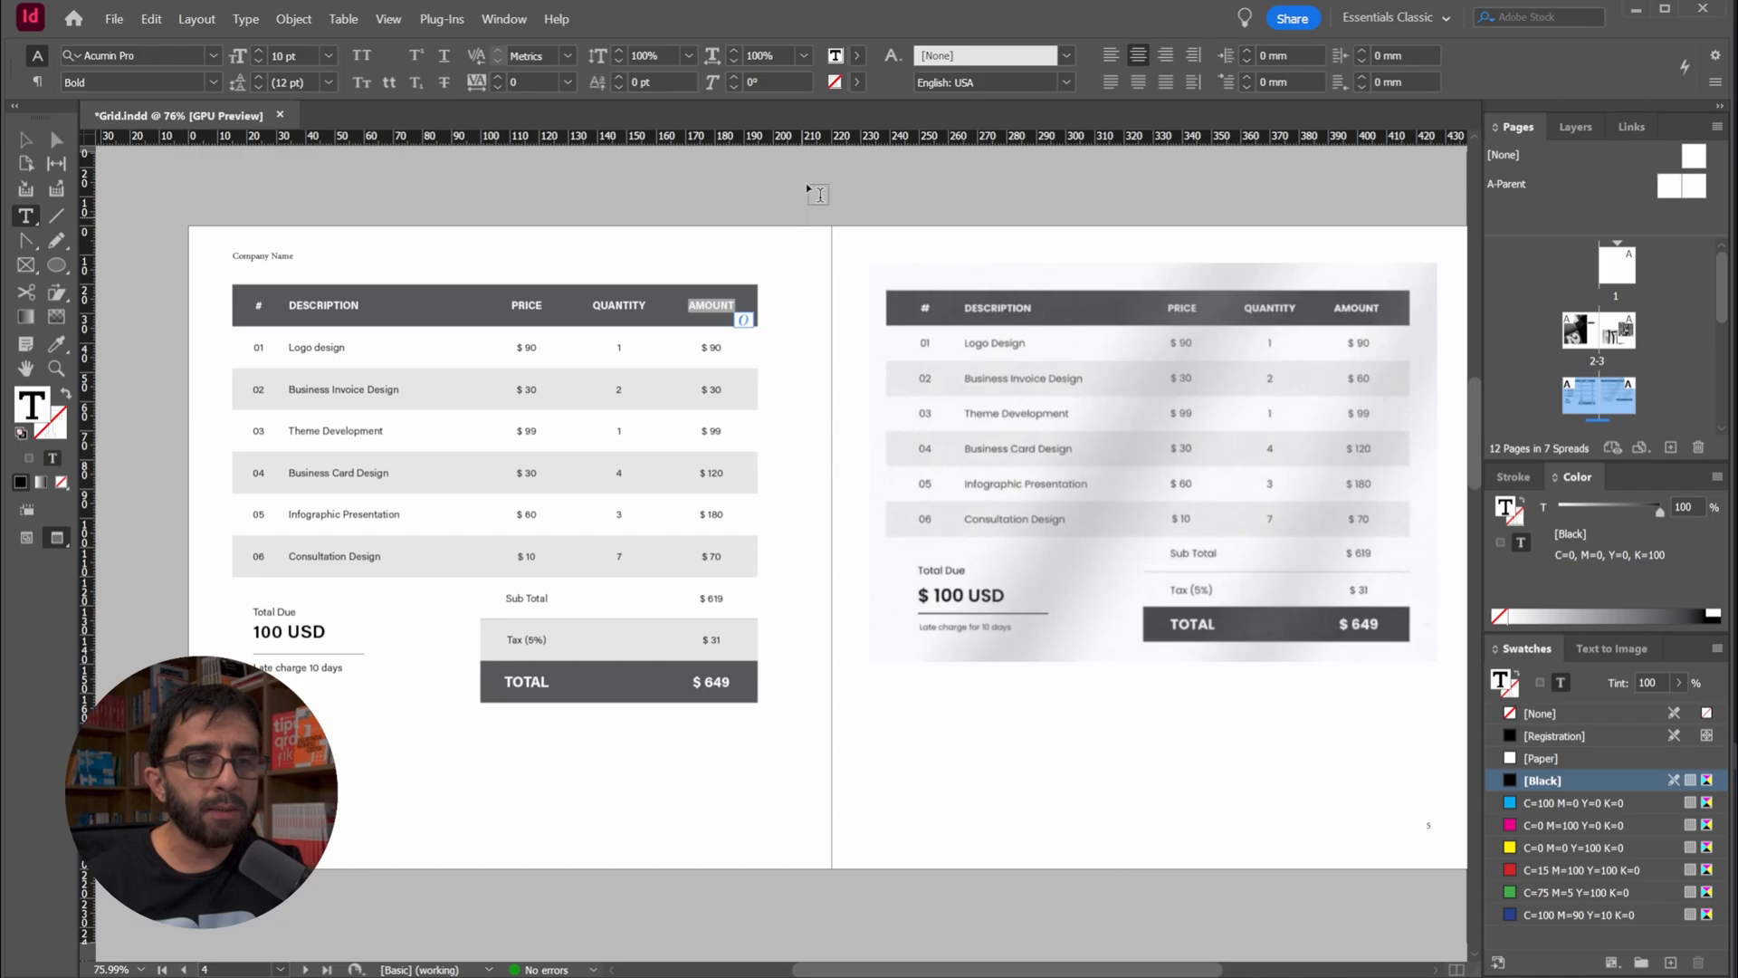
pyautogui.click(857, 56)
pyautogui.click(691, 163)
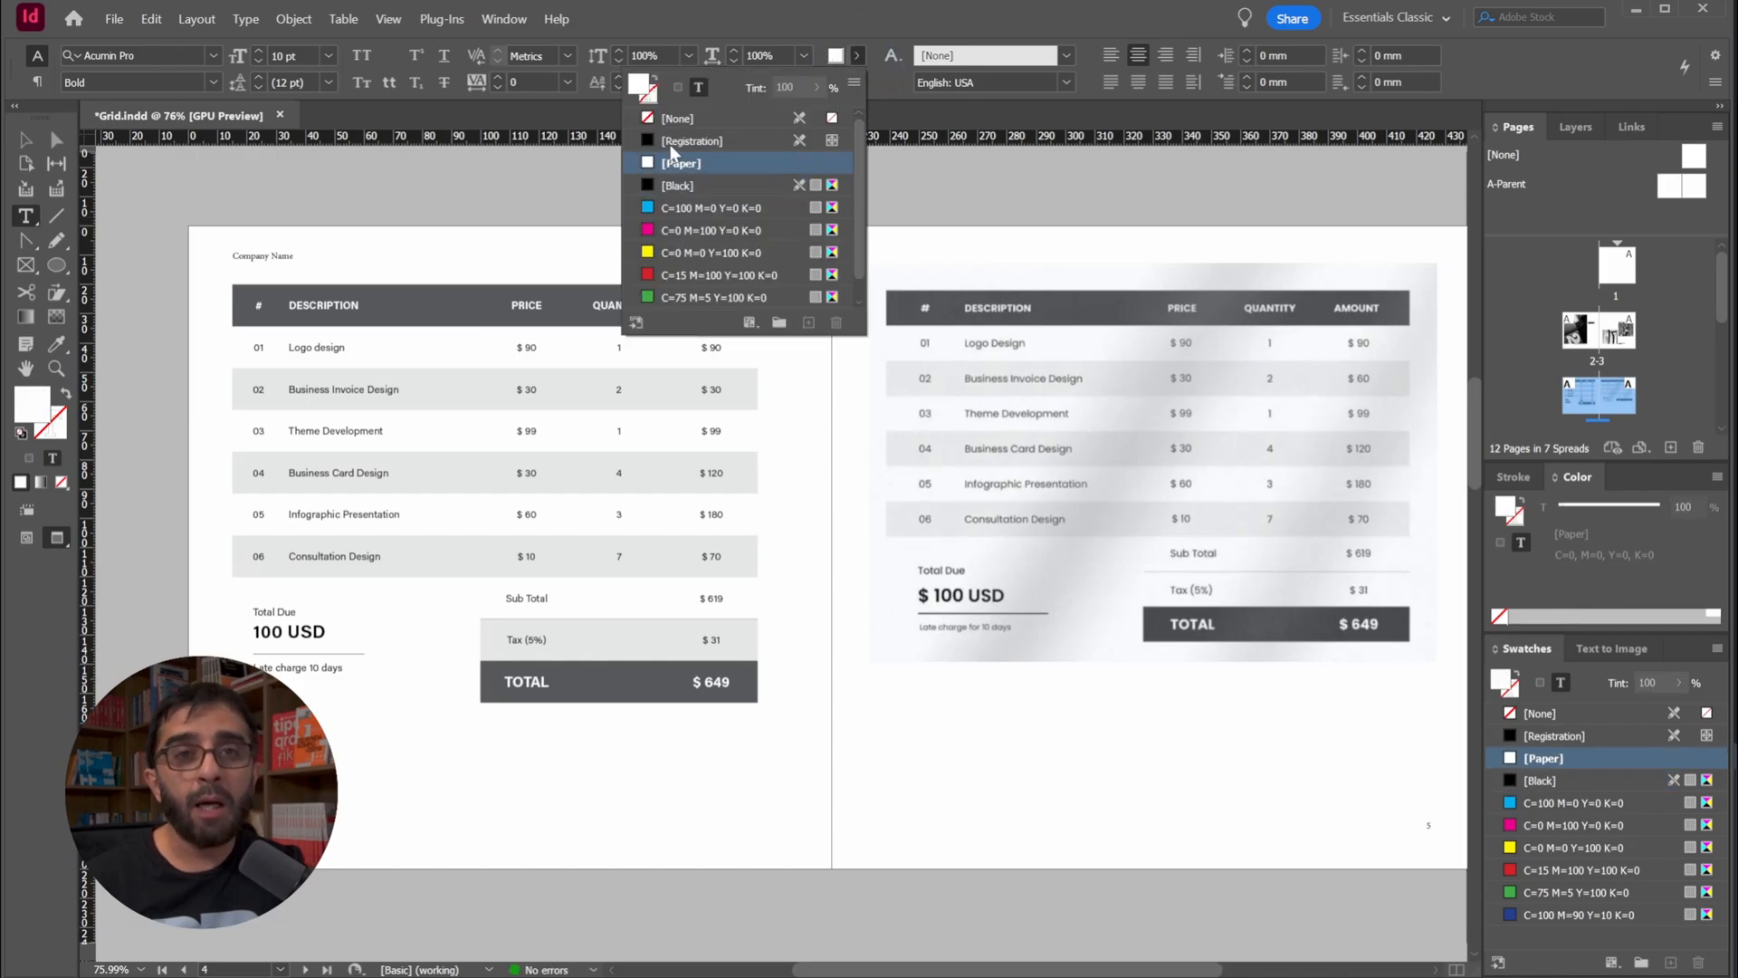
pyautogui.click(32, 145)
pyautogui.click(308, 157)
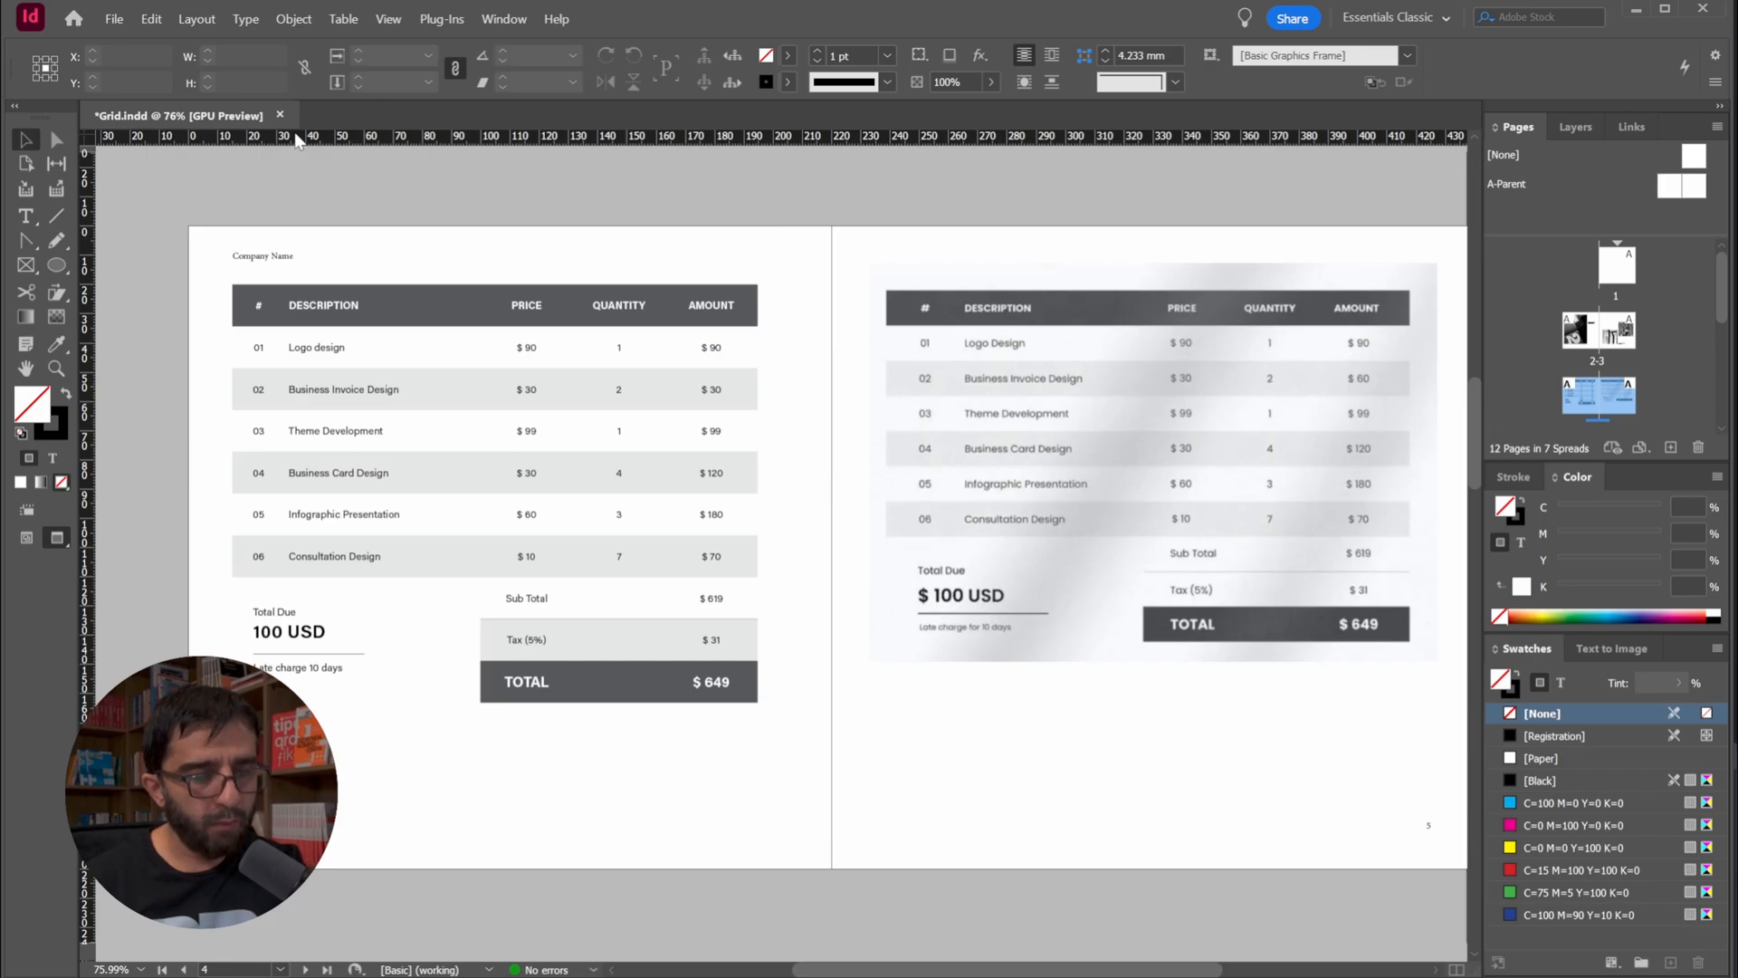
pyautogui.hotkey('ctrl', 's')
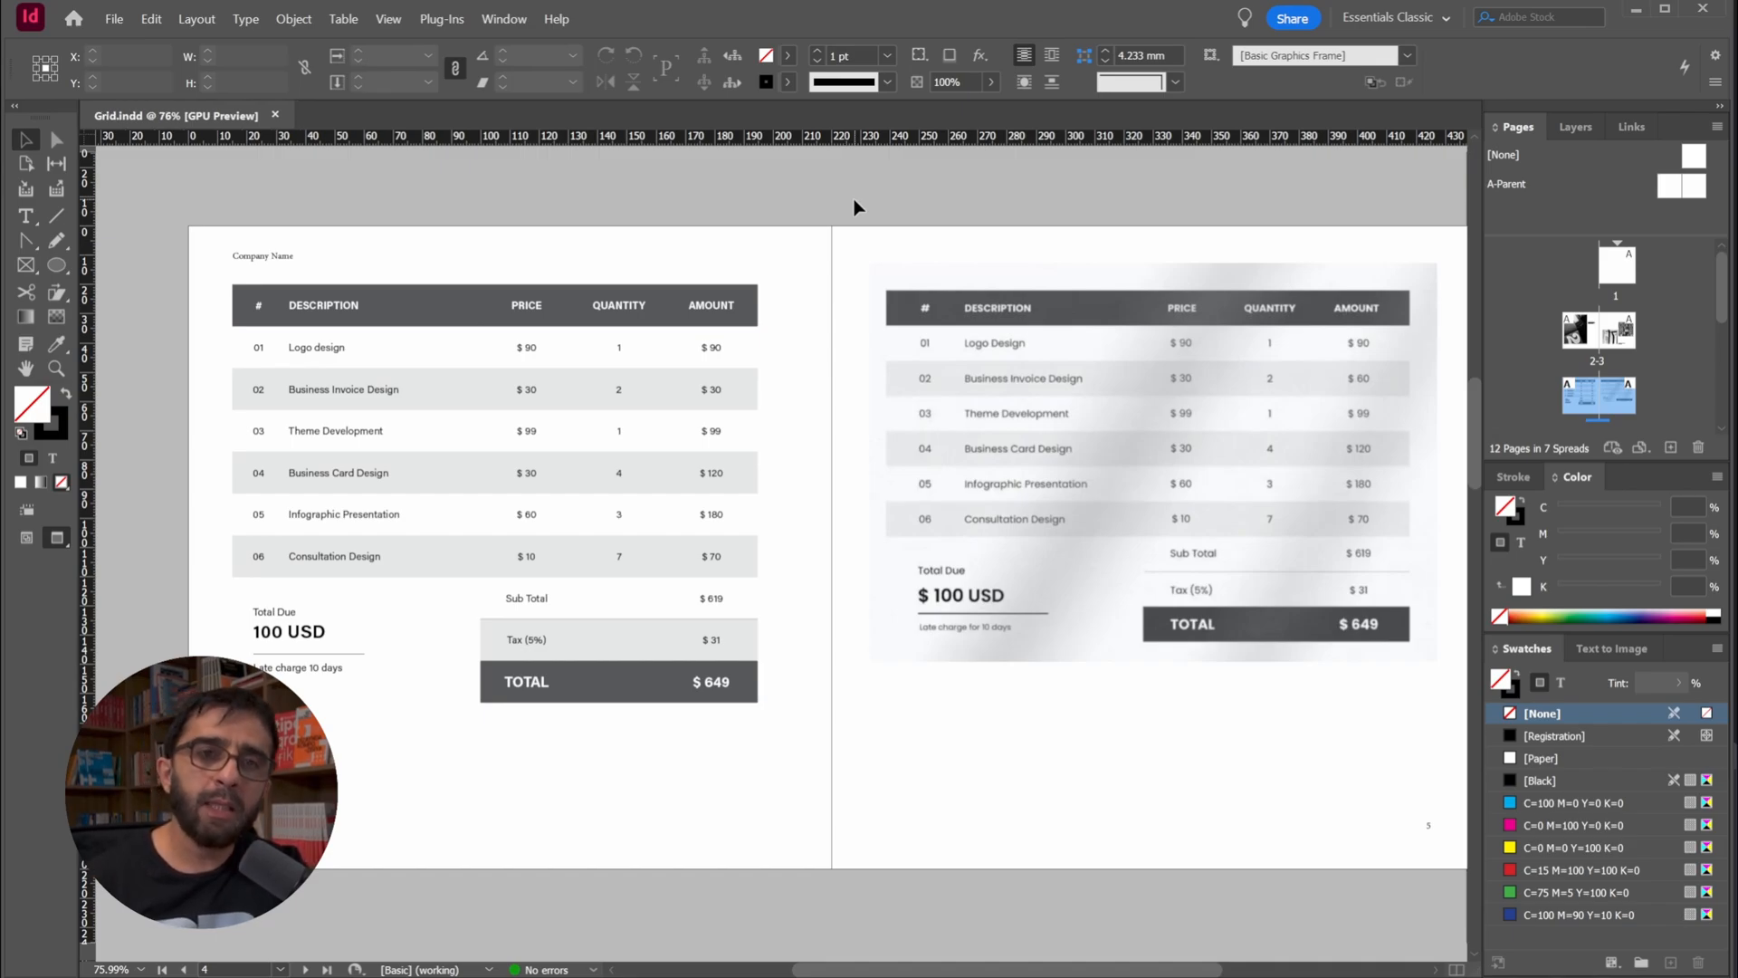
pyautogui.hotkey('ctrl', 's')
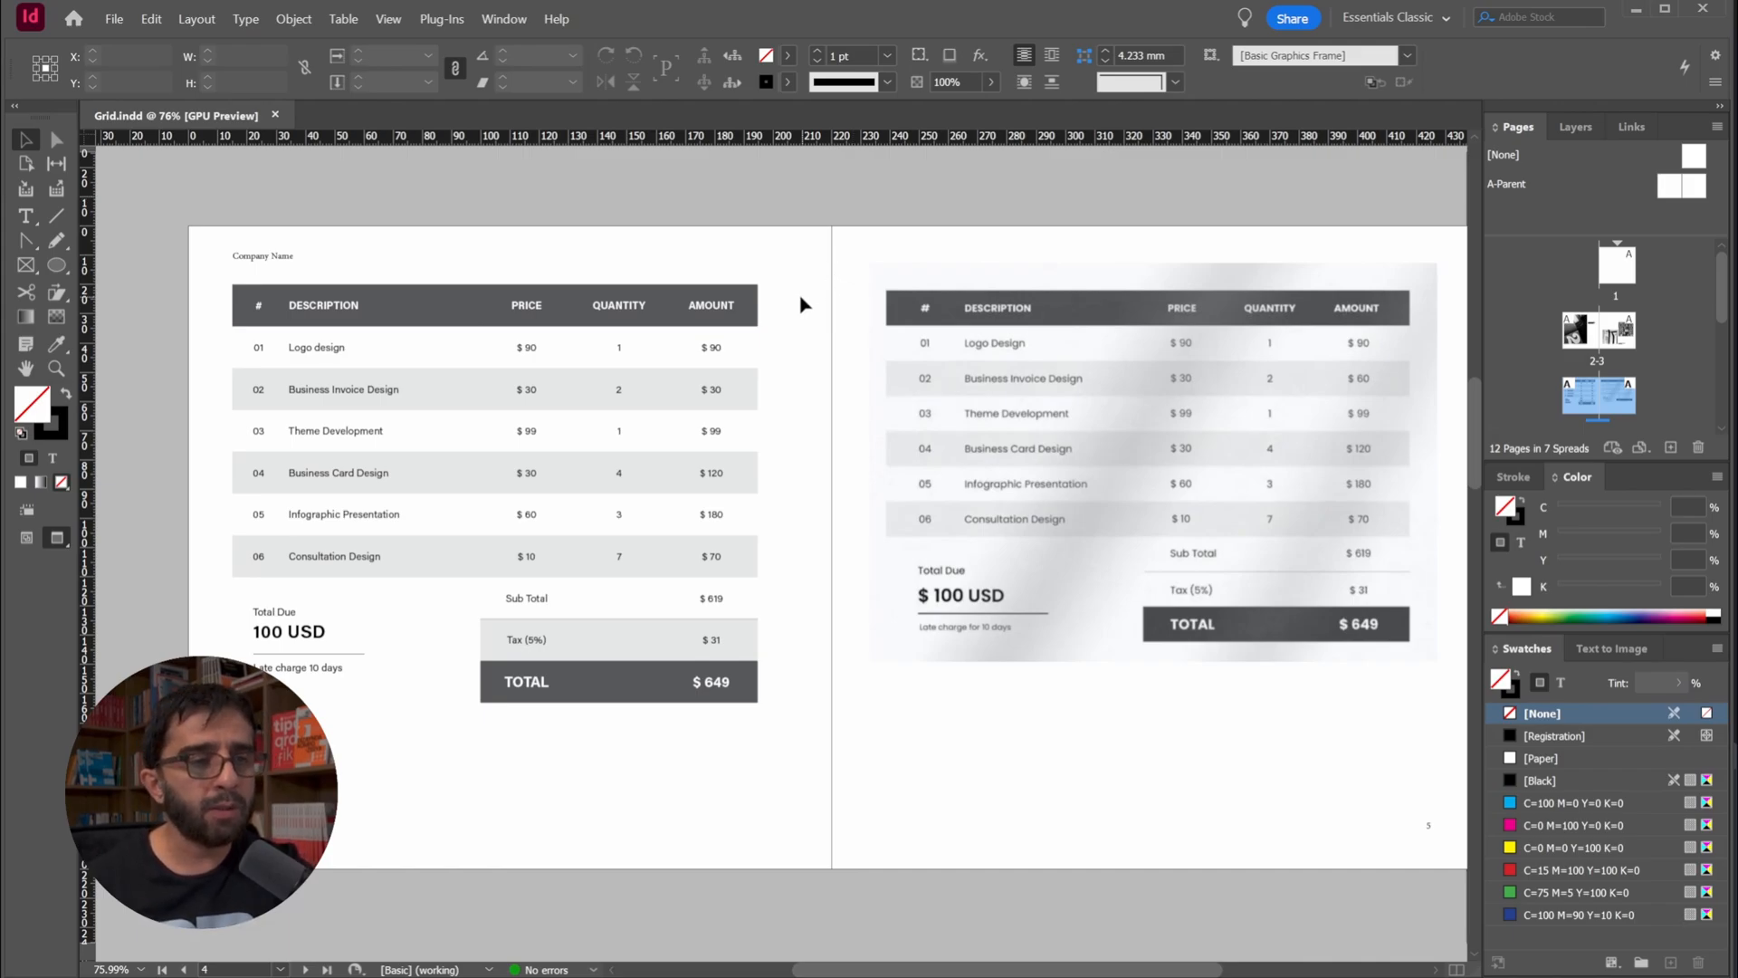
# Fill the Tax (5%) row's label and amount cells with [Paper] and deselect the table
pyautogui.moveTo(758, 284)
pyautogui.mouseDown()
pyautogui.moveTo(775, 279)
pyautogui.moveTo(732, 270)
pyautogui.mouseUp()
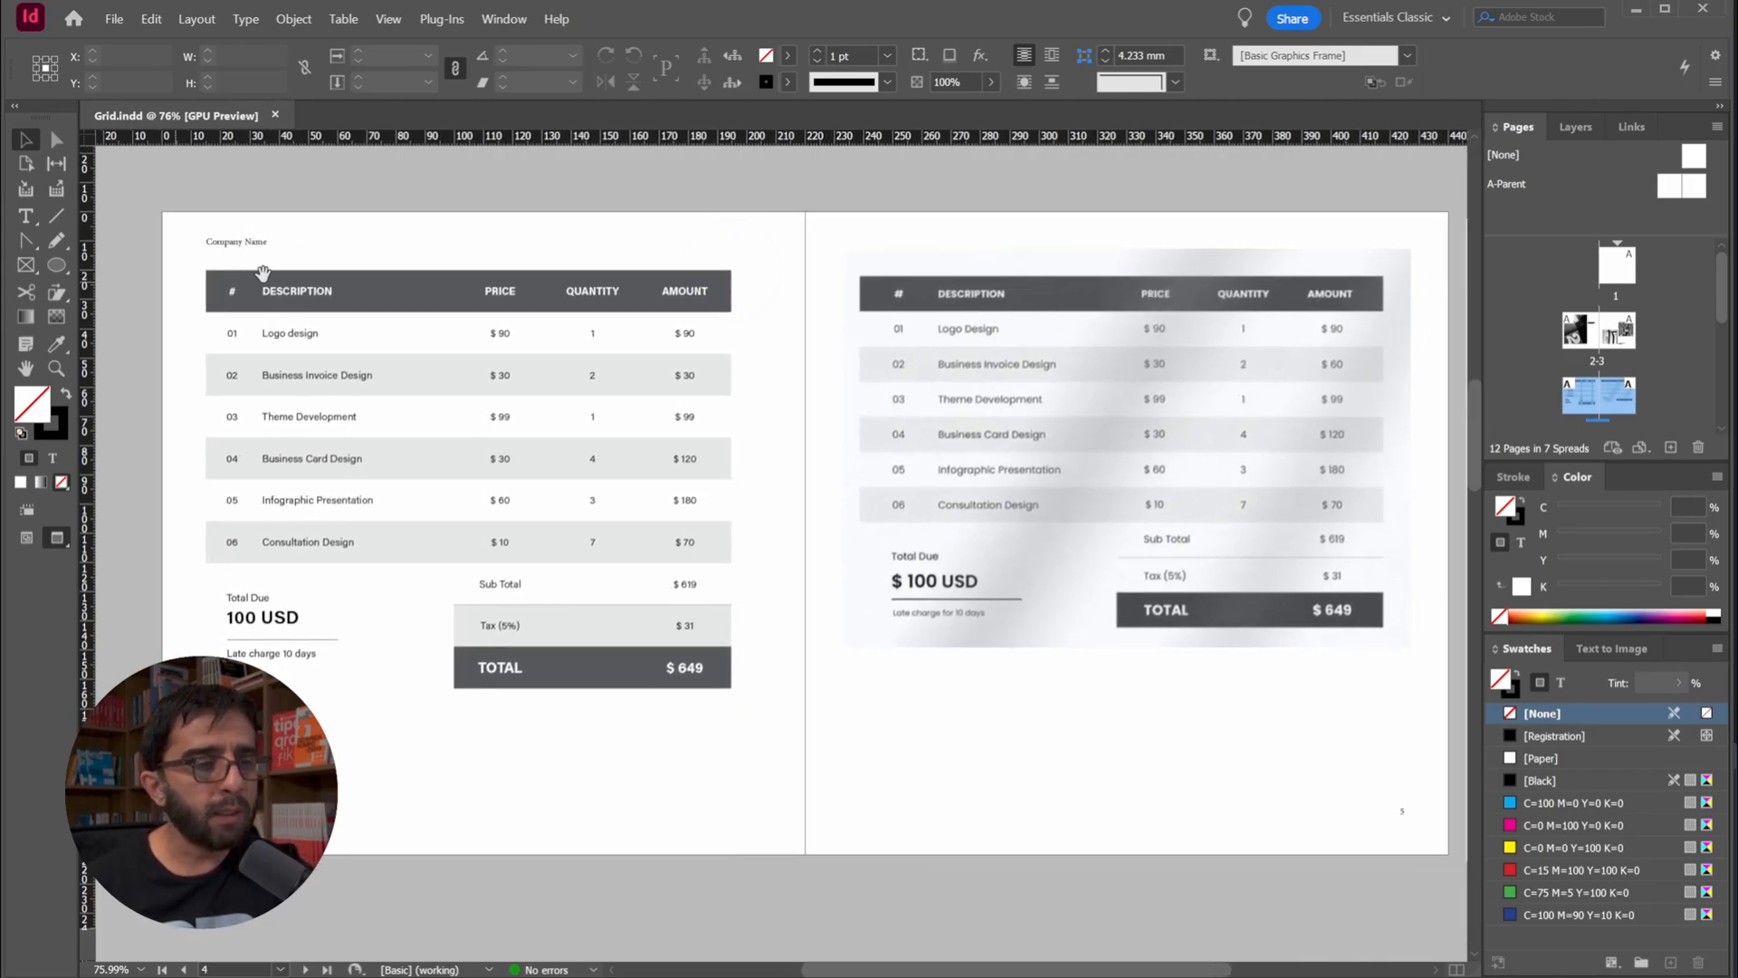
pyautogui.moveTo(424, 622); pyautogui.dragTo(394, 639)
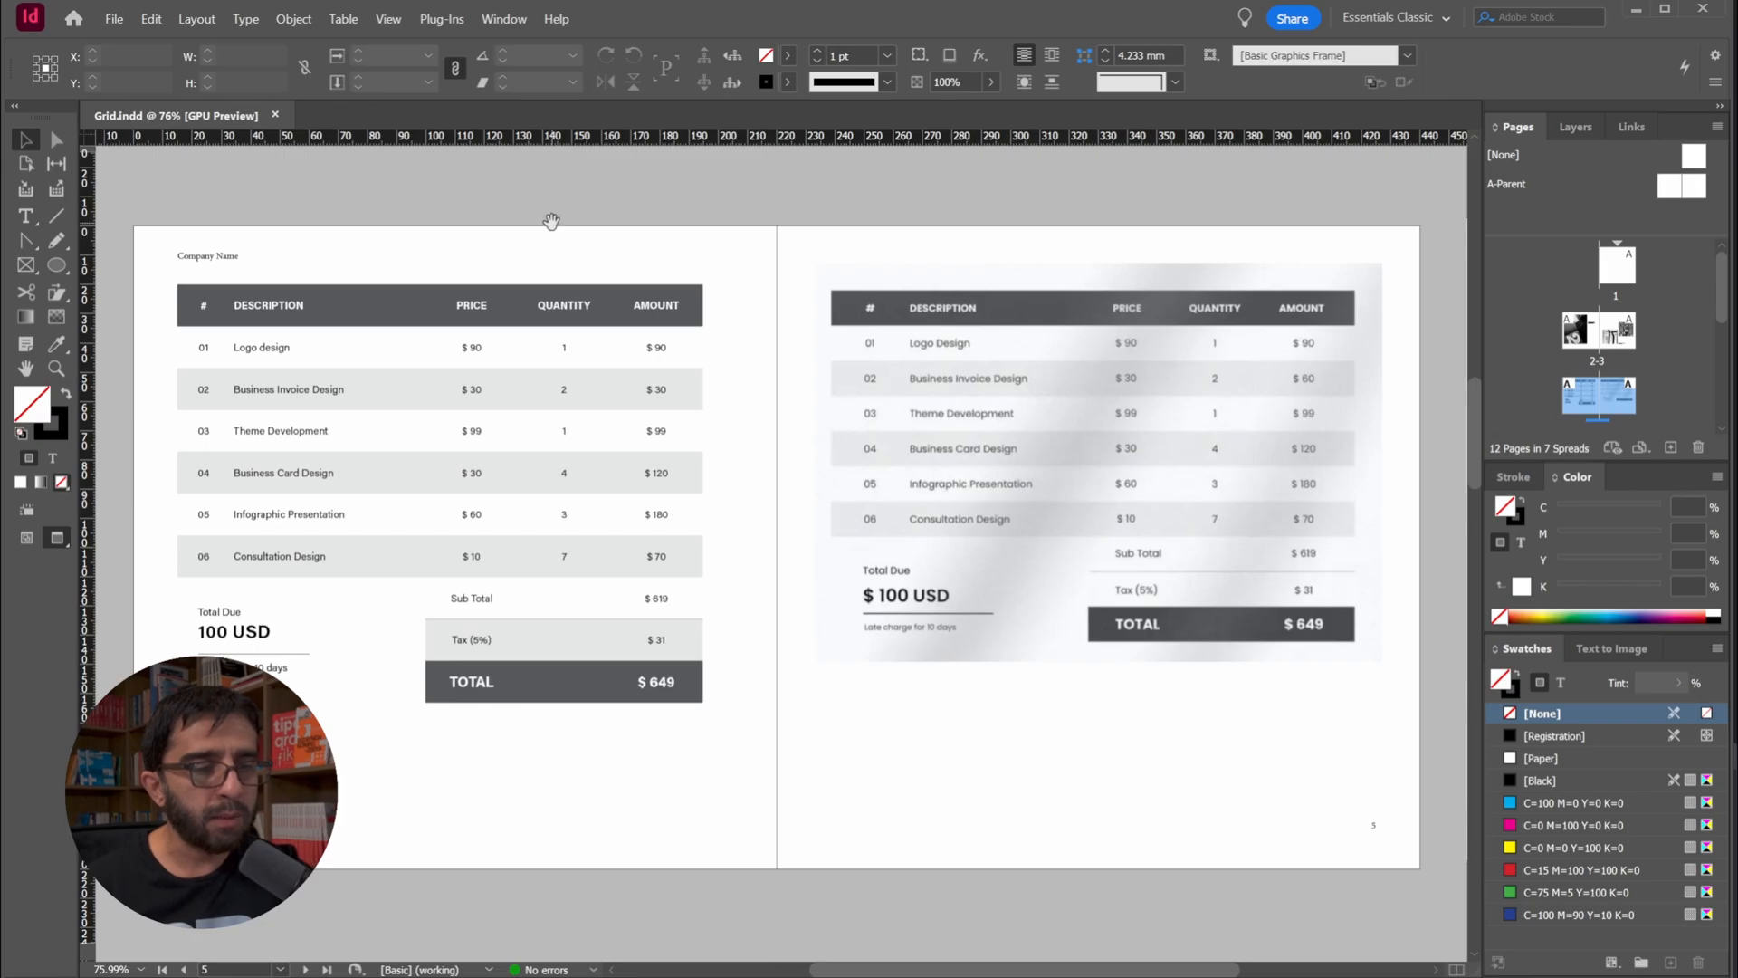
pyautogui.doubleClick(458, 640)
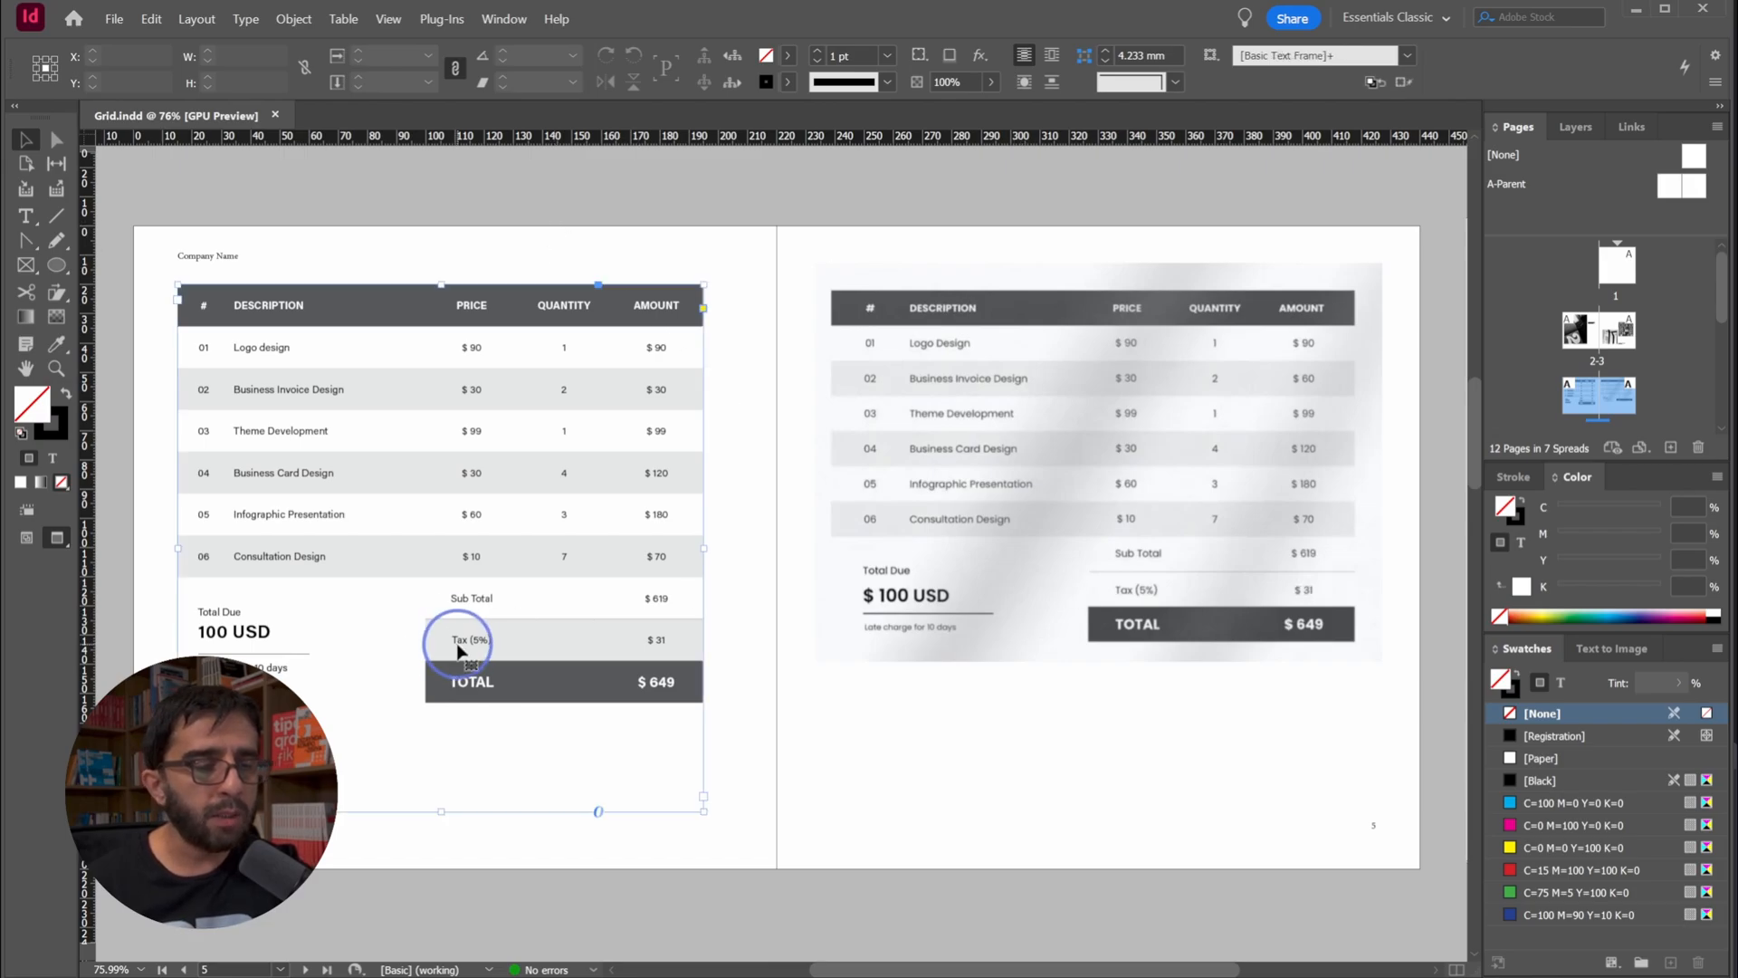
pyautogui.moveTo(679, 645); pyautogui.dragTo(516, 633)
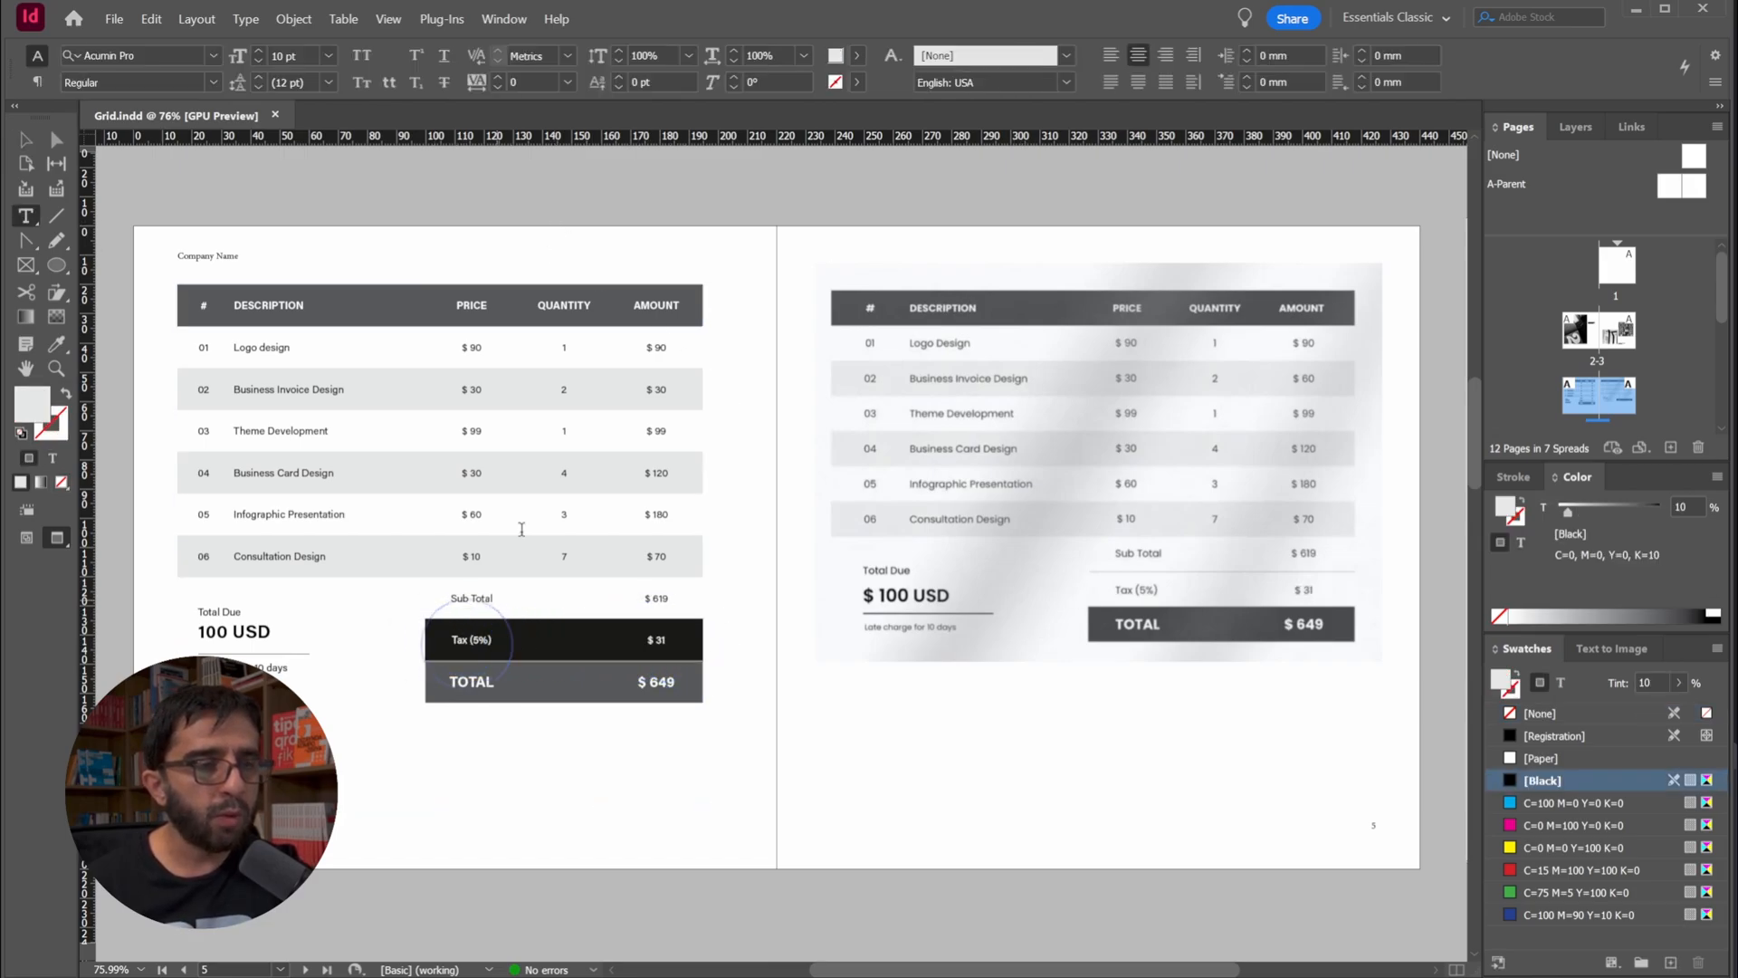
pyautogui.click(738, 55)
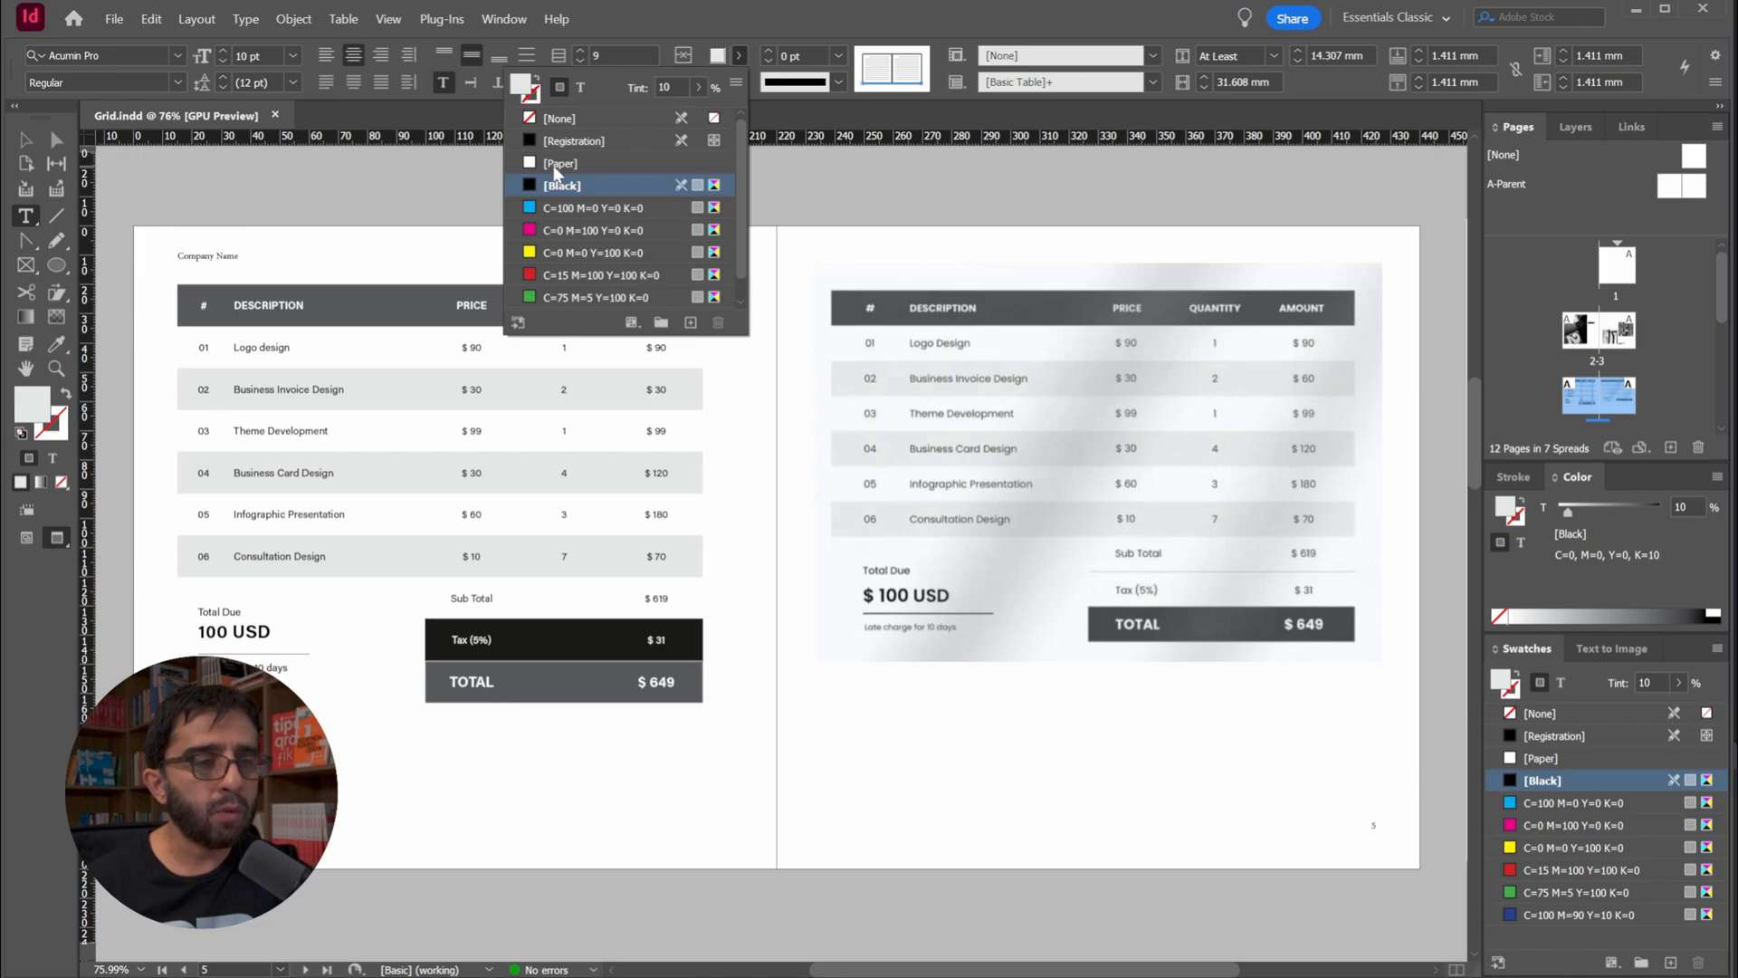
pyautogui.click(557, 165)
pyautogui.click(26, 140)
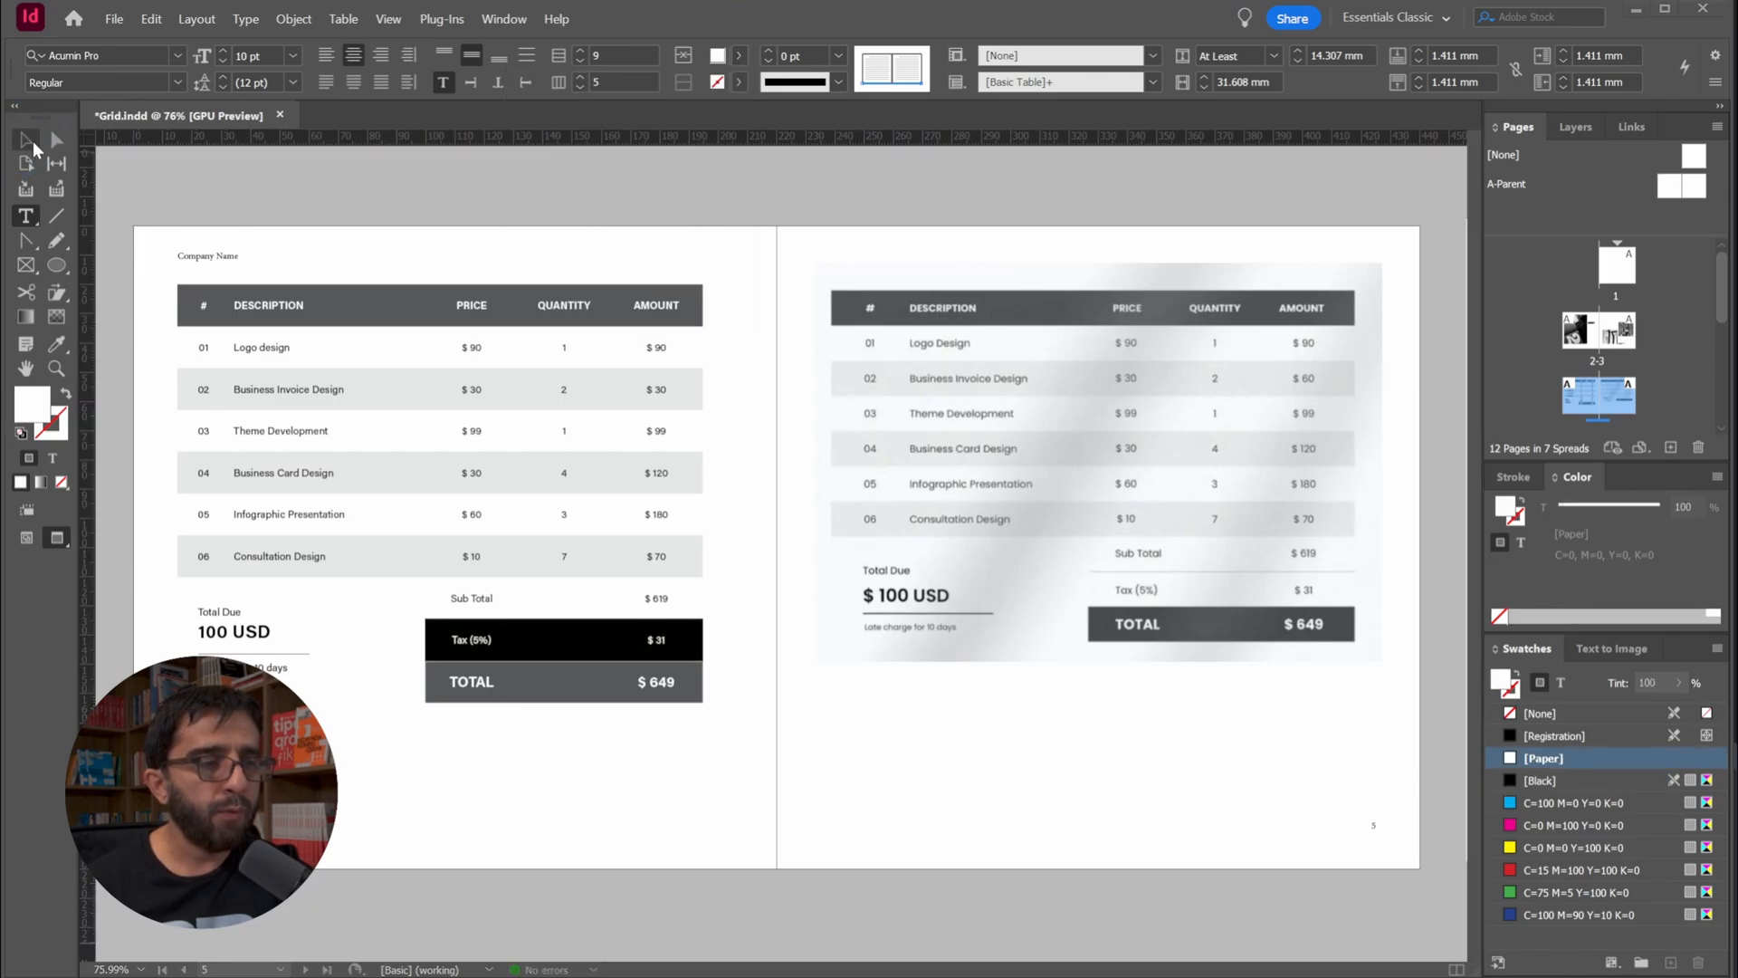
pyautogui.click(27, 142)
pyautogui.click(271, 181)
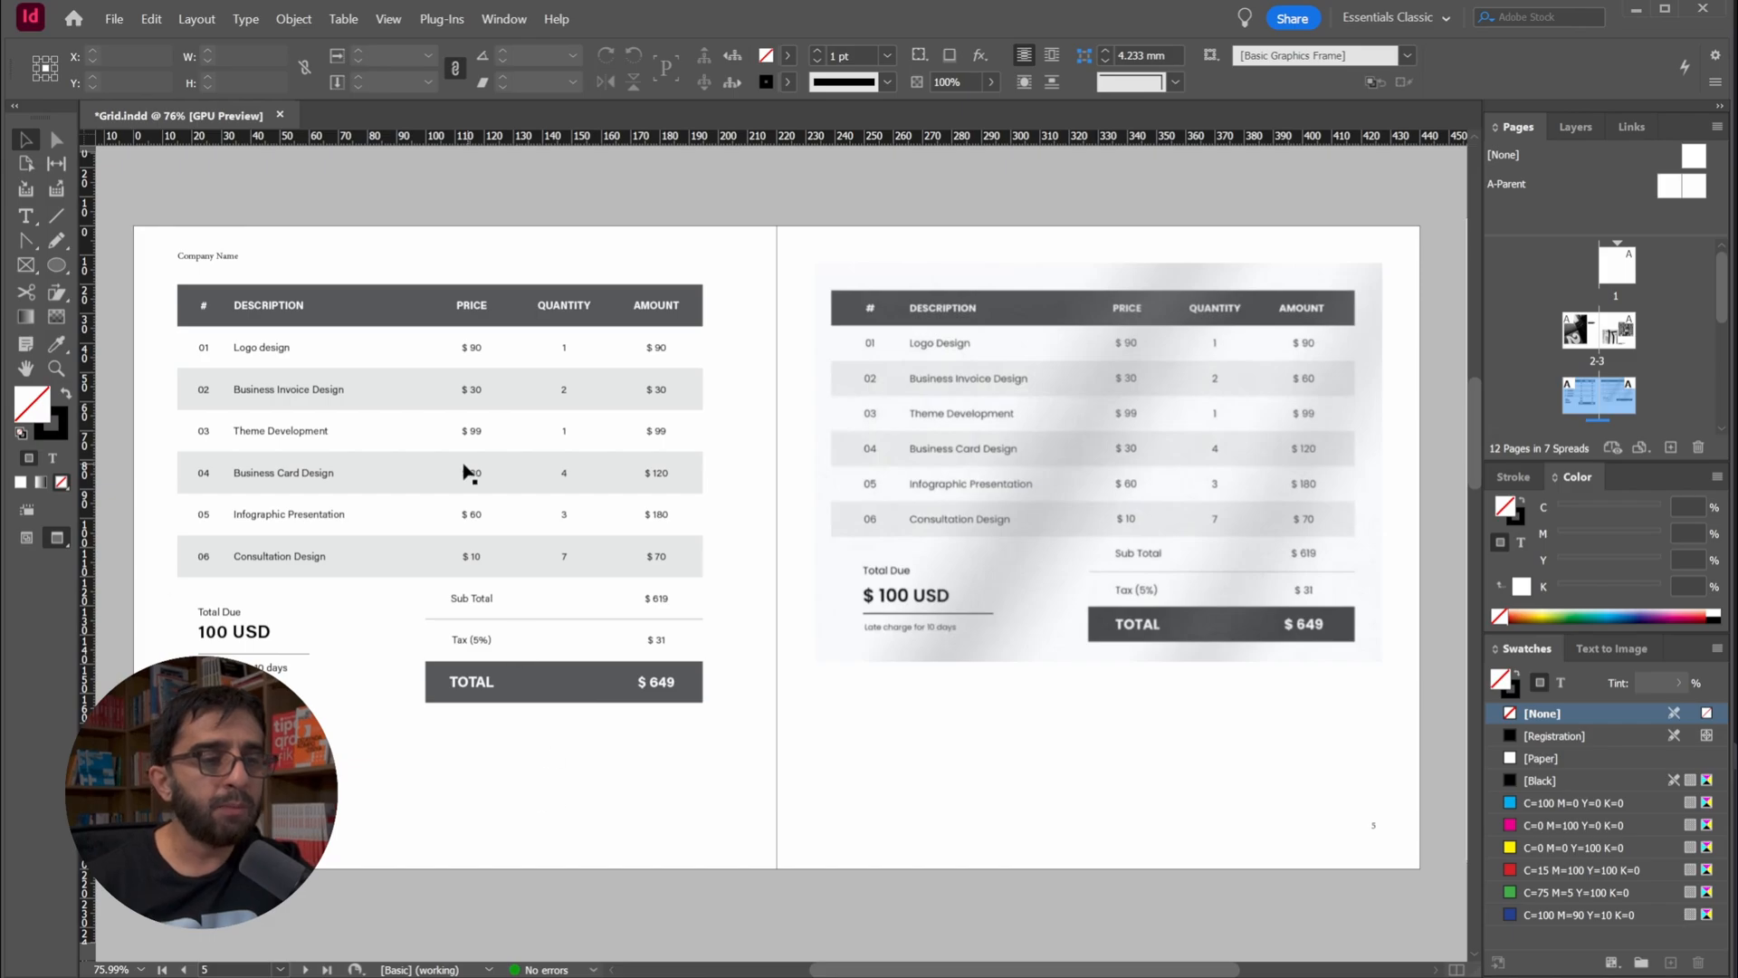
# Try narrowing the PRICE column by moving its border with the QUANTITY column, and undo the change
pyautogui.scroll(2, 507, 479)
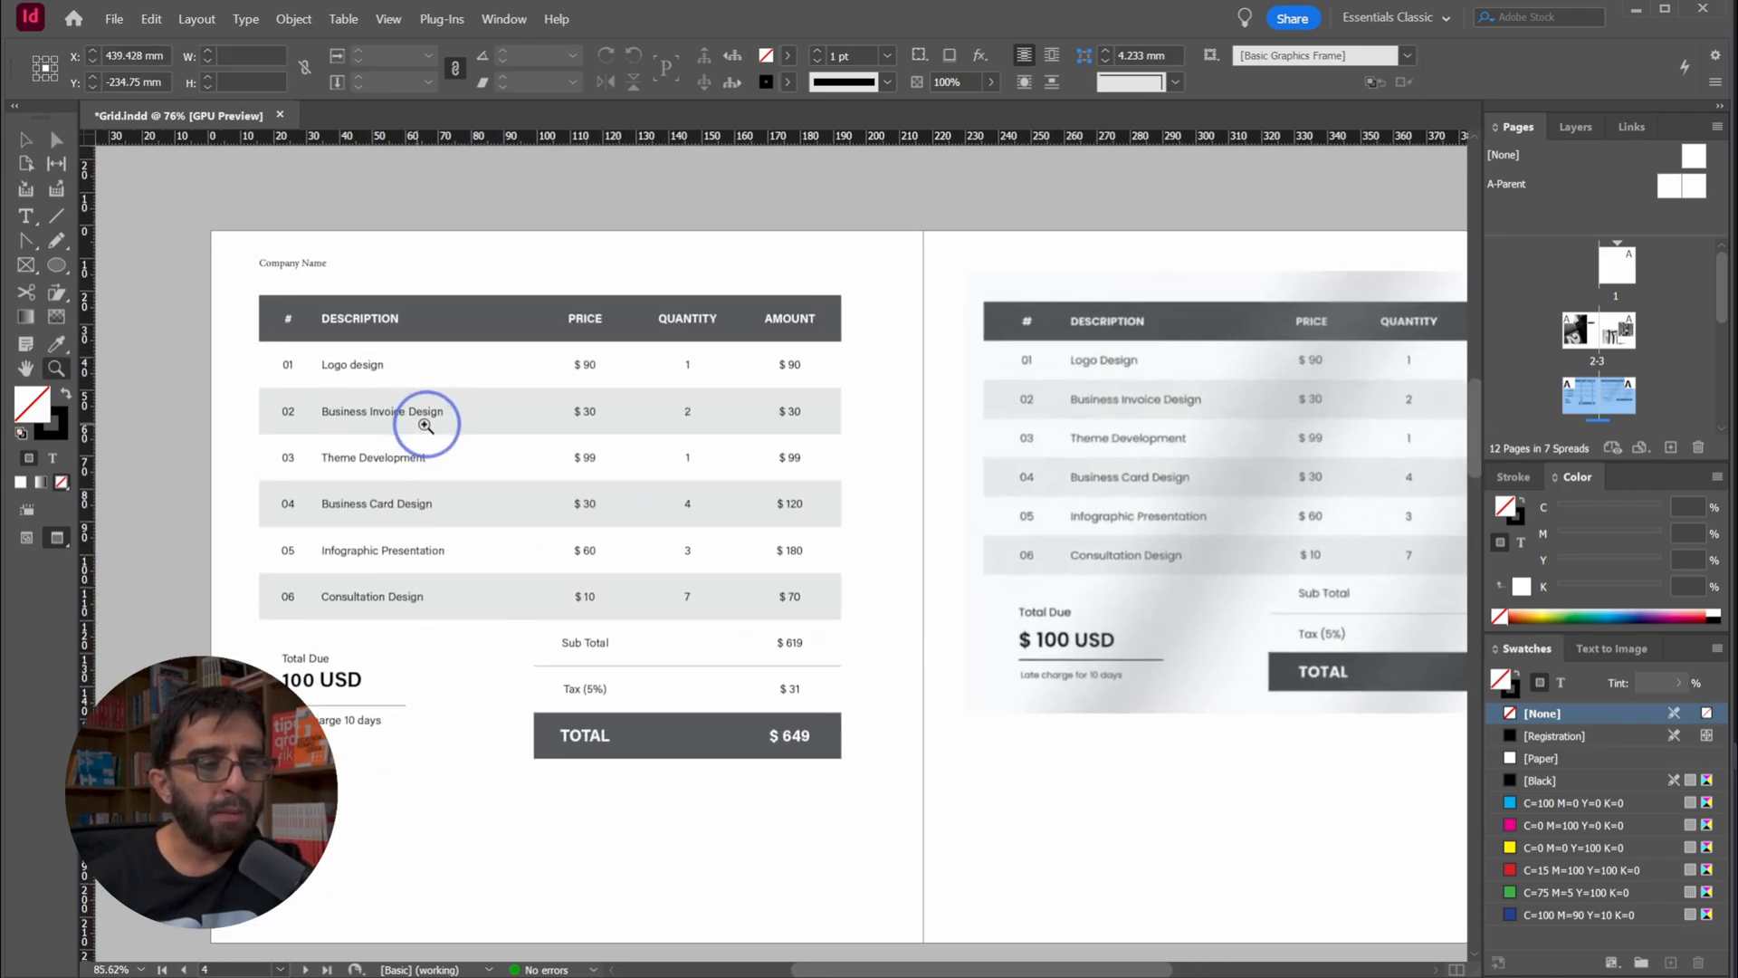
pyautogui.scroll(2, 439, 425)
pyautogui.moveTo(505, 432); pyautogui.dragTo(549, 414)
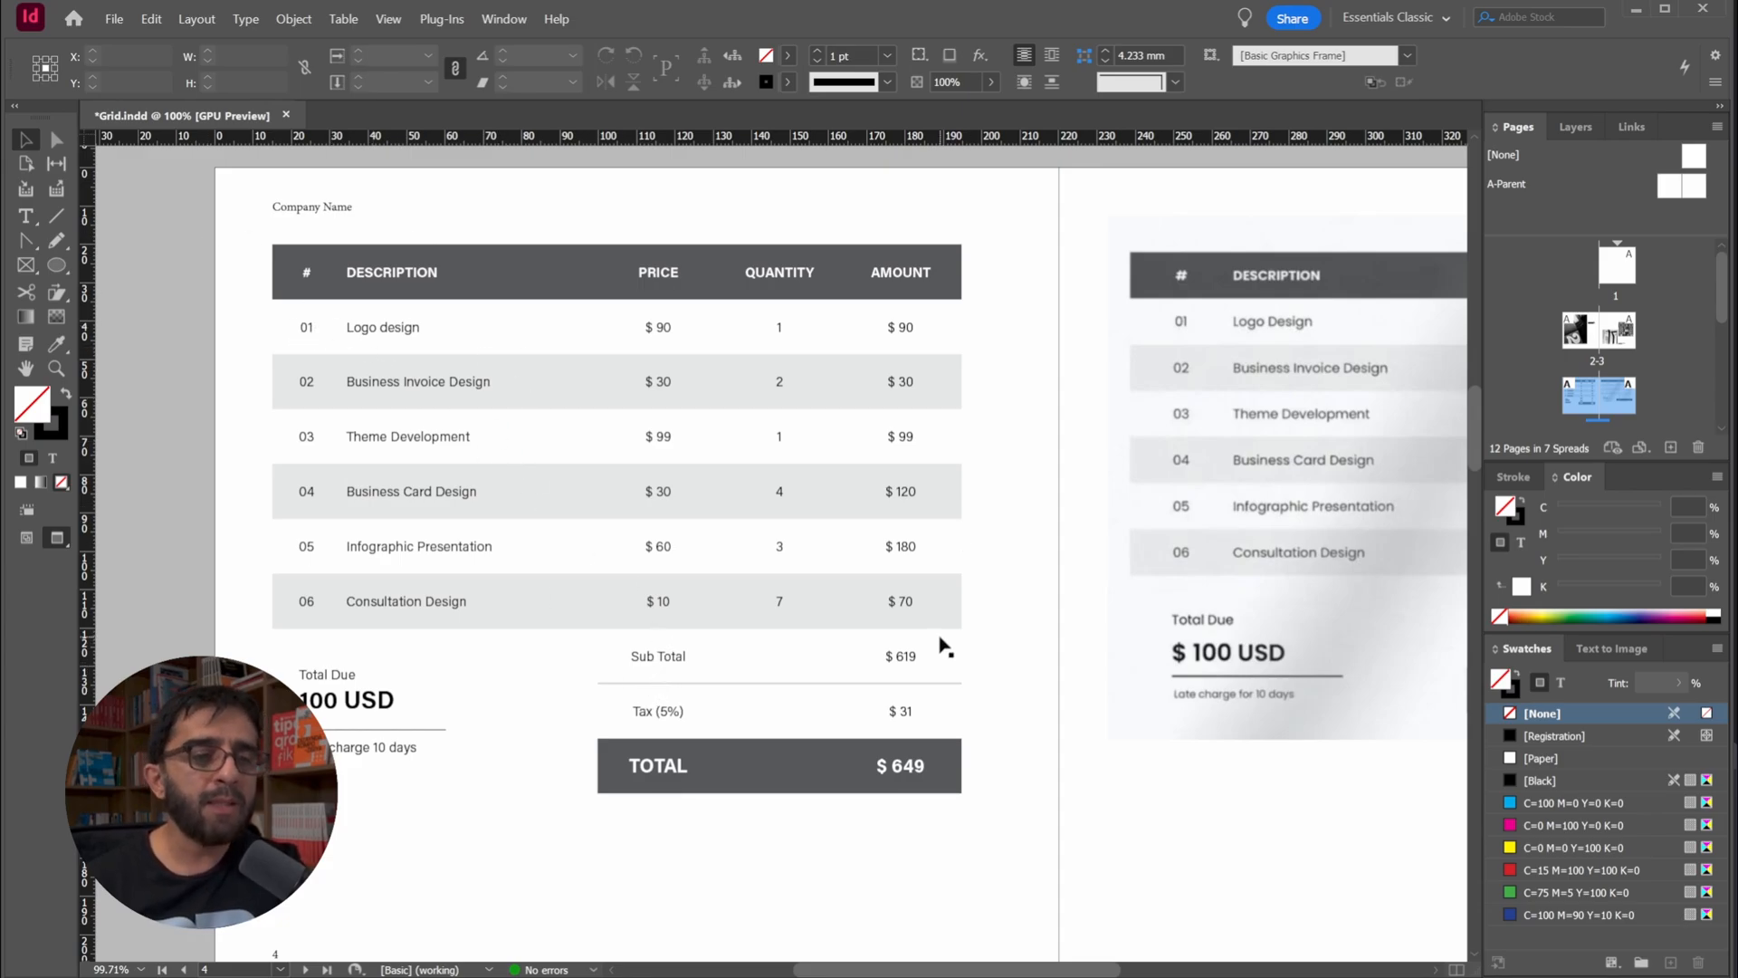
pyautogui.doubleClick(446, 288)
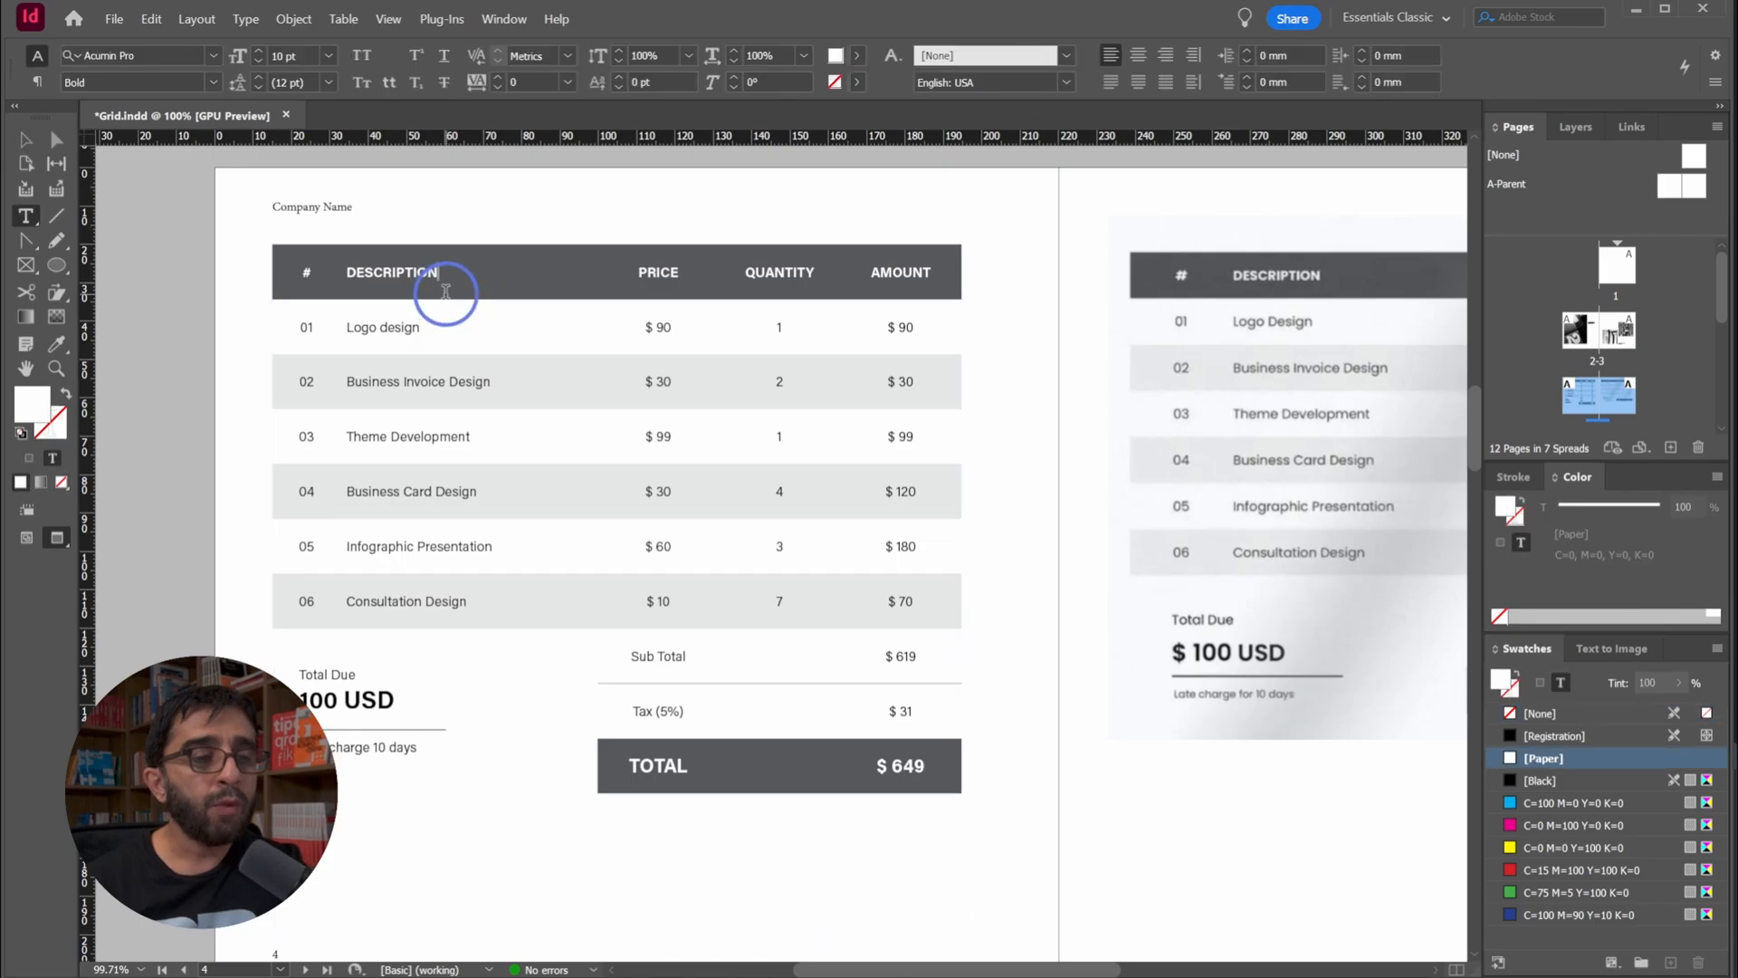
pyautogui.moveTo(722, 415); pyautogui.dragTo(679, 434)
pyautogui.hotkey('ctrl', 'z')
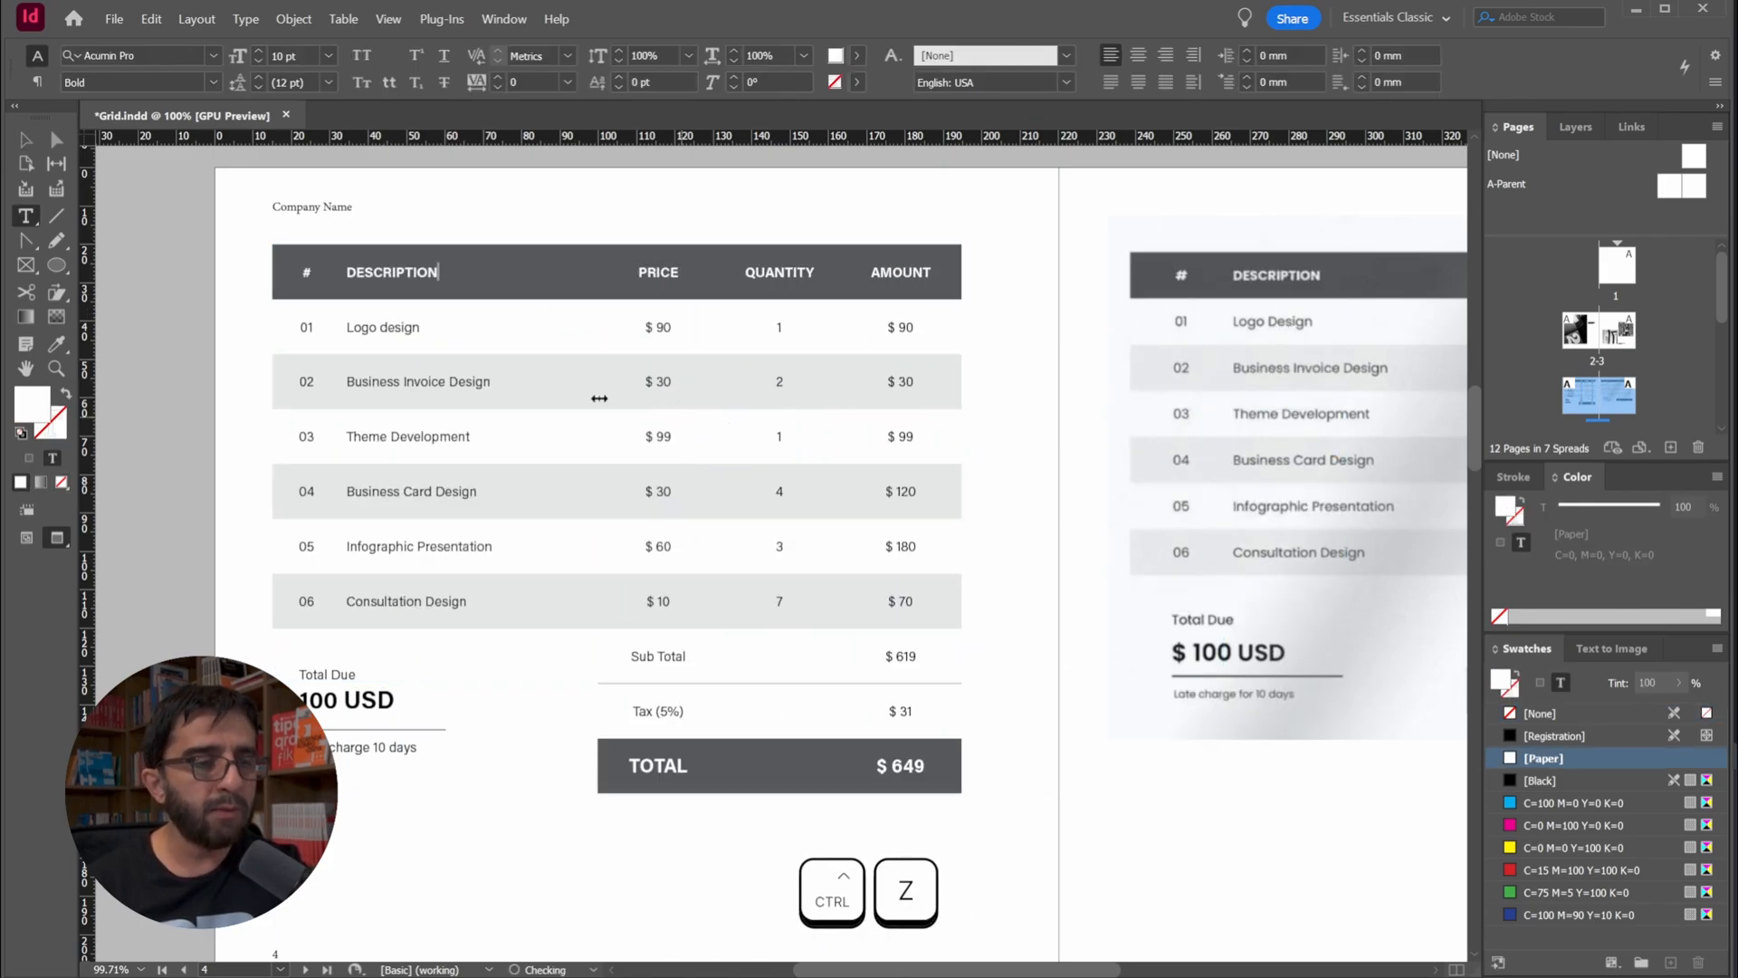
pyautogui.moveTo(905, 593); pyautogui.dragTo(152, 381)
pyautogui.rightClick(475, 444)
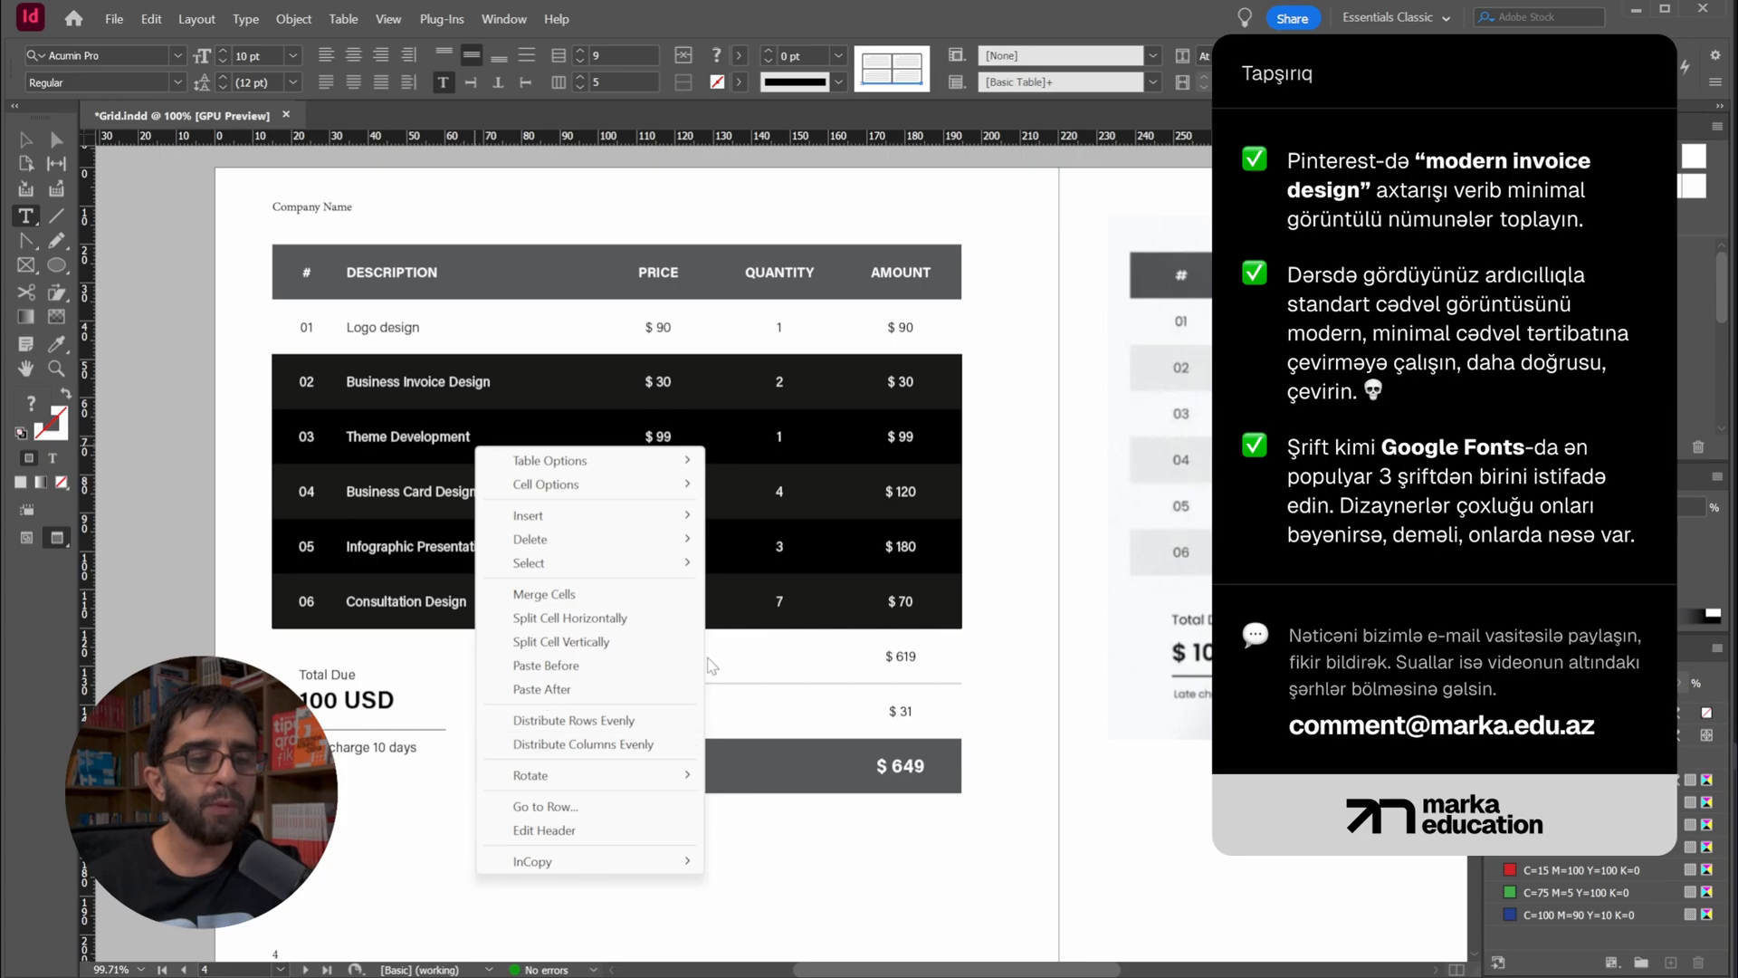
pyautogui.click(1125, 640)
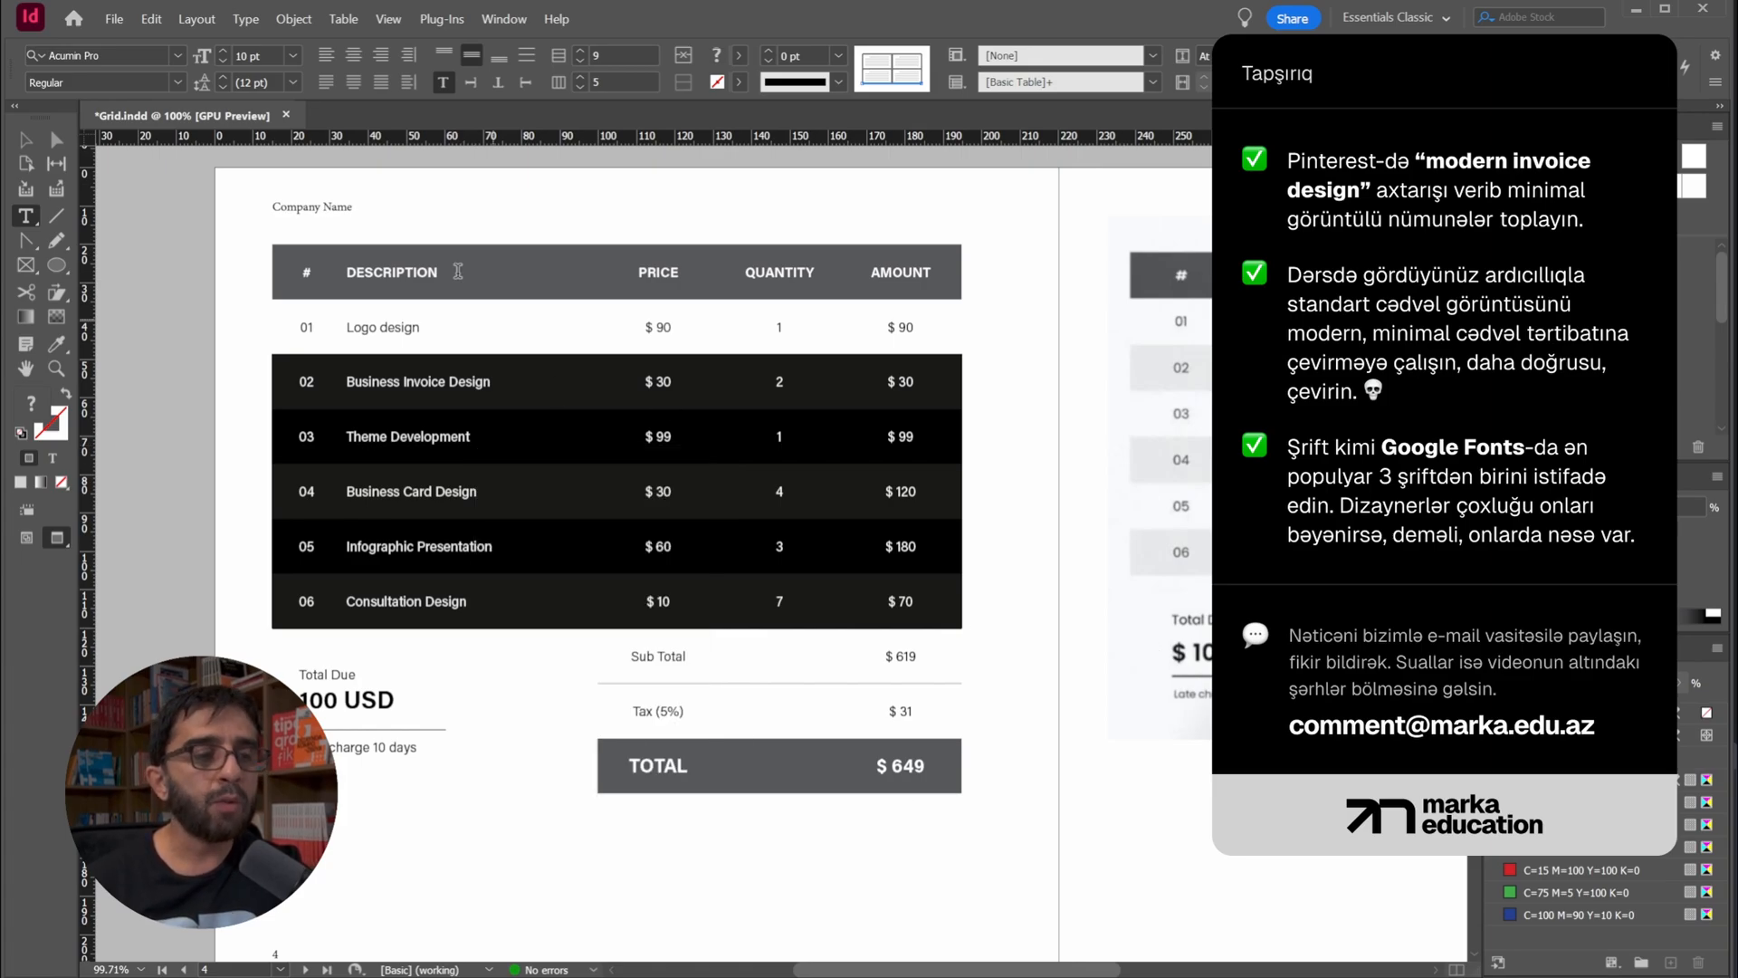
pyautogui.click(26, 140)
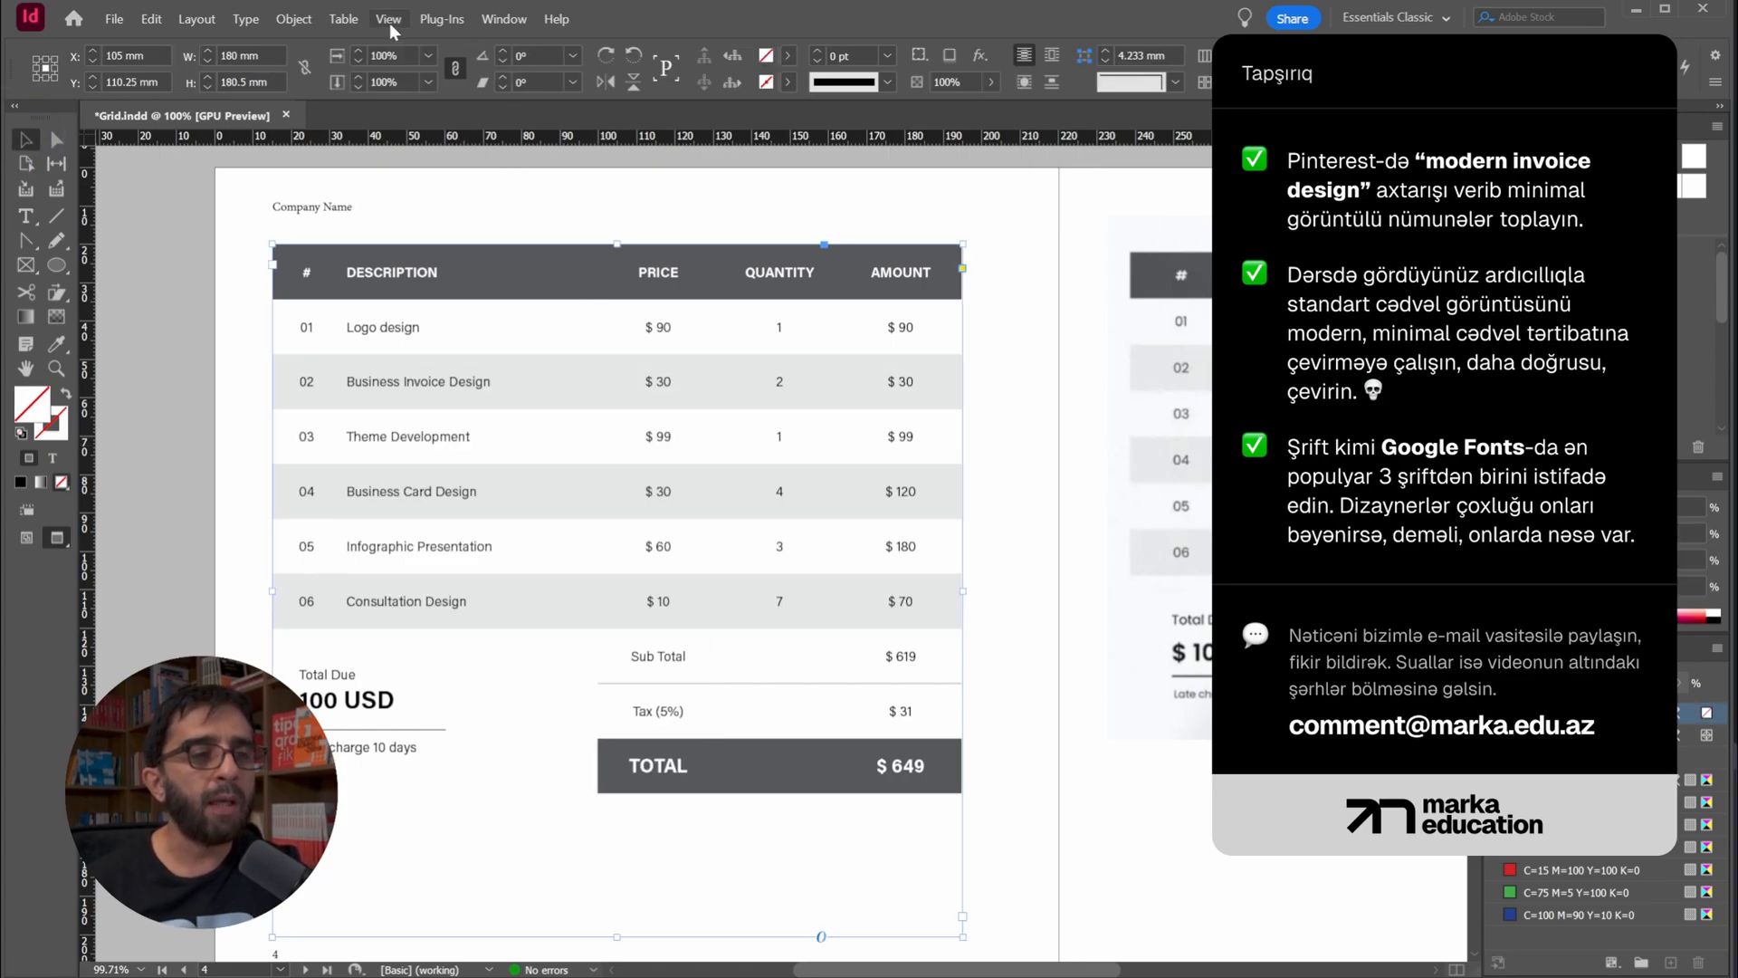
pyautogui.click(343, 19)
pyautogui.moveTo(398, 127)
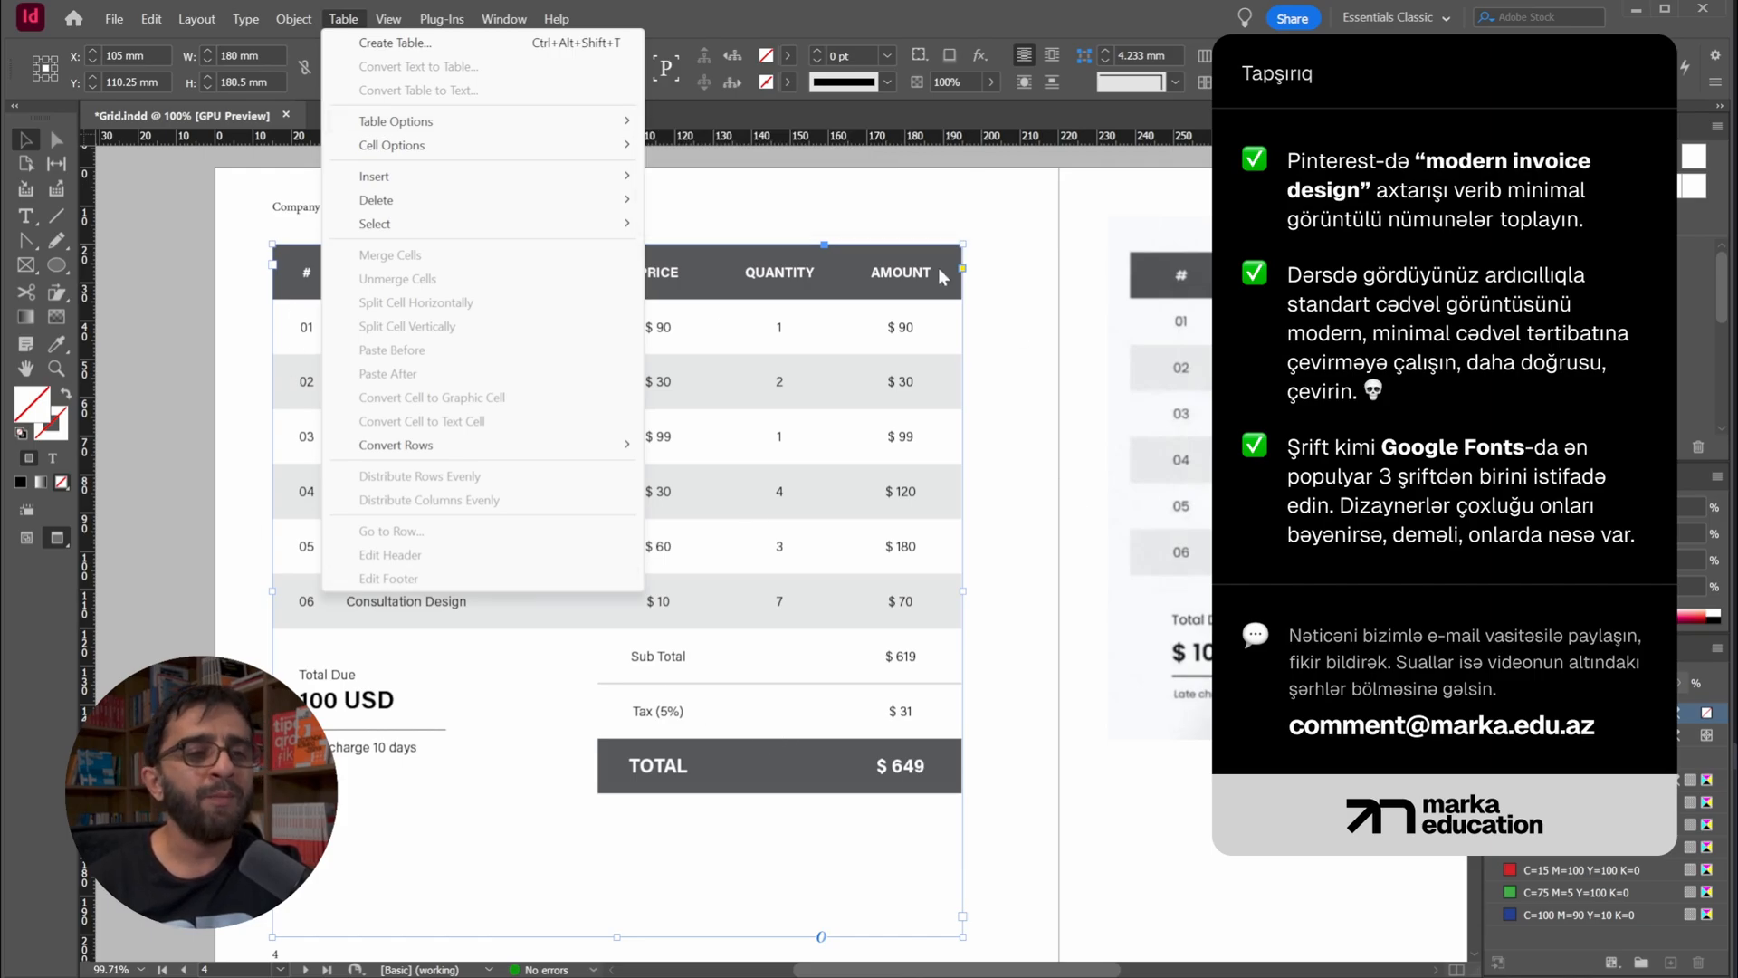
pyautogui.click(1020, 426)
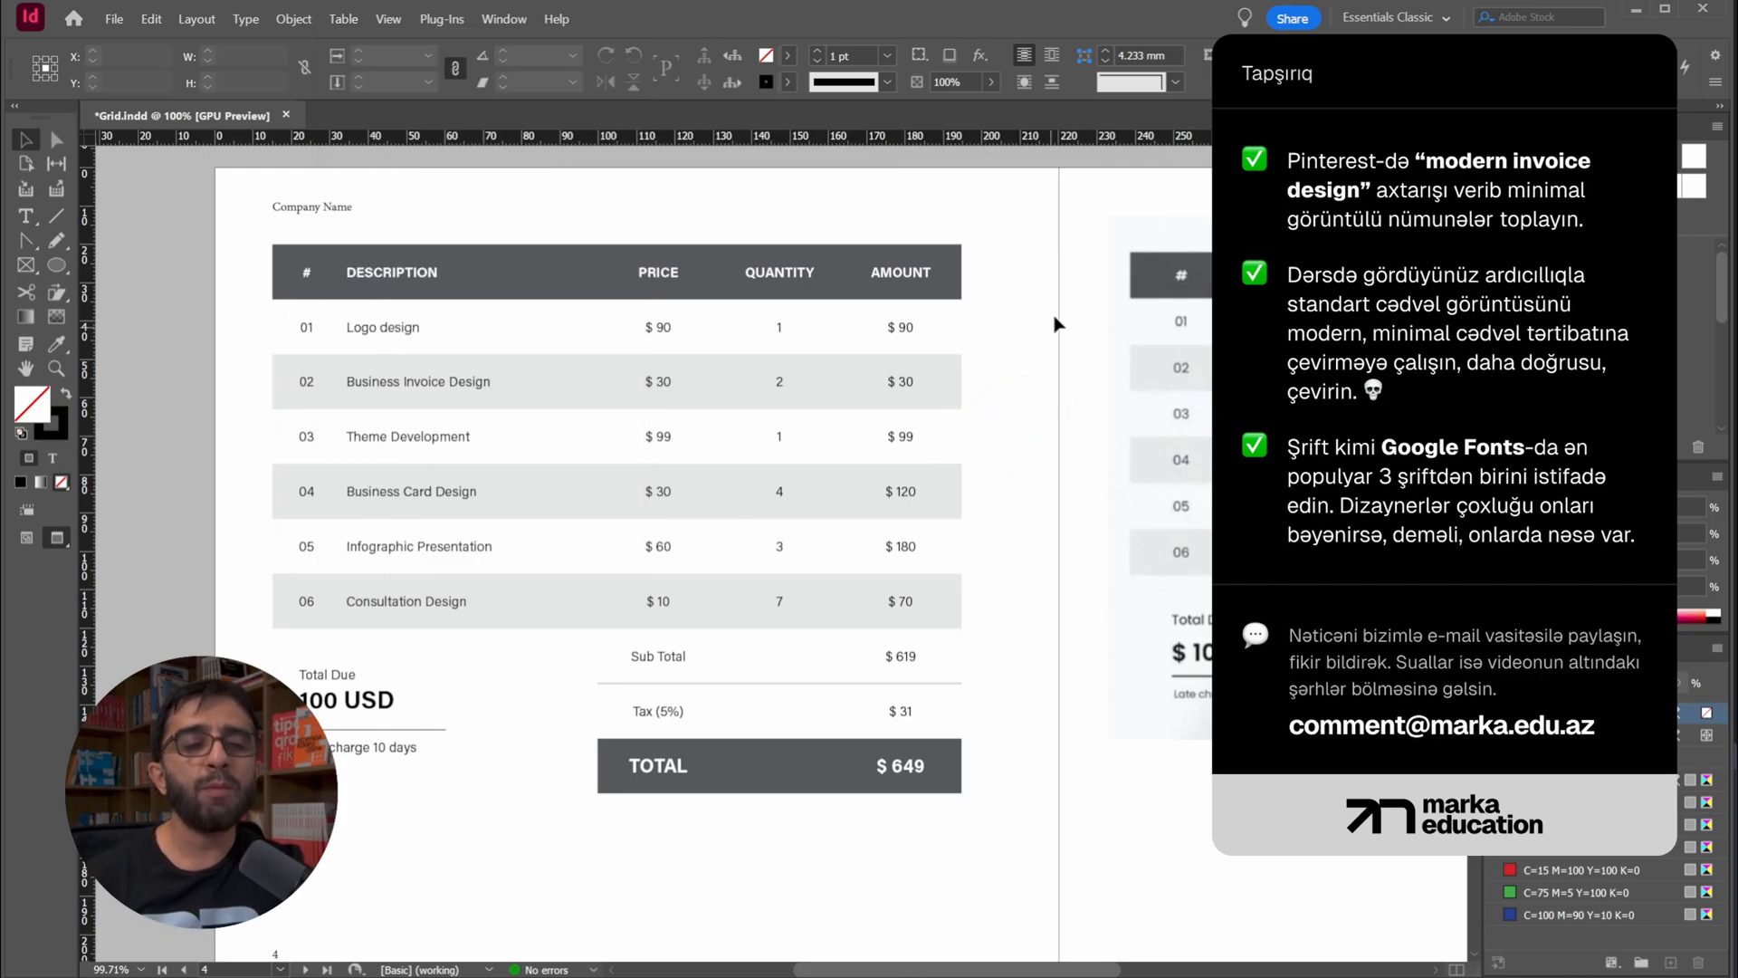
pyautogui.moveTo(1058, 337); pyautogui.dragTo(834, 397)
pyautogui.moveTo(479, 560); pyautogui.dragTo(556, 524)
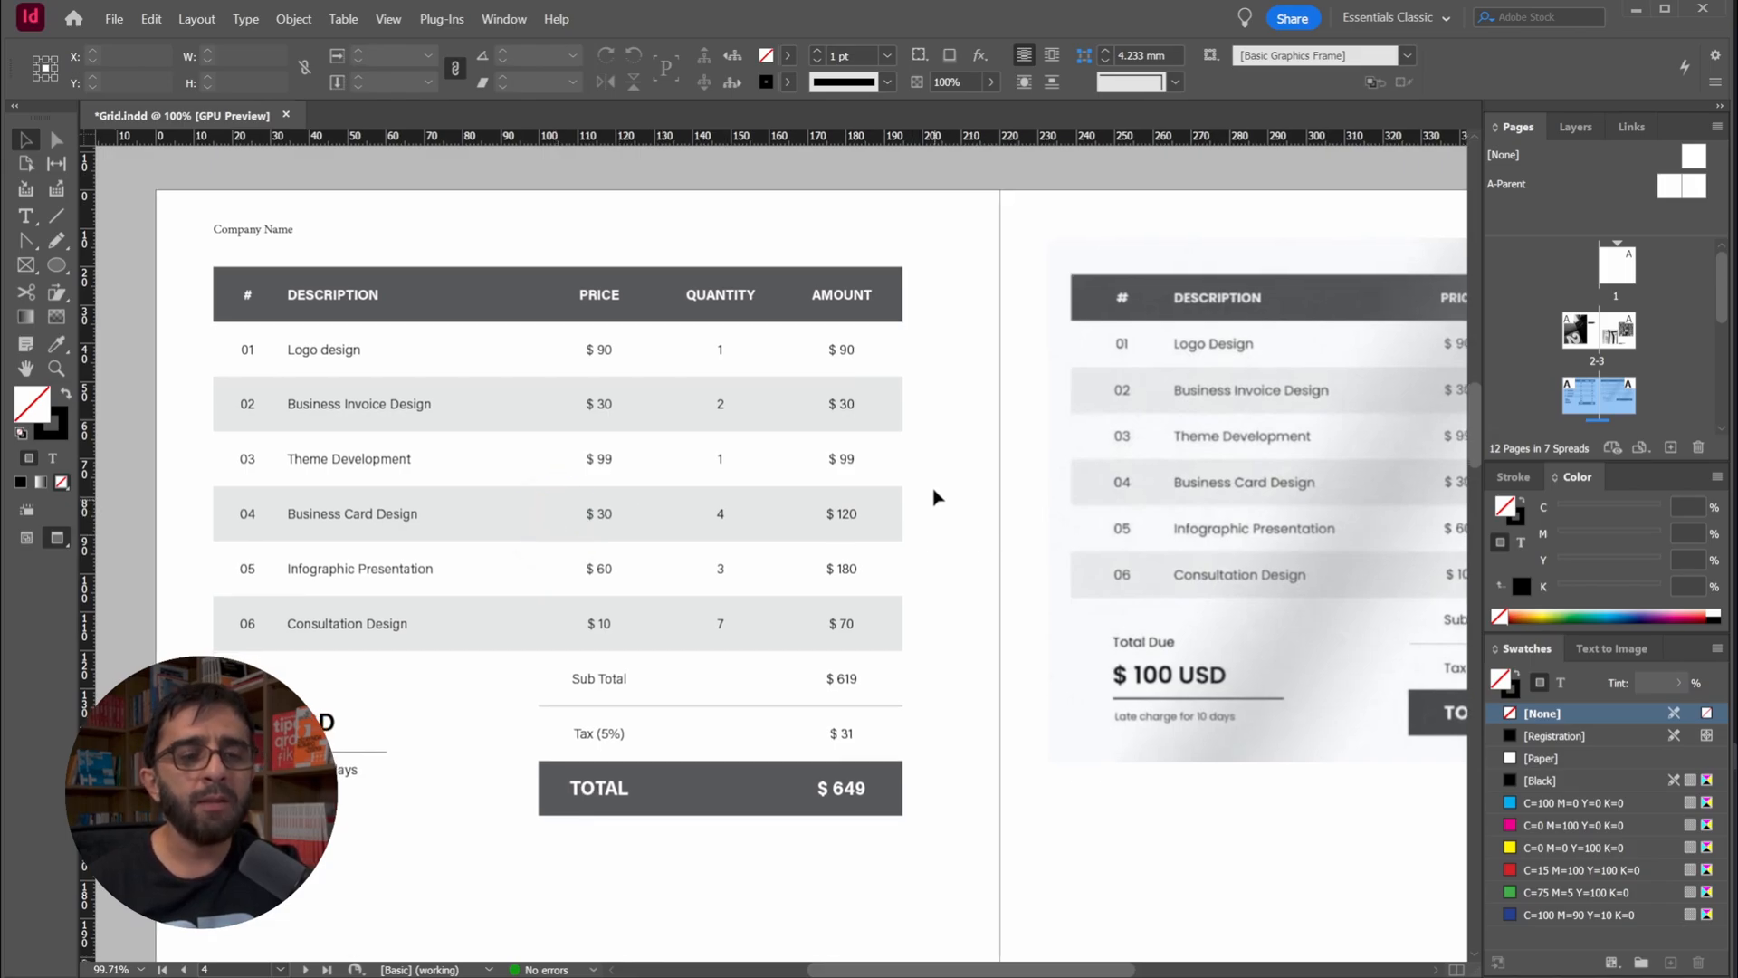
pyautogui.moveTo(941, 483); pyautogui.dragTo(965, 486)
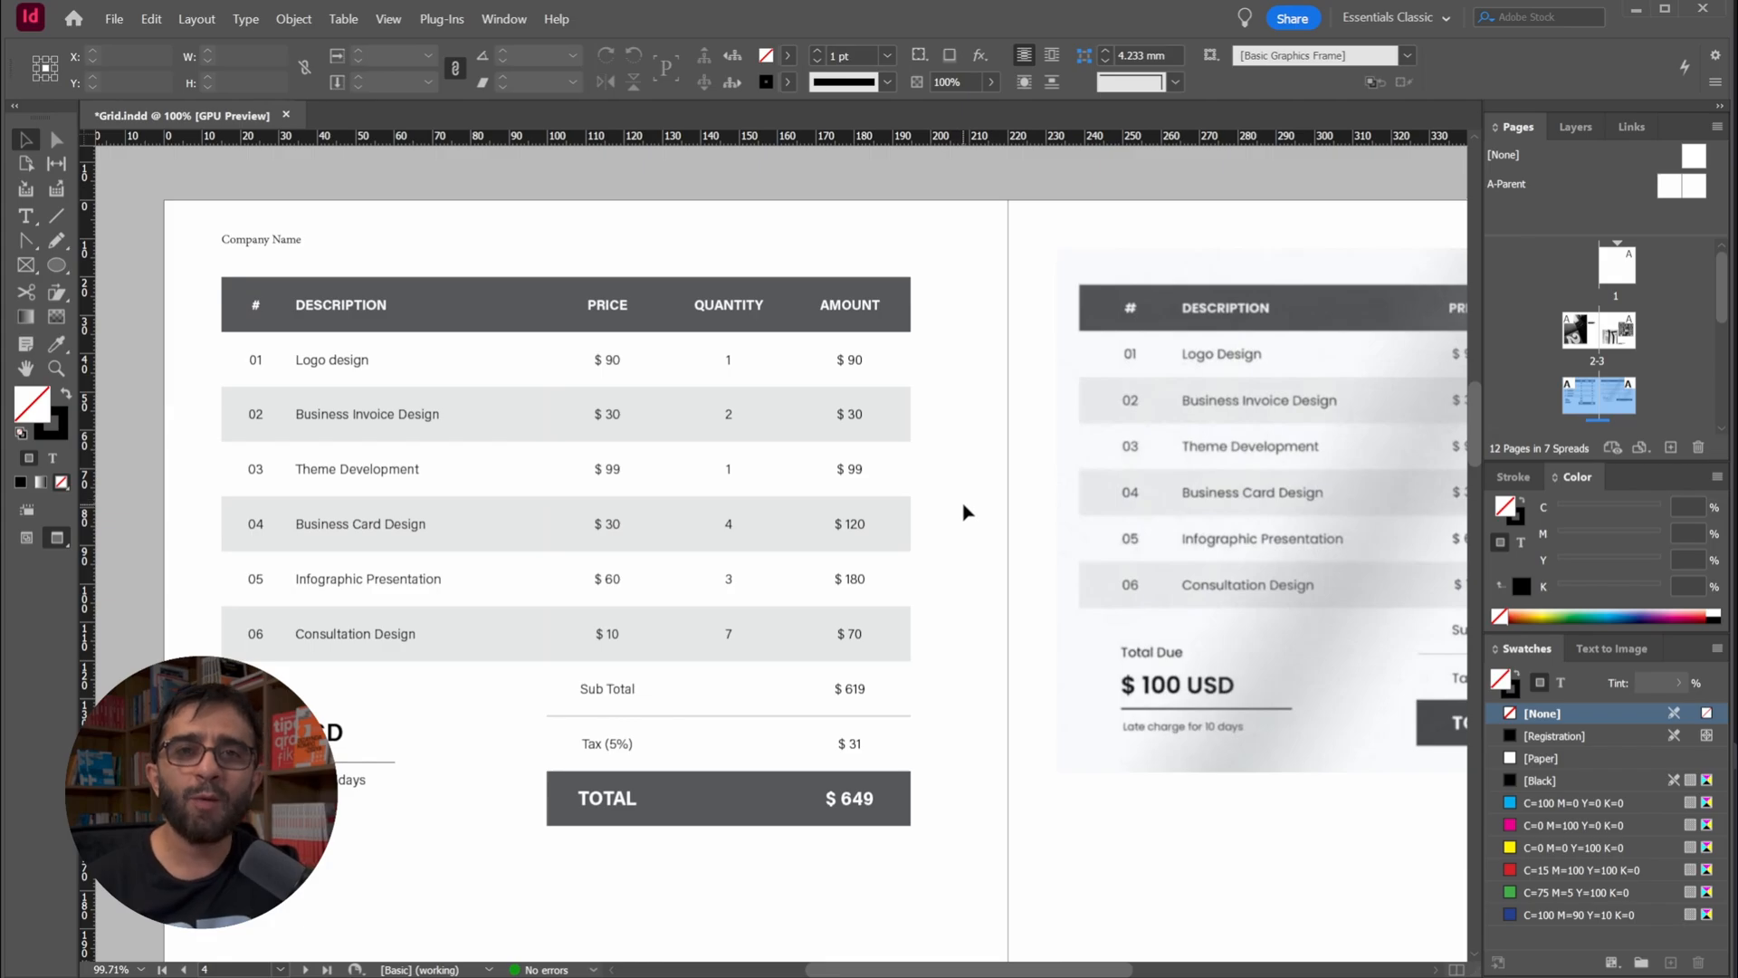